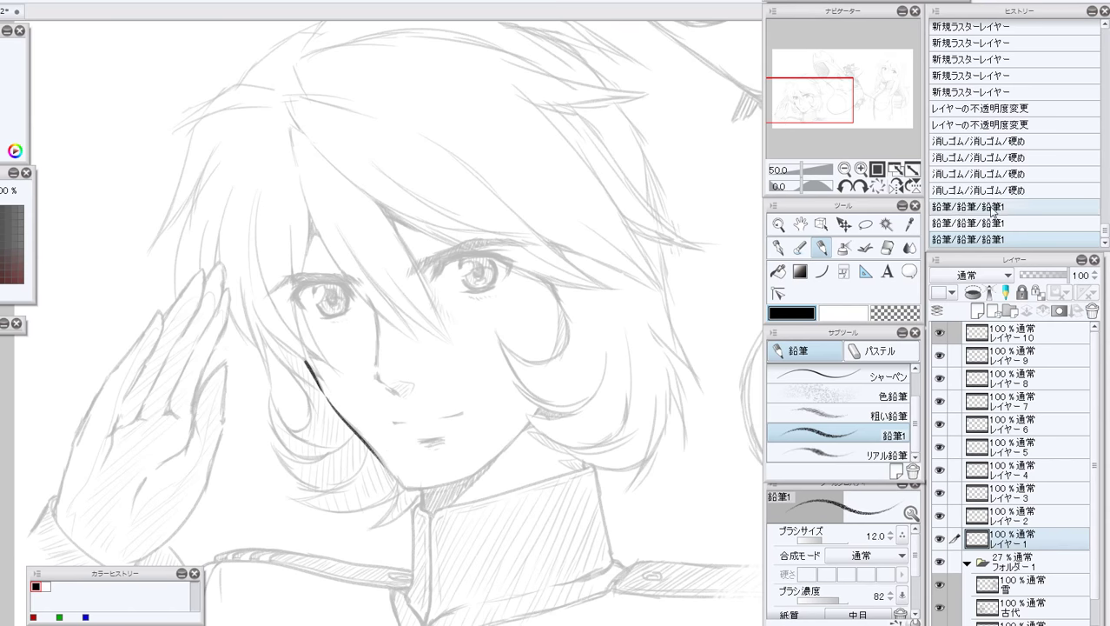
Ink the cheek contour beside the raised hand down towards the chin with the 鉛筆1 pencil, redoing its lower stroke.
left_click_drag(326, 396, 377, 476)
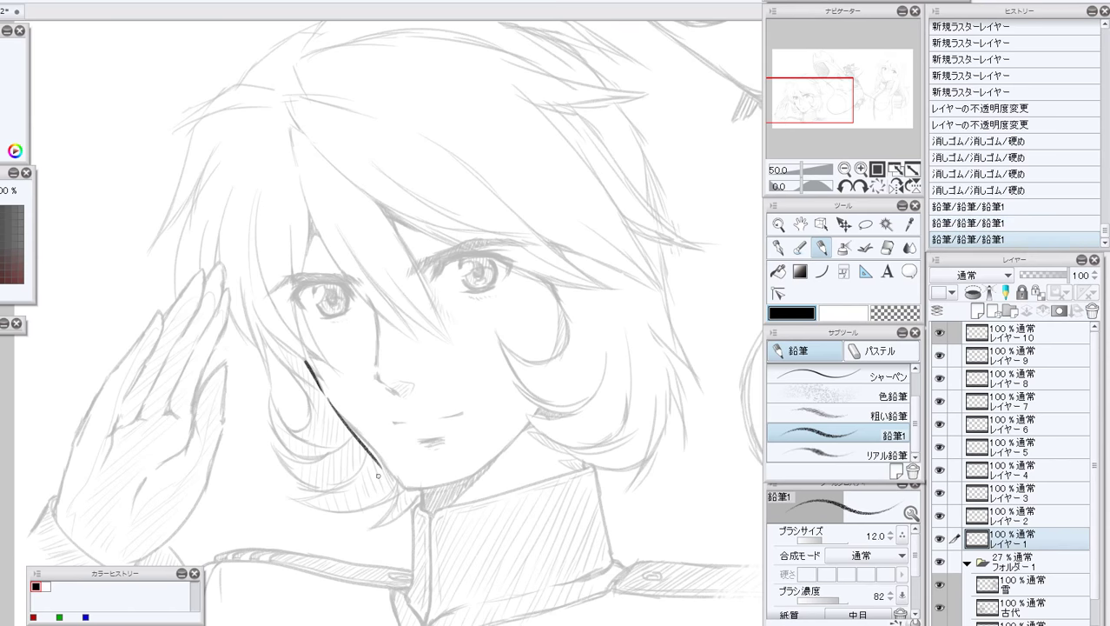
key("ctrl+z")
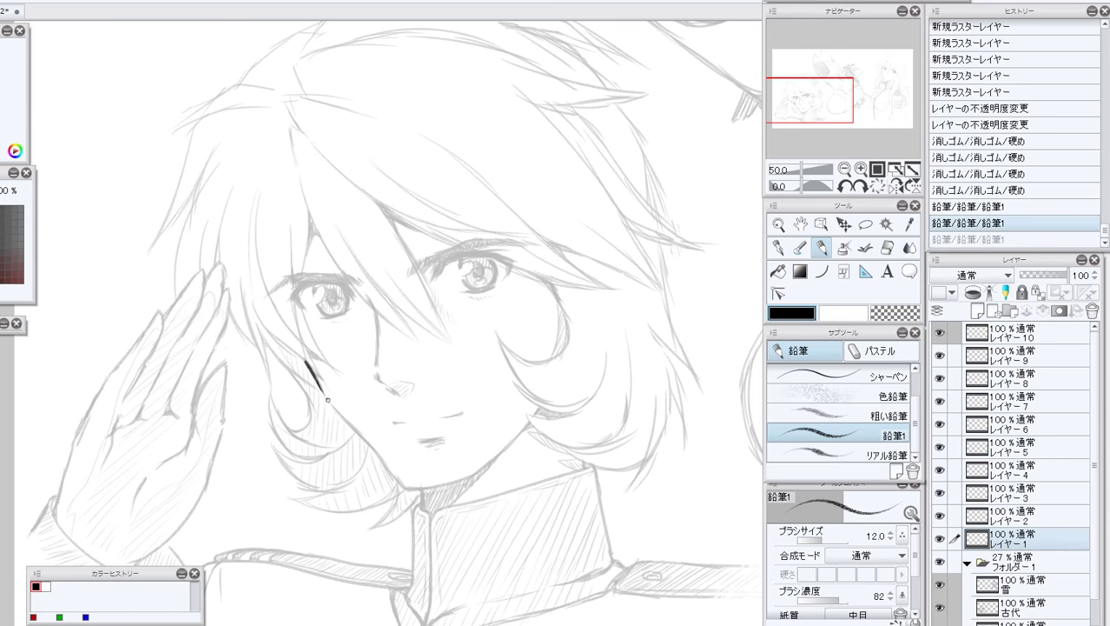
left_click_drag(326, 398, 406, 490)
Ink the chin and the opposite jawline up to the hair along the sketch, rotating the canvas to suit the strokes.
left_click(860, 186)
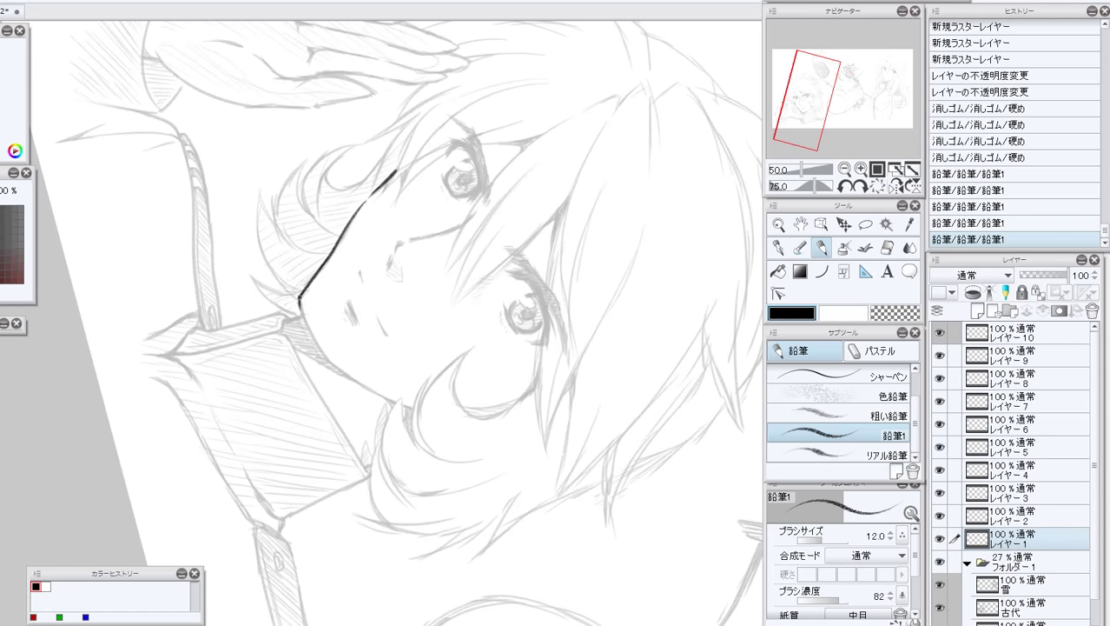
left_click_drag(298, 300, 316, 340)
left_click_drag(300, 300, 333, 364)
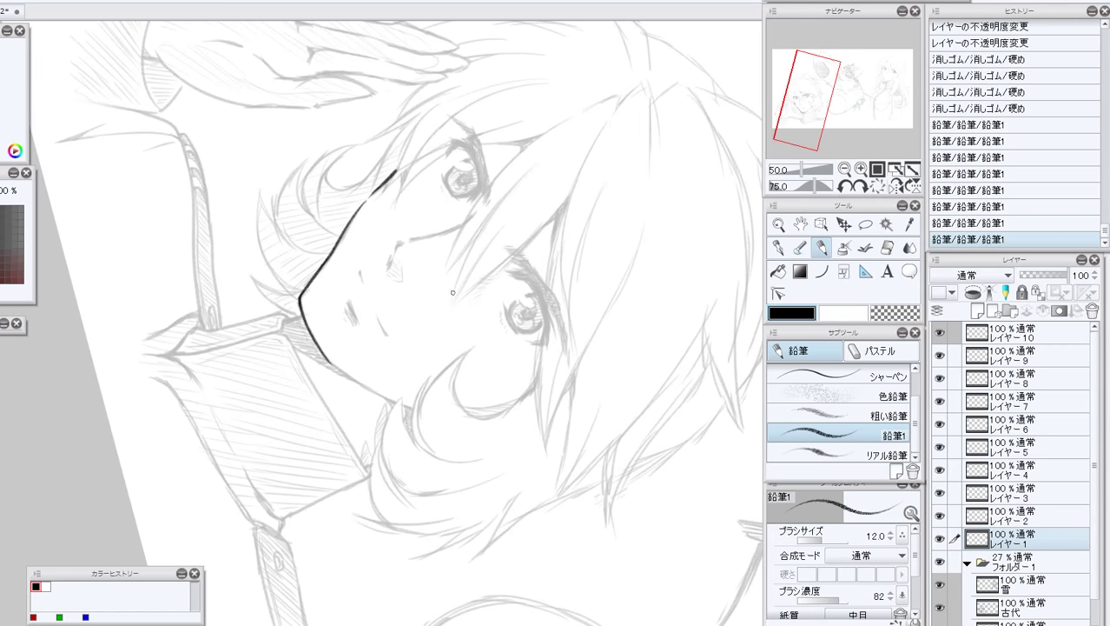
left_click(860, 186)
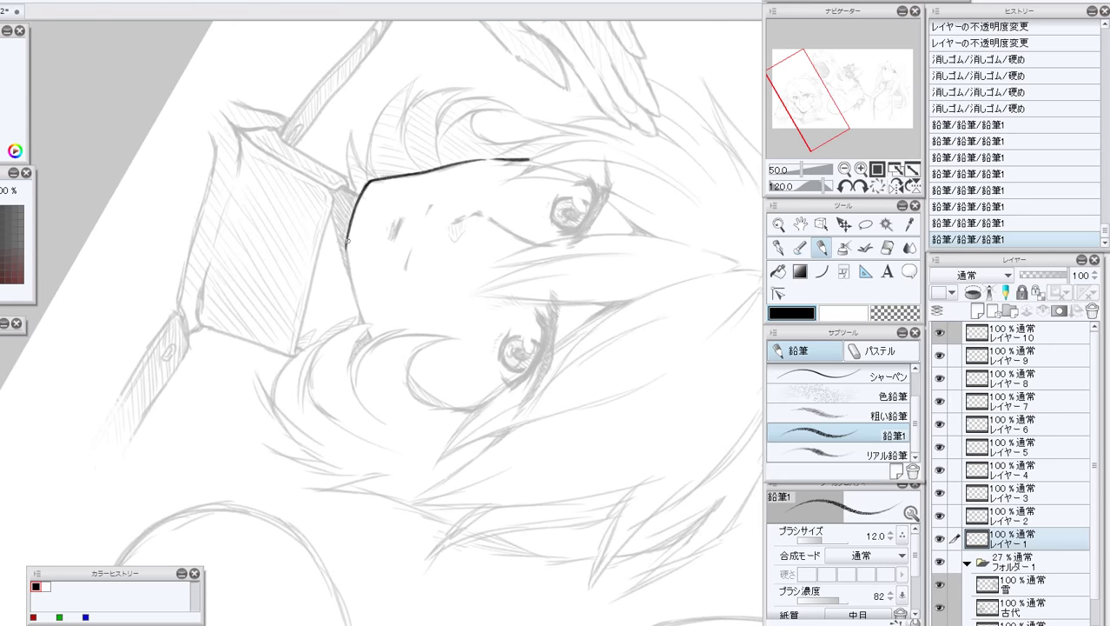
left_click_drag(347, 240, 363, 308)
left_click(940, 223)
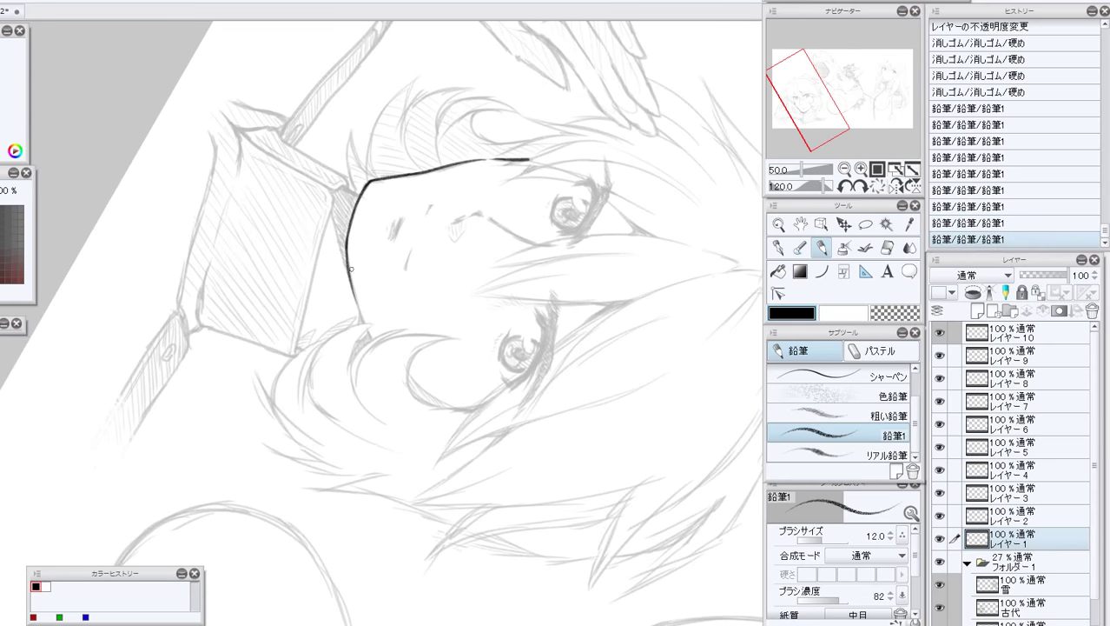
left_click_drag(350, 270, 374, 352)
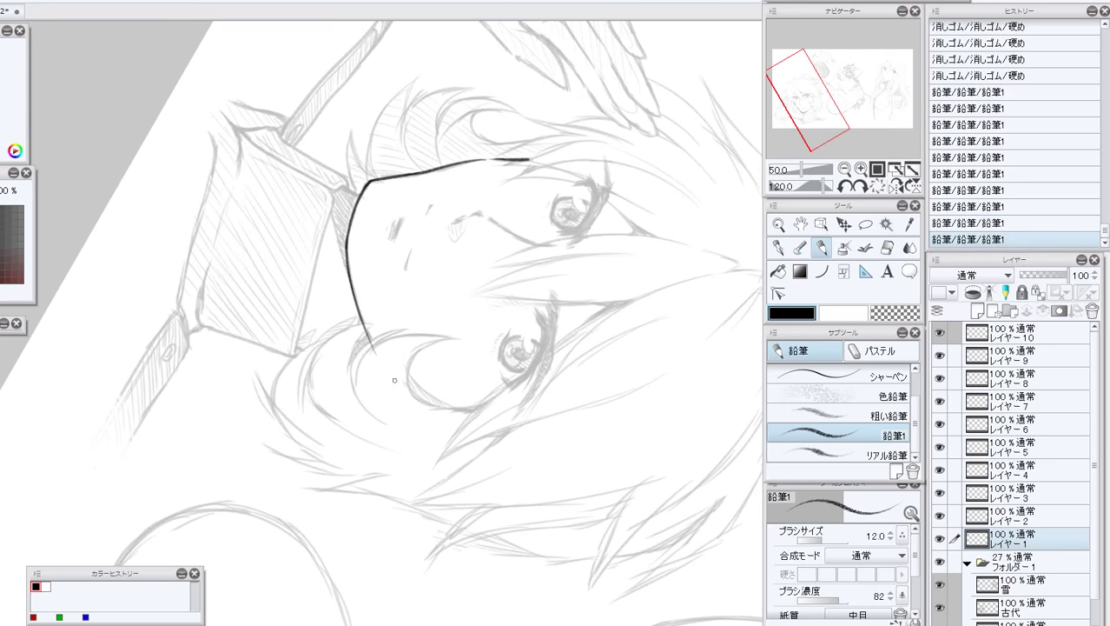
With the canvas upright, rework the jawline's upper end at the hair and trim the excess with the hard eraser.
left_click(878, 186)
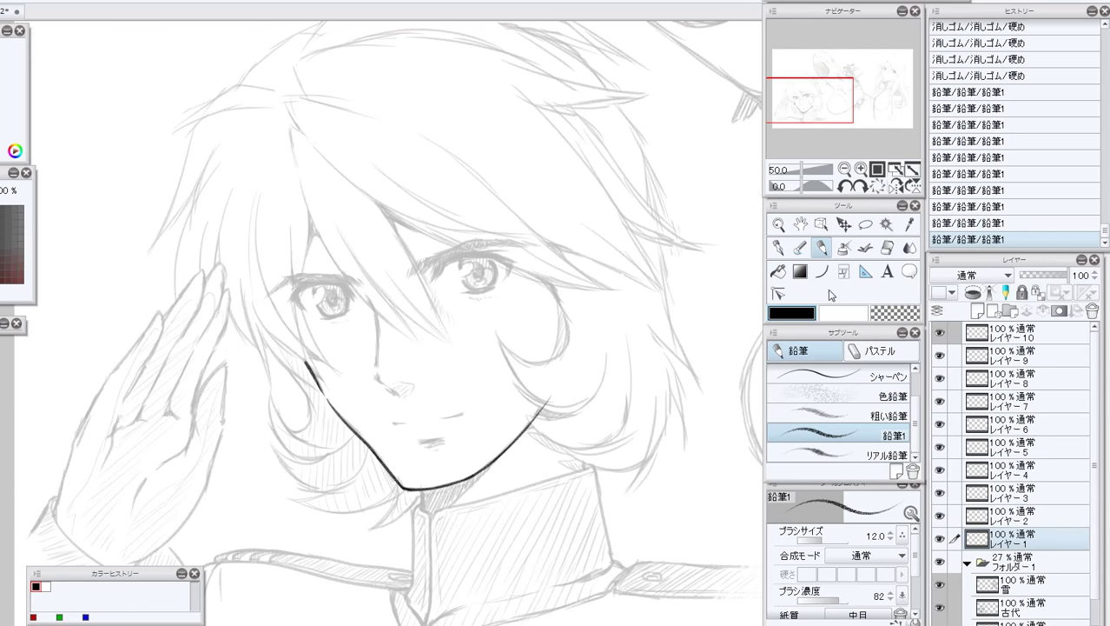
left_click_drag(530, 423, 548, 405)
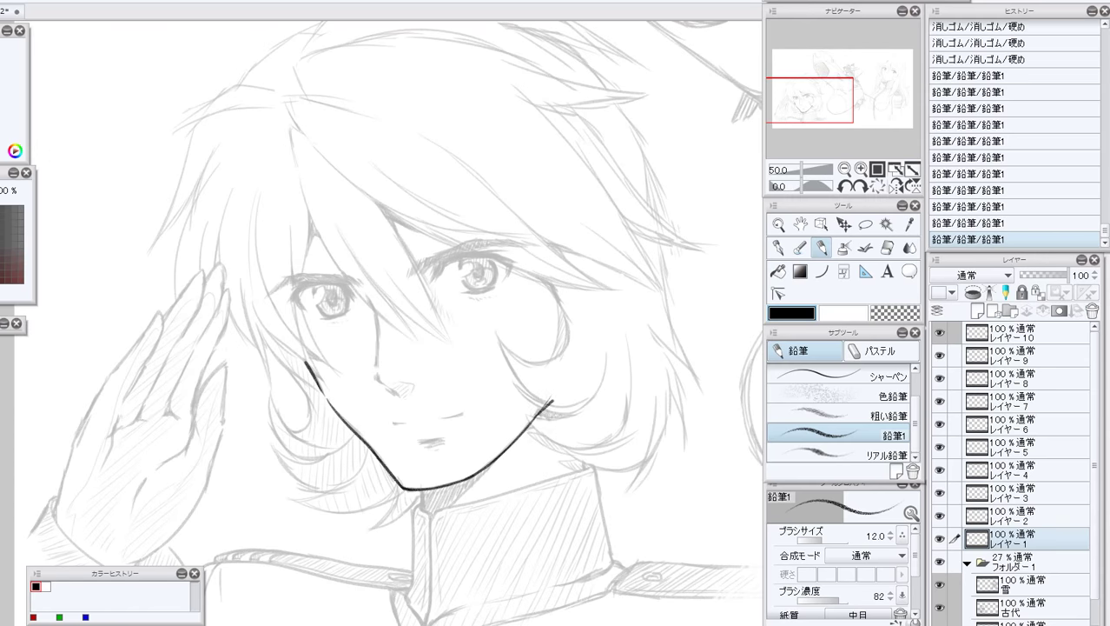
key("ctrl+z")
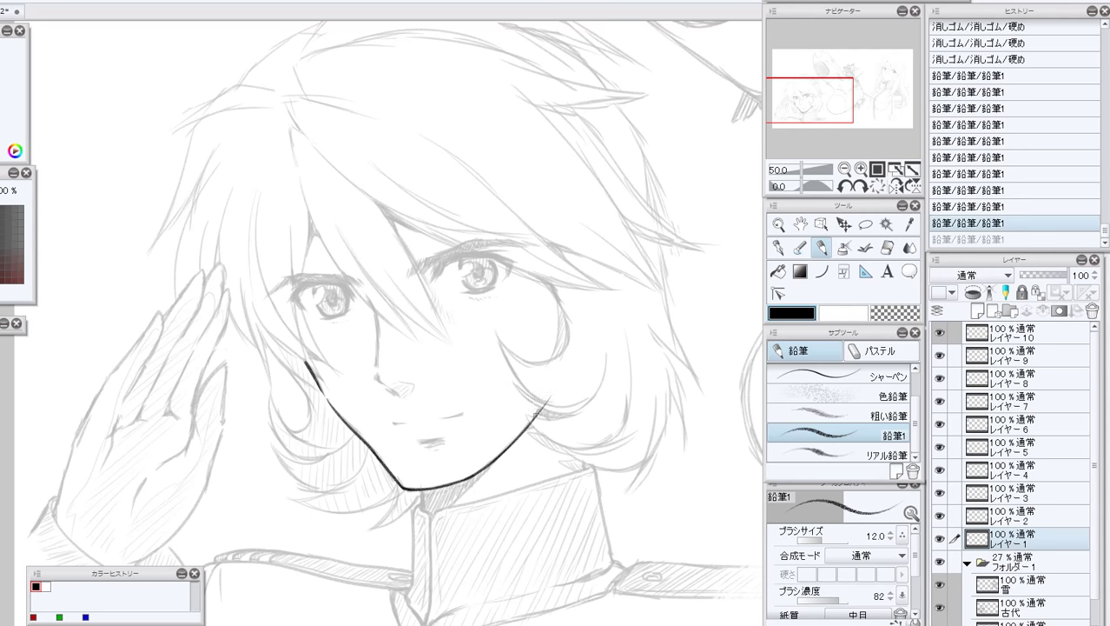
mouse_move(535, 415)
left_mouse_down()
mouse_move(560, 390)
mouse_move(539, 399)
left_mouse_up()
key("e")
Rotate the canvas to -45° and ink the outer part of the upper lash line on the eye beside the raised hand.
left_click(821, 247)
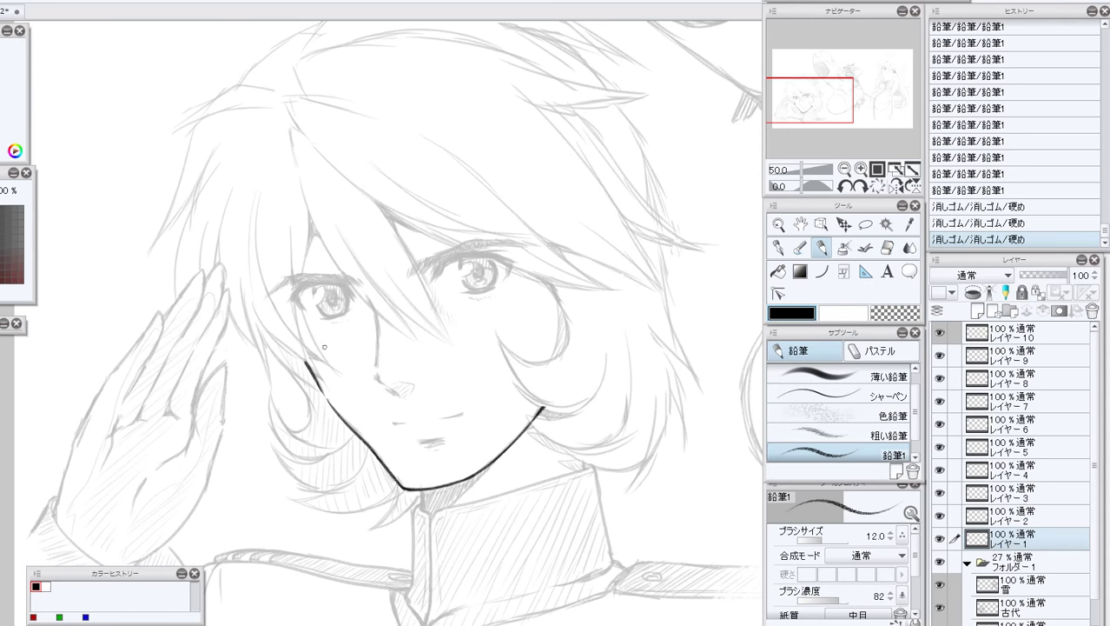
left_click_drag(832, 102, 824, 103)
left_click(843, 186)
left_click(844, 186)
left_click(844, 186)
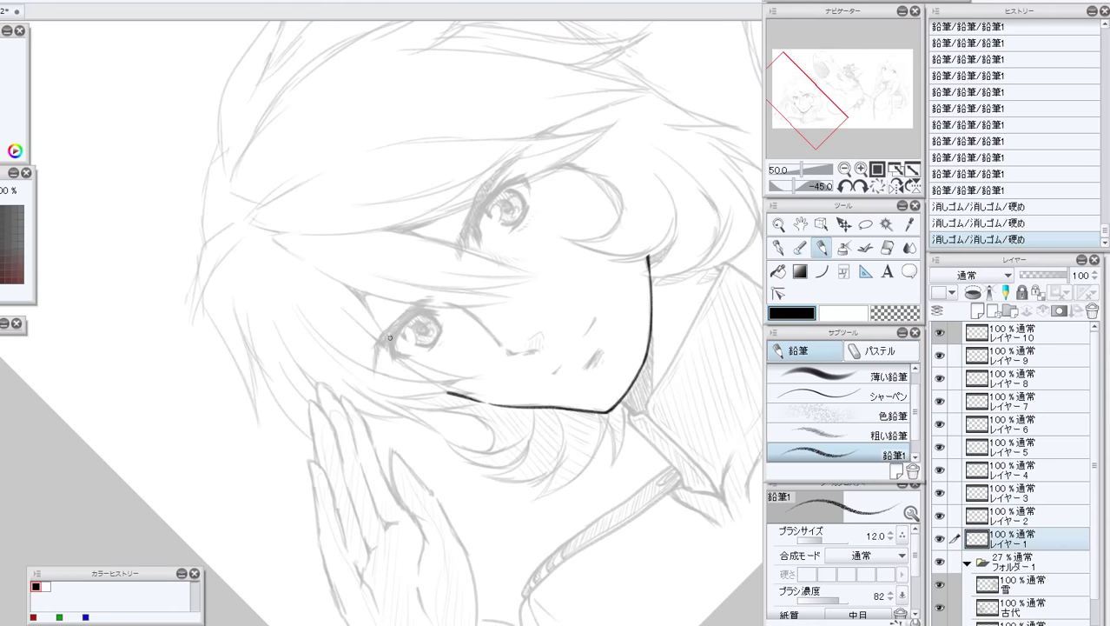
left_click_drag(383, 337, 390, 327)
left_click_drag(383, 333, 396, 320)
mouse_move(391, 325)
left_mouse_down()
mouse_move(417, 303)
mouse_move(376, 342)
mouse_move(405, 311)
left_mouse_up()
Extend that upper lash line with pencil to the inner corner of the eye and add its outer tail.
key("e")
key("p")
left_click_drag(403, 312, 417, 306)
left_click_drag(414, 307, 428, 297)
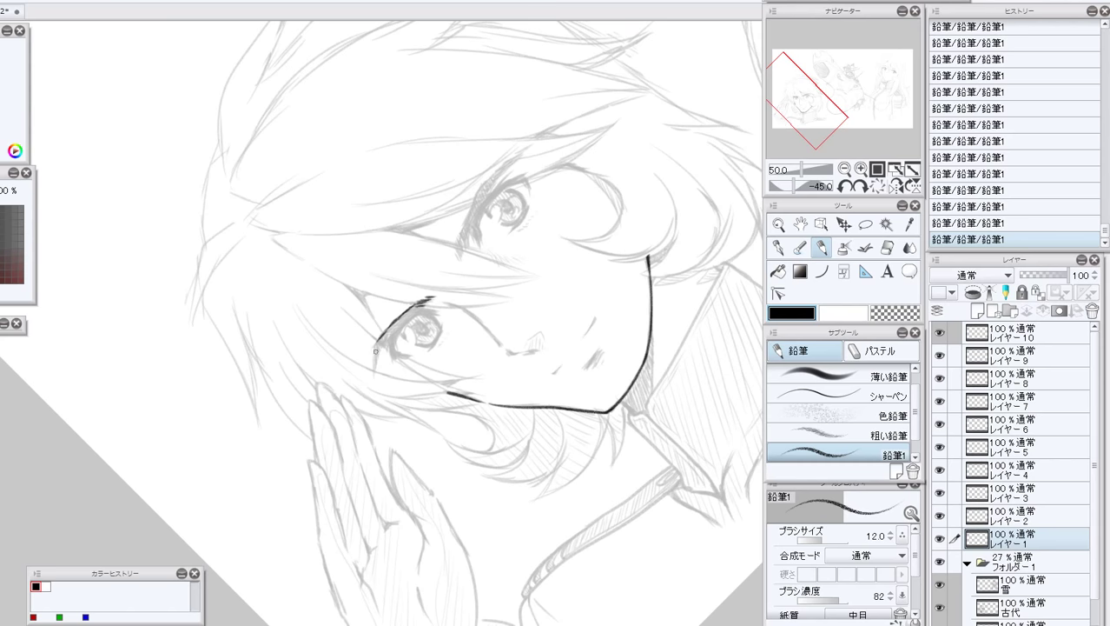
left_click_drag(379, 336, 373, 367)
Thicken and fill the upper lash of the eye beside the hand with dense black strokes, trimming its inner end with transparent colour.
left_click(878, 186)
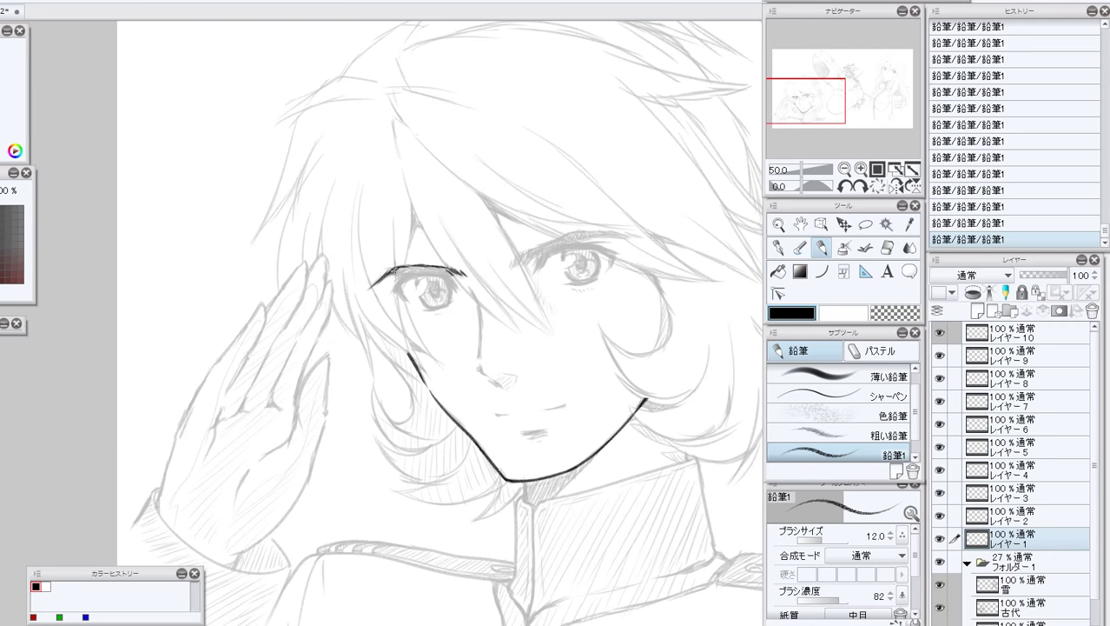
left_click_drag(389, 276, 463, 269)
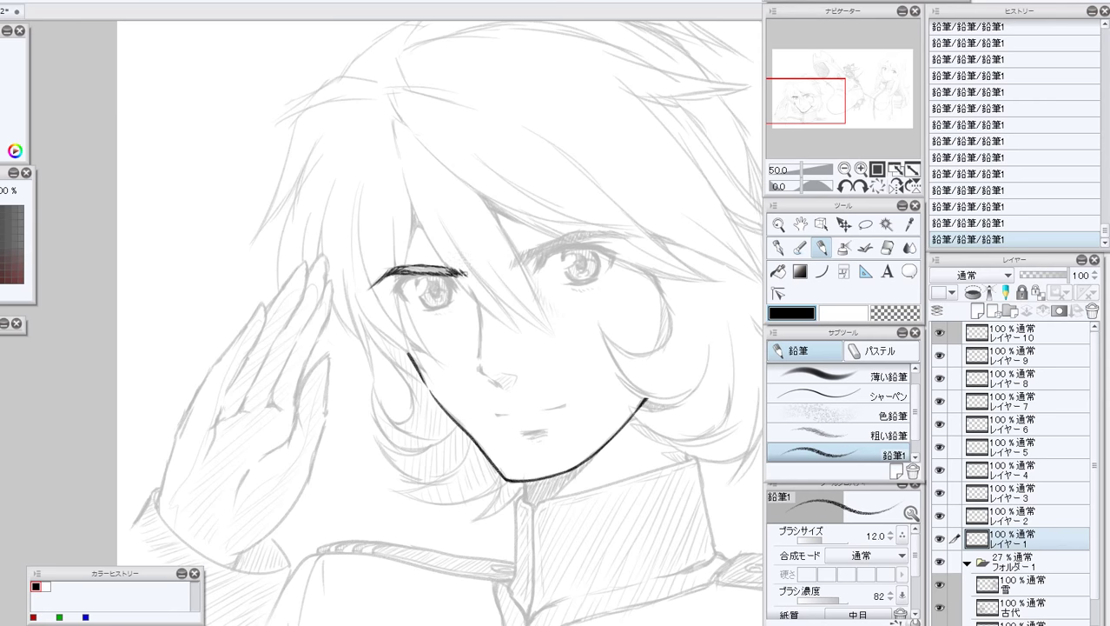
key("c")
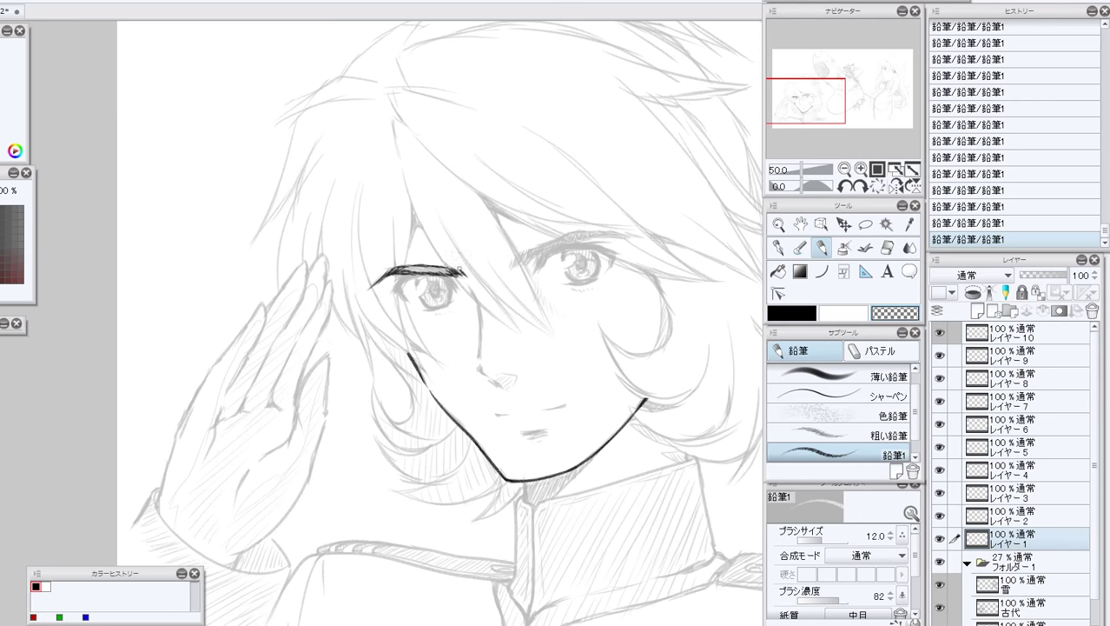
left_click_drag(460, 271, 463, 272)
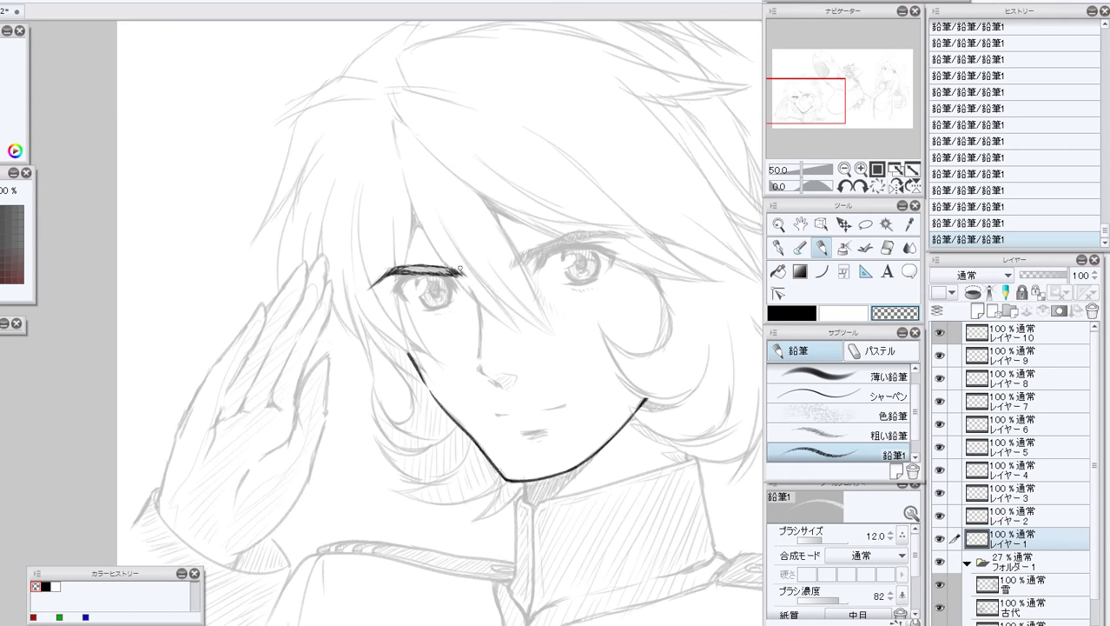
key("c")
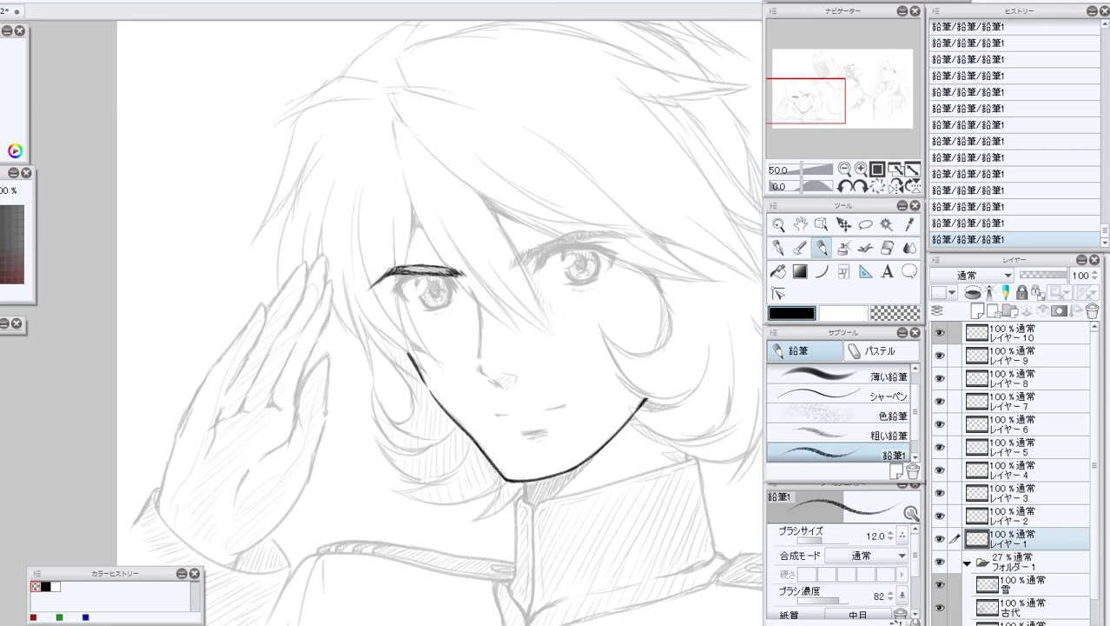
left_click_drag(389, 273, 452, 273)
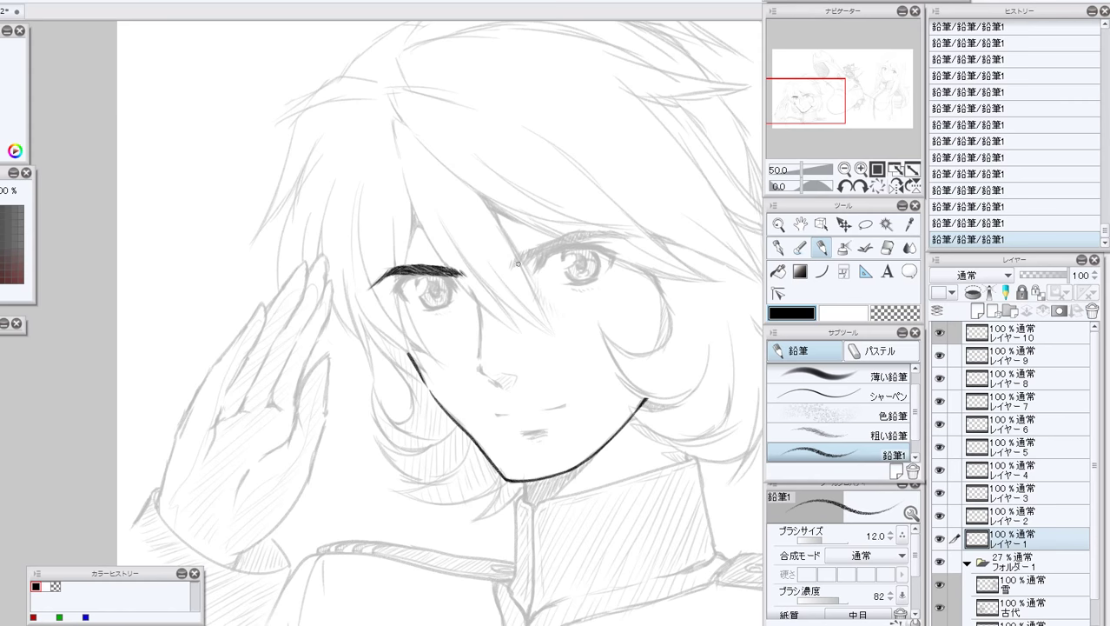
Refine the upper edge of the filled lash, alternating transparent trimming strokes with black touch-ups.
key("c")
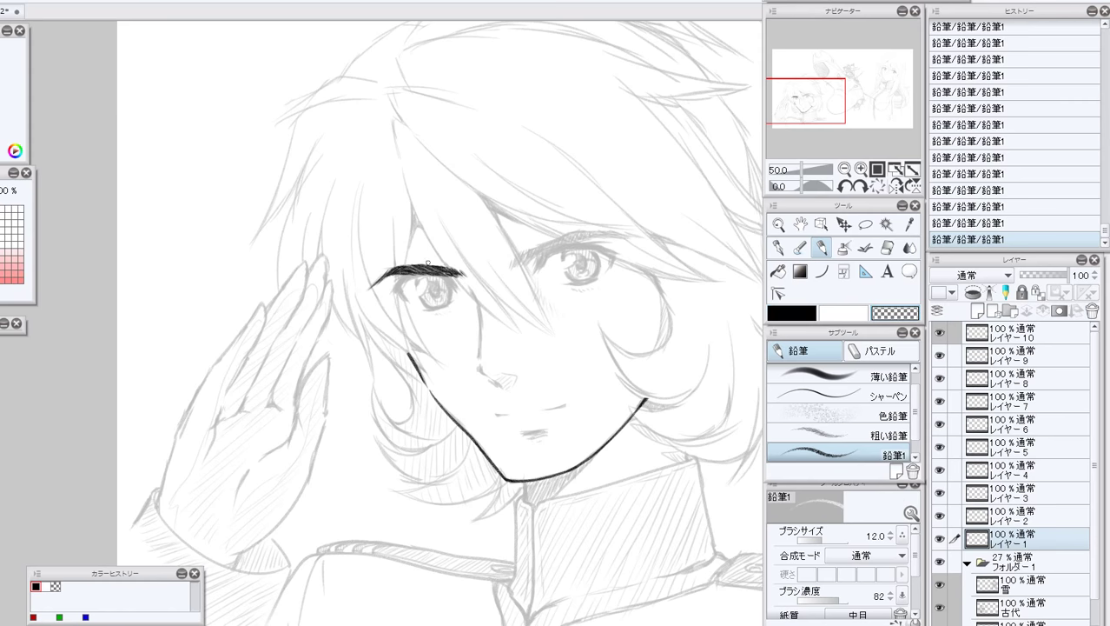
left_click_drag(409, 263, 432, 266)
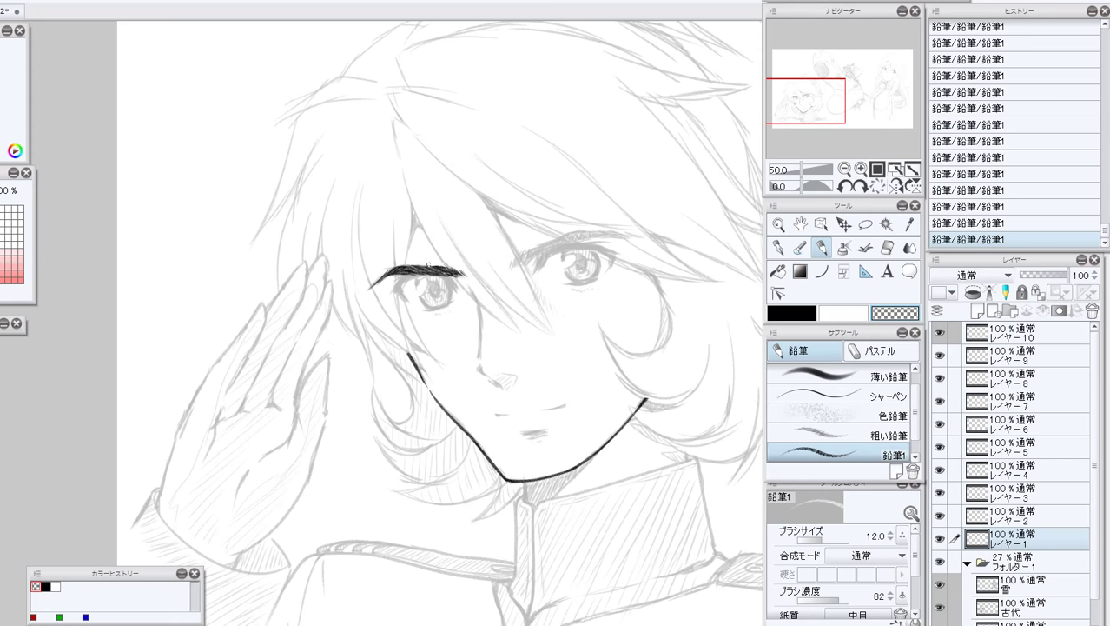
left_click(792, 317)
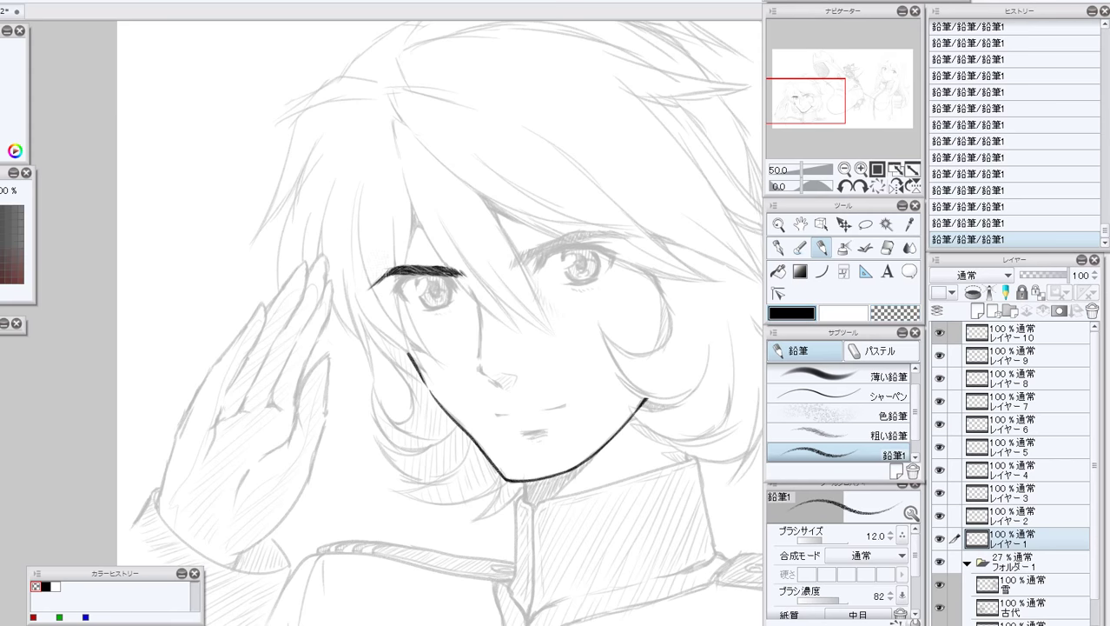
left_click_drag(389, 271, 405, 267)
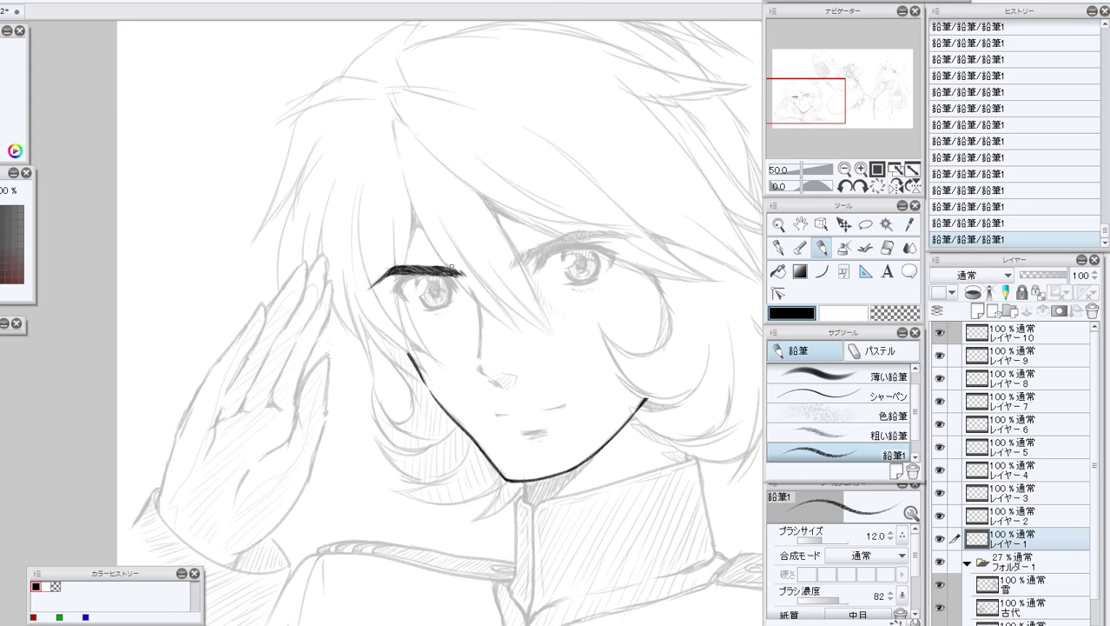
left_click(895, 313)
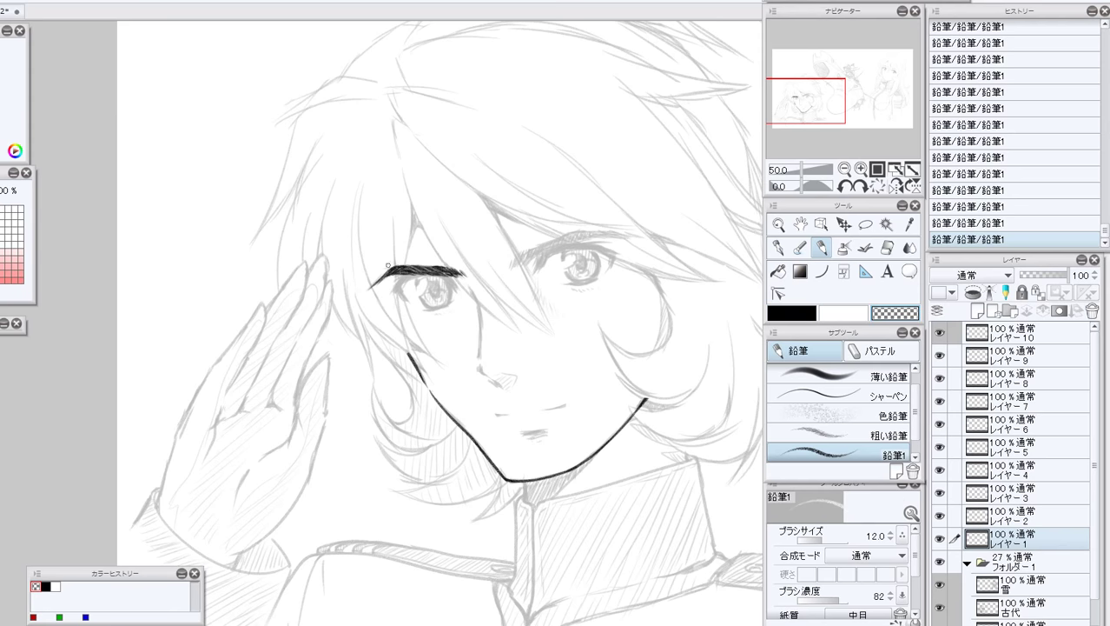
left_click_drag(404, 265, 438, 266)
key("c")
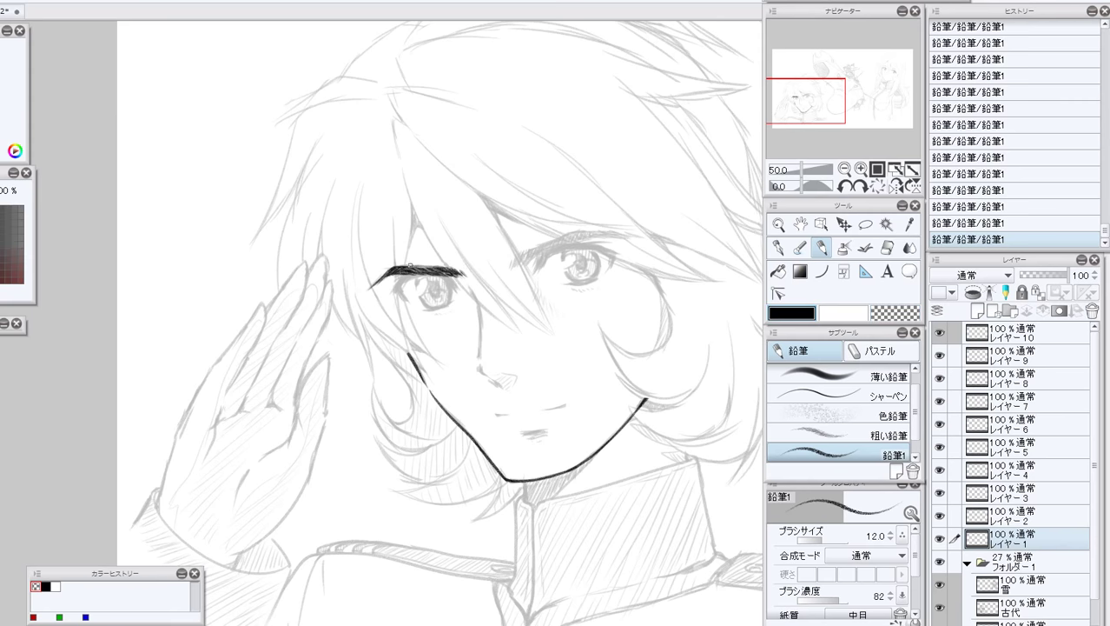
mouse_move(409, 266)
left_mouse_down()
mouse_move(434, 267)
mouse_move(408, 268)
mouse_move(424, 275)
left_mouse_up()
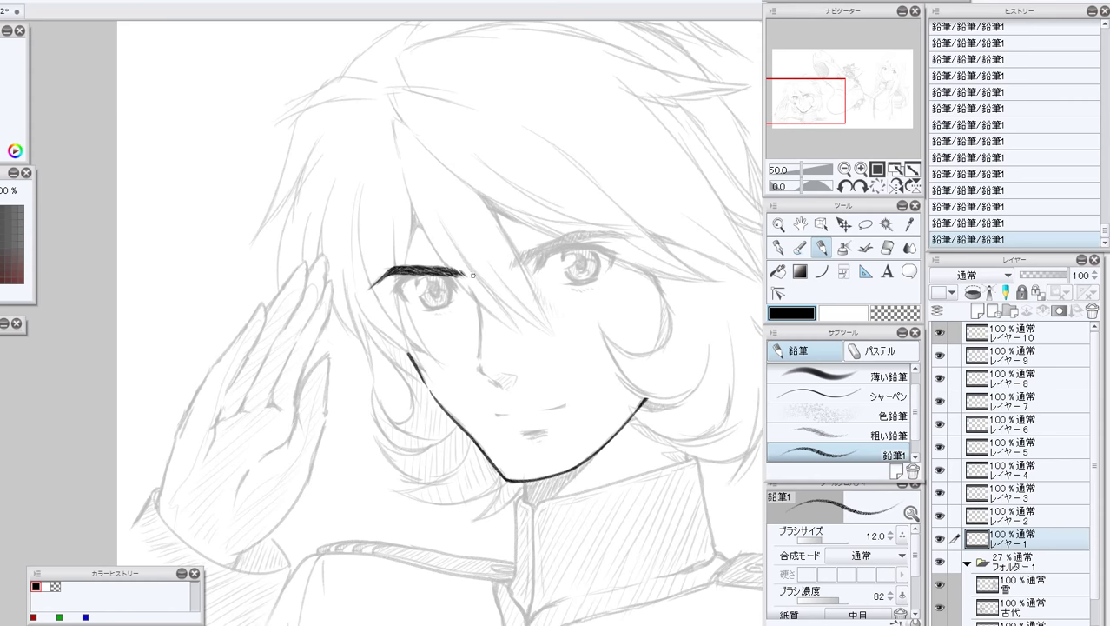
Ink the other eye's upper lash outline from the inner to the outer corner, rotating the canvas to 45° for the outer part.
left_click_drag(510, 269, 531, 252)
mouse_move(548, 242)
left_mouse_down()
mouse_move(536, 249)
mouse_move(584, 229)
left_mouse_up()
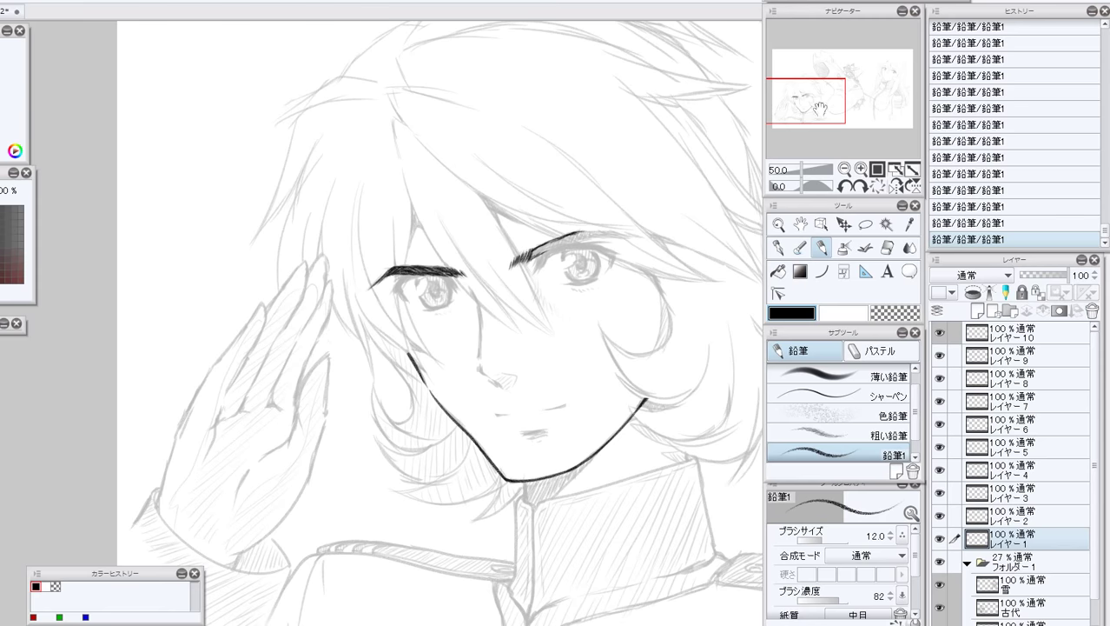
left_click(860, 186)
left_click(860, 187)
left_click(860, 187)
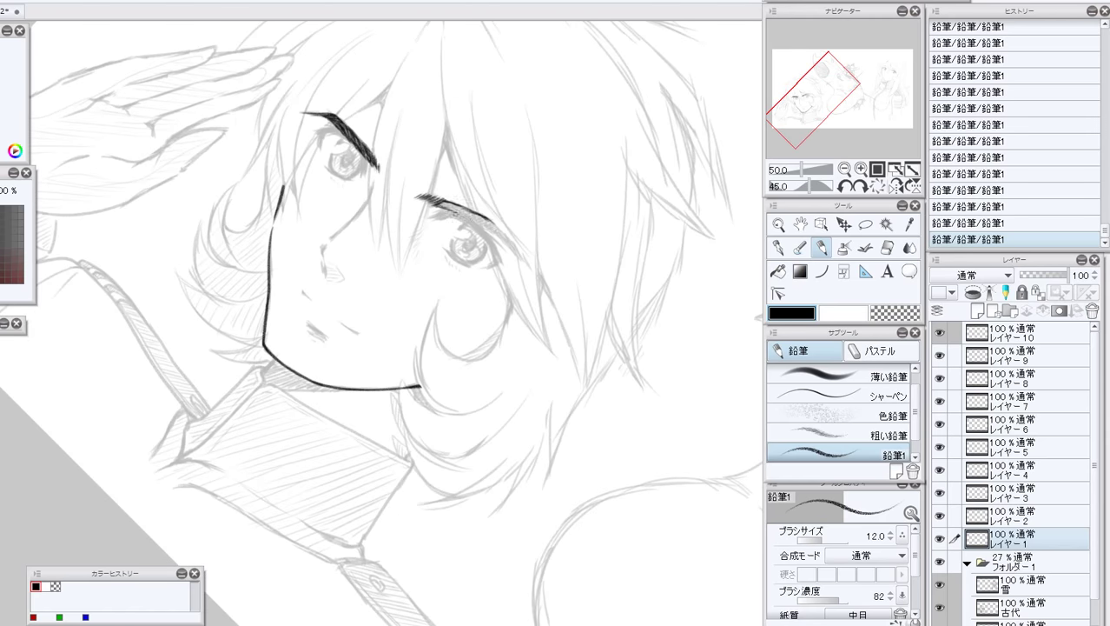
left_click_drag(461, 212, 525, 264)
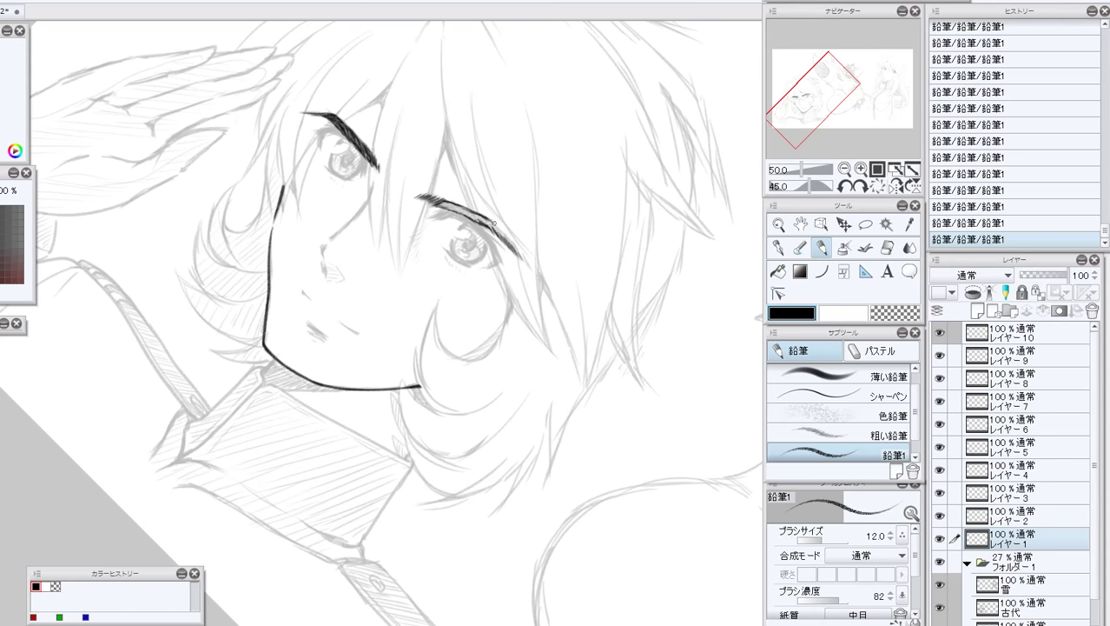
Fill the second eye's upper lash outline with dense black pencil strokes towards the outer corner.
left_click_drag(490, 224, 501, 235)
left_click_drag(496, 228, 508, 246)
mouse_move(503, 235)
left_mouse_down()
mouse_move(514, 251)
mouse_move(505, 241)
left_mouse_up()
With the canvas upright, fill the remaining gap in the second upper lash and trim its lower edge with transparent colour.
left_click(878, 186)
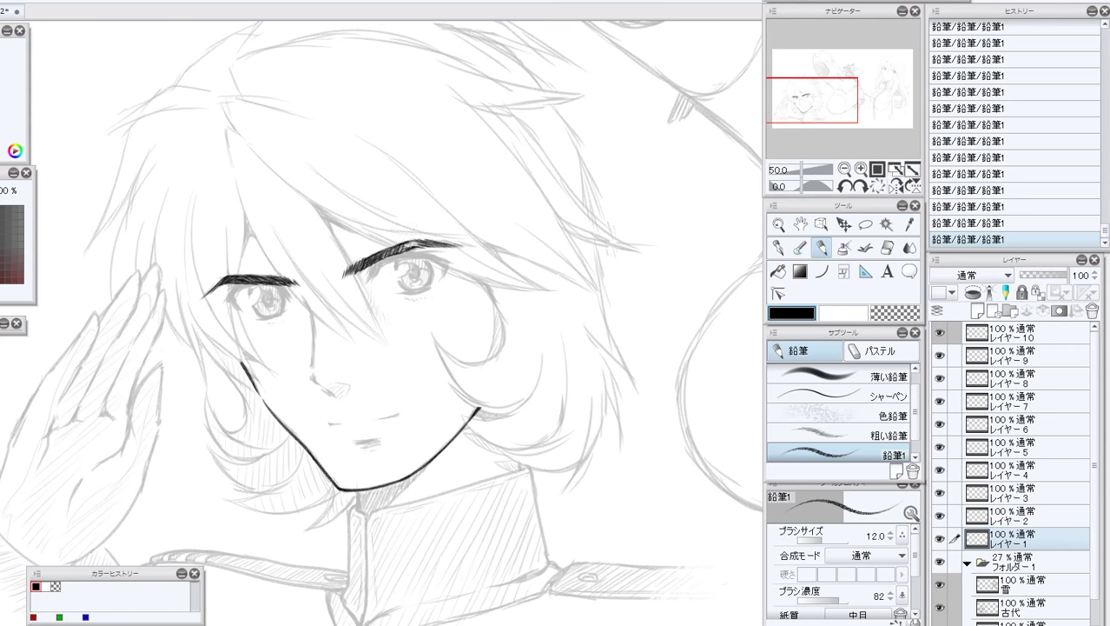
left_click_drag(412, 247, 424, 243)
left_click(880, 311)
left_click_drag(418, 251, 431, 252)
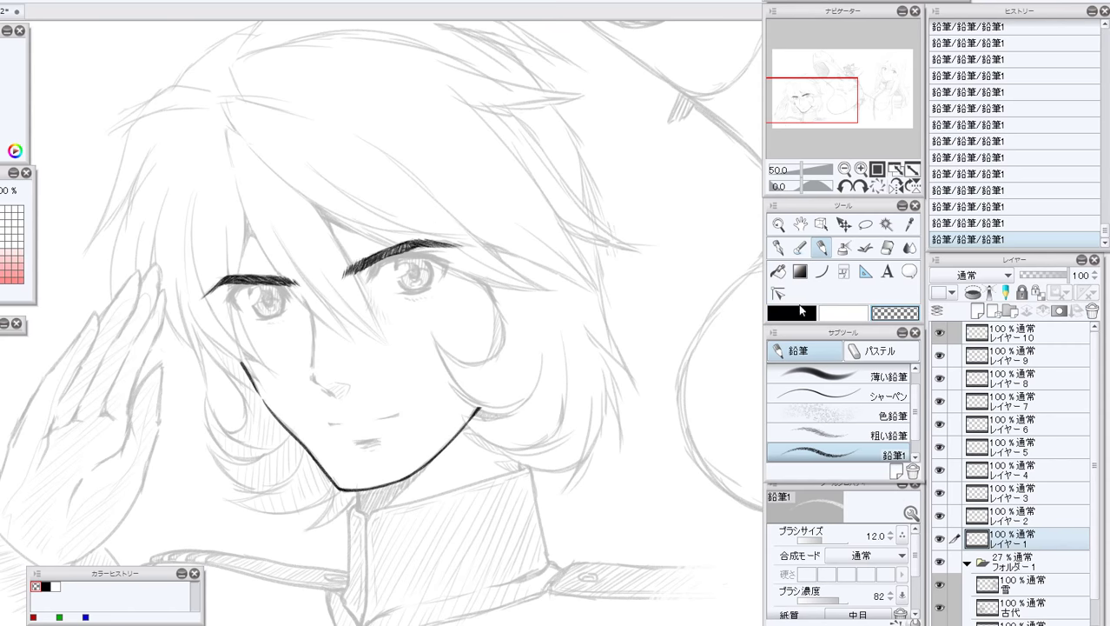
left_click(799, 310)
left_click(880, 309)
left_click(969, 189)
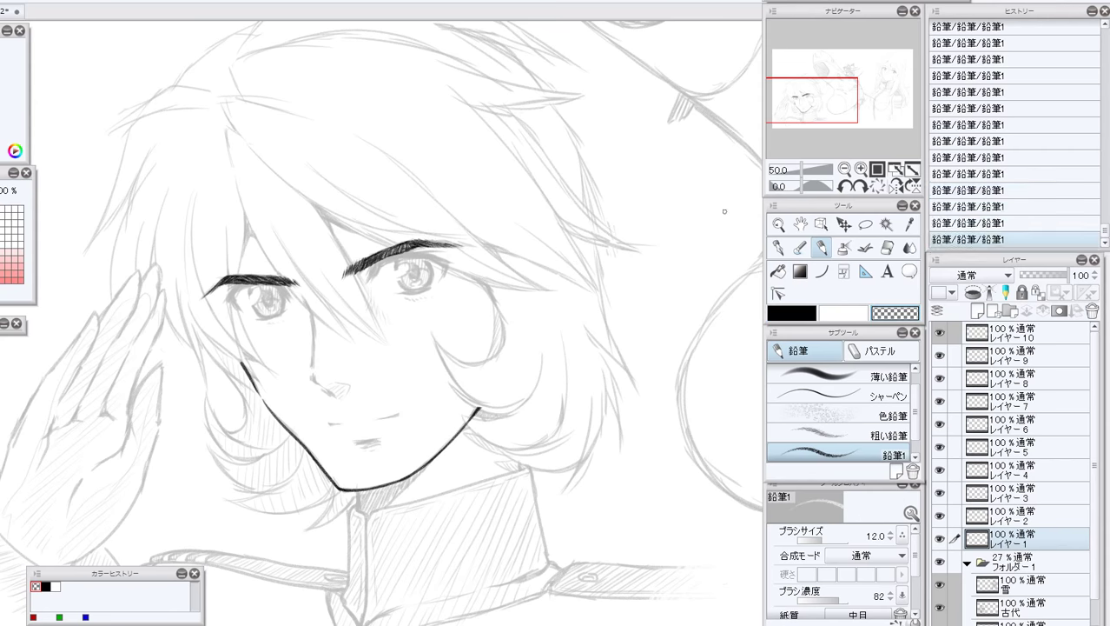
key("ctrl+z")
key("ctrl+y")
key("ctrl+y")
key("ctrl+y")
key("ctrl+y")
Darken the outer part of the second upper lash in black and trim its outer tip with transparent colour.
left_click(799, 314)
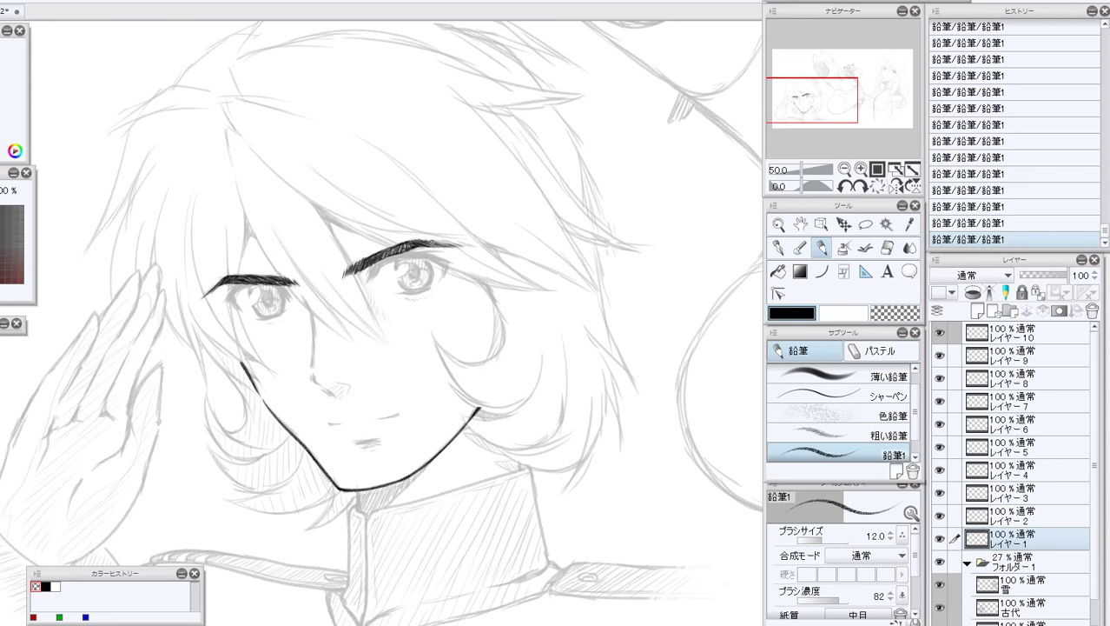
left_click_drag(432, 244, 421, 244)
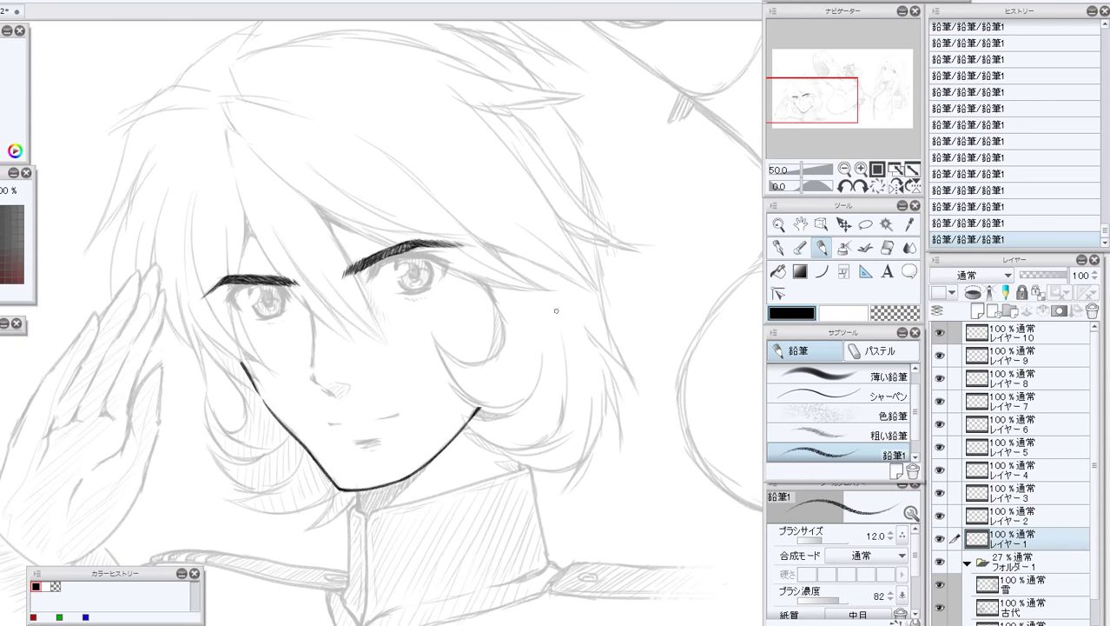
key("c")
left_click_drag(463, 240, 458, 245)
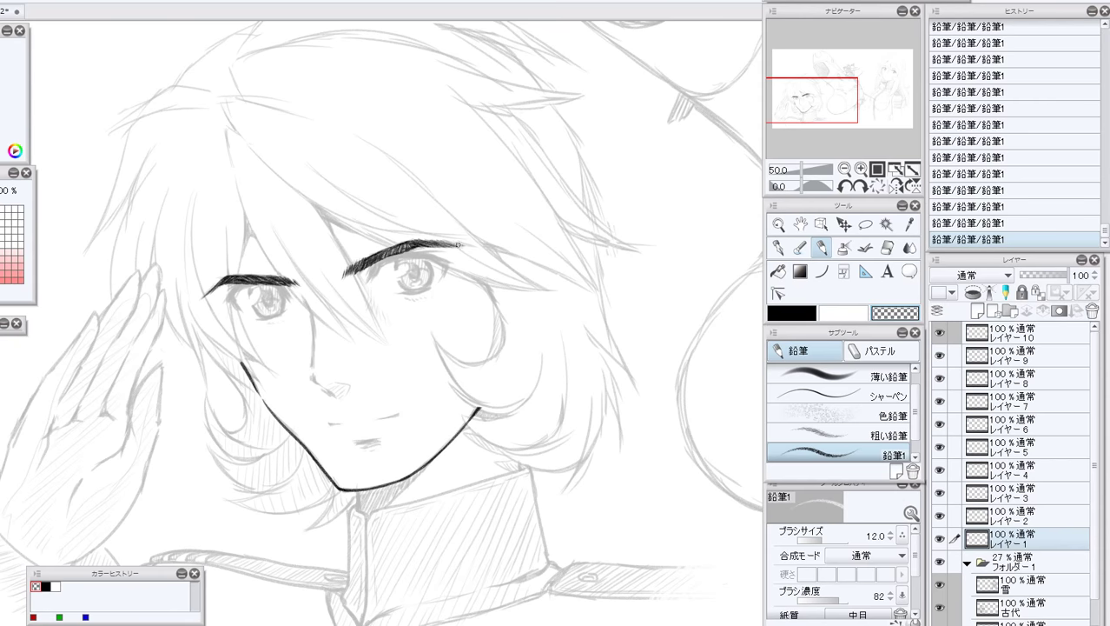
Extend the second eyebrow's outer tip with a tapered black pencil stroke.
left_click(778, 292)
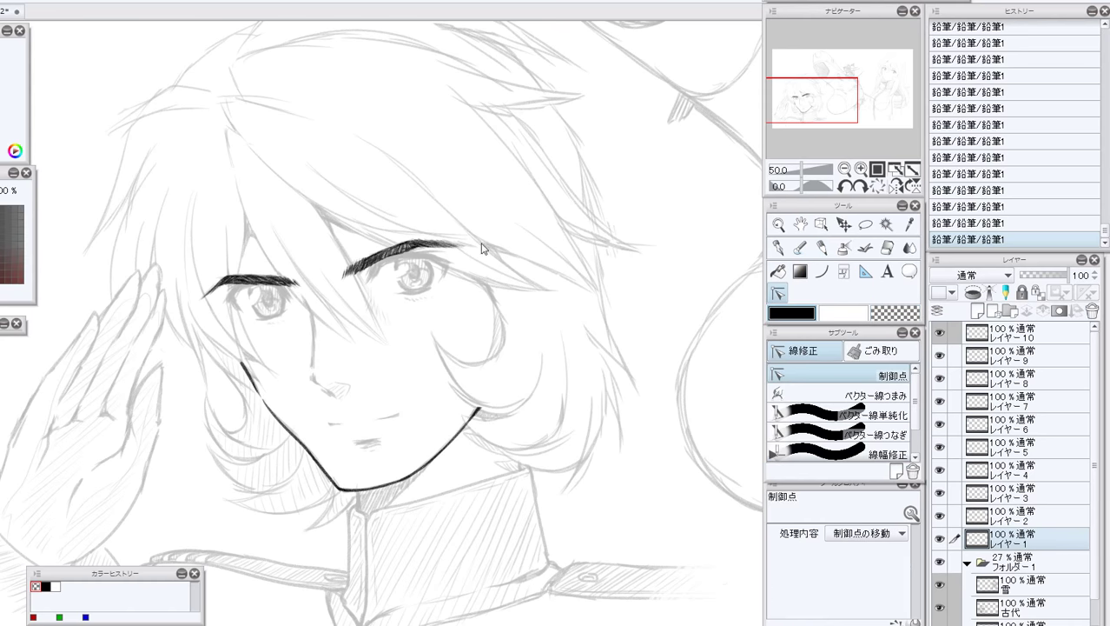
left_click(821, 247)
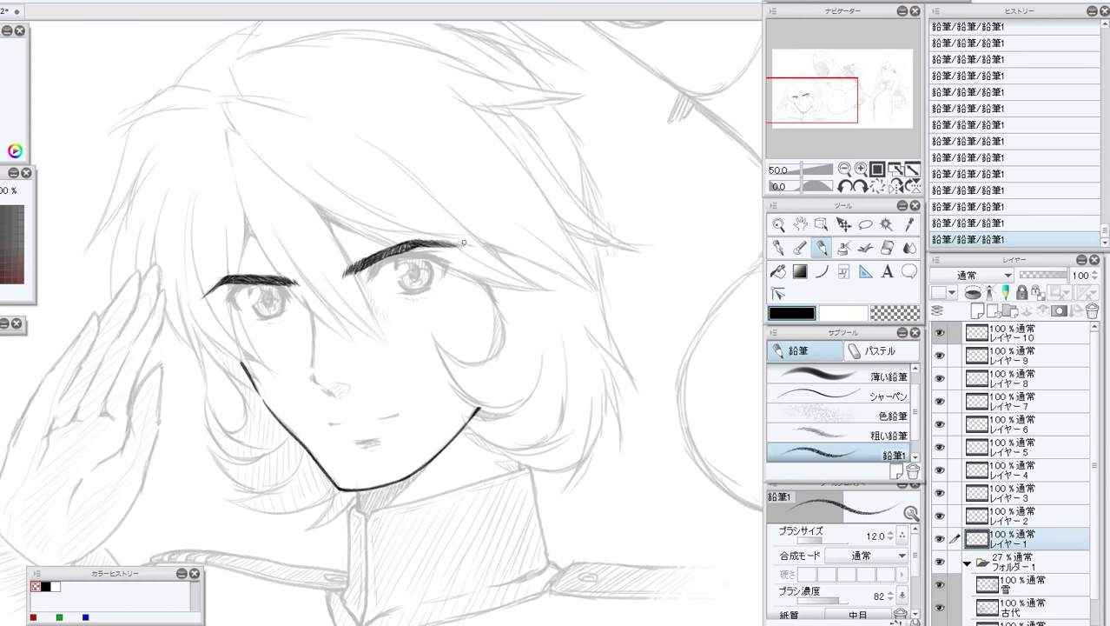
mouse_move(460, 246)
left_mouse_down()
mouse_move(475, 248)
mouse_move(462, 246)
left_mouse_up()
key("ctrl+z")
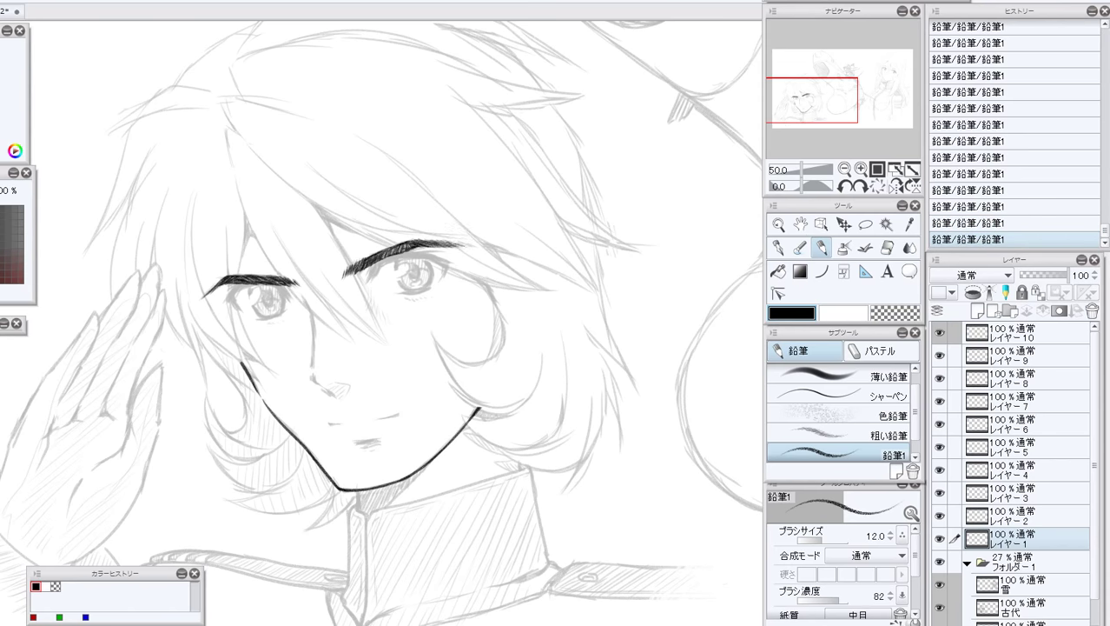
left_click_drag(441, 242, 471, 248)
Trim the first eyebrow's outer tip with transparent colour and ink the outer lash beneath it in black.
key("c")
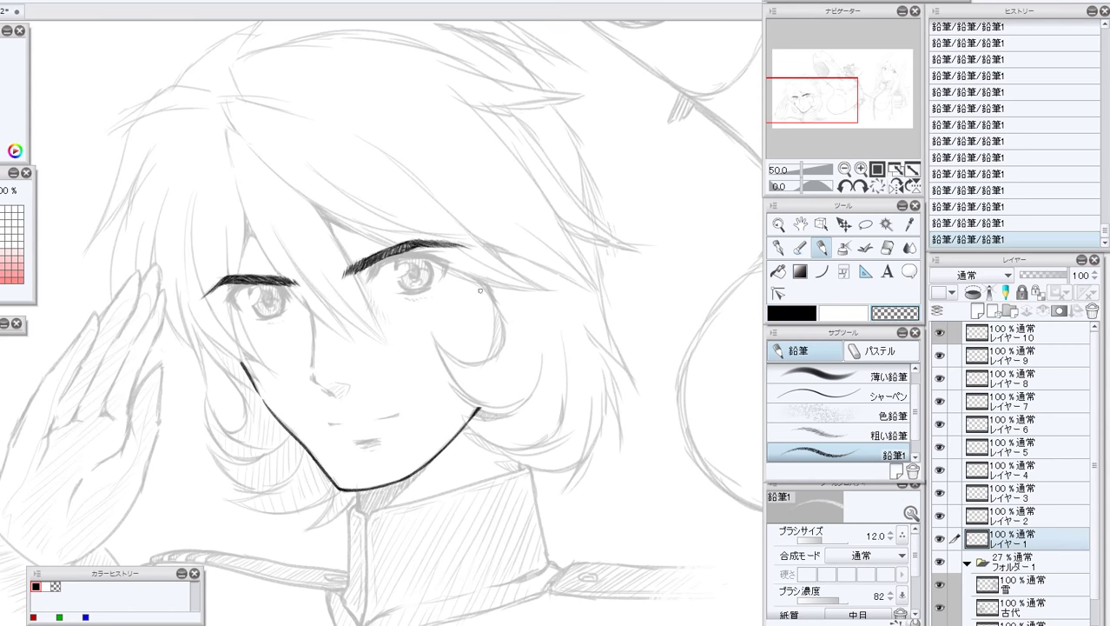
left_click_drag(217, 291, 214, 291)
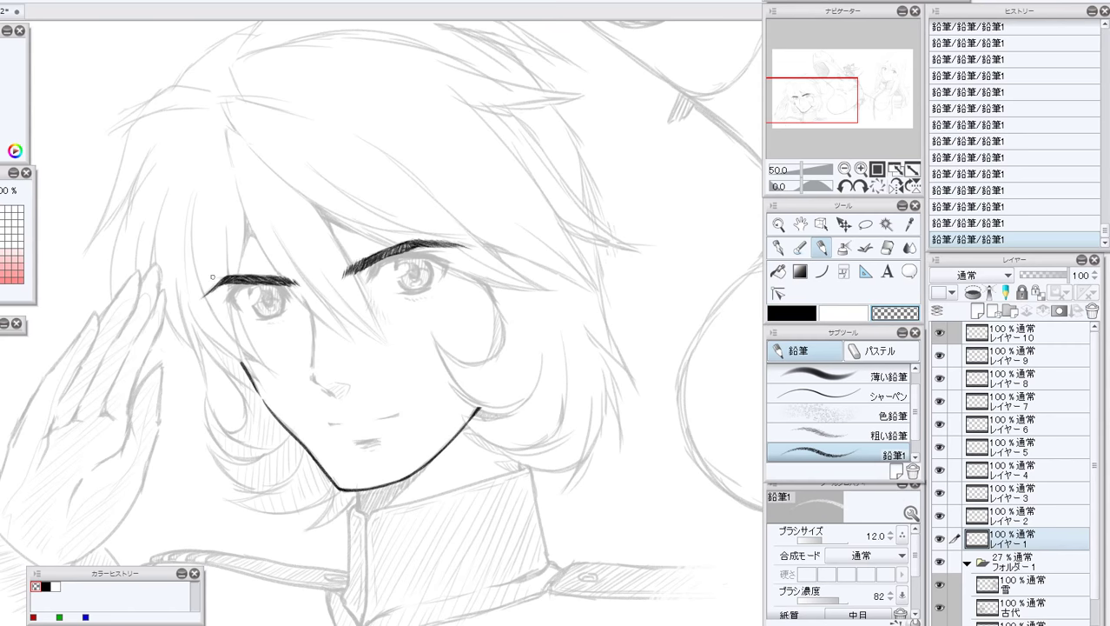
key("c")
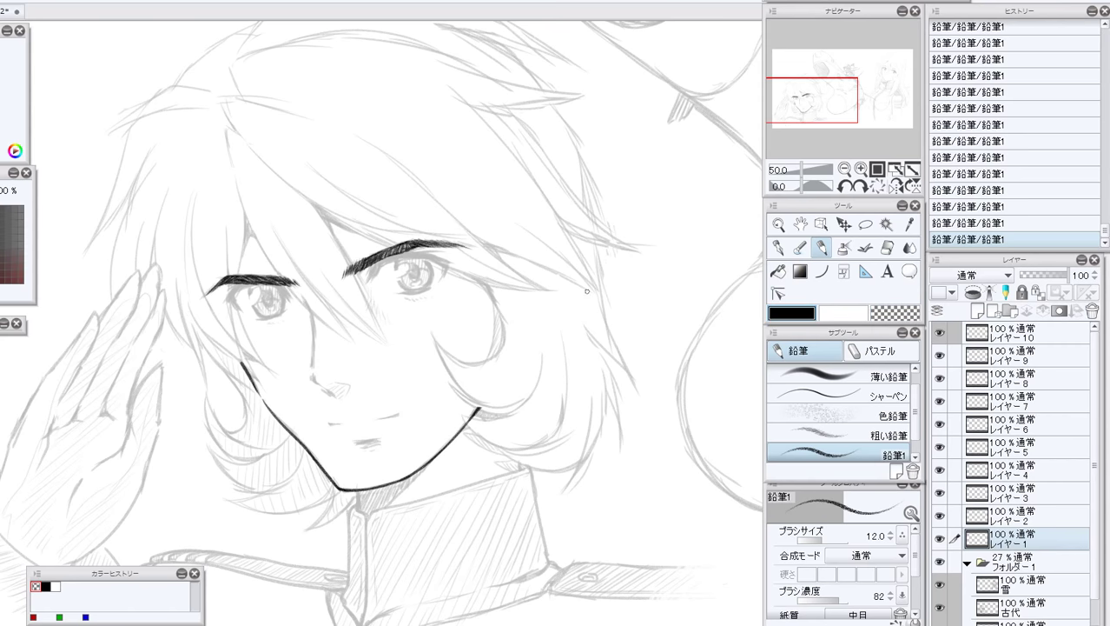
left_click_drag(412, 249, 424, 245)
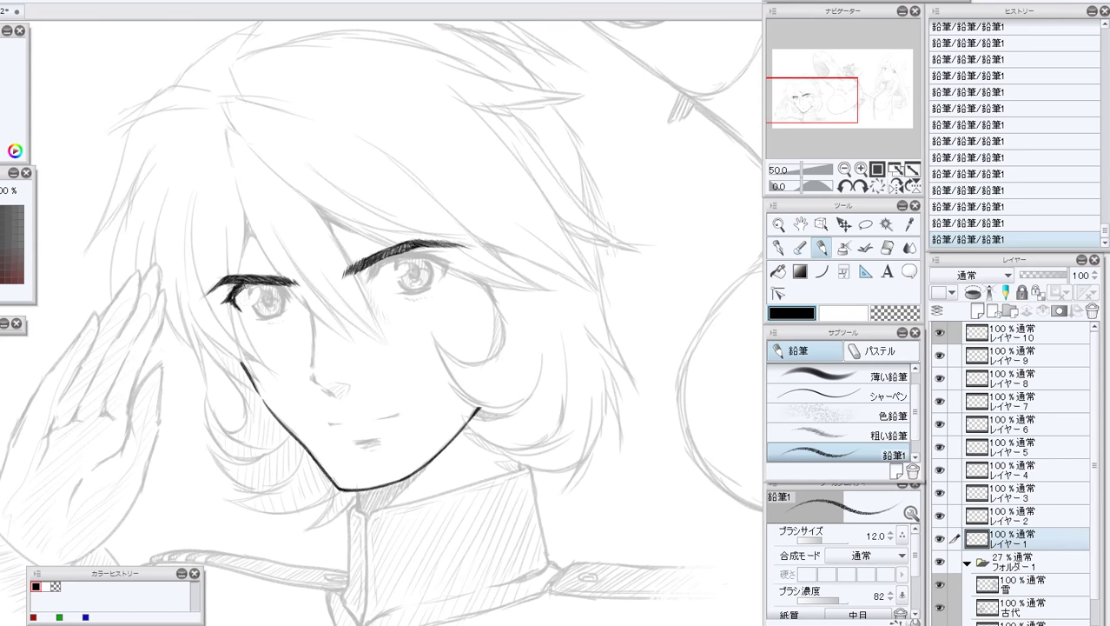
Undo and redo the latest pencil strokes around the first eye's lash line to compare them.
key("ctrl+z")
key("ctrl+z")
key("ctrl+z")
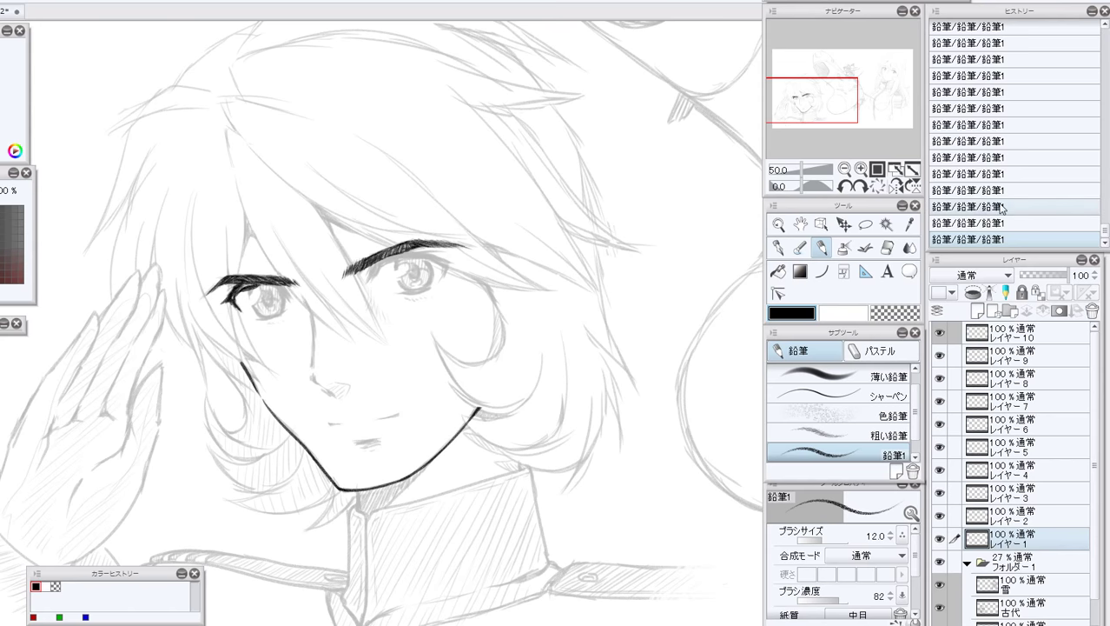
key("ctrl+z")
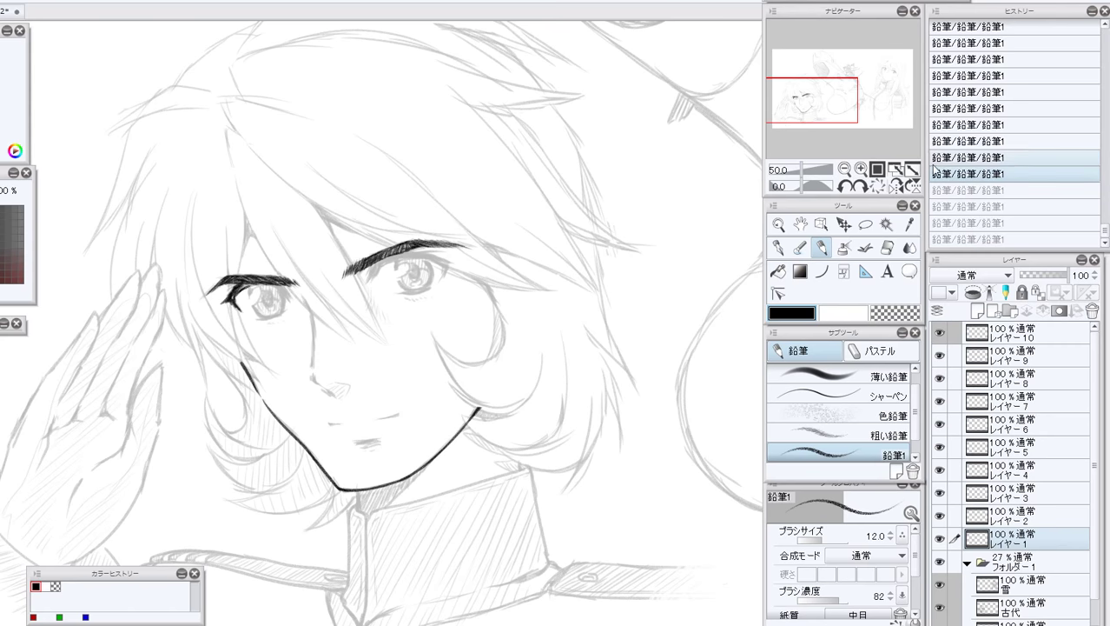
key("ctrl+y")
key("ctrl+y")
key("ctrl+y")
key("ctrl+y")
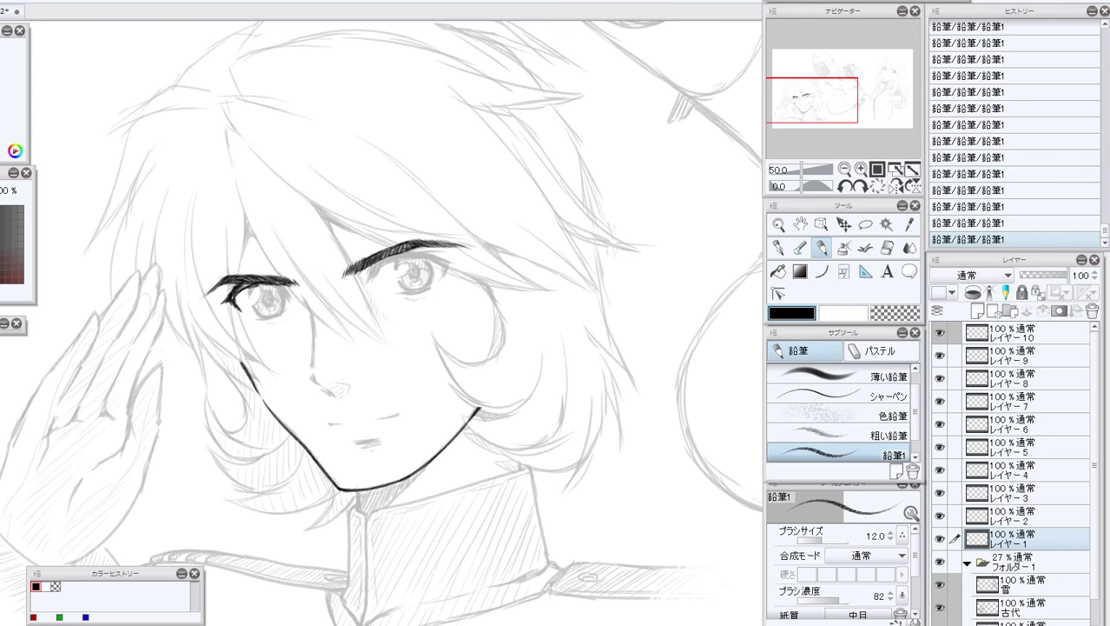
key("ctrl+z")
key("ctrl+z")
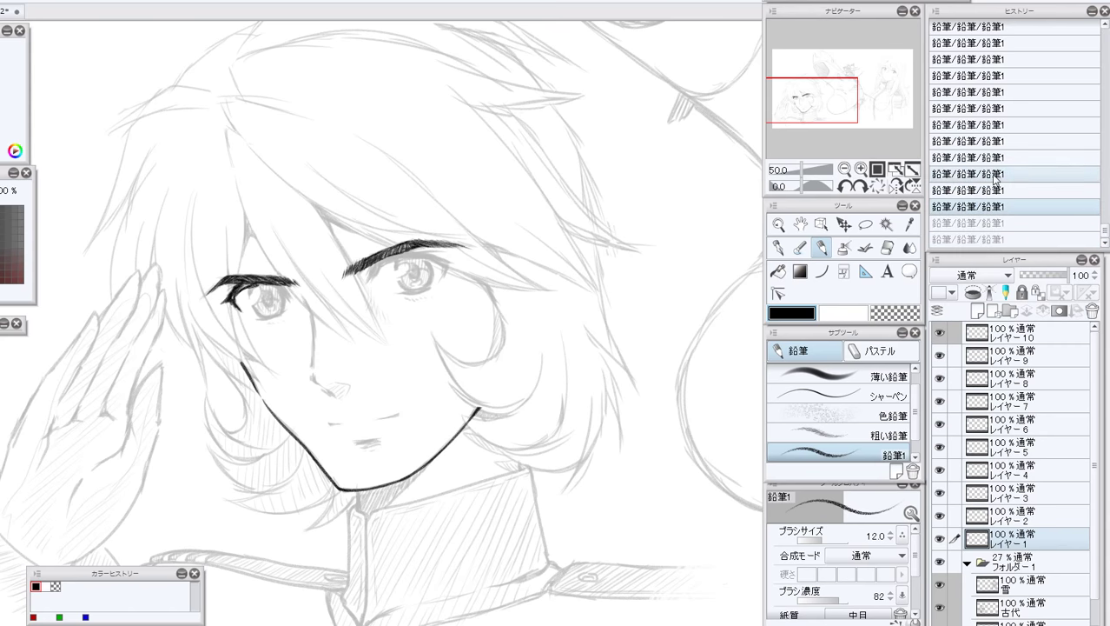
left_click(997, 176)
key("ctrl+y")
key("ctrl+y")
key("ctrl+y")
key("ctrl+y")
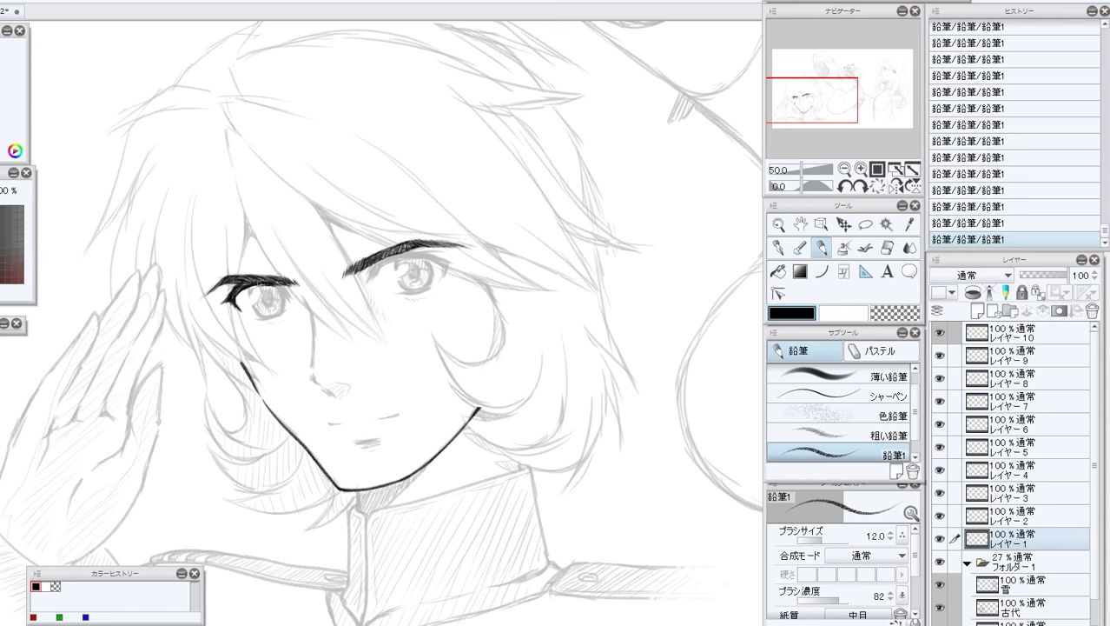
key("ctrl+z")
key("ctrl+z")
key("ctrl+z")
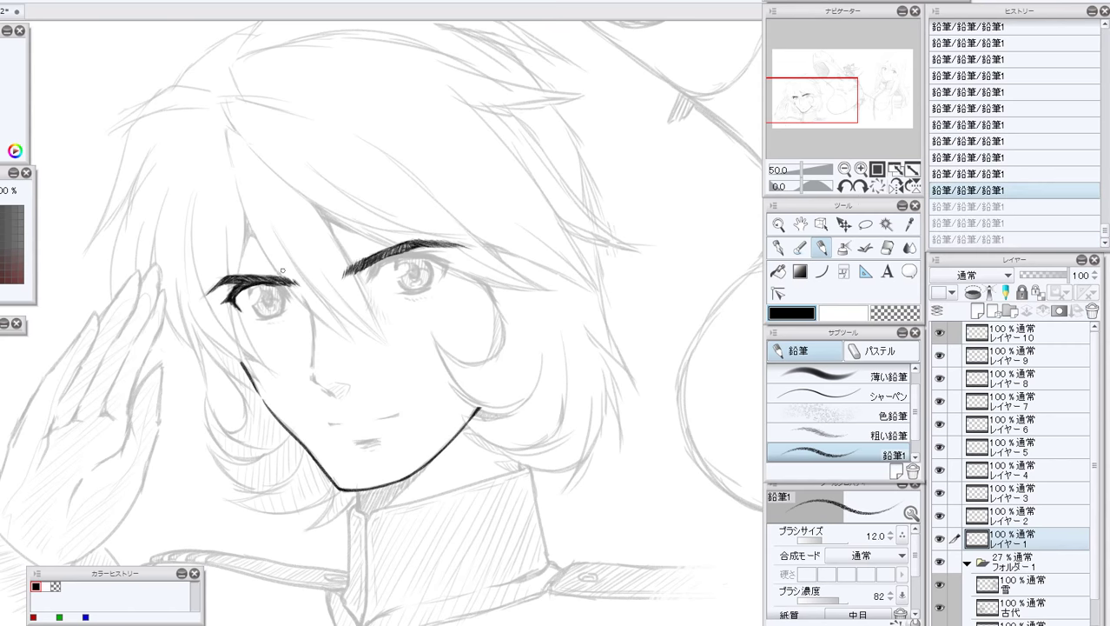
key("ctrl+y")
key("ctrl+y")
key("ctrl+y")
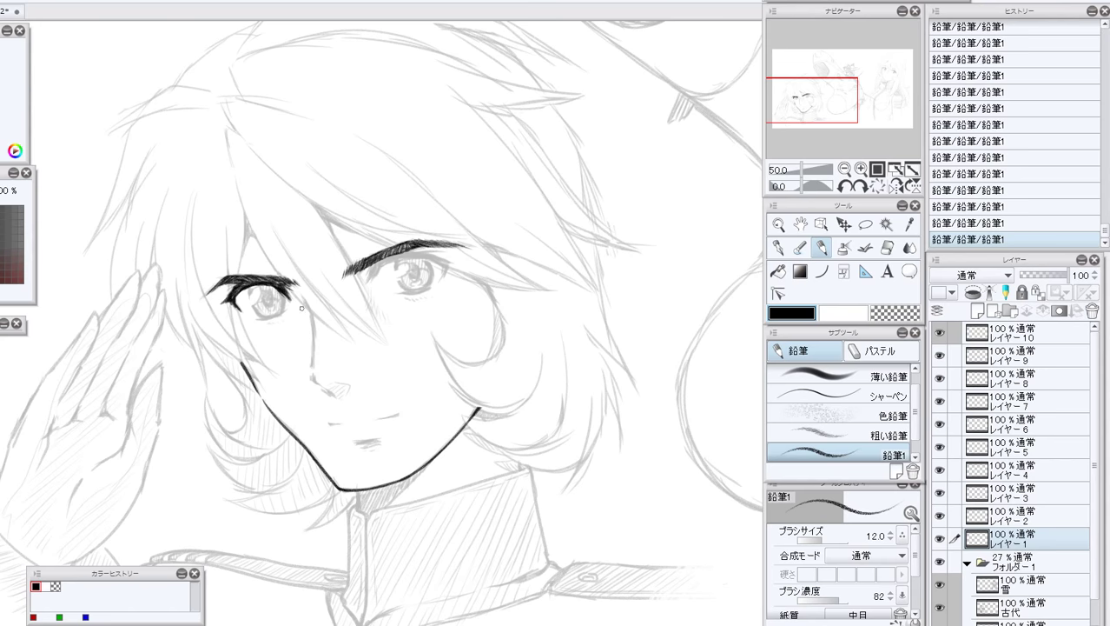
Trim the first eye's inner lash with transparent colour, then ink the inner corner and the iris's outer edge in black.
left_click(893, 313)
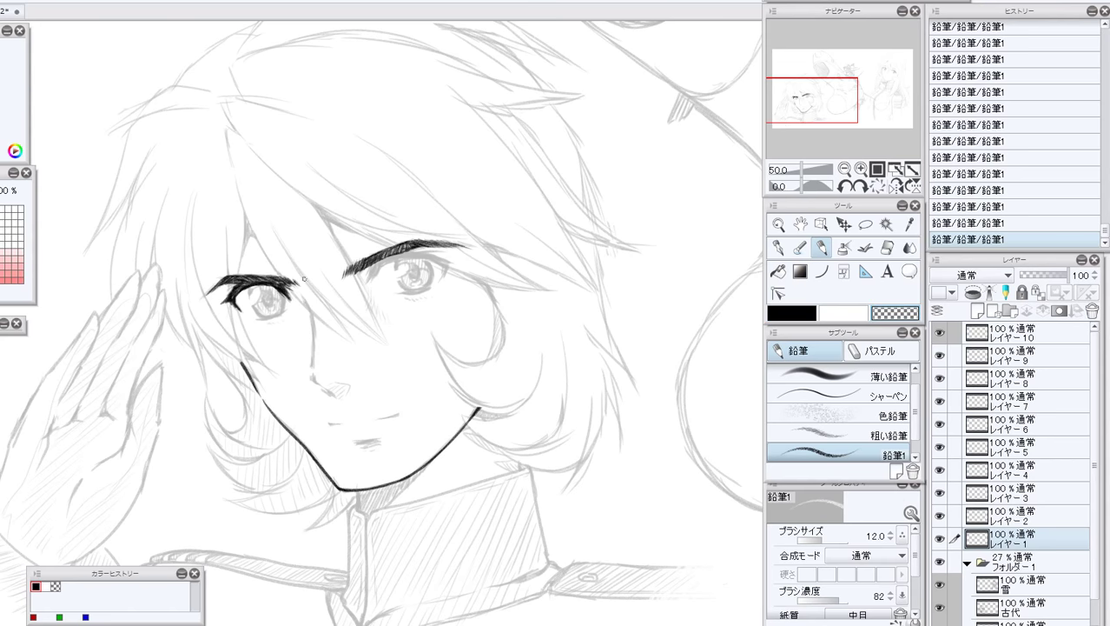
left_click_drag(287, 297, 292, 303)
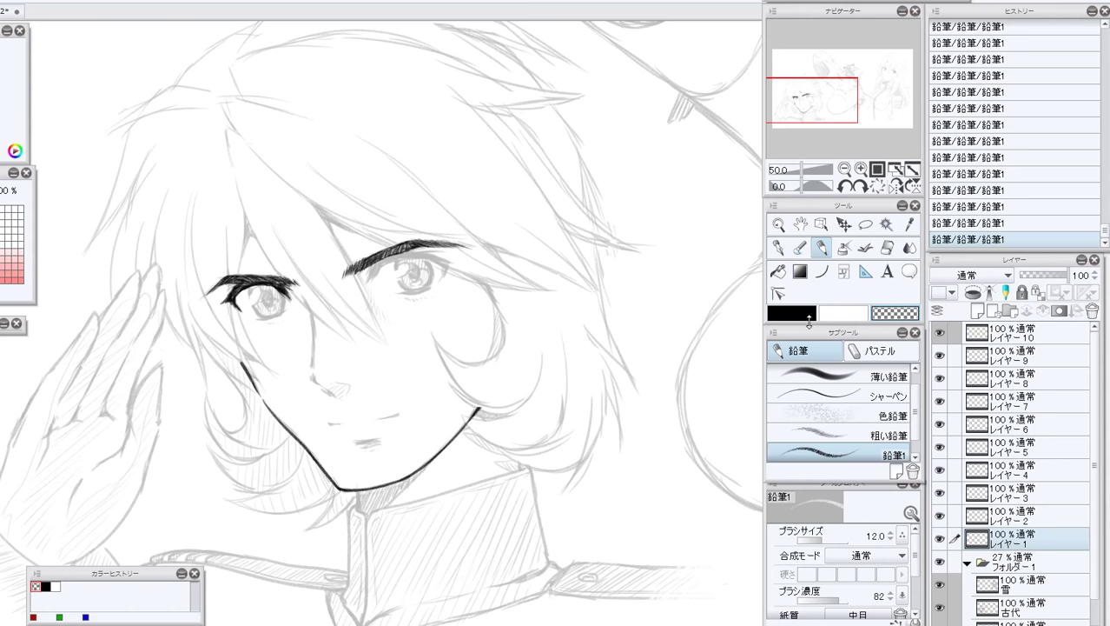
left_click(801, 315)
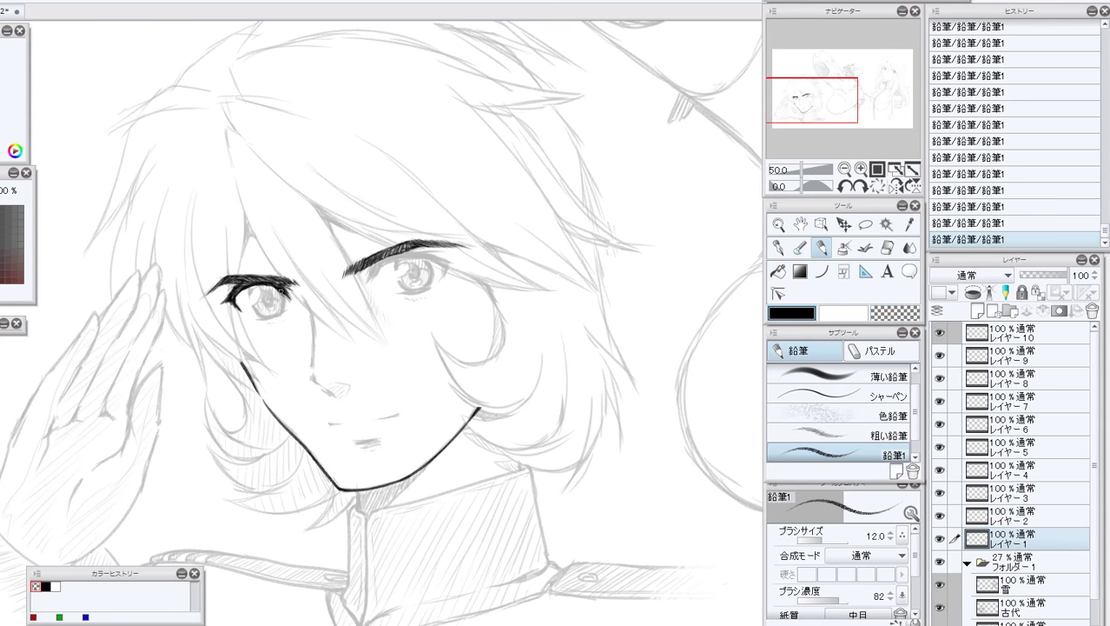
left_click_drag(281, 292, 288, 302)
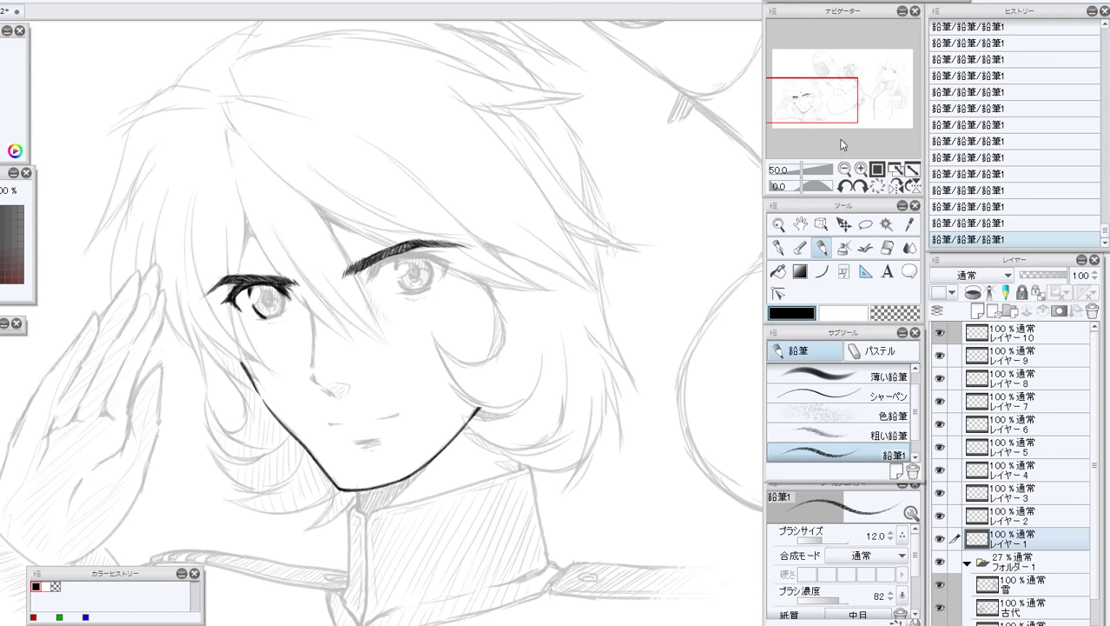
Ink the lower outer curve of the first eye's iris in black pencil with the canvas at 75° and 100% zoom.
left_click_drag(826, 100, 808, 98)
left_click(860, 186)
left_click(860, 186)
left_click(861, 186)
left_click(860, 186)
left_click(800, 224)
left_click_drag(597, 221, 732, 196)
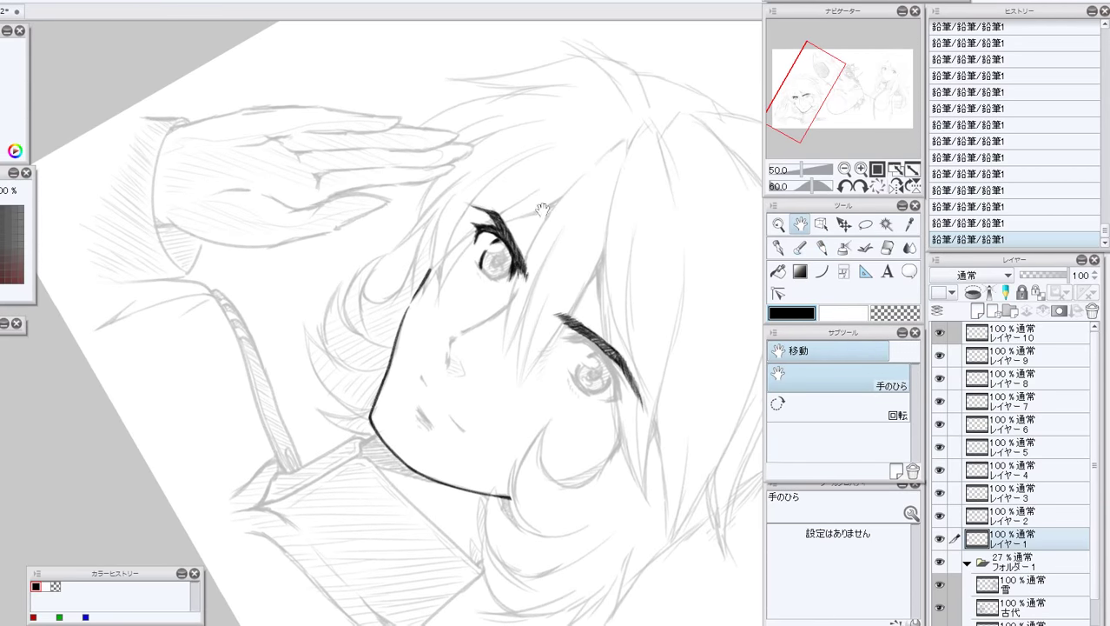
left_click(860, 186)
left_click(823, 250)
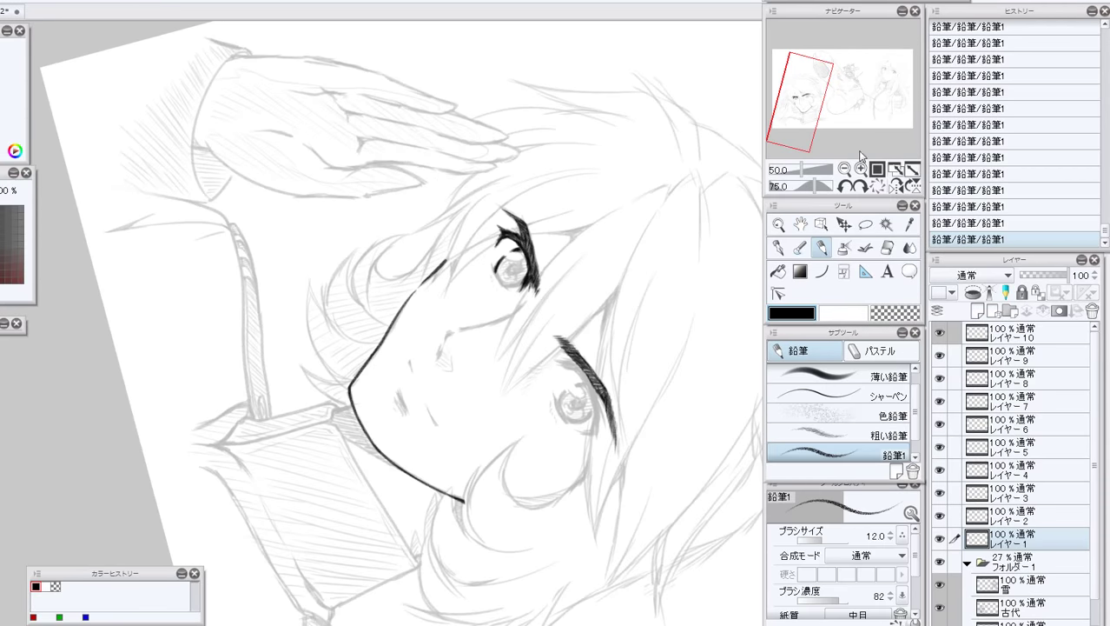
left_click(860, 169)
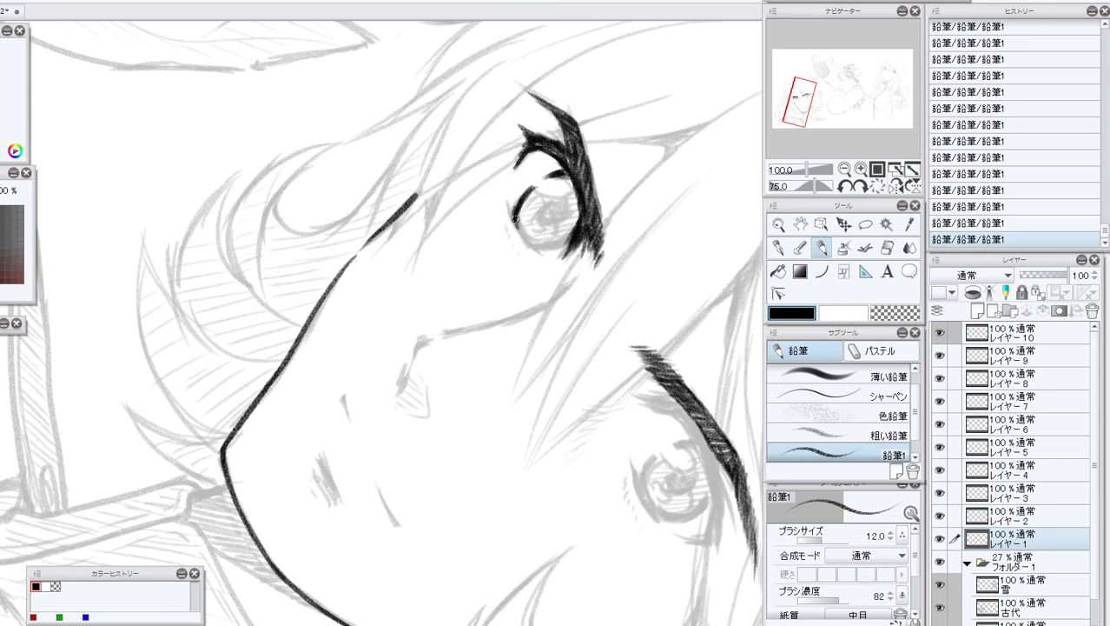
left_click_drag(516, 222, 533, 245)
left_click_drag(507, 205, 532, 248)
key("ctrl+z")
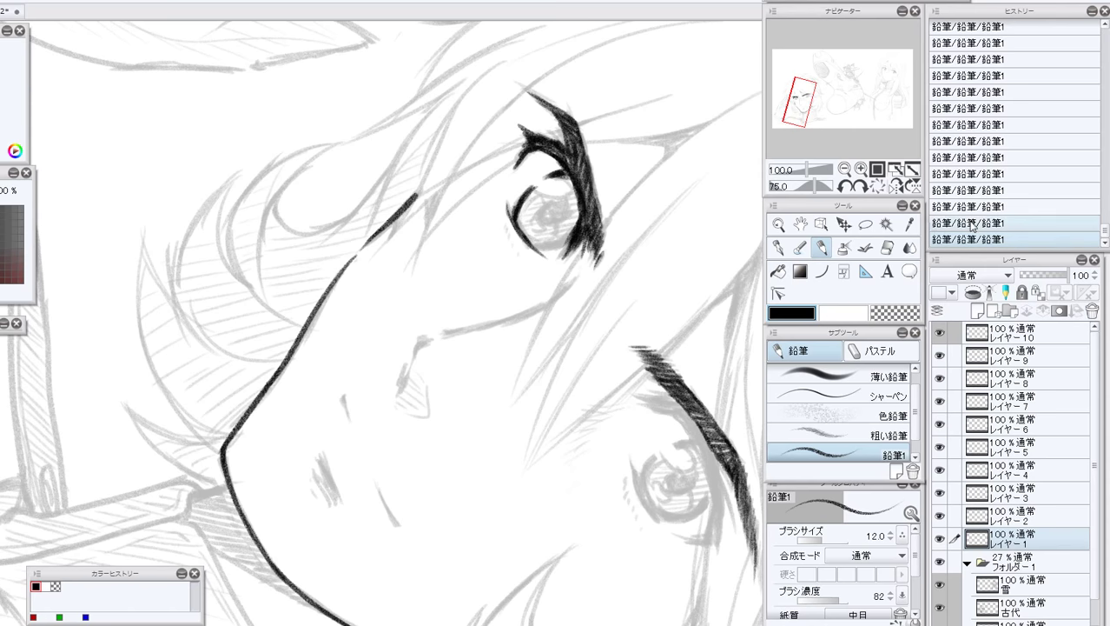
With the canvas upright, complete the inner side of the first eye's iris outline and draw the oval pupil outline.
left_click(876, 187)
left_click_drag(805, 108, 800, 99)
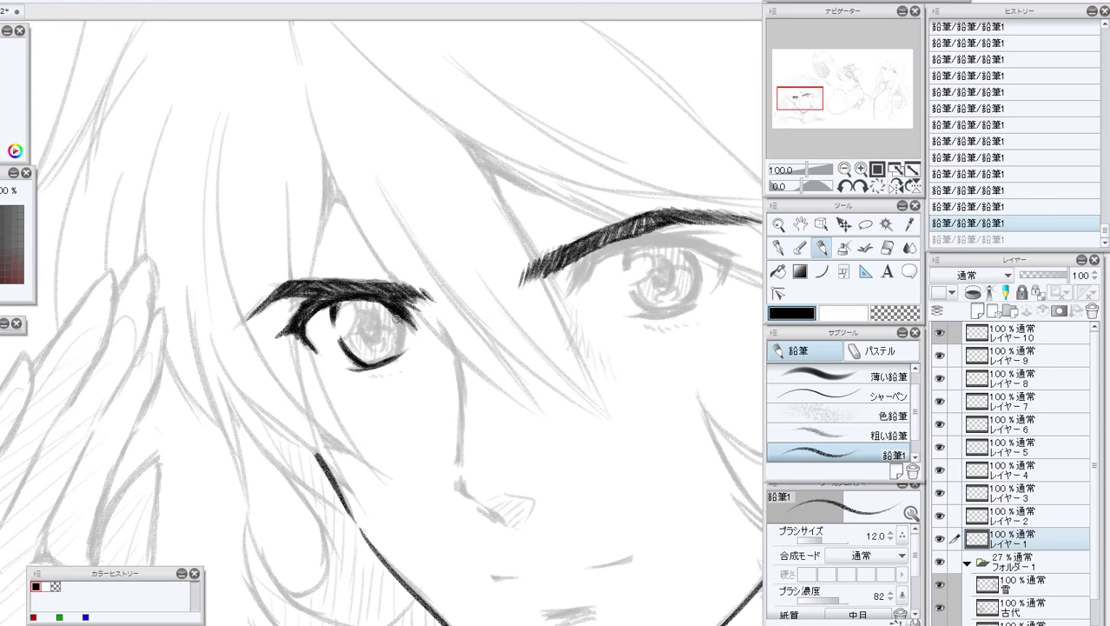
key("ctrl+y")
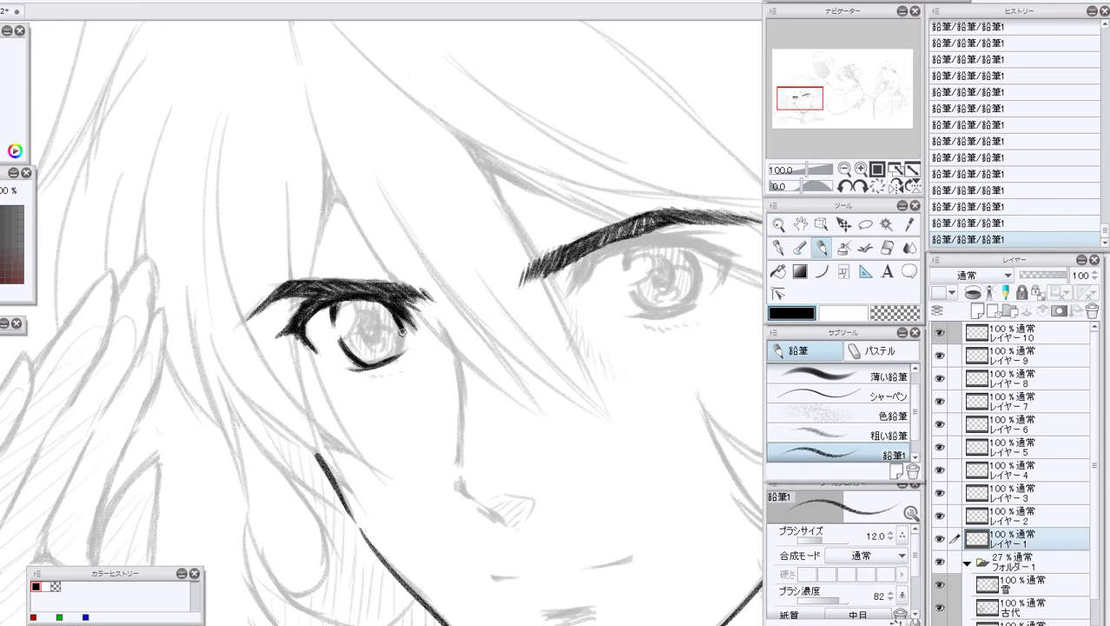
mouse_move(403, 335)
left_mouse_down()
mouse_move(393, 353)
mouse_move(403, 332)
left_mouse_up()
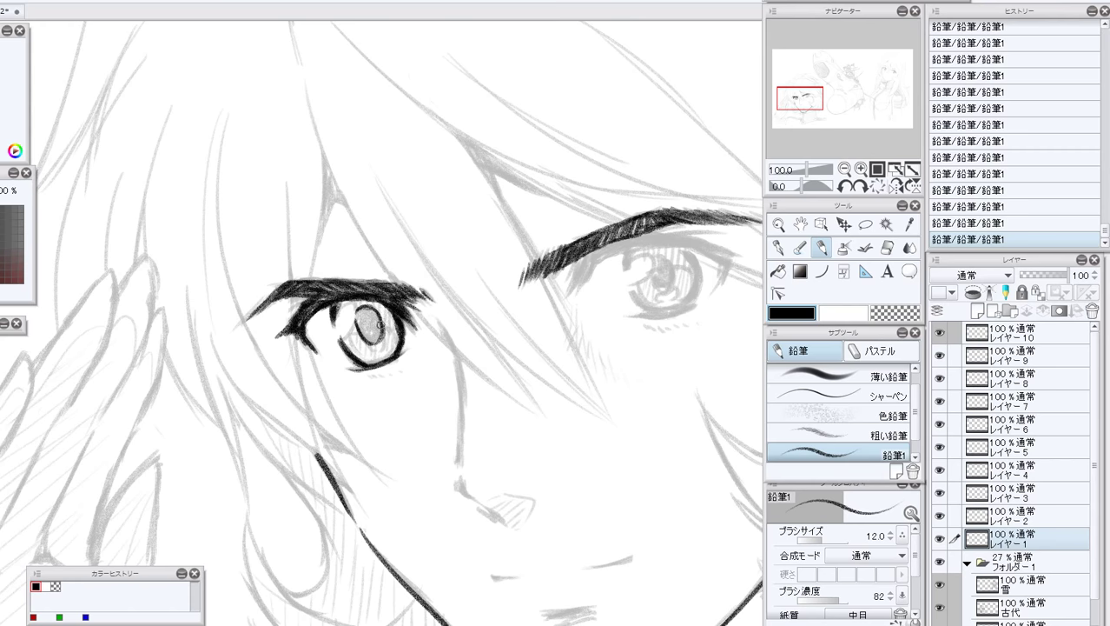
Darken the first eye's pupil and iris outlines in black, cleaning their edges with transparent colour.
left_click(1004, 209)
mouse_move(379, 321)
left_mouse_down()
mouse_move(377, 344)
mouse_move(381, 327)
mouse_move(362, 314)
left_mouse_up()
left_click(896, 314)
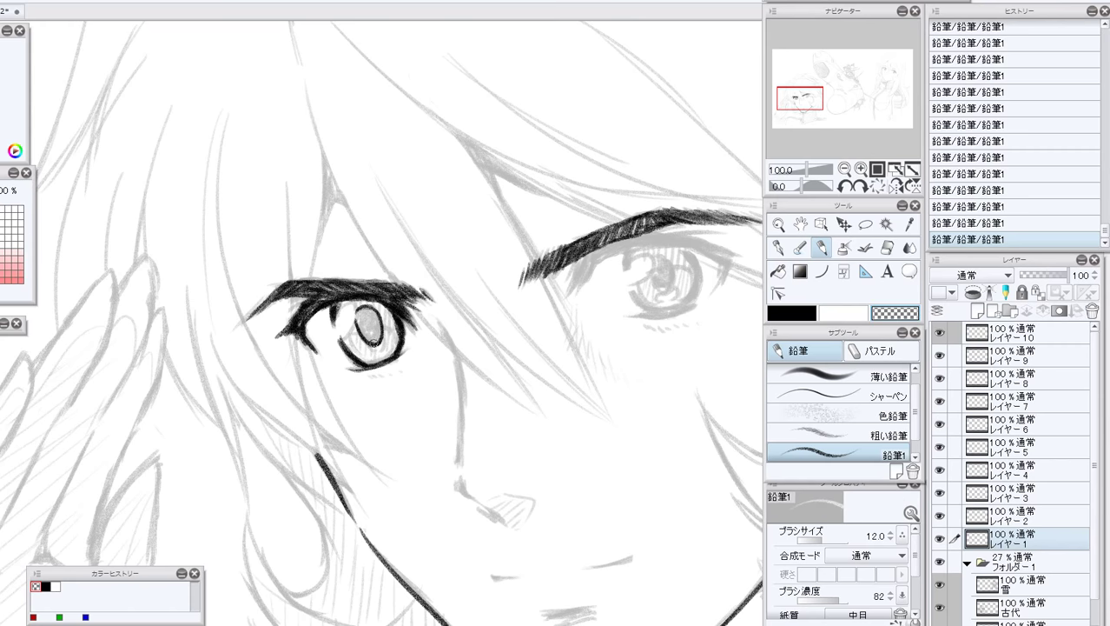
left_click(782, 313)
left_click_drag(395, 332, 390, 352)
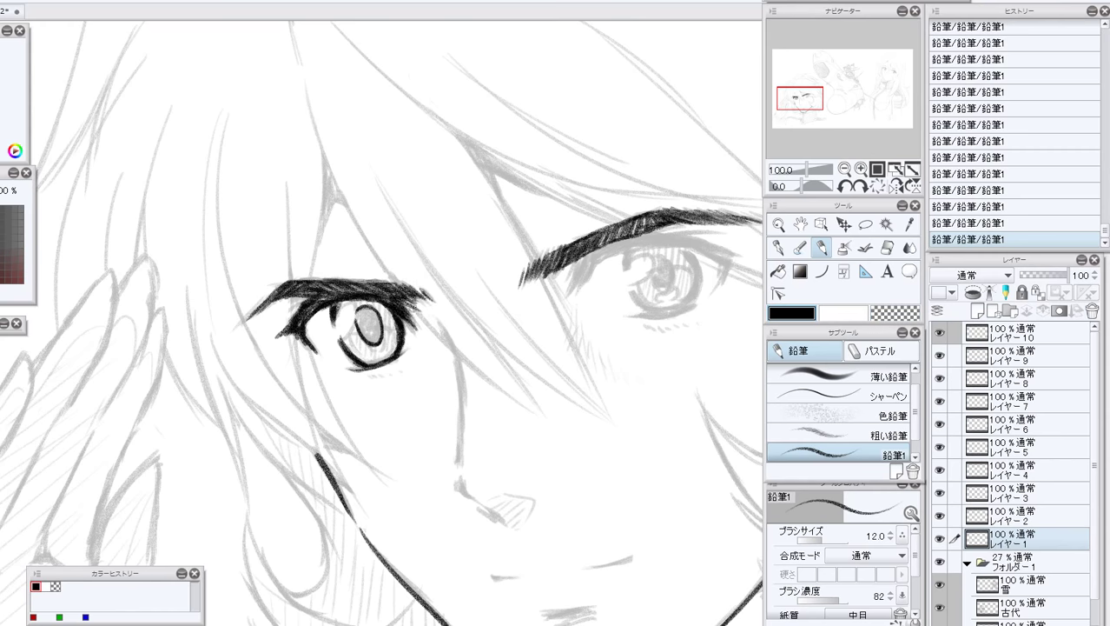
mouse_move(297, 329)
left_mouse_down()
mouse_move(313, 351)
mouse_move(299, 339)
left_mouse_up()
key("ctrl+z")
key("ctrl+z")
key("ctrl+z")
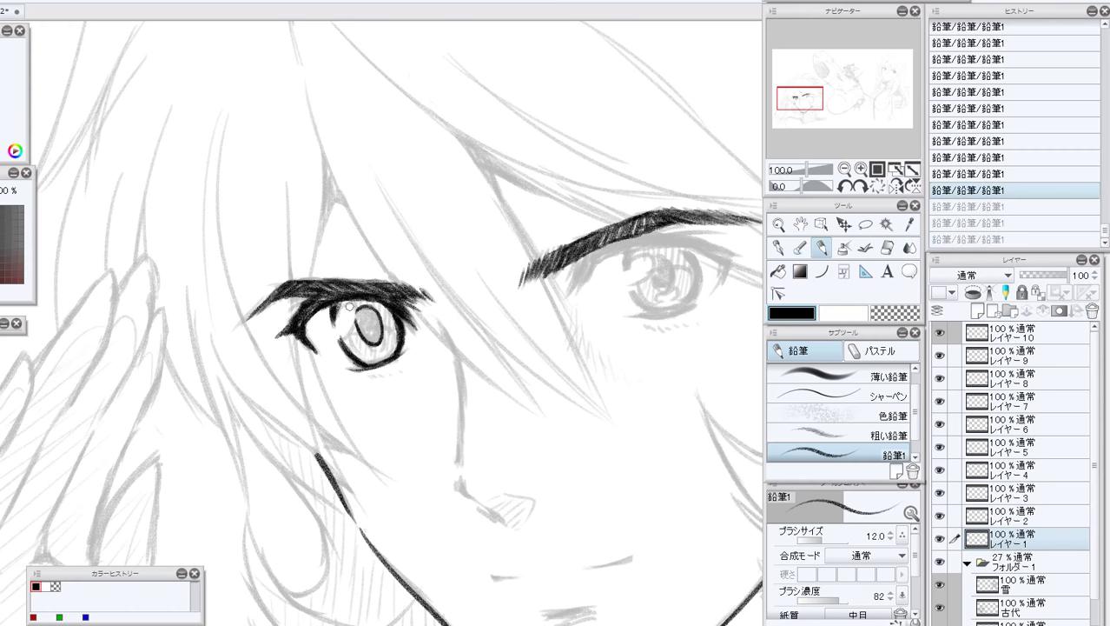
Trim the first eye's outer corner lash with transparent colour and reinforce its lower tip in black.
left_click(895, 314)
left_click_drag(281, 309, 291, 311)
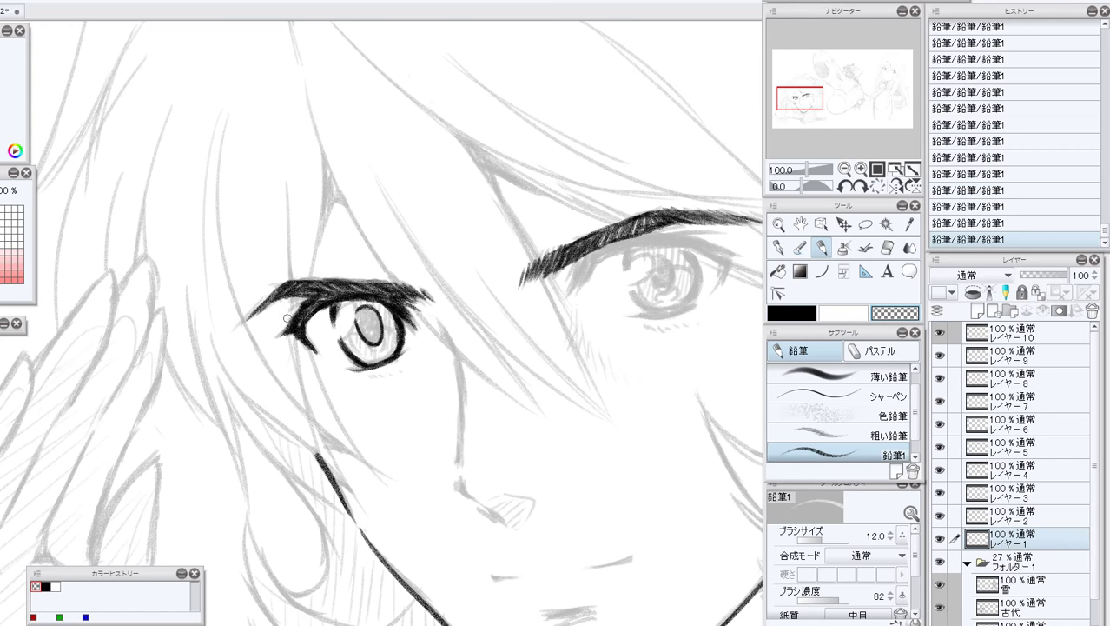
left_click(792, 313)
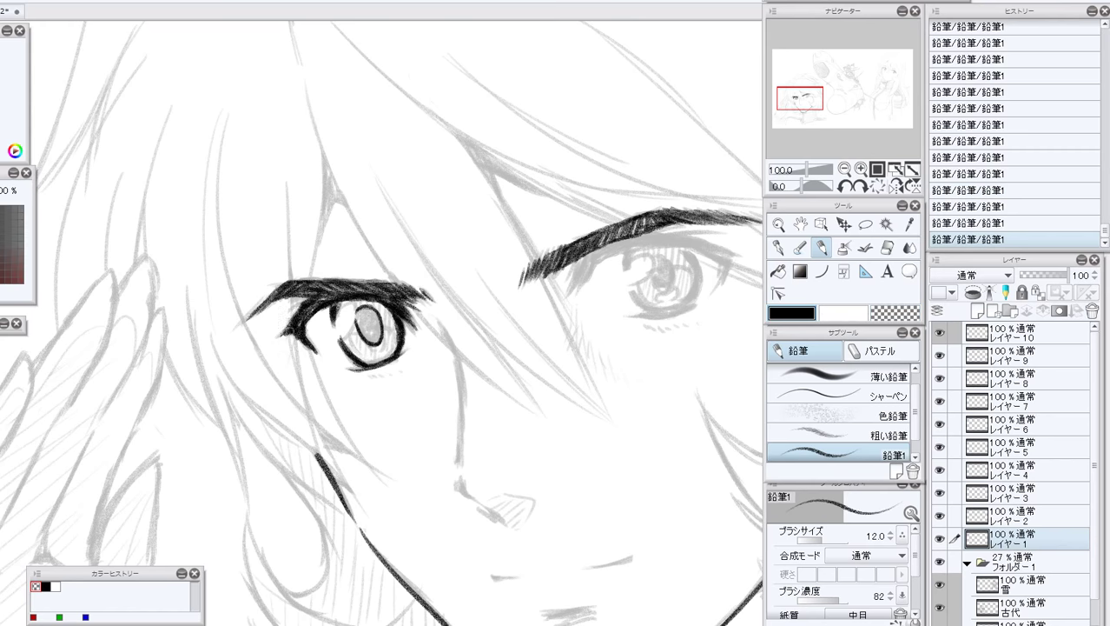
left_click_drag(289, 330, 286, 326)
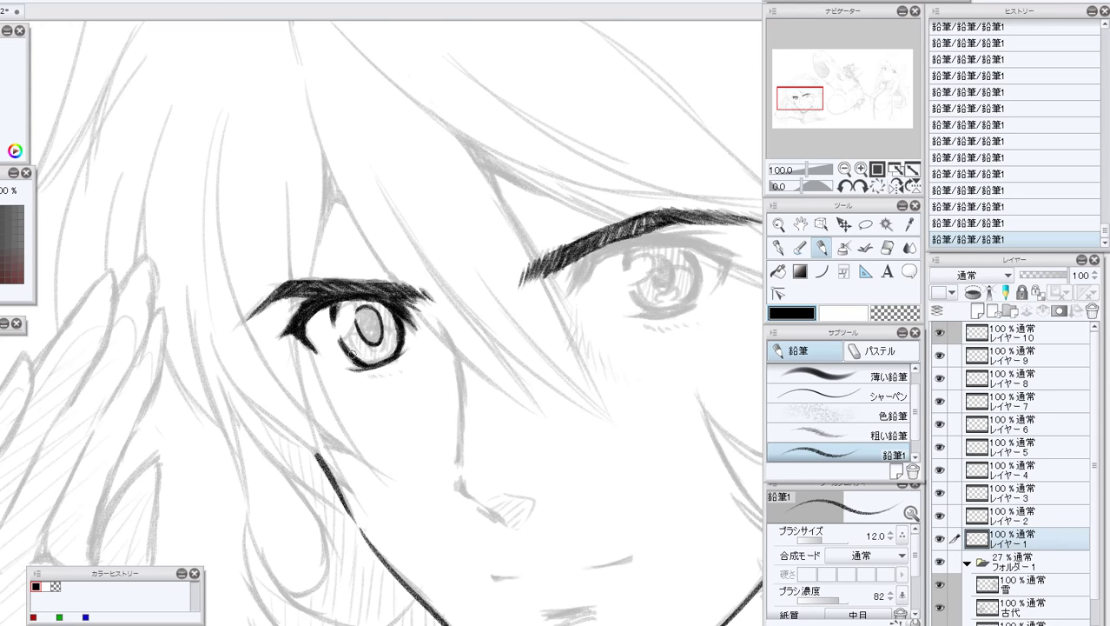
Ink the second eye's inner corner lashes and its upper lash line down to the outer corner in black.
left_click_drag(843, 103, 851, 101)
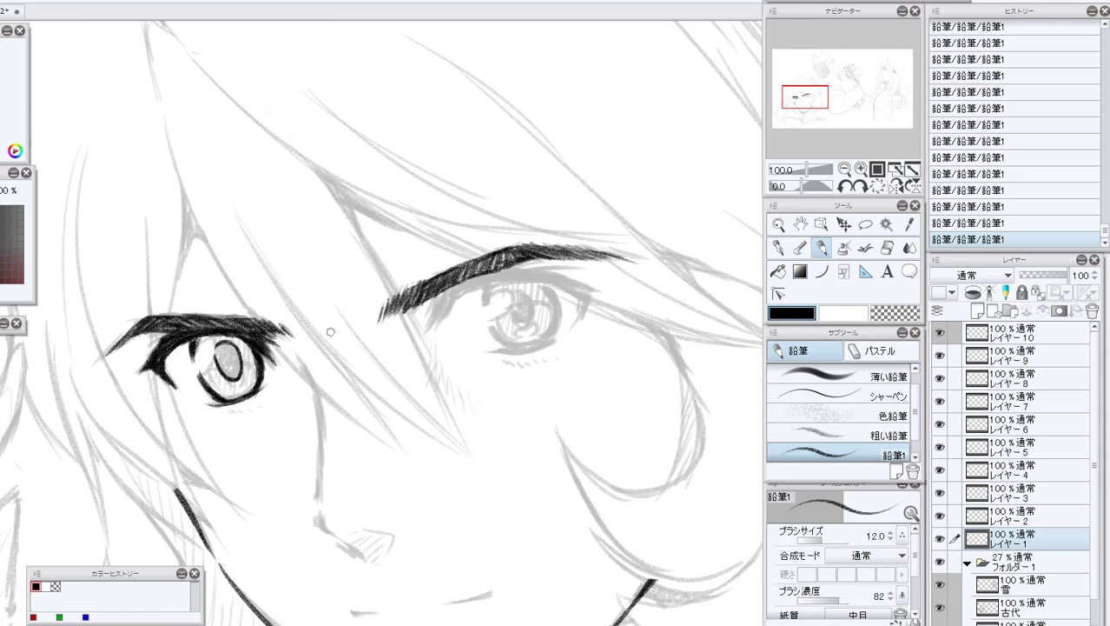
mouse_move(436, 292)
left_mouse_down()
mouse_move(413, 322)
mouse_move(430, 316)
mouse_move(425, 331)
left_mouse_up()
mouse_move(463, 292)
left_mouse_down()
mouse_move(527, 272)
mouse_move(549, 278)
mouse_move(587, 304)
mouse_move(580, 326)
mouse_move(569, 309)
mouse_move(591, 298)
mouse_move(577, 301)
mouse_move(571, 321)
left_mouse_up()
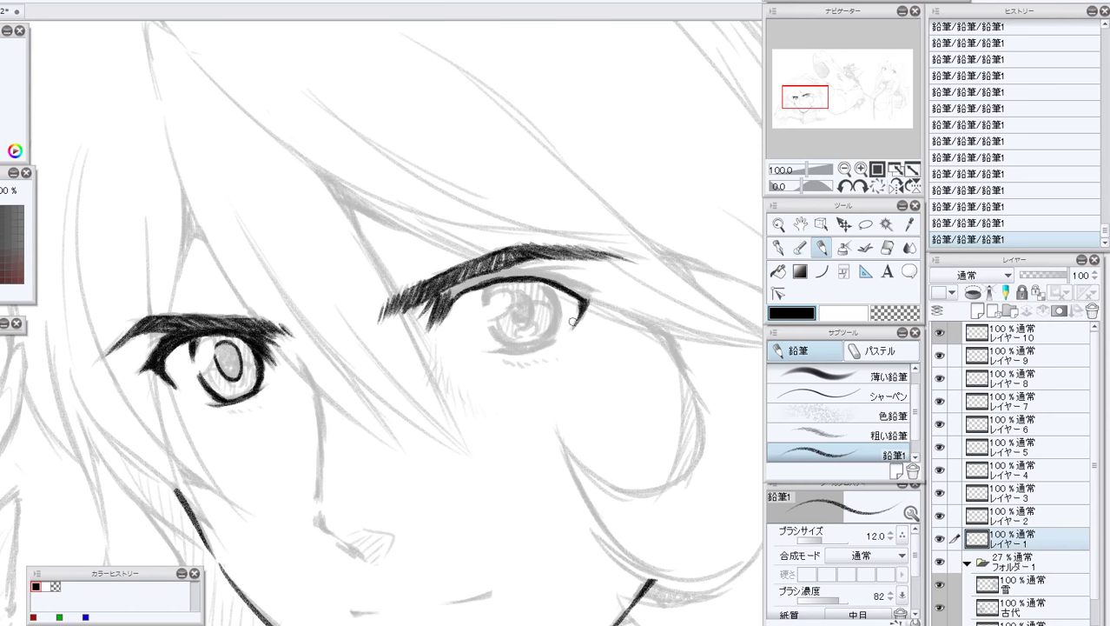
Draw the second eye's eyelid crease beneath the eyebrow and thicken the upper lash line towards the outer corner.
mouse_move(462, 281)
left_mouse_down()
mouse_move(441, 296)
mouse_move(471, 271)
left_mouse_up()
mouse_move(446, 293)
left_mouse_down()
mouse_move(499, 275)
mouse_move(435, 304)
mouse_move(495, 275)
mouse_move(469, 279)
mouse_move(577, 266)
left_mouse_up()
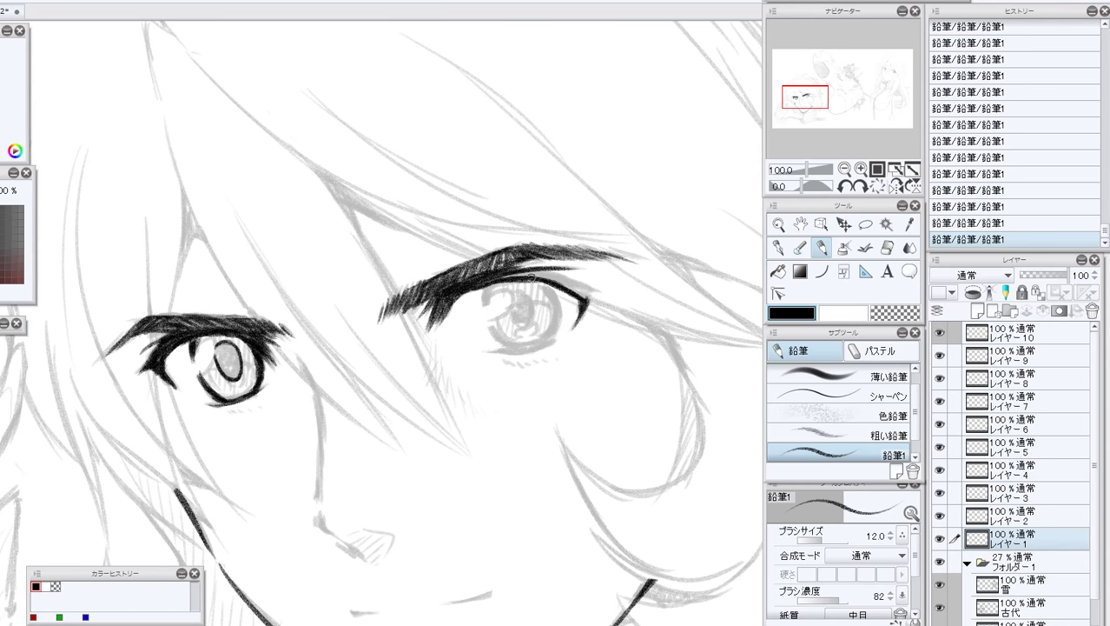
mouse_move(491, 279)
left_mouse_down()
mouse_move(547, 273)
mouse_move(593, 286)
mouse_move(584, 304)
left_mouse_up()
mouse_move(536, 275)
left_mouse_down()
mouse_move(567, 280)
mouse_move(589, 306)
left_mouse_up()
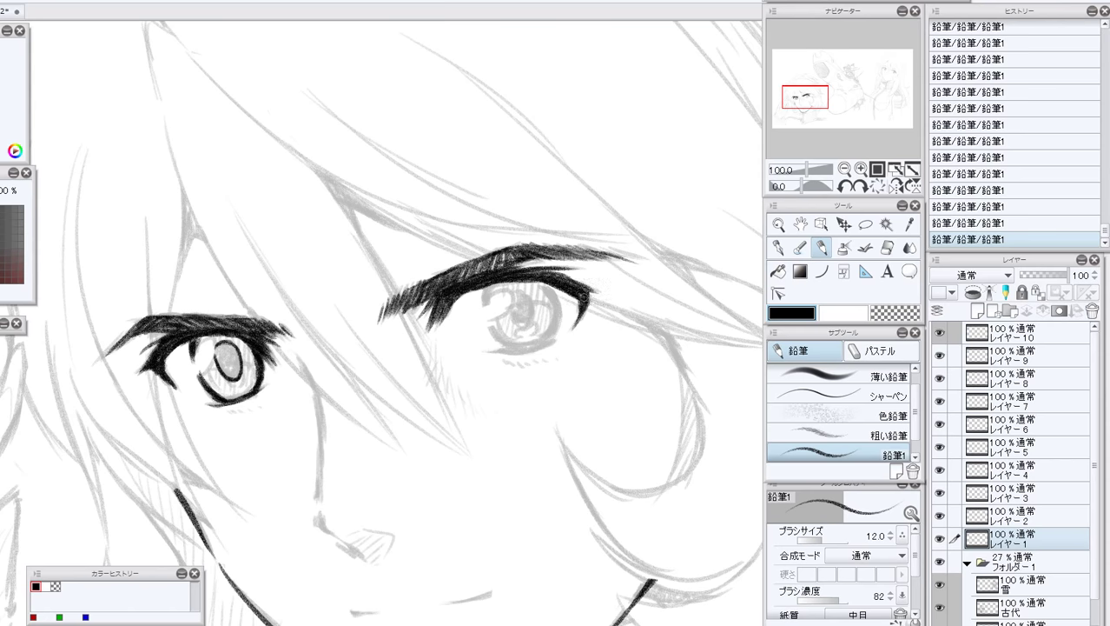
Extend the second eye's outer corner lash in black and clean the upper lash line's lower edge with transparent colour.
left_click_drag(538, 271, 583, 286)
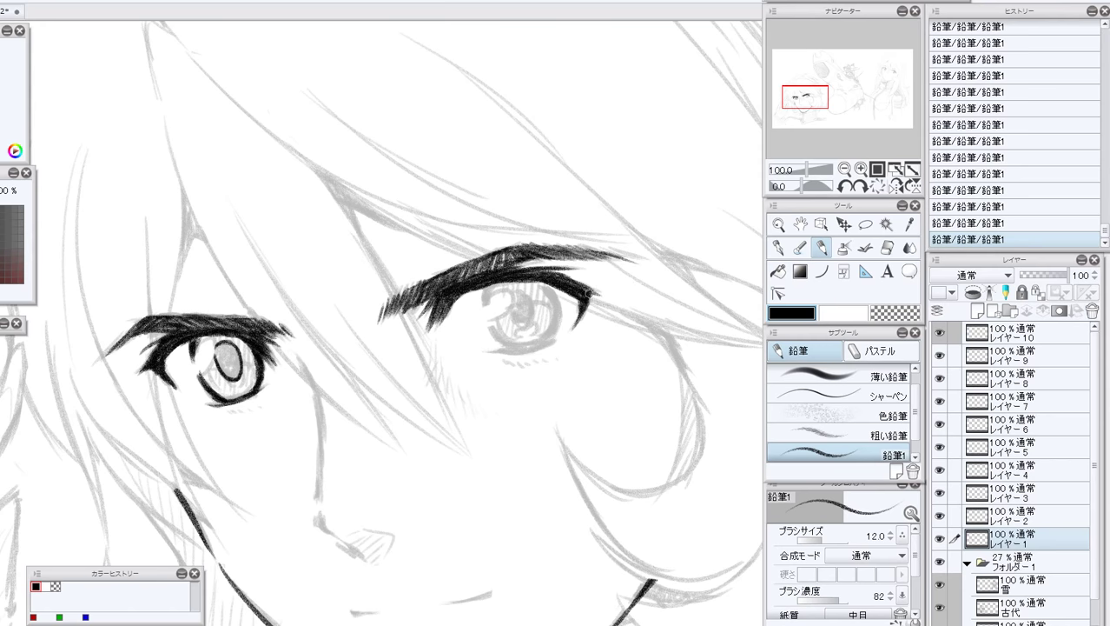
left_click_drag(586, 292, 598, 292)
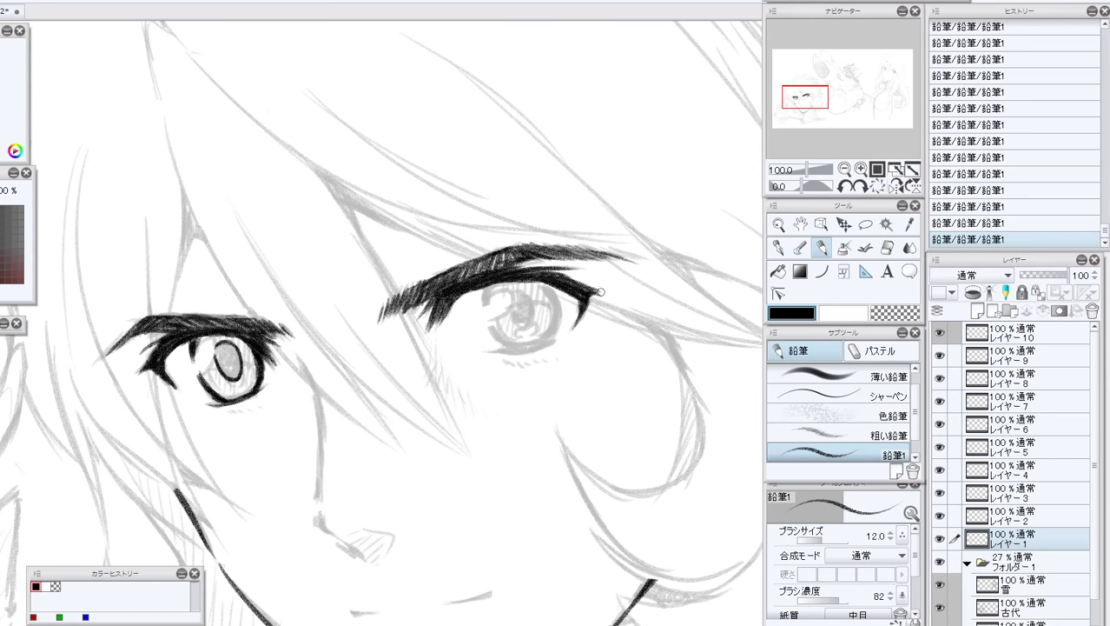
left_click(890, 314)
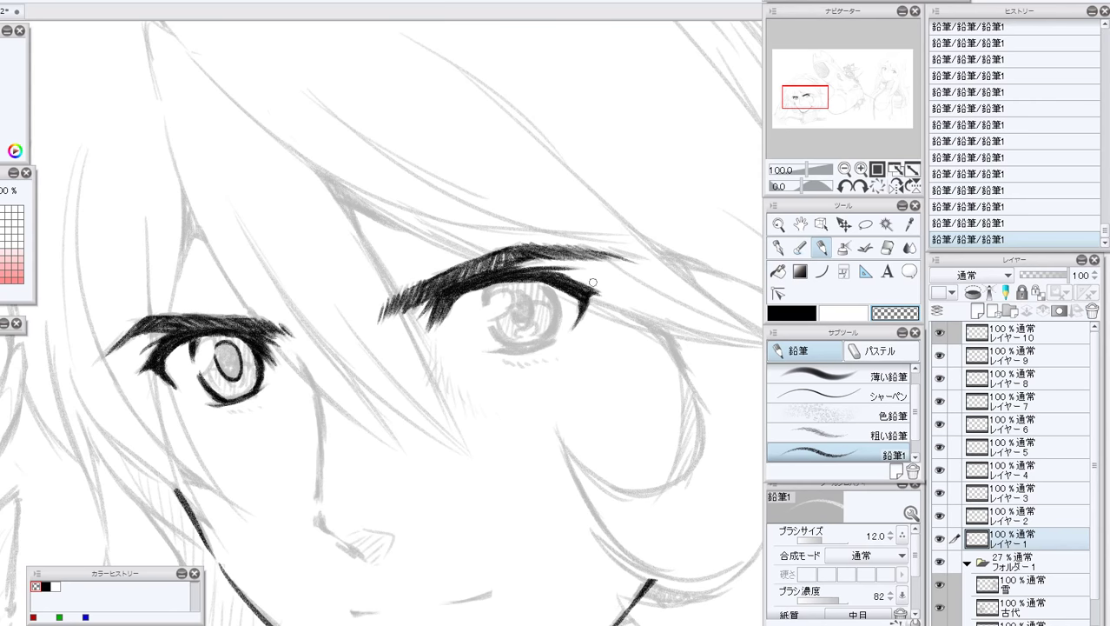
left_click(790, 314)
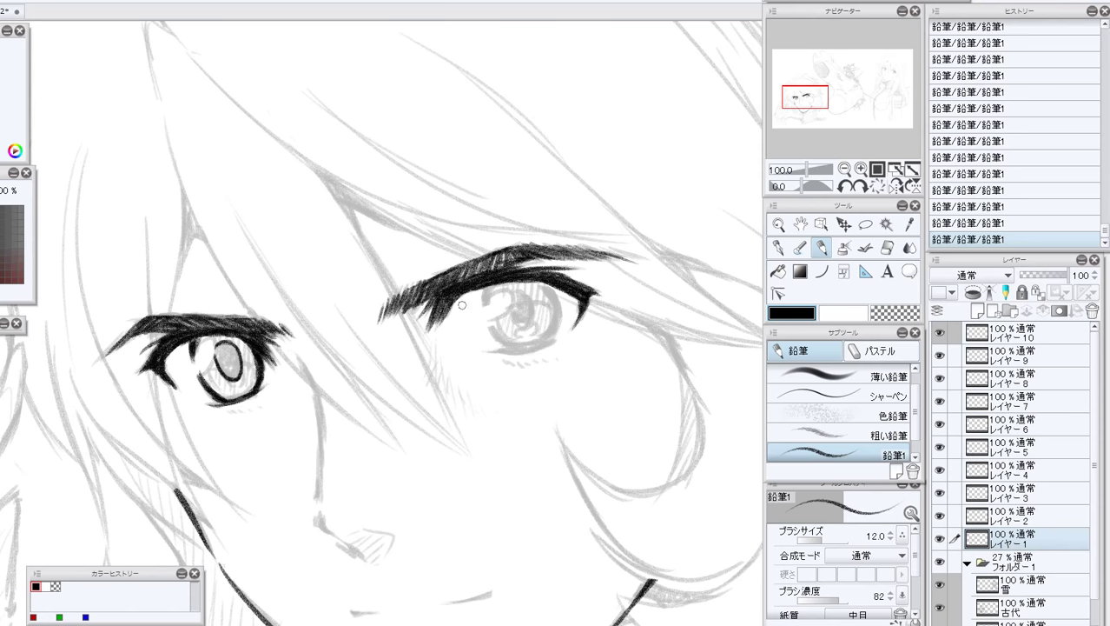
key("c")
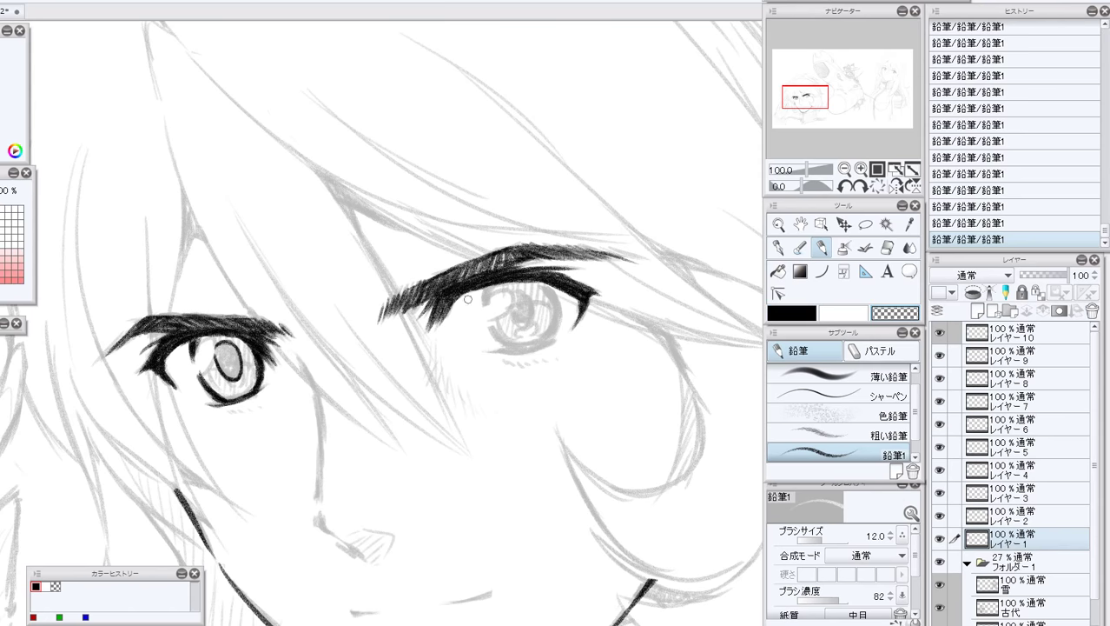
left_click_drag(469, 299, 470, 294)
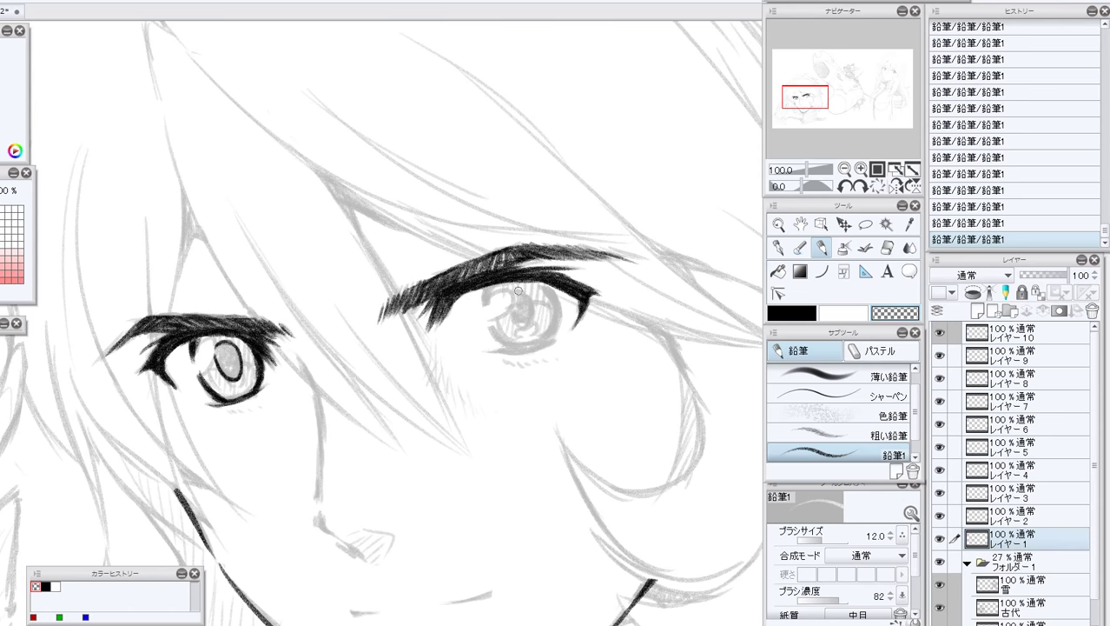
Ink the inner side and lower curve of the second eye's iris in black, cleaning the curve's edge with transparent colour.
left_click(797, 314)
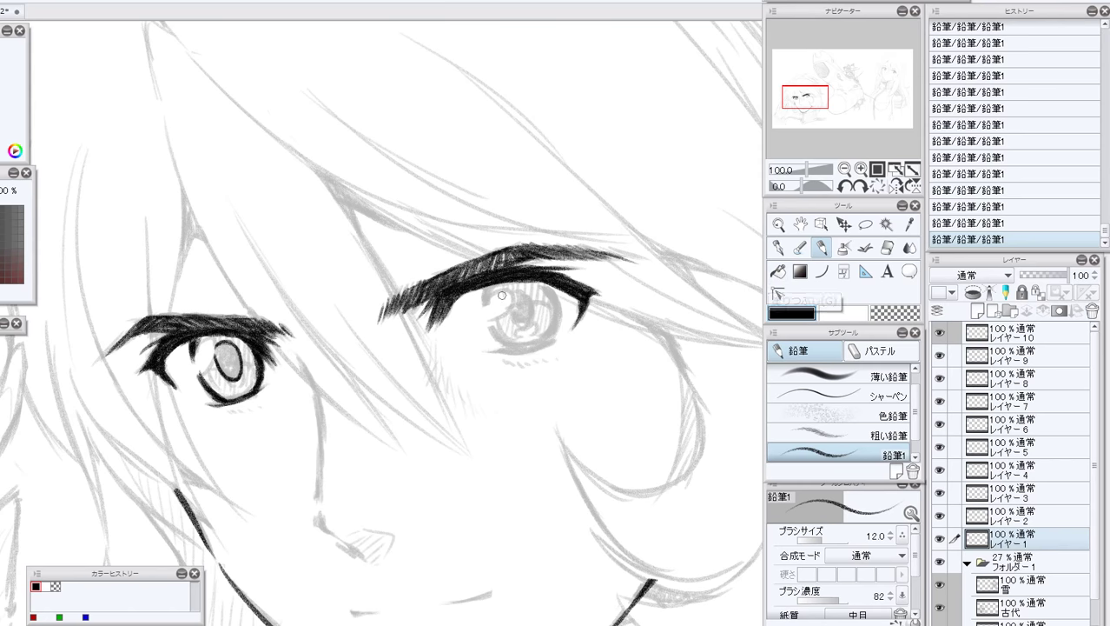
mouse_move(486, 286)
left_mouse_down()
mouse_move(495, 337)
mouse_move(523, 340)
mouse_move(498, 336)
left_mouse_up()
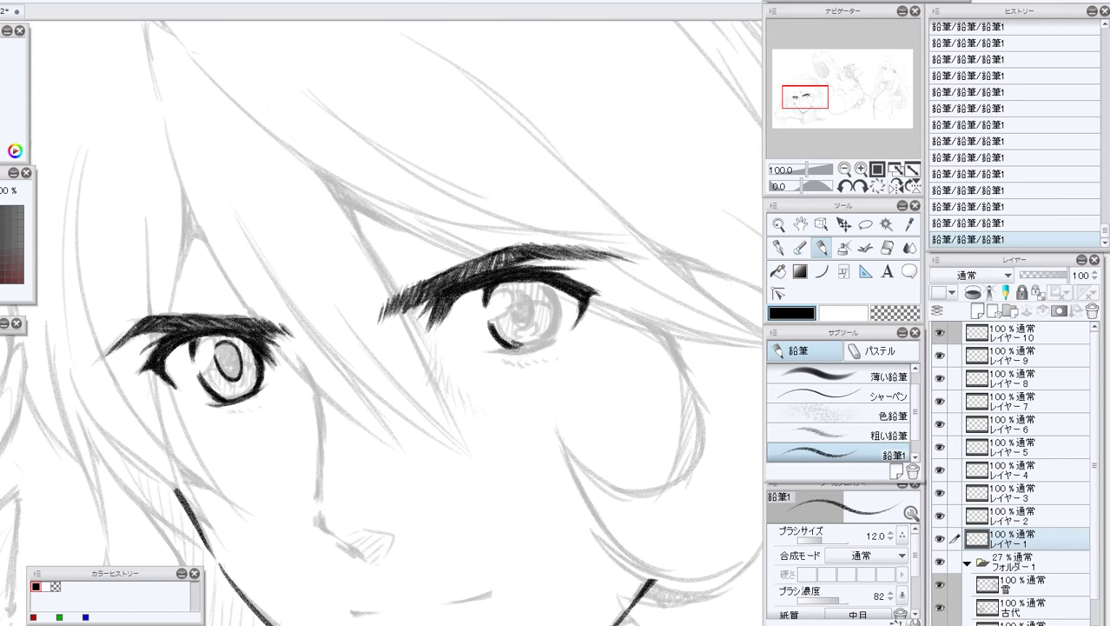
left_click(894, 313)
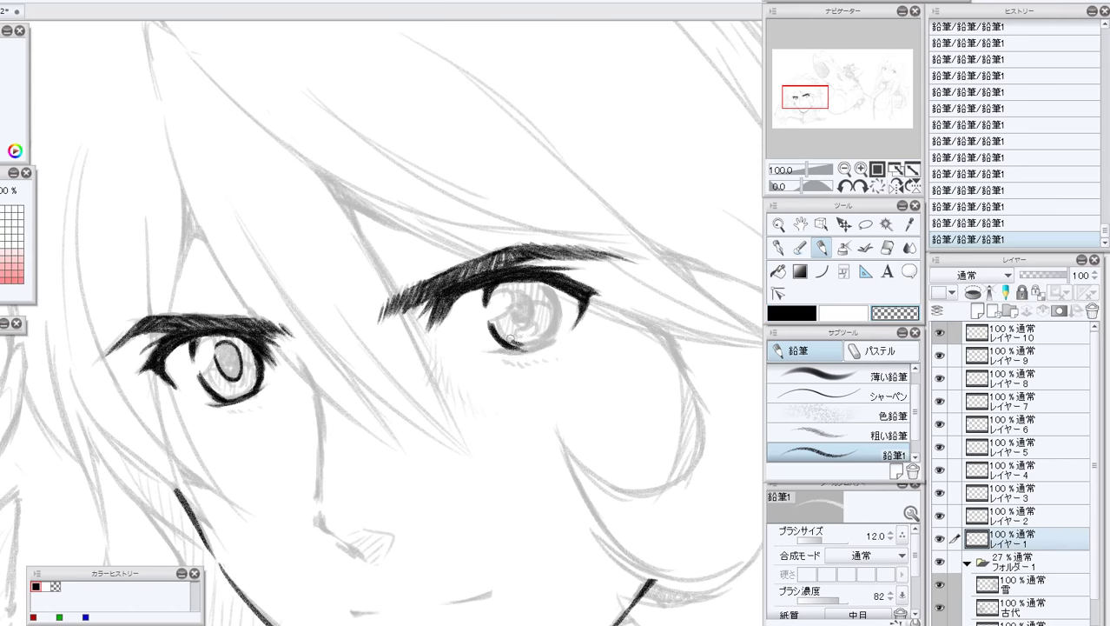
left_click_drag(510, 339, 527, 345)
key("c")
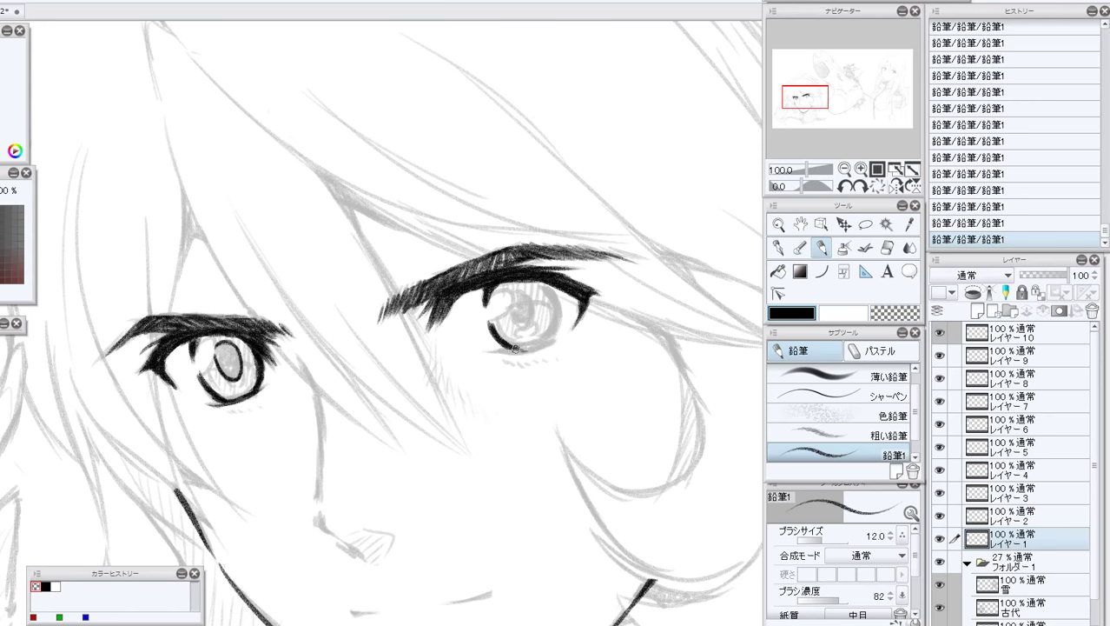
left_click_drag(221, 398, 248, 393)
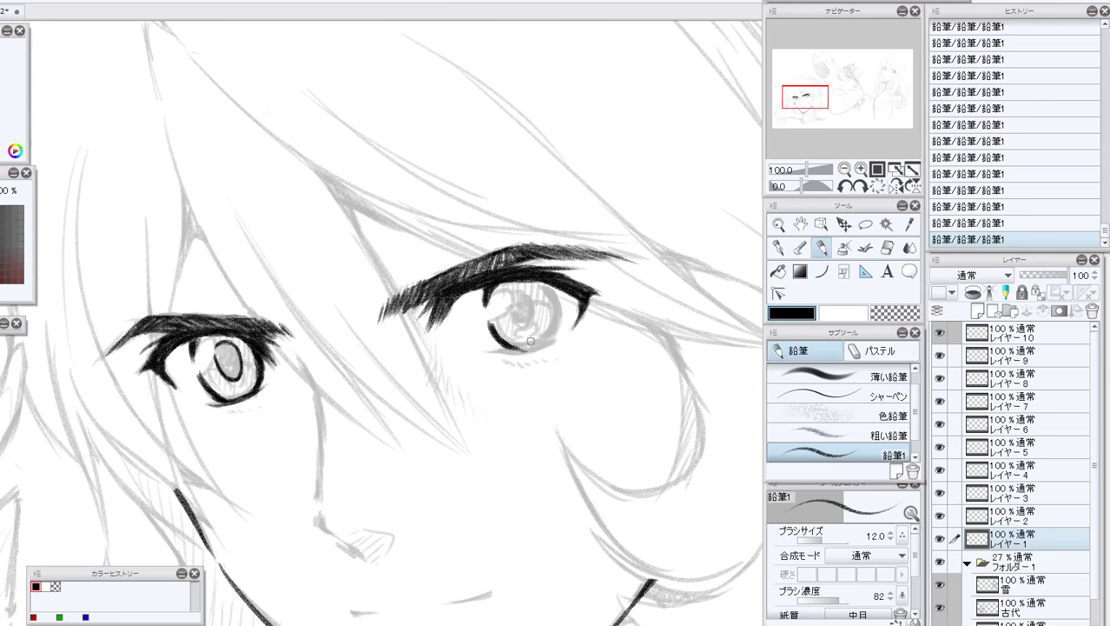
Close the second eye's iris outline along the bottom and outer side in black, undoing and redrawing the outer curve.
left_click_drag(505, 345, 548, 335)
mouse_move(542, 286)
left_mouse_down()
mouse_move(561, 313)
mouse_move(548, 334)
left_mouse_up()
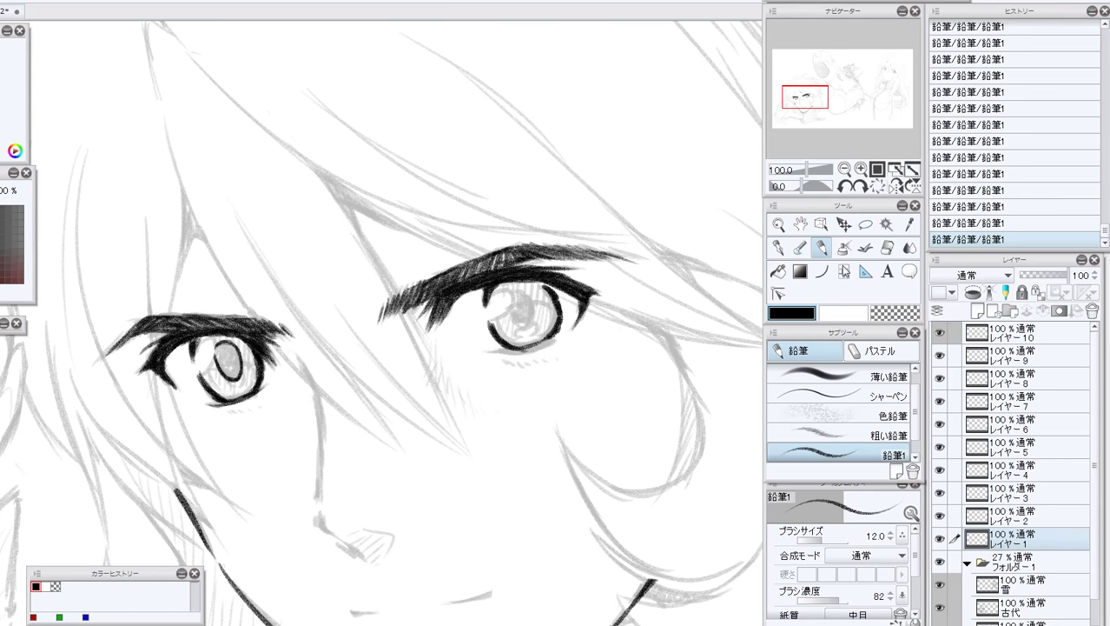
left_click(988, 207)
key("ctrl+z")
key("ctrl+z")
key("ctrl+z")
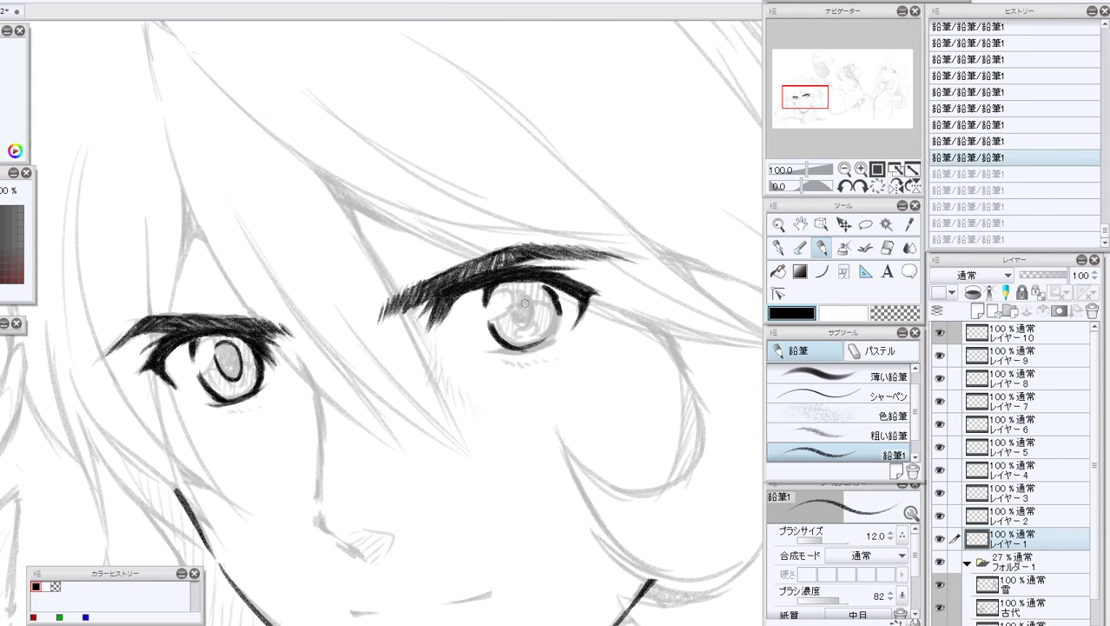
mouse_move(551, 297)
left_mouse_down()
mouse_move(553, 337)
mouse_move(518, 350)
mouse_move(553, 334)
mouse_move(554, 319)
left_mouse_up()
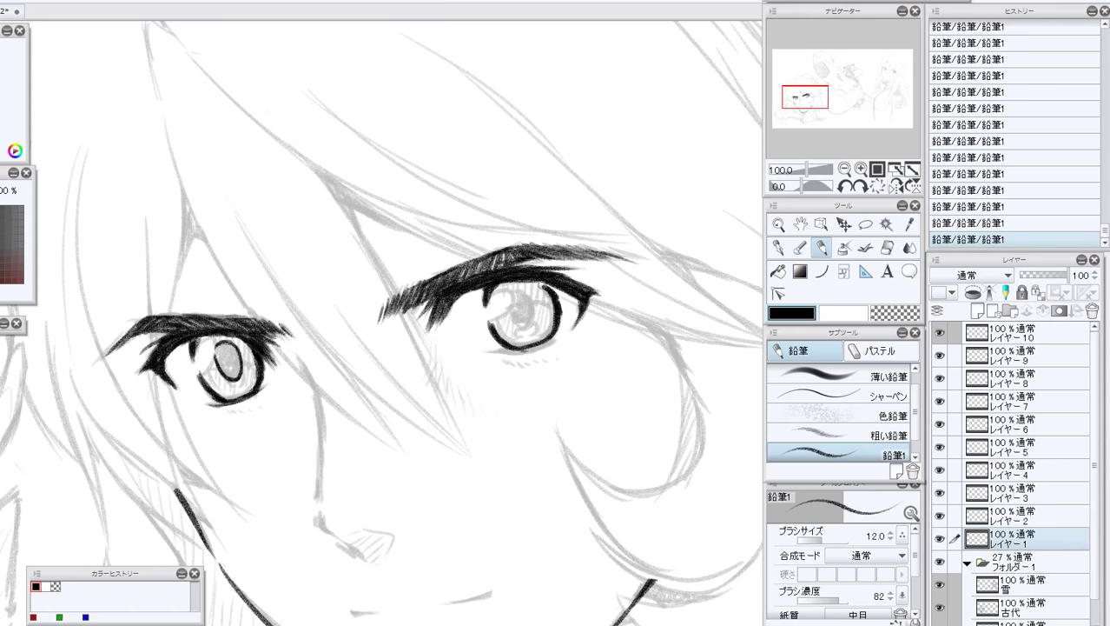
Trim the iris outline's outer edge with transparent colour and reinforce its lower curve in black.
left_click(888, 315)
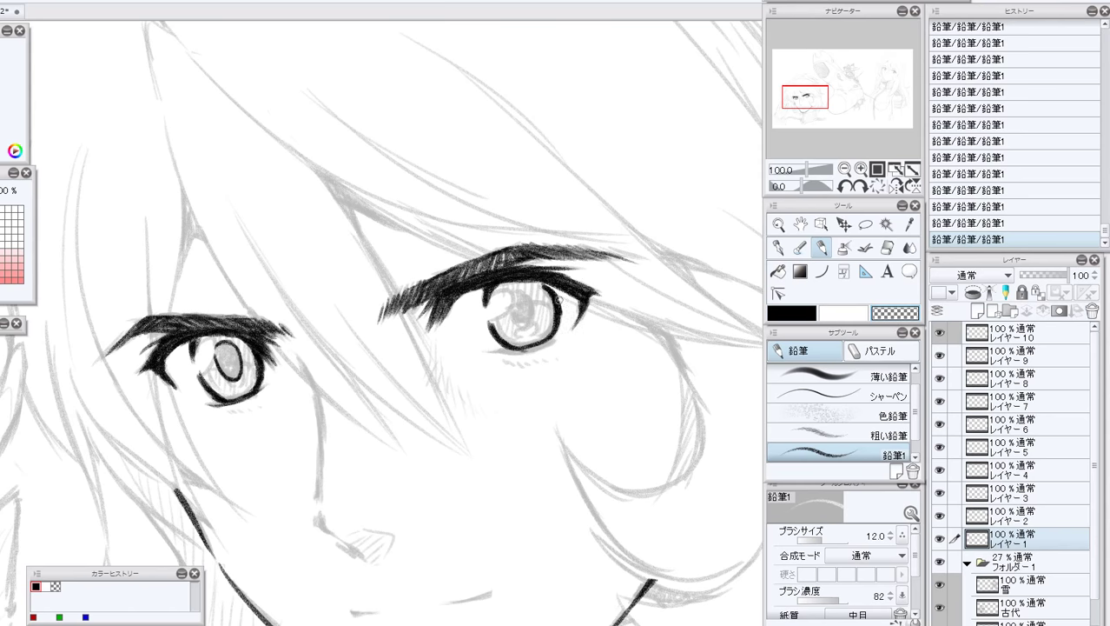
left_click_drag(558, 300, 565, 318)
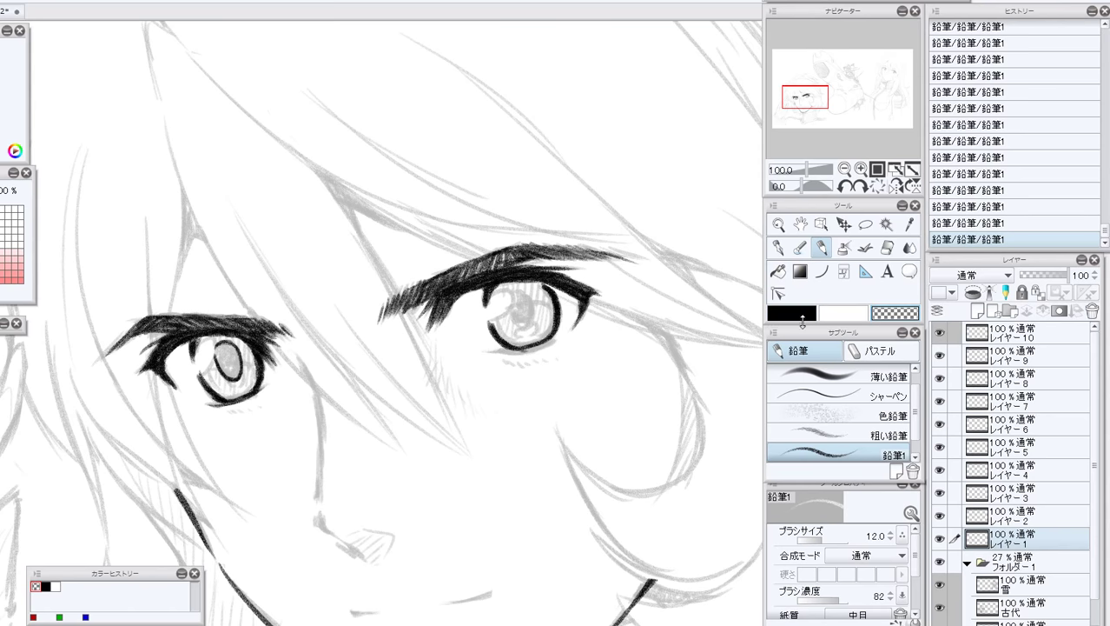
left_click(801, 316)
mouse_move(528, 343)
left_mouse_down()
mouse_move(548, 321)
mouse_move(520, 345)
left_mouse_up()
key("ctrl+z")
key("ctrl+z")
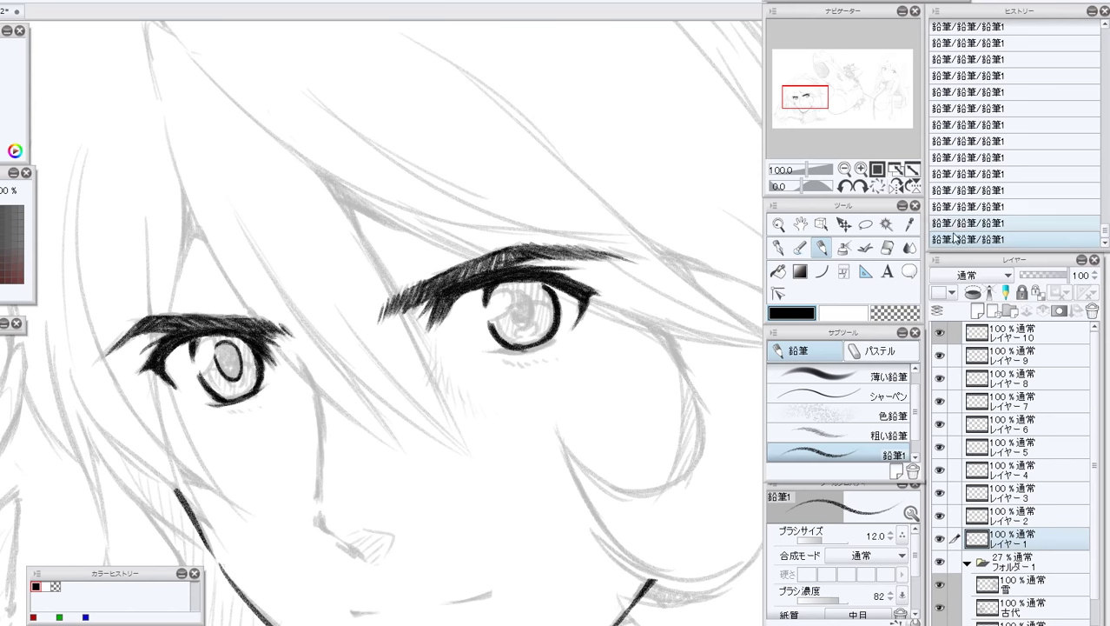
left_click_drag(516, 346, 550, 342)
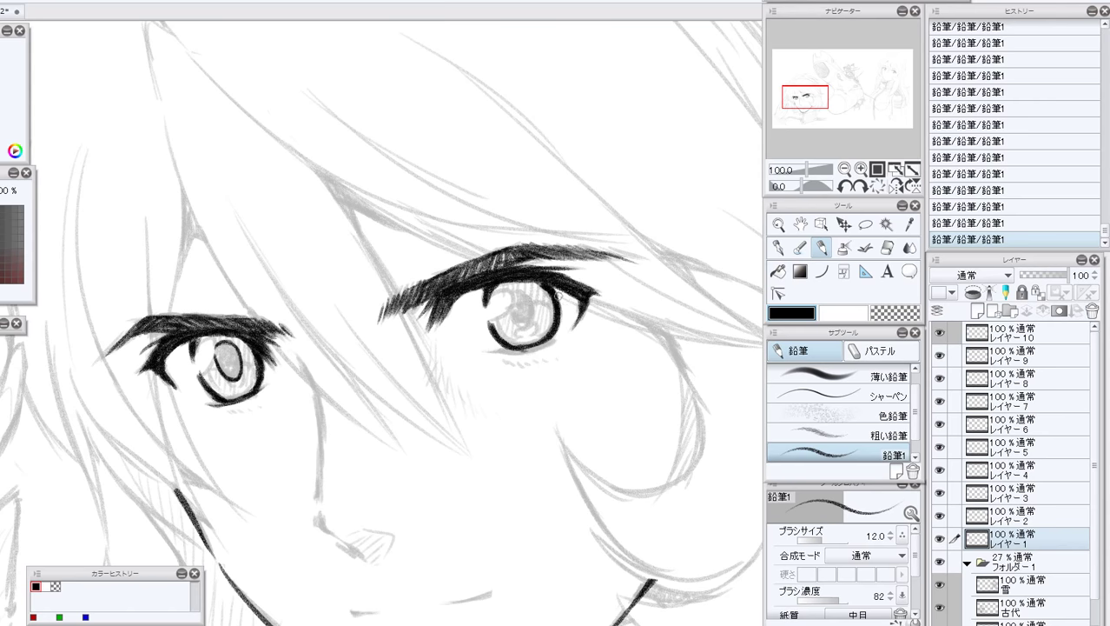
key("c")
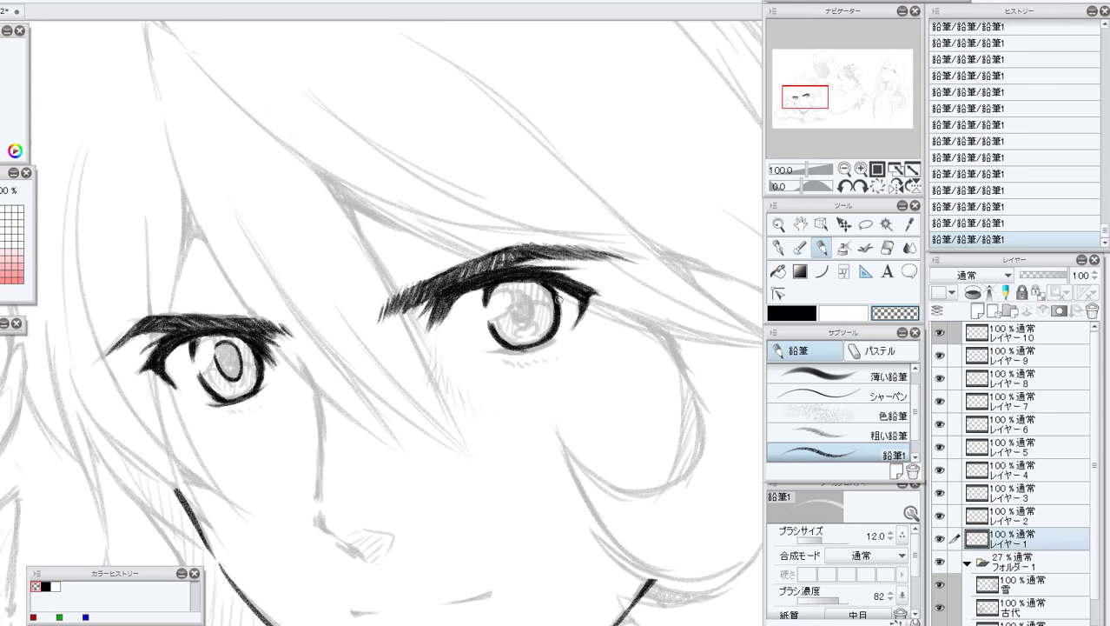
Draw the second eye's oval pupil outline in black inside the iris, undoing surplus strokes.
left_click(794, 315)
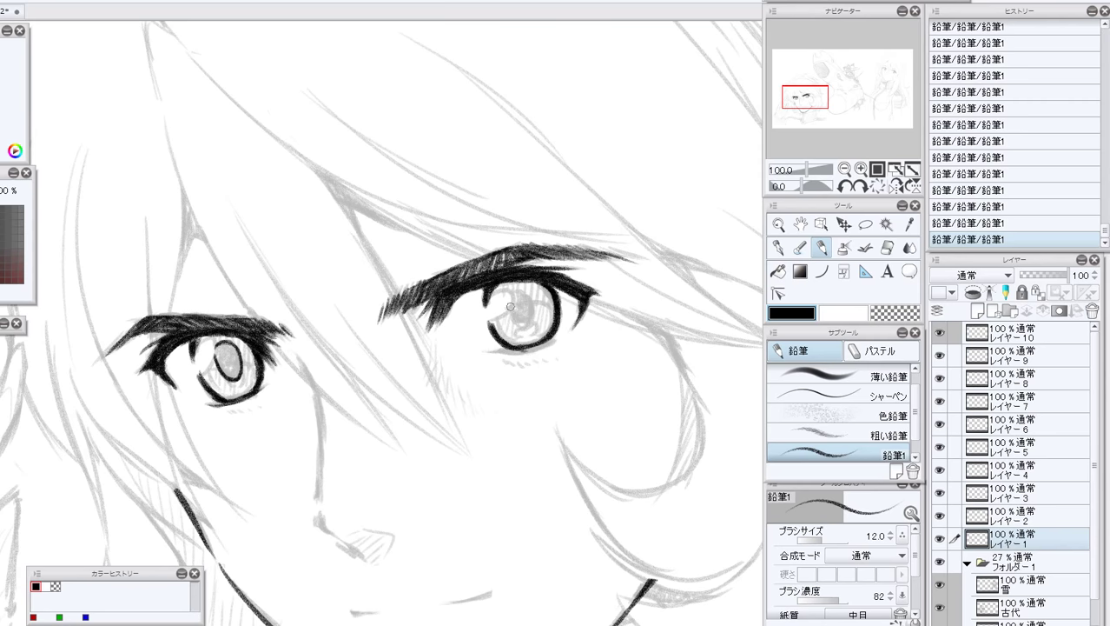
mouse_move(511, 304)
left_mouse_down()
mouse_move(525, 323)
mouse_move(514, 321)
mouse_move(524, 295)
mouse_move(536, 318)
mouse_move(518, 322)
mouse_move(535, 318)
left_mouse_up()
mouse_move(237, 358)
left_mouse_down()
mouse_move(218, 372)
mouse_move(235, 379)
left_mouse_up()
key("ctrl+z")
key("ctrl+z")
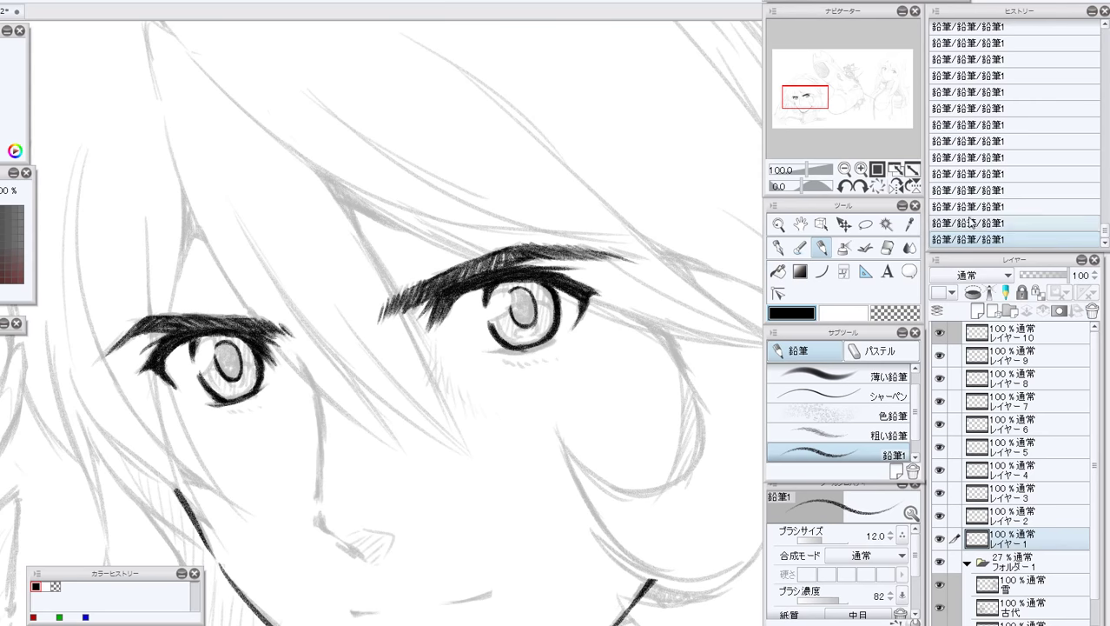
Thicken the second eye's lower iris outline in black and trim its outer corner lash tip with transparent colour.
left_click_drag(228, 405, 258, 392)
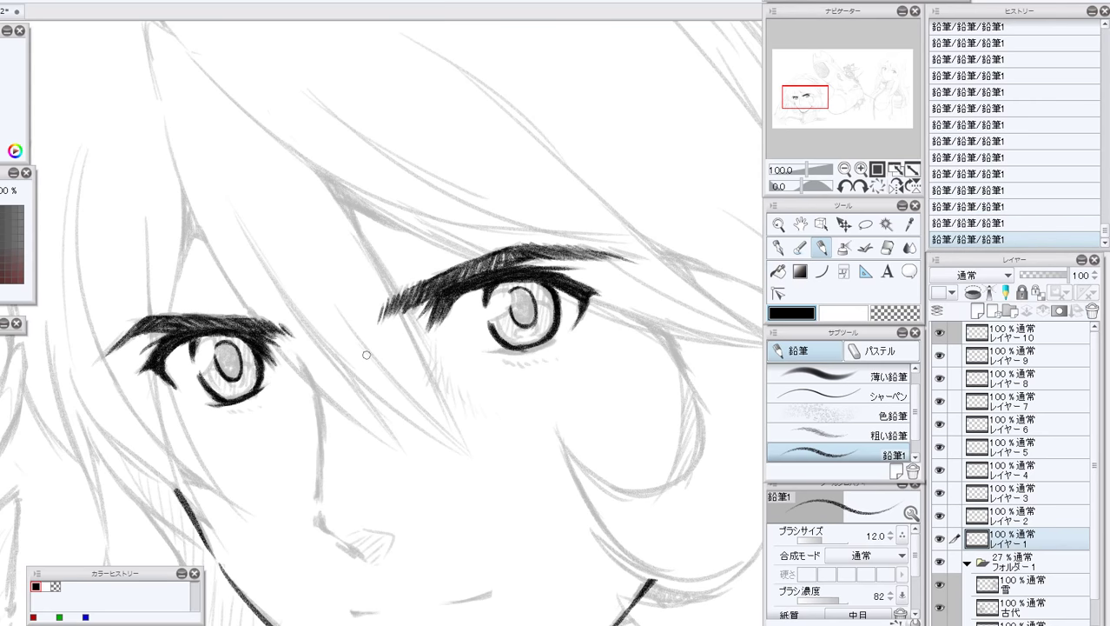
mouse_move(491, 350)
left_mouse_down()
mouse_move(536, 348)
mouse_move(564, 334)
mouse_move(554, 333)
left_mouse_up()
left_click(909, 315)
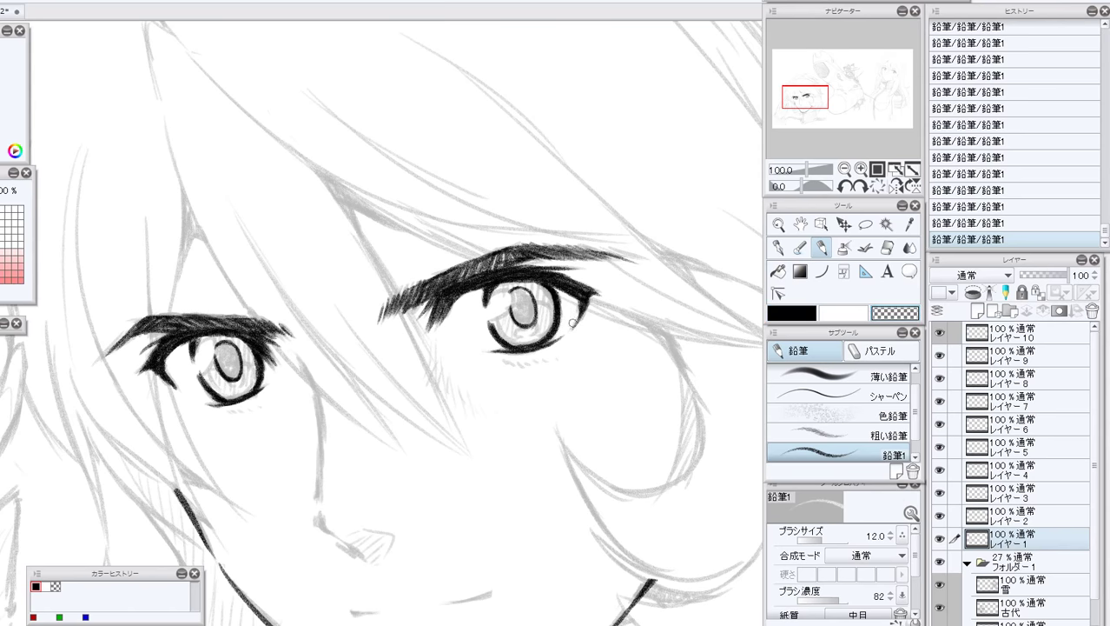
left_click_drag(573, 322, 573, 320)
Ink the upper nose bridge in black beside the first eye and thin its lower part with transparent colour.
left_click(804, 313)
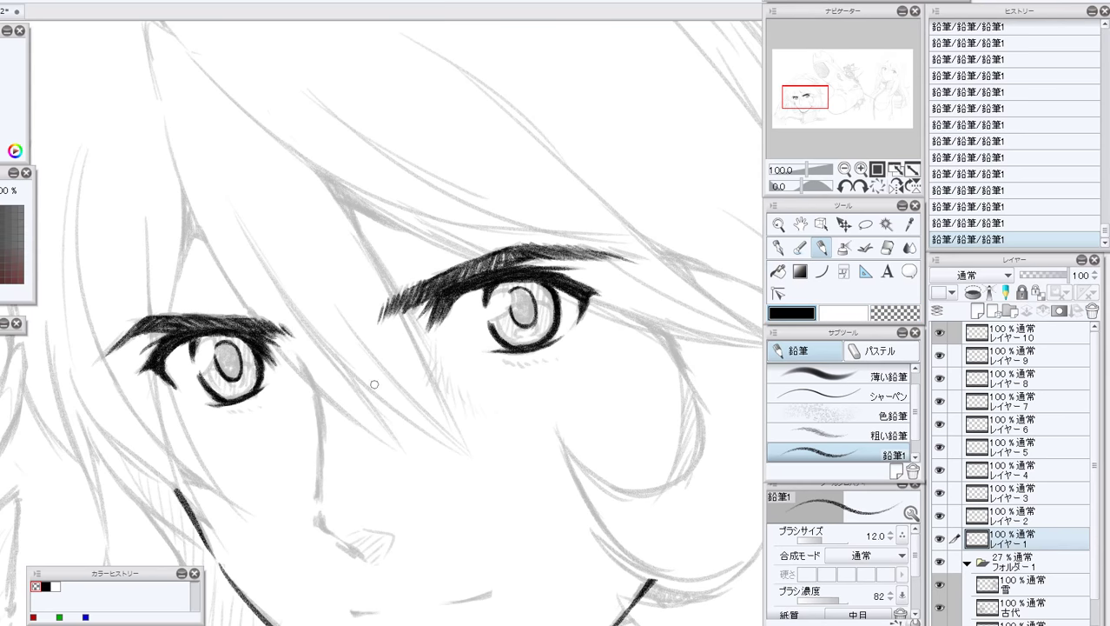
left_click_drag(304, 358, 312, 424)
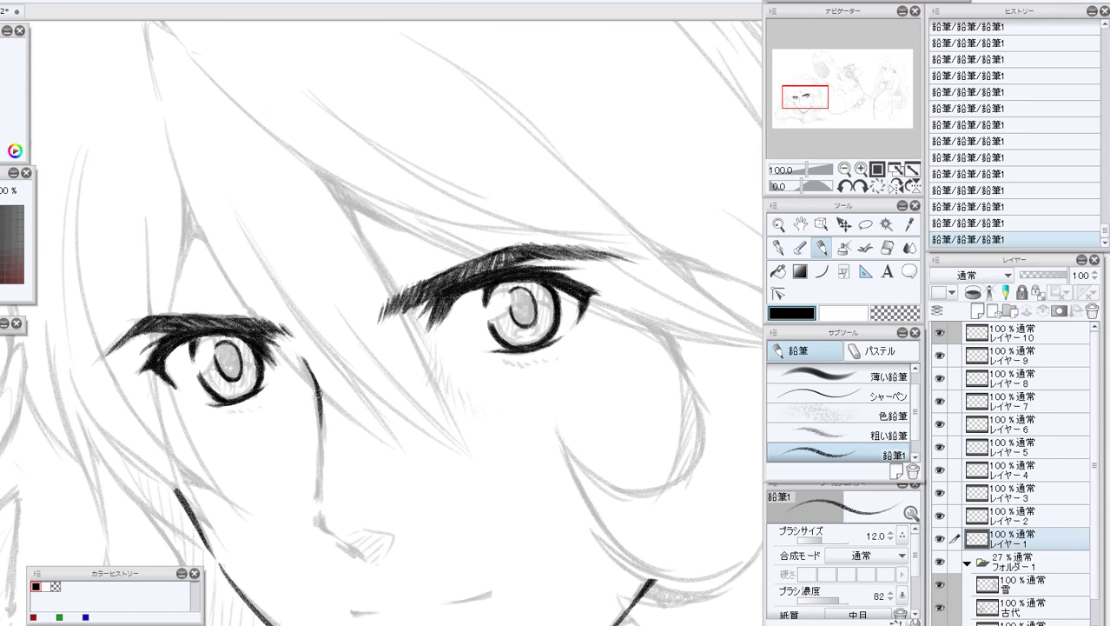
left_click_drag(806, 98, 805, 103)
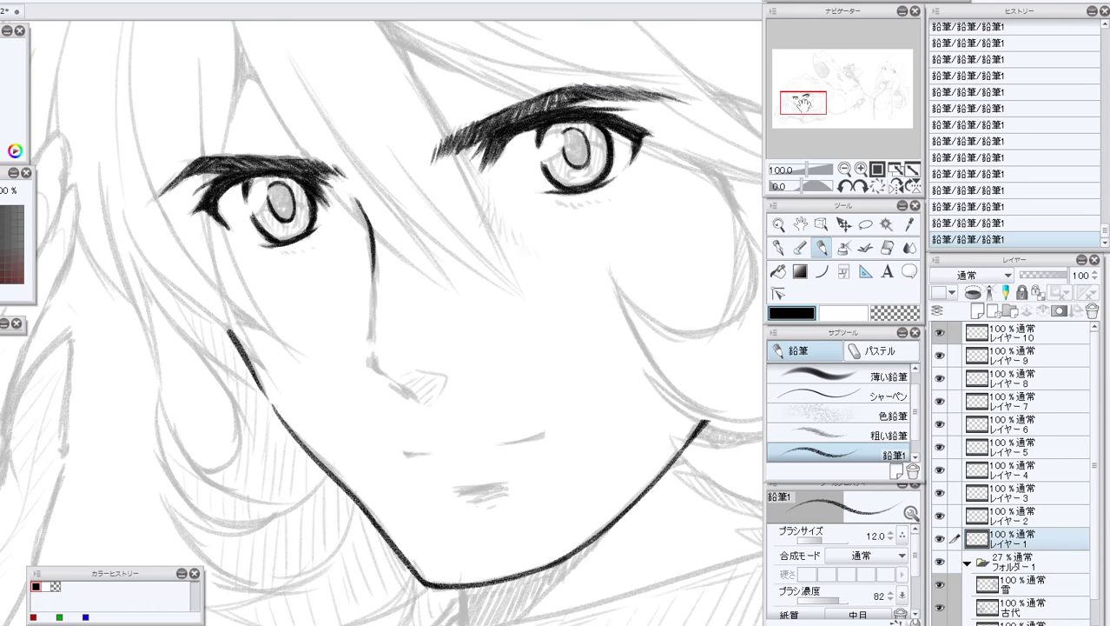
left_click(887, 312)
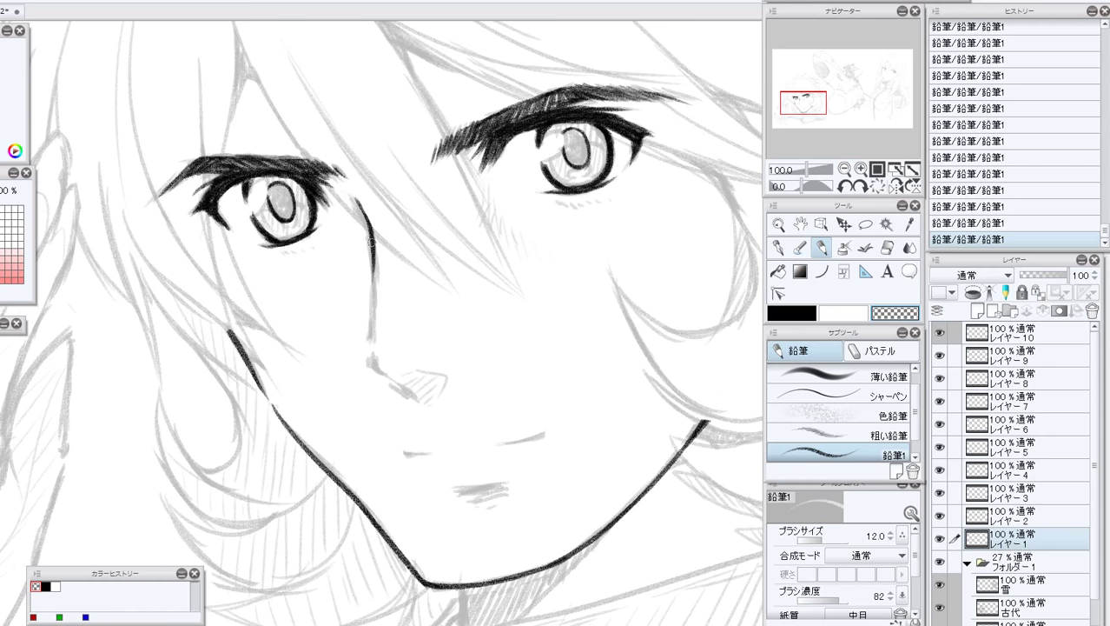
left_click_drag(367, 229, 369, 289)
left_click_drag(369, 235, 379, 308)
Extend the nose bridge line downwards in black along the sketch, comparing versions by undoing and restoring strokes.
left_click(808, 315)
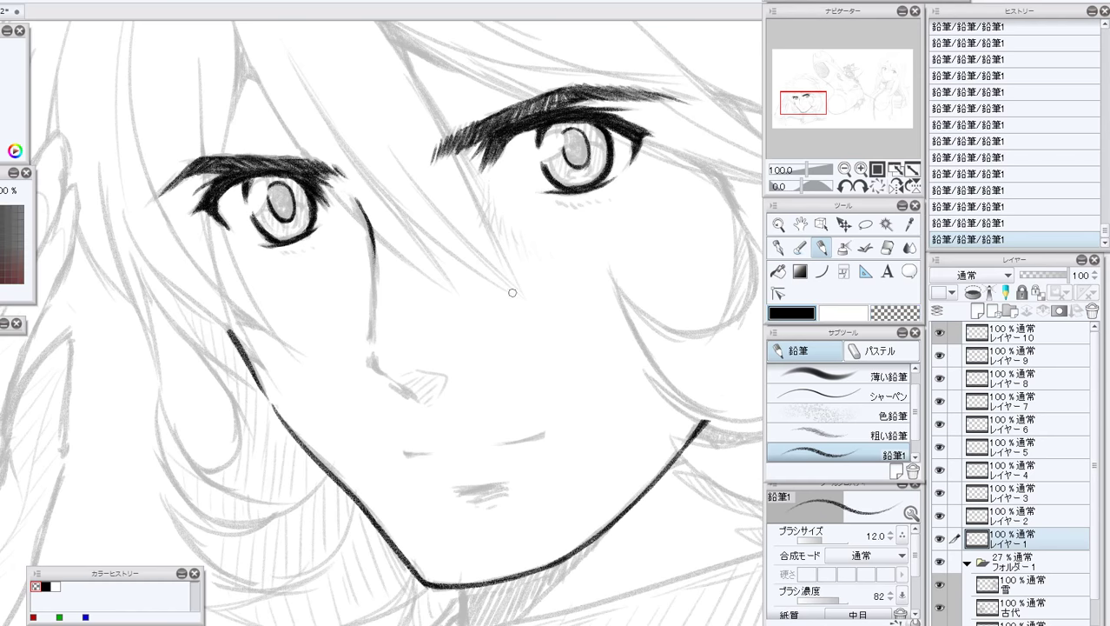
left_click_drag(370, 236, 373, 308)
left_click_drag(371, 259, 368, 334)
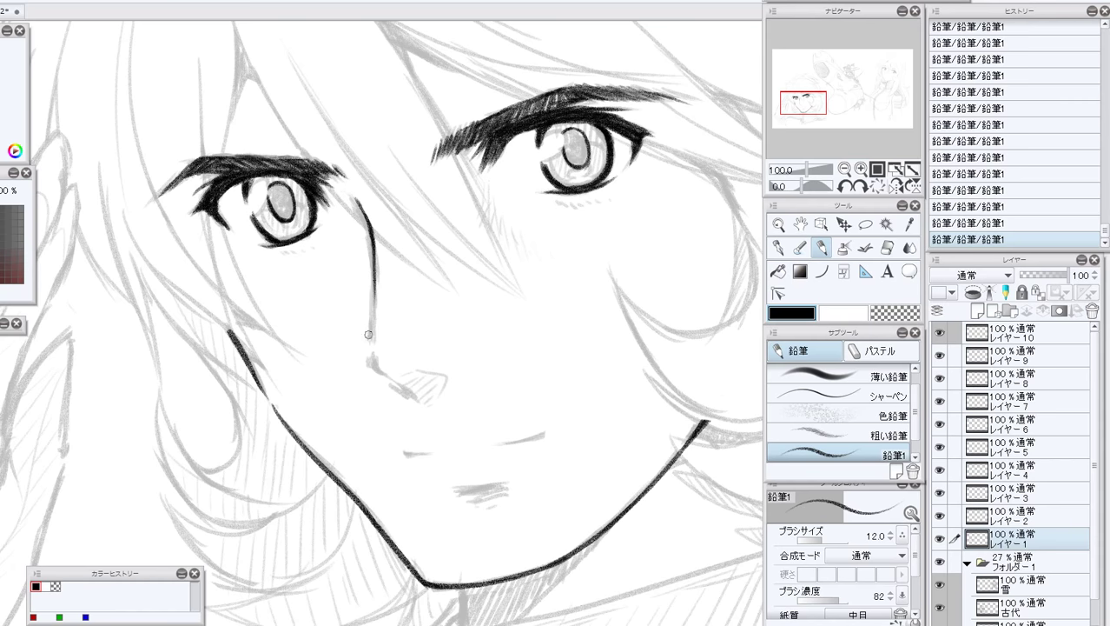
left_click_drag(371, 252, 381, 346)
key("ctrl+z")
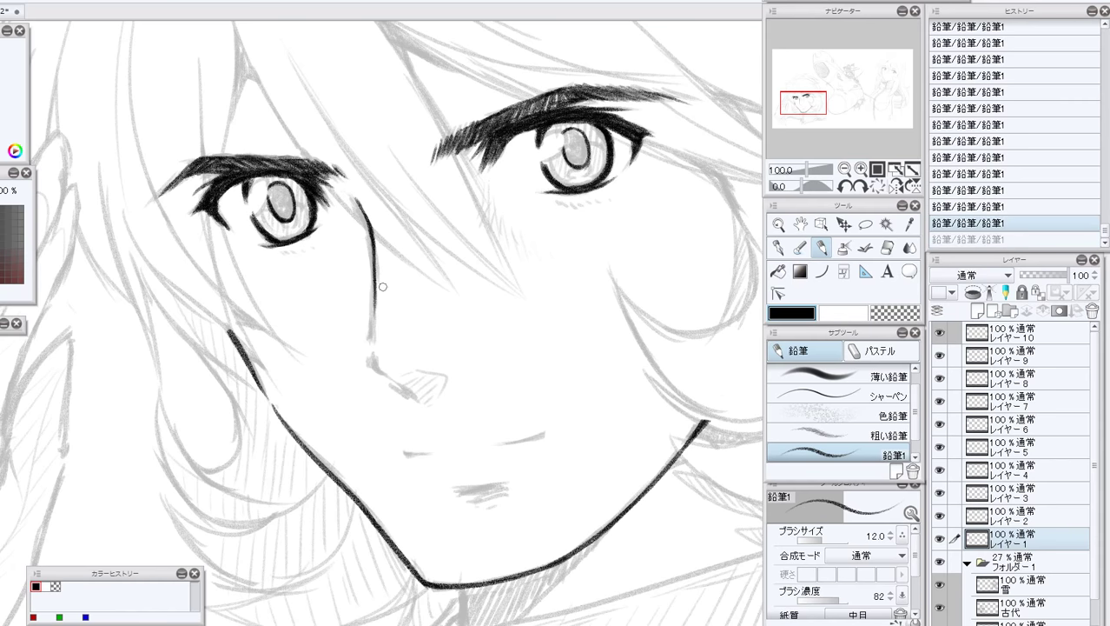
left_click_drag(373, 258, 371, 305)
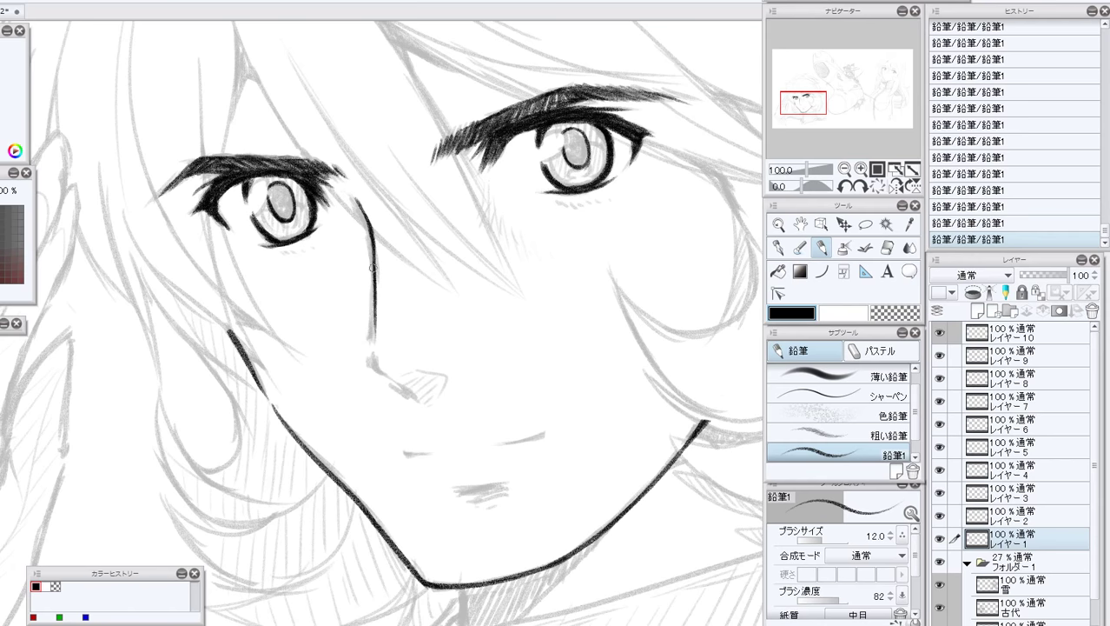
left_click_drag(373, 268, 373, 332)
left_click(969, 191)
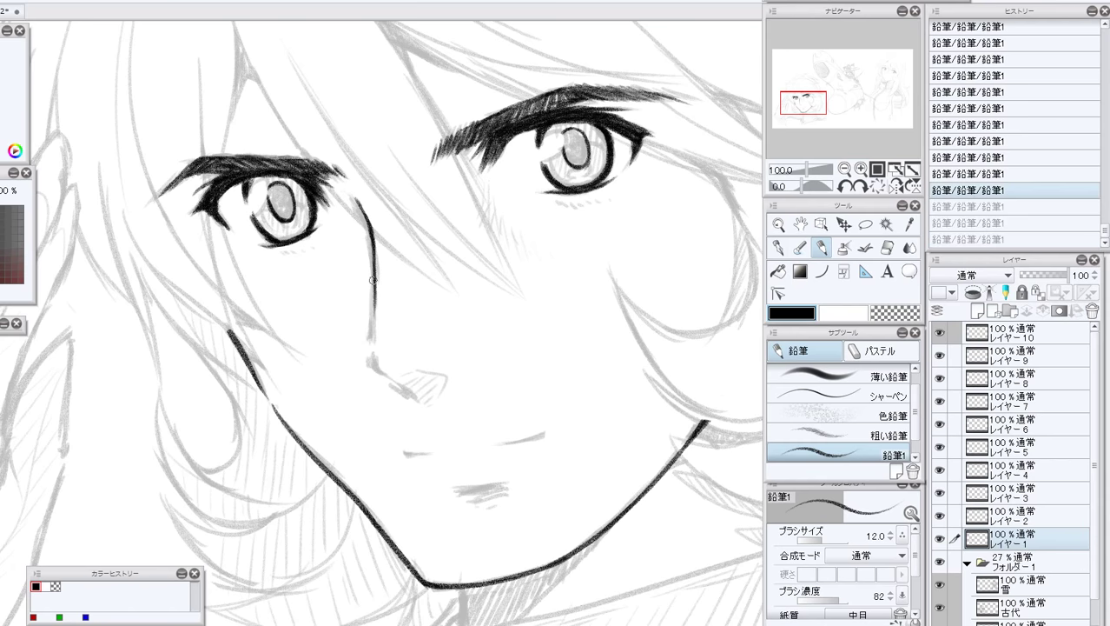
key("ctrl+y")
key("ctrl+y")
key("ctrl+y")
Ink the nose line around the bend to the tip in black, refining the bend and undoing the last stroke.
mouse_move(374, 302)
left_mouse_down()
mouse_move(373, 370)
mouse_move(418, 402)
mouse_move(419, 371)
mouse_move(447, 378)
mouse_move(422, 400)
left_mouse_up()
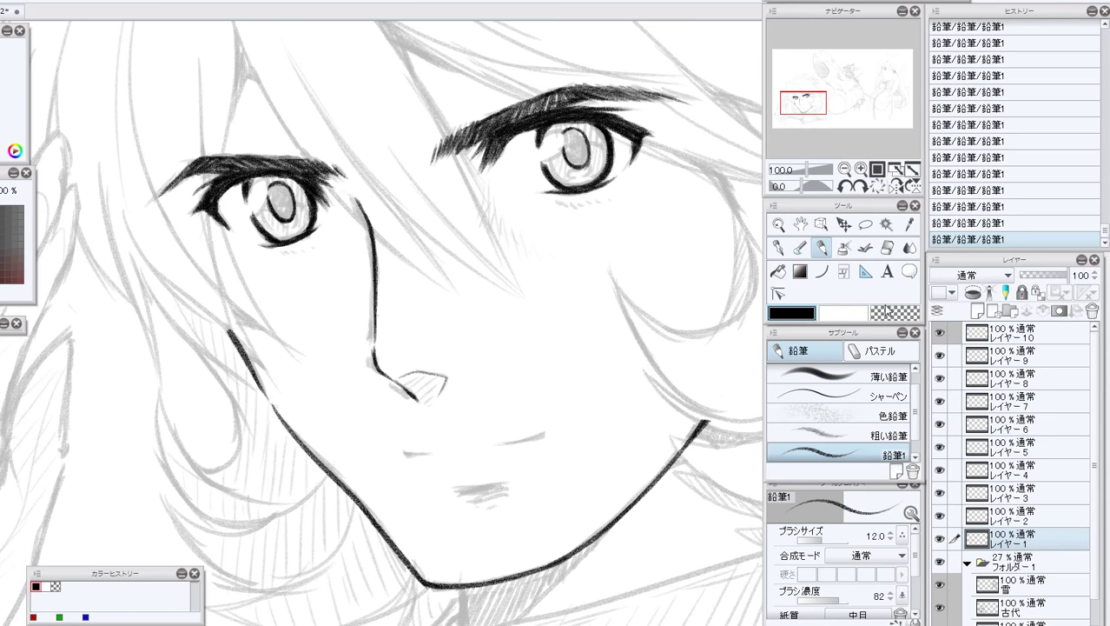
key("c")
left_click_drag(369, 346, 369, 358)
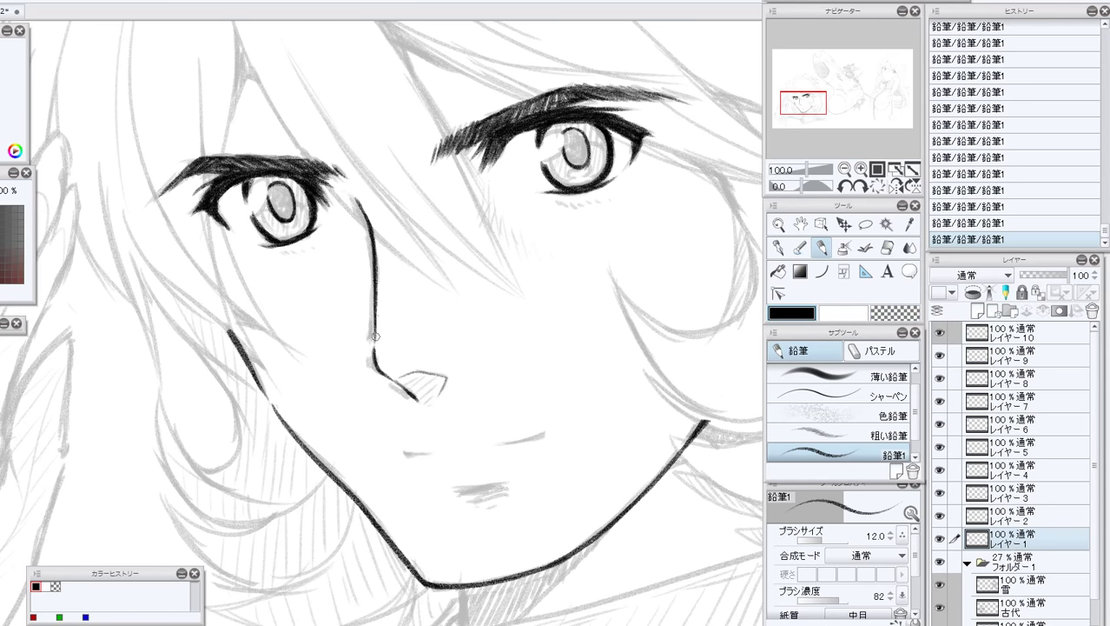
key("ctrl+z")
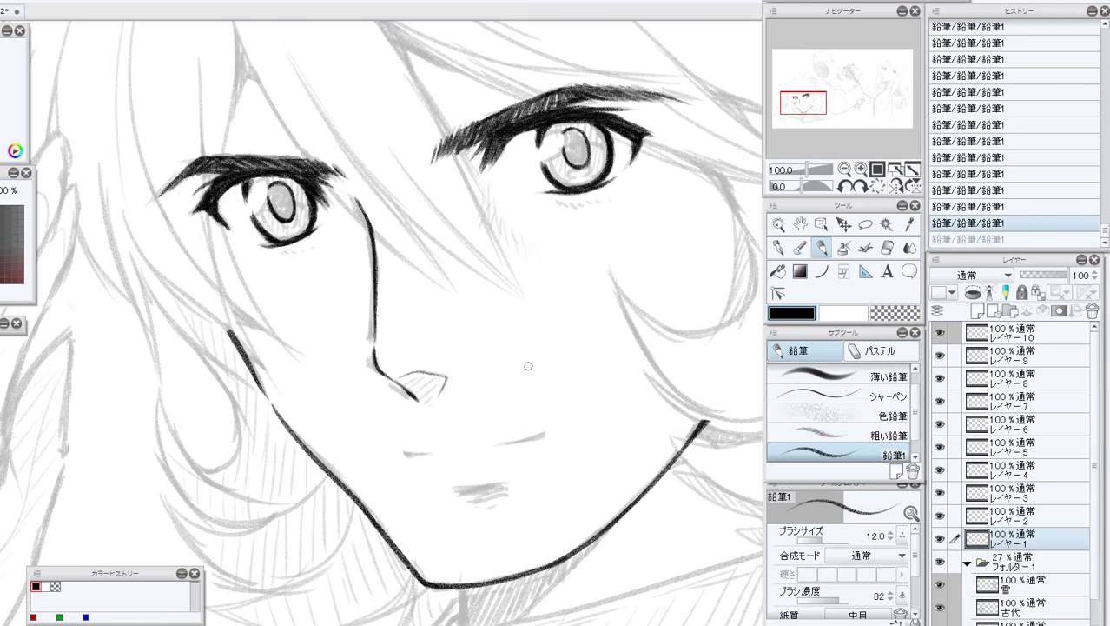
Ink both mouth corner strokes in black along the sketch, trimming their ends with transparent colour.
left_click(858, 187)
left_click(858, 187)
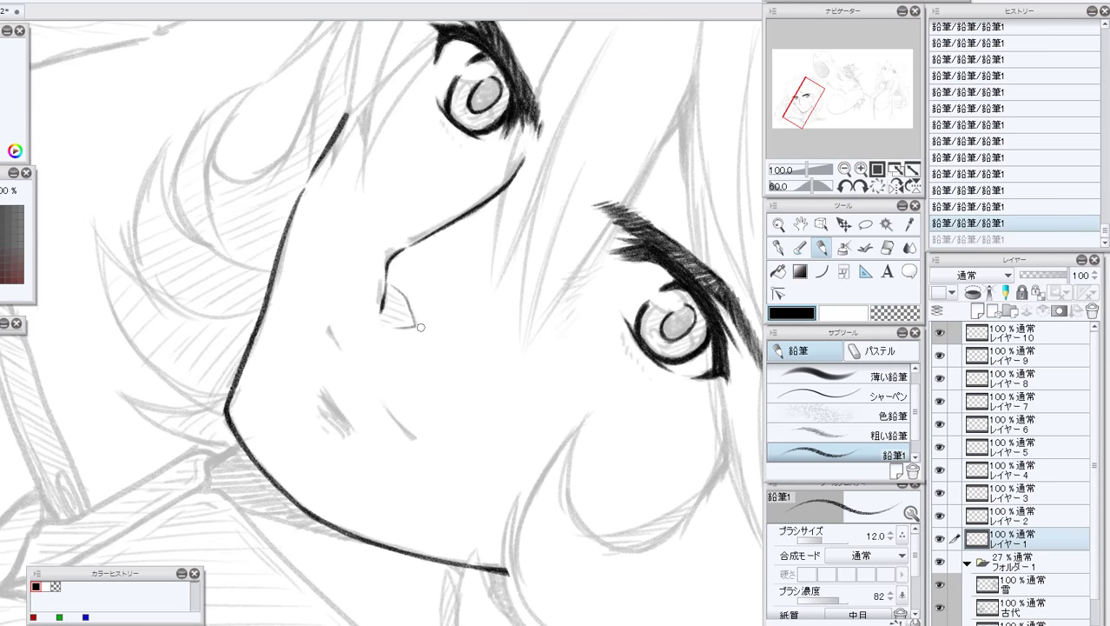
left_click(329, 323)
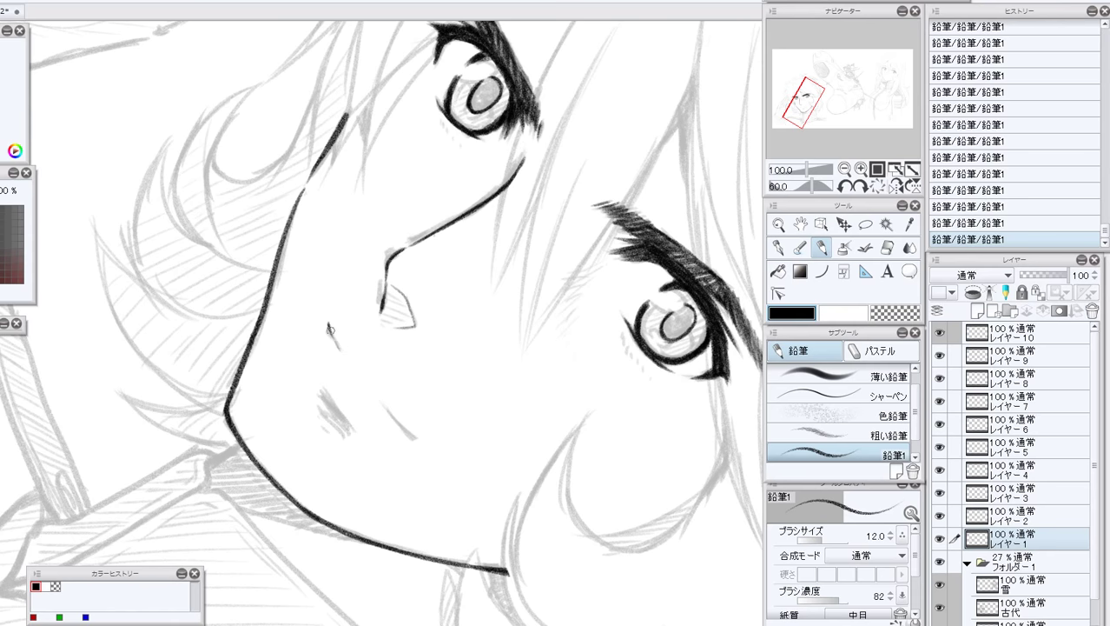
left_click_drag(329, 325, 335, 339)
left_click(895, 316)
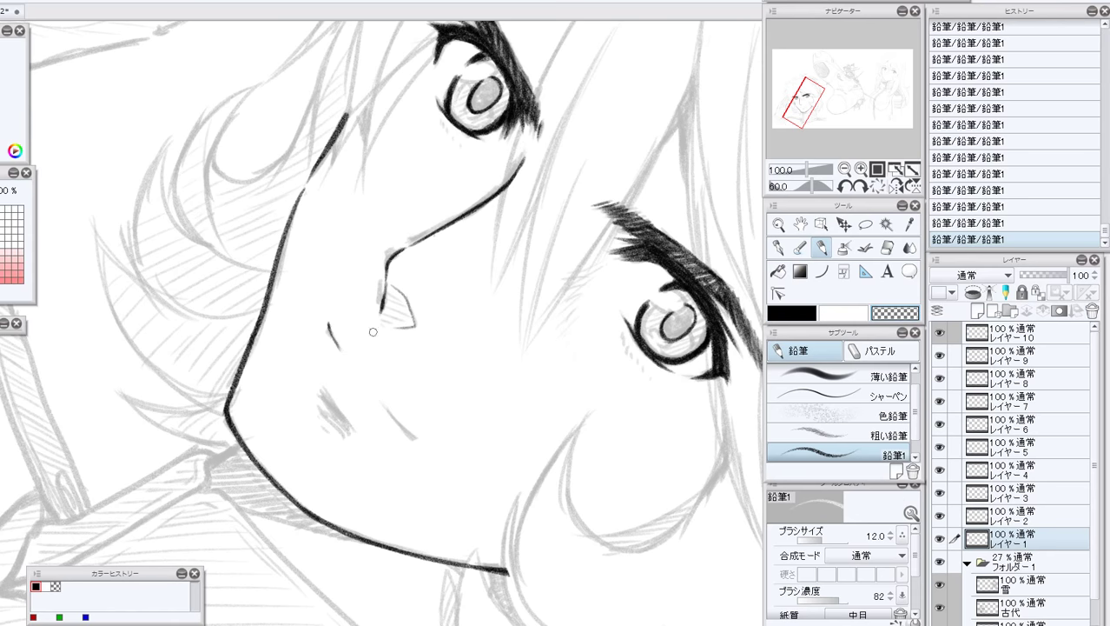
key("c")
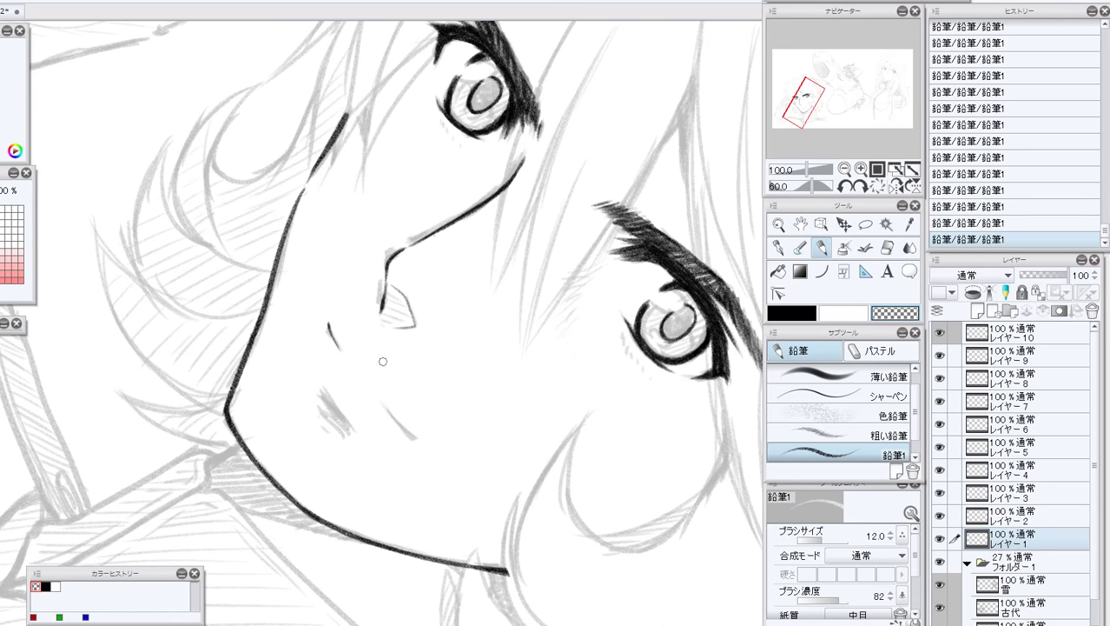
left_click(789, 314)
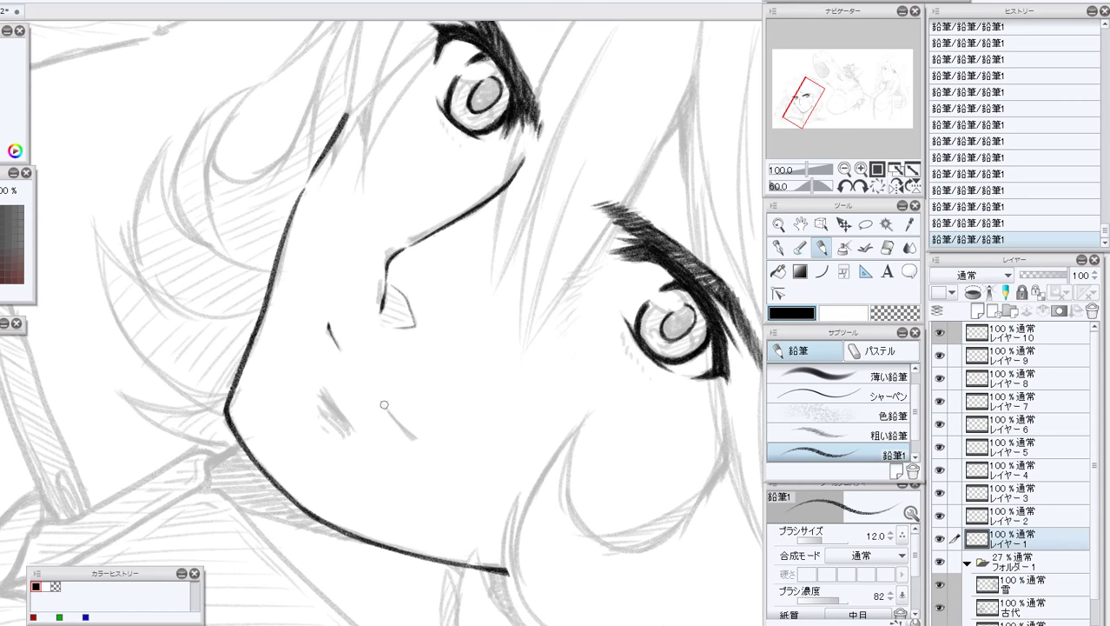
left_click_drag(384, 404, 415, 438)
left_click(895, 312)
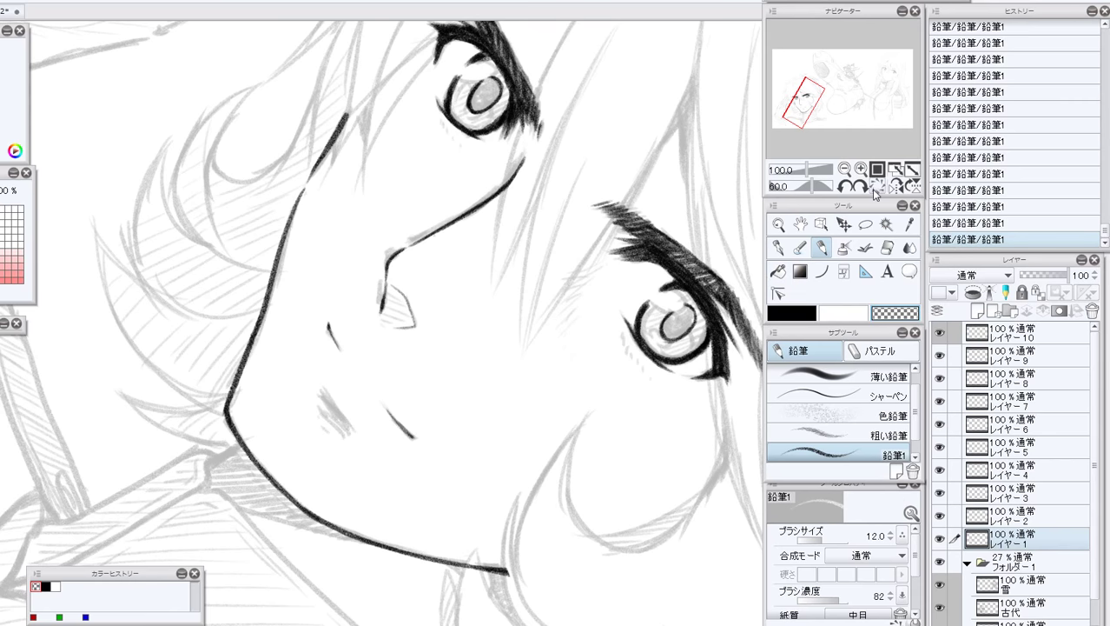
Ink the short line beneath the lower lip in black, undoing the first version and redrawing it with the canvas unrotated.
left_click(806, 315)
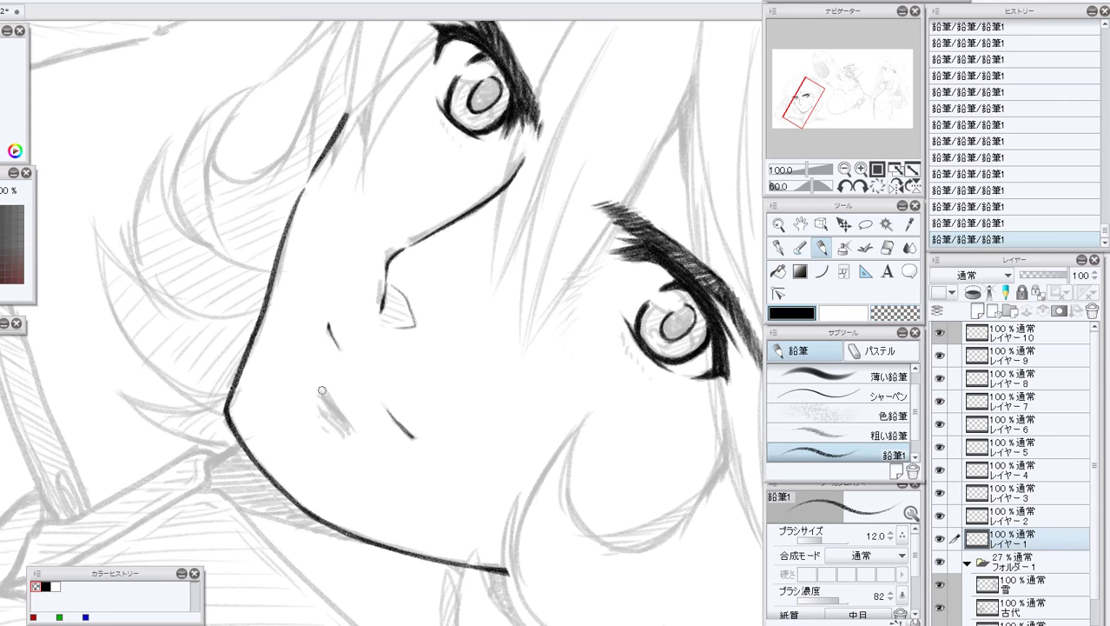
left_click_drag(333, 402, 349, 431)
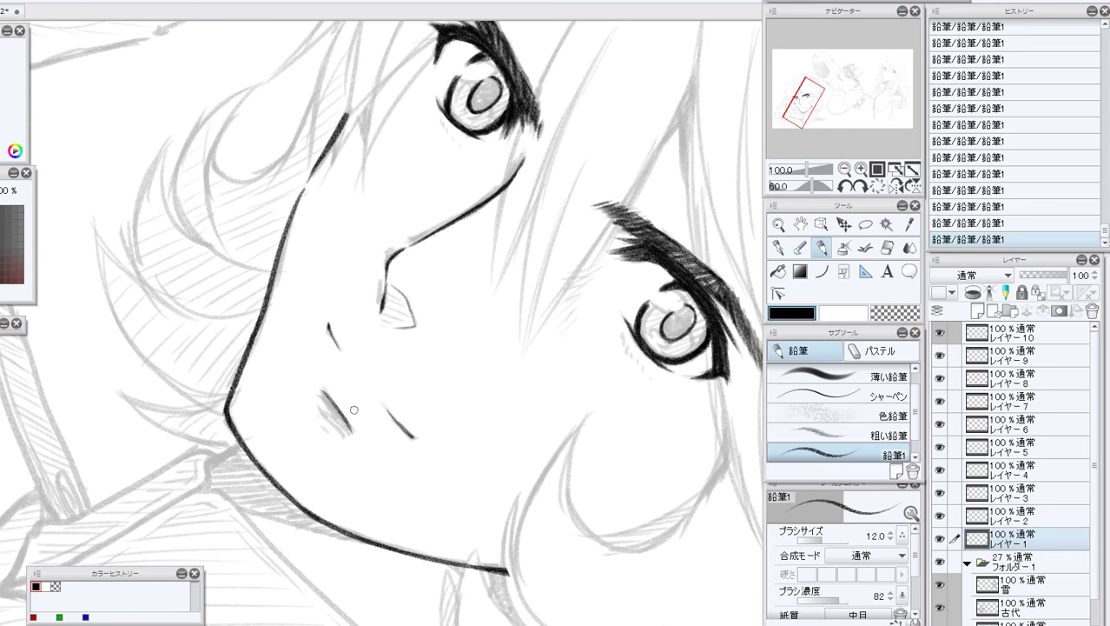
left_click(878, 186)
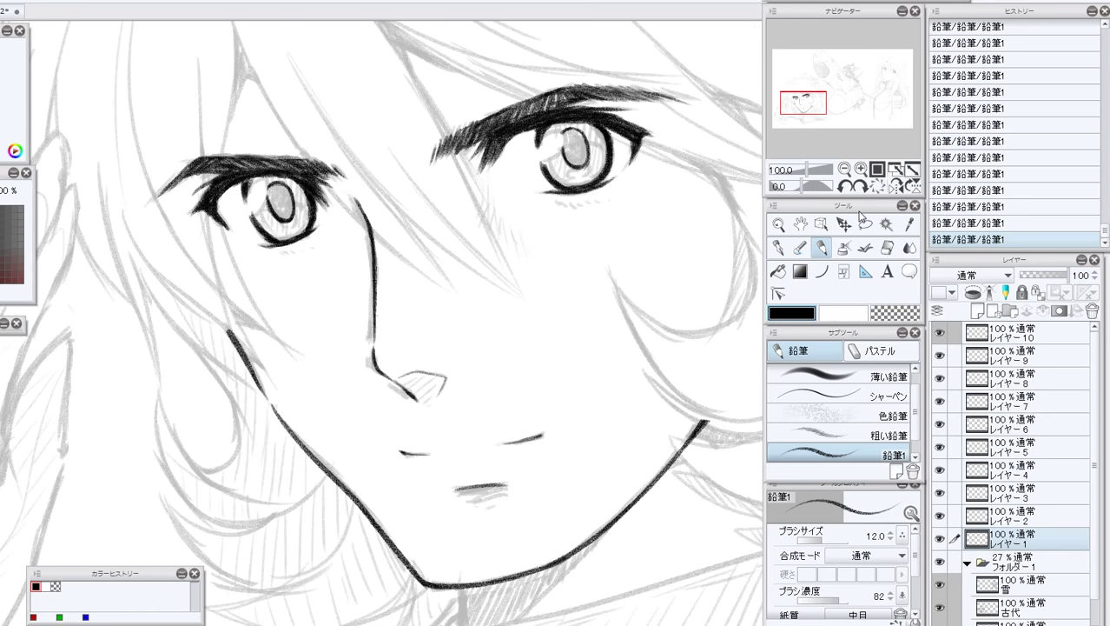
key("ctrl+z")
key("ctrl+z")
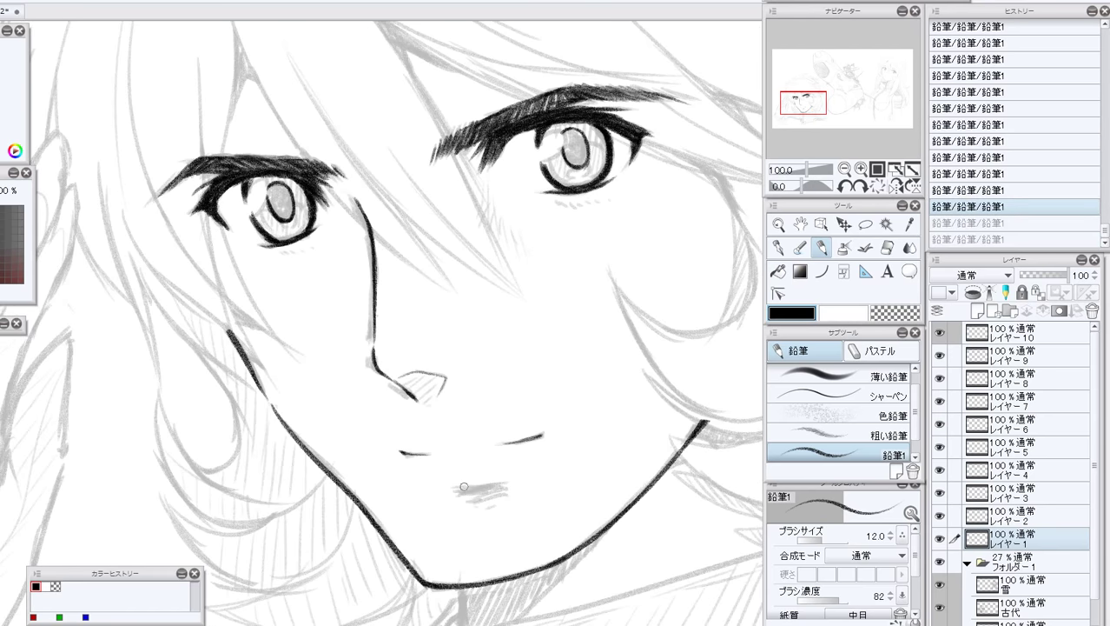
left_click(457, 489)
left_click_drag(456, 489, 502, 479)
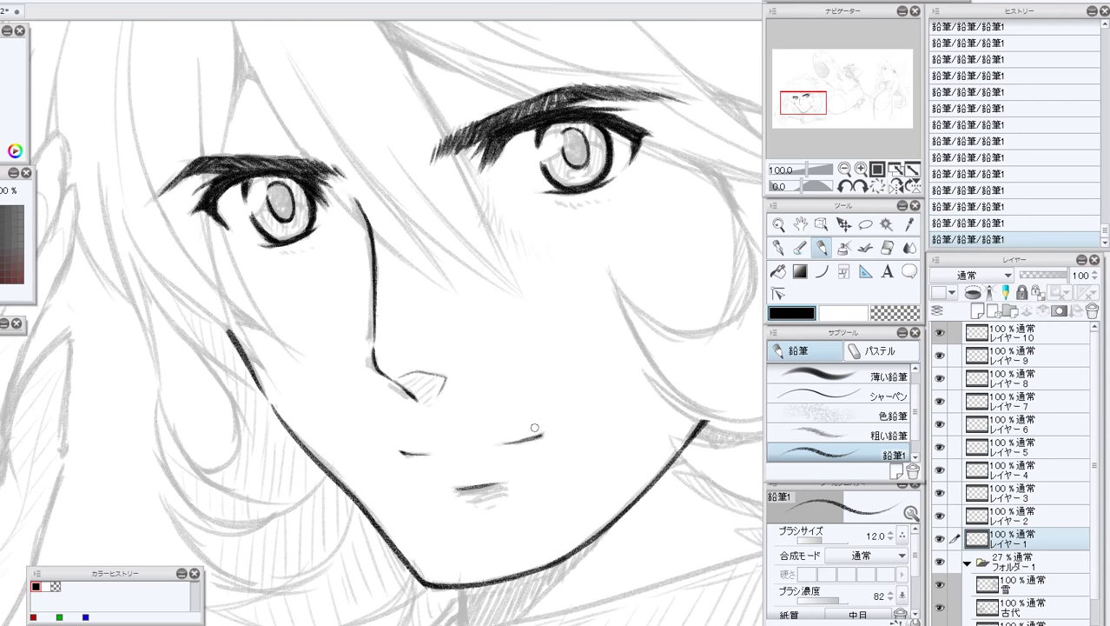
Ink the short thick neck line beneath the chin and the upper edge of the collar's narrow front band in black.
left_click_drag(817, 98, 817, 108)
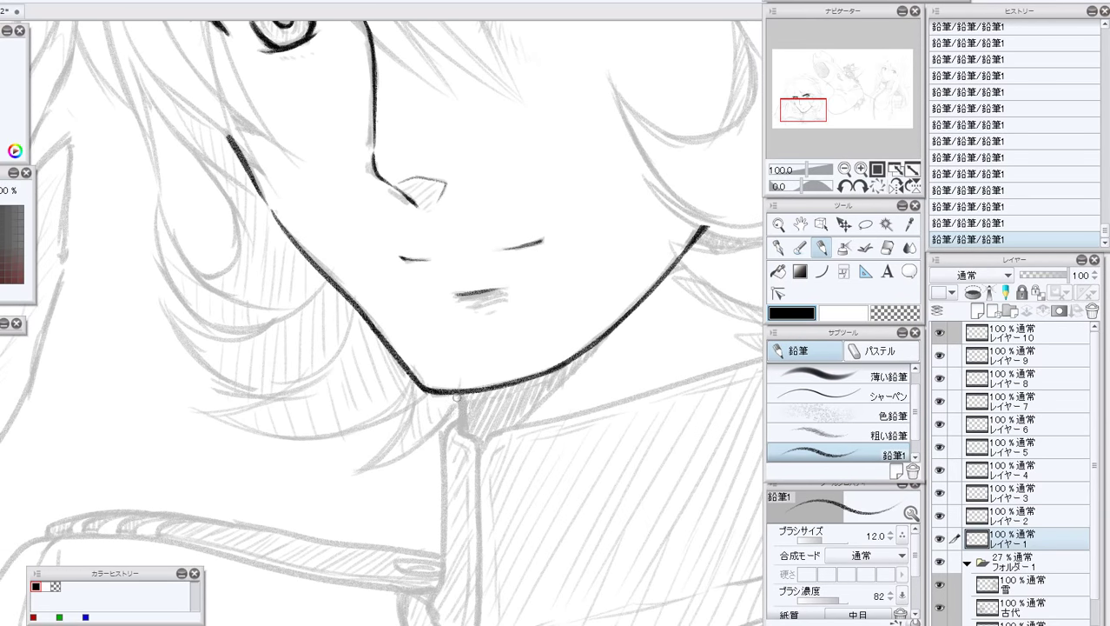
mouse_move(453, 393)
left_mouse_down()
mouse_move(461, 429)
mouse_move(467, 390)
mouse_move(480, 449)
mouse_move(442, 451)
left_mouse_up()
scroll(660, 260, "down", 3)
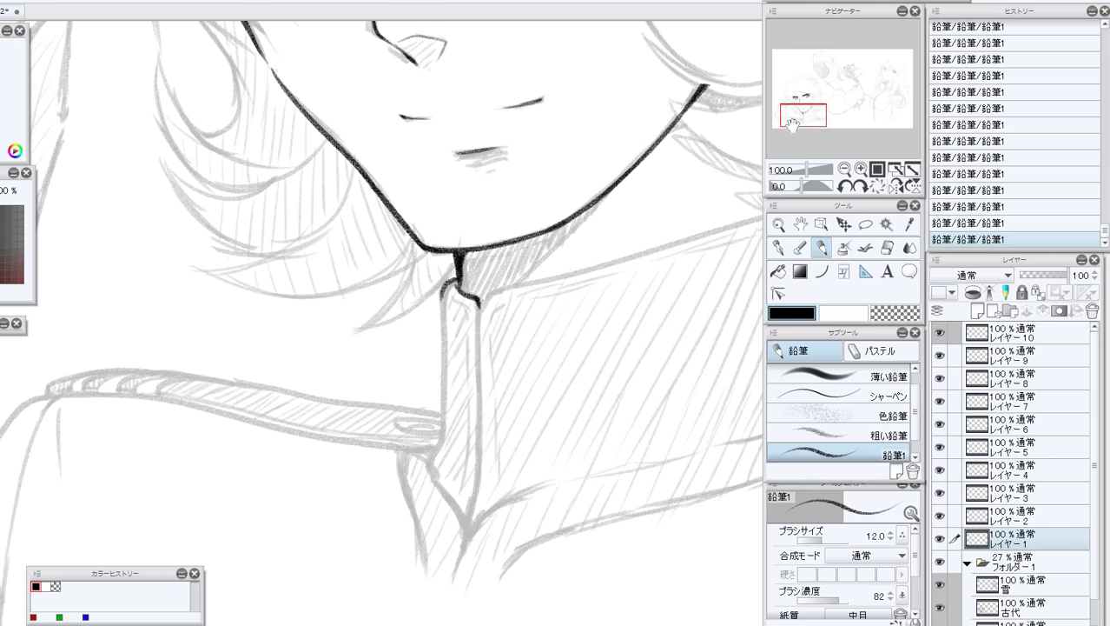
Ink the outer edge of the collar's front band down to its pointed tip, redrawing and thickening the upper stretch.
left_click_drag(443, 283, 436, 450)
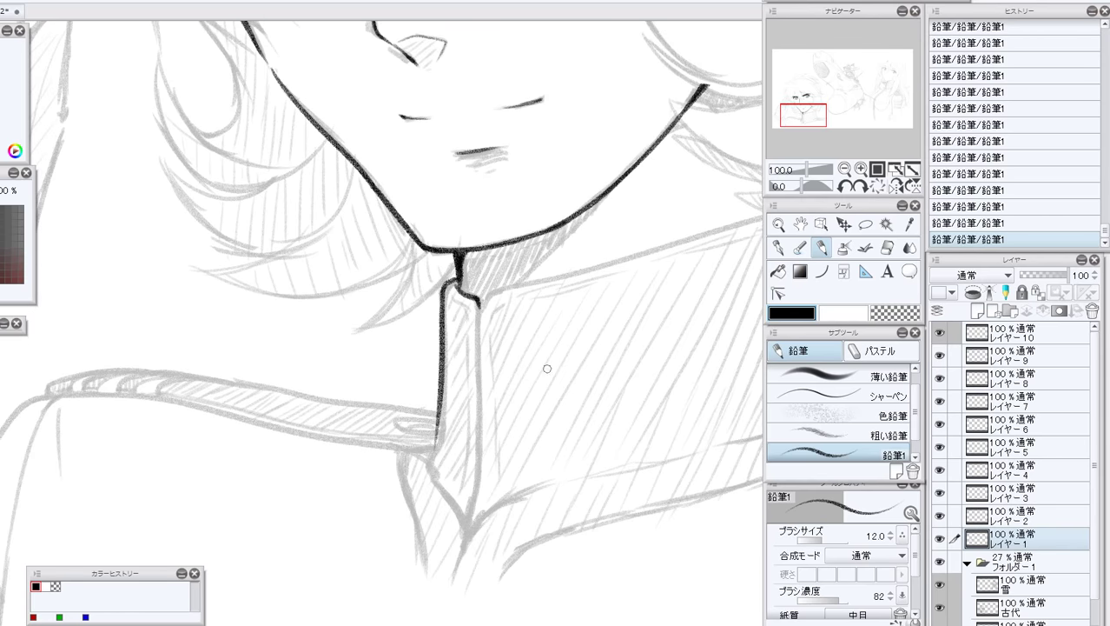
key("ctrl+z")
left_click_drag(445, 283, 433, 450)
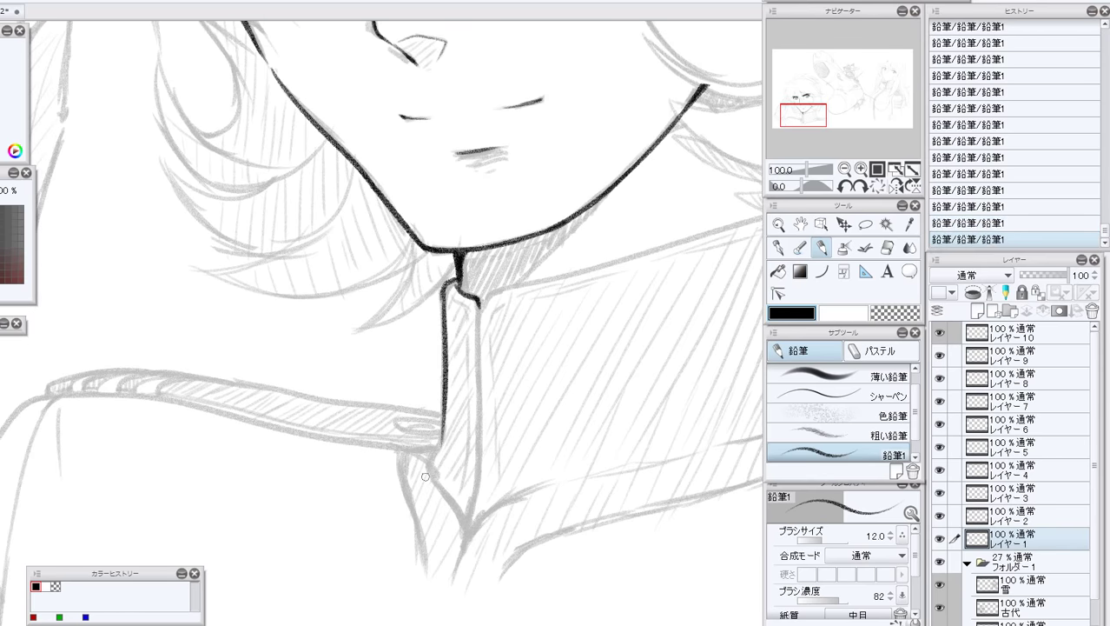
left_click_drag(442, 292, 442, 339)
mouse_move(445, 413)
left_mouse_down()
mouse_move(429, 467)
mouse_move(465, 544)
left_mouse_up()
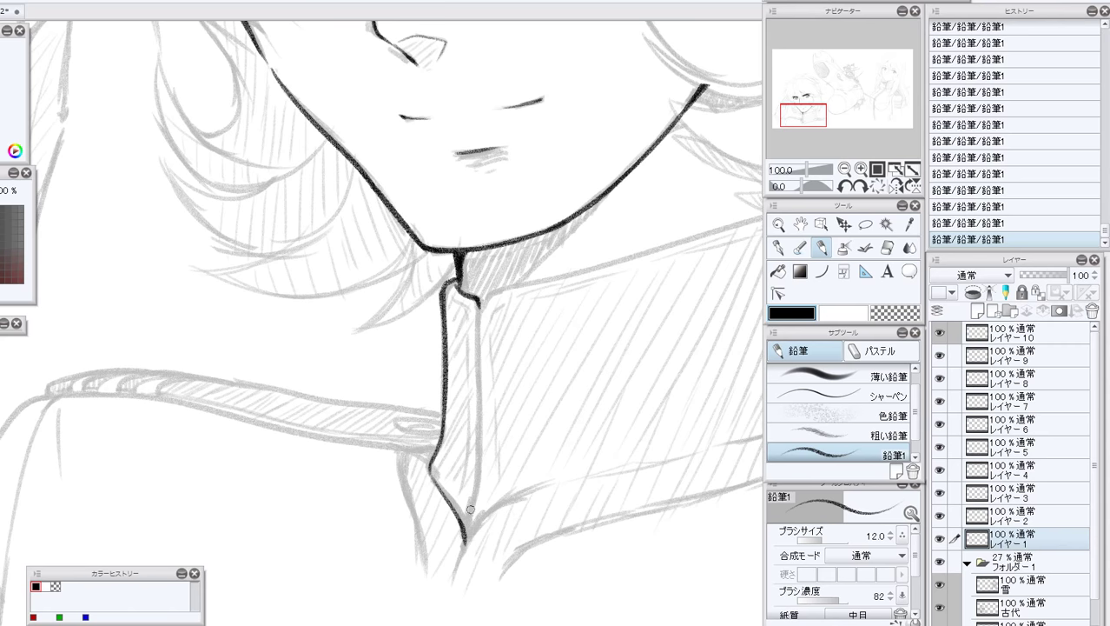
Ink the inner edge of the collar's front band down to its tip and add the thin contour line inside it.
left_click_drag(476, 297, 478, 468)
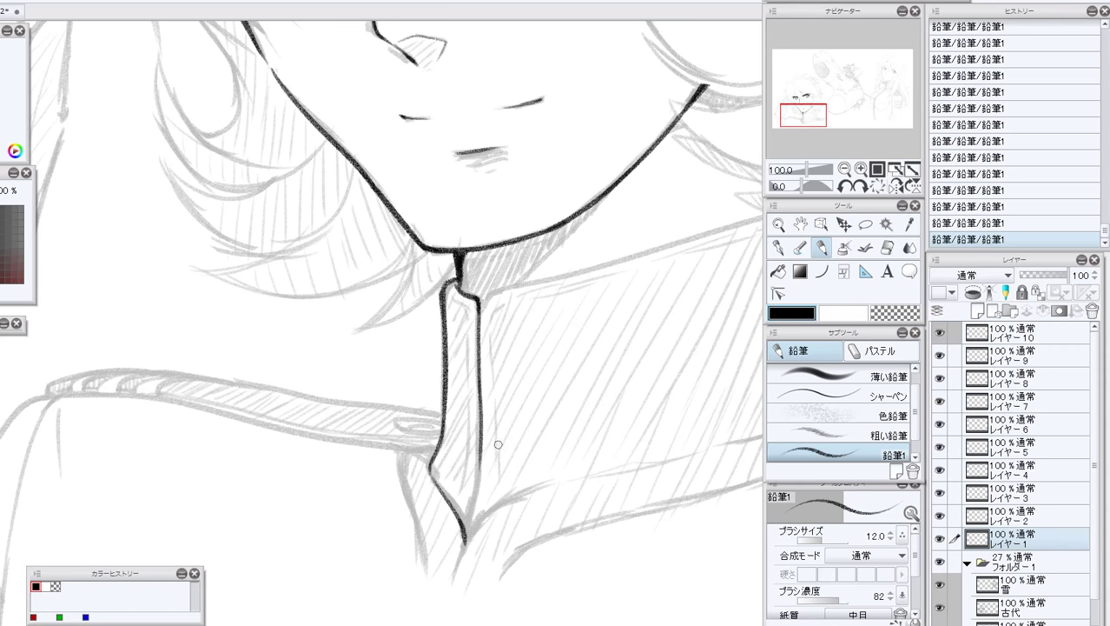
left_click_drag(480, 445, 465, 542)
left_click_drag(448, 292, 466, 309)
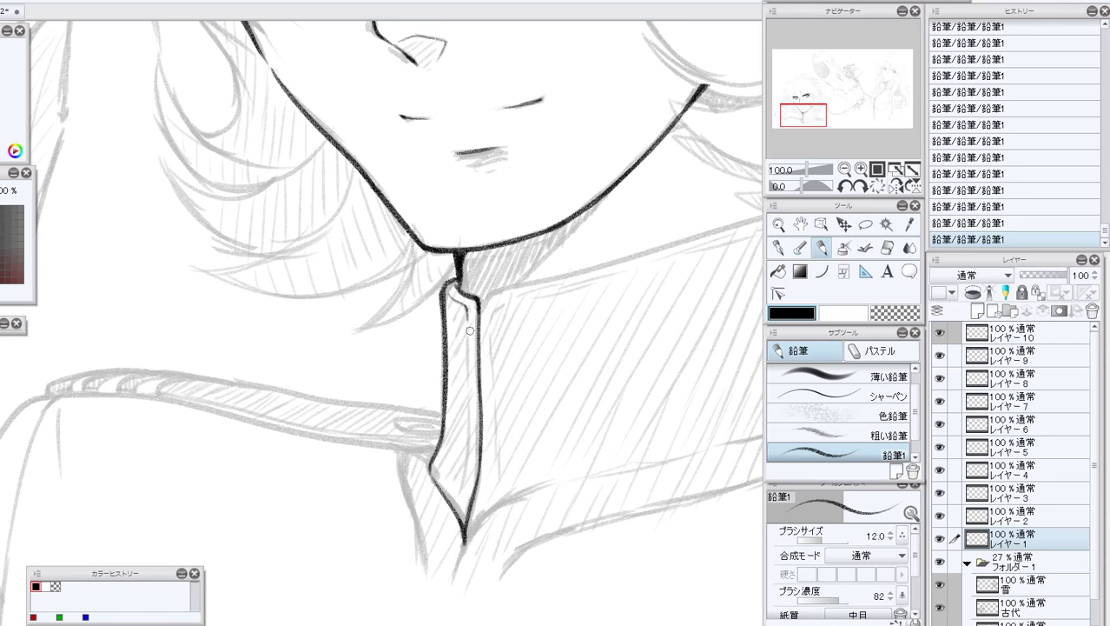
left_click_drag(470, 331, 462, 504)
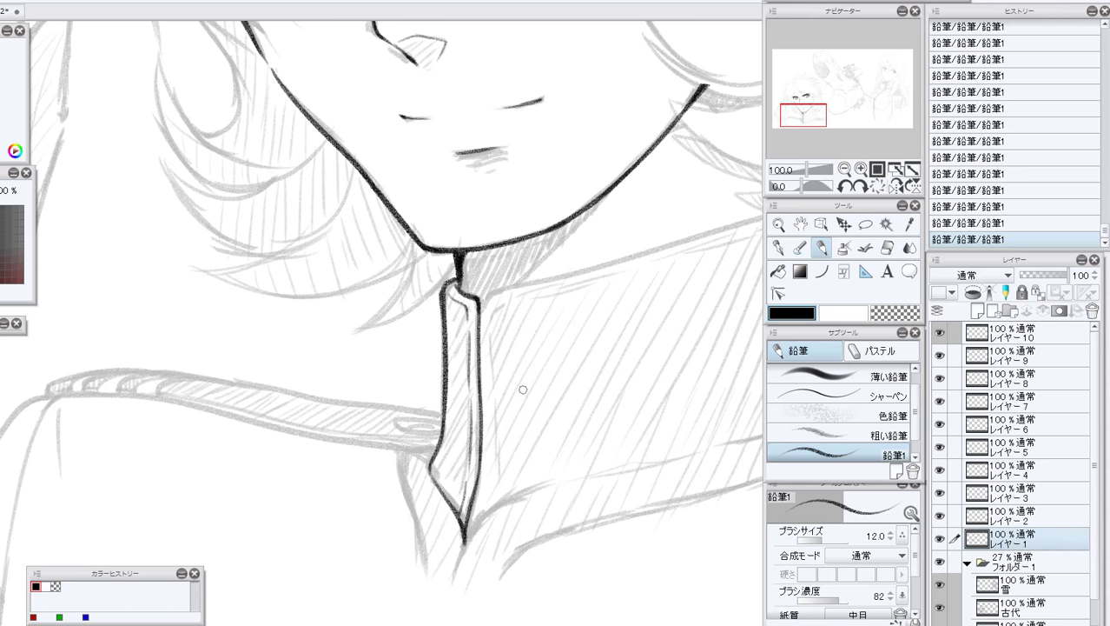
Ink the collar's long upper edge and its far side edge in black, redrawing strokes that stray from the sketch.
left_click_drag(475, 306, 501, 291)
key("ctrl+z")
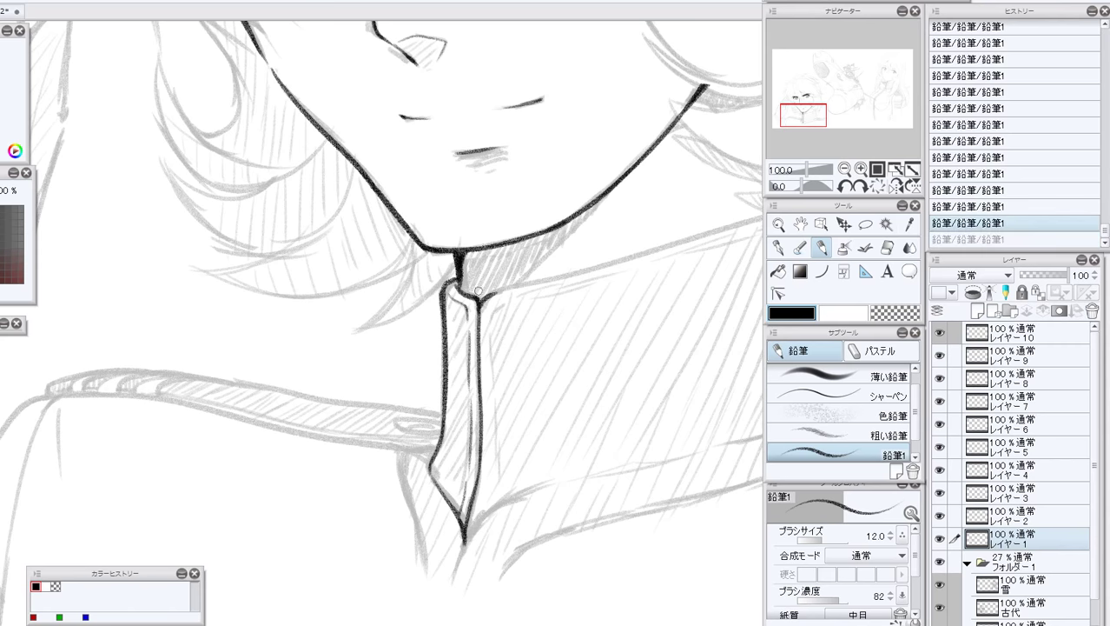
mouse_move(476, 308)
left_mouse_down()
mouse_move(492, 296)
mouse_move(350, 361)
mouse_move(643, 274)
left_mouse_up()
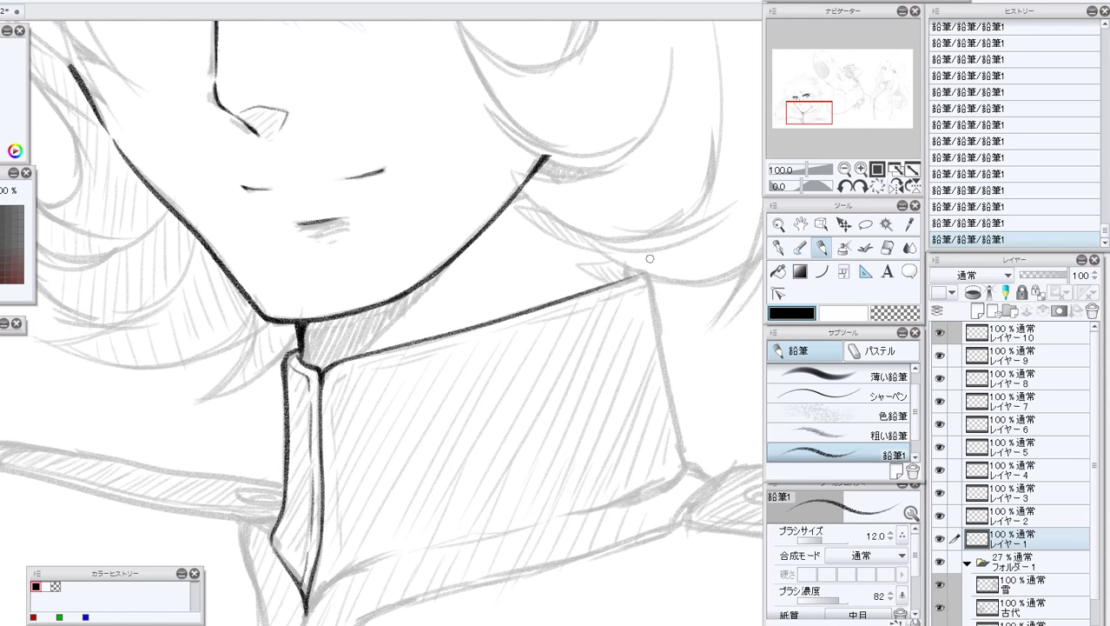
mouse_move(567, 297)
left_mouse_down()
mouse_move(640, 269)
mouse_move(651, 279)
mouse_move(644, 269)
mouse_move(668, 452)
left_mouse_up()
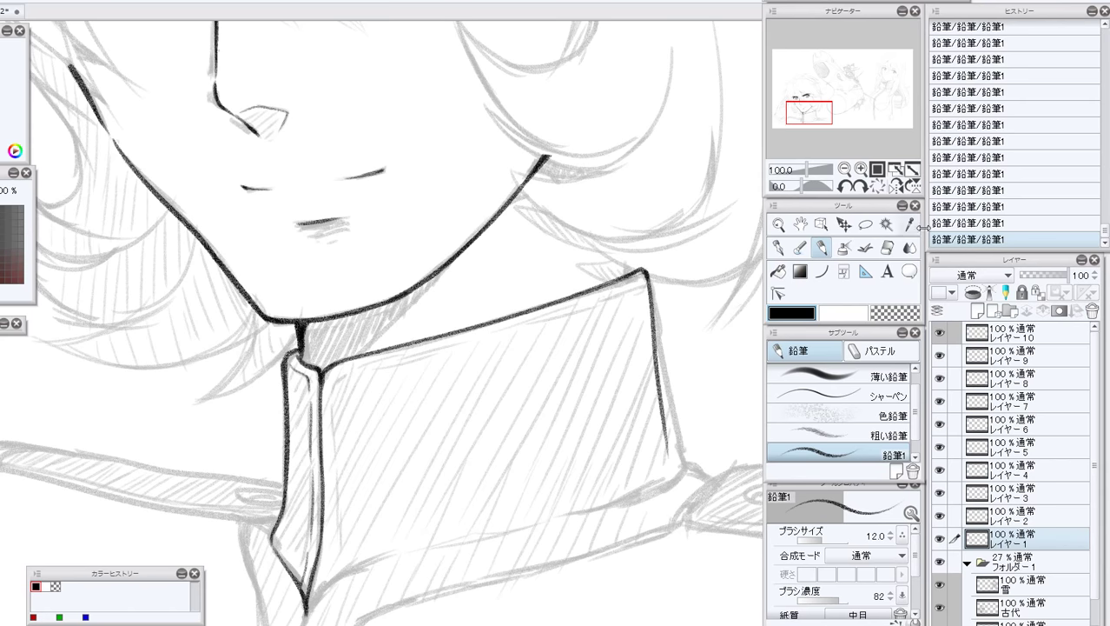
key("ctrl+z")
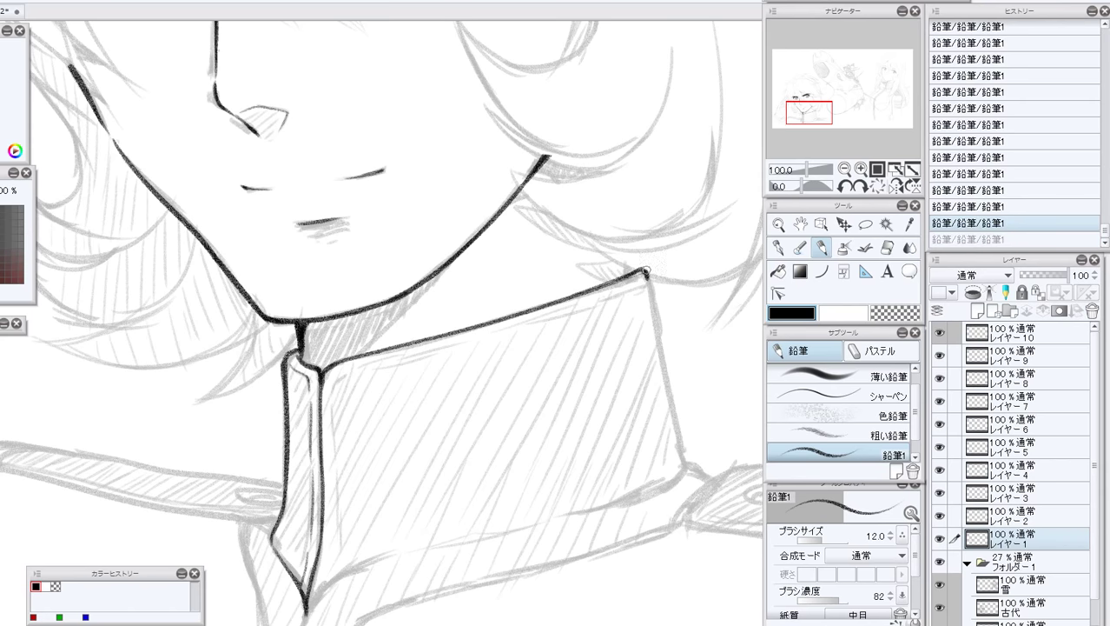
left_click_drag(646, 273, 695, 469)
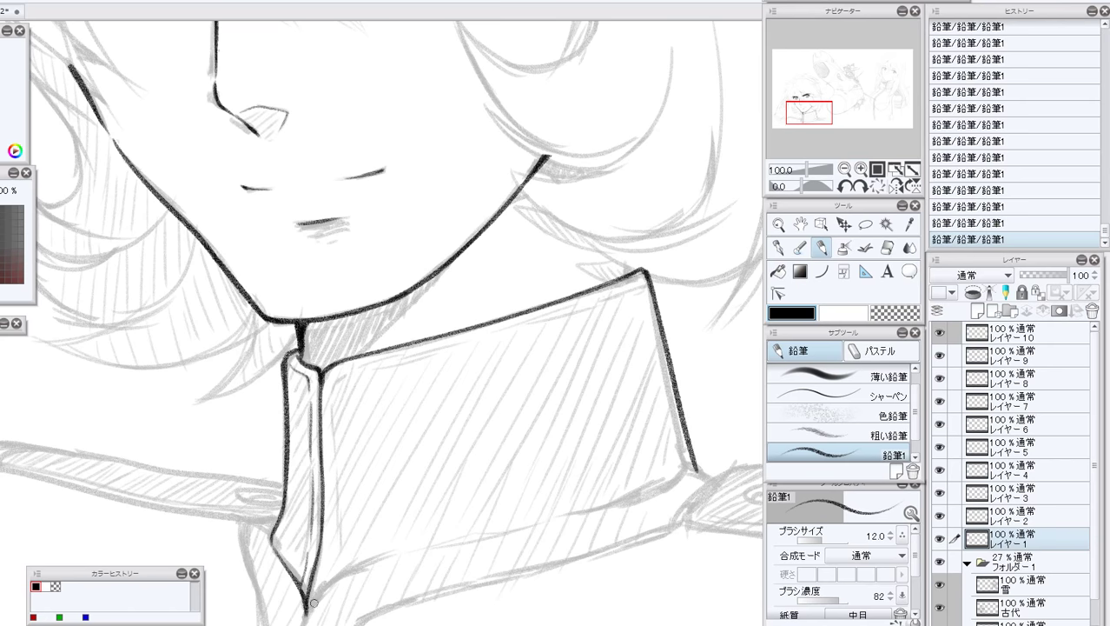
Ink the collar's lower edge from the front tip to the far corner, undoing and redrawing the final stretch.
left_click_drag(305, 611, 503, 533)
left_click_drag(438, 545, 707, 465)
key("ctrl+z")
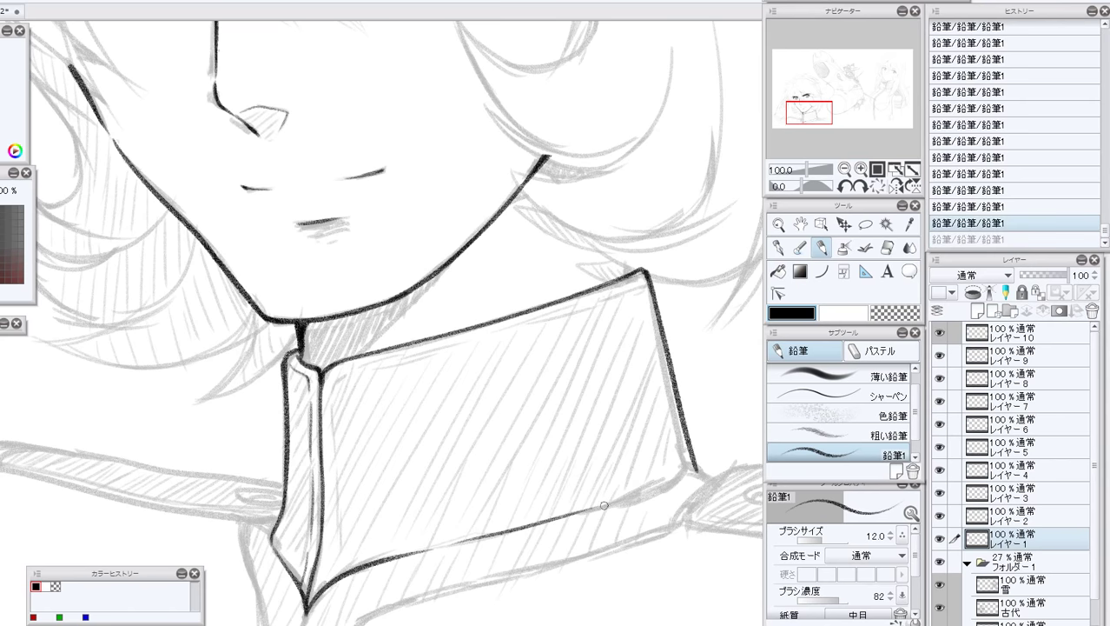
left_click_drag(605, 504, 697, 467)
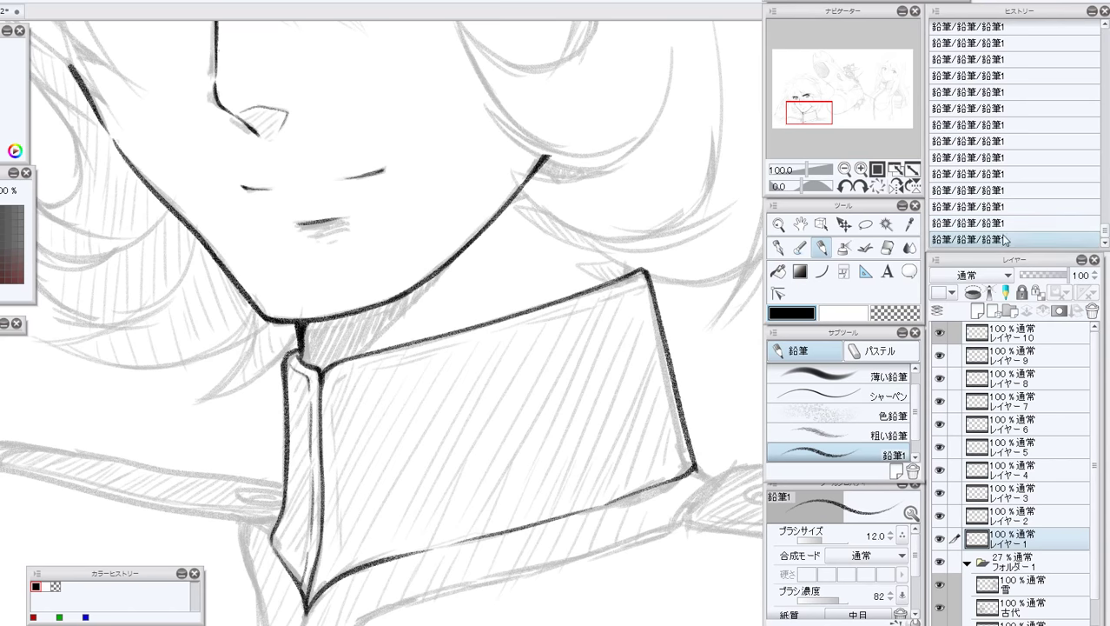
left_click(982, 211)
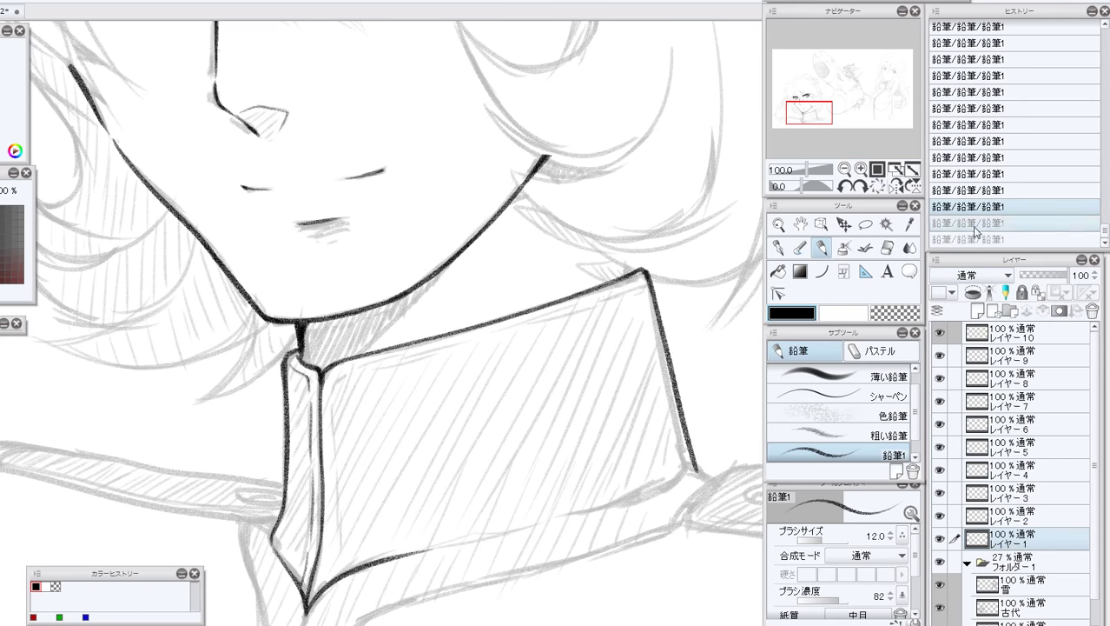
left_click(974, 224)
left_click_drag(603, 504, 700, 465)
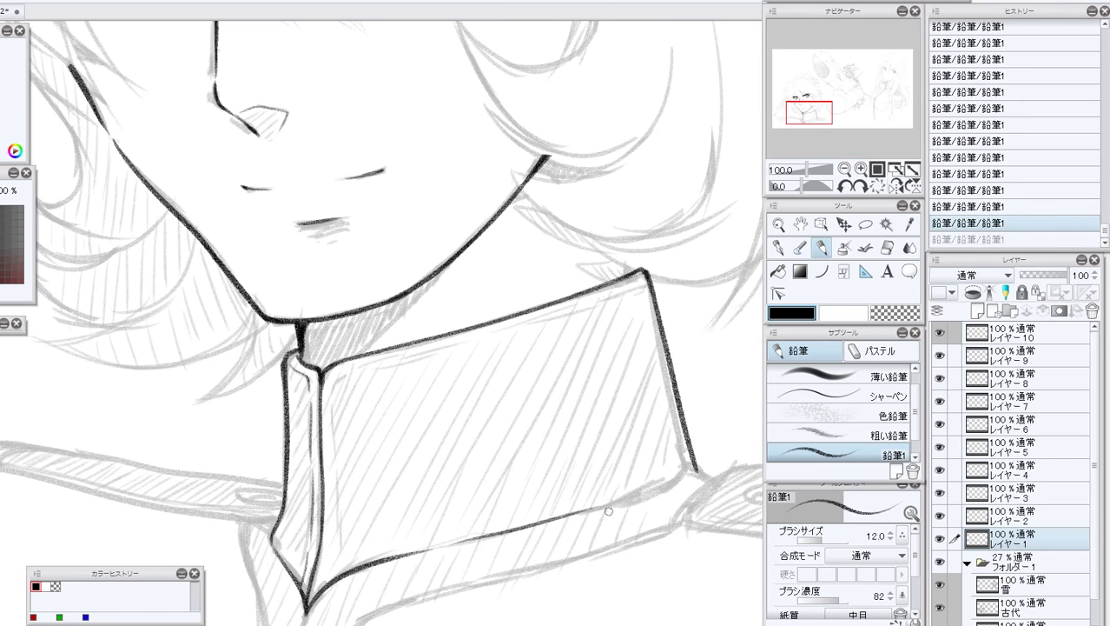
left_click_drag(606, 502, 700, 467)
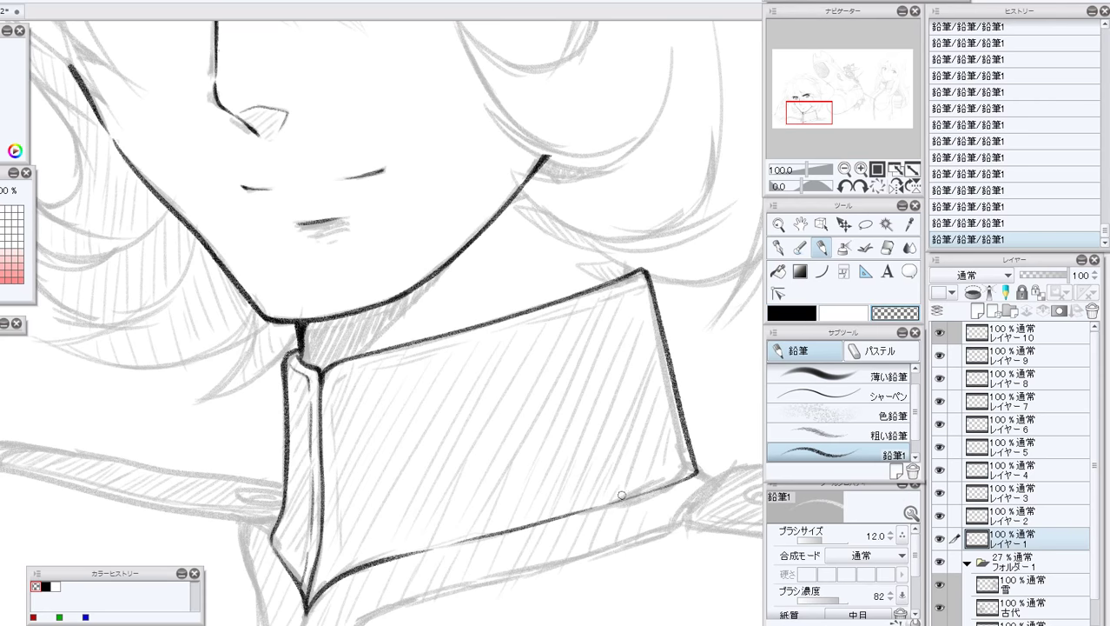
Strengthen the collar's lower far corner in black and redraw the short line extending past it onto the shoulder.
left_click(803, 314)
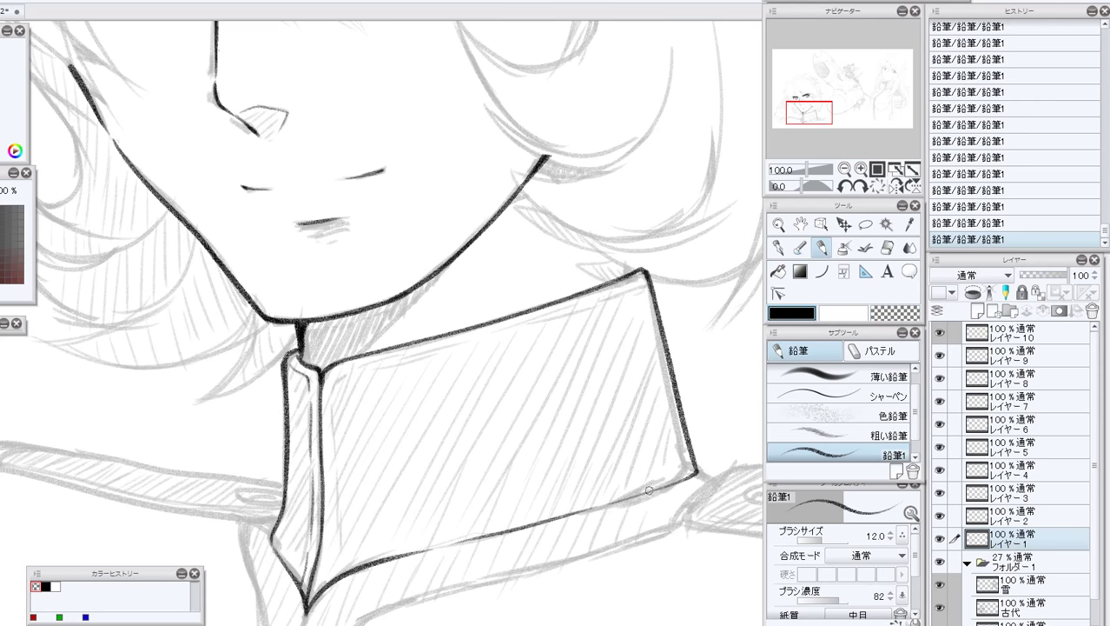
left_click_drag(648, 490, 695, 471)
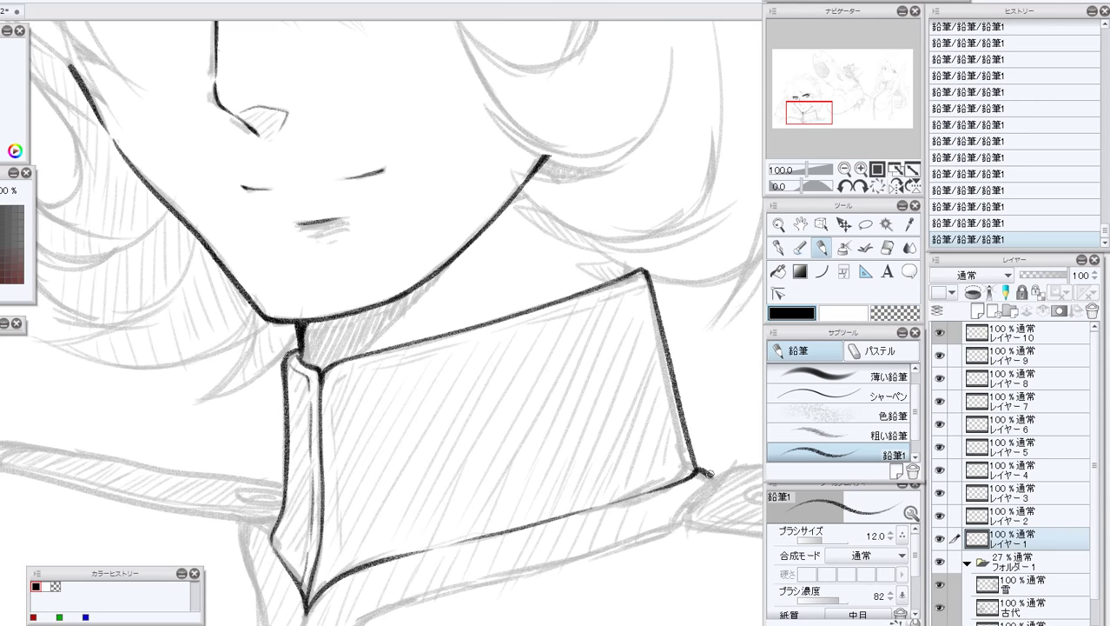
left_click(982, 208)
left_click_drag(694, 455, 714, 477)
left_click_drag(688, 440, 699, 475)
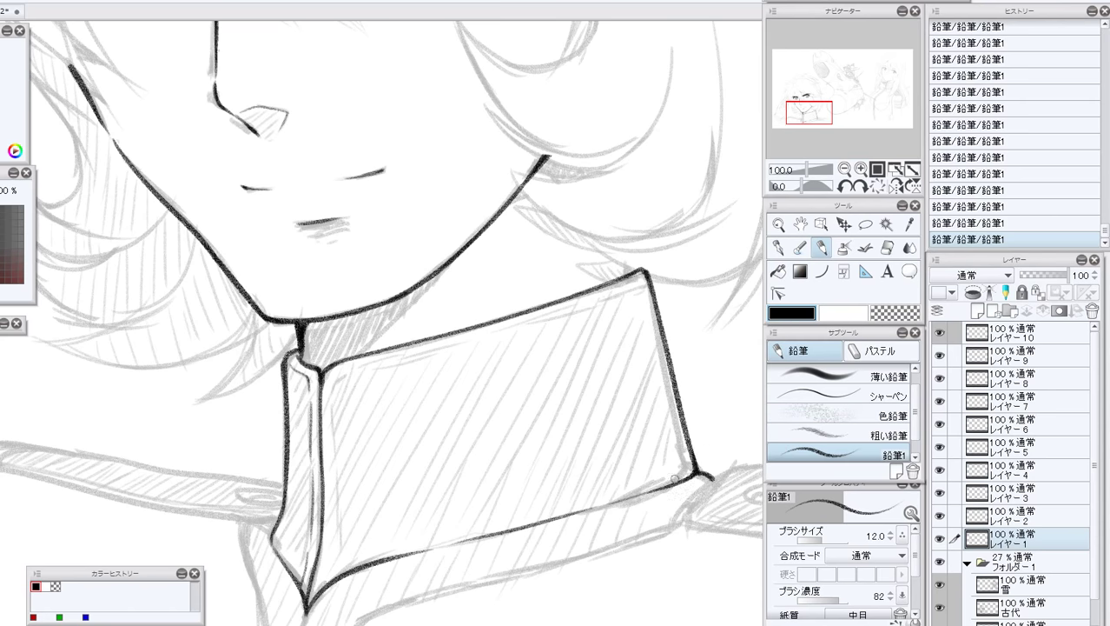
Close the thin gap in the collar's lower edge and ink the two garment lines running down below the collar's front tip.
left_click_drag(816, 110, 814, 117)
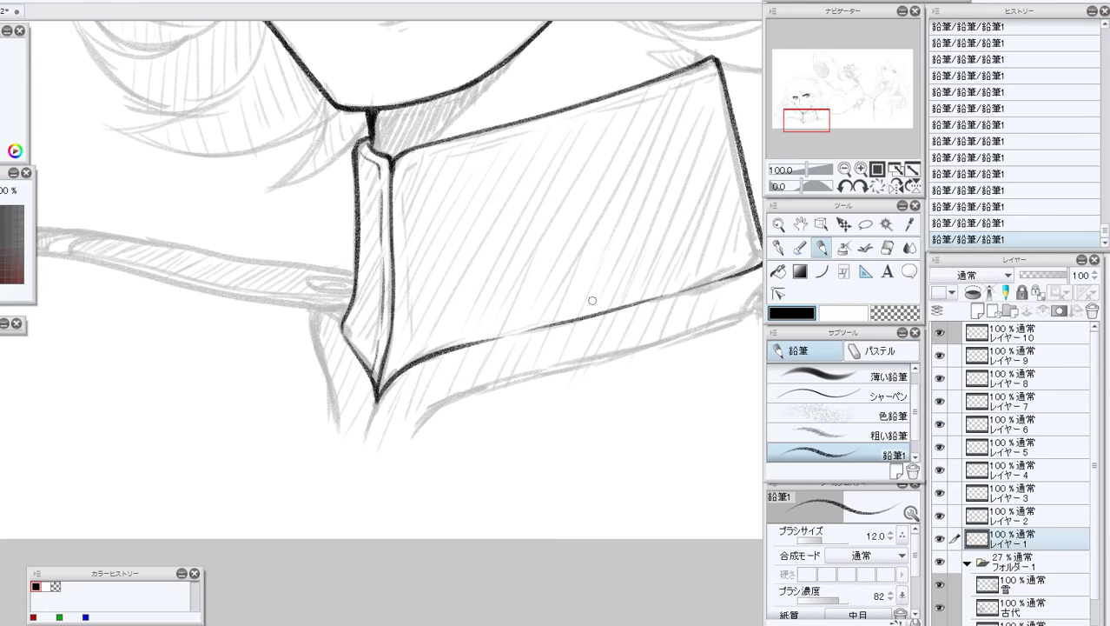
left_click_drag(487, 339, 551, 325)
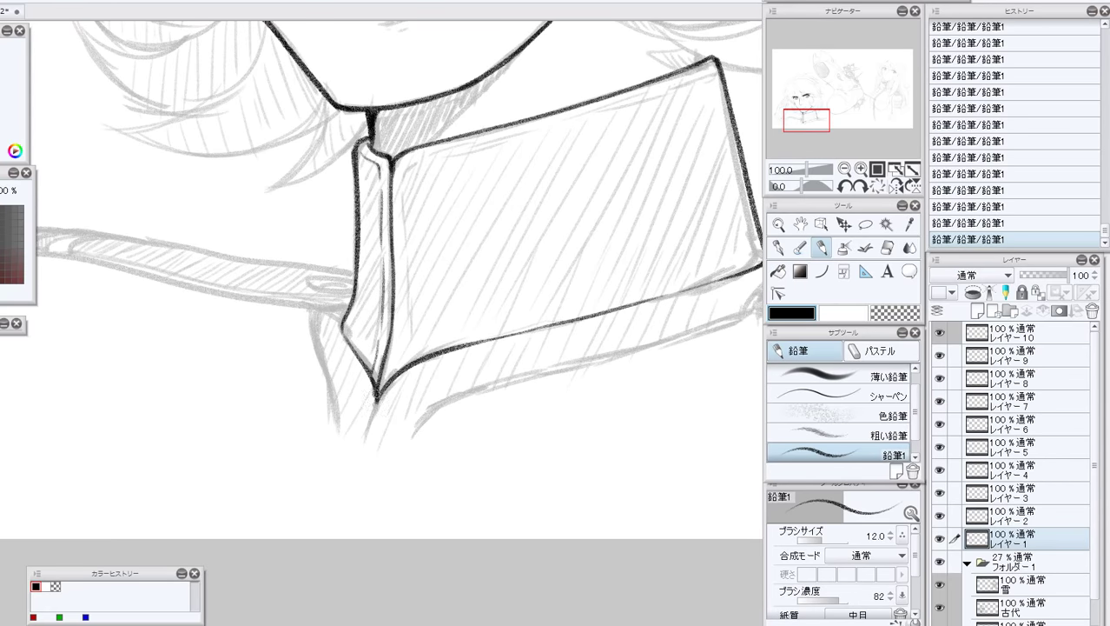
left_click_drag(379, 392, 363, 439)
left_click_drag(310, 307, 340, 440)
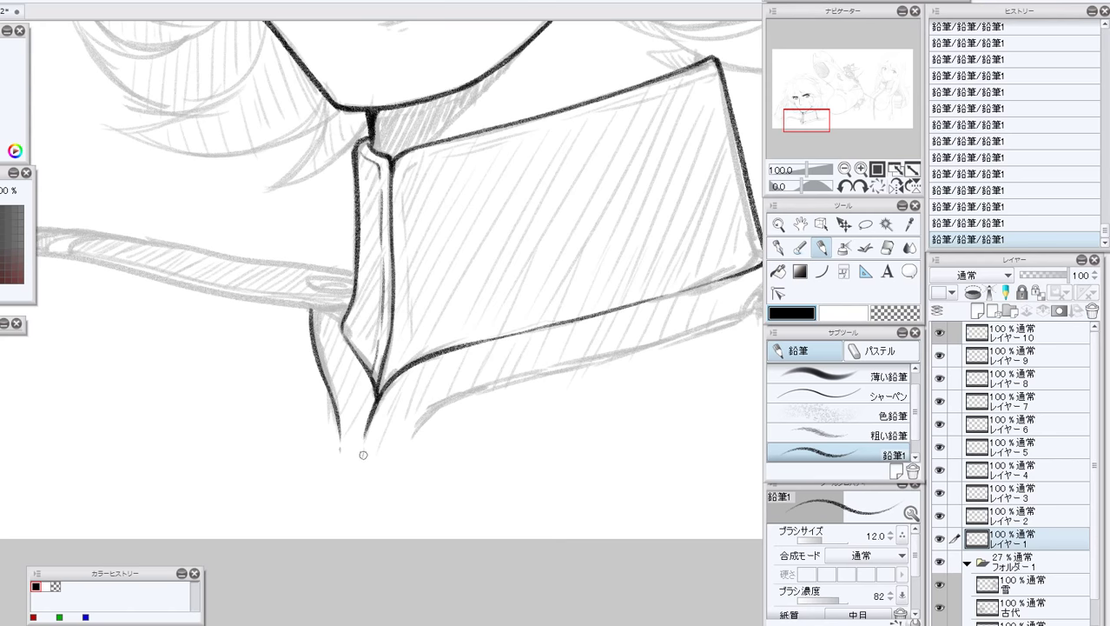
Ink the tail of the garment line below the collar's front tip and the curved start of the band edge beside it.
left_click_drag(362, 445, 359, 469)
left_click_drag(416, 428, 409, 442)
mouse_move(416, 431)
left_mouse_down()
mouse_move(453, 397)
mouse_move(503, 384)
left_mouse_up()
left_click_drag(416, 427, 465, 387)
key("ctrl+z")
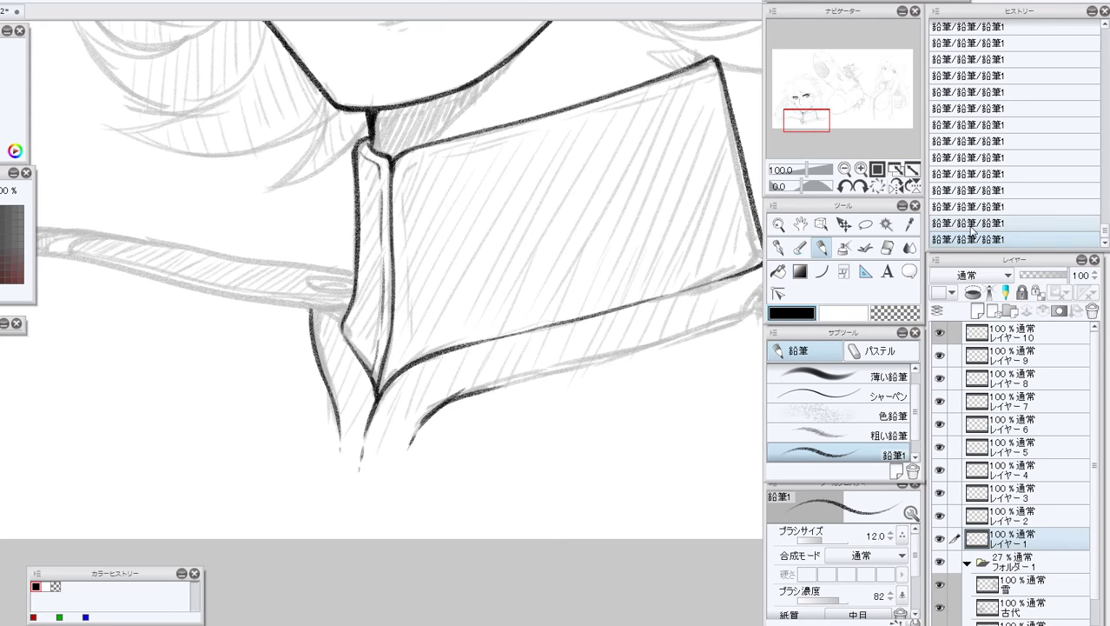
left_click_drag(419, 424, 485, 393)
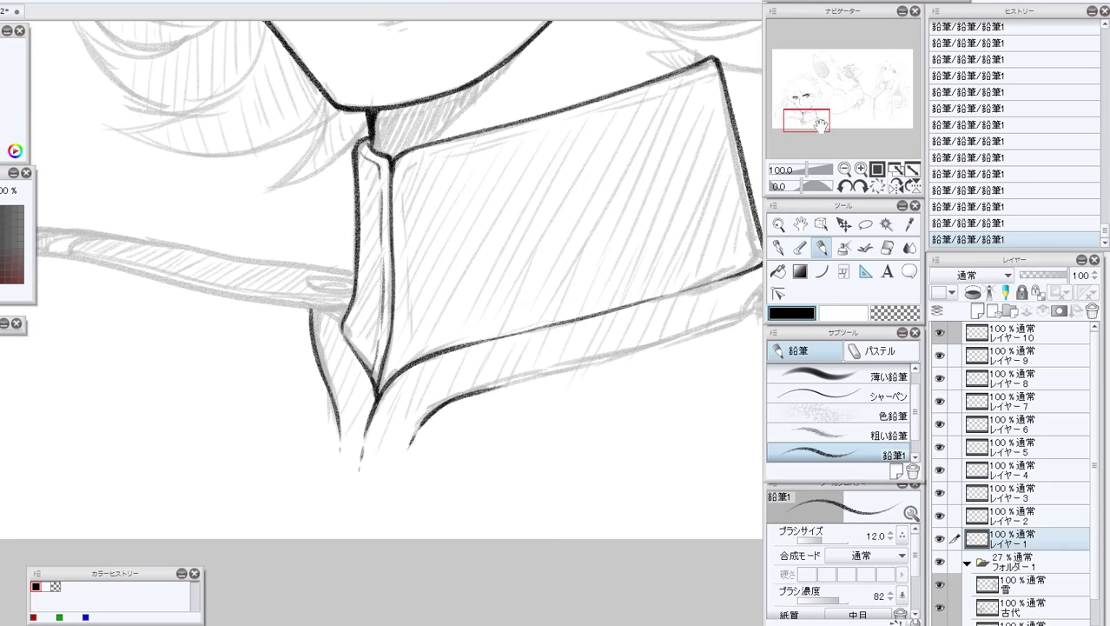
Ink the band's lower edge from the curve up to the shoulder strap, redrawing the stroke to follow the sketch.
left_click_drag(820, 124, 829, 122)
left_click_drag(262, 419, 501, 357)
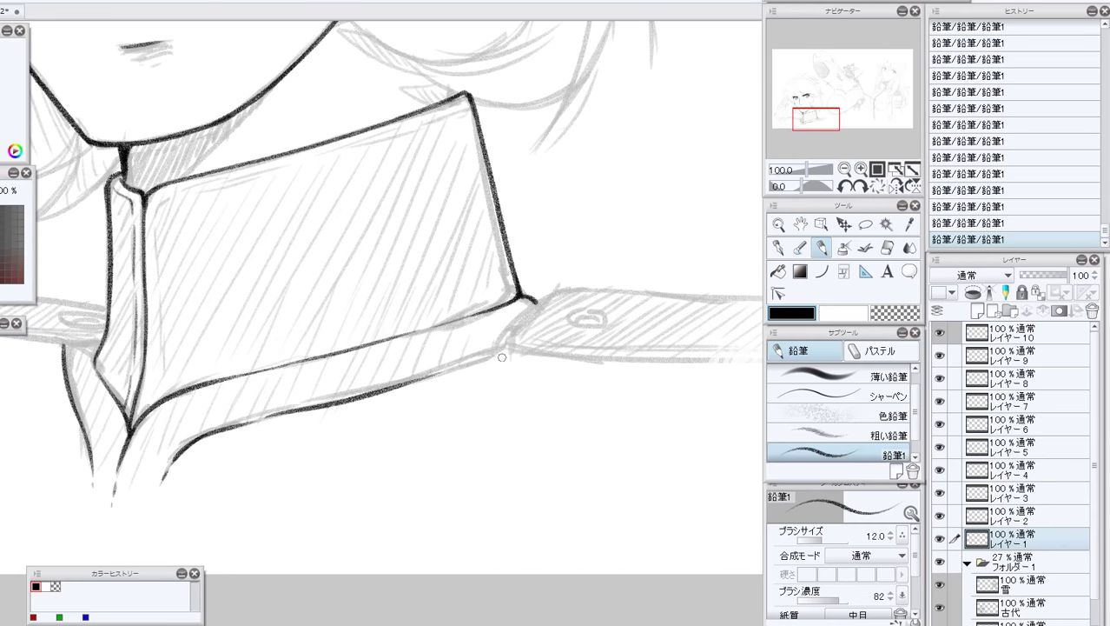
key("ctrl+z")
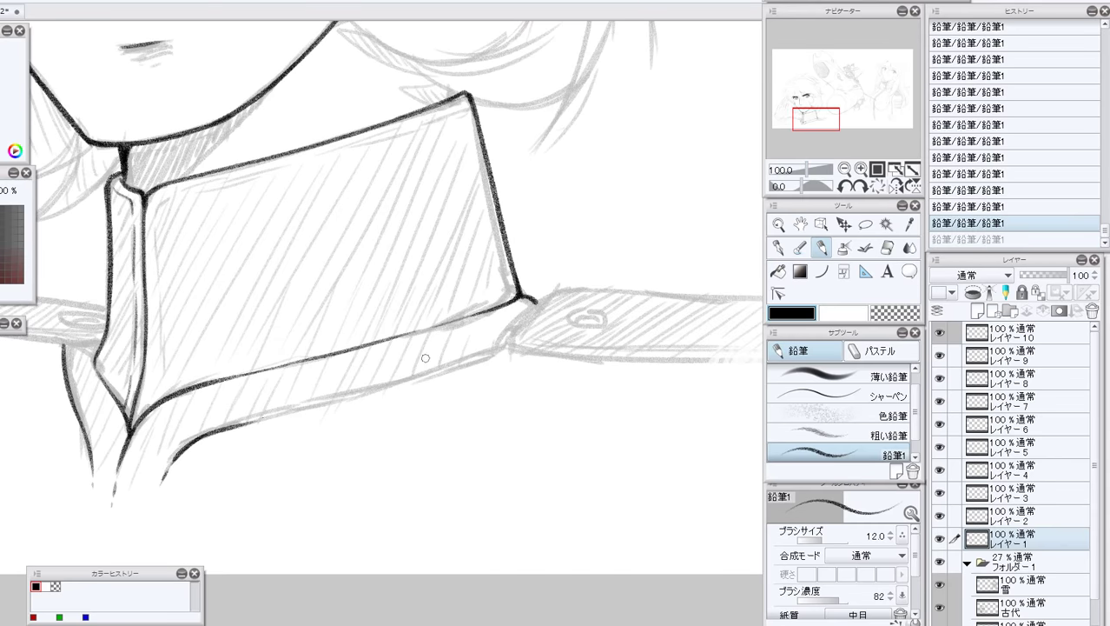
left_click_drag(261, 417, 511, 347)
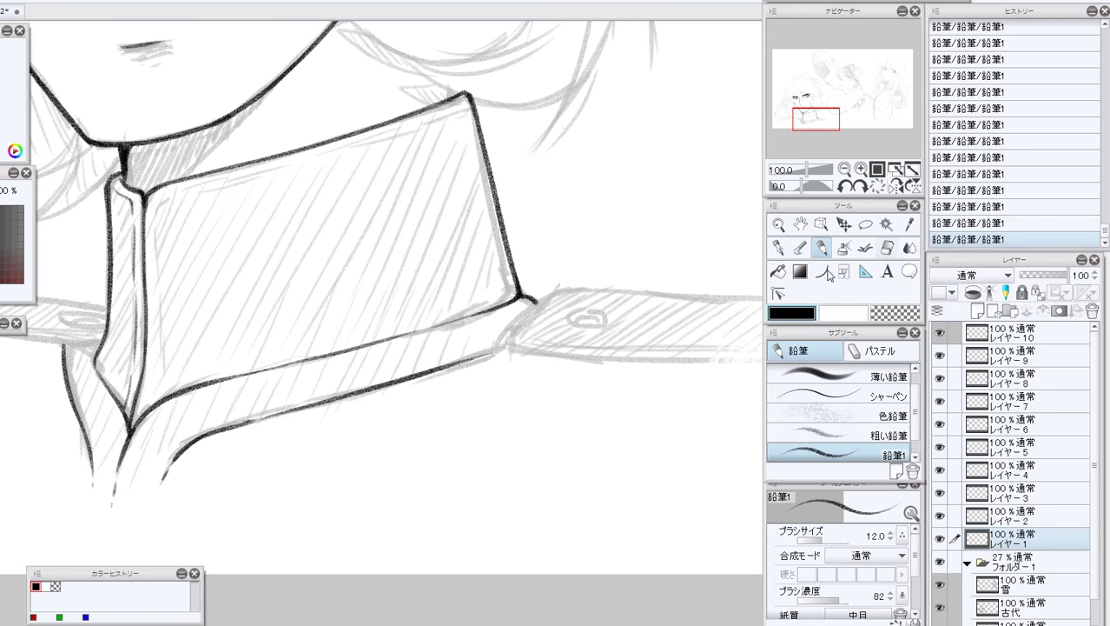
left_click(967, 206)
key("ctrl+y")
key("ctrl+y")
left_click_drag(453, 358, 511, 346)
Ink the shoulder strap's rounded end beside the collar's far corner and its lower long edge, fading out toward the shoulder.
left_click(826, 117)
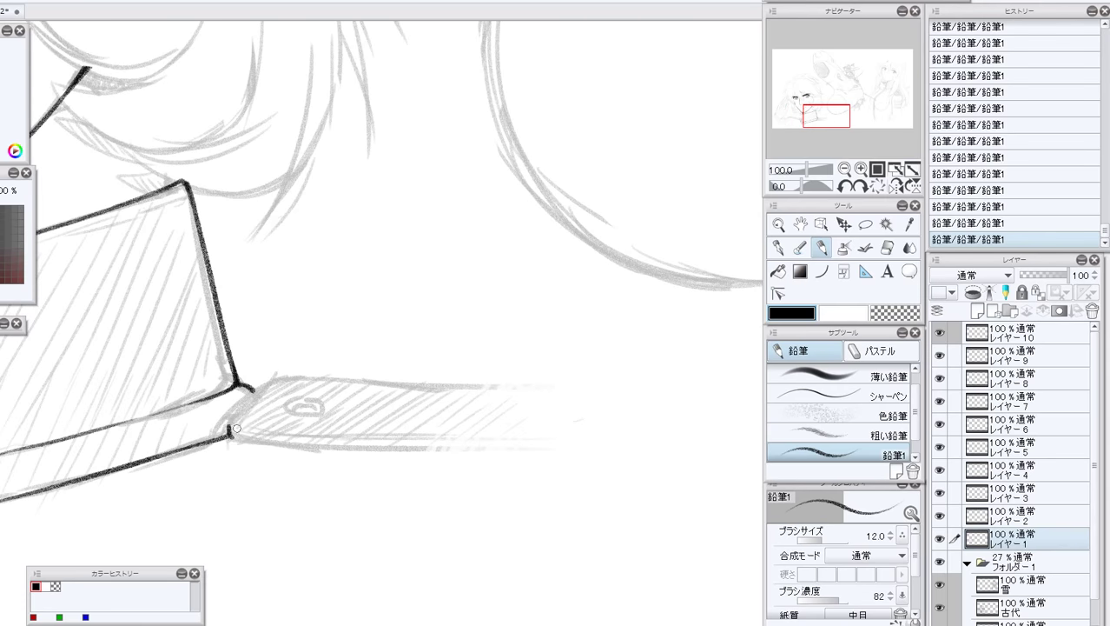
left_click_drag(228, 427, 278, 379)
left_click_drag(831, 127, 827, 127)
left_click(860, 186)
left_click(861, 186)
left_click(861, 186)
left_click(860, 186)
left_click(860, 186)
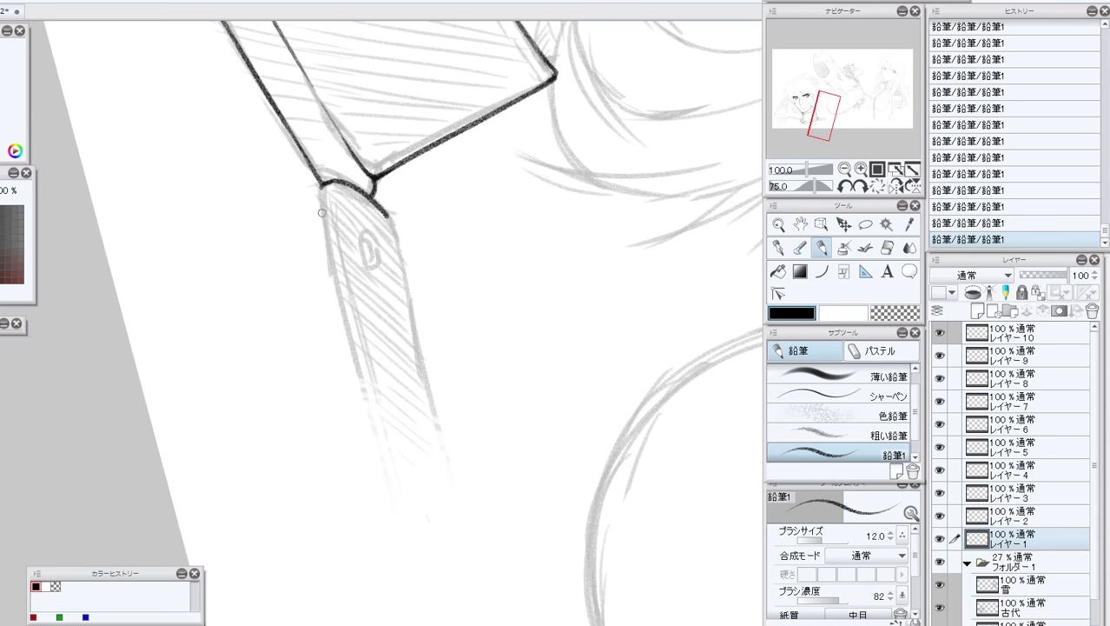
left_click_drag(319, 186, 351, 389)
key("ctrl+z")
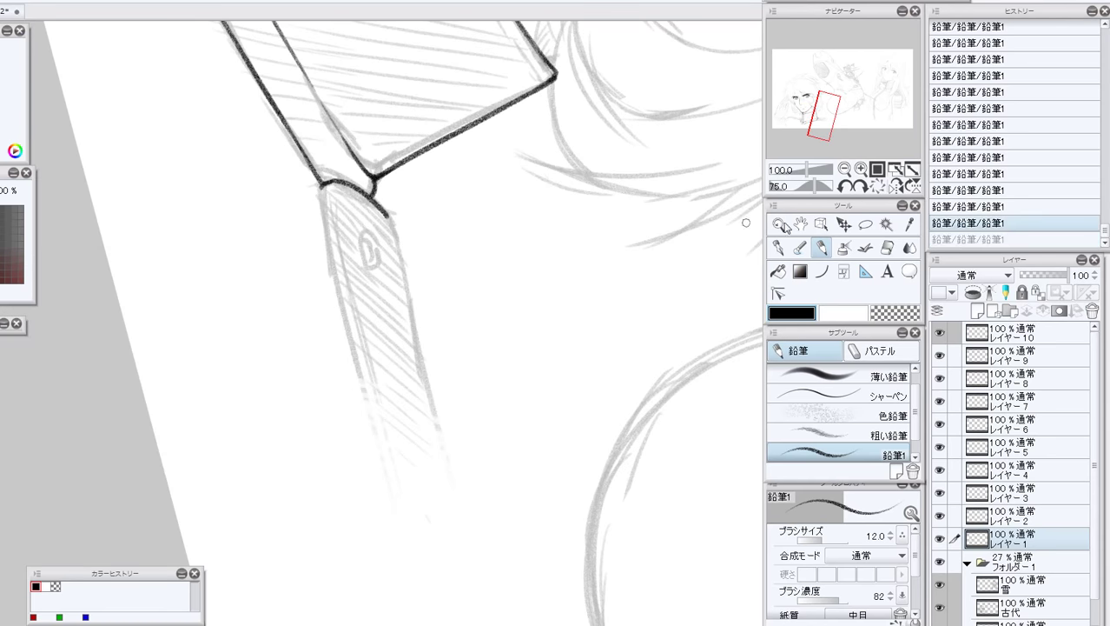
left_click_drag(321, 188, 350, 357)
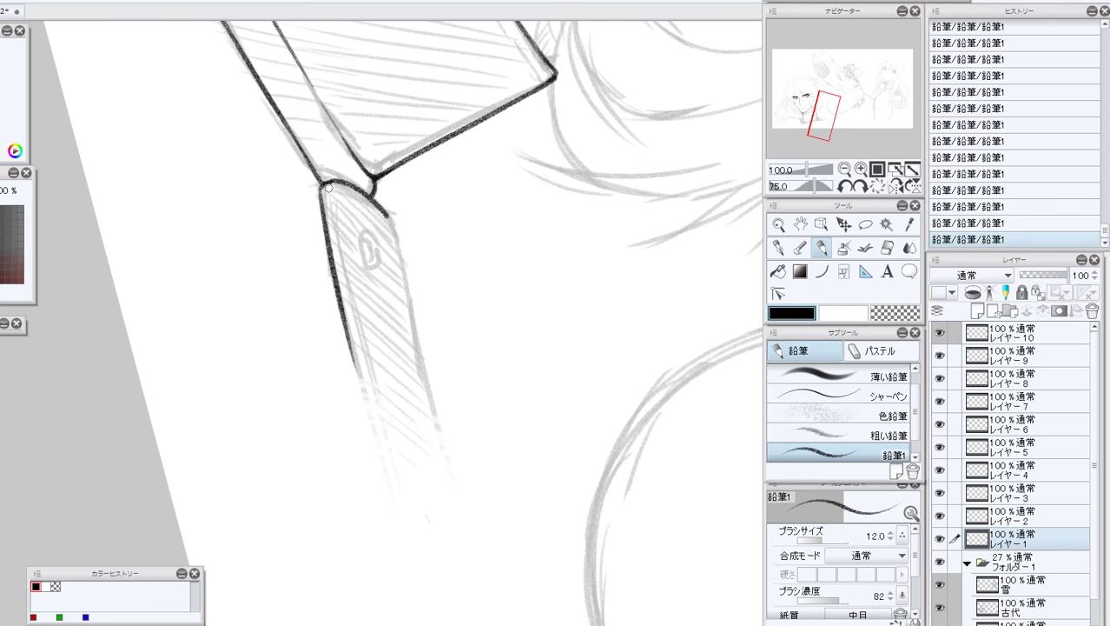
left_click_drag(320, 184, 321, 219)
left_click_drag(344, 318, 378, 452)
Ink the same shoulder strap's upper long edge, redrawing strokes that stray and letting the line fade toward the shoulder.
left_click_drag(386, 214, 414, 374)
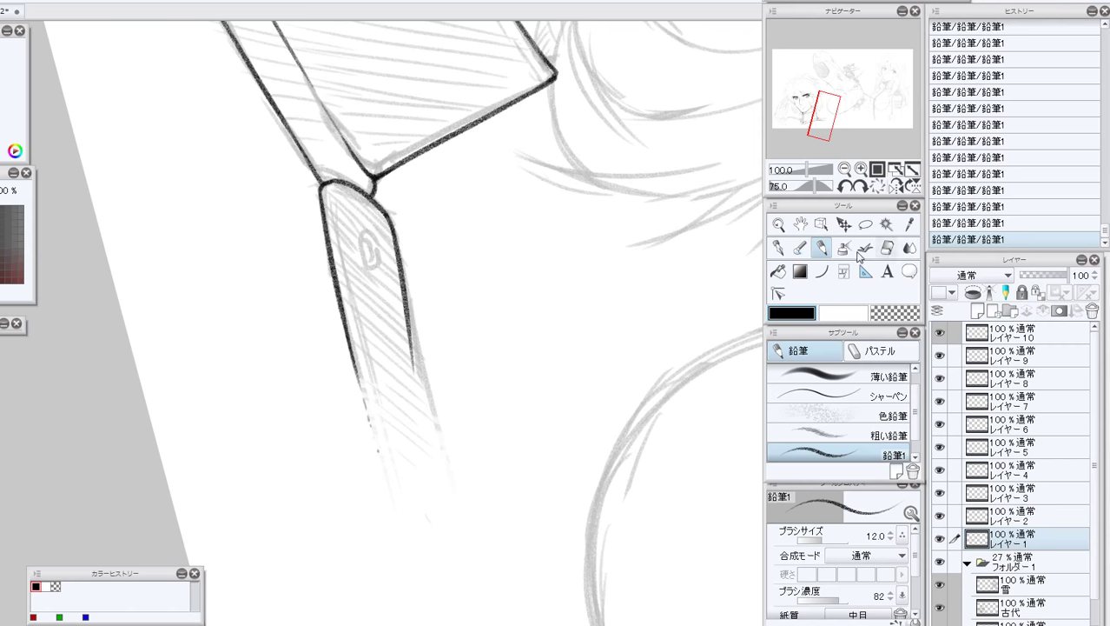
key("ctrl+z")
left_click_drag(393, 232, 422, 363)
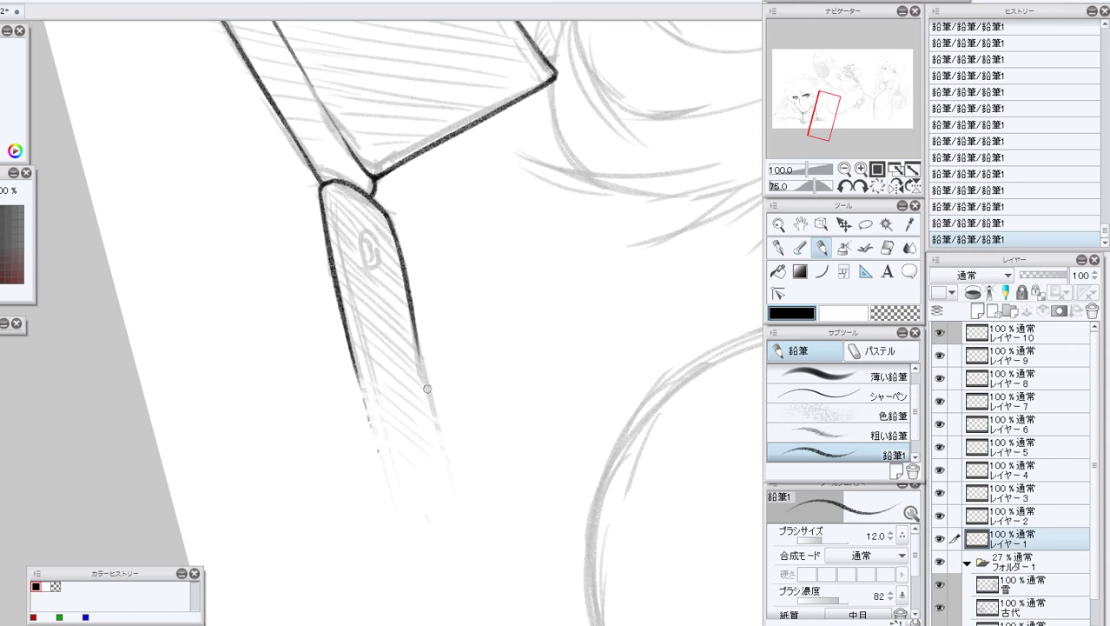
left_click_drag(412, 317, 439, 443)
key("ctrl+z")
key("ctrl+z")
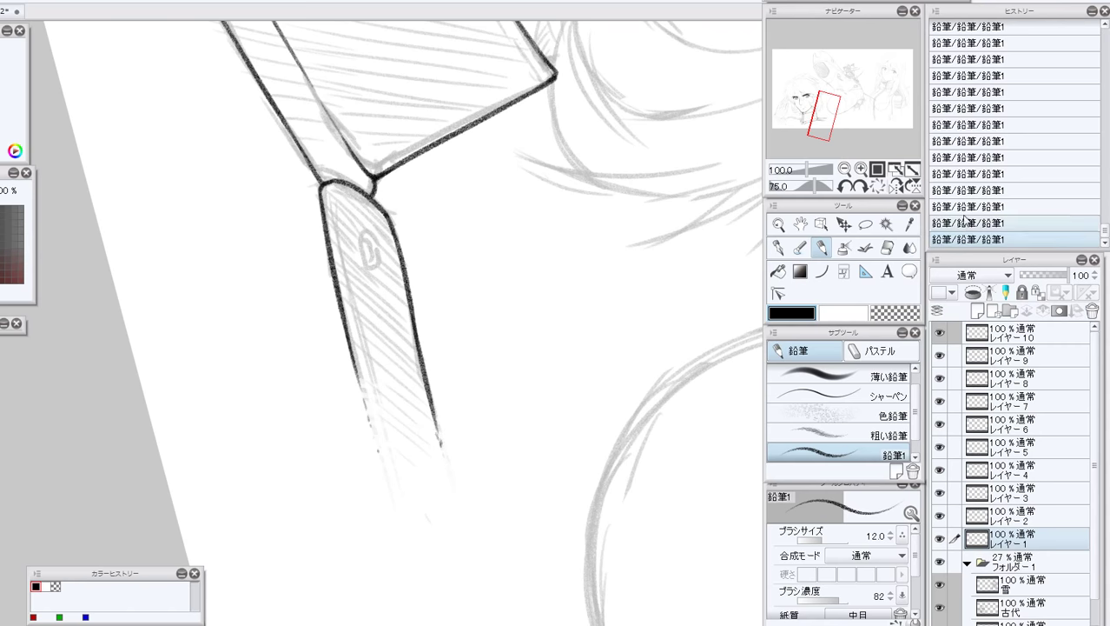
key("ctrl+y")
key("ctrl+y")
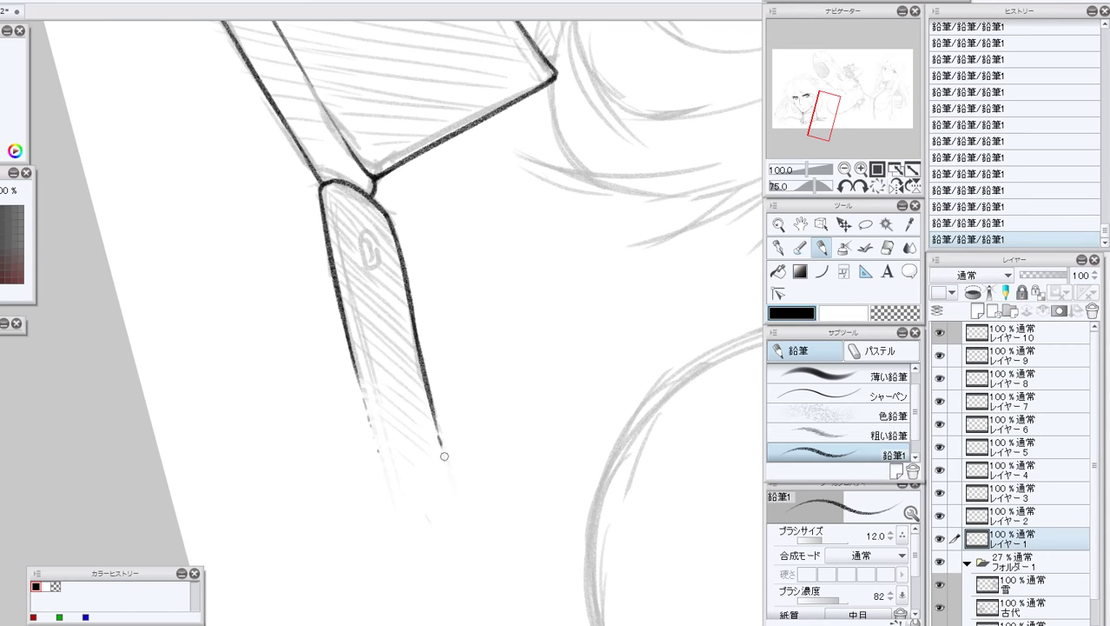
left_click_drag(444, 456, 453, 488)
Create an ellipse figure ruler over the strap's sketched button and trace it in black pencil as the outer ring.
left_click(876, 186)
left_click_drag(839, 108, 837, 113)
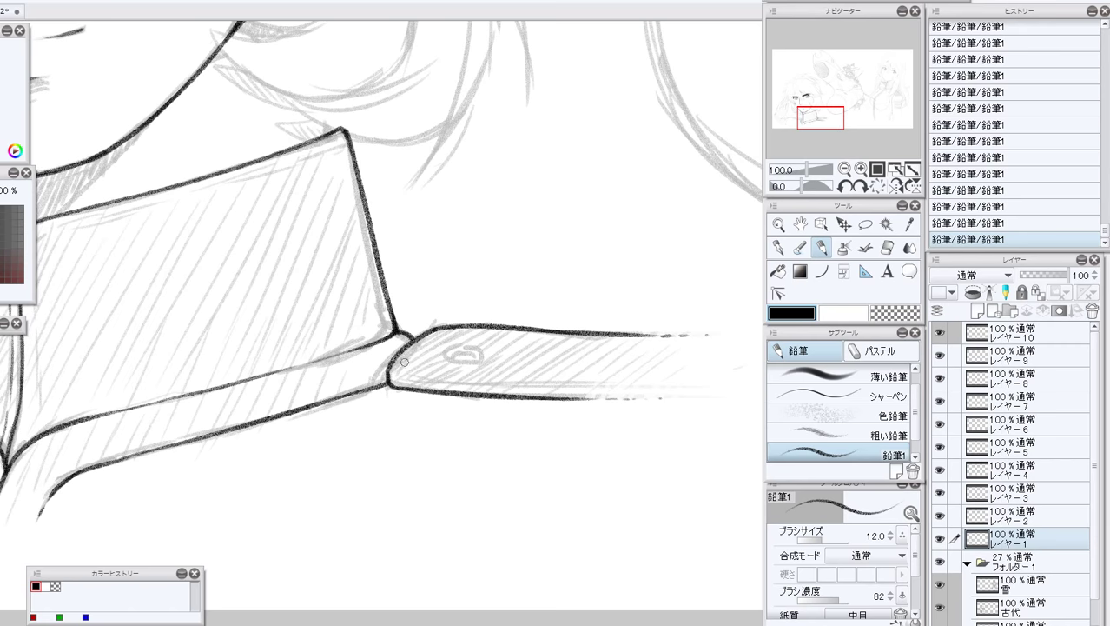
left_click(865, 271)
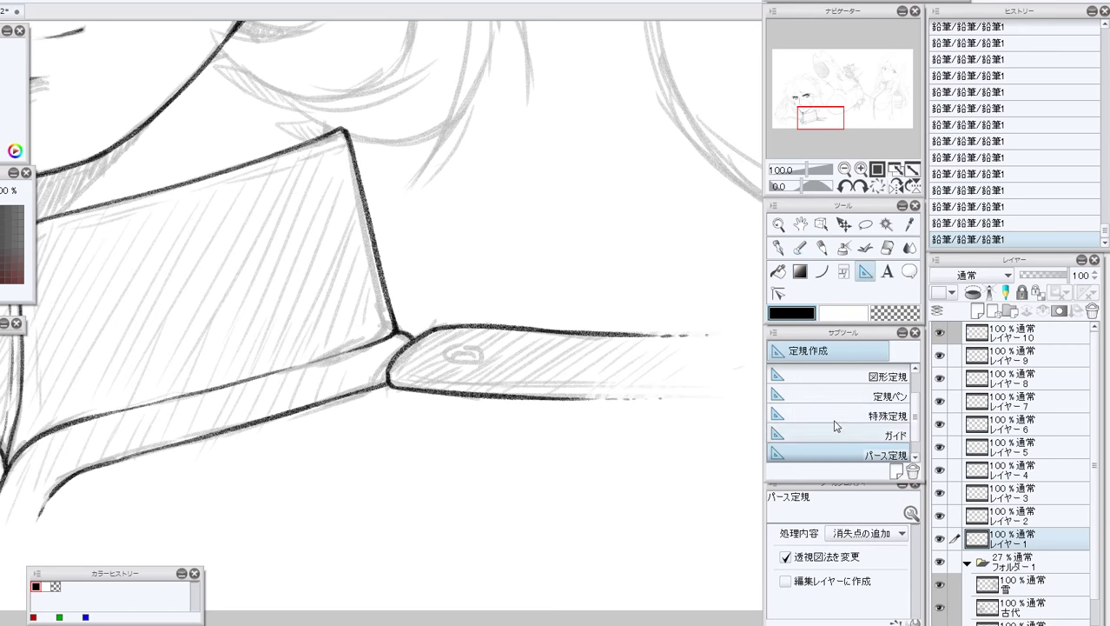
left_click(866, 380)
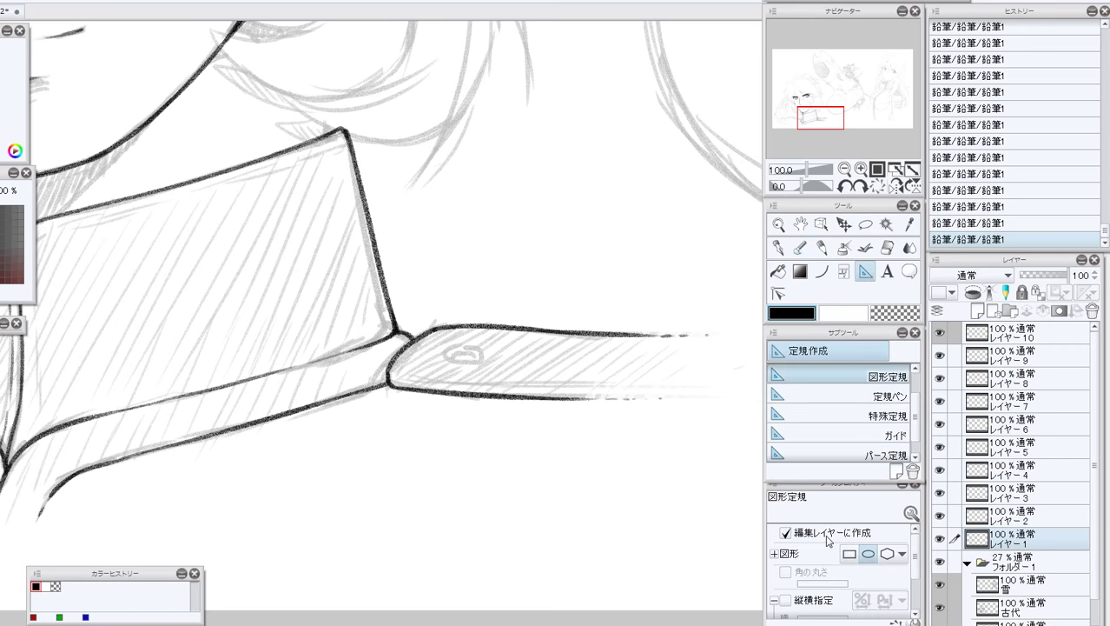
mouse_move(462, 353)
left_mouse_down()
mouse_move(484, 362)
mouse_move(462, 366)
mouse_move(483, 359)
mouse_move(441, 351)
mouse_move(479, 346)
mouse_move(479, 360)
mouse_move(461, 363)
left_mouse_up()
key("p")
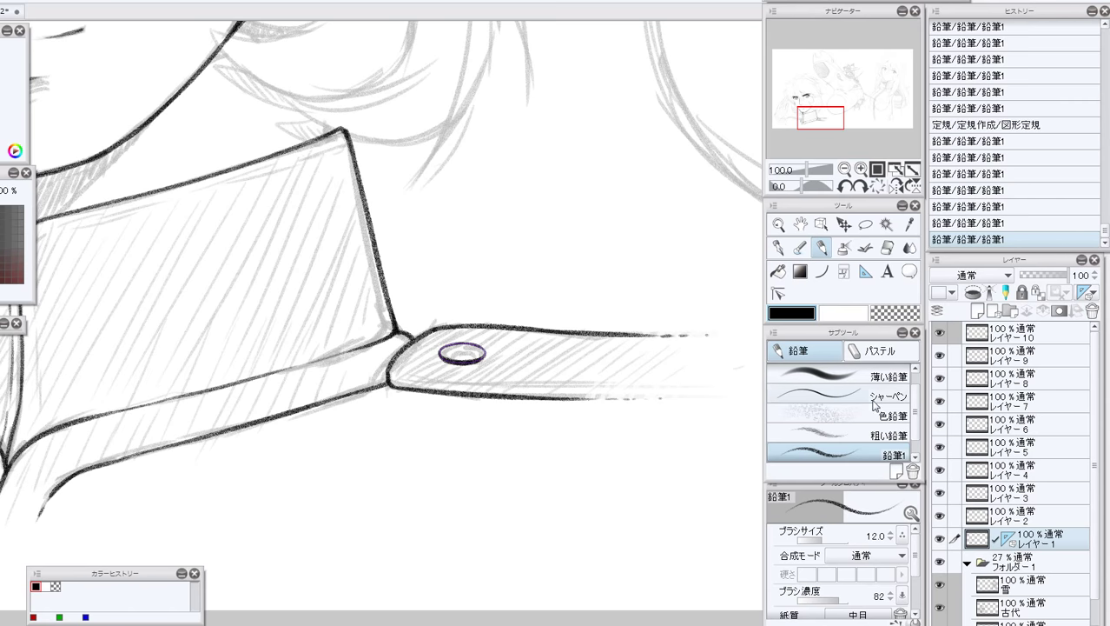
Shrink the ellipse ruler and position it inside the button's outer ring.
left_click(821, 224)
left_click(482, 359)
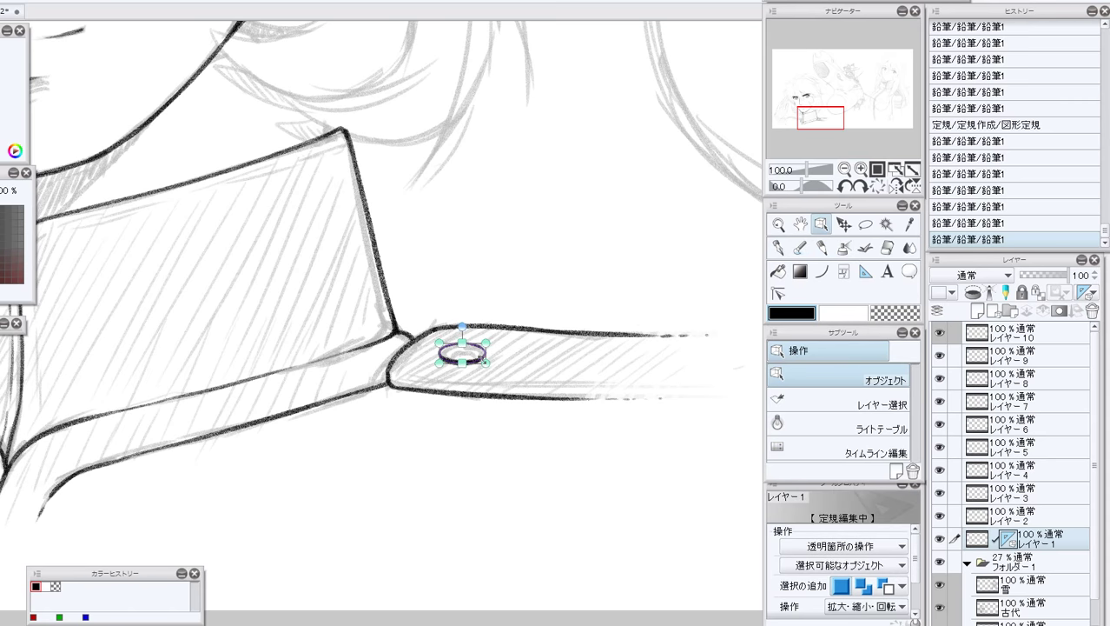
mouse_move(485, 362)
left_mouse_down()
mouse_move(446, 346)
mouse_move(481, 357)
left_mouse_up()
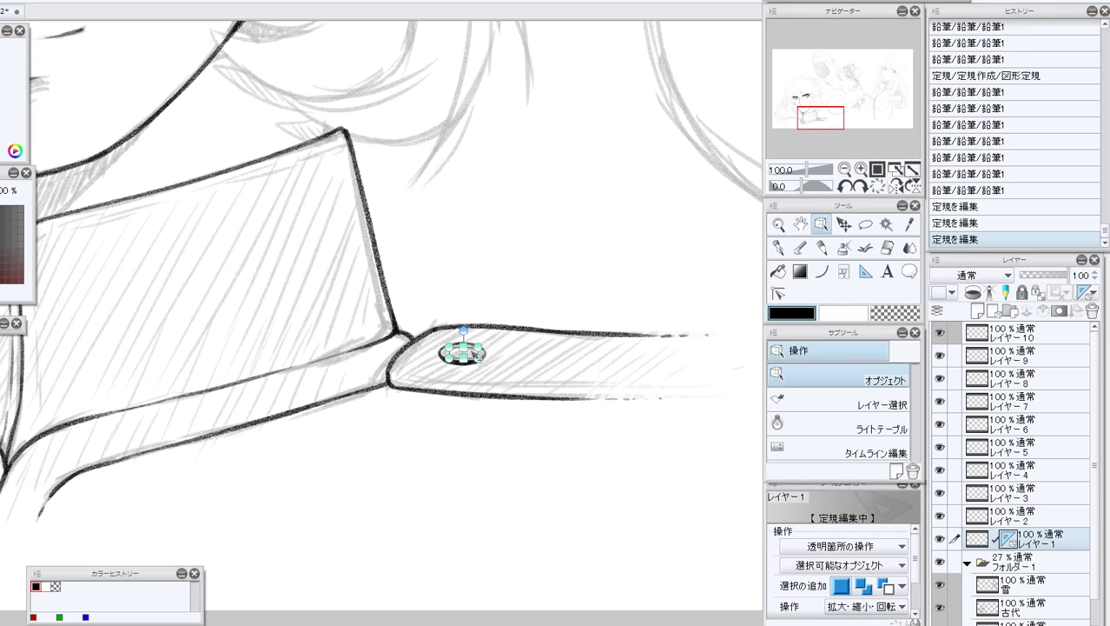
left_click_drag(476, 354, 479, 356)
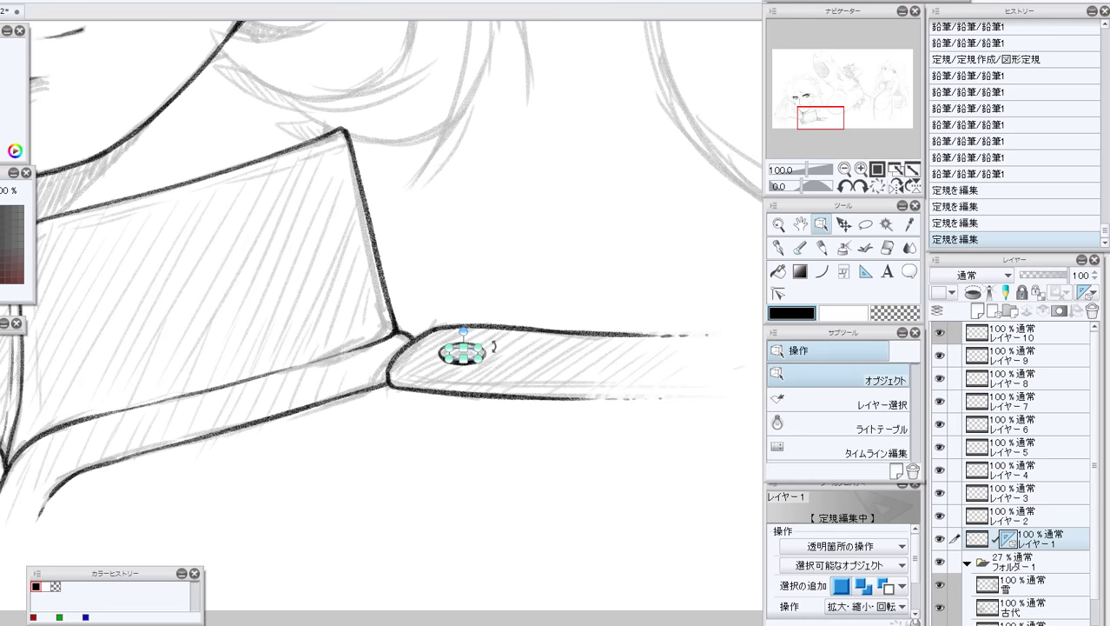
left_click(861, 169)
left_click(860, 168)
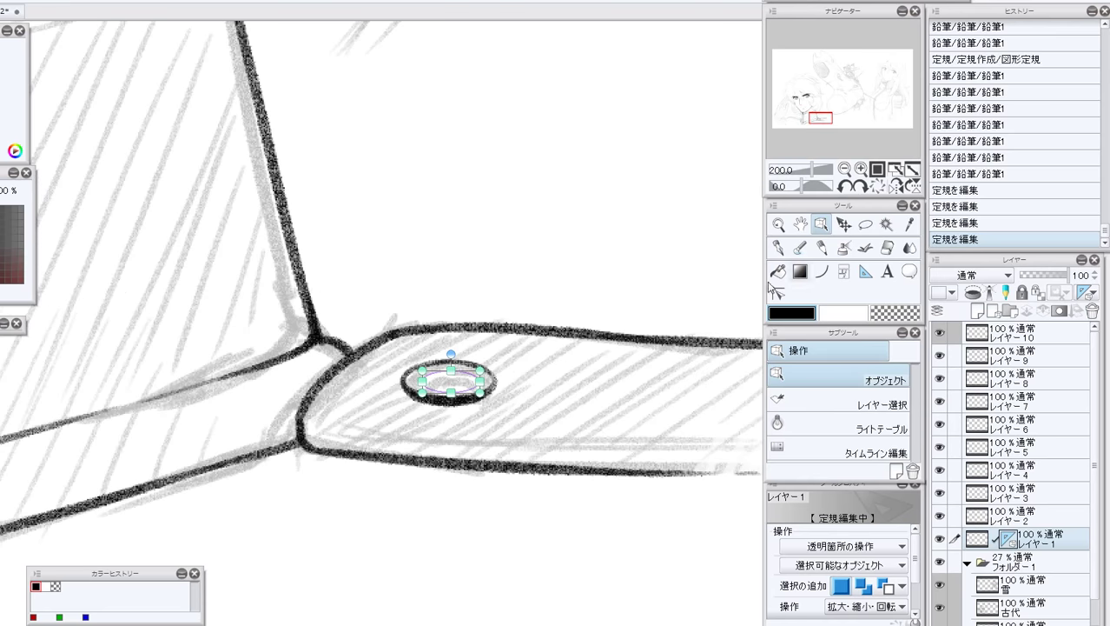
left_click(821, 247)
left_click(821, 224)
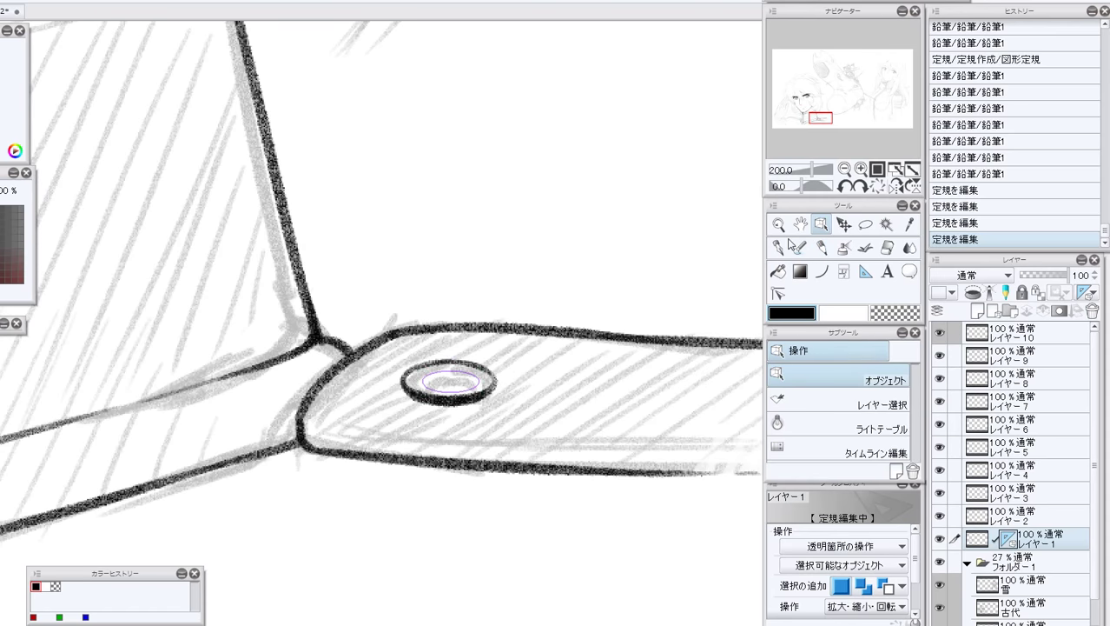
left_click(466, 393)
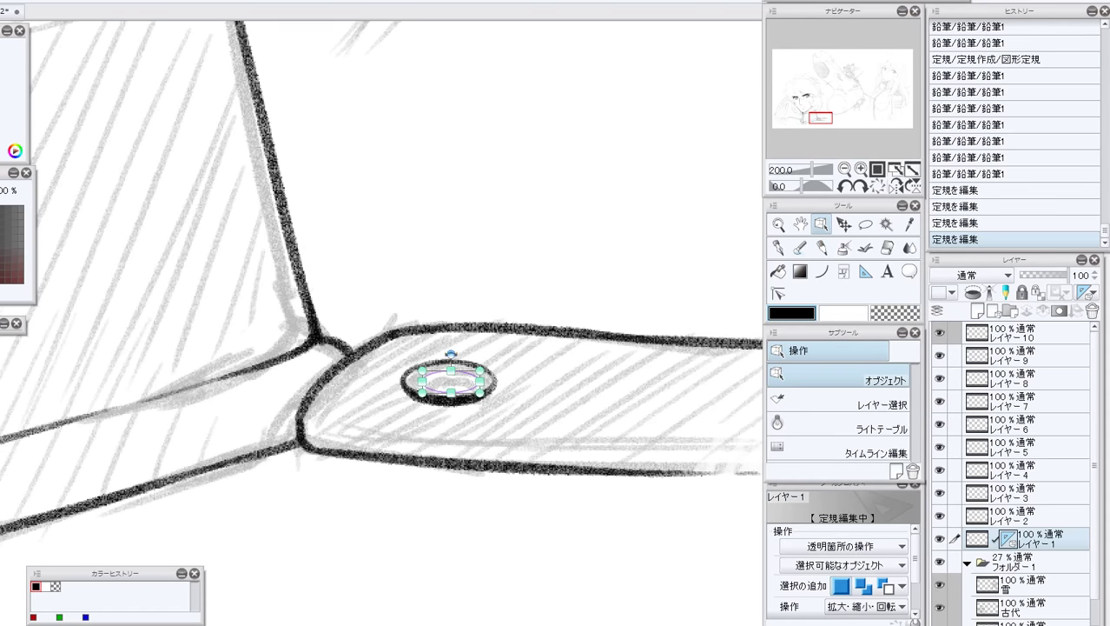
left_click(456, 381)
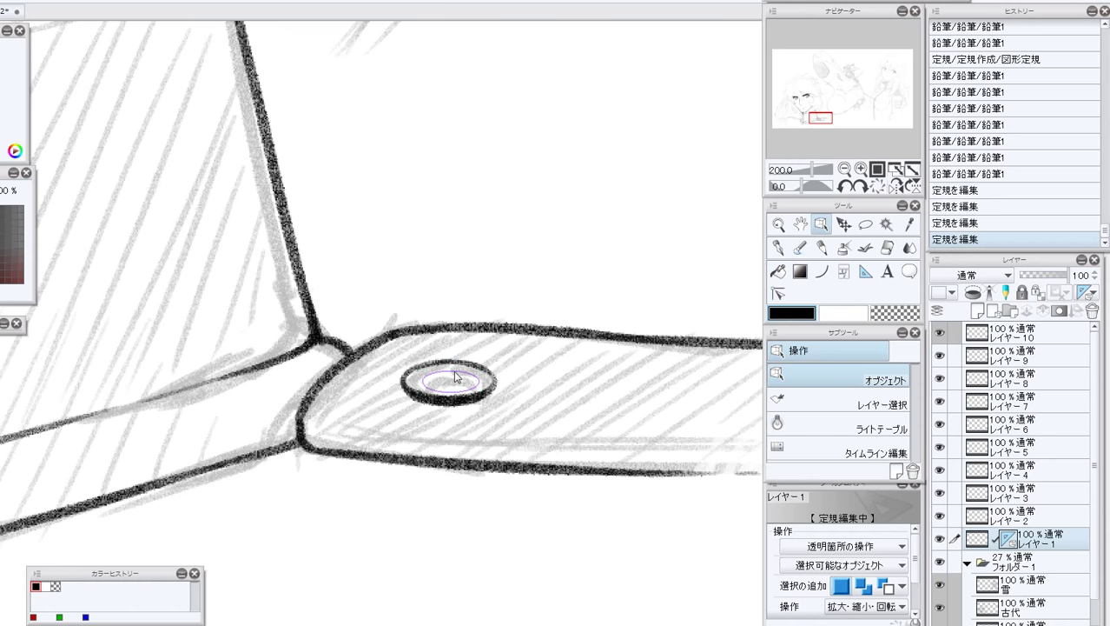
left_click(456, 375)
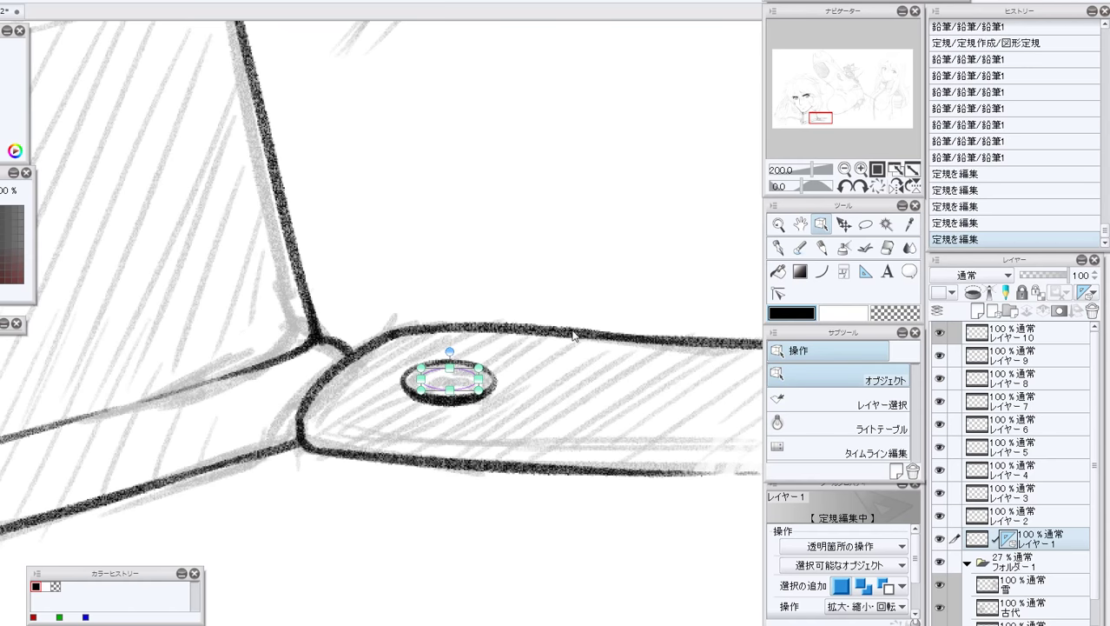
Trace the smaller ellipse in pencil as the button's inner ring and delete the rulers from レイヤー1.
left_click(821, 248)
mouse_move(466, 385)
left_mouse_down()
mouse_move(440, 389)
mouse_move(428, 379)
mouse_move(443, 371)
mouse_move(428, 376)
mouse_move(478, 384)
mouse_move(423, 376)
mouse_move(459, 371)
mouse_move(424, 380)
mouse_move(469, 385)
mouse_move(461, 389)
mouse_move(486, 369)
left_mouse_up()
left_click(966, 223)
left_click_drag(429, 396, 459, 374)
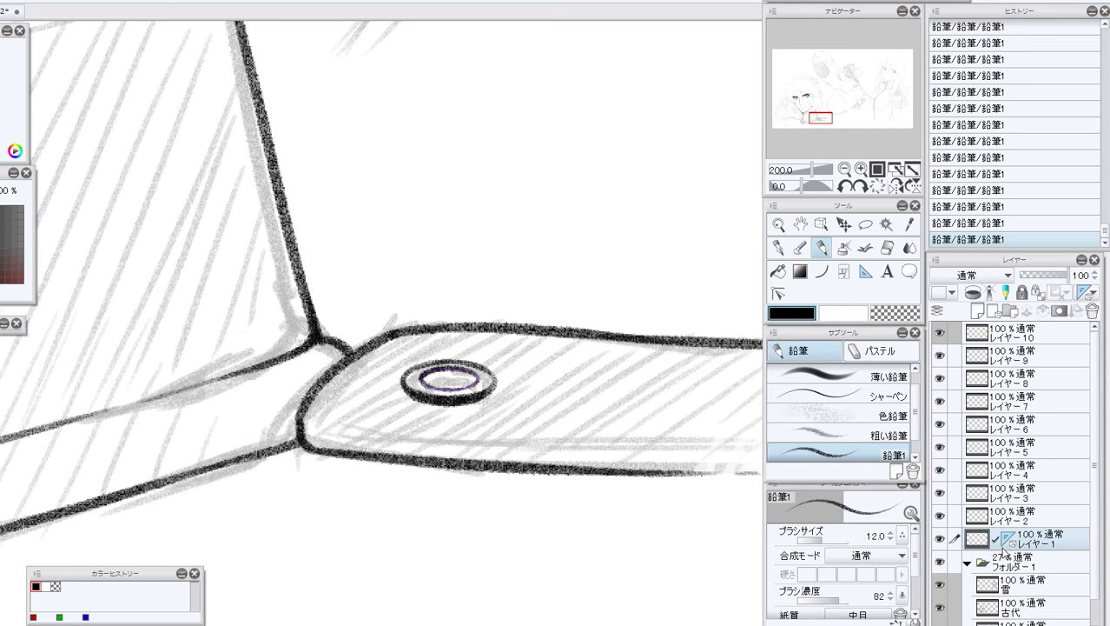
left_click_drag(1006, 545, 1094, 311)
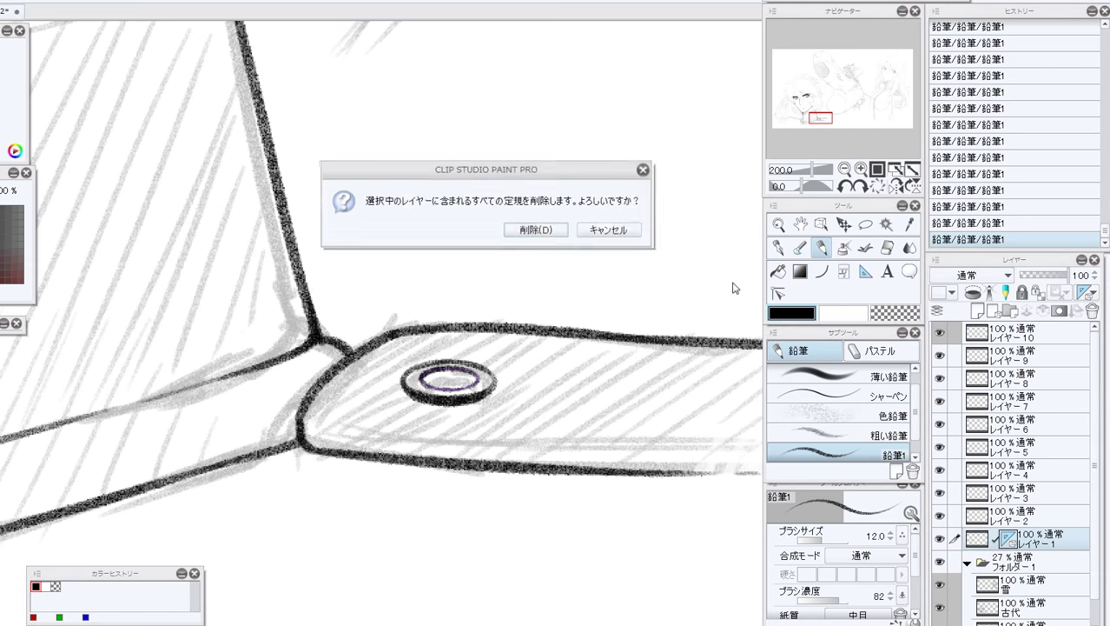
left_click(536, 229)
Ink the lower long edge of the shoulder strap on the saluting arm's side, from the shoulder tip to the collar.
left_click(845, 169)
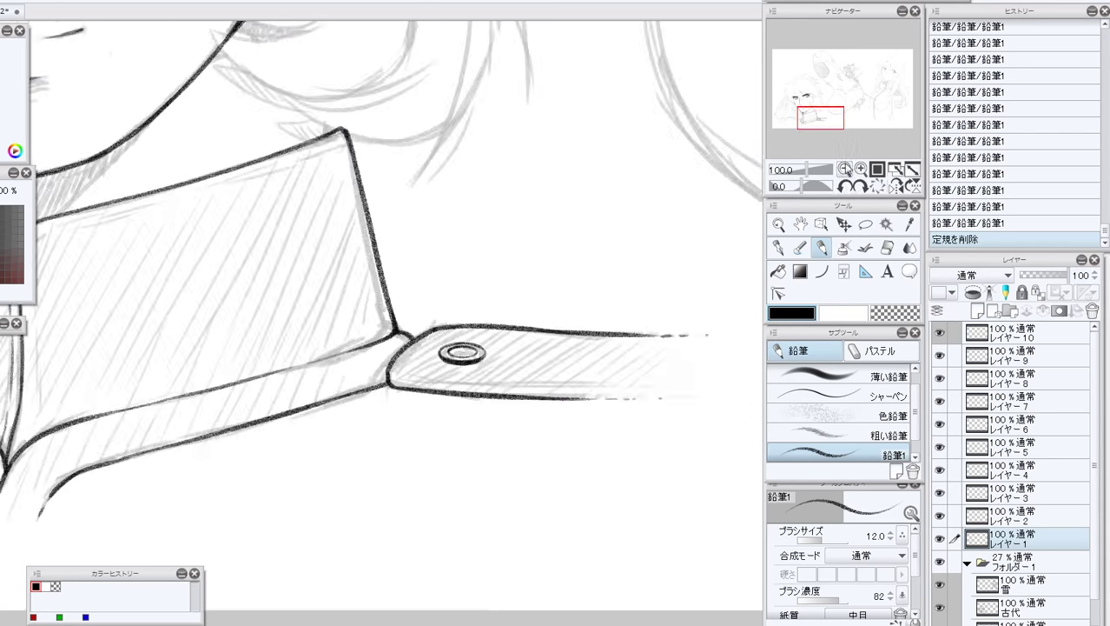
left_click(845, 169)
left_click(846, 169)
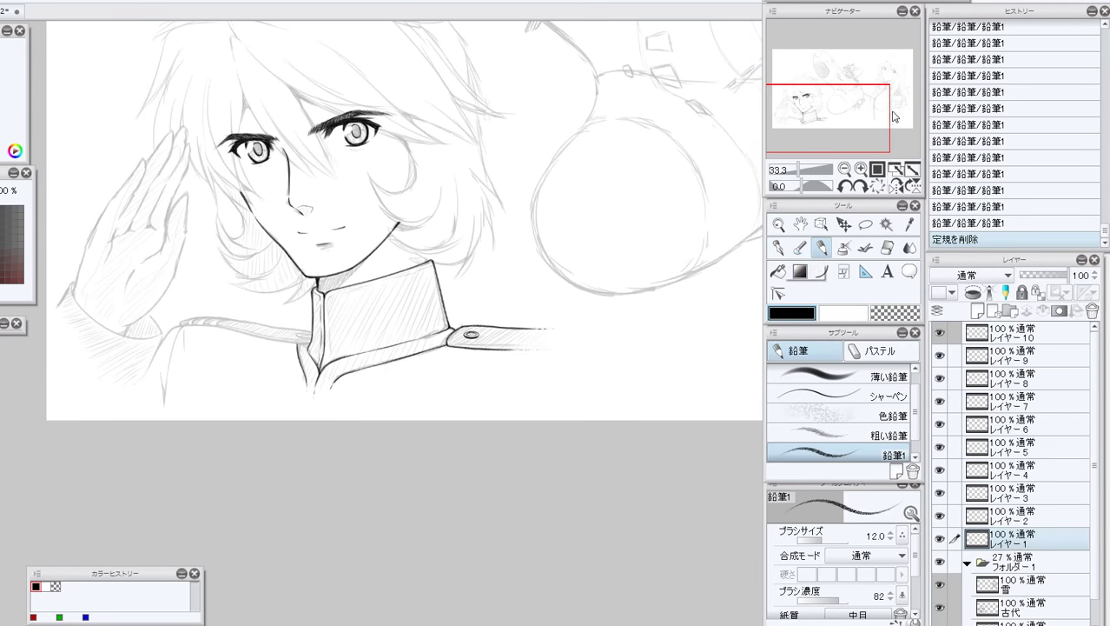
left_click_drag(868, 112, 851, 109)
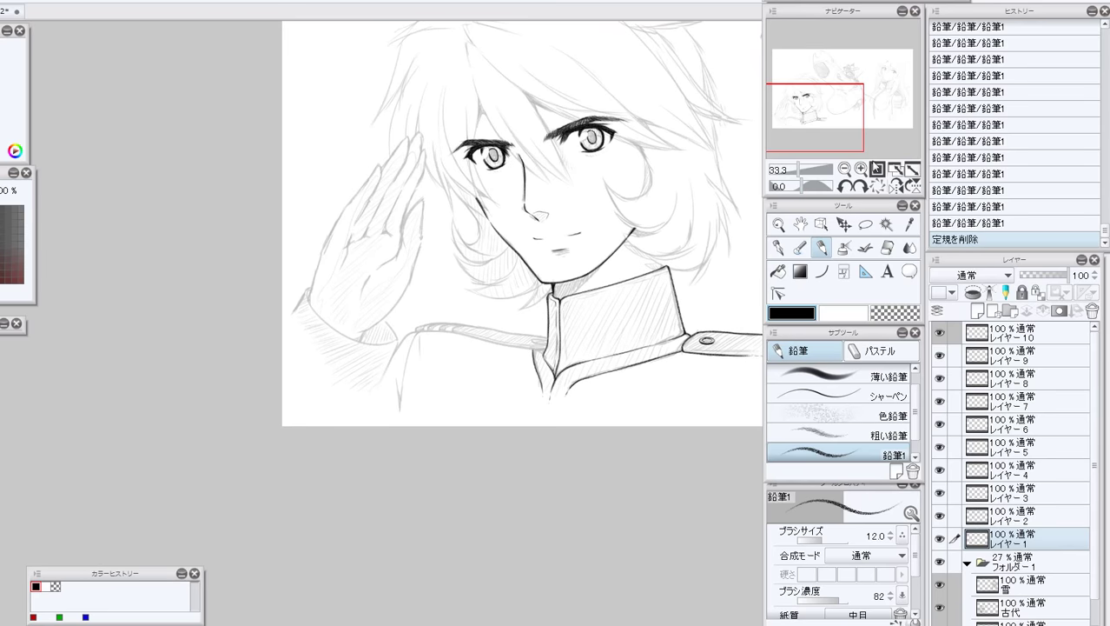
left_click(860, 168)
left_click(860, 169)
left_click_drag(796, 110, 800, 110)
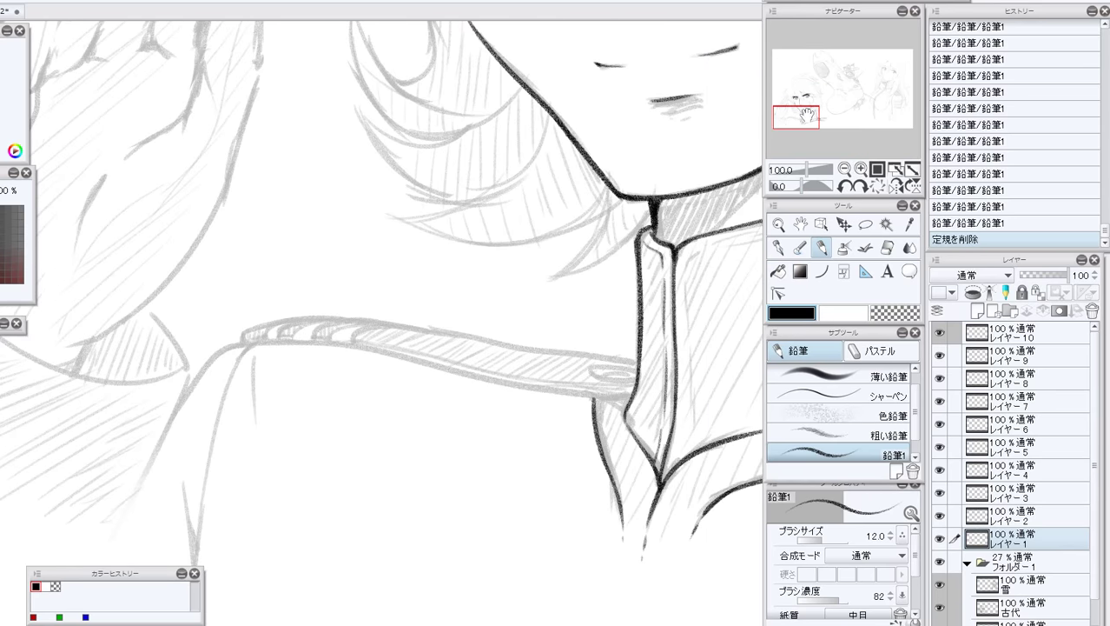
left_click(860, 186)
left_click(860, 186)
left_click(861, 186)
left_click(860, 186)
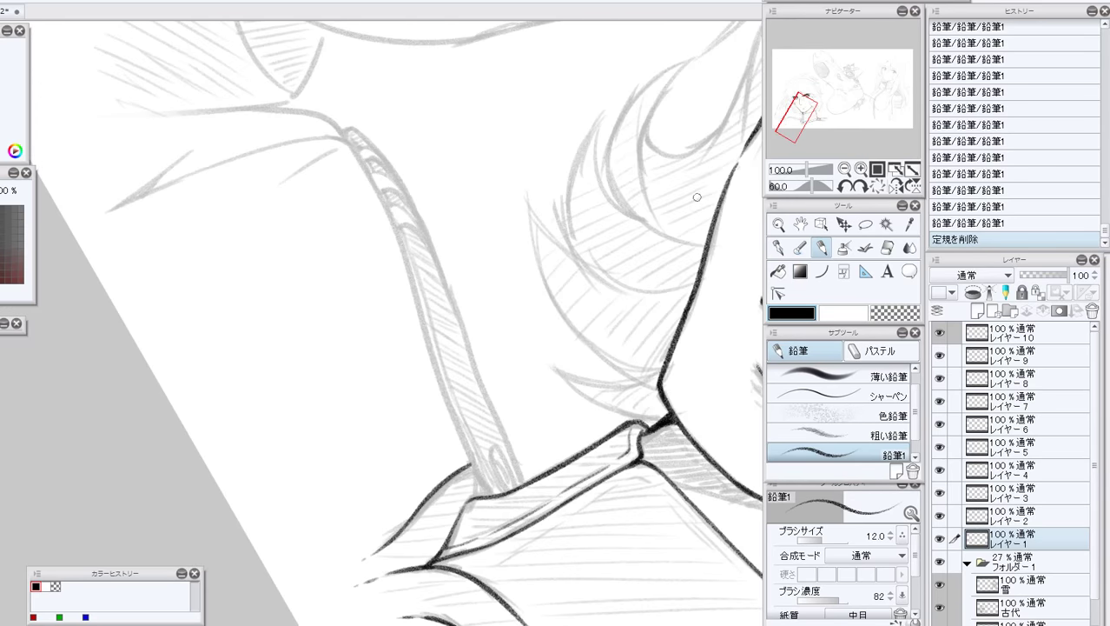
left_click(346, 132)
left_click(346, 134)
mouse_move(346, 134)
left_mouse_down()
mouse_move(398, 235)
mouse_move(472, 478)
left_mouse_up()
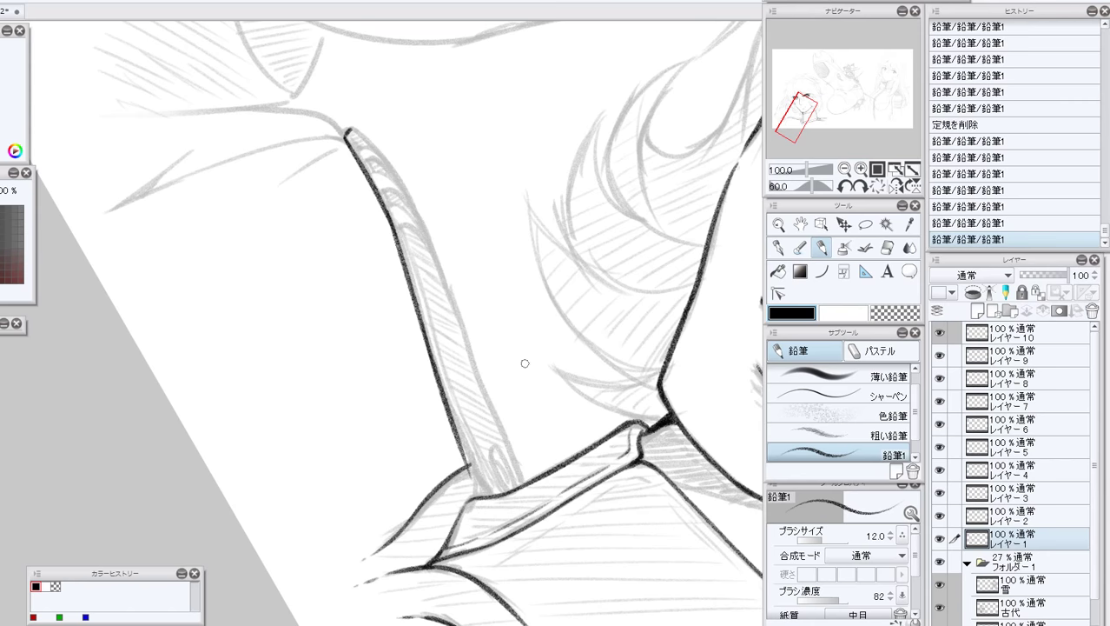
Redraw the collar-side part of the shoulder strap's lower edge, close it at the collar and ink the strap's upper long edge.
left_click(999, 223)
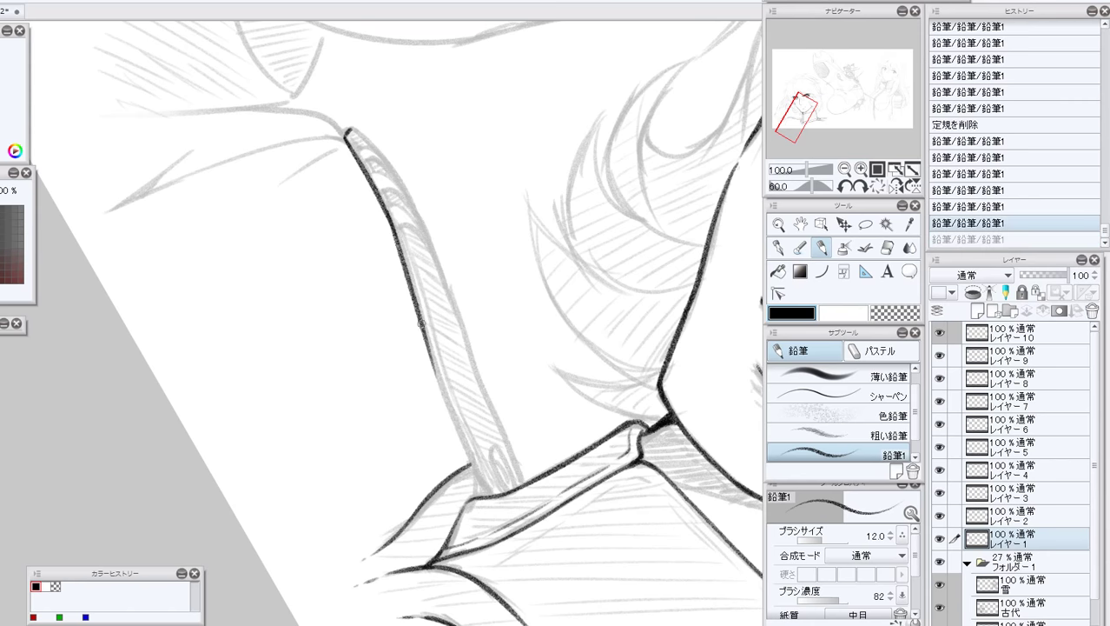
left_click_drag(419, 319, 478, 493)
key("ctrl+z")
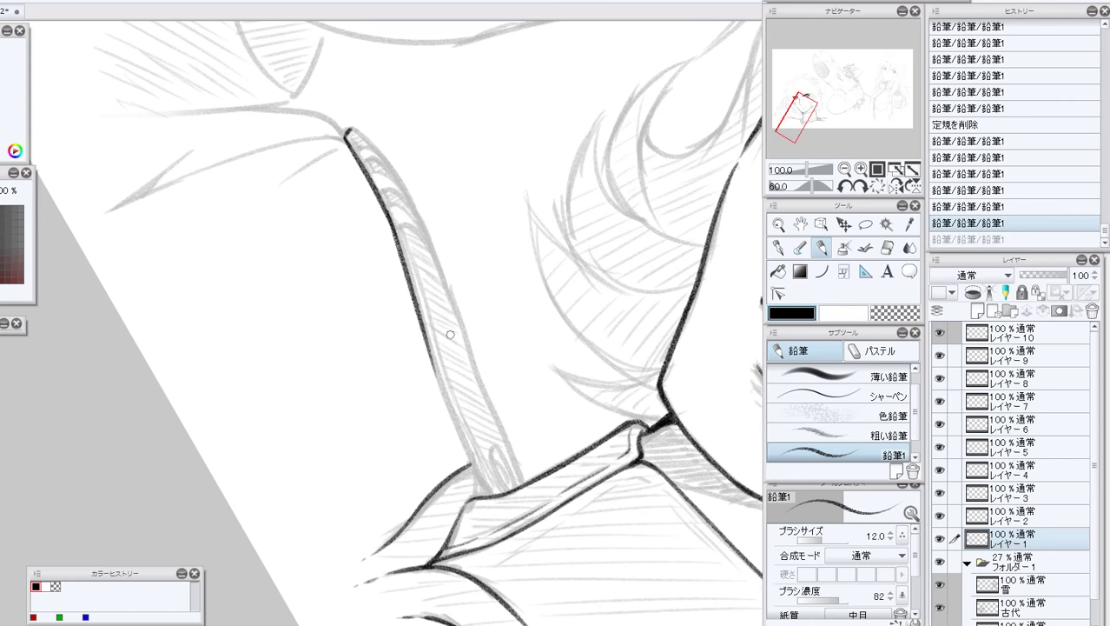
left_click_drag(423, 329, 477, 479)
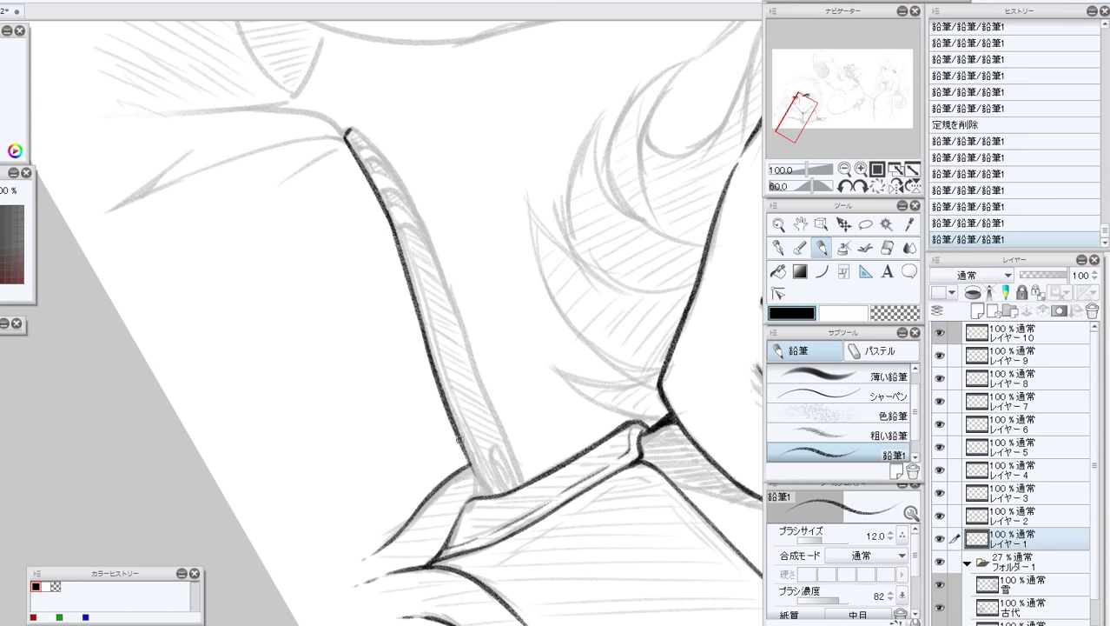
left_click_drag(459, 440, 490, 493)
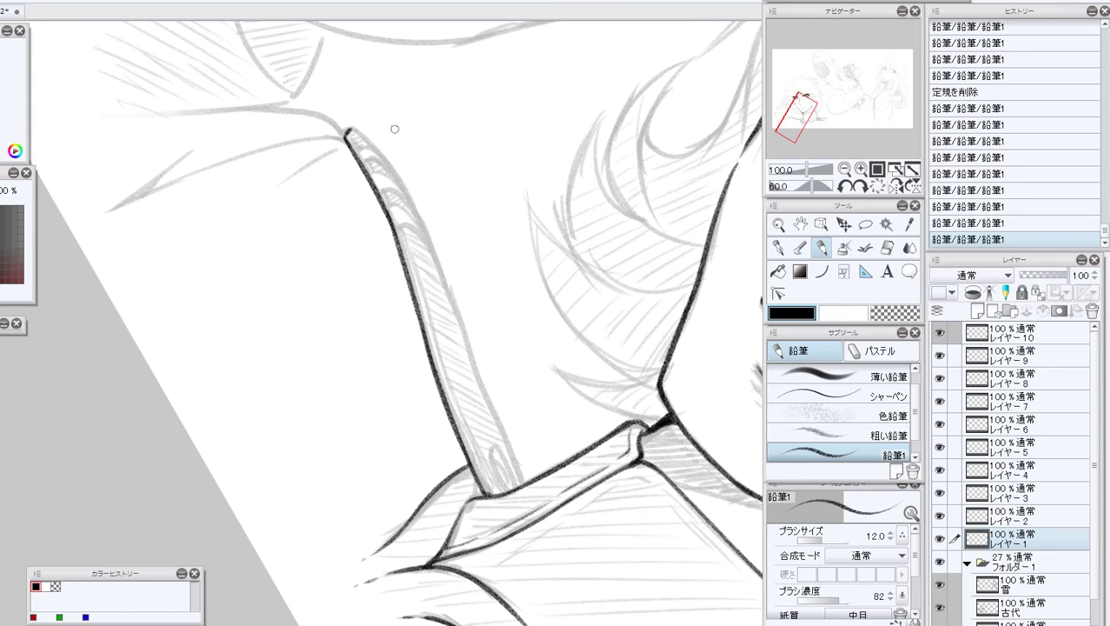
mouse_move(355, 128)
left_mouse_down()
mouse_move(406, 189)
mouse_move(402, 205)
mouse_move(403, 176)
mouse_move(461, 356)
mouse_move(438, 265)
mouse_move(520, 483)
left_mouse_up()
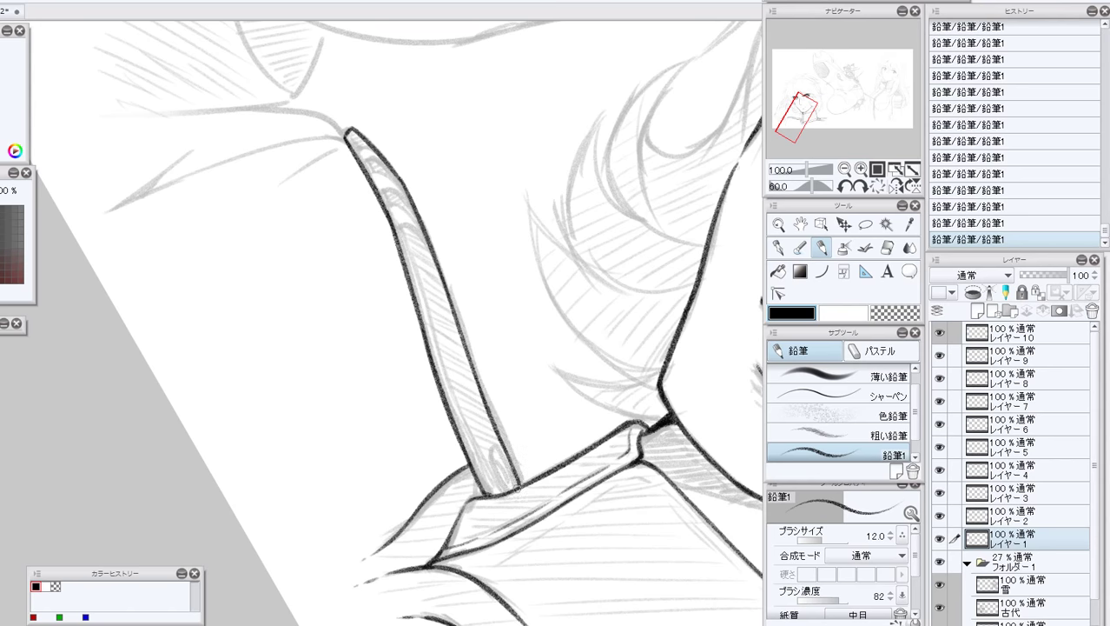
left_click(875, 186)
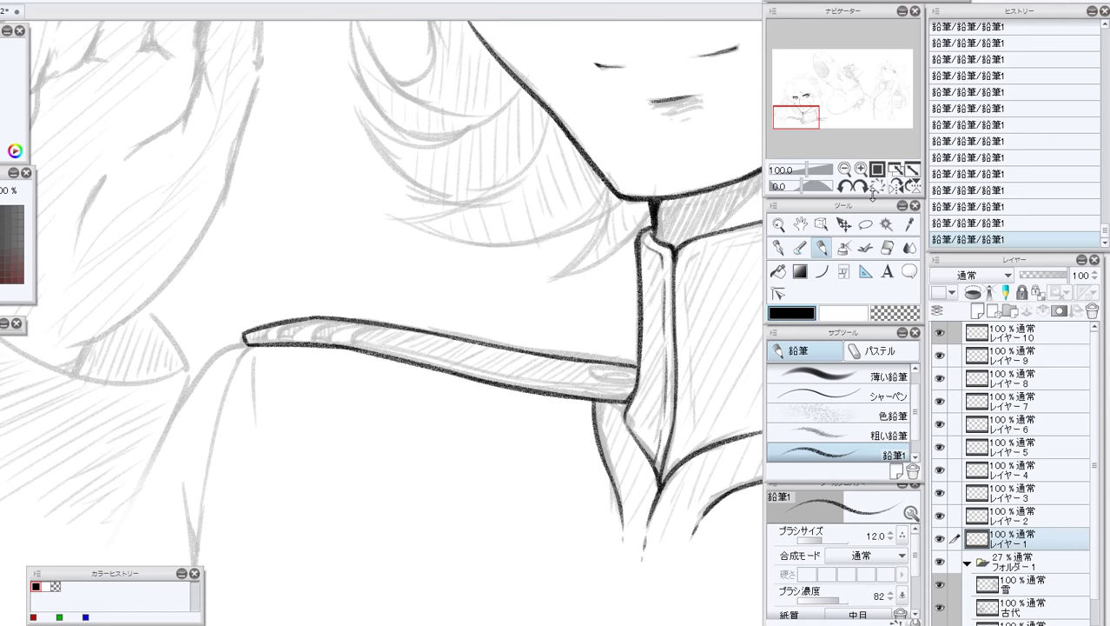
Create an ellipse figure ruler and fit it over the sketched button at the collar end of the newly inked strap.
left_click_drag(798, 113, 833, 122)
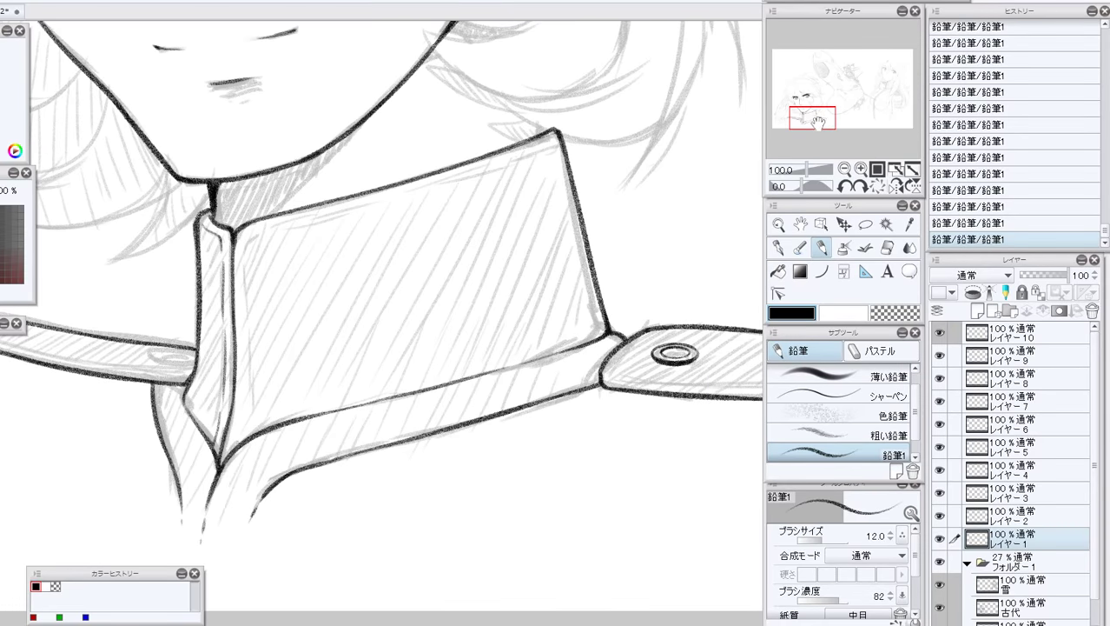
left_click(865, 272)
left_click_drag(676, 353, 169, 365)
key("o")
left_click(180, 359)
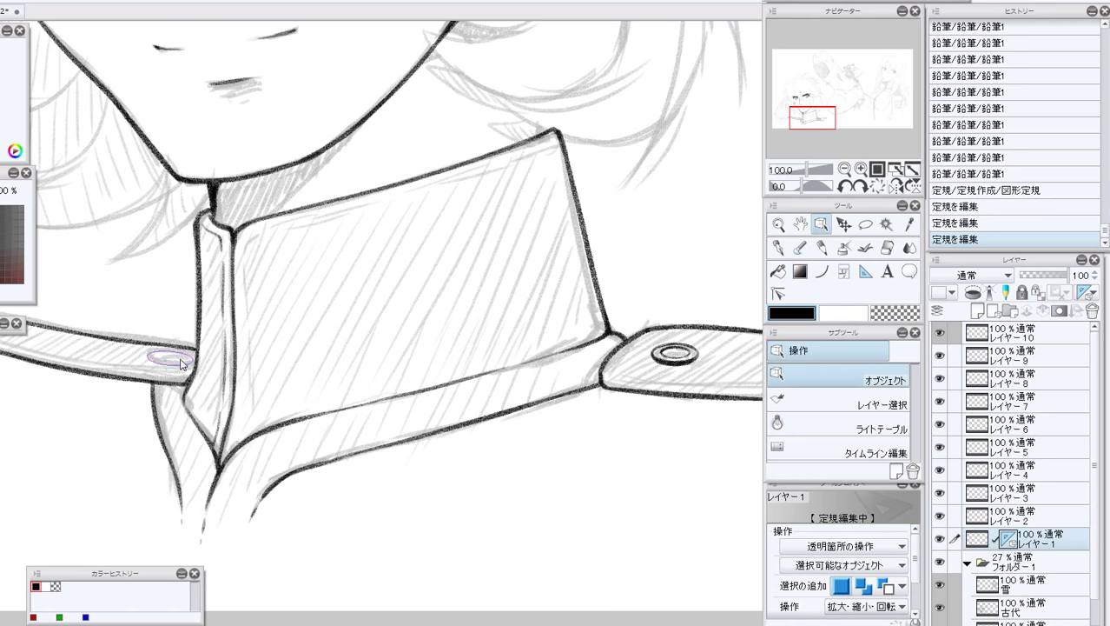
left_click(181, 369)
mouse_move(179, 364)
left_mouse_down()
mouse_move(179, 381)
mouse_move(186, 367)
left_mouse_up()
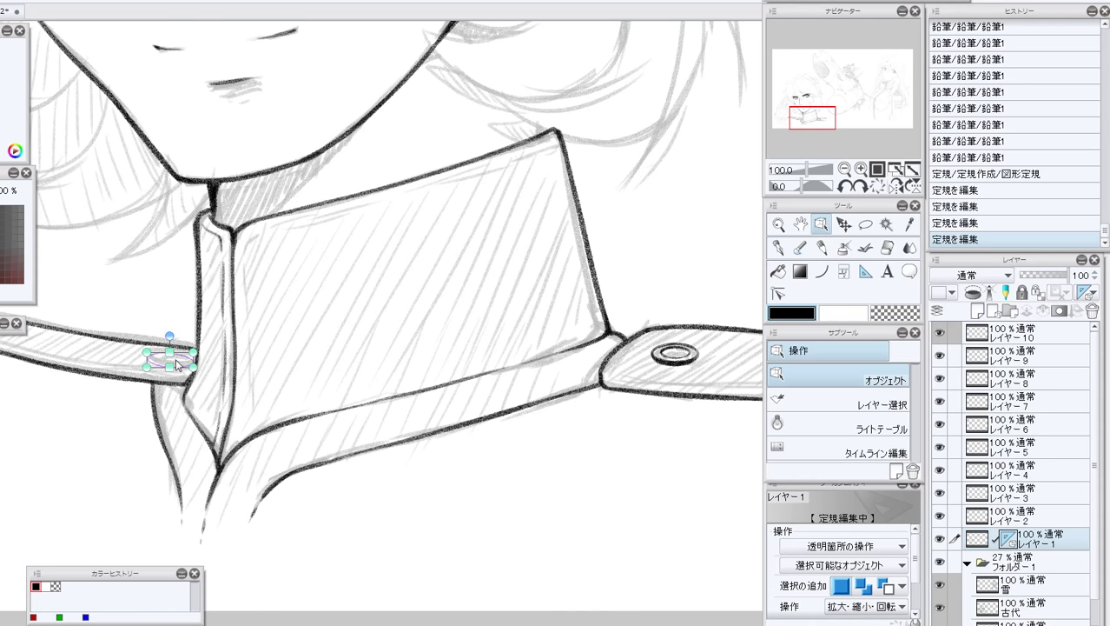
left_click(180, 366)
left_click_drag(170, 357, 163, 351)
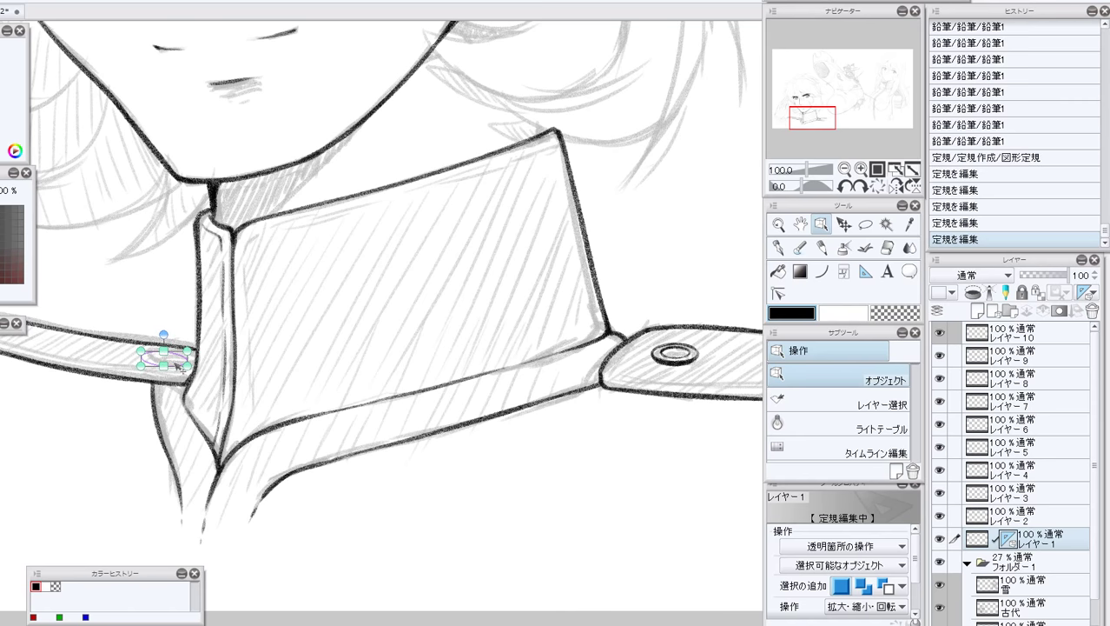
Trace the ellipse ruler in black pencil as the outer ring of the strap's button.
left_click(821, 247)
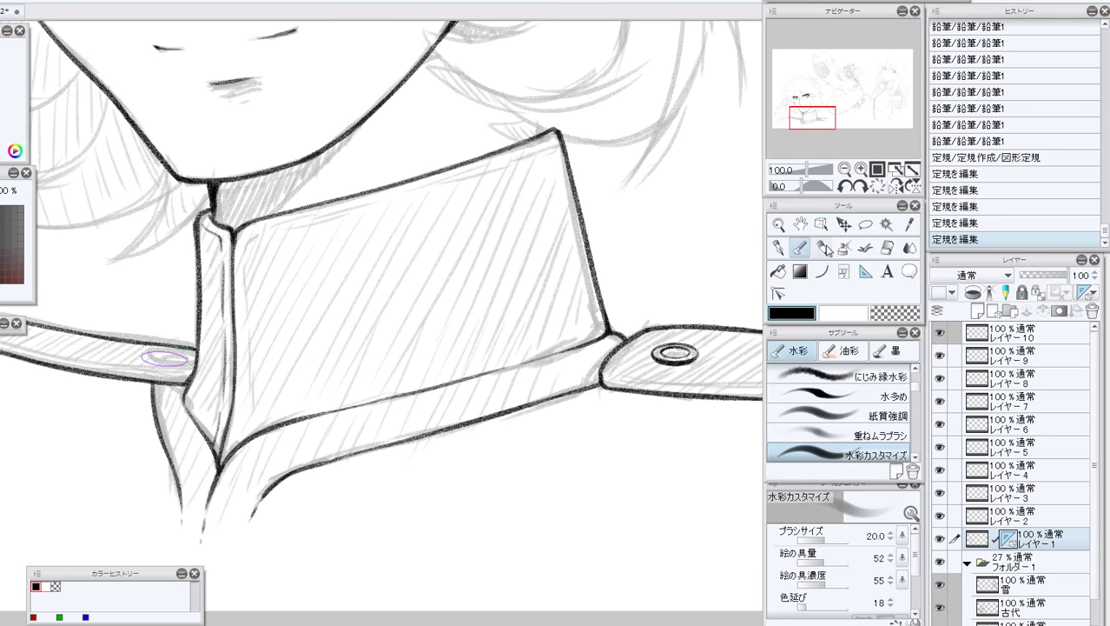
left_click_drag(821, 121, 812, 119)
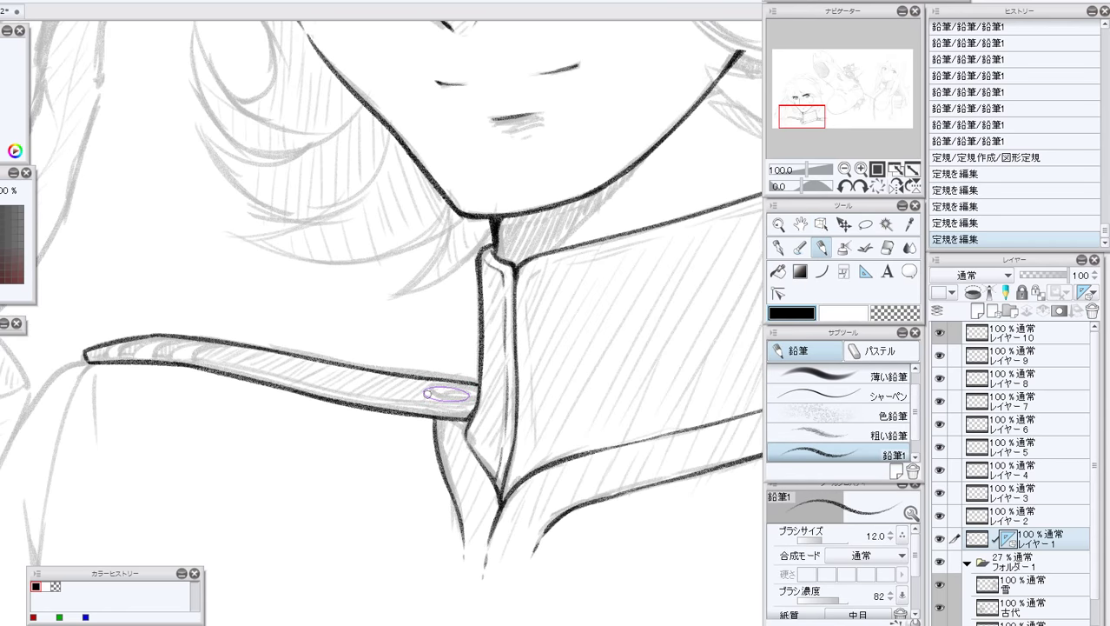
mouse_move(434, 387)
left_mouse_down()
mouse_move(458, 401)
mouse_move(423, 388)
mouse_move(438, 389)
left_mouse_up()
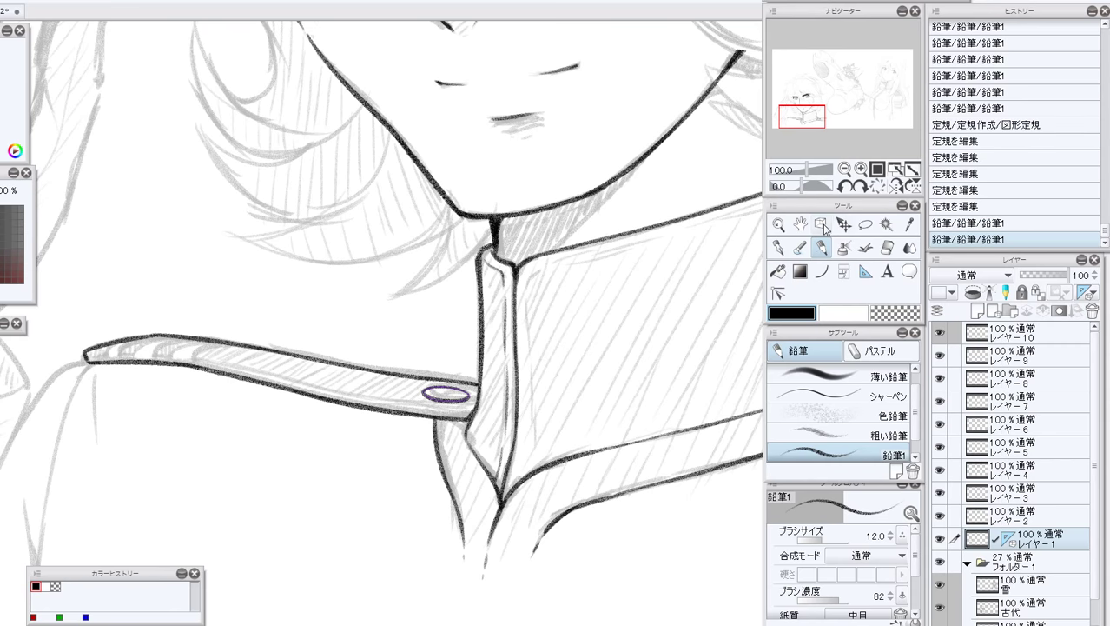
Shrink the ellipse ruler and centre it inside the outer ring of the button on the saluting arm's side.
left_click(821, 226)
left_click(464, 396)
left_click_drag(466, 398, 460, 396)
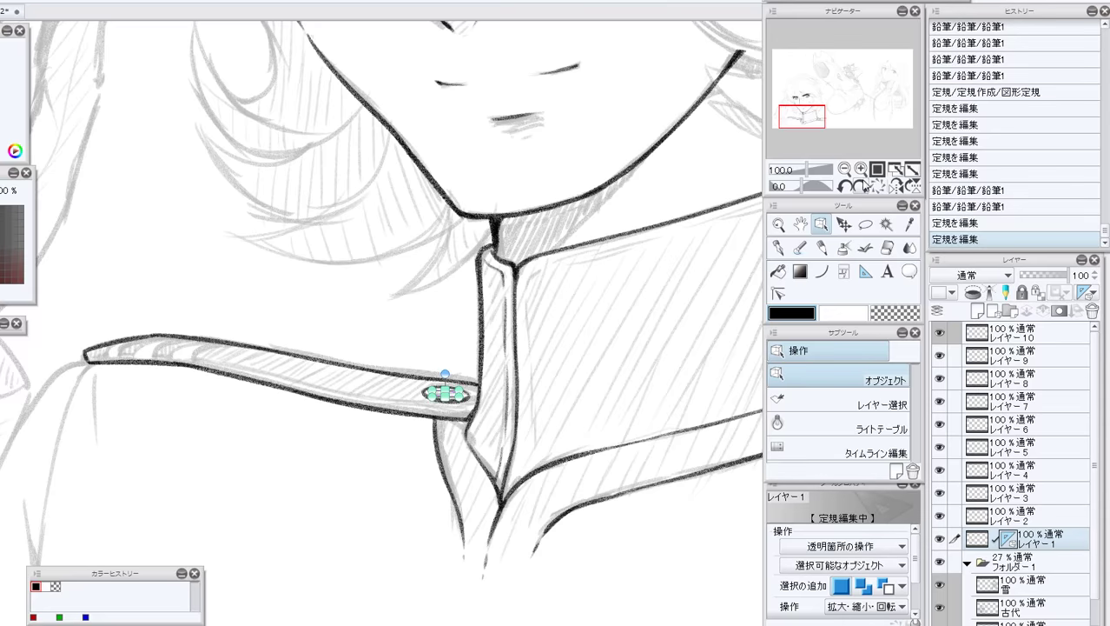
left_click(860, 169)
left_click_drag(804, 117, 808, 120)
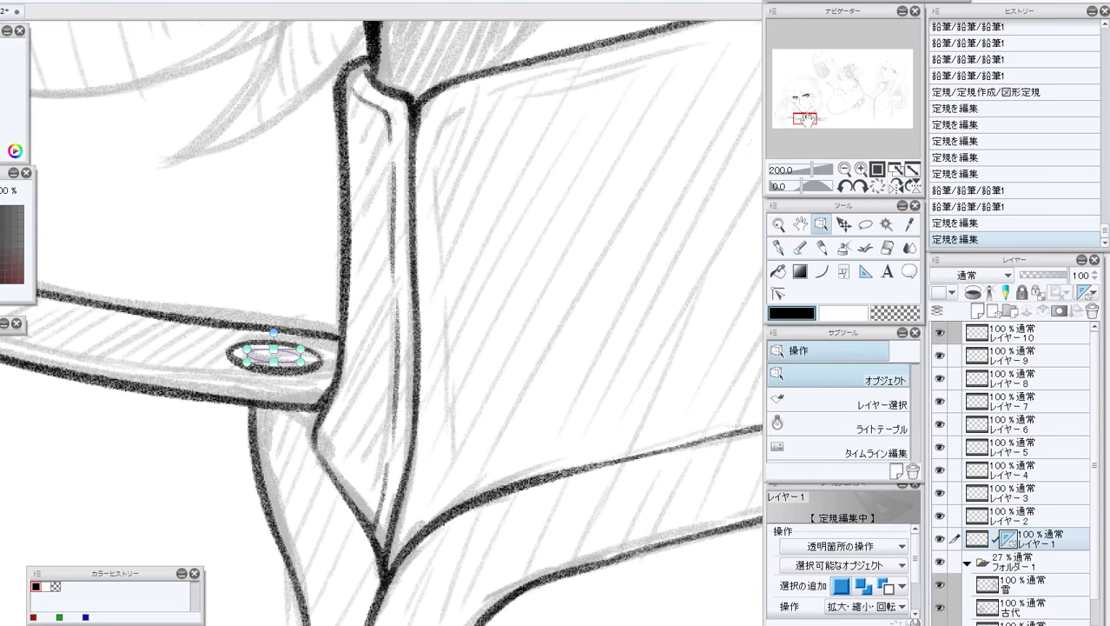
left_click(286, 358)
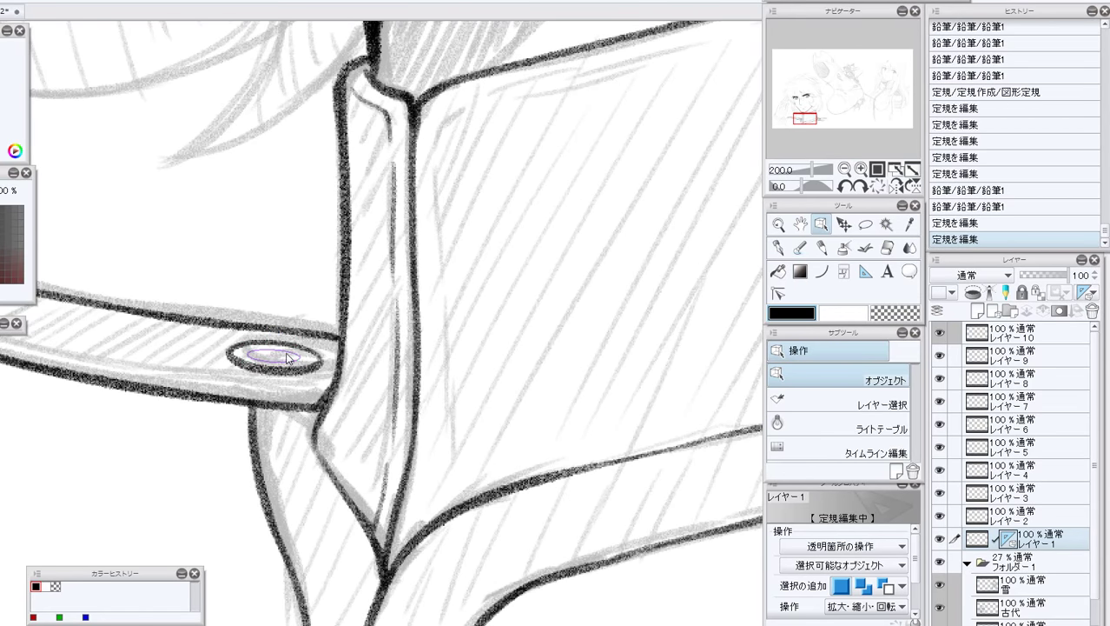
left_click(289, 354)
left_click_drag(292, 351, 295, 352)
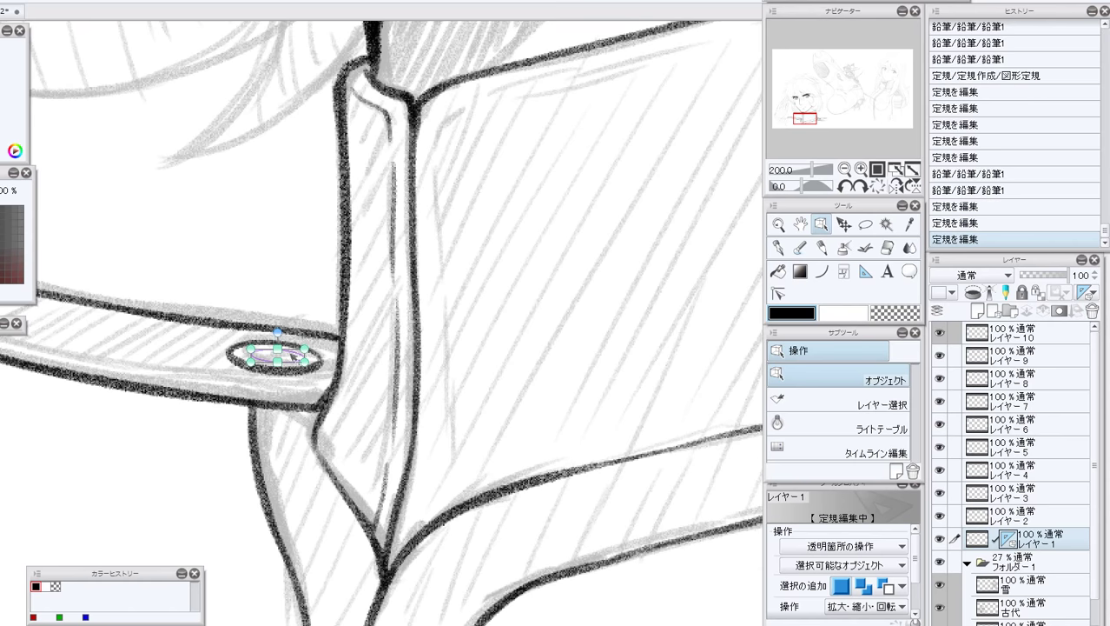
Trace the reduced ellipse in pencil as the button's inner ring and delete the ruler from レイヤー1.
left_click(821, 247)
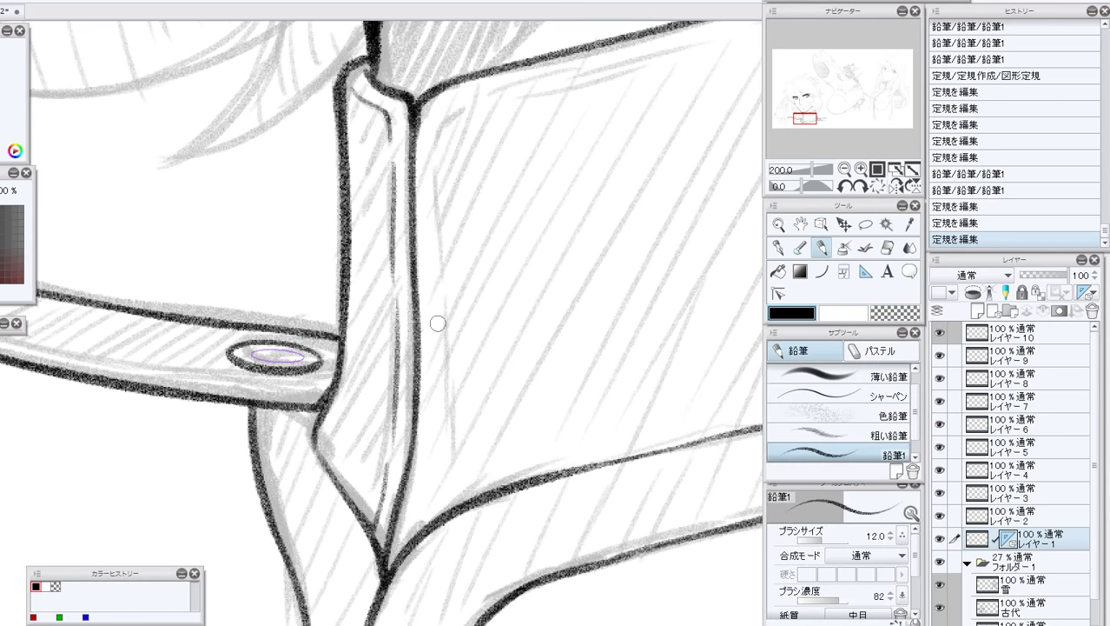
left_click_drag(250, 351, 302, 357)
mouse_move(261, 351)
left_mouse_down()
mouse_move(297, 357)
mouse_move(261, 365)
mouse_move(300, 363)
mouse_move(299, 351)
left_mouse_up()
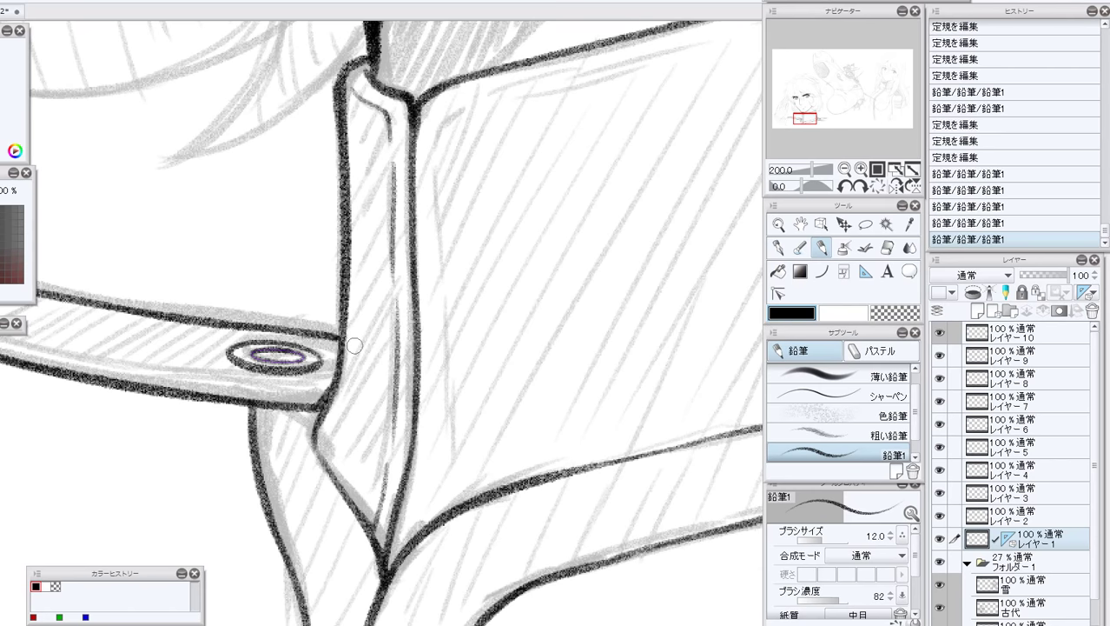
left_click_drag(1008, 540, 1092, 310)
left_click(533, 231)
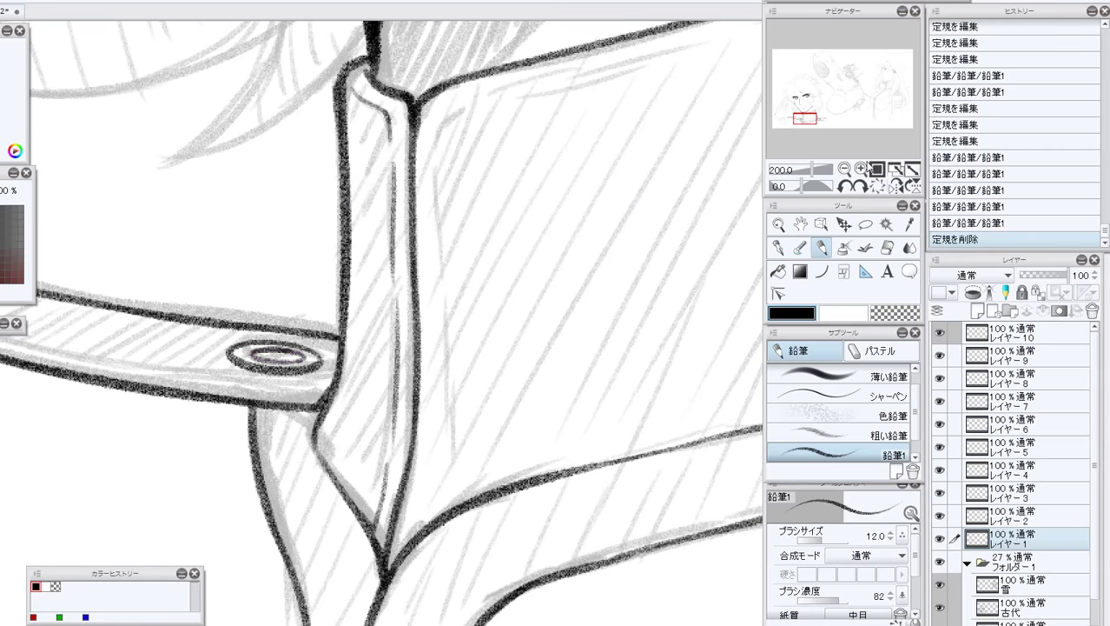
Ink the first curved stripe across the shoulder strap, the one farthest from the shoulder tip.
left_click(843, 169)
left_click_drag(818, 117, 794, 120)
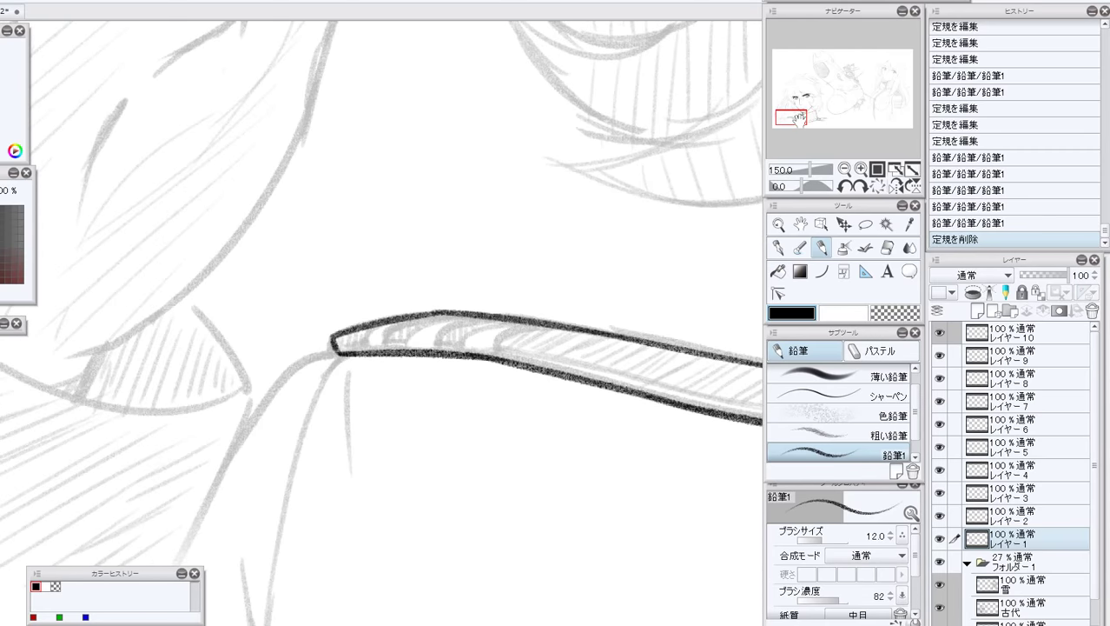
left_click(845, 186)
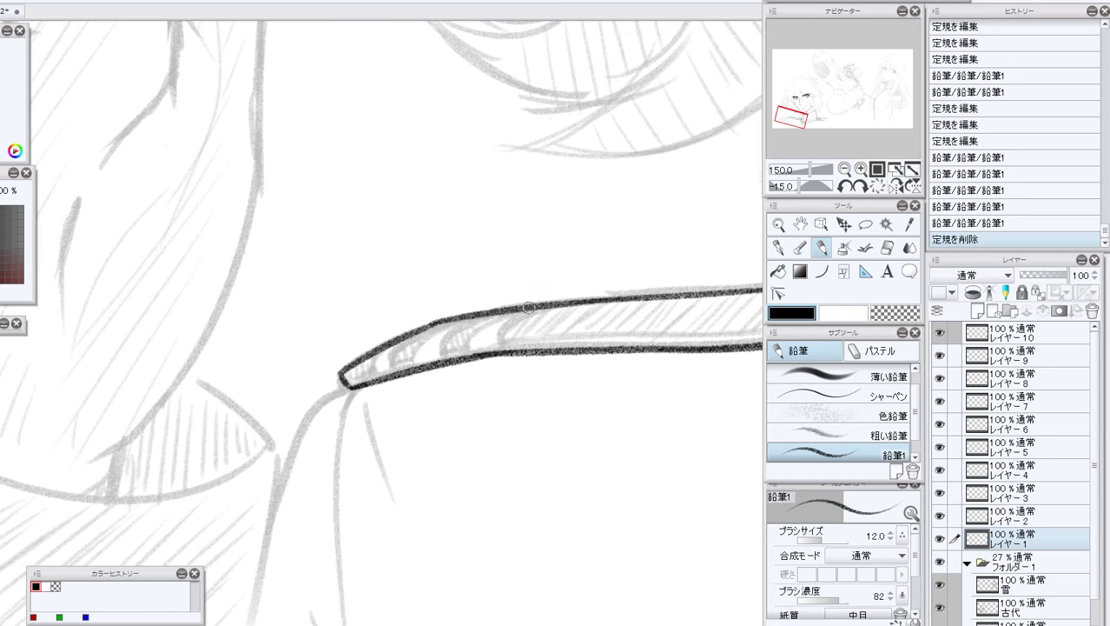
left_click(501, 344)
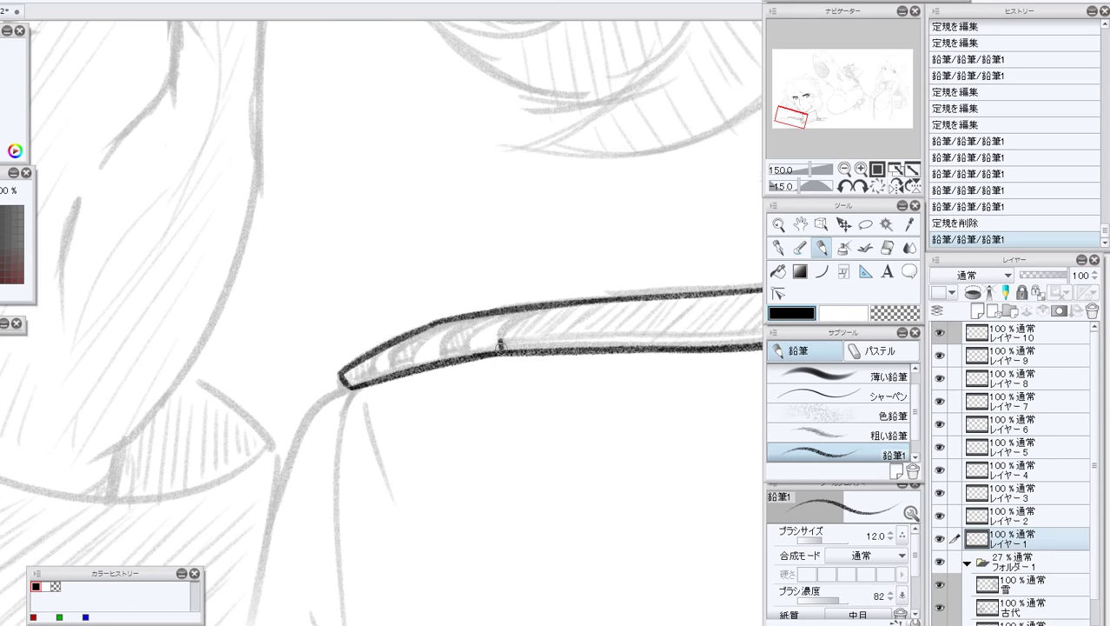
left_click(502, 342)
left_click(501, 340)
left_click_drag(500, 339, 540, 306)
Ink the second and third curved stripes across the strap, spaced evenly toward the shoulder tip.
left_click(876, 186)
left_click(847, 171)
left_click(846, 171)
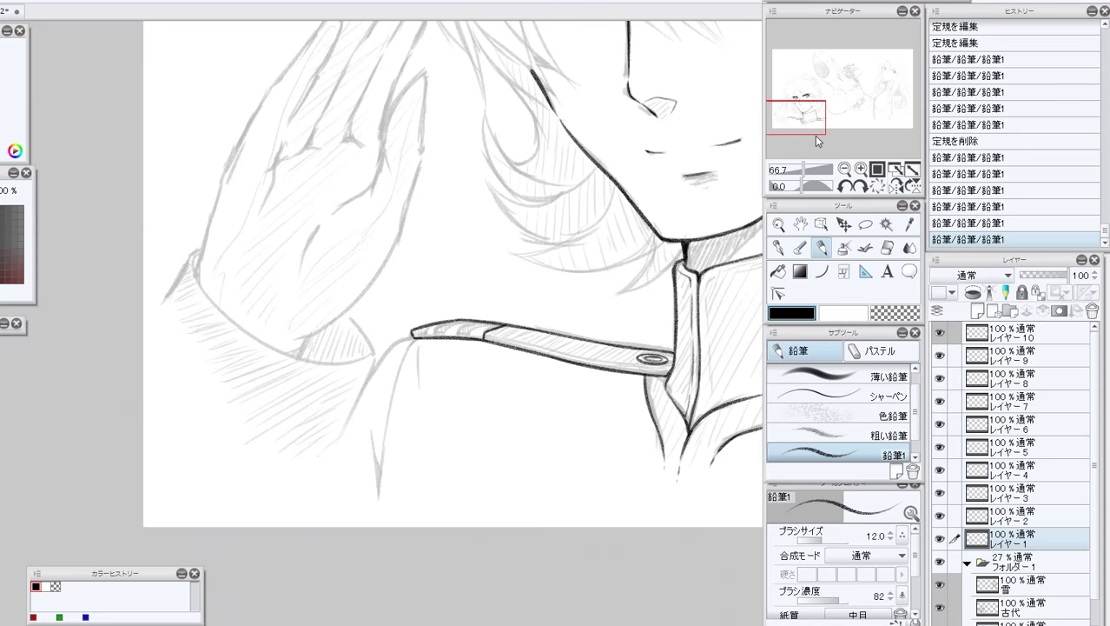
mouse_move(806, 122)
left_mouse_down()
mouse_move(833, 121)
mouse_move(793, 118)
left_mouse_up()
left_click(861, 169)
left_click(860, 169)
left_click(860, 170)
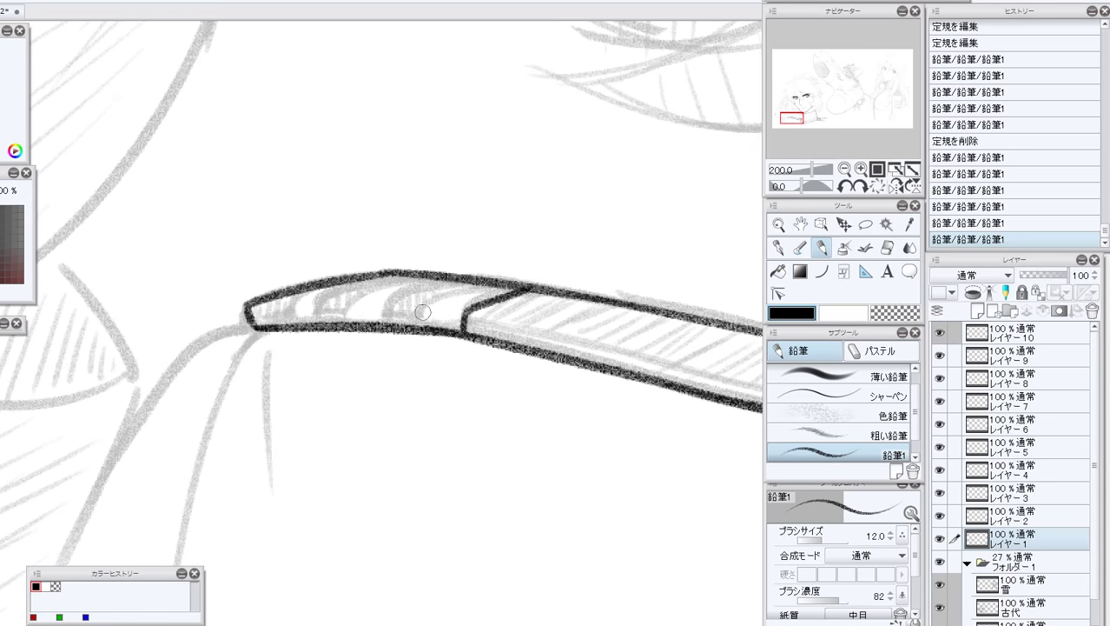
mouse_move(431, 306)
left_mouse_down()
mouse_move(429, 326)
mouse_move(435, 295)
mouse_move(487, 280)
mouse_move(541, 284)
left_mouse_up()
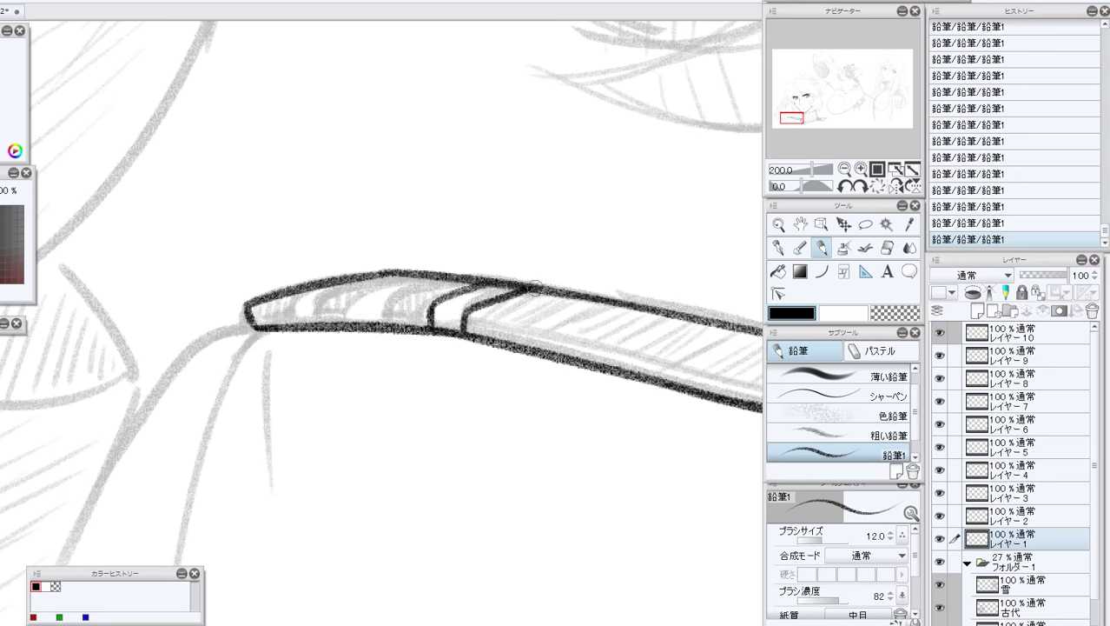
mouse_move(395, 308)
left_mouse_down()
mouse_move(395, 327)
mouse_move(401, 299)
mouse_move(456, 278)
left_mouse_up()
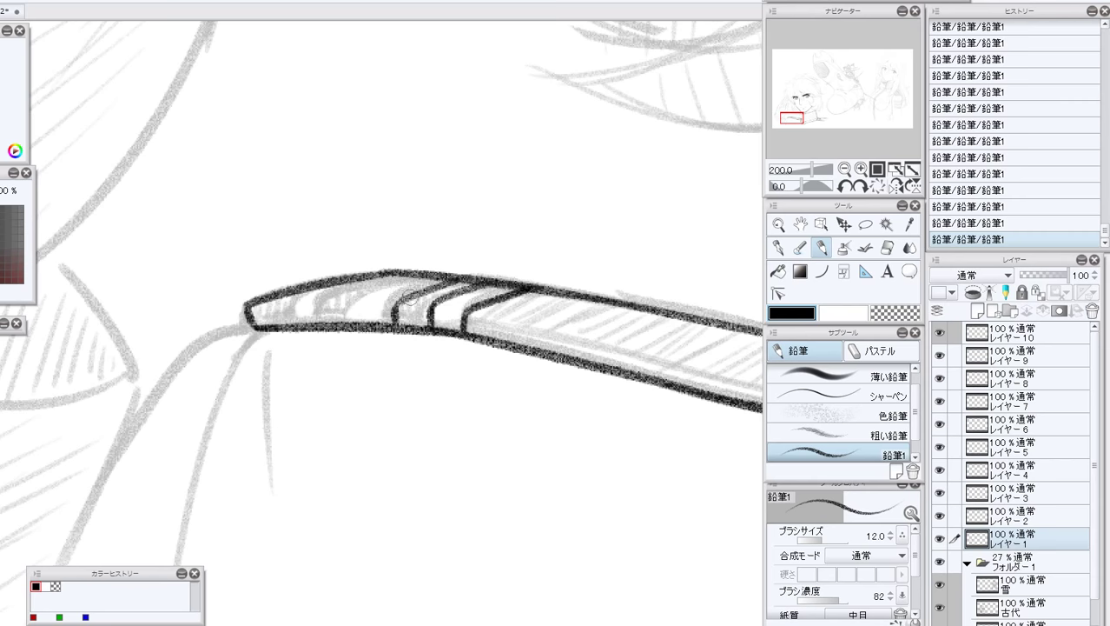
left_click_drag(394, 302, 461, 278)
Ink the fourth curved stripe on the strap, undoing and redrawing the stroke until it joins the upper edge smoothly.
mouse_move(364, 307)
left_mouse_down()
mouse_move(363, 324)
mouse_move(370, 292)
mouse_move(439, 274)
left_mouse_up()
left_click(956, 226)
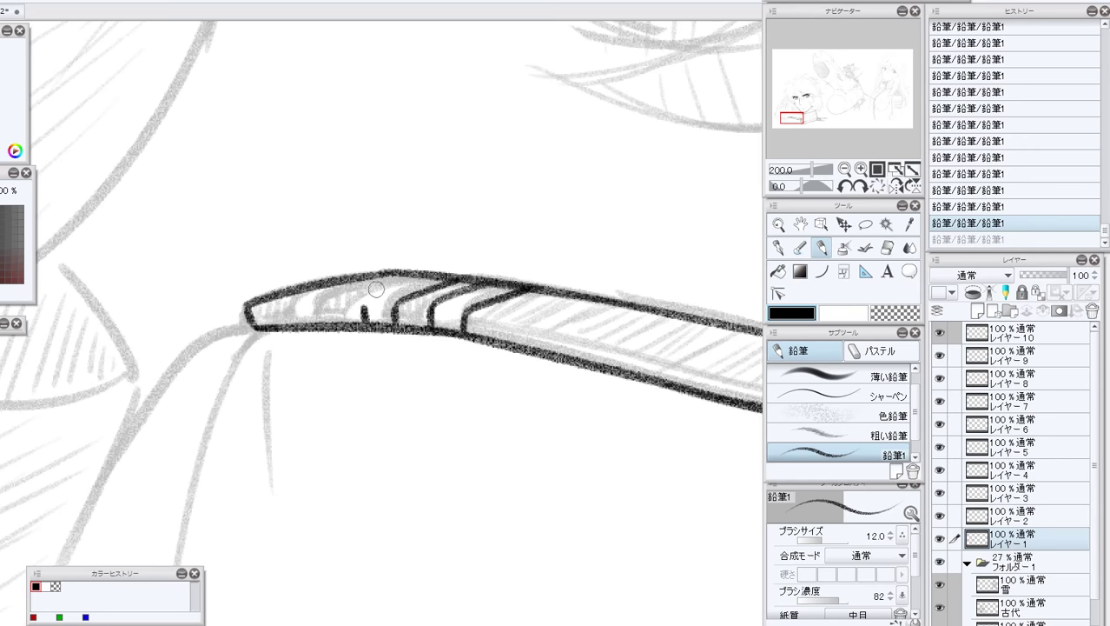
left_click_drag(362, 308, 438, 275)
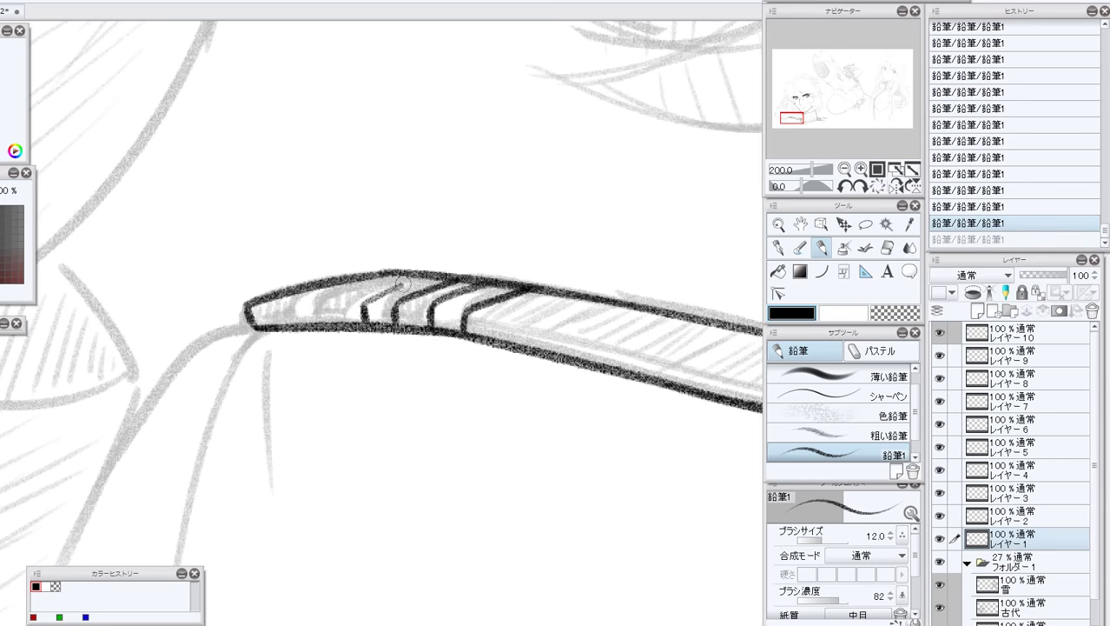
left_click(966, 222)
mouse_move(363, 303)
left_mouse_down()
mouse_move(364, 318)
mouse_move(427, 277)
left_mouse_up()
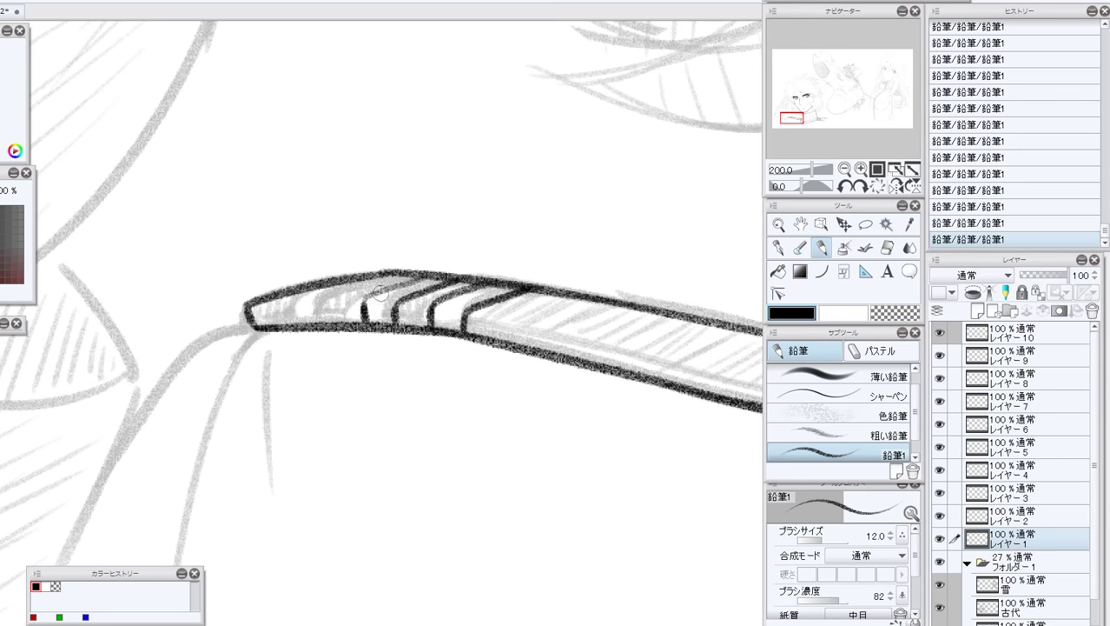
left_click_drag(364, 306, 431, 276)
Ink the last two curved stripes at the shoulder-tip end of the strap, from the lower edge to the upper edge.
mouse_move(335, 301)
left_mouse_down()
mouse_move(336, 323)
mouse_move(335, 304)
mouse_move(308, 323)
mouse_move(308, 302)
mouse_move(309, 323)
left_mouse_up()
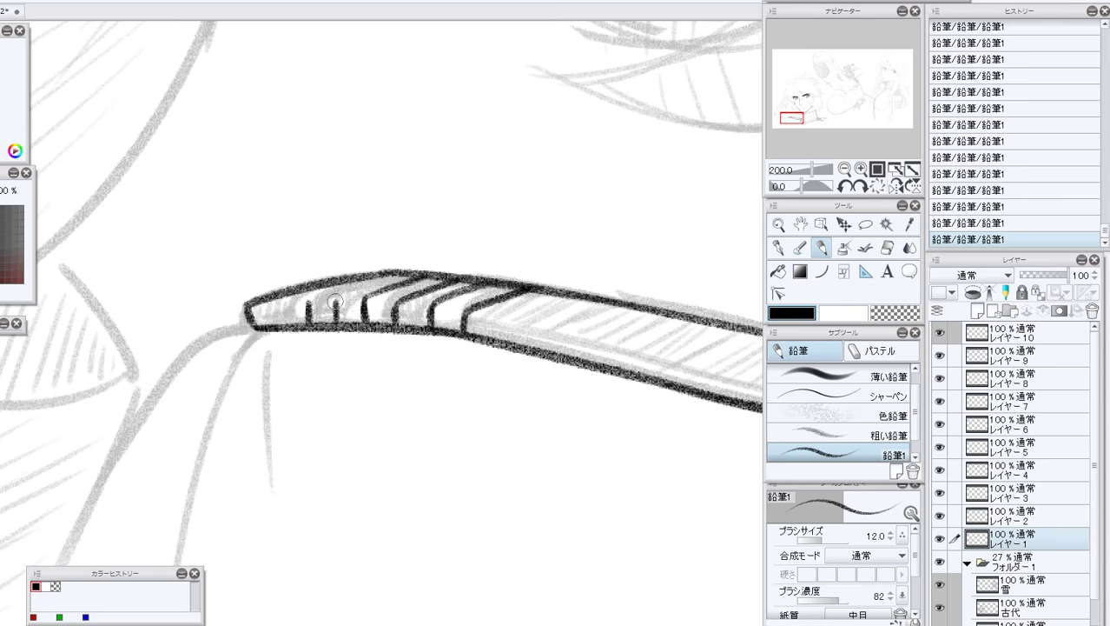
left_click(1008, 226)
left_click_drag(336, 299, 413, 277)
mouse_move(345, 293)
left_mouse_down()
mouse_move(426, 270)
mouse_move(306, 301)
mouse_move(412, 272)
mouse_move(370, 271)
mouse_move(384, 303)
left_mouse_up()
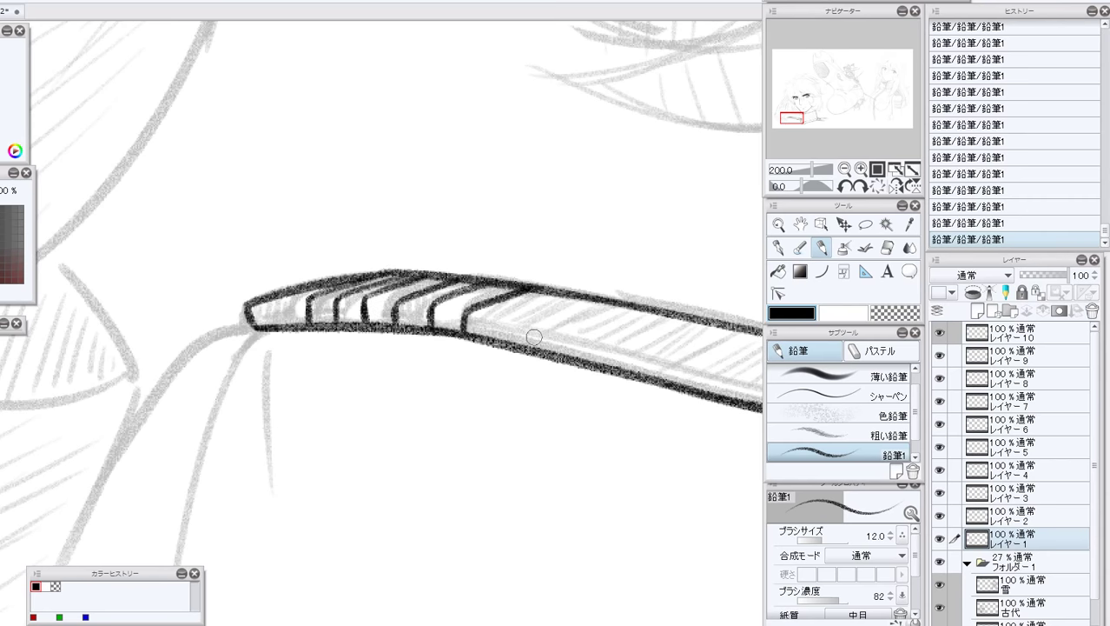
Erase the lower part of the stripe nearest the shoulder tip with the 硬め eraser at size 10.
left_click(886, 247)
key("bracketleft")
key("bracketleft")
key("bracketleft")
key("bracketleft")
key("bracketleft")
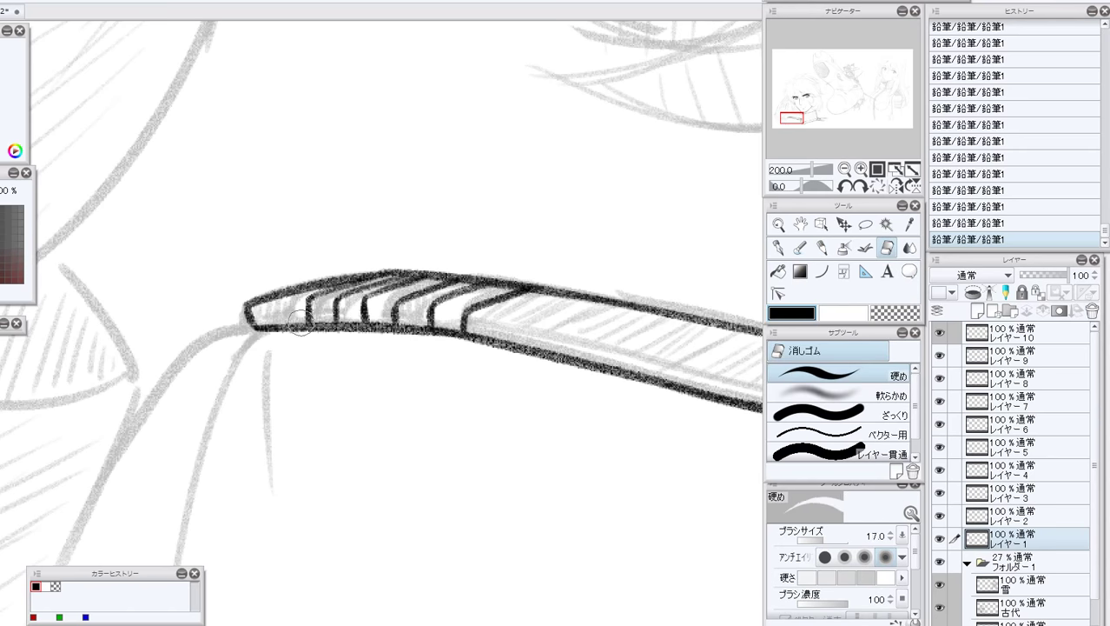
left_click_drag(312, 301, 310, 311)
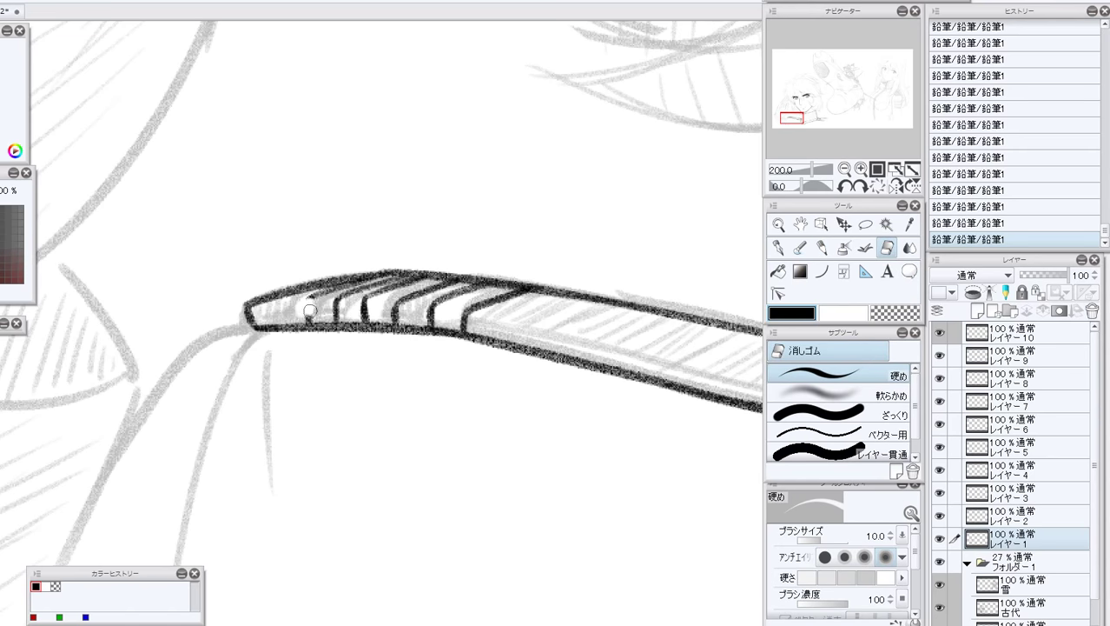
key("p")
key("p")
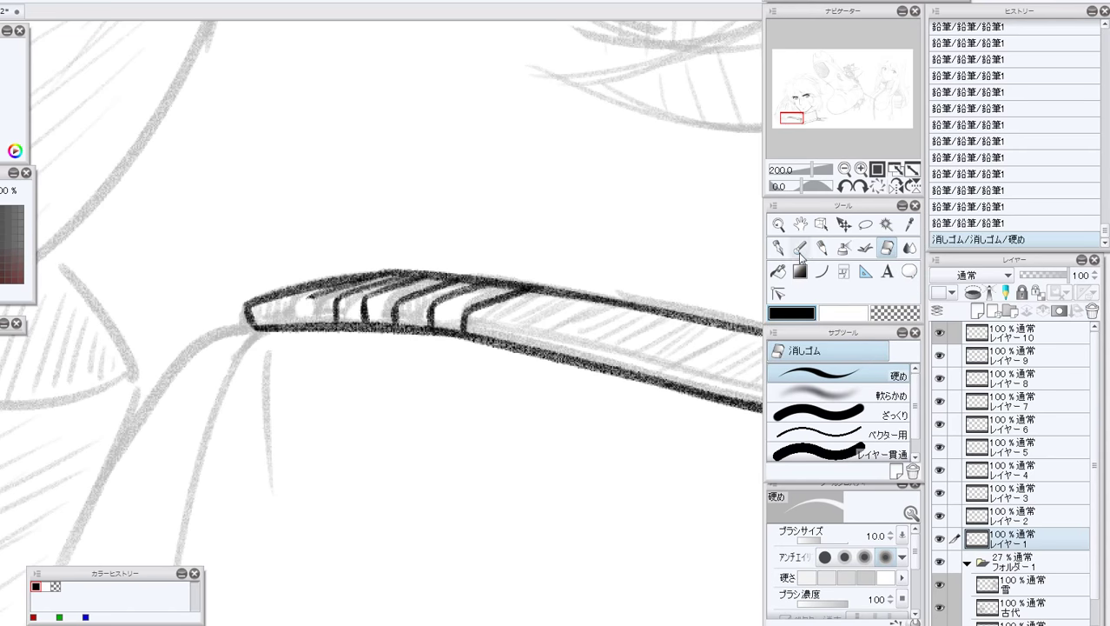
Ink the stripe nearest the shoulder tip again with the 鉛筆1 pencil, from the strap's lower edge to its upper edge.
left_click_drag(323, 288, 313, 292)
mouse_move(320, 288)
left_mouse_down()
mouse_move(300, 304)
mouse_move(302, 320)
left_mouse_up()
mouse_move(305, 295)
left_mouse_down()
mouse_move(302, 321)
mouse_move(372, 282)
left_mouse_up()
mouse_move(355, 289)
left_mouse_down()
mouse_move(405, 274)
mouse_move(363, 304)
mouse_move(395, 311)
left_mouse_up()
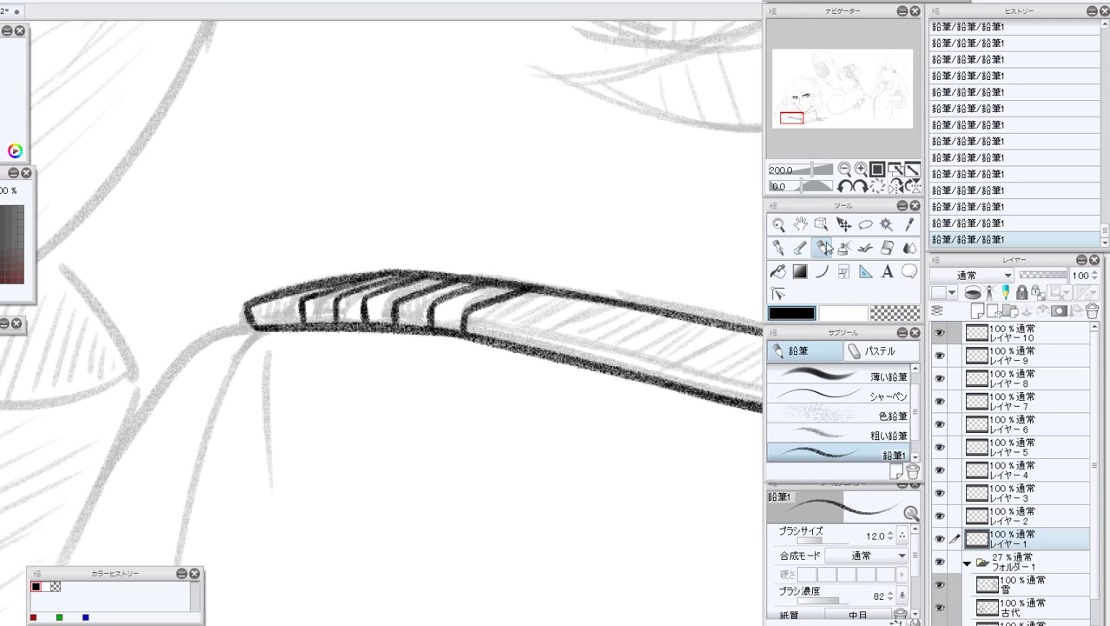
Touch up the line where the collar's lower edge meets the button end of the opposite shoulder strap.
left_click(844, 169)
left_click_drag(797, 115, 805, 119)
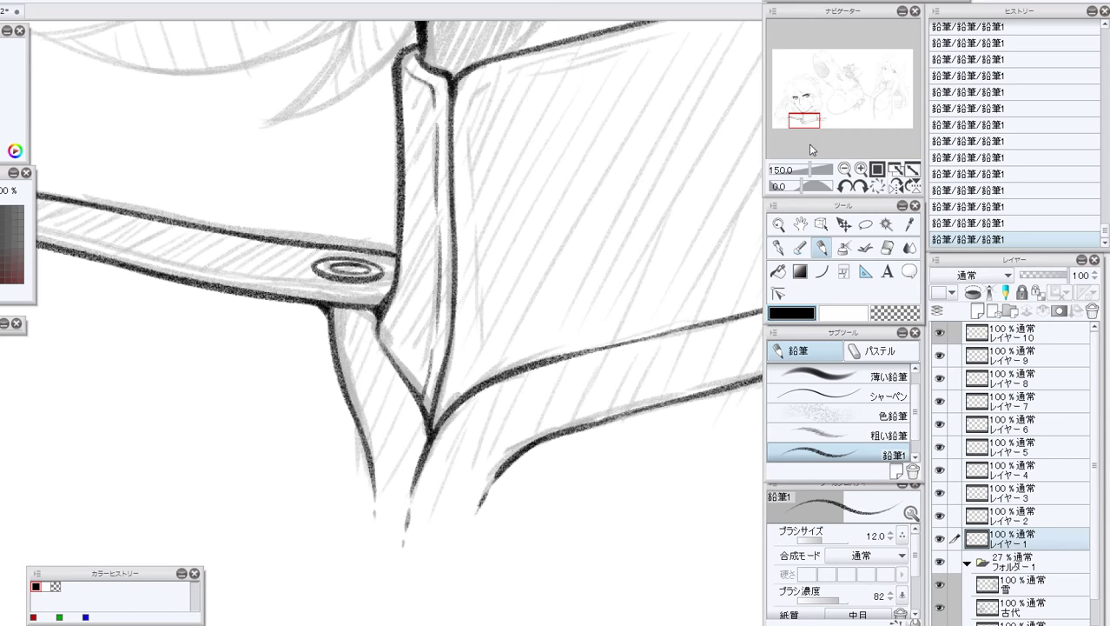
left_click(845, 169)
left_click(844, 169)
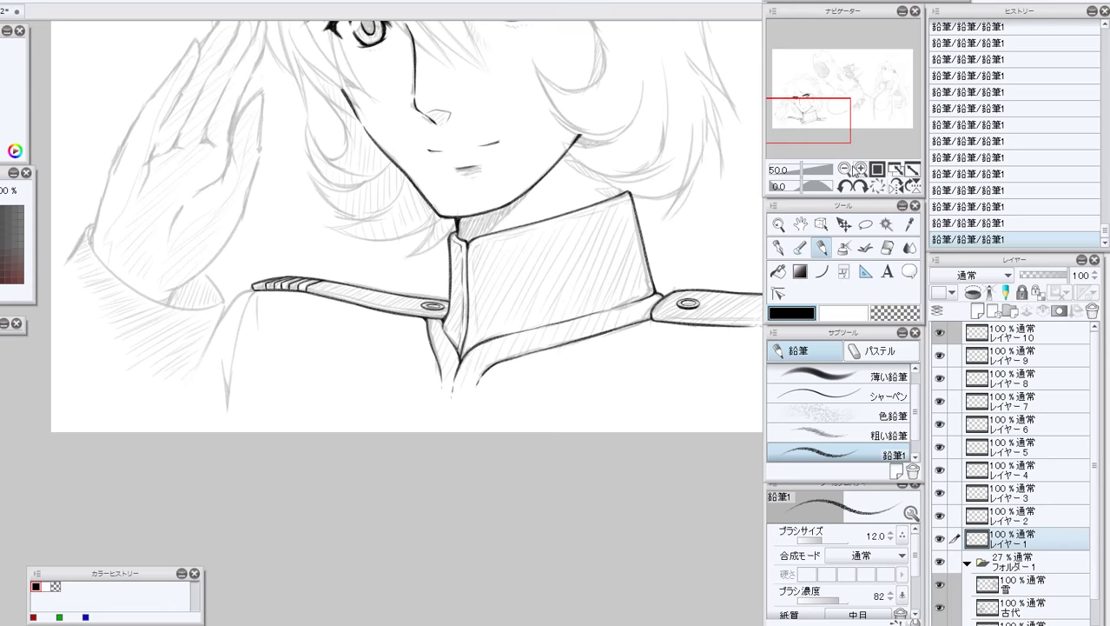
left_click(860, 168)
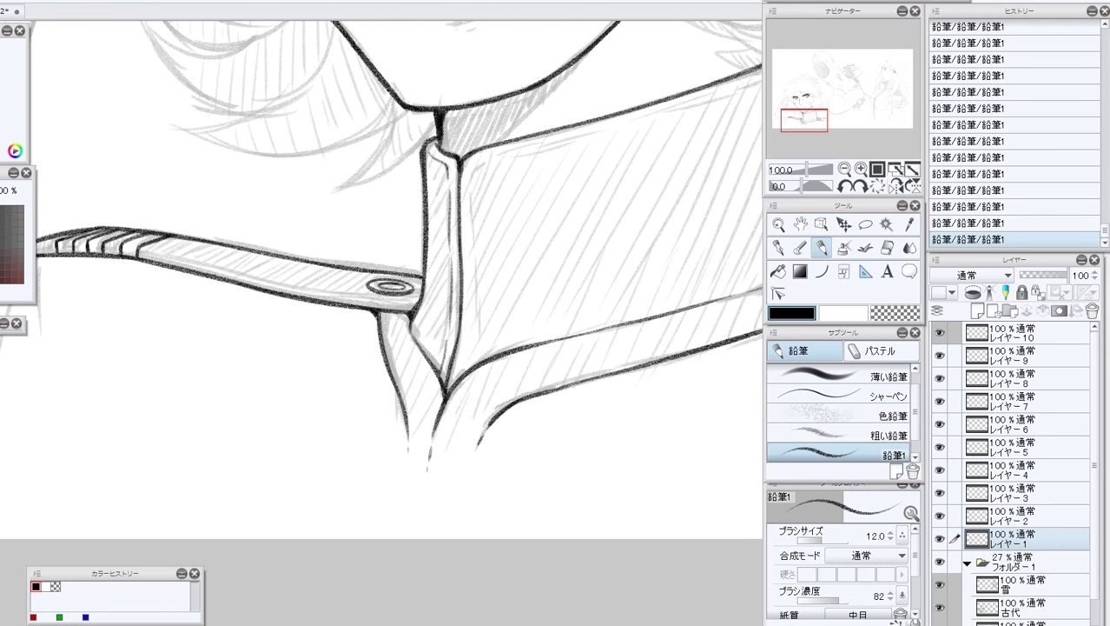
left_click(844, 169)
mouse_move(806, 130)
left_mouse_down()
mouse_move(838, 125)
mouse_move(826, 130)
left_mouse_up()
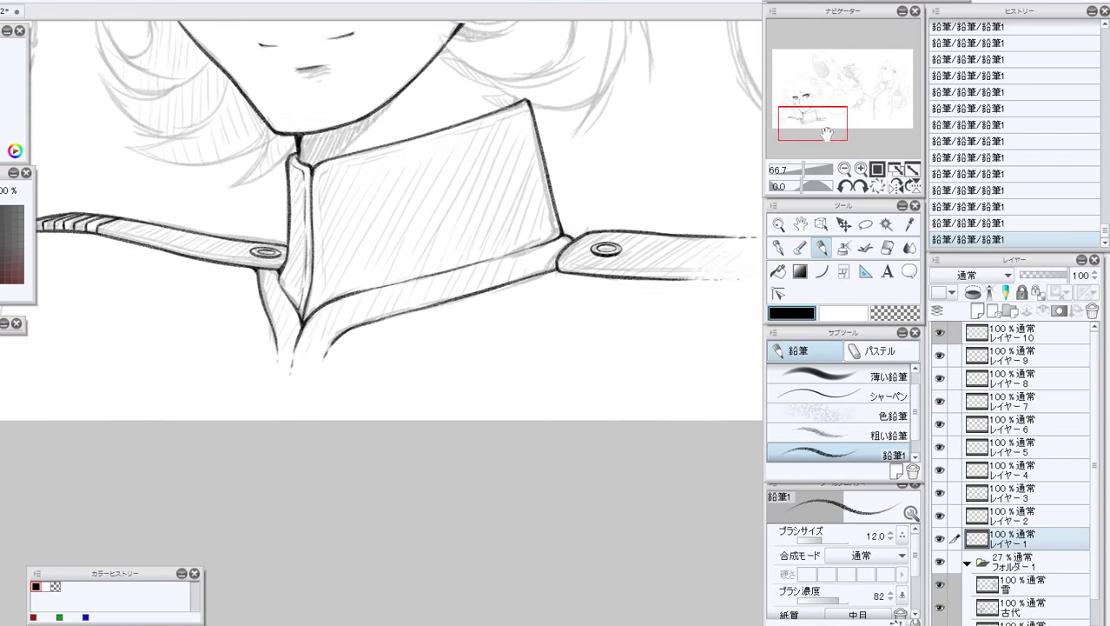
left_click(861, 169)
left_click(860, 168)
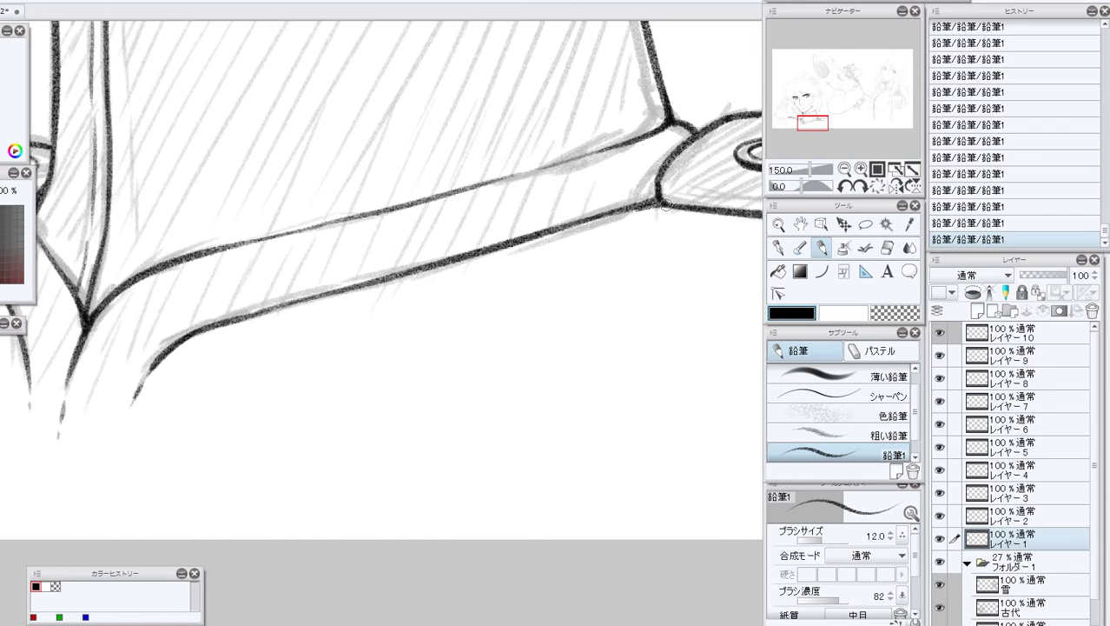
key("ctrl+z")
mouse_move(638, 205)
left_mouse_down()
mouse_move(666, 206)
mouse_move(642, 207)
left_mouse_up()
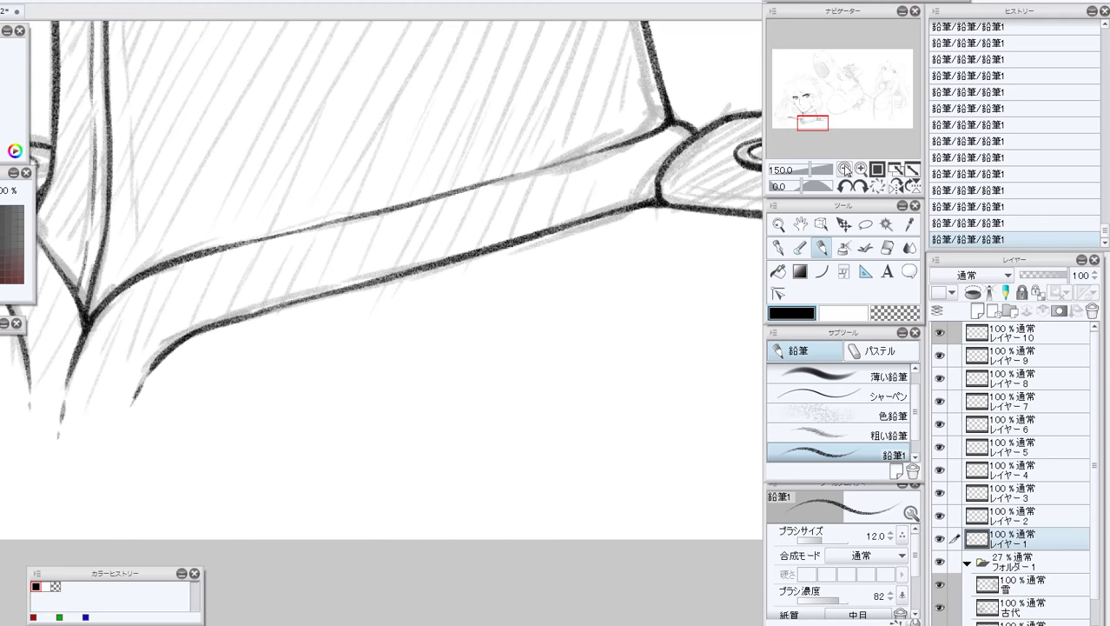
Ink a thin inner seam line down the collar panel's front edge, undoing and redrawing the stroke.
left_click(844, 170)
left_click(845, 169)
left_click_drag(841, 128, 830, 118)
left_click(861, 169)
left_click(861, 169)
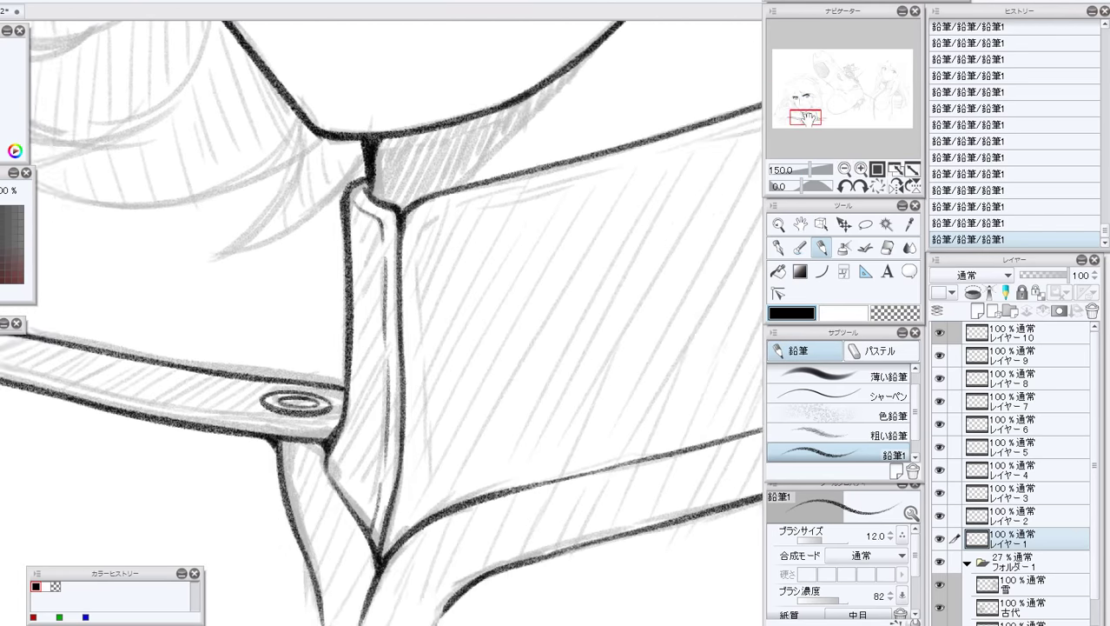
mouse_move(414, 264)
left_mouse_down()
mouse_move(390, 286)
mouse_move(396, 365)
left_mouse_up()
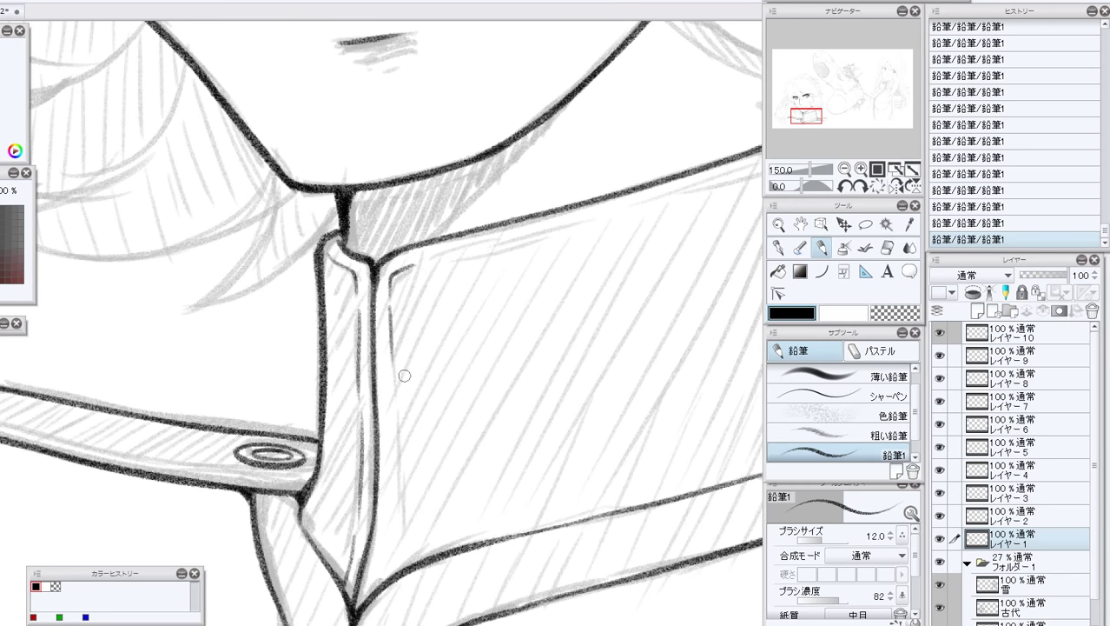
left_click(987, 224)
left_click(981, 208)
left_click(975, 223)
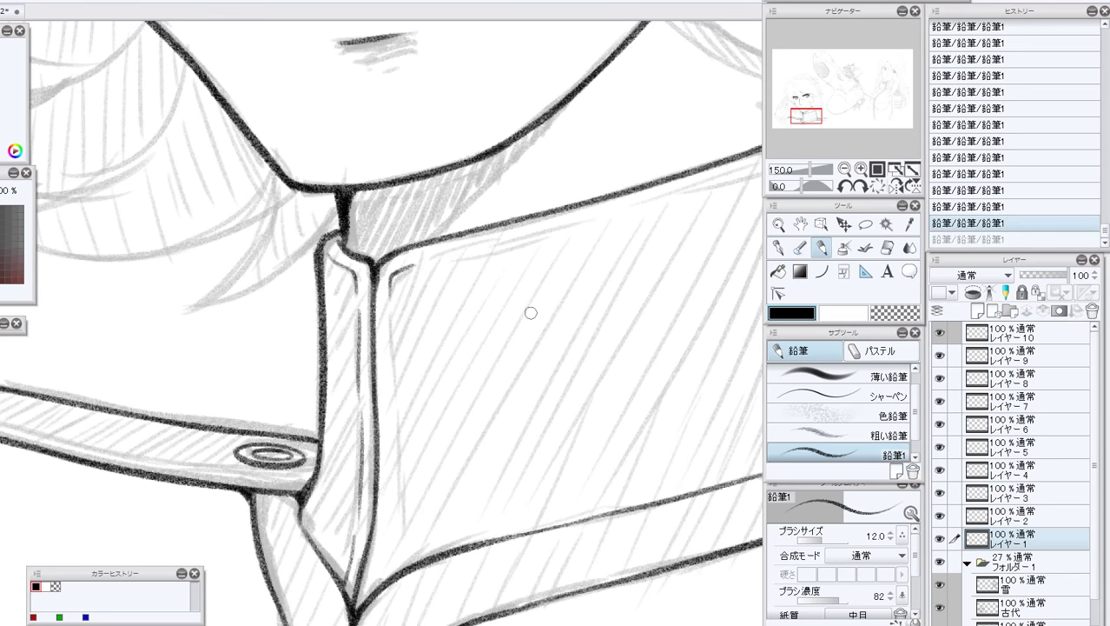
left_click_drag(387, 304, 376, 590)
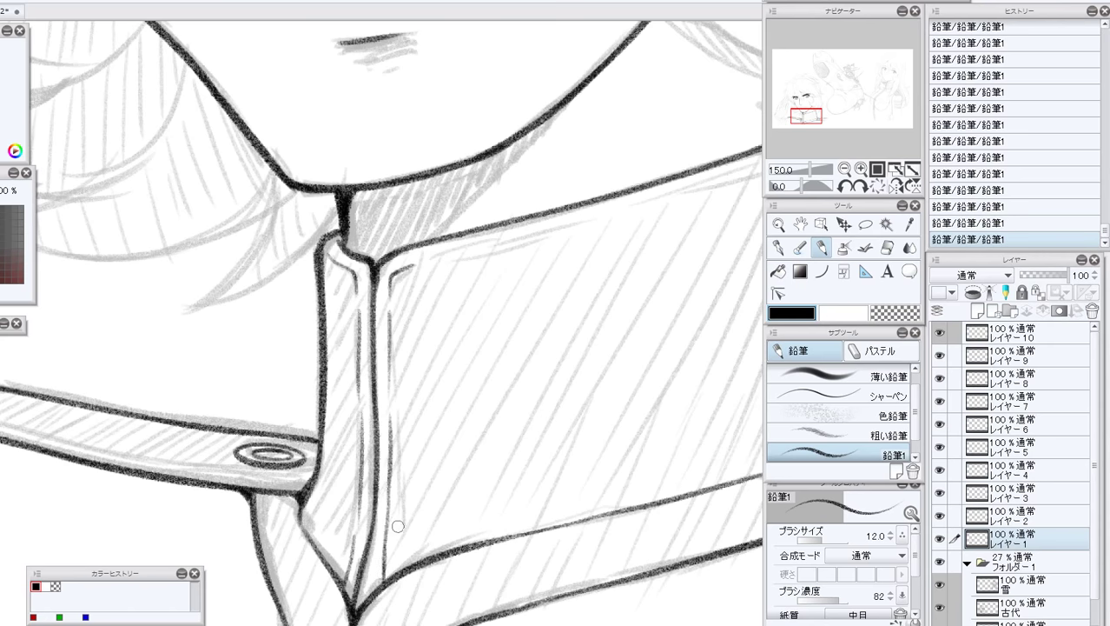
Ink the inner seam around the collar panel's upper front corner and start it along the upper edge.
left_click(841, 186)
left_click_drag(389, 292, 445, 258)
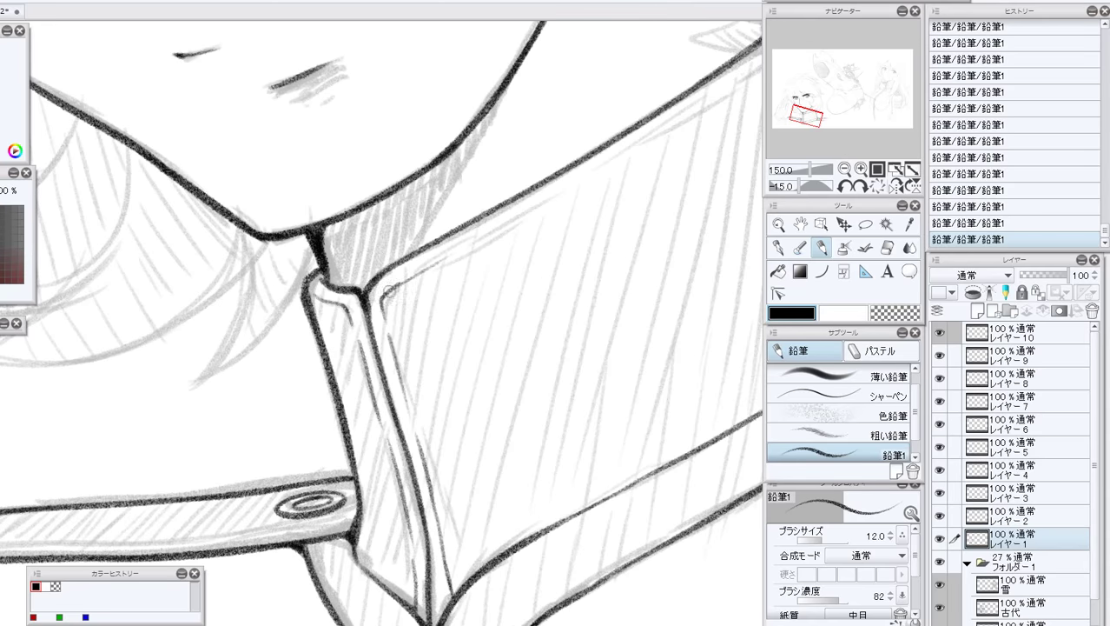
left_click_drag(390, 290, 425, 270)
left_click_drag(487, 235, 597, 174)
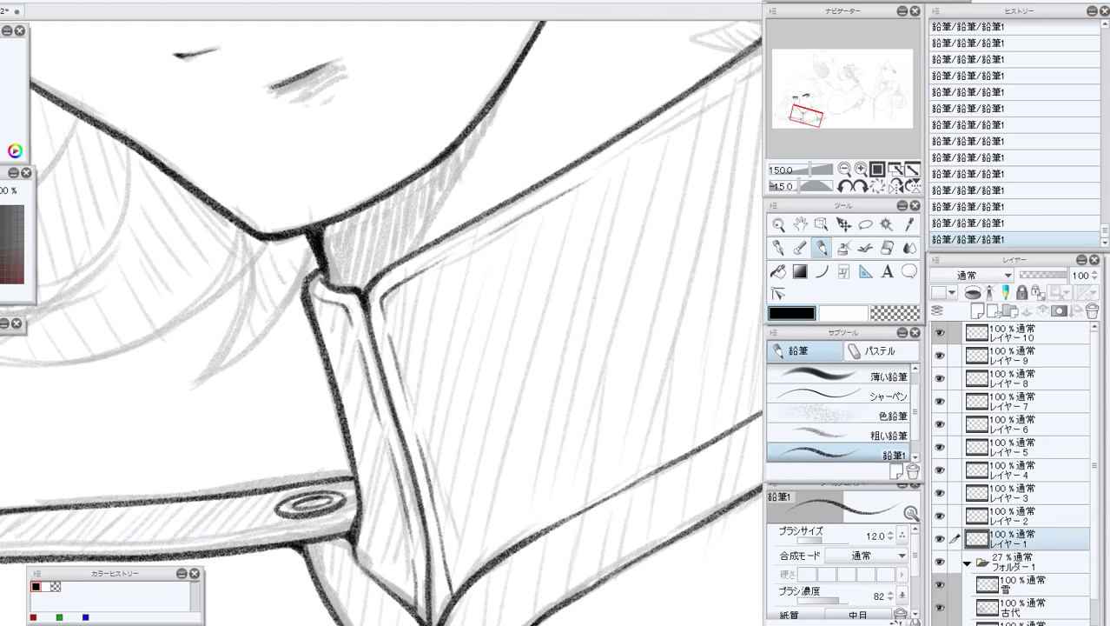
Continue the inner seam along the collar's upper edge to the far corner, redrawing the short stroke at the corner.
left_click(860, 185)
left_click_drag(807, 115, 811, 113)
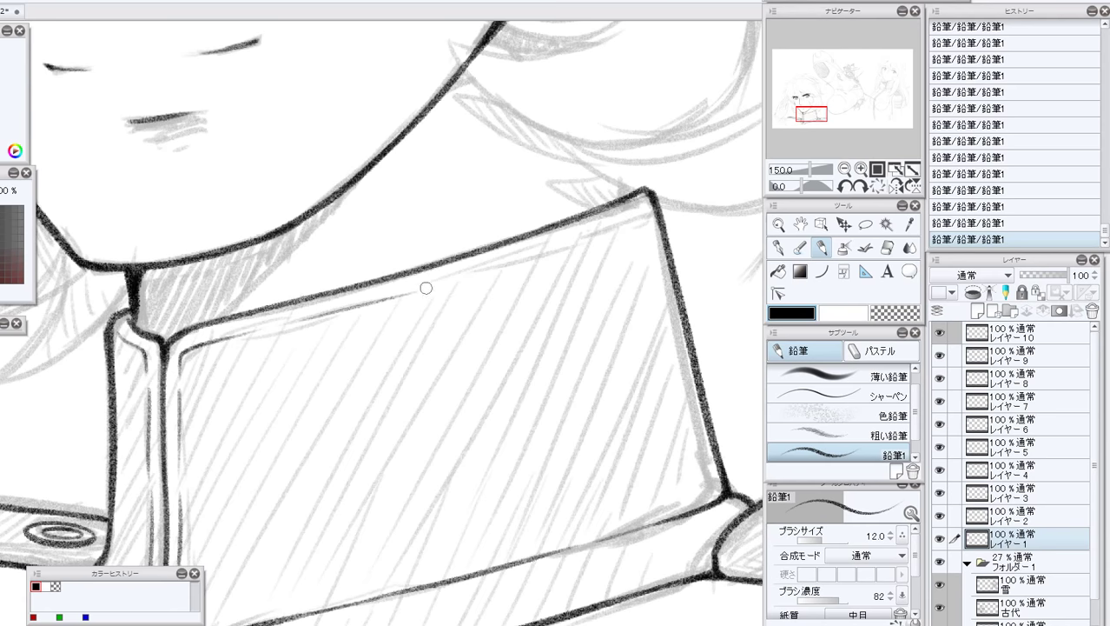
left_click_drag(426, 287, 628, 207)
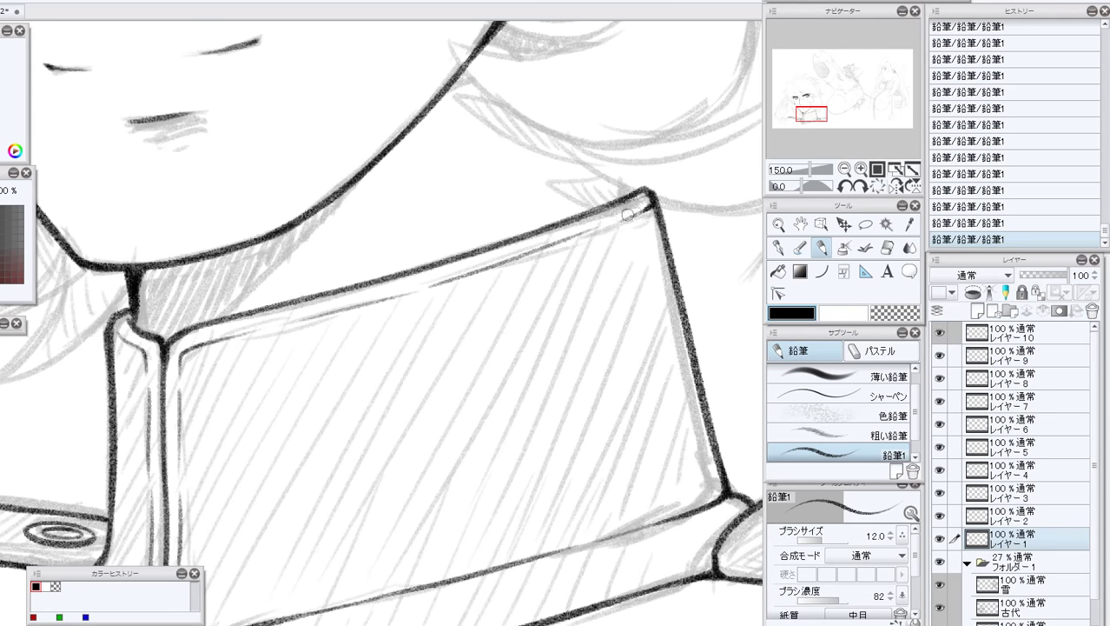
key("ctrl+z")
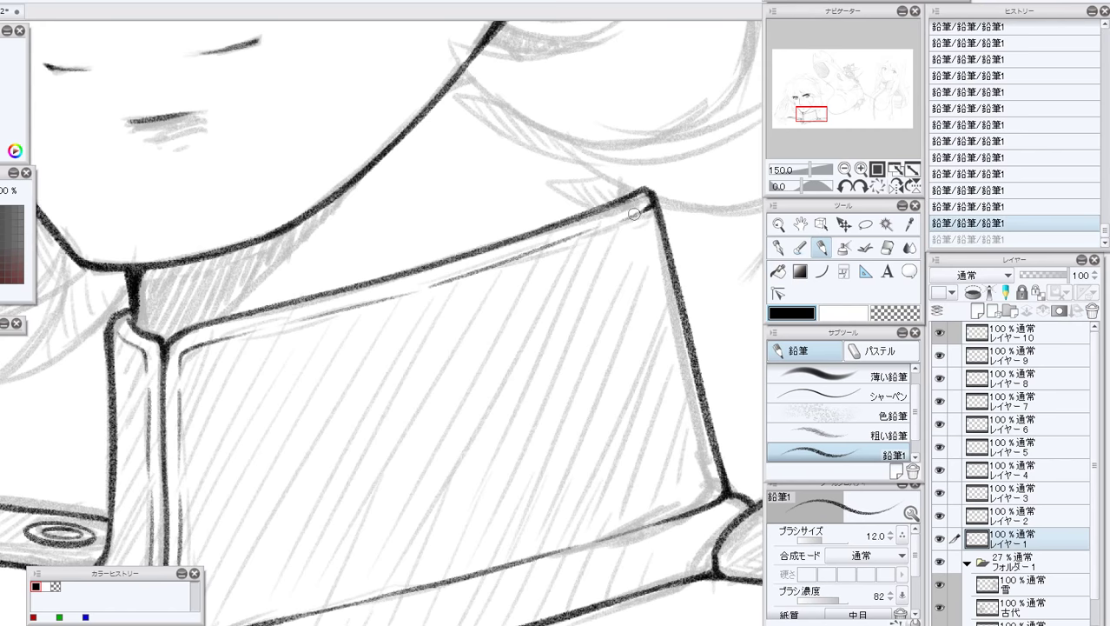
left_click_drag(634, 213, 650, 208)
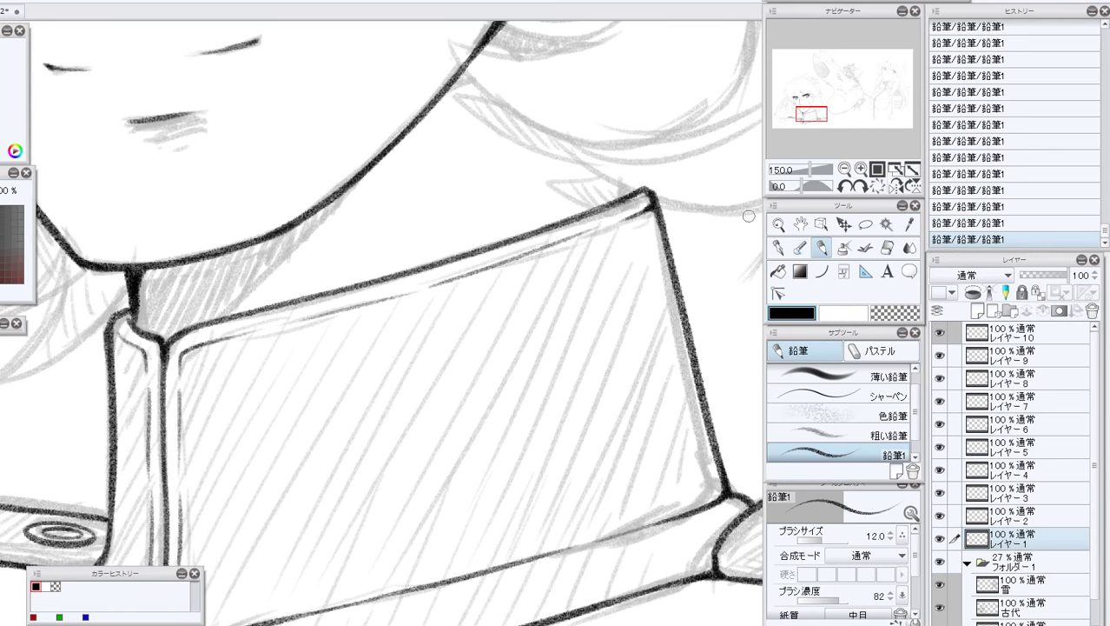
Trim the pointed outer tip of the collar's far upper corner with the 硬め eraser, and return to the pencil.
left_click(887, 247)
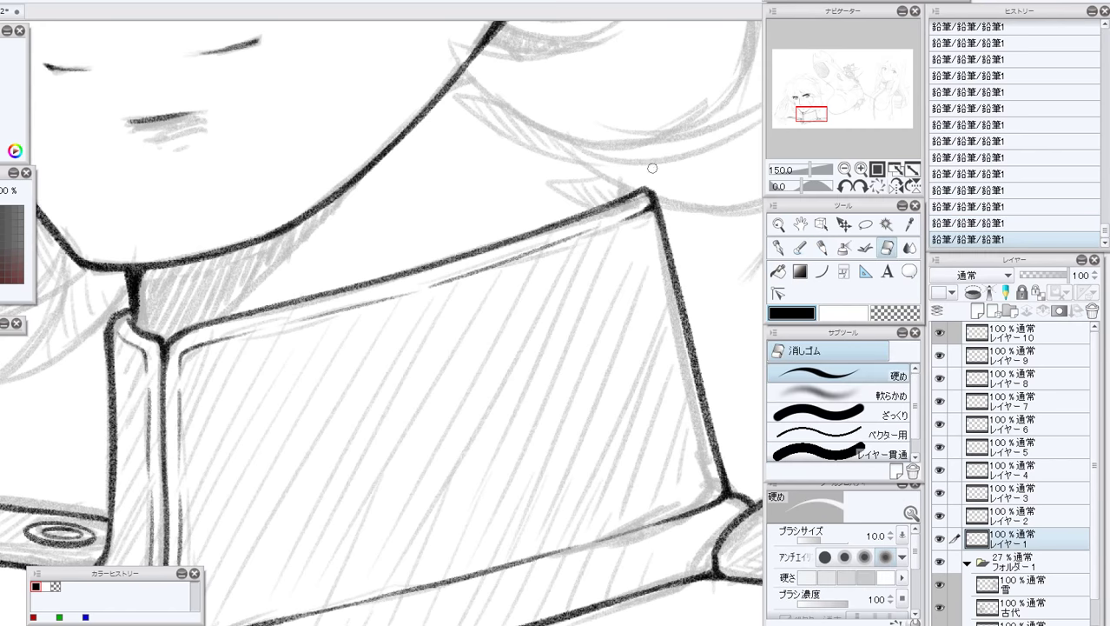
mouse_move(641, 188)
left_mouse_down()
mouse_move(683, 199)
mouse_move(650, 193)
left_mouse_up()
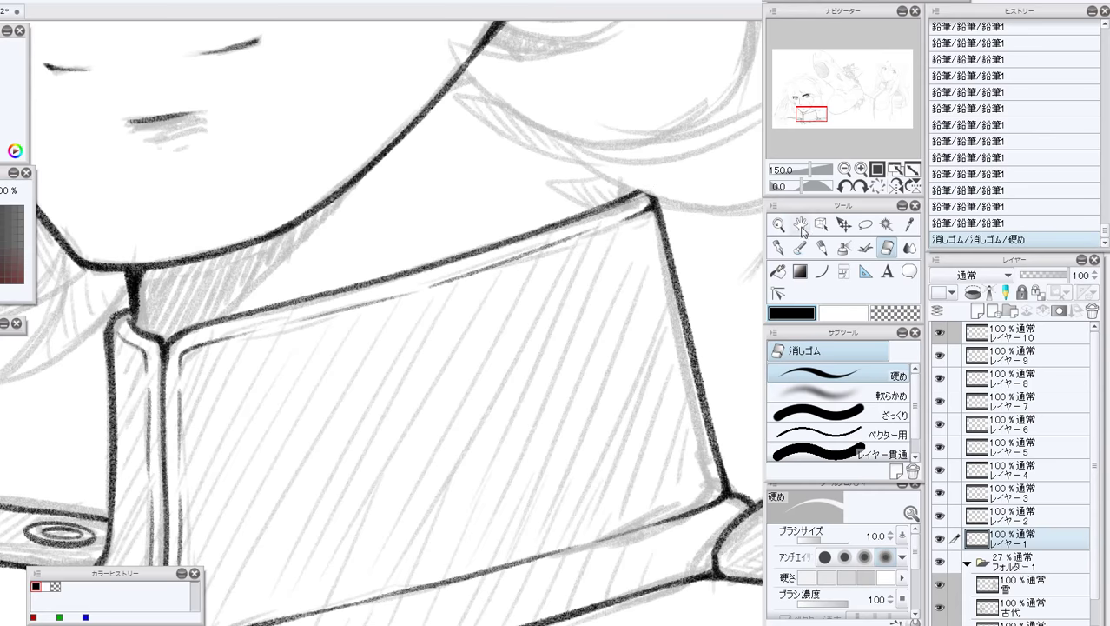
left_click(825, 247)
Ink the start of the sleeve seam just beneath the strap's shoulder-tip end, undoing the long seam stroke.
left_click(844, 169)
left_click(844, 170)
left_click(844, 169)
left_click(844, 170)
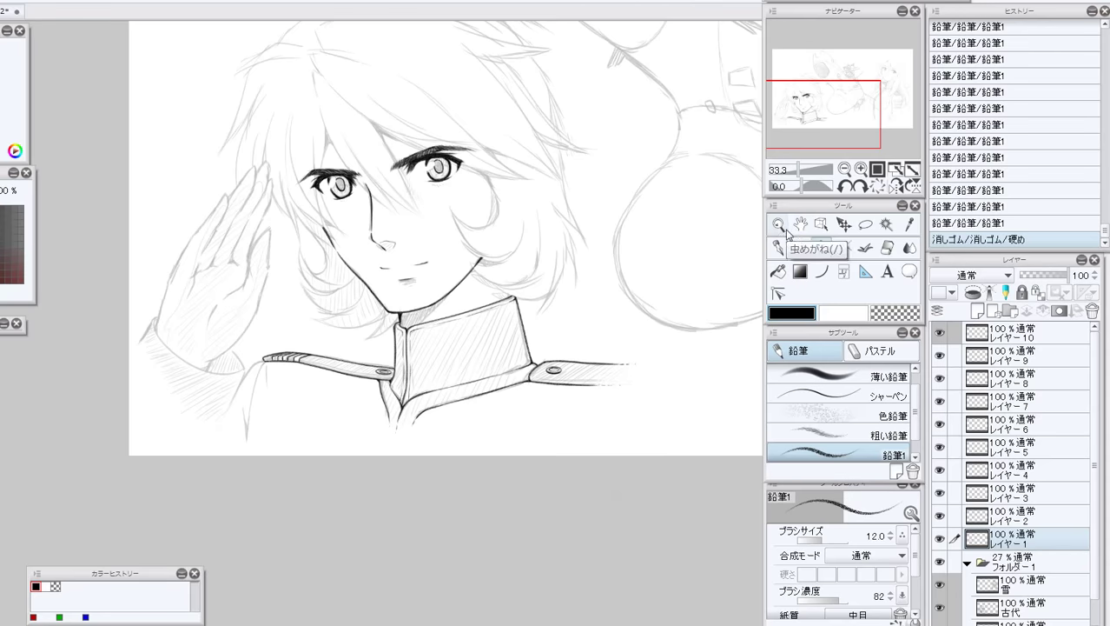
left_click(861, 170)
left_click(861, 169)
left_click(861, 169)
left_click_drag(827, 114, 805, 119)
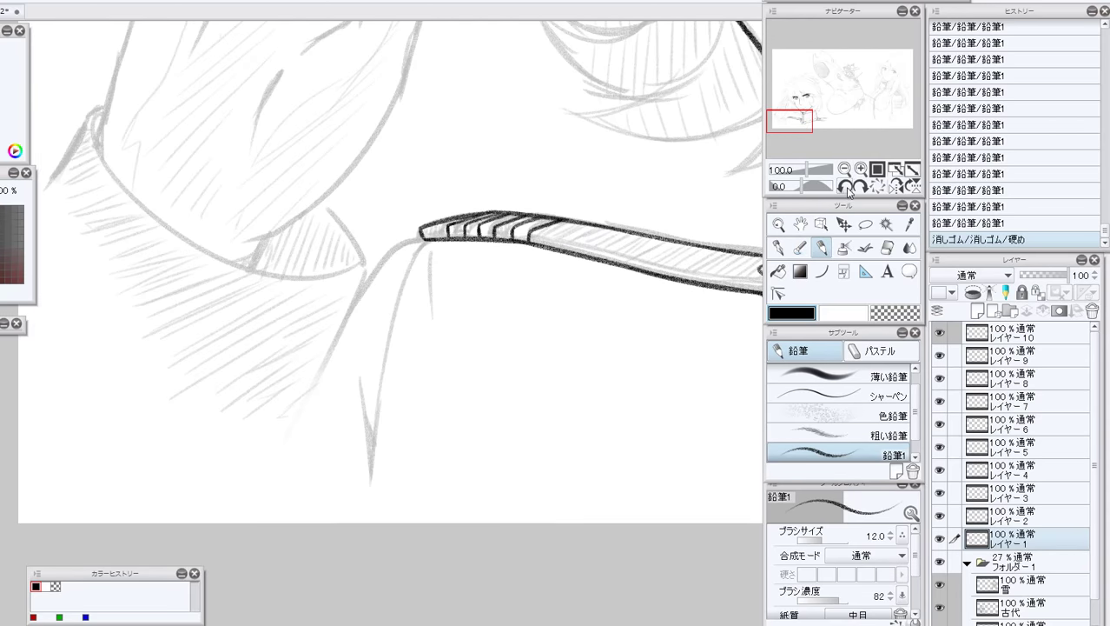
left_click(844, 185)
left_click(844, 185)
mouse_move(383, 272)
left_mouse_down()
mouse_move(396, 275)
mouse_move(429, 471)
left_mouse_up()
left_click(954, 227)
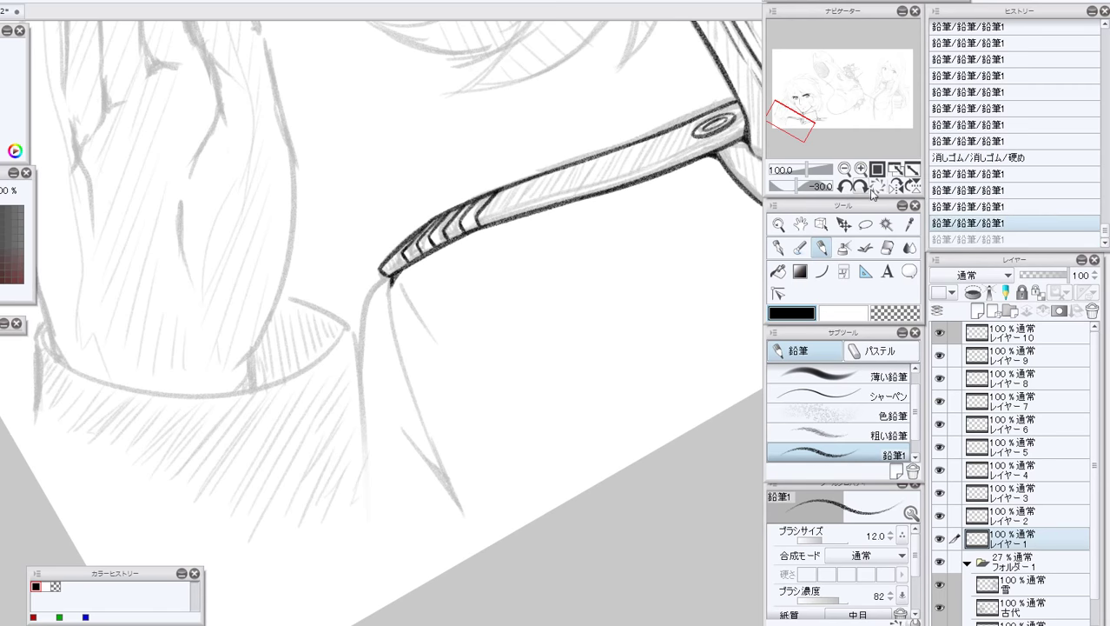
Ink the long curved sleeve seam from the strap's shoulder-tip end down over the sketch, redrawing its lower part.
key("asciicircum")
left_click(412, 255)
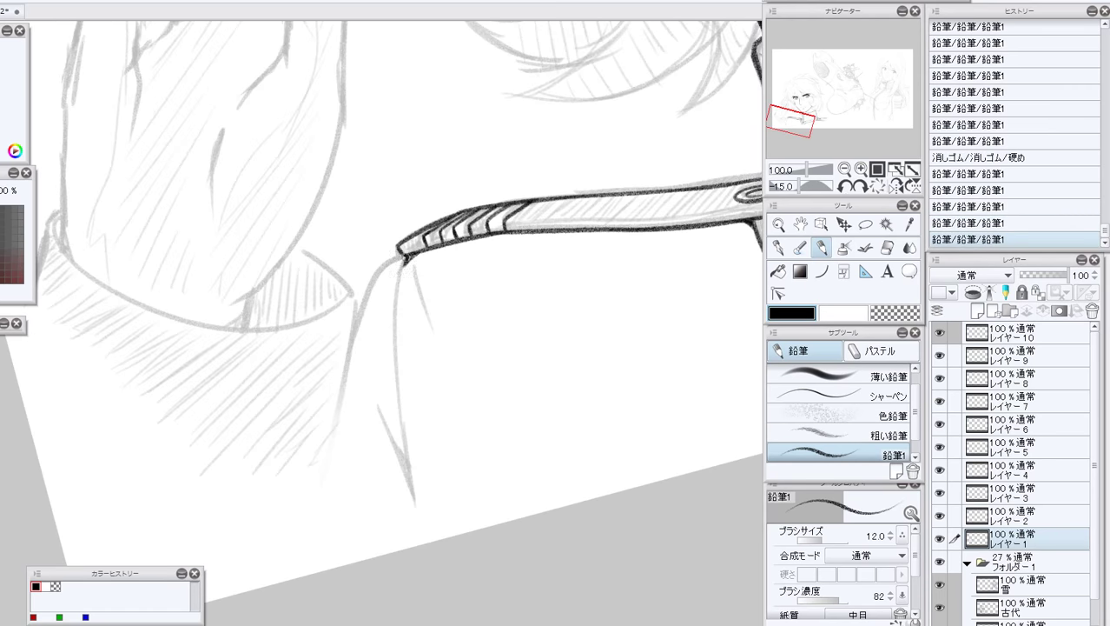
left_click_drag(406, 257, 391, 348)
left_click_drag(397, 404, 411, 504)
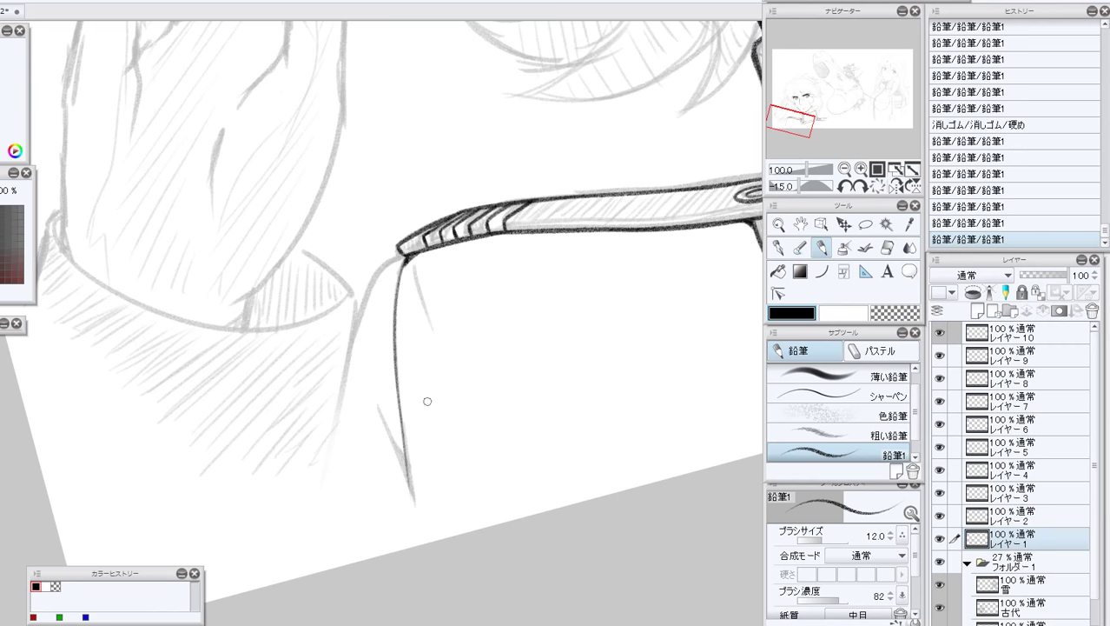
key("ctrl+z")
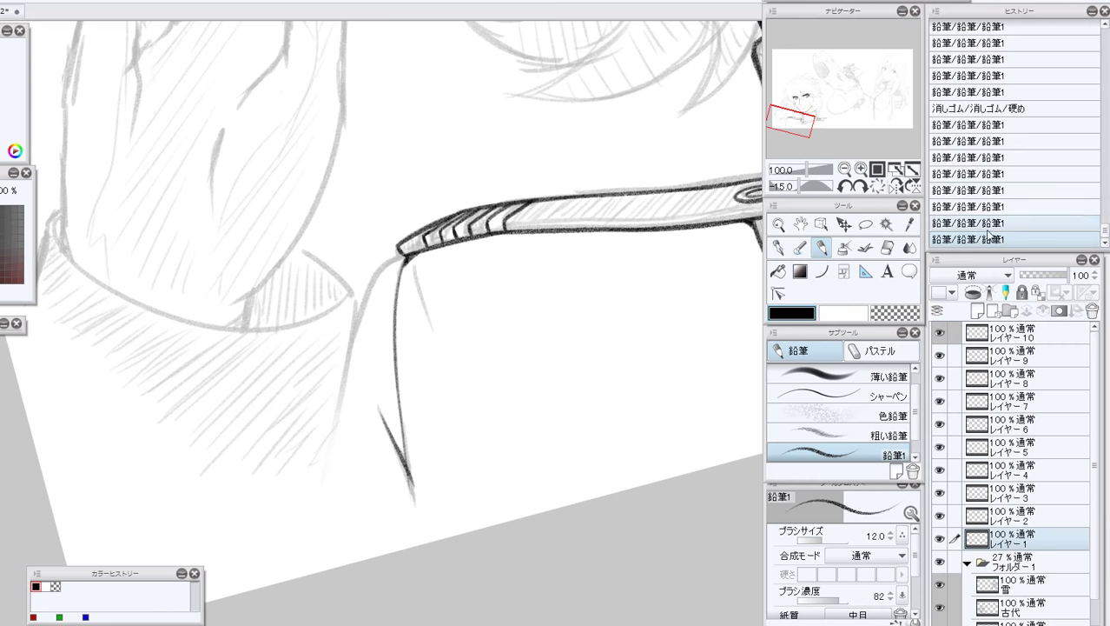
Ink the short tapered fold meeting the lower end of the sleeve seam, thickening it and redrawing strokes that miss.
left_click_drag(374, 406, 409, 489)
left_click_drag(397, 456, 408, 487)
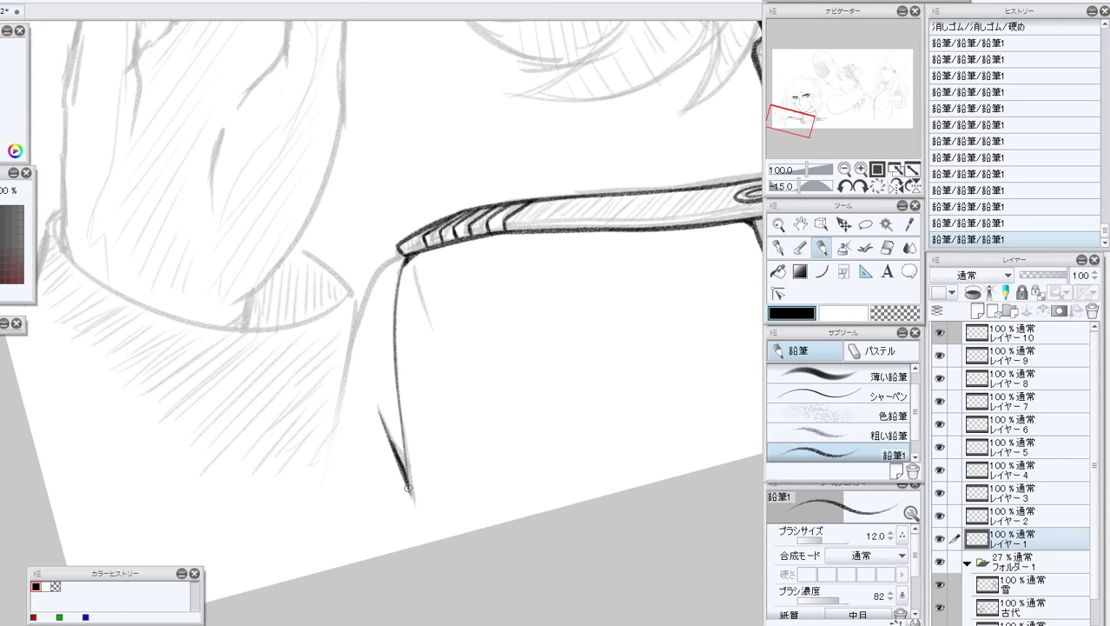
left_click_drag(384, 415, 408, 492)
key("ctrl+z")
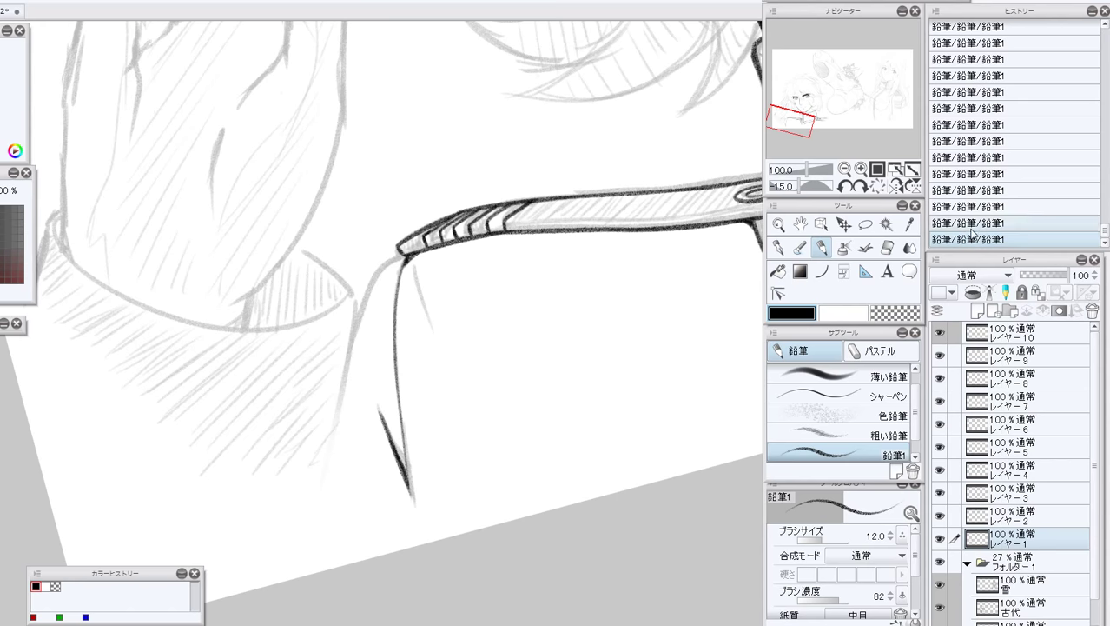
key("ctrl+z")
left_click_drag(386, 431, 408, 496)
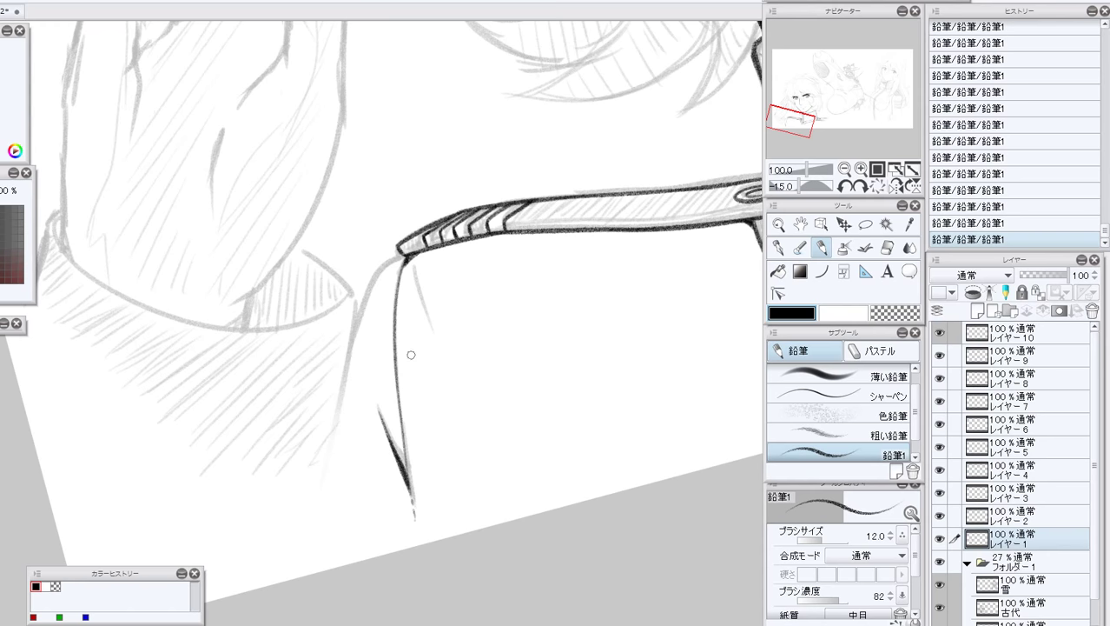
Ink the outer shoulder contour from the strap's tip down toward the raised sleeve, undoing and redrawing until it follows the sketch.
left_click_drag(404, 254, 348, 346)
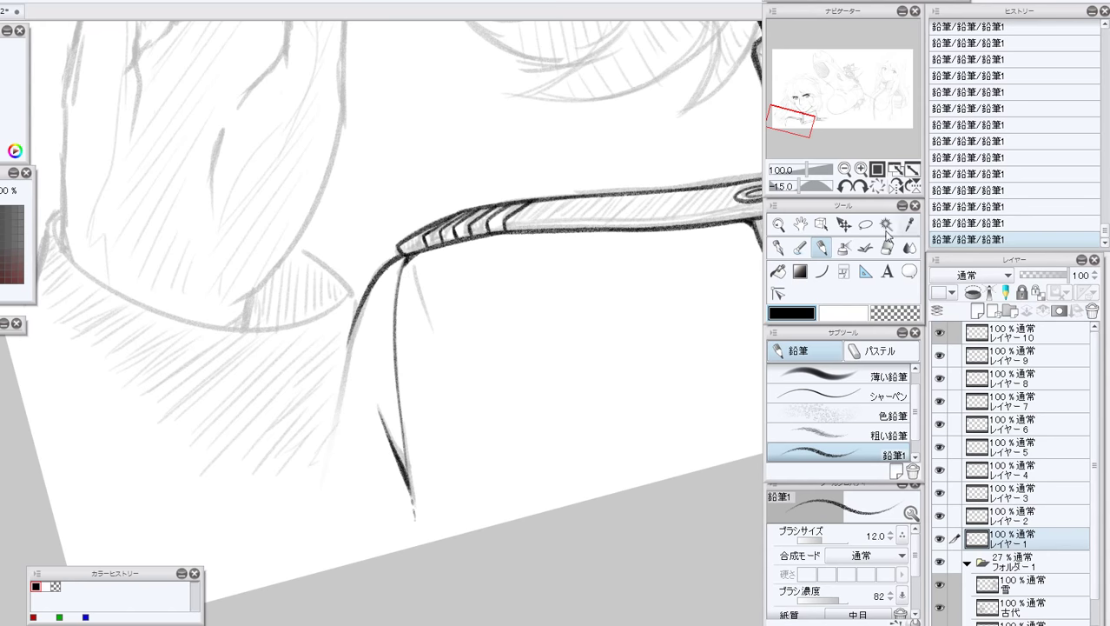
left_click(931, 224)
left_click(847, 186)
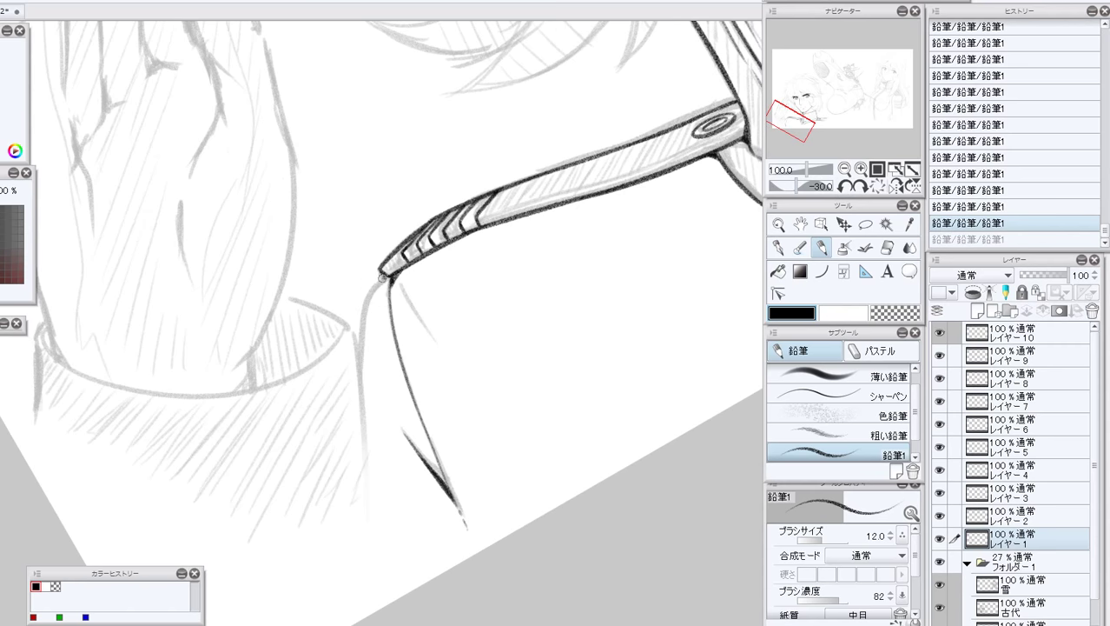
left_click_drag(383, 278, 365, 369)
left_click(960, 224)
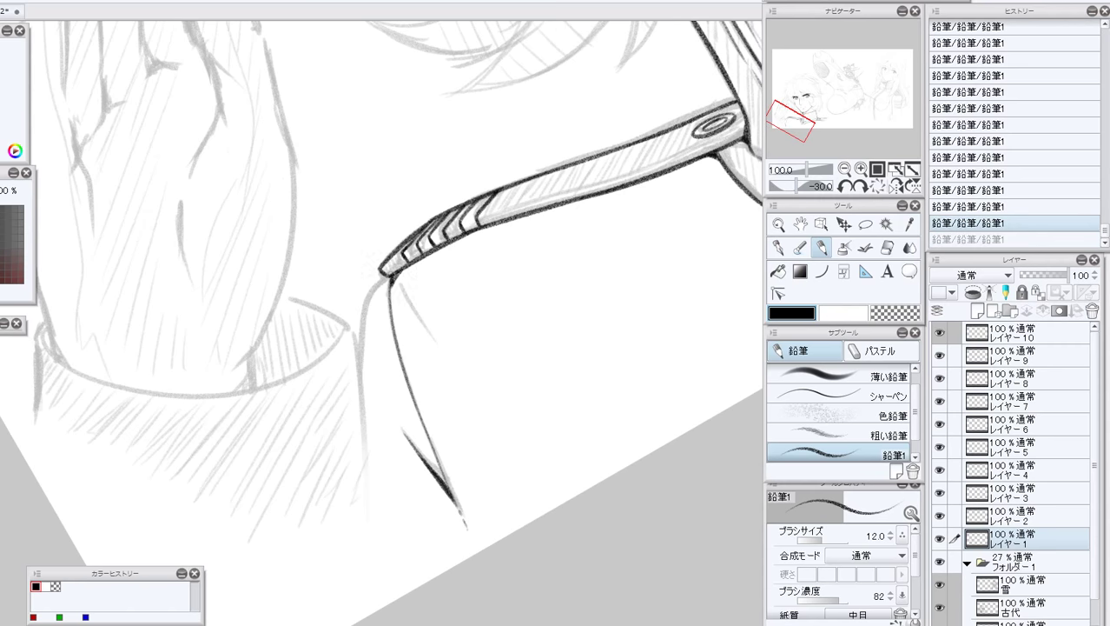
left_click_drag(387, 274, 368, 436)
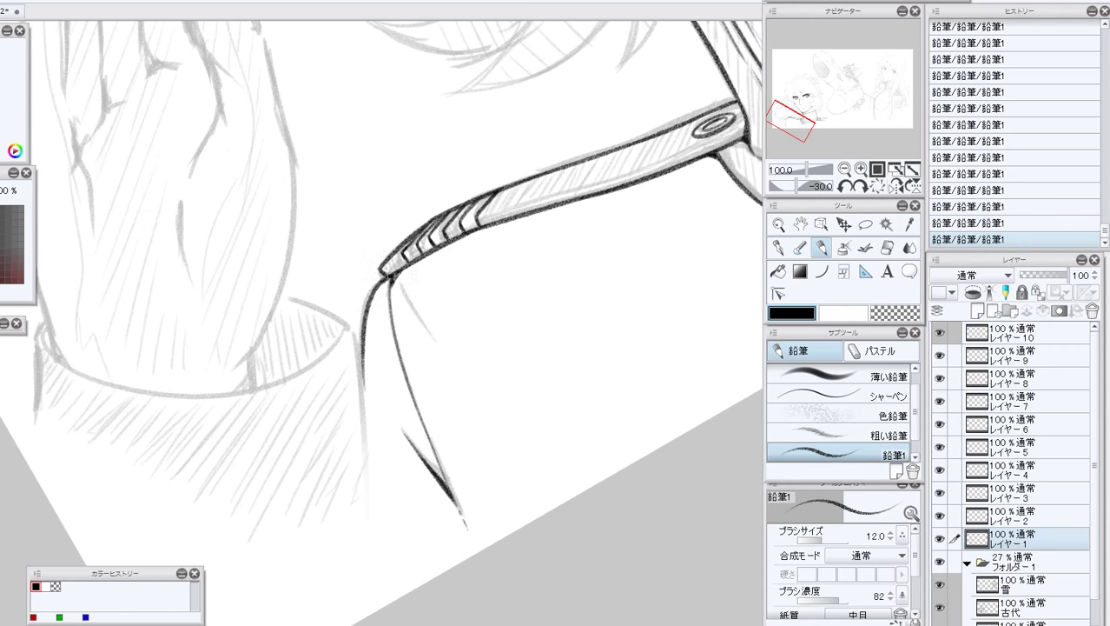
left_click_drag(364, 351, 365, 439)
Ink the short folded corner of the cuff beside the wrist and the sleeve edge running down from it.
left_click(876, 185)
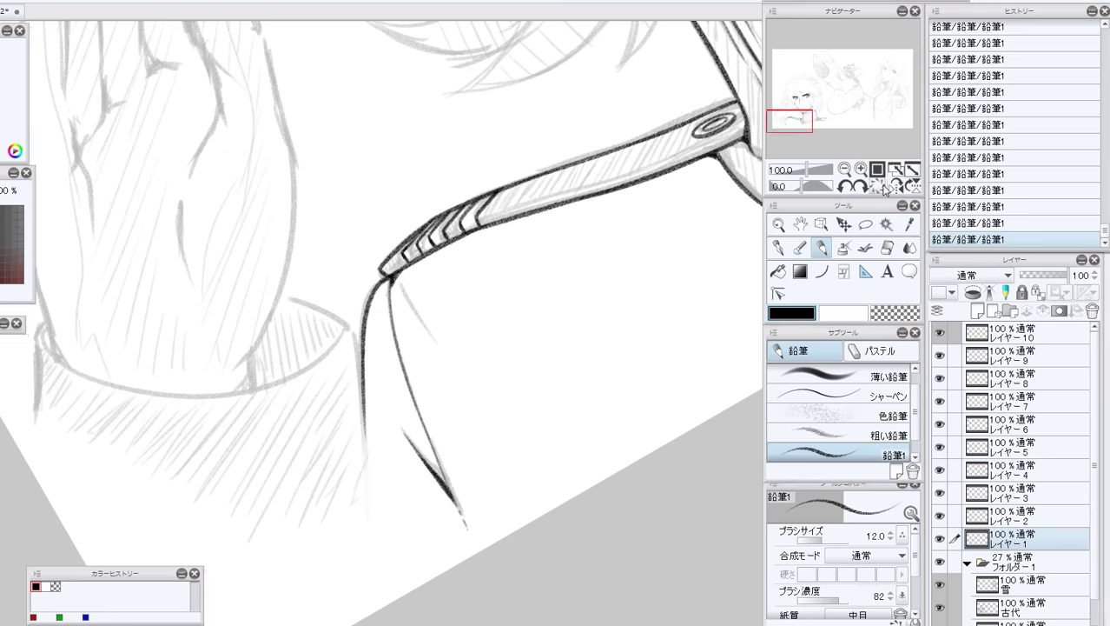
left_click_drag(802, 123, 793, 116)
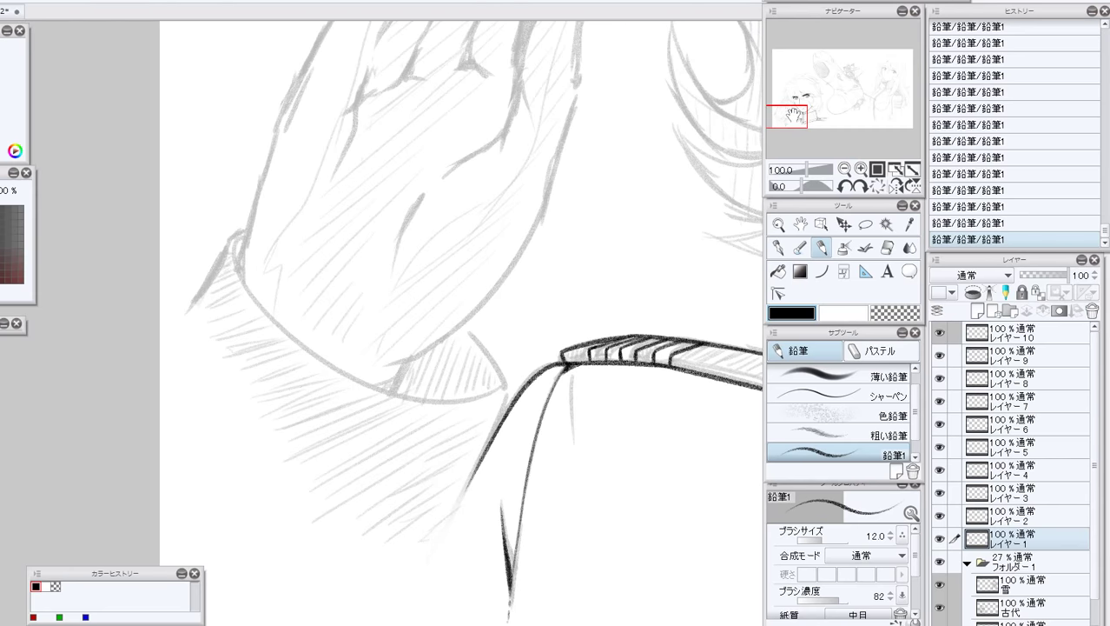
left_click(844, 186)
left_click(845, 186)
left_click(845, 186)
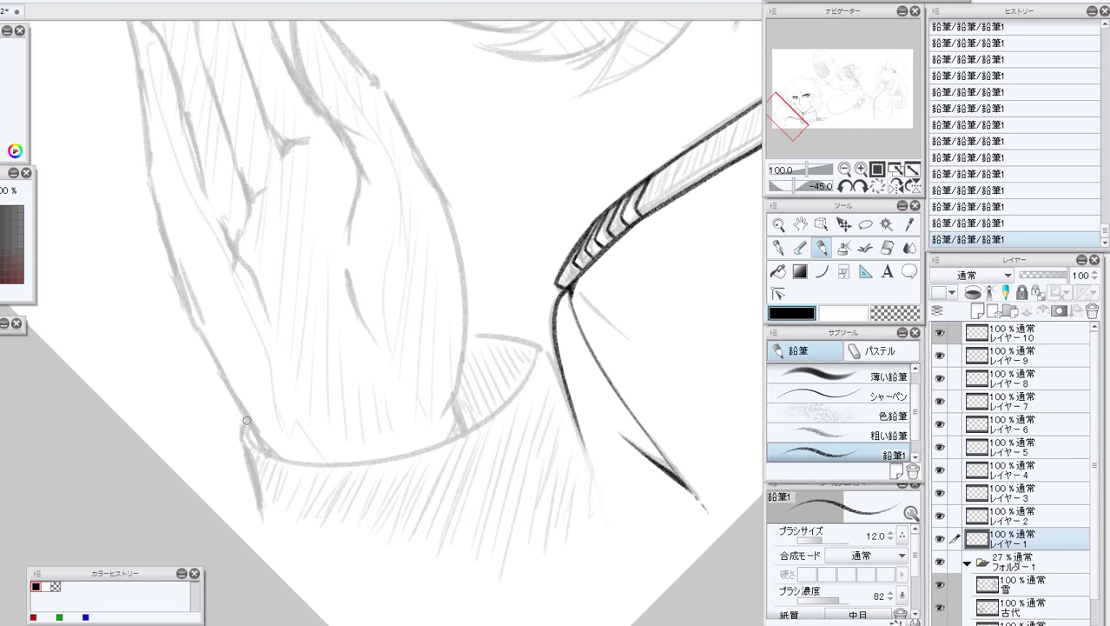
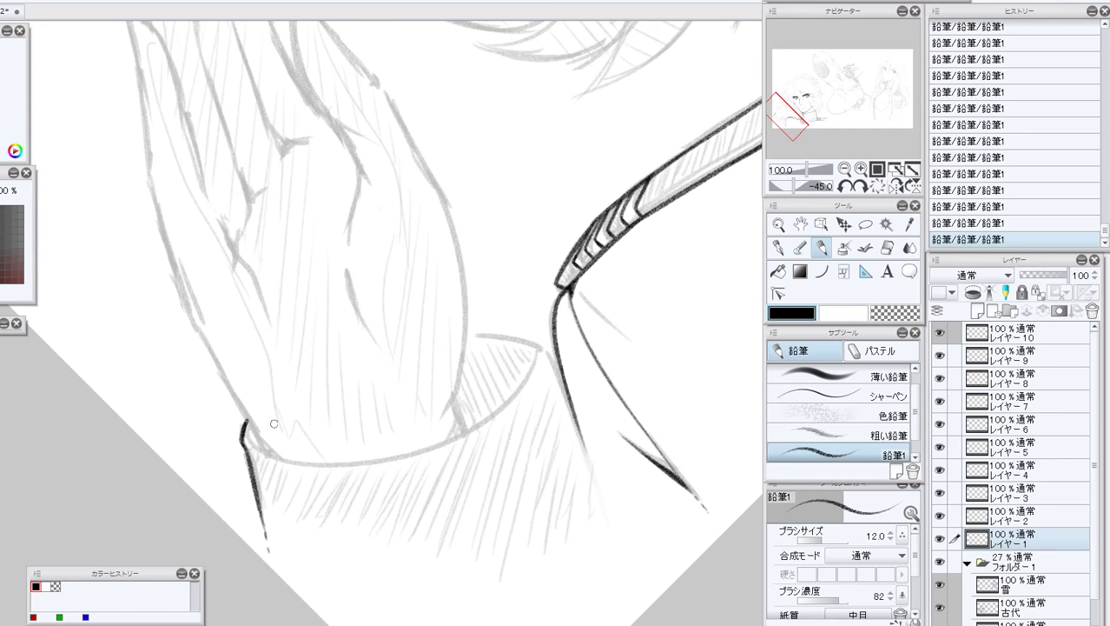
mouse_move(252, 422)
left_mouse_down()
mouse_move(247, 443)
mouse_move(248, 433)
left_mouse_up()
Ink the long curved front rim of the cuff opening, from the wrist-side corner around to the shoulder-side corner.
left_click(873, 187)
left_click(860, 186)
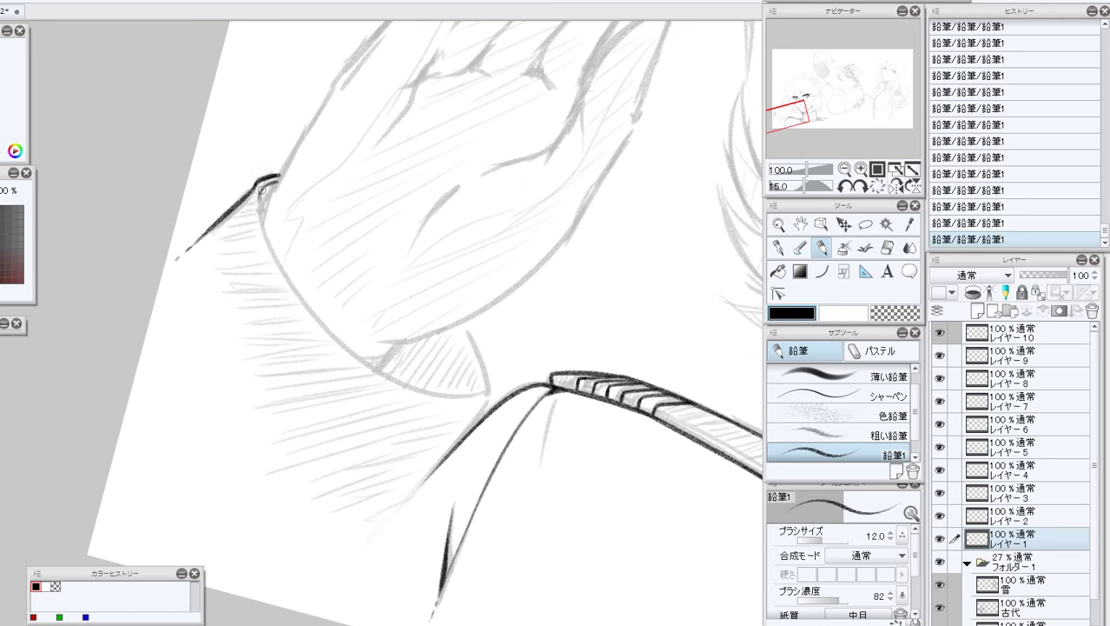
mouse_move(262, 191)
left_mouse_down()
mouse_move(272, 250)
mouse_move(367, 363)
left_mouse_up()
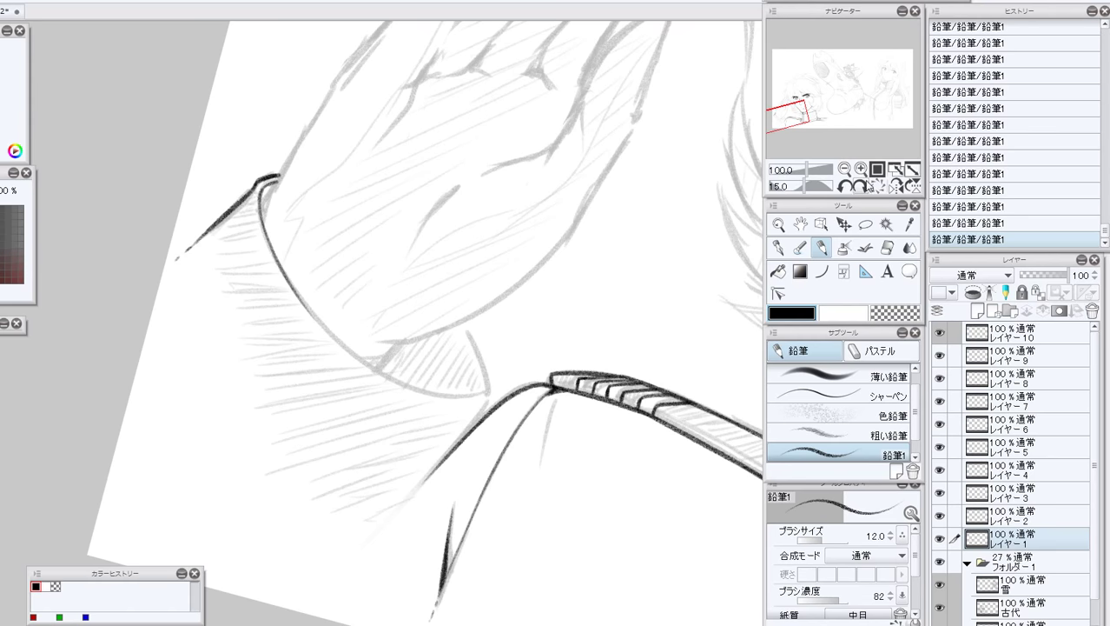
left_click(862, 186)
left_click(862, 186)
left_click_drag(334, 182, 395, 357)
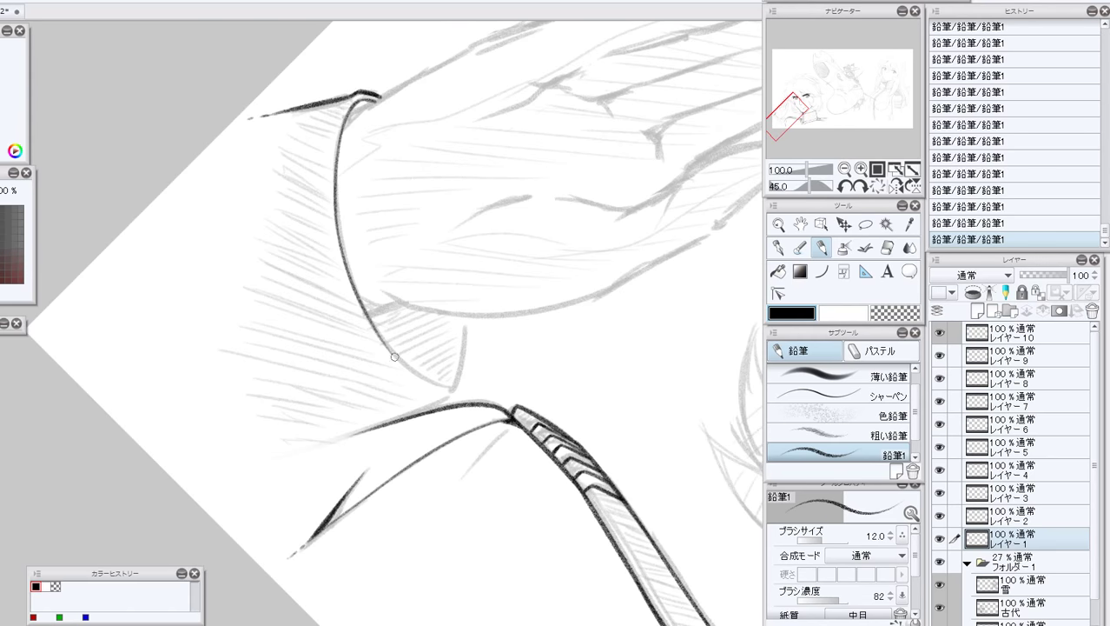
left_click(862, 186)
left_click(862, 186)
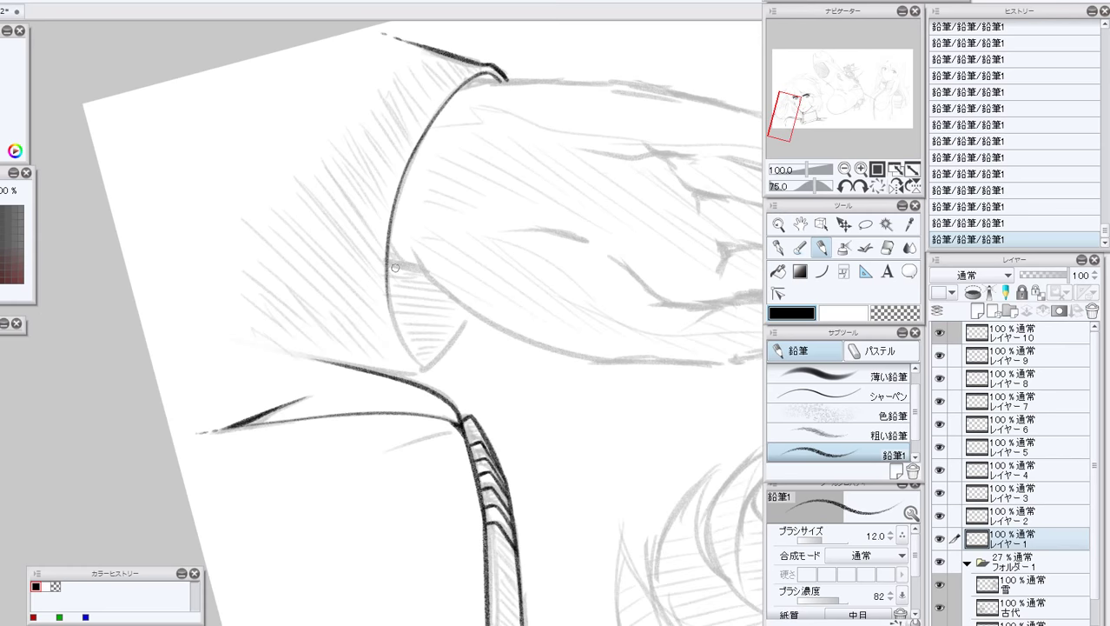
mouse_move(385, 263)
left_mouse_down()
mouse_move(444, 374)
mouse_move(403, 342)
mouse_move(427, 364)
left_mouse_up()
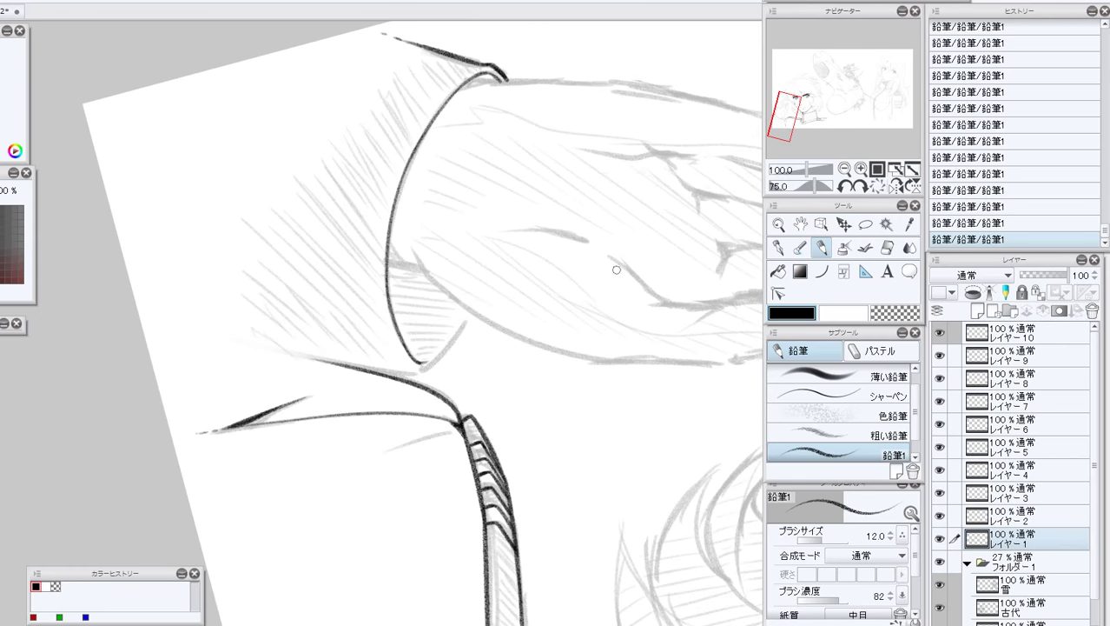
Ink the back rim of the cuff from the heel of the hand out to the cuff's shoulder-side corner.
left_click(875, 186)
left_click_drag(467, 326, 505, 396)
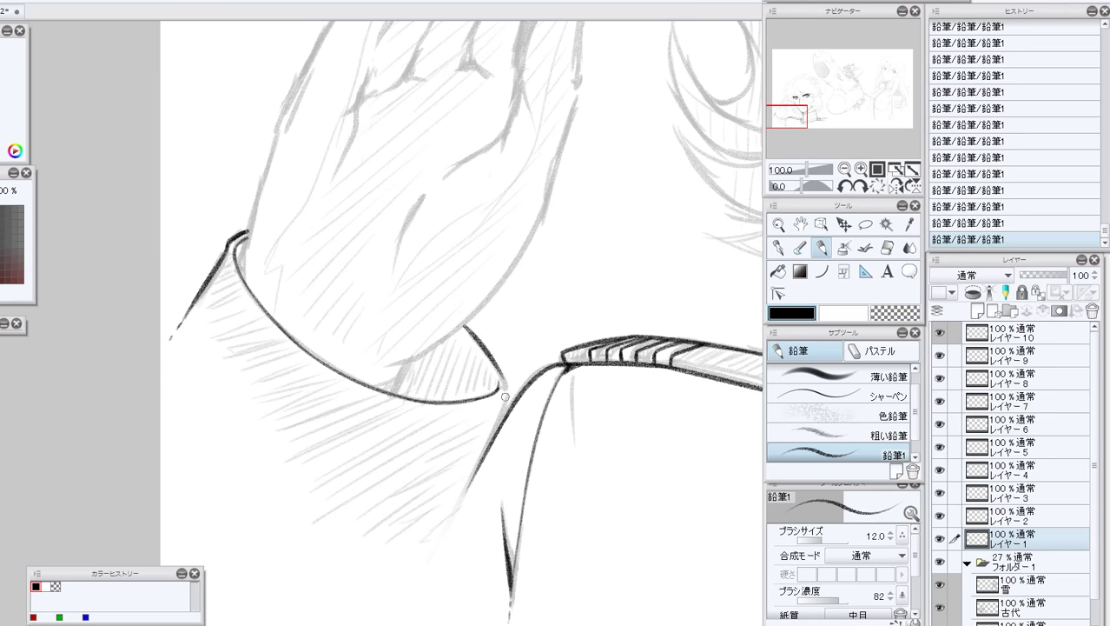
left_click_drag(464, 324, 492, 366)
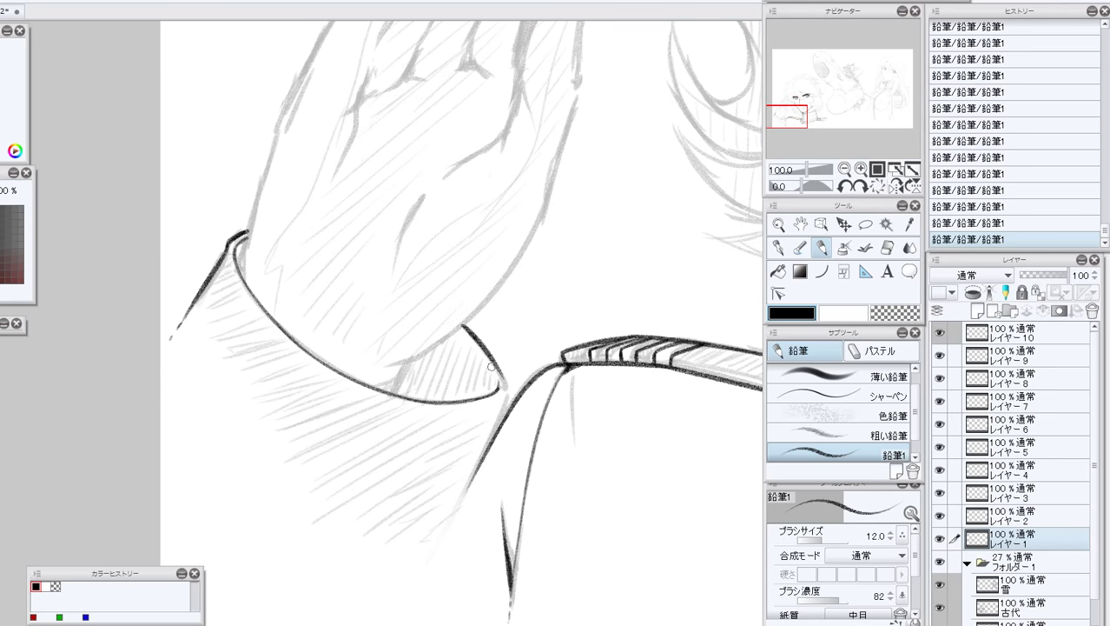
left_click(844, 186)
left_click_drag(520, 336, 548, 350)
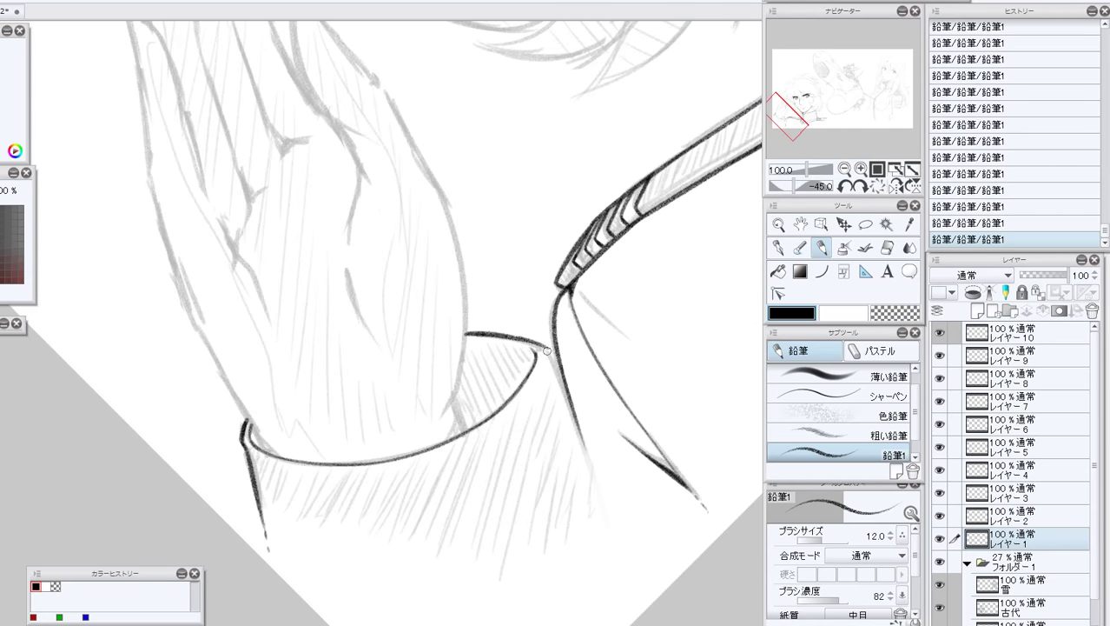
left_click(974, 223)
left_click(971, 191)
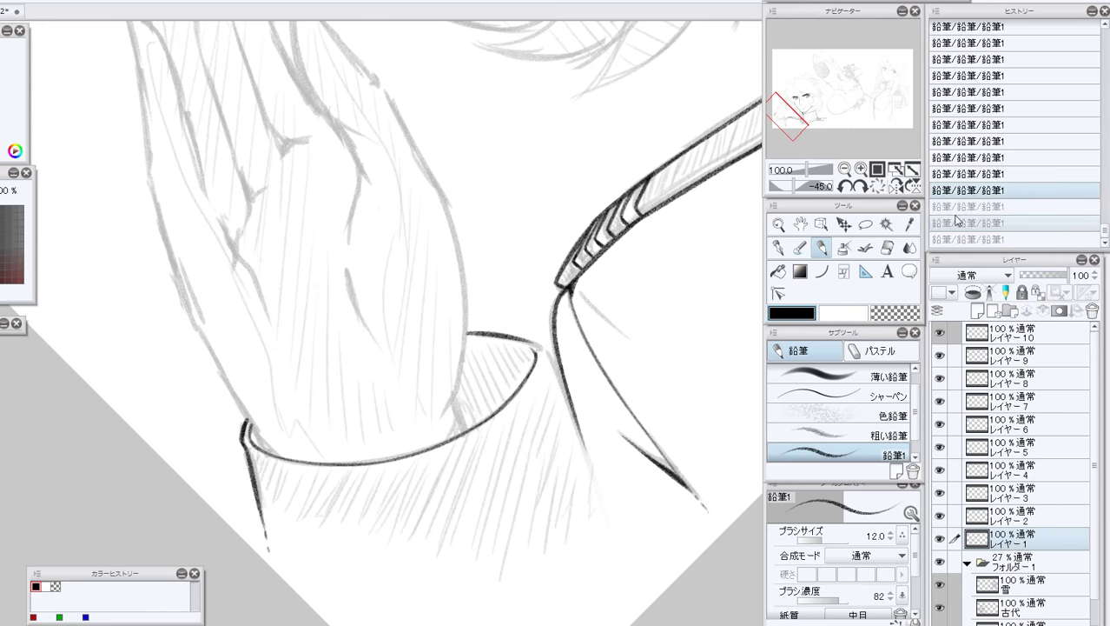
key("ctrl+y")
key("ctrl+y")
key("ctrl+y")
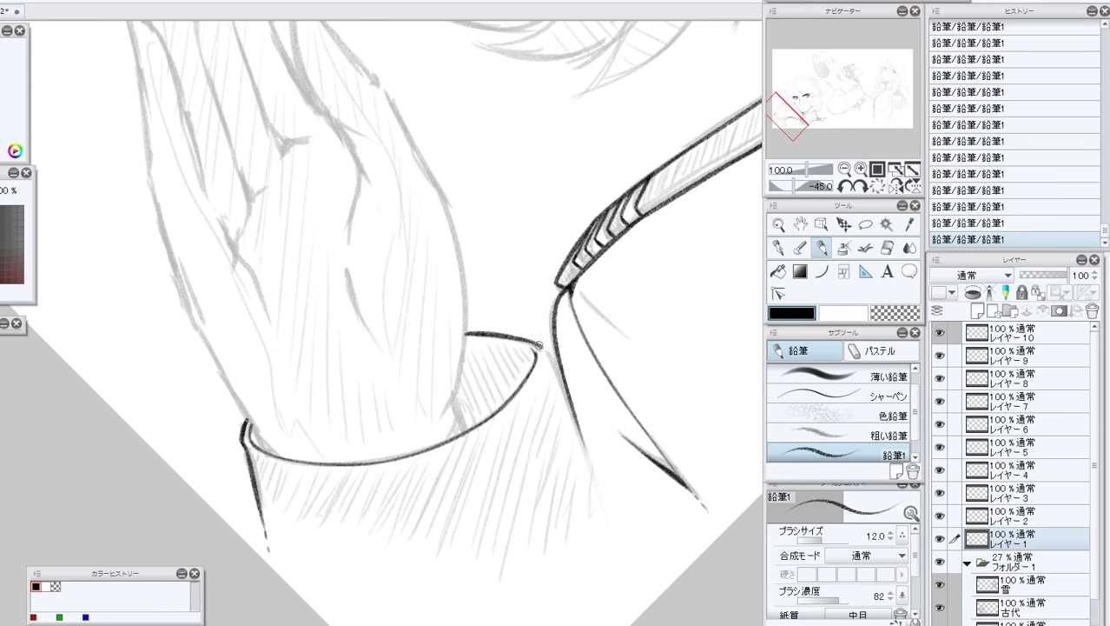
Ink the sleeve edge from the cuff's shoulder-side corner down along the shoulder contour, undoing and redrawing the first stroke.
left_click_drag(544, 350, 582, 469)
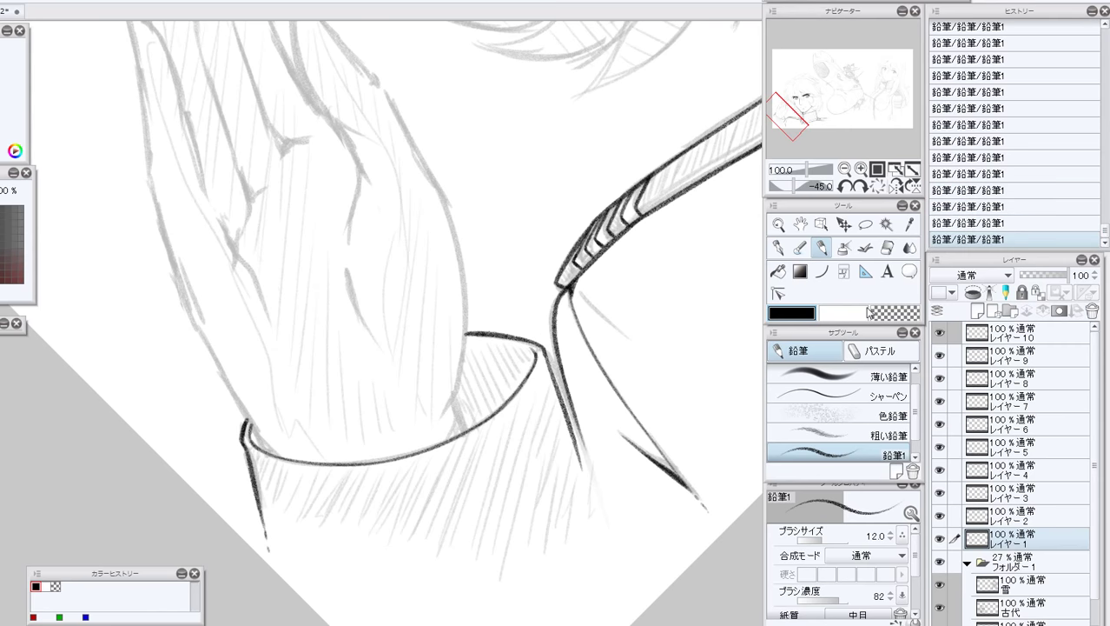
key("ctrl+z")
left_click_drag(544, 350, 588, 465)
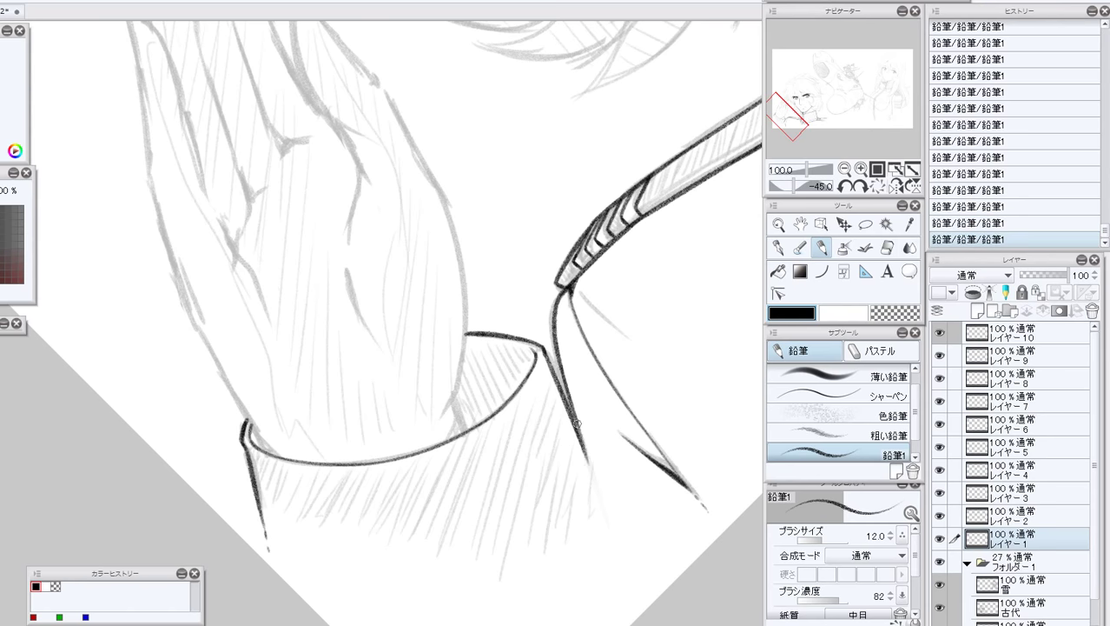
mouse_move(577, 423)
left_mouse_down()
mouse_move(607, 516)
mouse_move(591, 468)
mouse_move(599, 497)
left_mouse_up()
Add a thin second line just inside the cuff's back rim to show the fabric thickness.
left_click(861, 186)
left_click(860, 186)
left_click(860, 186)
left_click(860, 186)
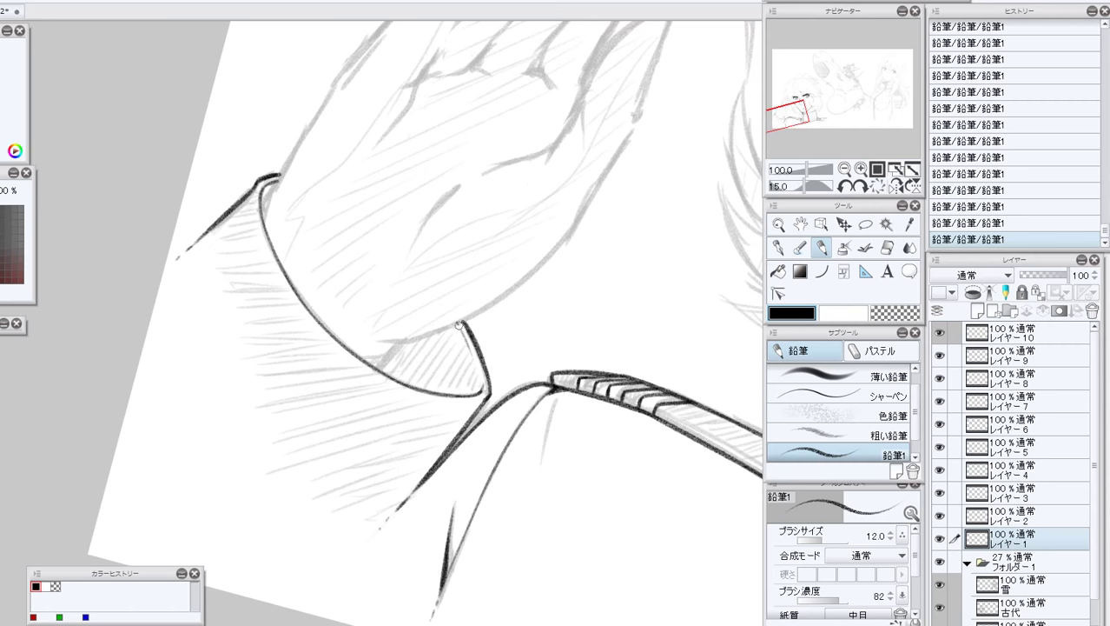
left_click_drag(458, 325, 479, 385)
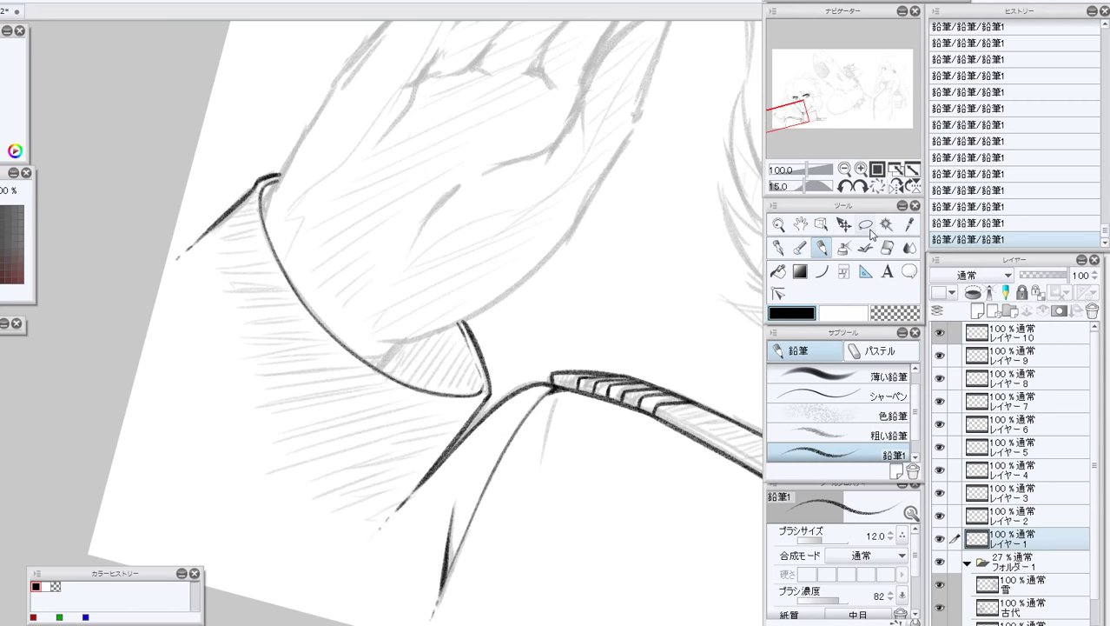
Ink the hand's outer contour from the little fingertip down to the cuff, erasing the overshoot at the cuff rim.
left_click(875, 184)
left_click(845, 186)
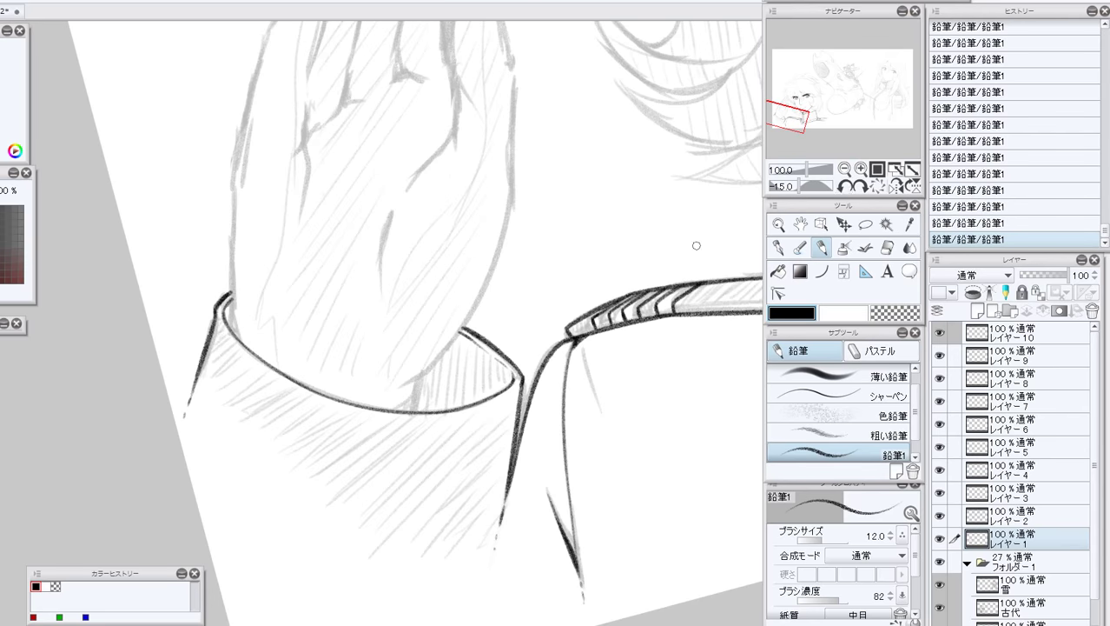
left_click(847, 187)
left_click(846, 187)
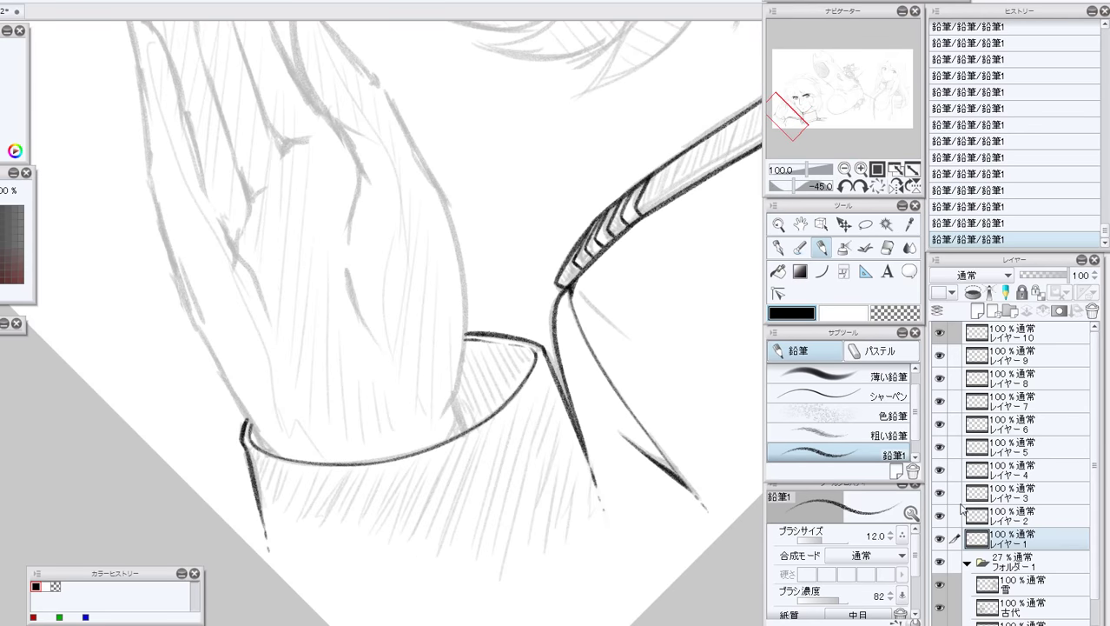
left_click_drag(789, 116, 789, 106)
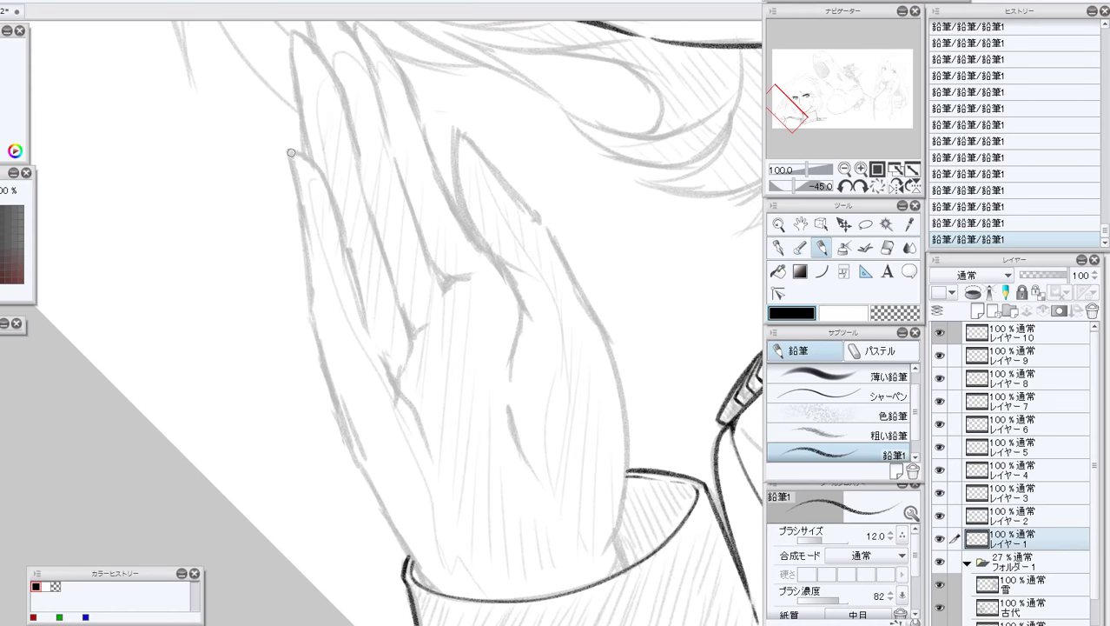
left_click_drag(288, 153, 302, 243)
mouse_move(289, 192)
left_mouse_down()
mouse_move(327, 379)
mouse_move(316, 357)
mouse_move(386, 521)
left_mouse_up()
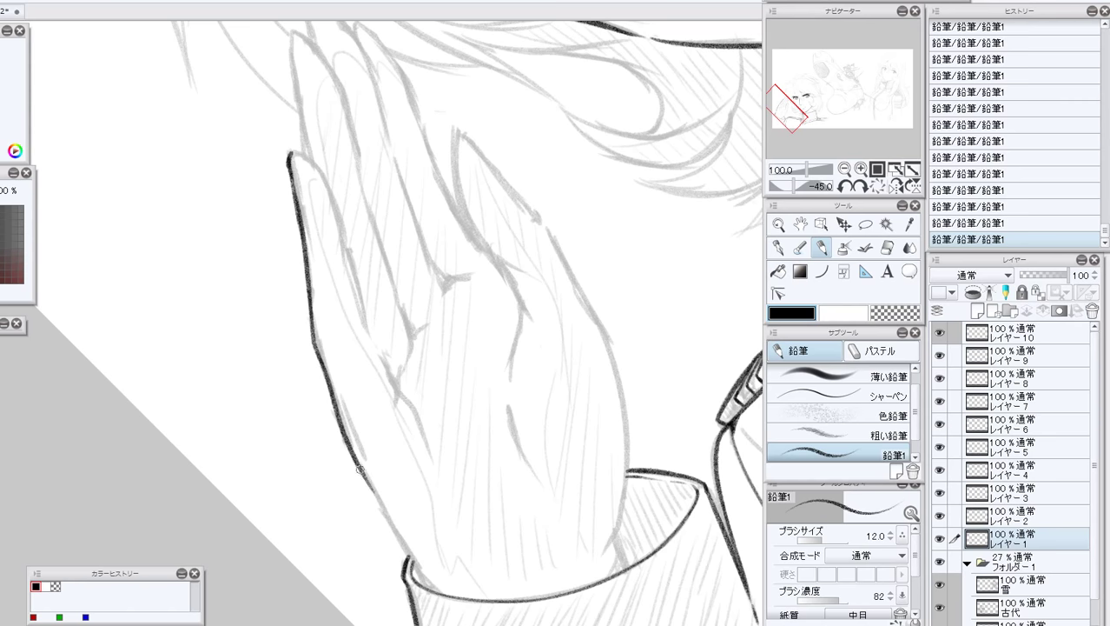
mouse_move(356, 470)
left_mouse_down()
mouse_move(415, 568)
mouse_move(408, 544)
mouse_move(431, 576)
left_mouse_up()
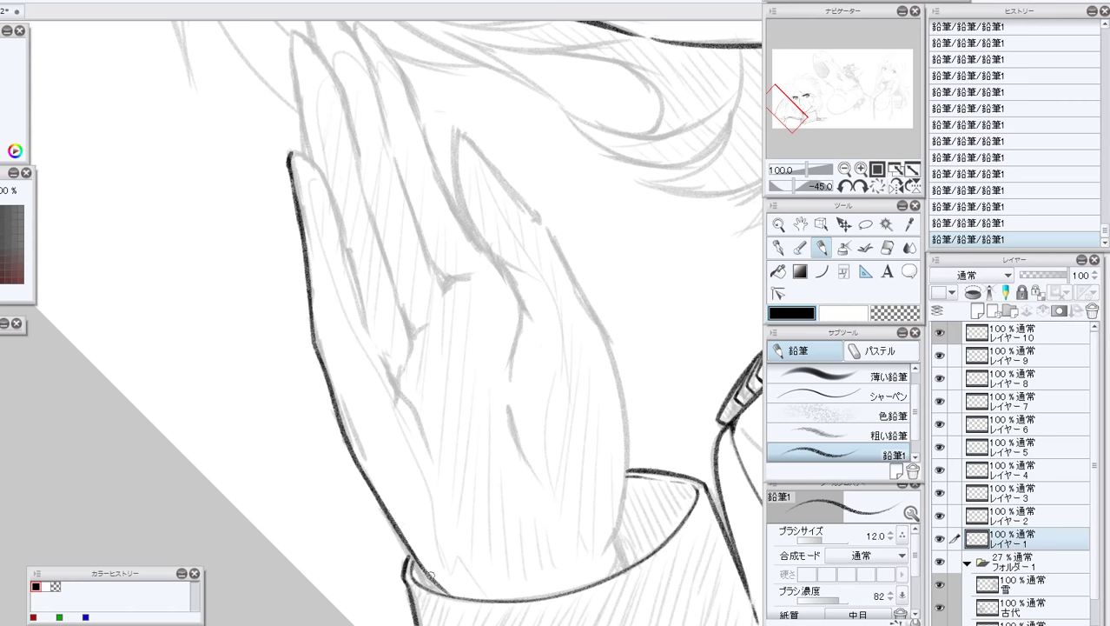
mouse_move(382, 506)
left_mouse_down()
mouse_move(426, 571)
mouse_move(407, 549)
left_mouse_up()
key("e")
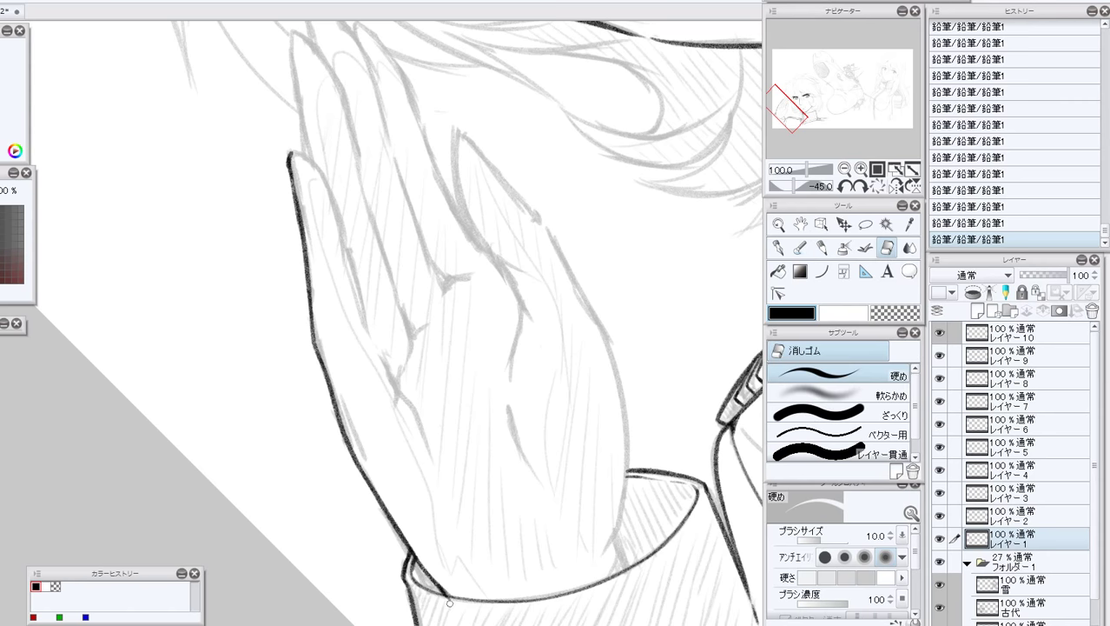
left_click_drag(445, 597, 443, 596)
Ink the rounded tip of the little finger, alternating between black and transparent colour to clean up the line.
left_click(821, 247)
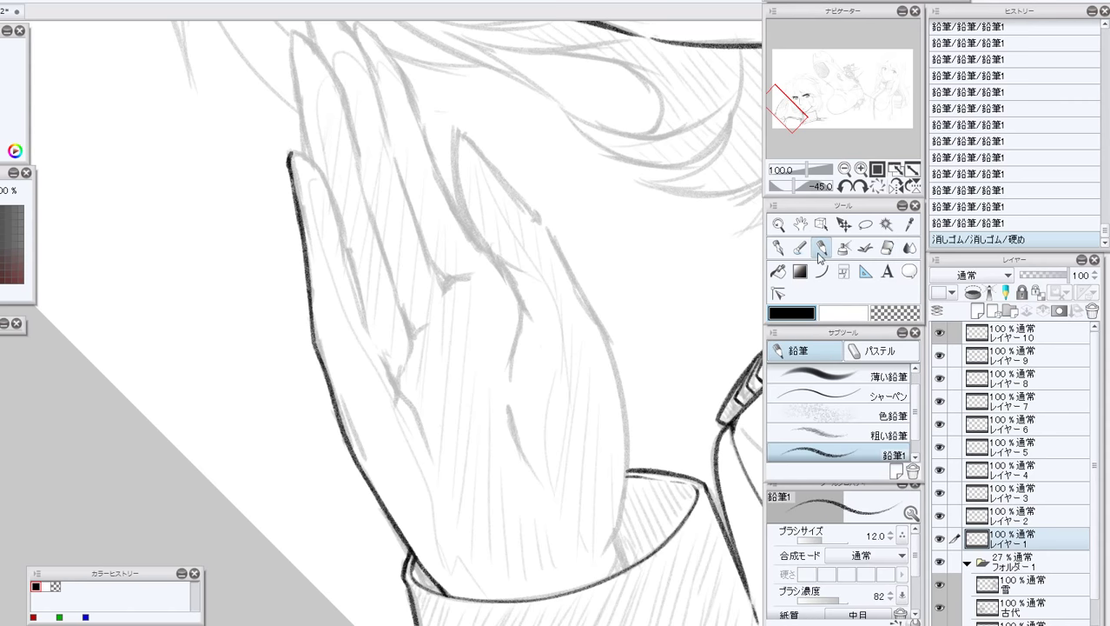
left_click_drag(289, 161, 301, 151)
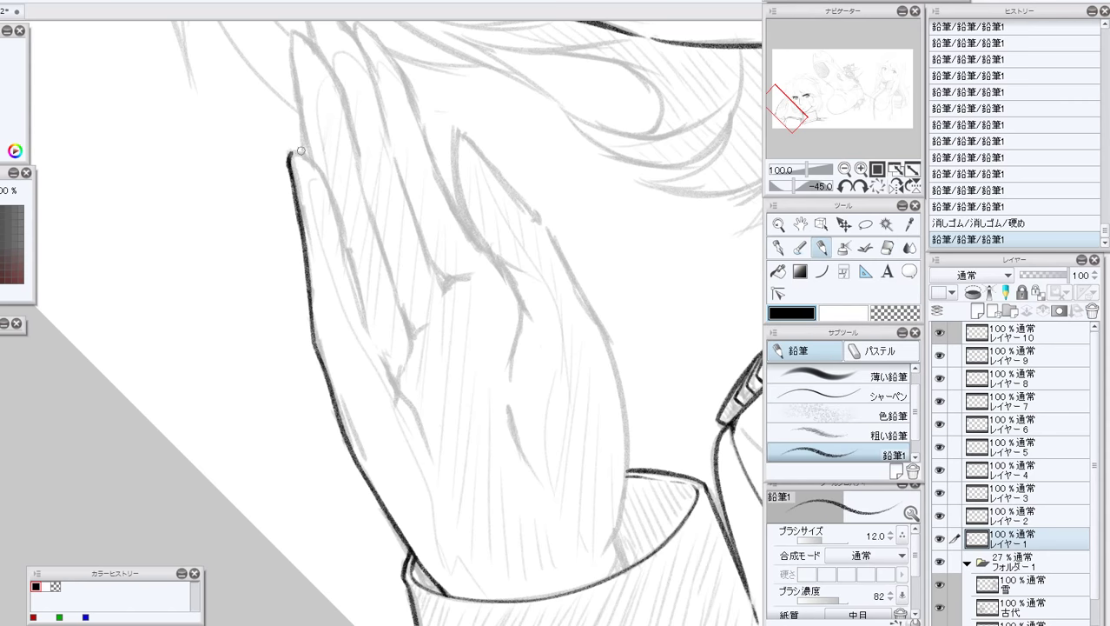
left_click(882, 312)
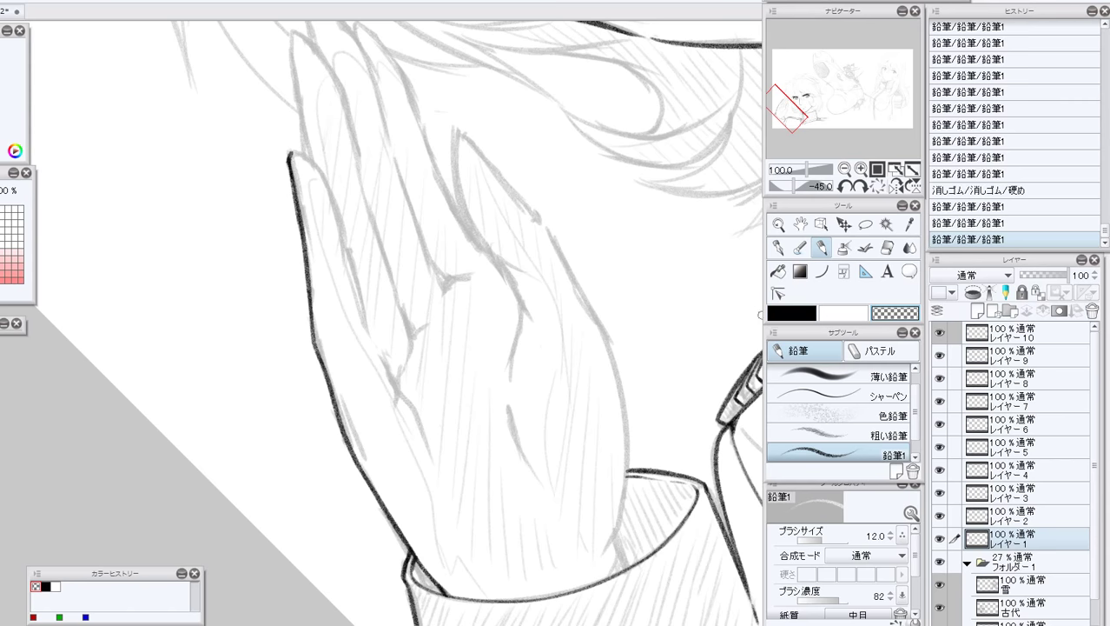
left_click(778, 315)
left_click_drag(290, 161, 290, 179)
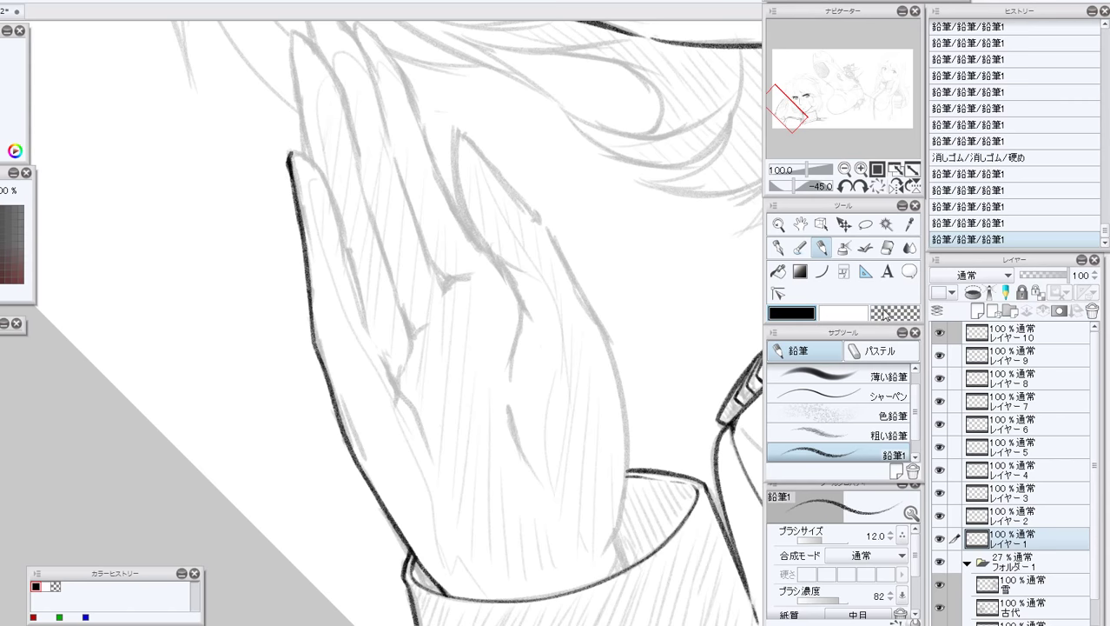
left_click(885, 314)
mouse_move(294, 165)
left_mouse_down()
mouse_move(297, 179)
mouse_move(323, 174)
mouse_move(346, 263)
left_mouse_up()
left_click(791, 315)
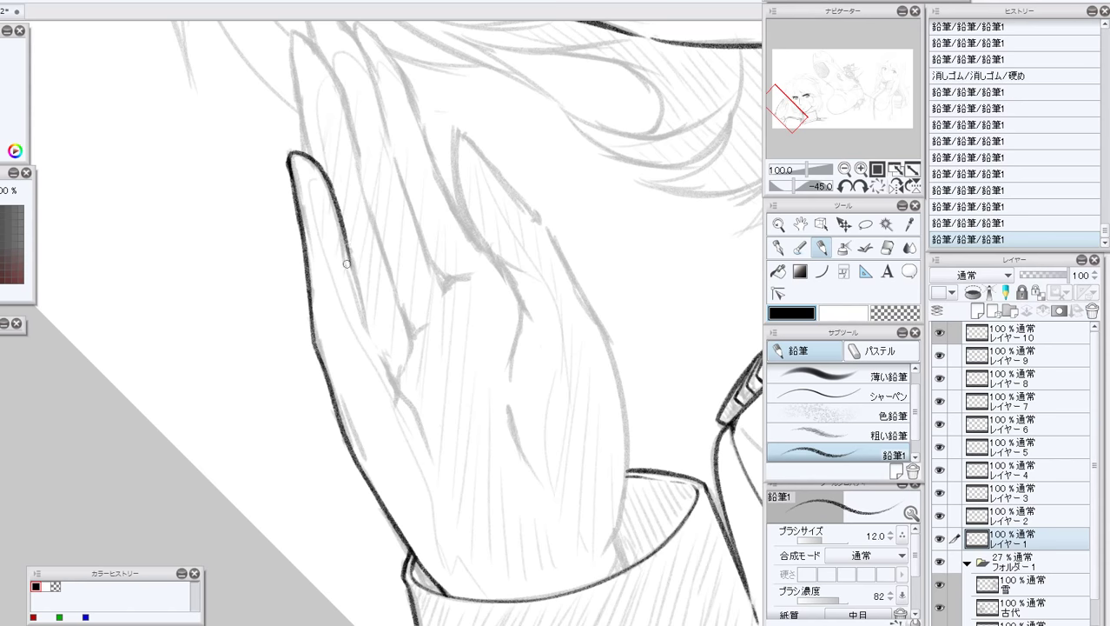
Undo the little finger's inner stroke, then redraw the edge down to its base and ink the palm crease there.
key("ctrl+z")
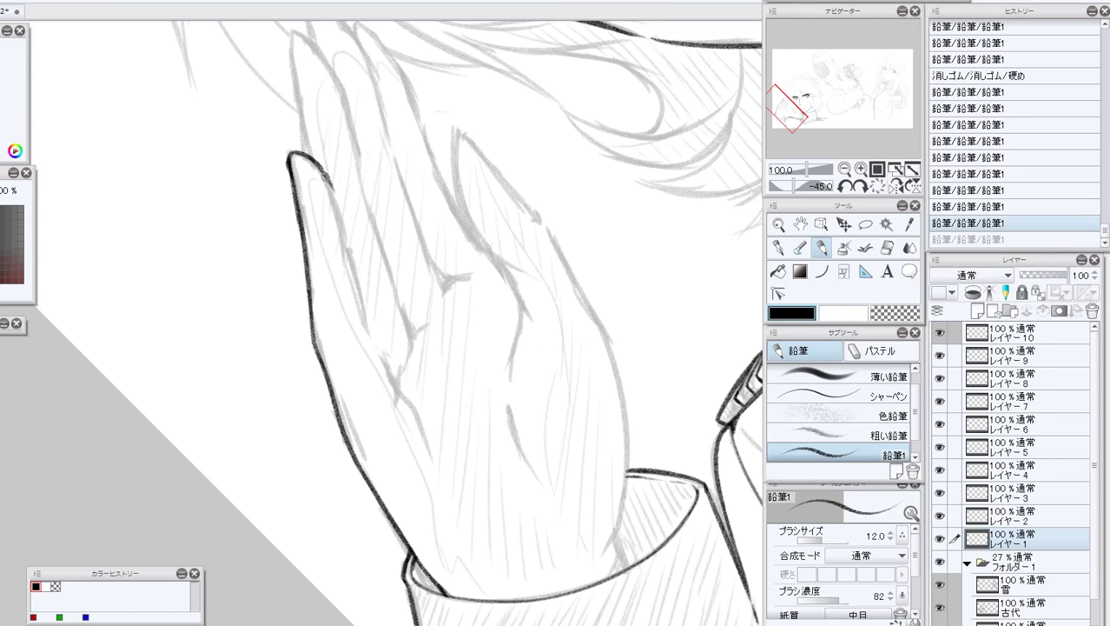
left_click_drag(325, 176, 341, 237)
mouse_move(320, 165)
left_mouse_down()
mouse_move(358, 314)
mouse_move(354, 291)
mouse_move(425, 468)
left_mouse_up()
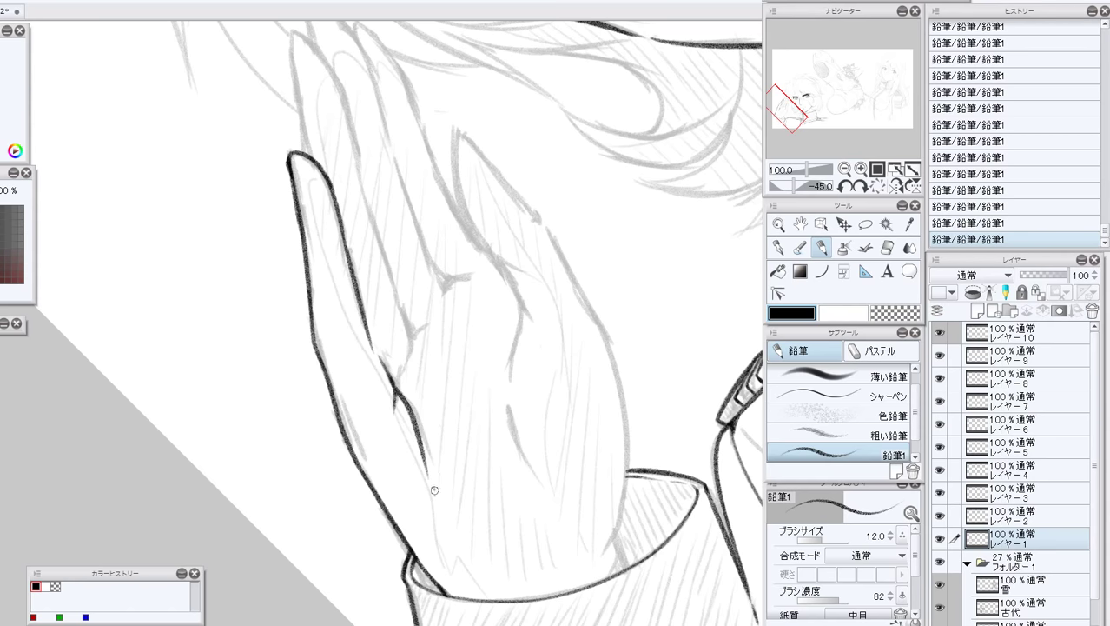
Extend the palm crease below the little finger with a short taper, undoing and redrawing strokes that miss.
key("ctrl+z")
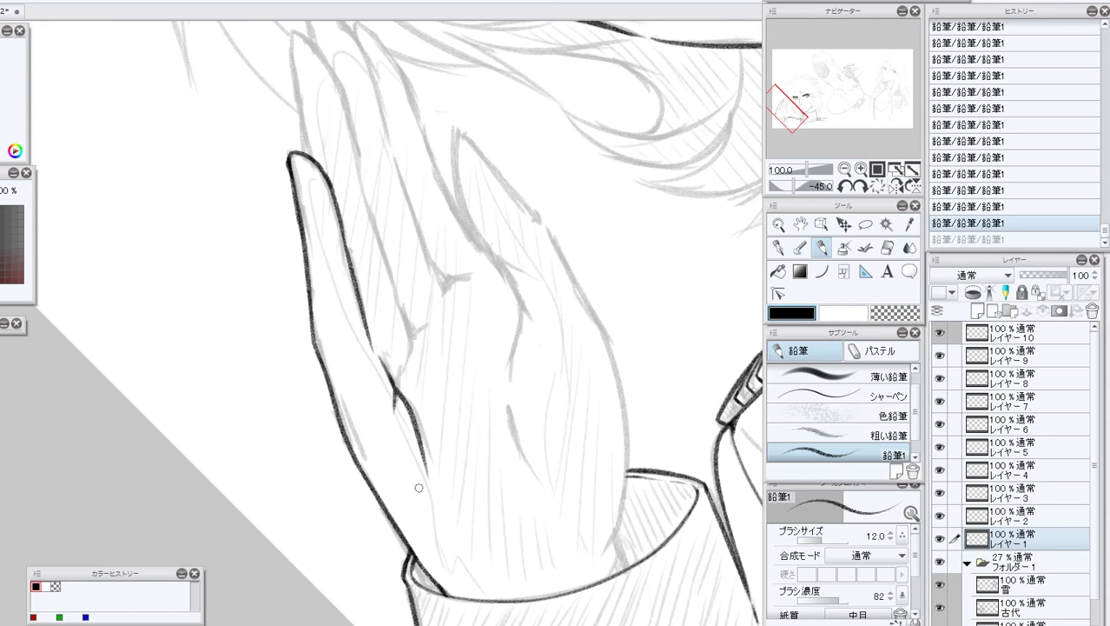
mouse_move(432, 481)
left_mouse_down()
mouse_move(464, 569)
mouse_move(449, 528)
left_mouse_up()
left_click(948, 229)
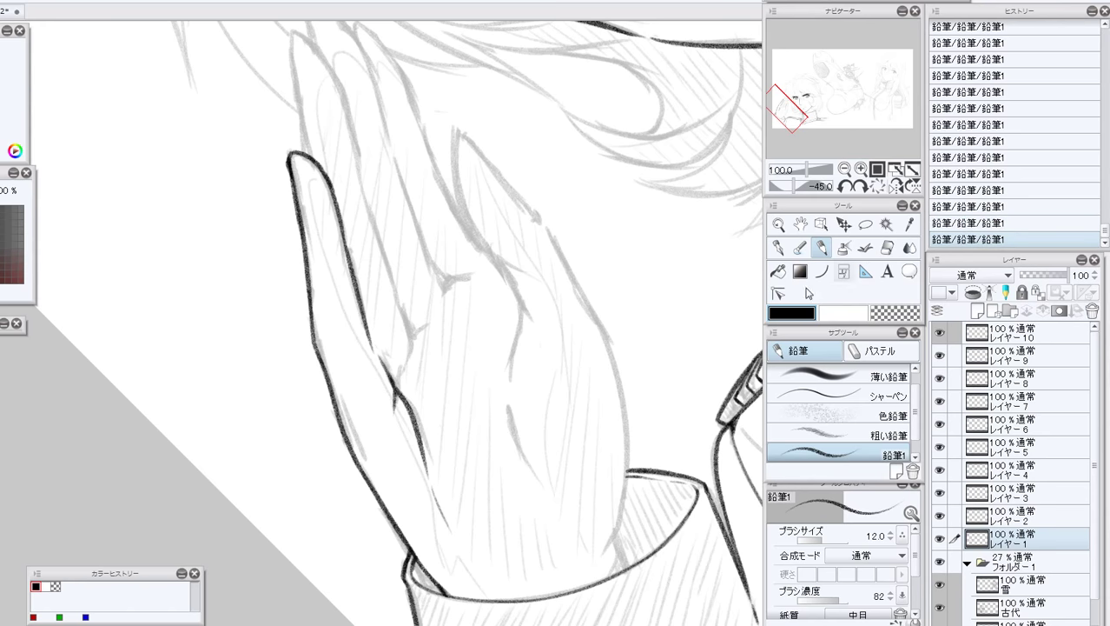
left_click(974, 228)
left_click_drag(431, 483, 441, 530)
left_click(962, 226)
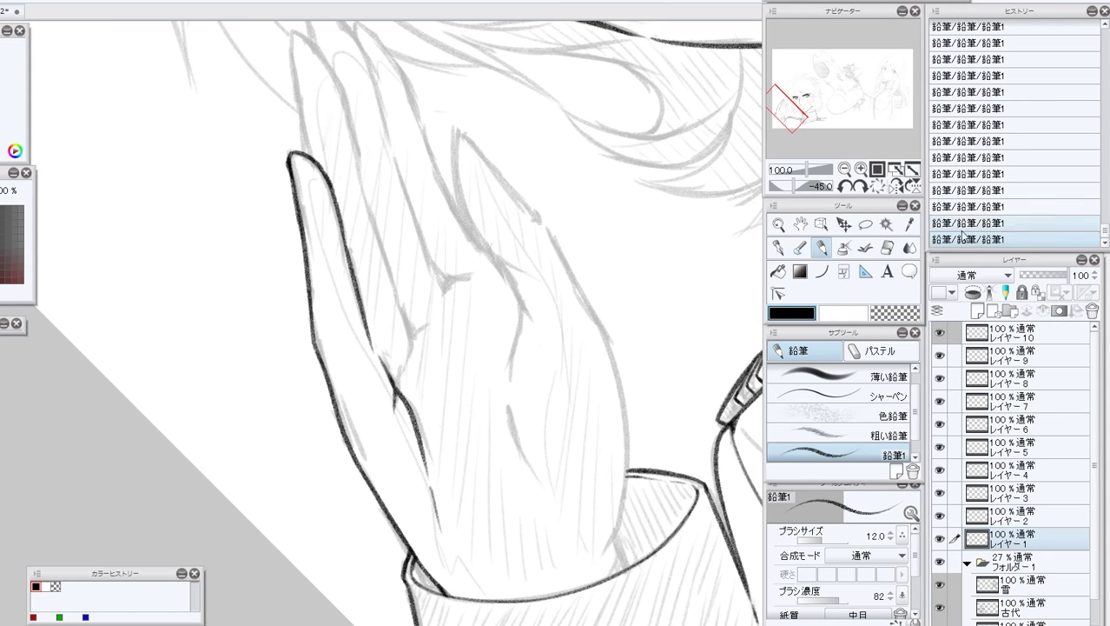
mouse_move(430, 482)
left_mouse_down()
mouse_move(450, 565)
mouse_move(436, 502)
left_mouse_up()
key("ctrl+z")
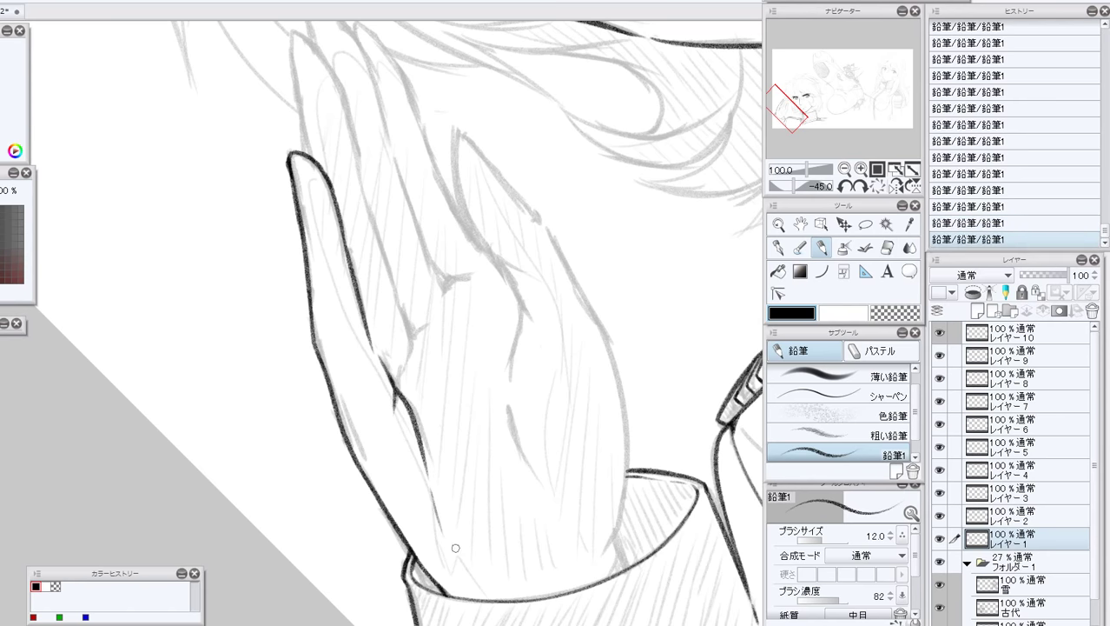
left_click(964, 223)
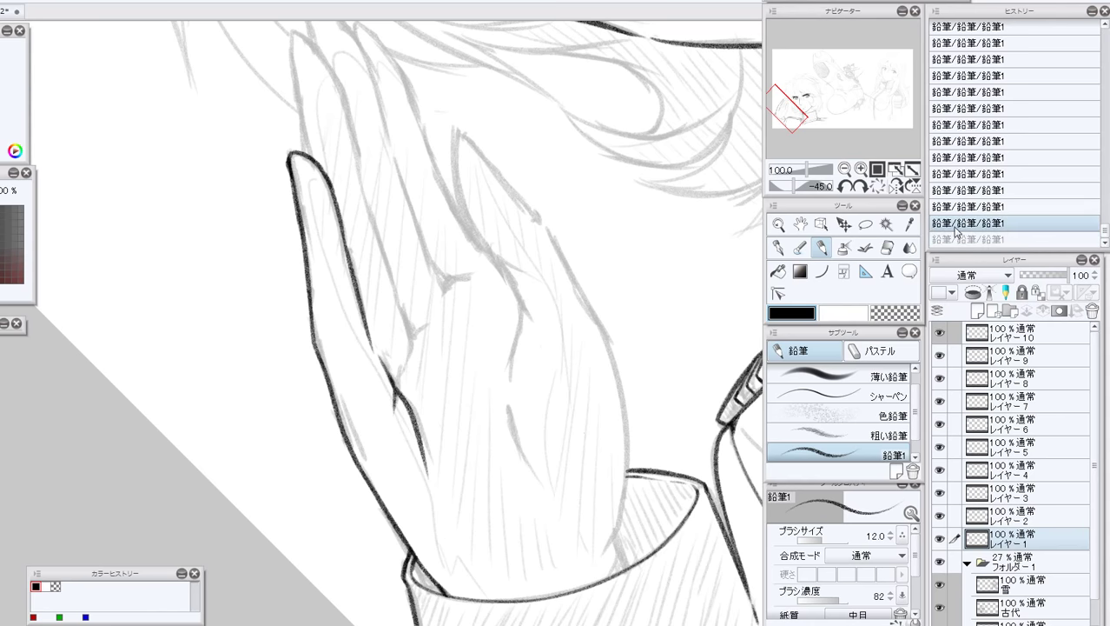
left_click_drag(421, 461, 435, 500)
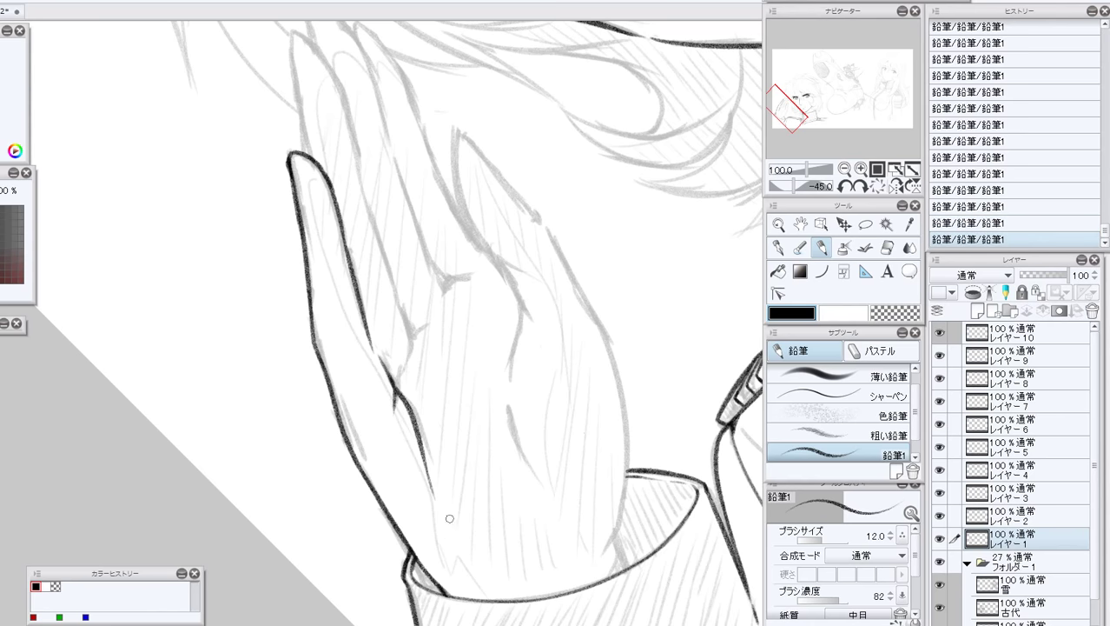
left_click(878, 186)
left_click_drag(793, 110, 792, 102)
left_click(845, 186)
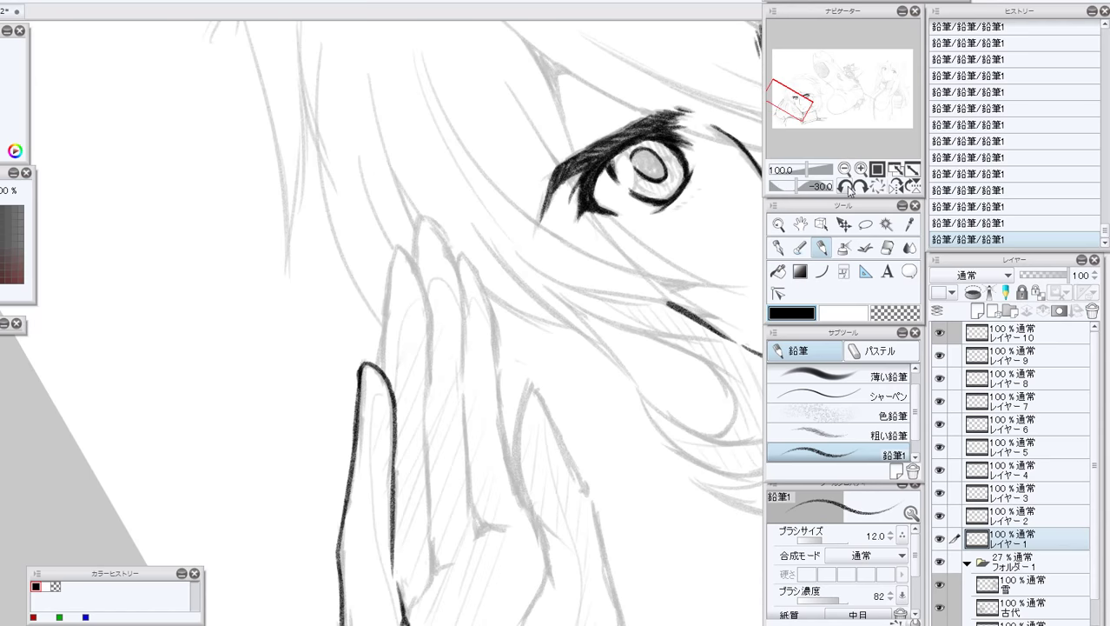
Ink the outer edge and rounded tip of the ring finger over the sketch with the size 12.0 pencil in black.
left_click(892, 315)
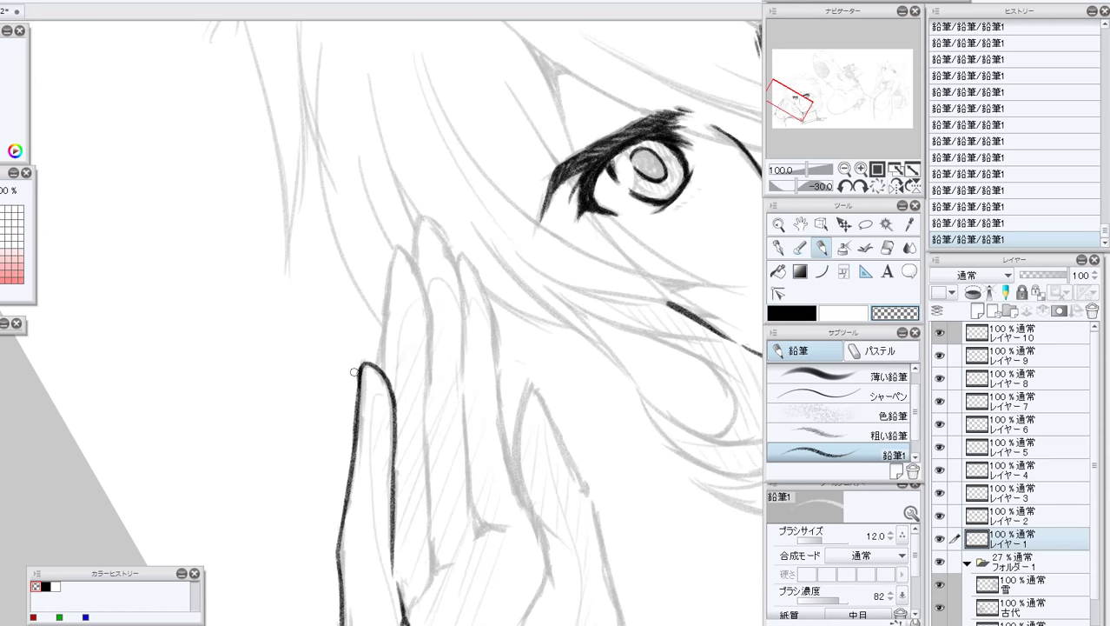
left_click(803, 316)
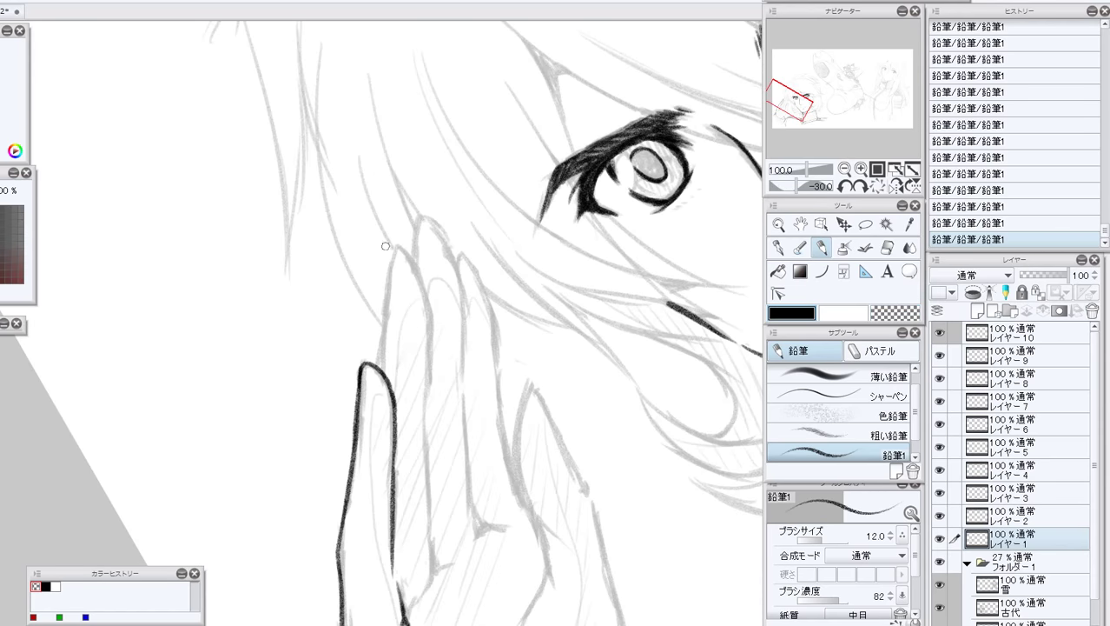
left_click_drag(395, 245, 377, 358)
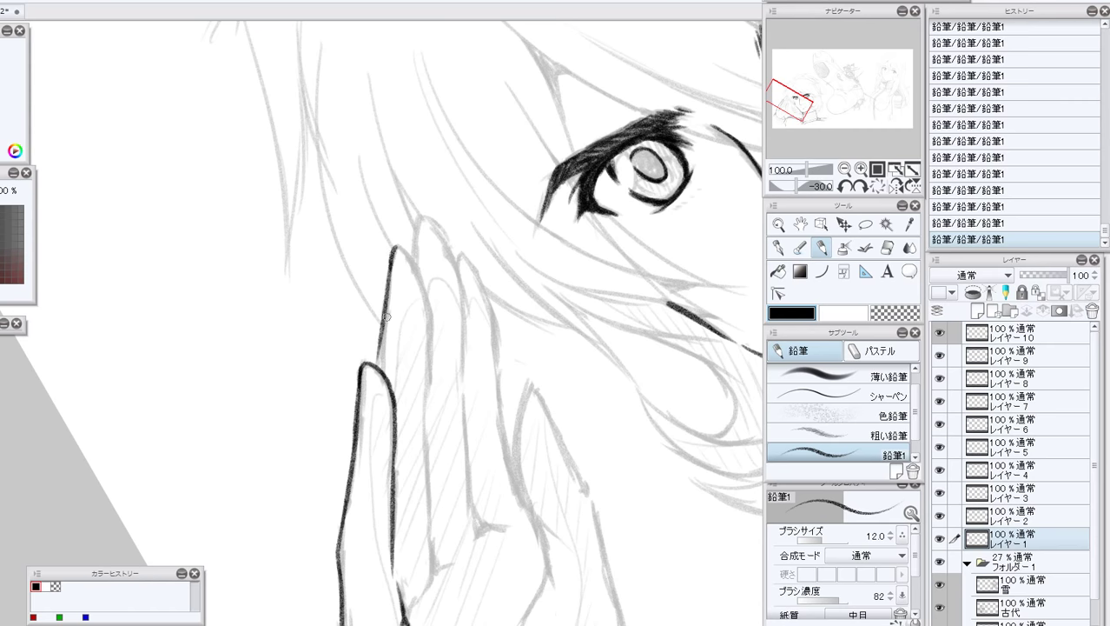
left_click_drag(385, 317, 377, 368)
mouse_move(394, 250)
left_mouse_down()
mouse_move(417, 274)
mouse_move(426, 320)
mouse_move(426, 487)
left_mouse_up()
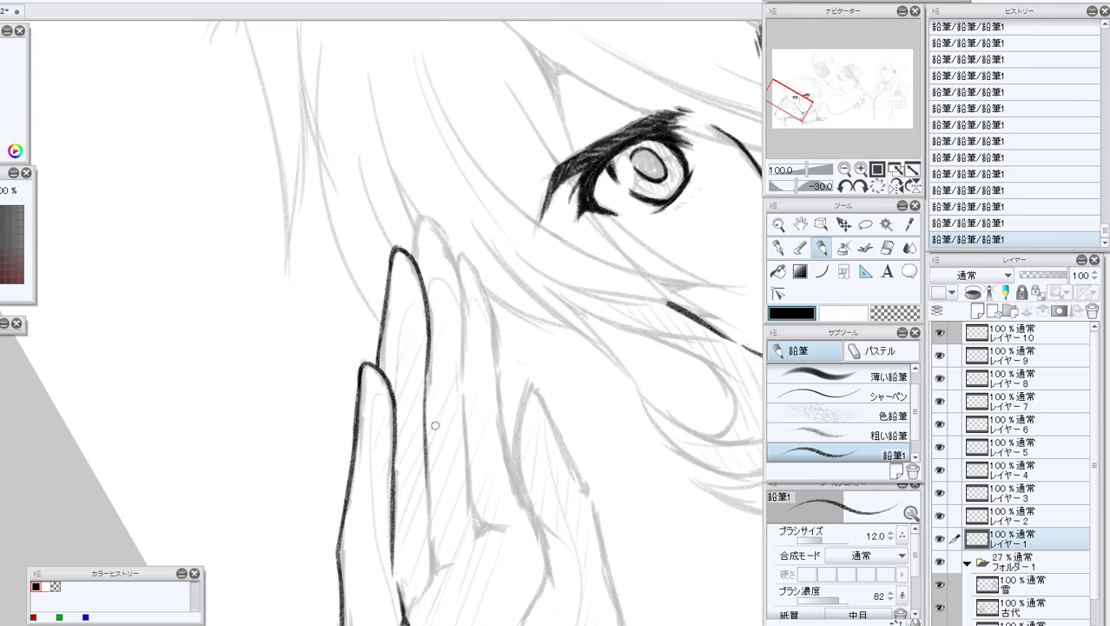
Redraw the ring finger's inner edge down to the palm and add the short crease at its base.
left_click_drag(423, 380, 420, 497)
key("ctrl+z")
key("ctrl+z")
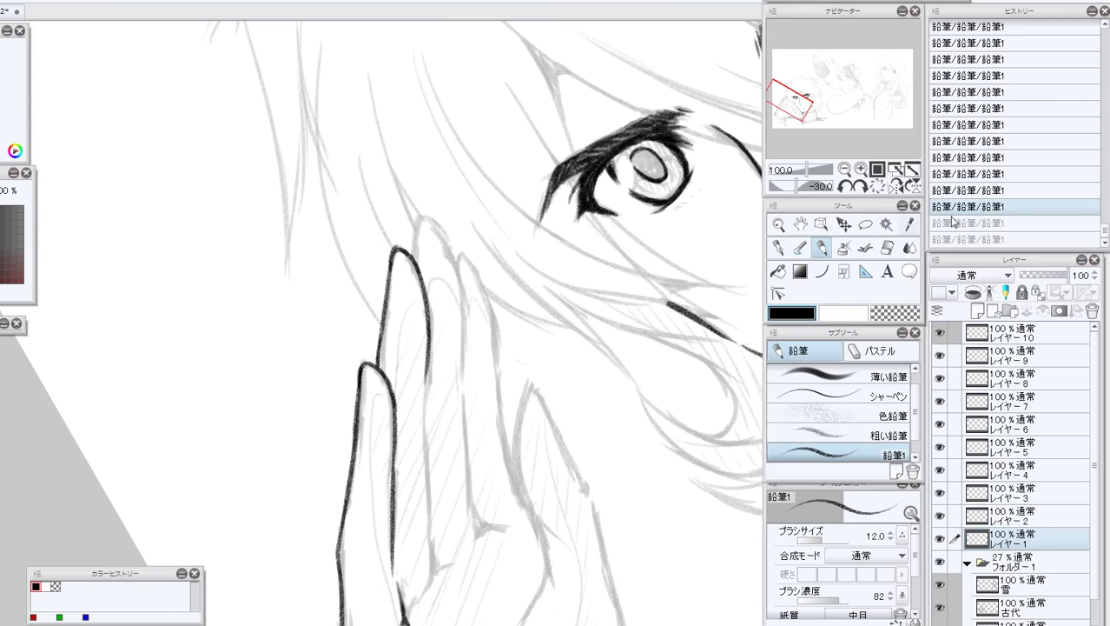
left_click_drag(425, 375, 432, 581)
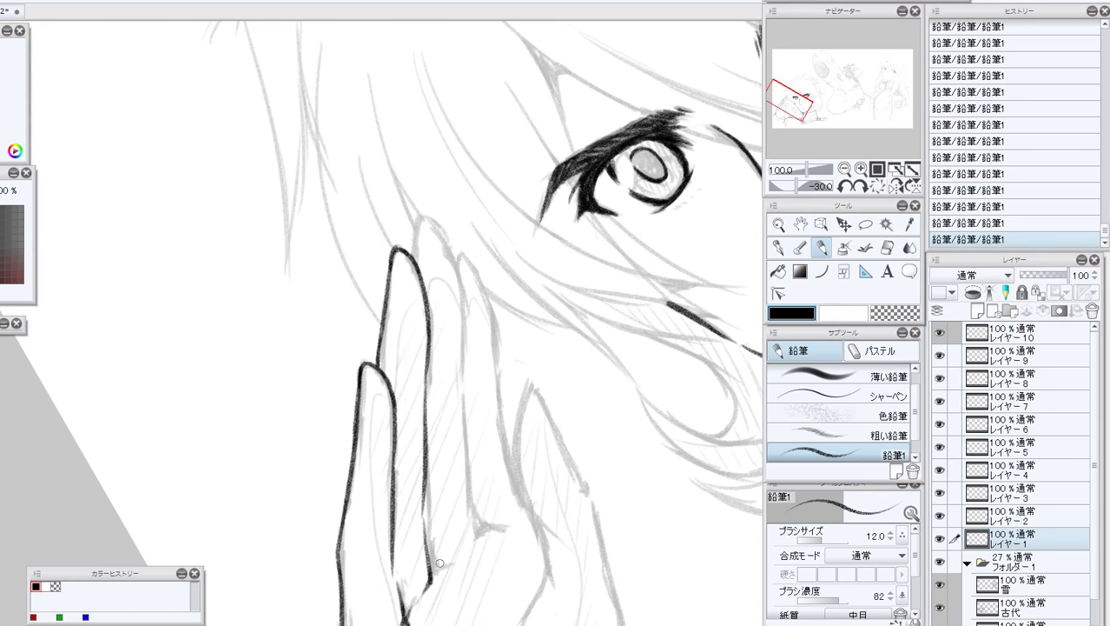
left_click_drag(428, 585, 454, 564)
Ink the rounded tip and upper inner edge of the middle finger, reworking the stroke.
mouse_move(419, 217)
left_mouse_down()
mouse_move(414, 253)
mouse_move(429, 216)
mouse_move(417, 227)
mouse_move(444, 233)
mouse_move(456, 321)
left_mouse_up()
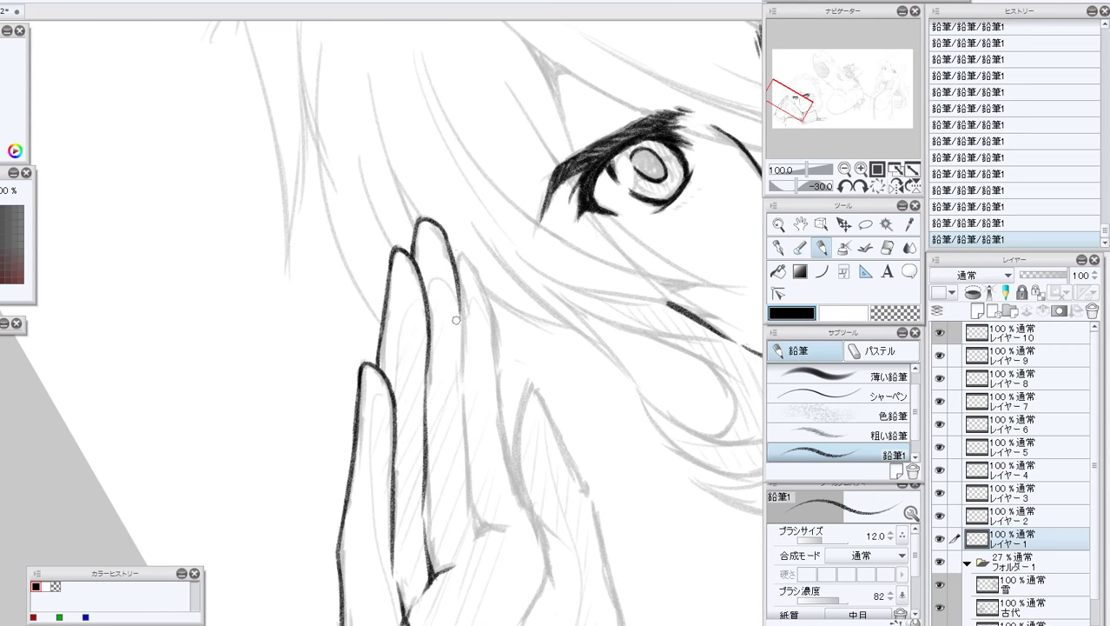
key("ctrl+z")
key("ctrl+z")
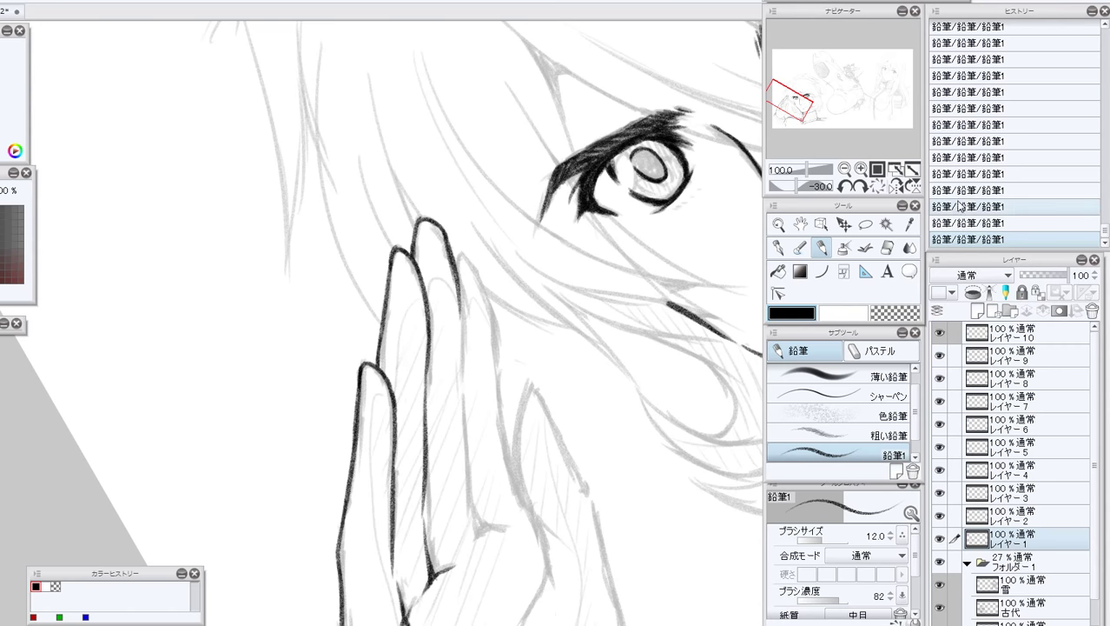
key("ctrl+y")
key("ctrl+y")
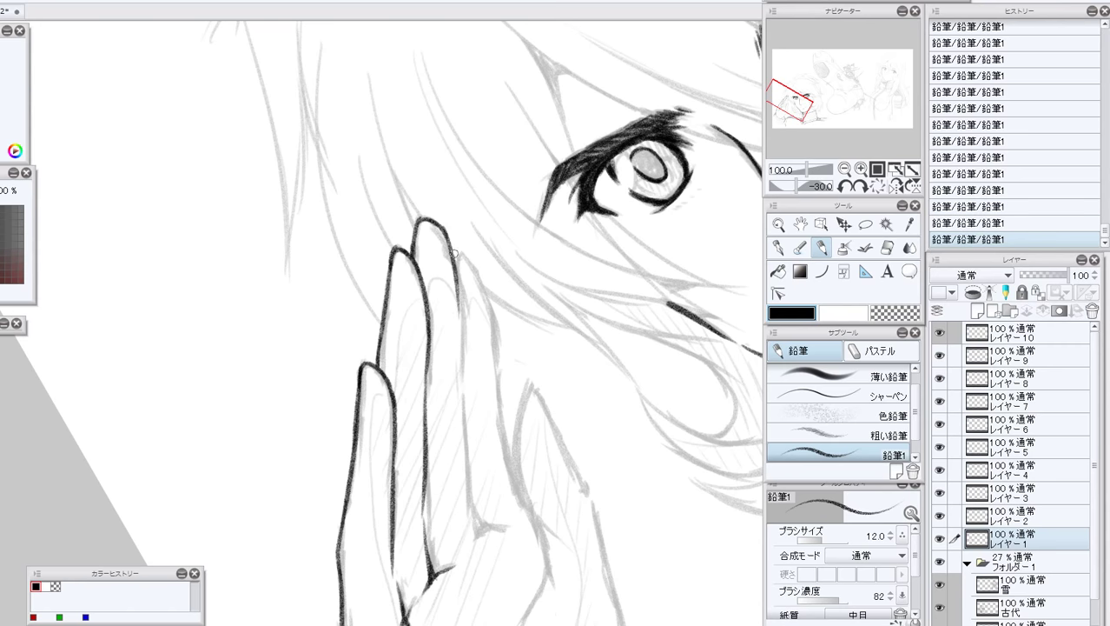
Extend the middle finger's inner edge down to the palm, redrawing its lower end and adding the crease at its base.
mouse_move(453, 267)
left_mouse_down()
mouse_move(452, 366)
mouse_move(477, 541)
left_mouse_up()
key("ctrl+z")
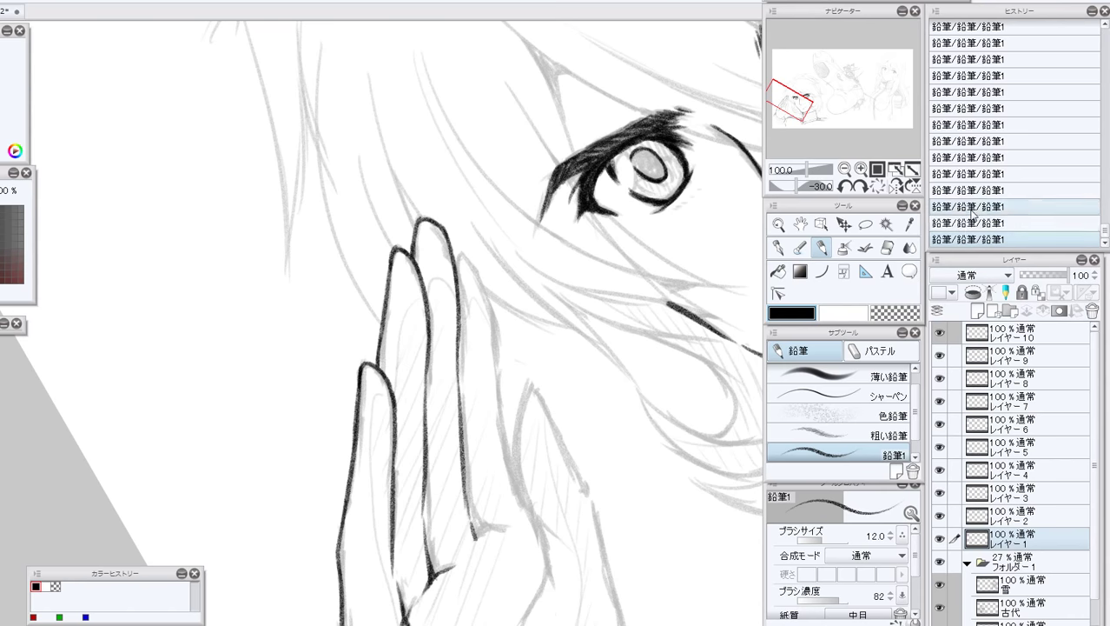
key("ctrl+z")
left_click_drag(466, 492, 473, 538)
left_click(962, 211)
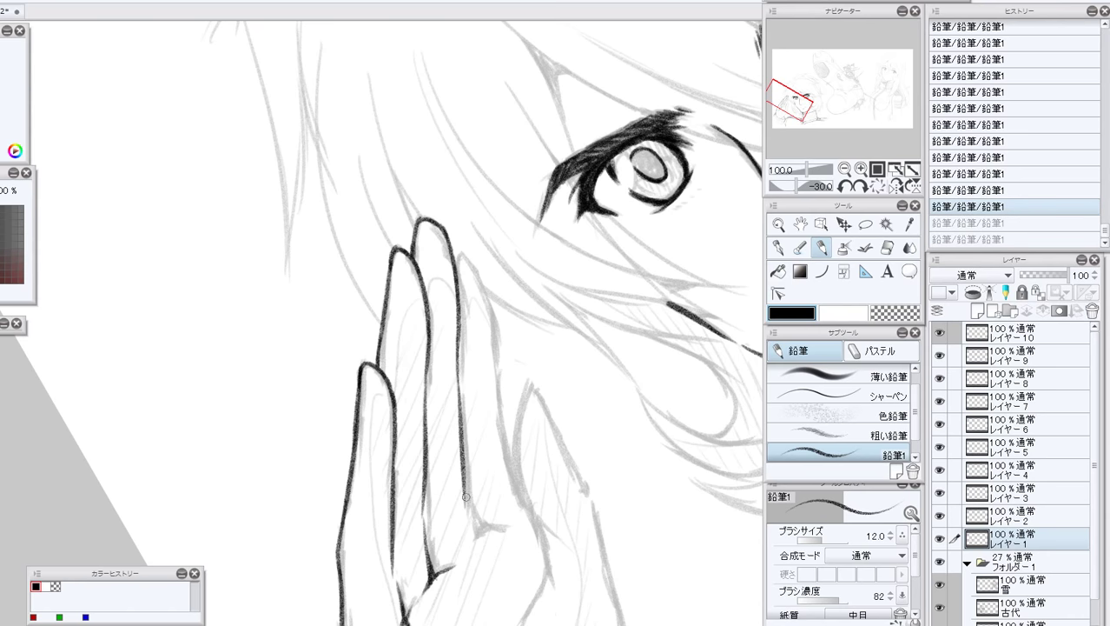
left_click_drag(466, 497, 471, 527)
left_click(969, 209)
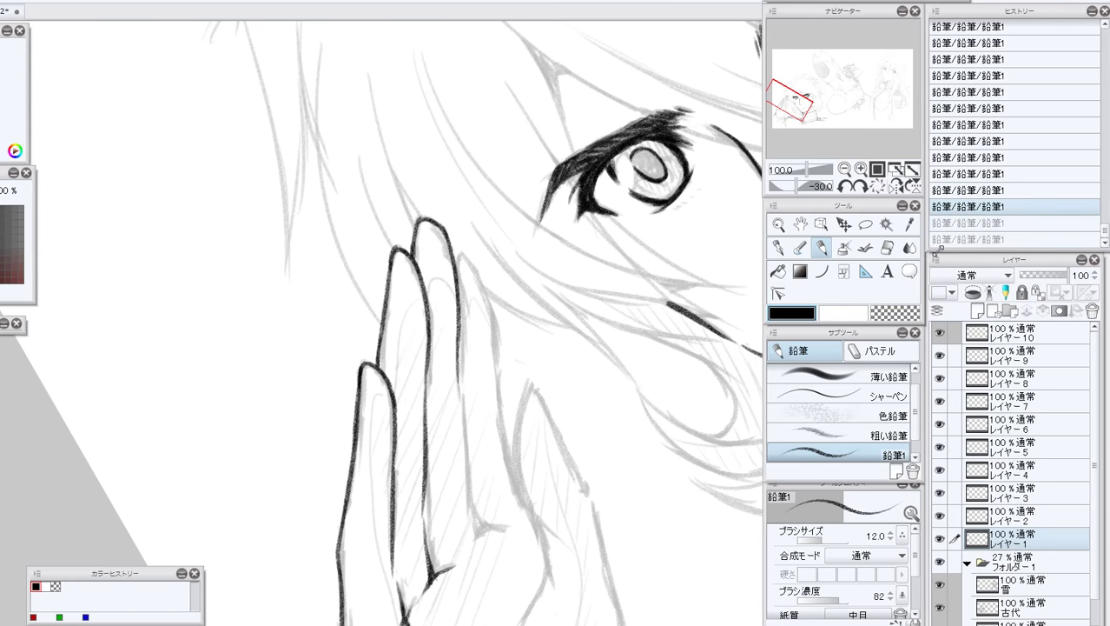
key("ctrl+y")
left_click_drag(466, 501, 476, 530)
left_click(946, 217)
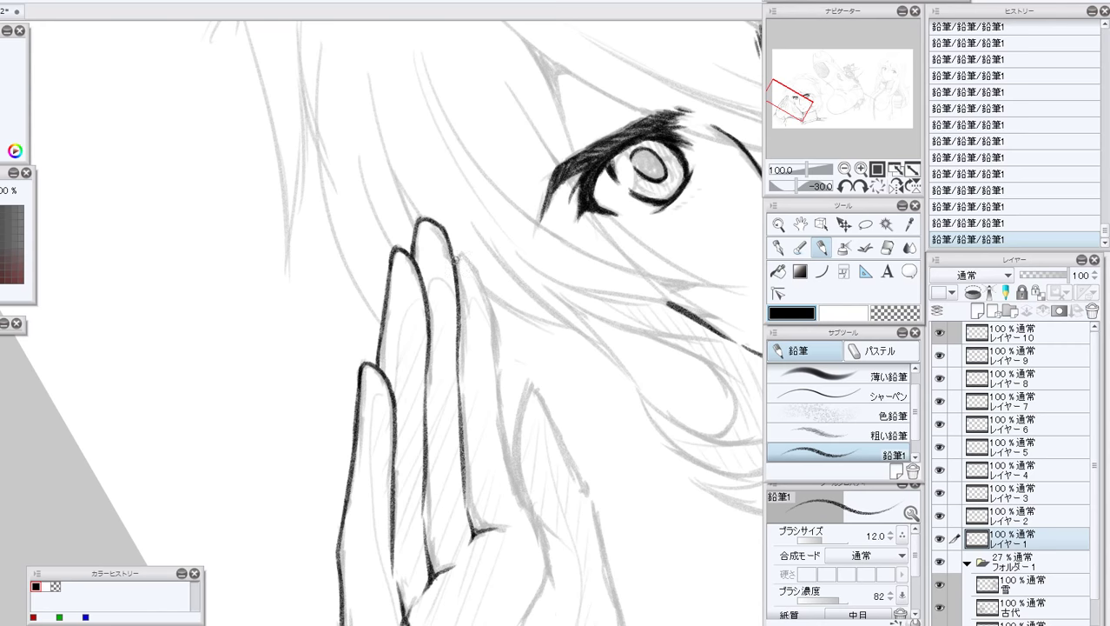
Ink the index finger's outline from its tip down the inner edge and into the palm.
mouse_move(452, 253)
left_mouse_down()
mouse_move(483, 300)
mouse_move(487, 365)
left_mouse_up()
left_click(953, 208)
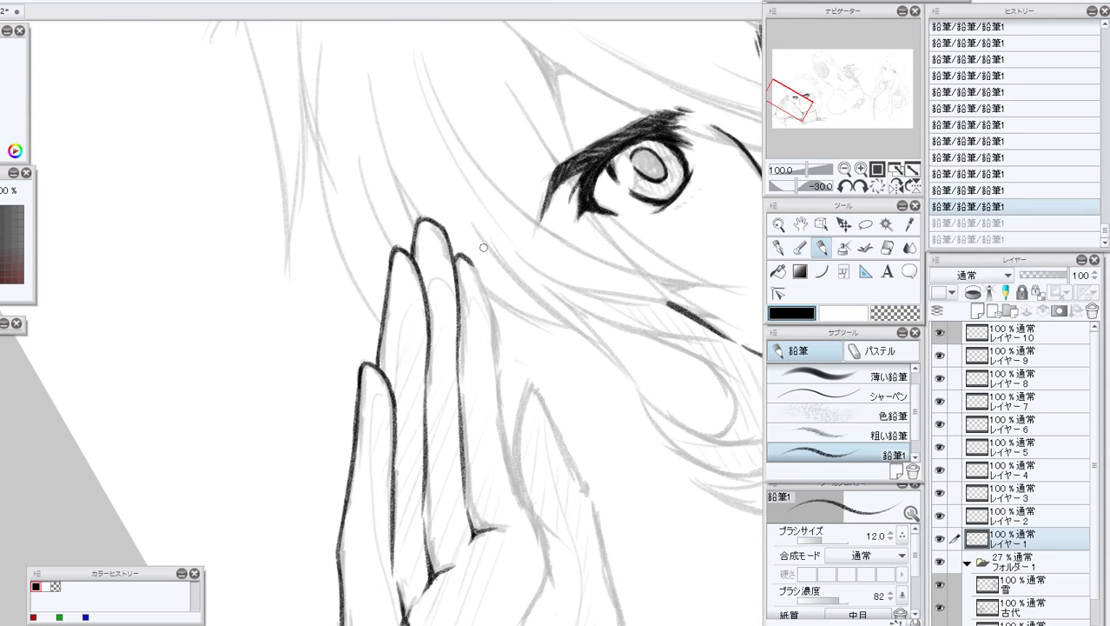
mouse_move(461, 257)
left_mouse_down()
mouse_move(494, 338)
mouse_move(489, 307)
mouse_move(499, 436)
left_mouse_up()
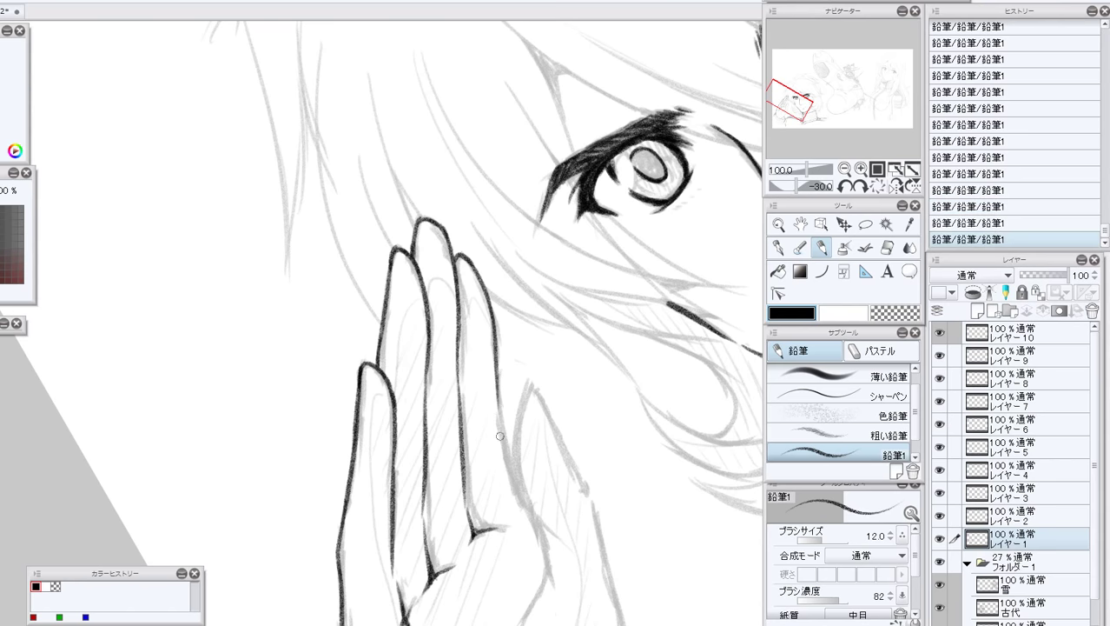
key("ctrl+z")
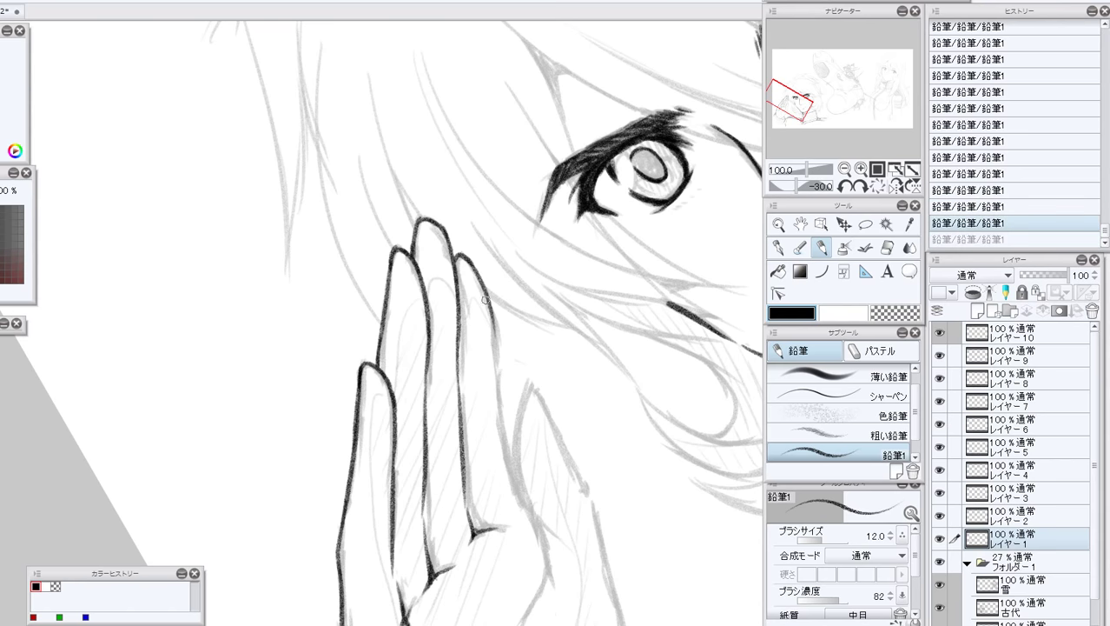
left_click_drag(485, 300, 496, 365)
mouse_move(496, 381)
left_mouse_down()
mouse_move(504, 477)
mouse_move(526, 515)
mouse_move(516, 527)
mouse_move(525, 521)
mouse_move(542, 549)
left_mouse_up()
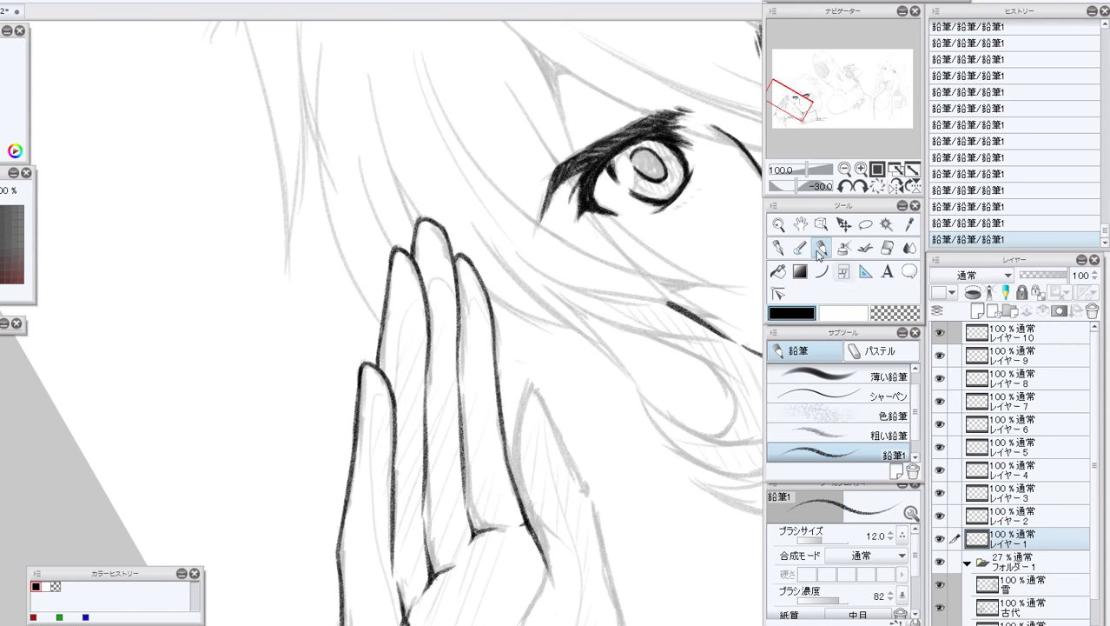
Trim the inked fingertips with the pencil in transparent colour, and restore black as the drawing colour.
left_click(887, 315)
left_click_drag(389, 247, 396, 244)
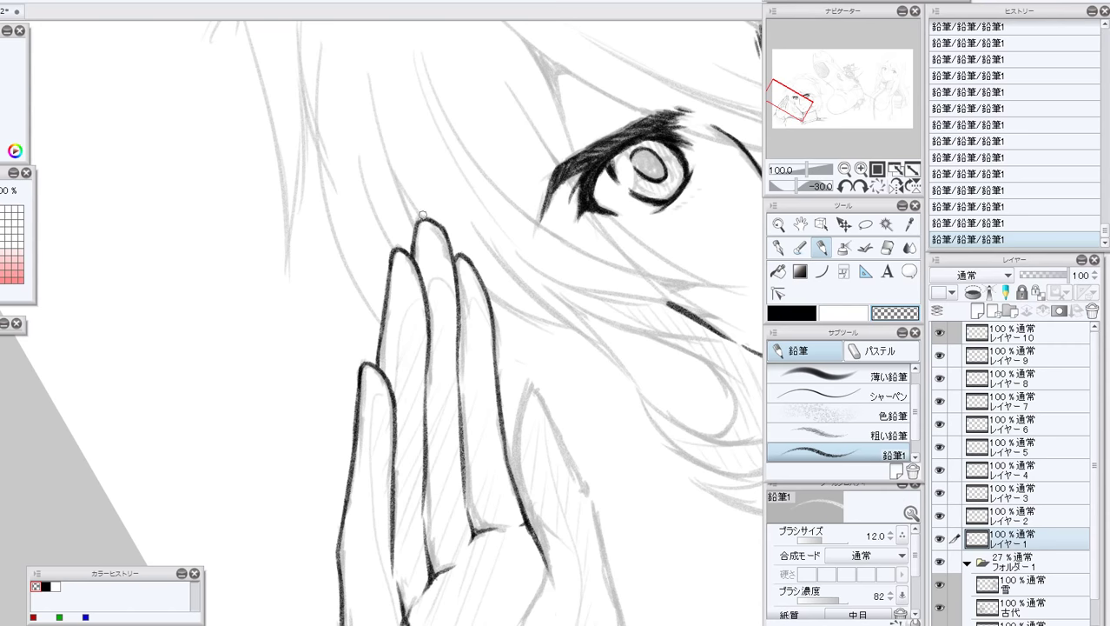
left_click(792, 315)
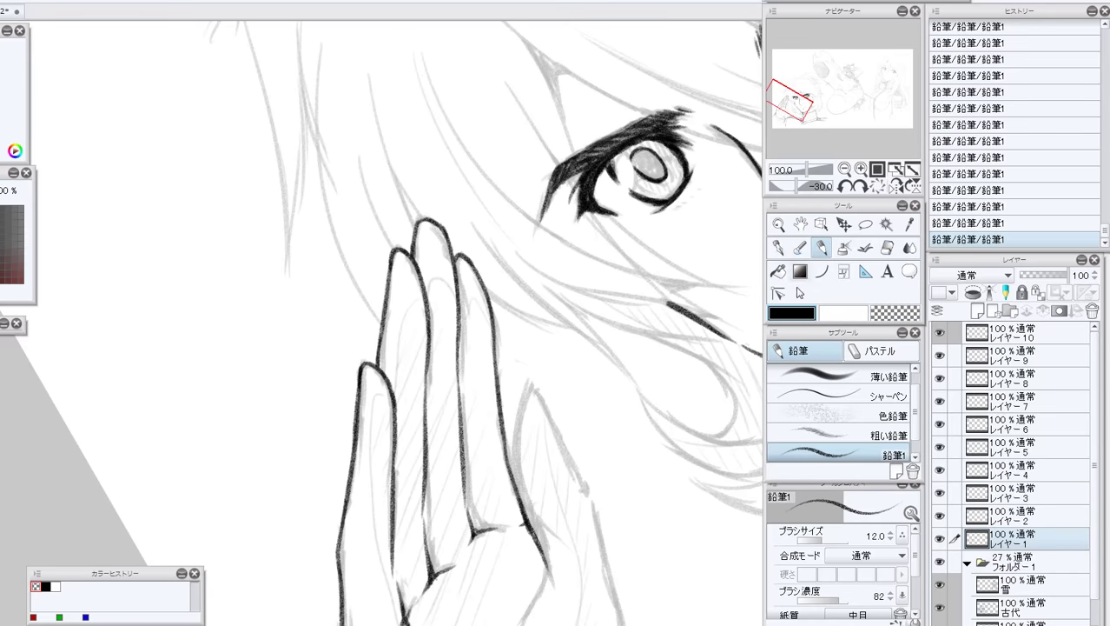
Examine the inked fingers against the face and whole figure at different zoom levels and canvas rotations.
left_click(877, 186)
left_click_drag(818, 89, 808, 94)
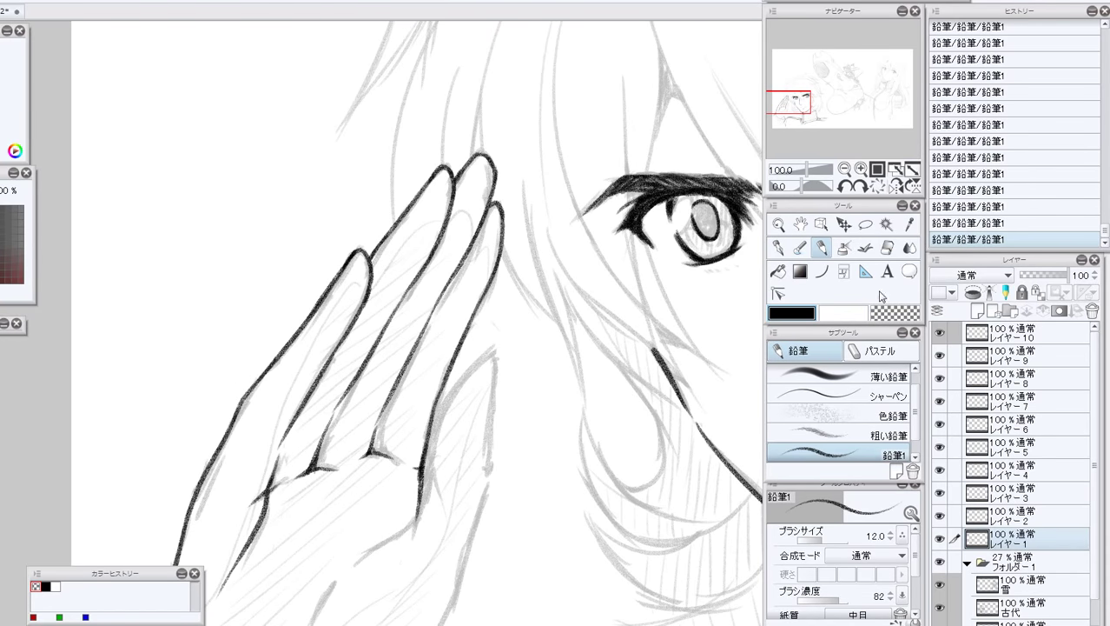
left_click(886, 249)
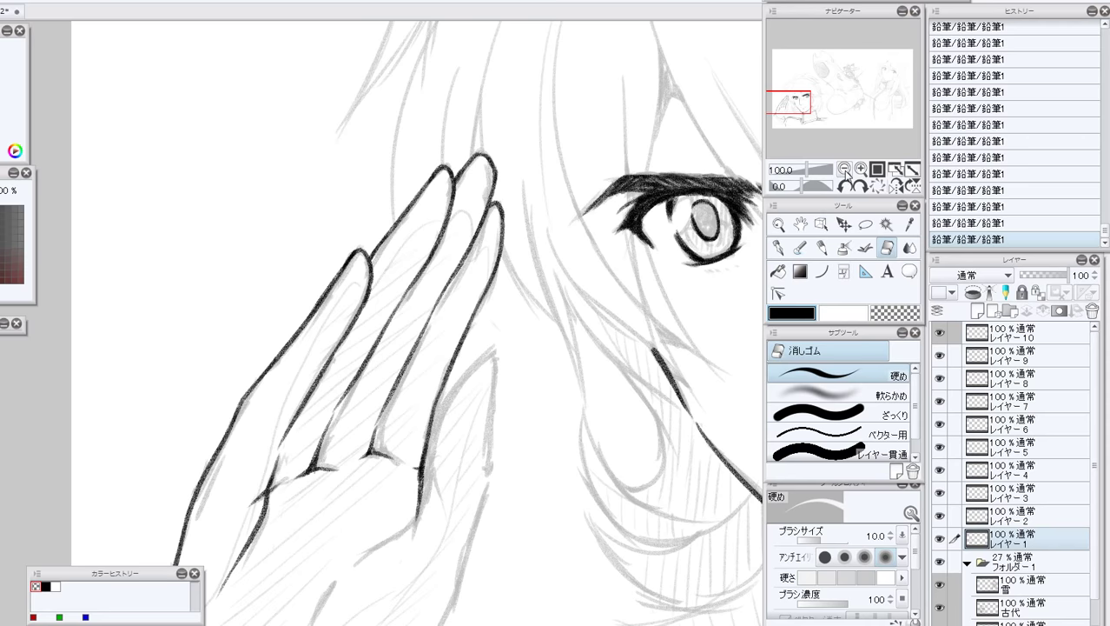
left_click(844, 170)
left_click(860, 170)
left_click(860, 170)
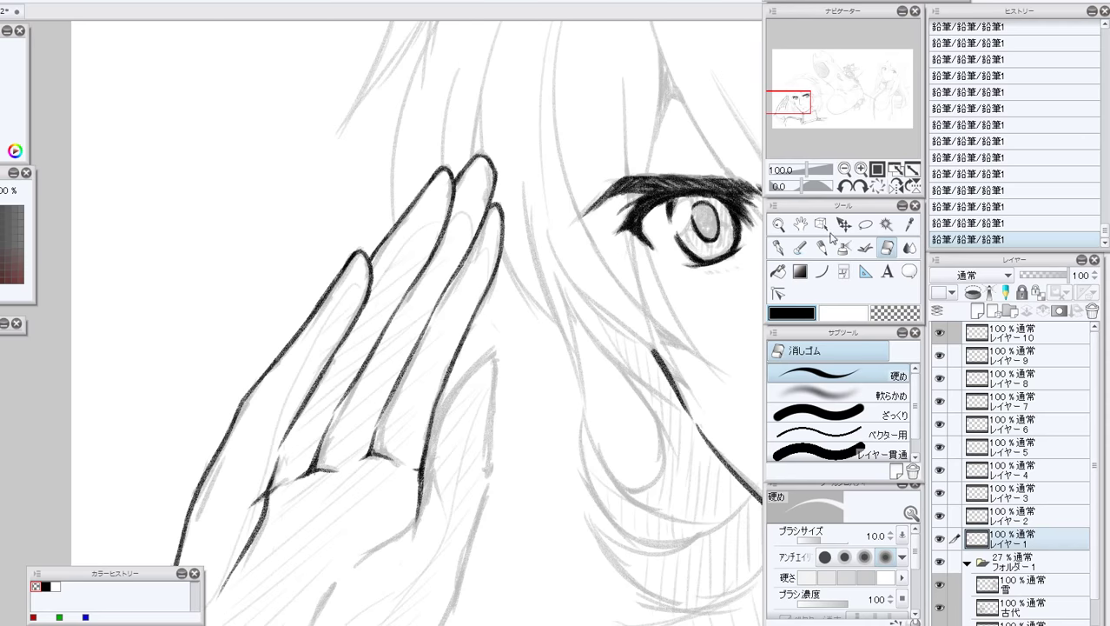
left_click(821, 248)
left_click(844, 169)
left_click(845, 186)
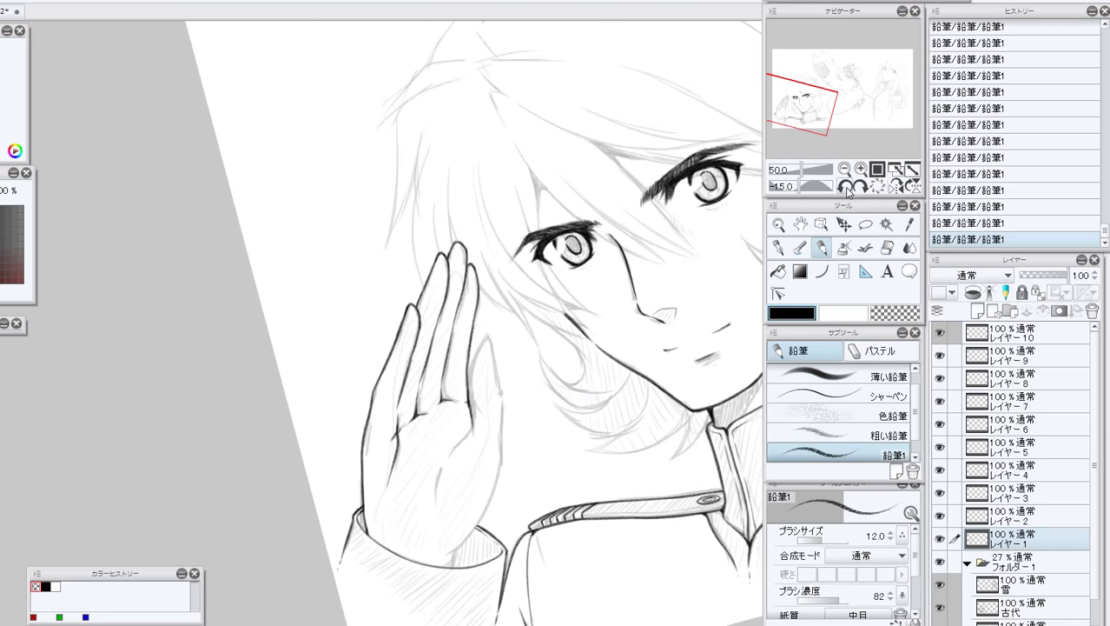
left_click(844, 186)
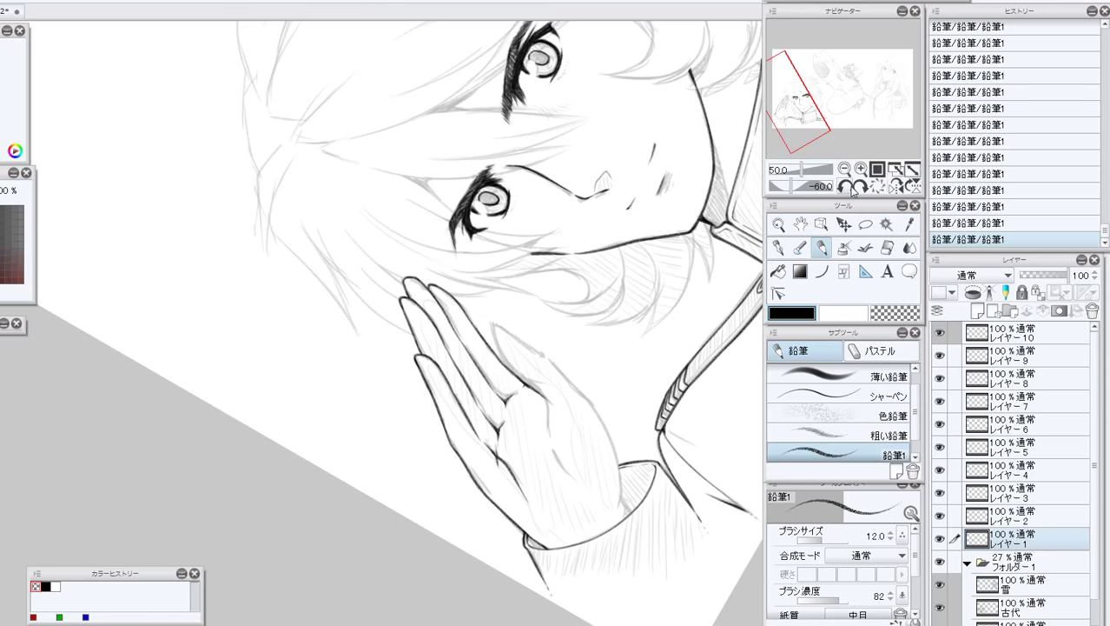
Ink the thumb's inner edge from its tip down to where it meets the index finger's base.
left_click(860, 186)
left_click(860, 169)
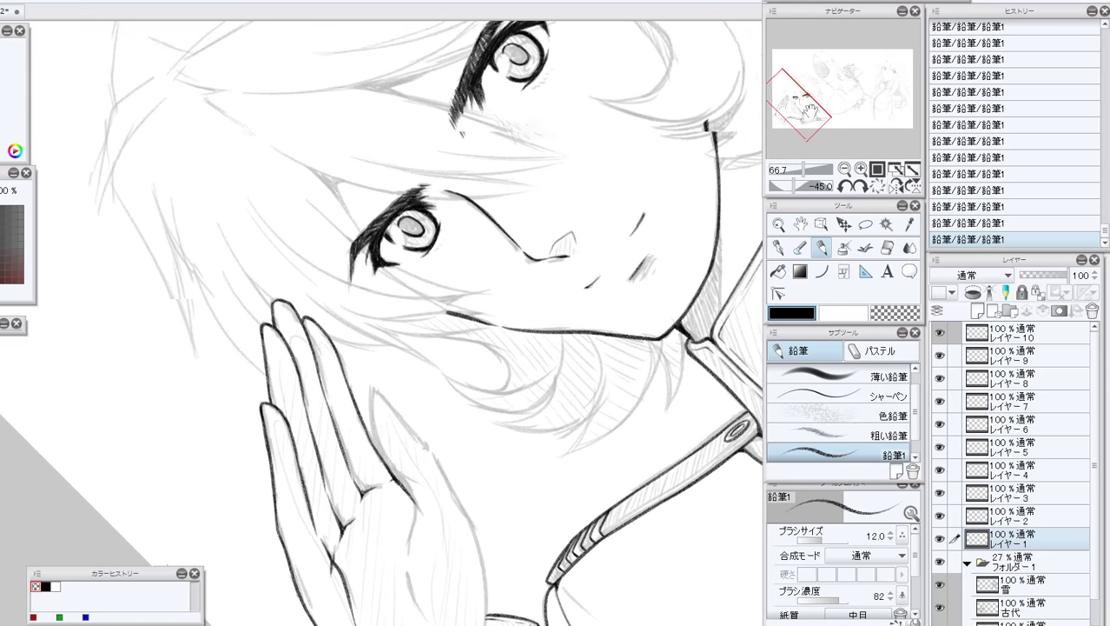
left_click_drag(806, 117, 801, 116)
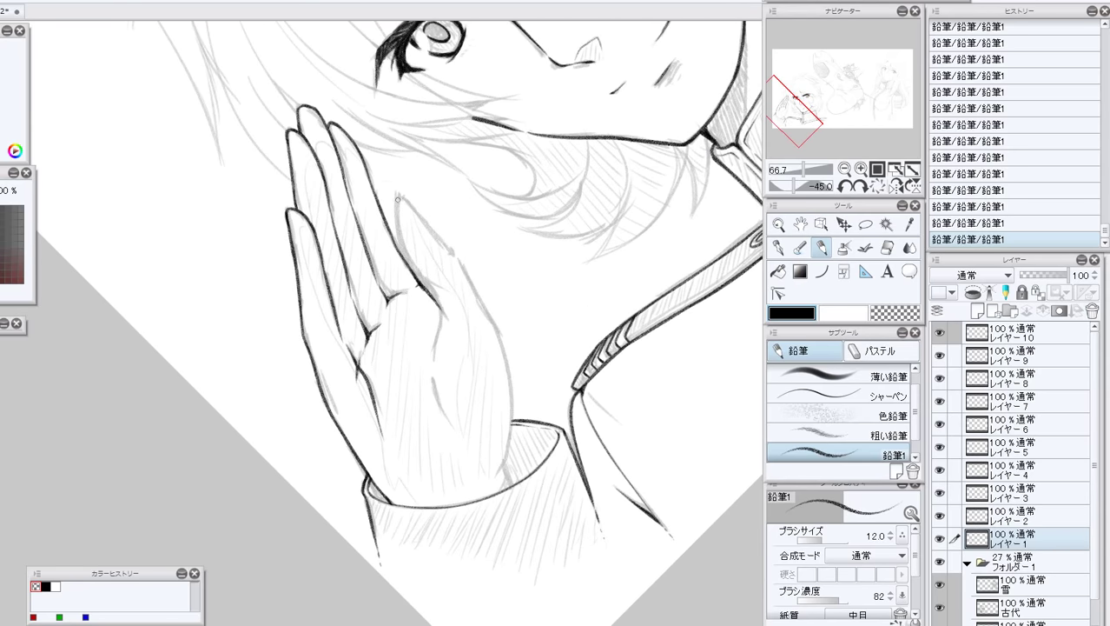
left_click_drag(397, 199, 432, 293)
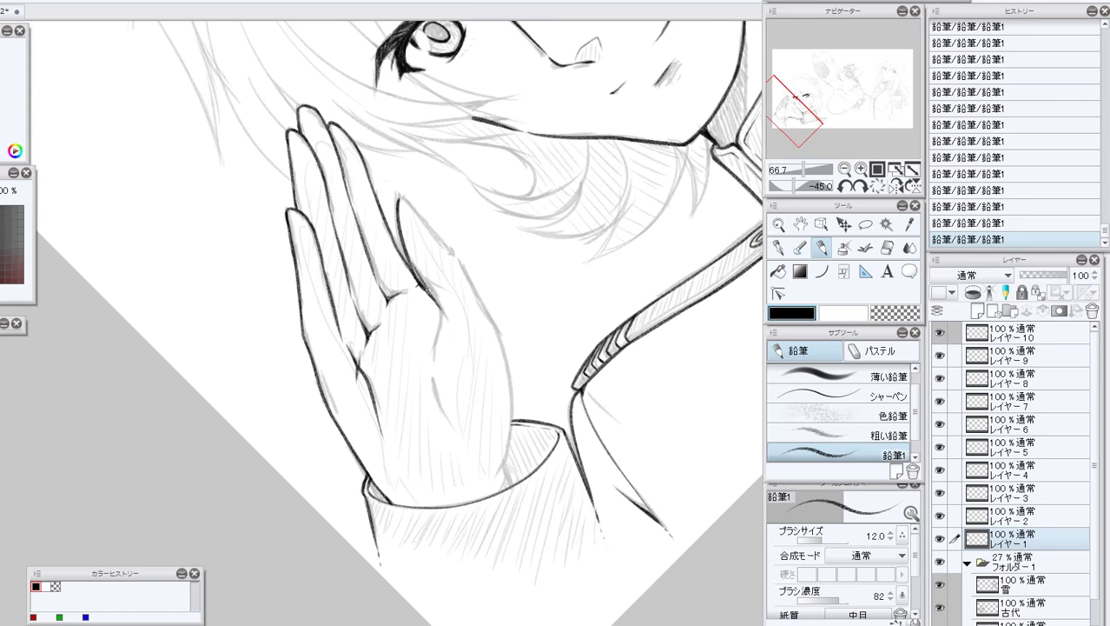
key("ctrl+z")
key("ctrl+z")
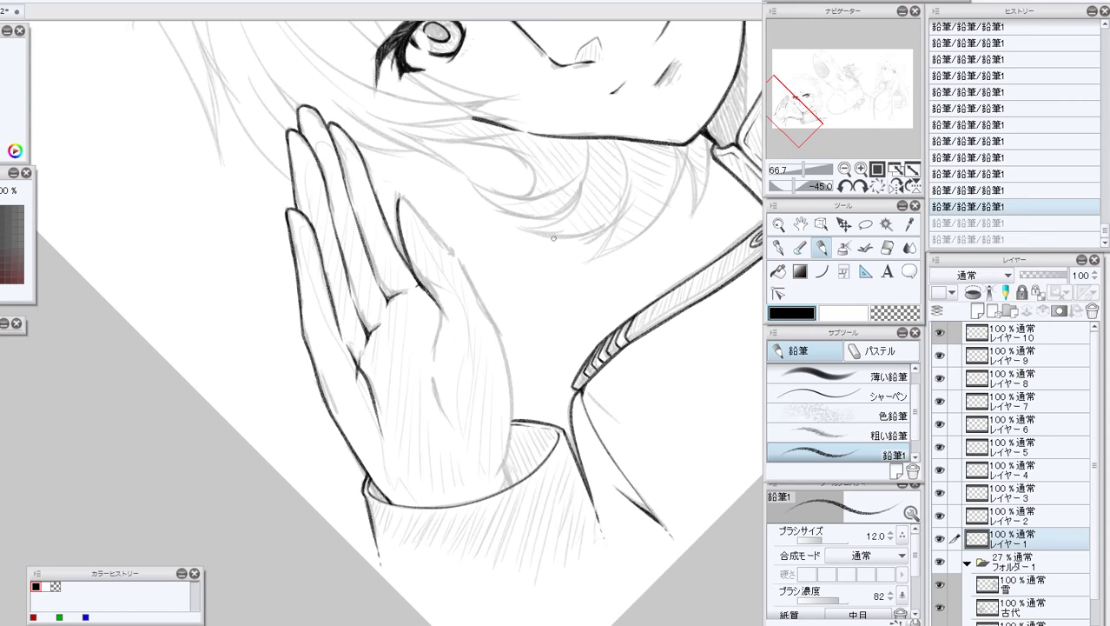
Continue the thumb's inner line down into the palm as a curved crease, reworking its lower part.
mouse_move(412, 260)
left_mouse_down()
mouse_move(441, 322)
mouse_move(433, 370)
left_mouse_up()
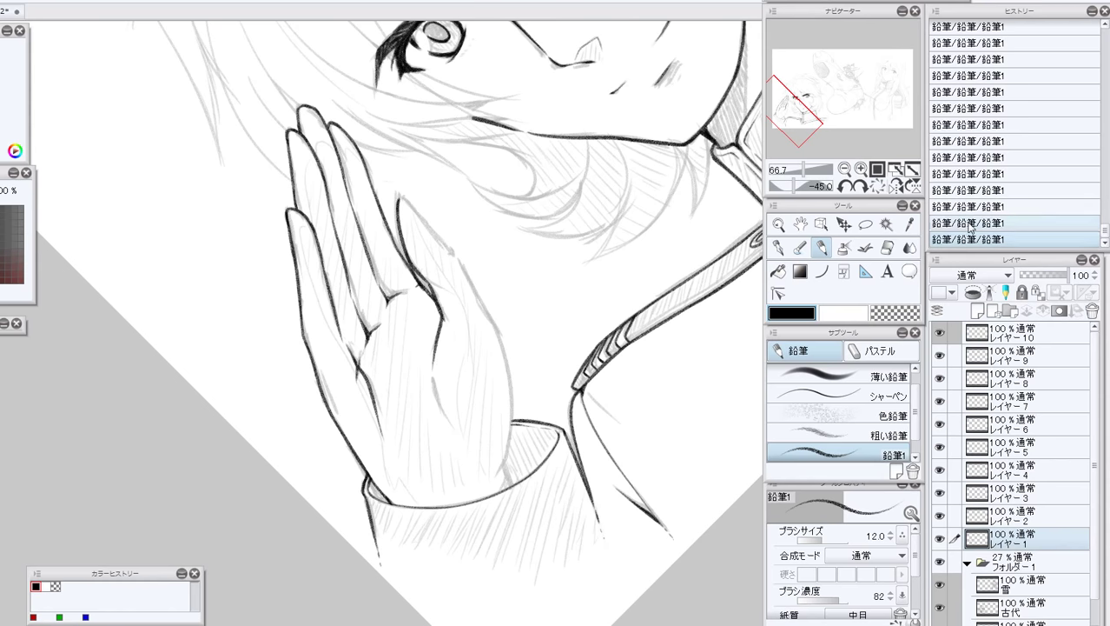
key("ctrl+z")
left_click_drag(441, 327, 434, 375)
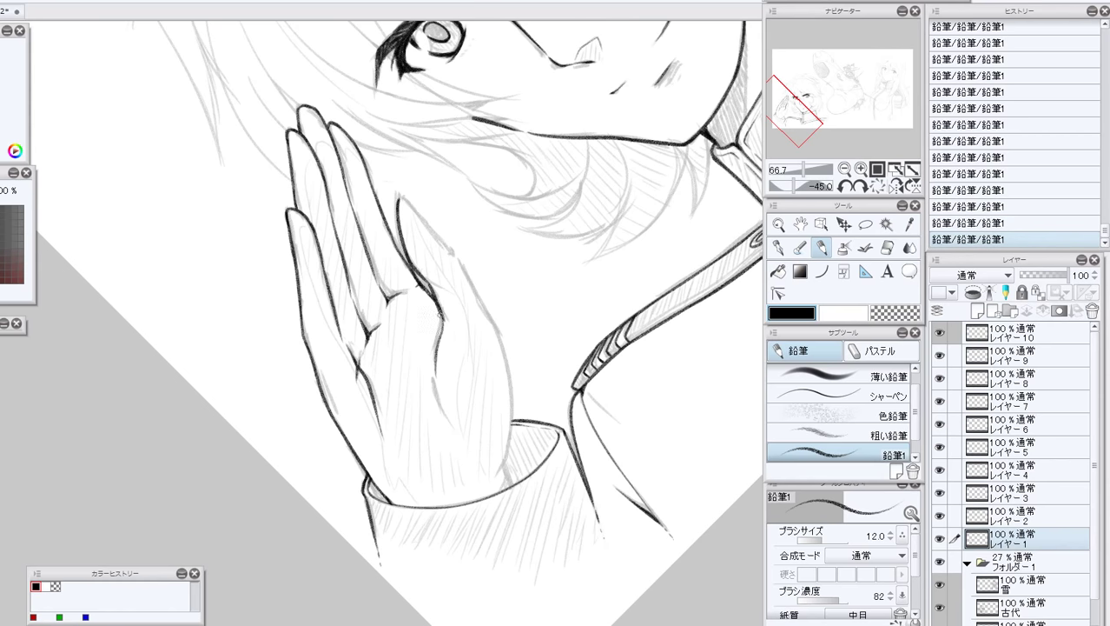
left_click_drag(438, 306, 449, 422)
Ink the thumb's tip and outer edge, continuing down the side of the palm to the sleeve cuff.
mouse_move(397, 207)
left_mouse_down()
mouse_move(410, 199)
mouse_move(466, 267)
left_mouse_up()
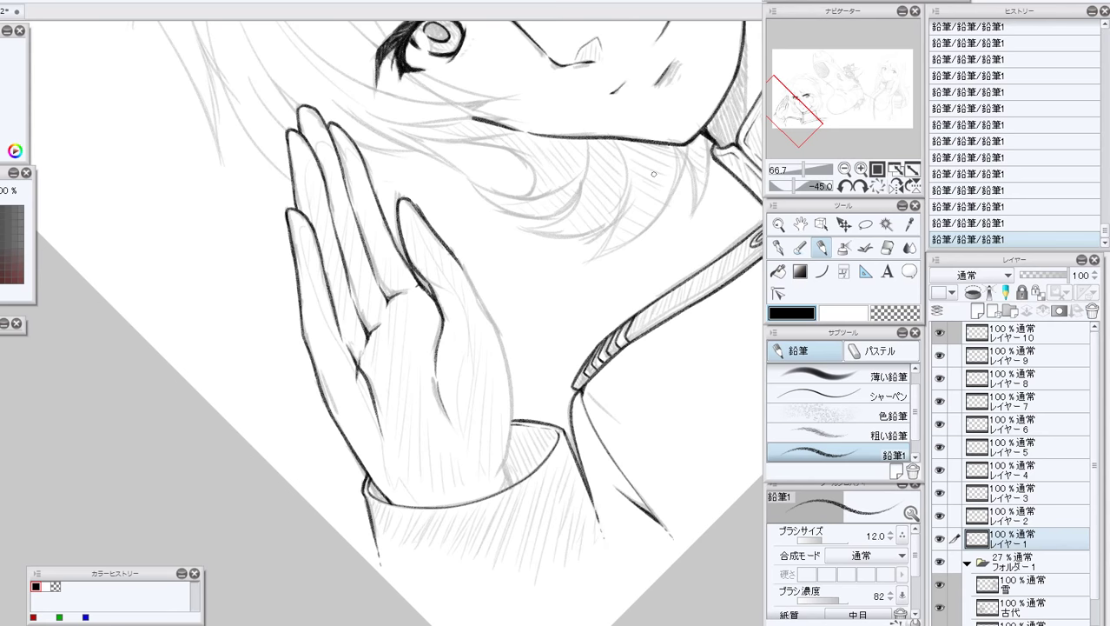
key("ctrl+z")
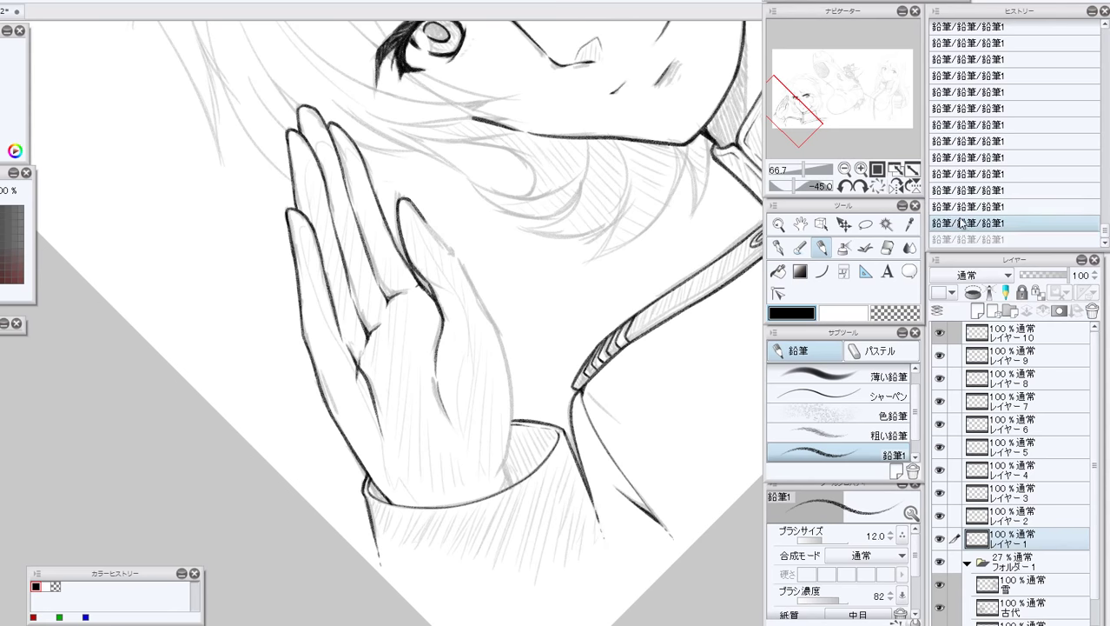
left_click(860, 186)
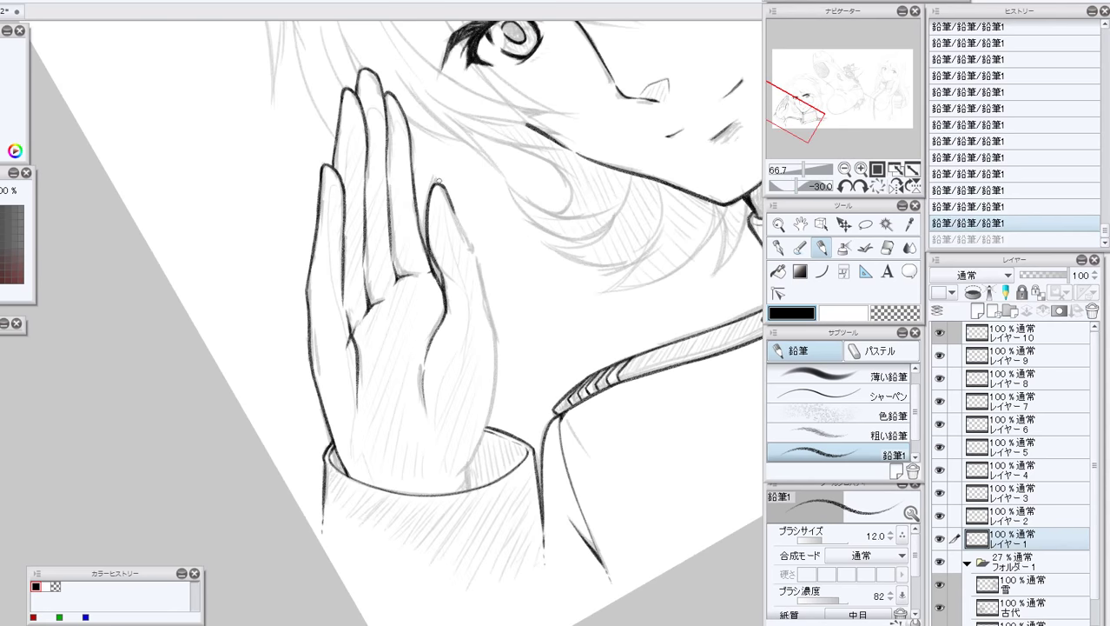
left_click_drag(442, 184, 481, 269)
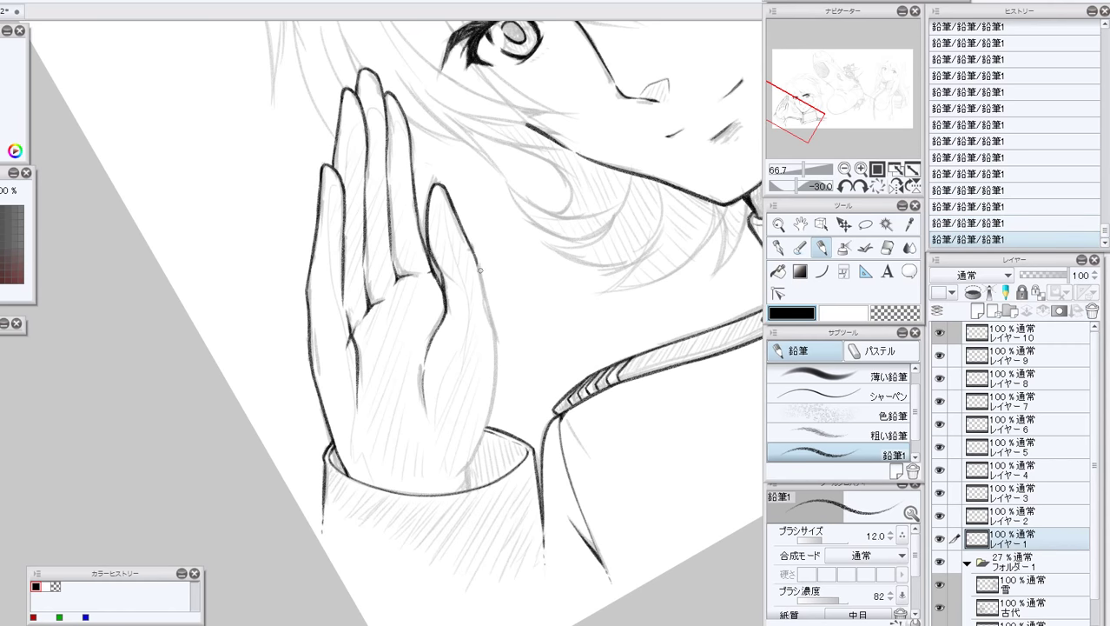
key("ctrl+z")
mouse_move(473, 257)
left_mouse_down()
mouse_move(498, 346)
mouse_move(495, 338)
mouse_move(461, 460)
left_mouse_up()
left_click(962, 223)
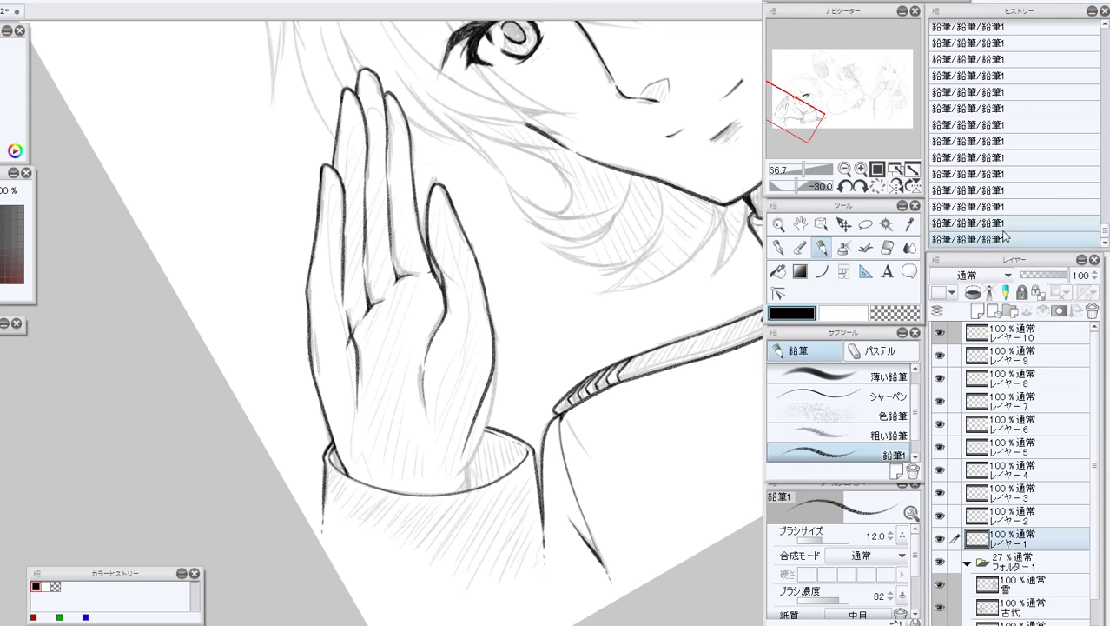
Ink the wrist line from the thumb side of the palm down to the sleeve cuff's opening, redoing the lower stroke.
left_click(959, 236)
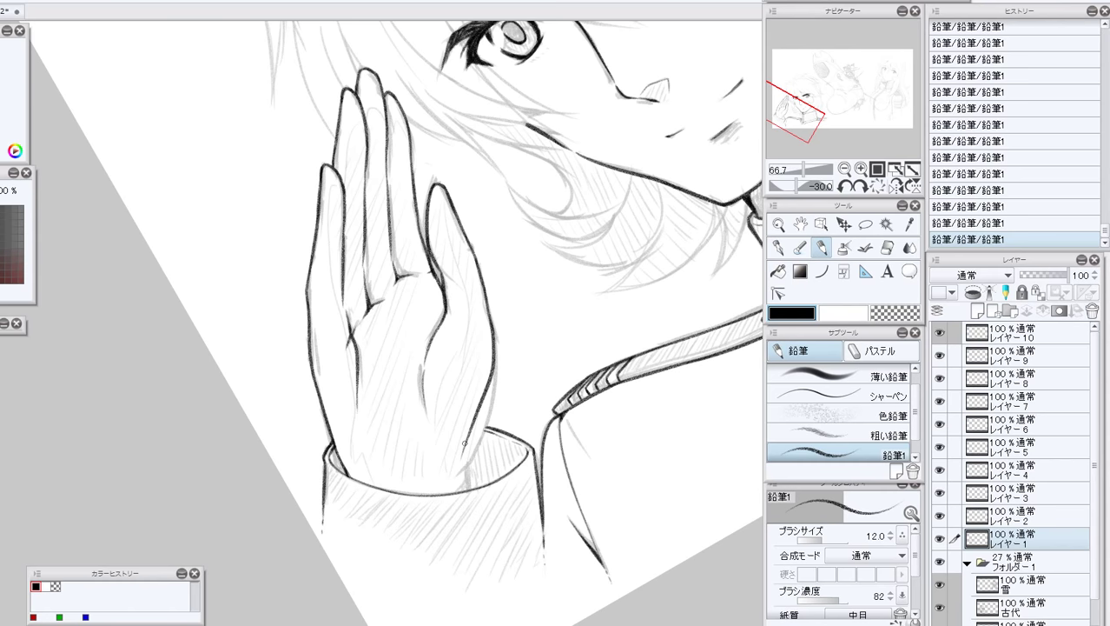
left_click_drag(468, 430, 451, 465)
key("ctrl+z")
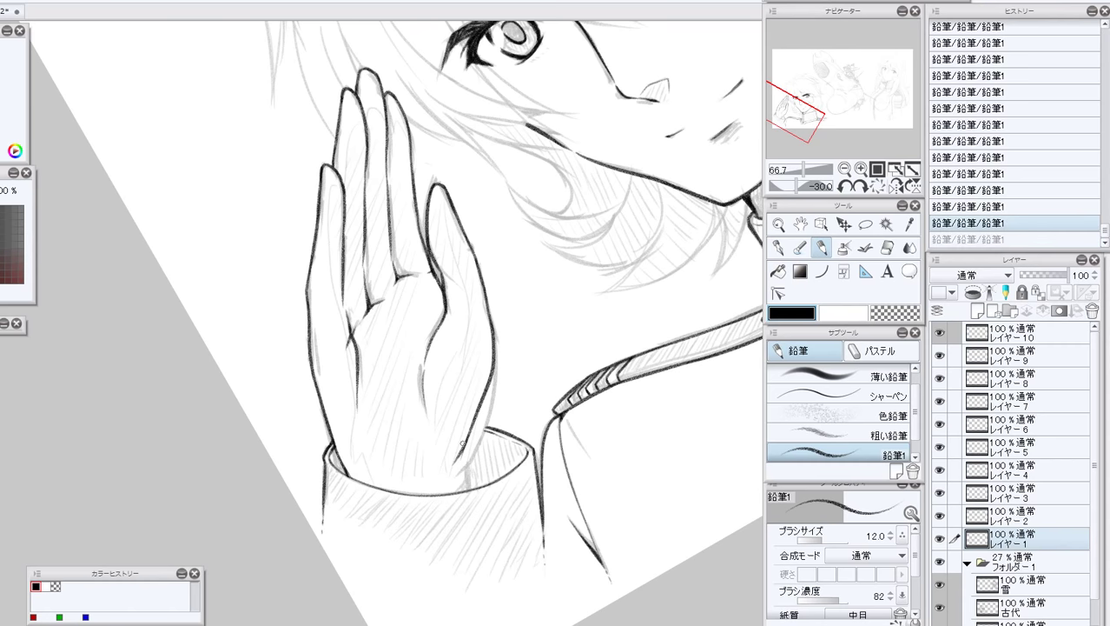
left_click_drag(462, 442, 461, 483)
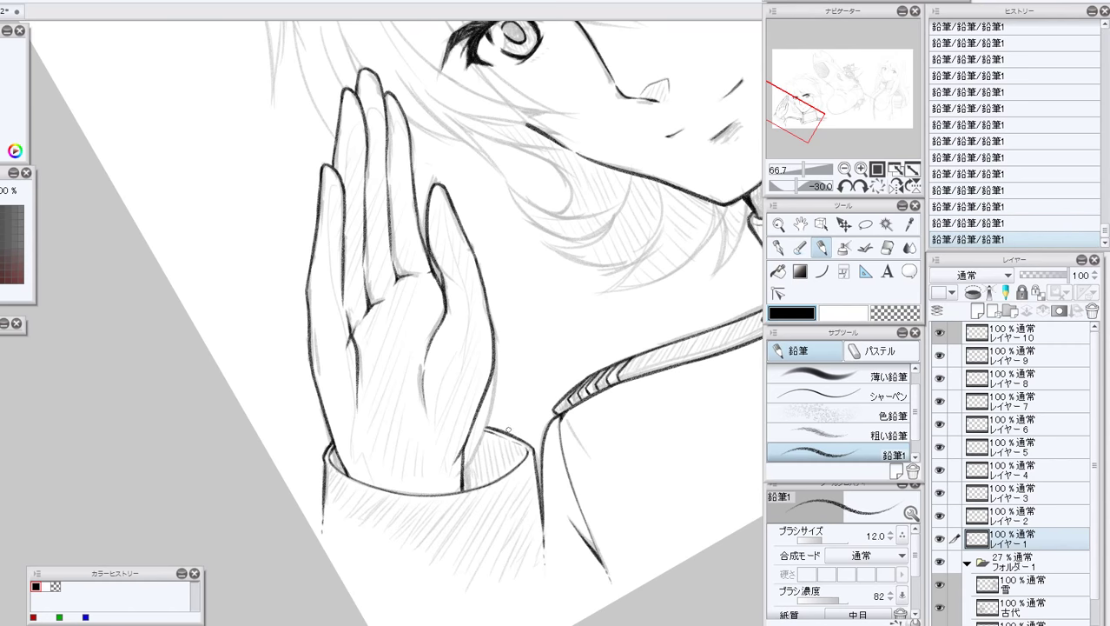
Erase and re-ink the end of the palm's outer edge where it meets the sleeve cuff on the little-finger side.
left_click(878, 186)
left_click(844, 169)
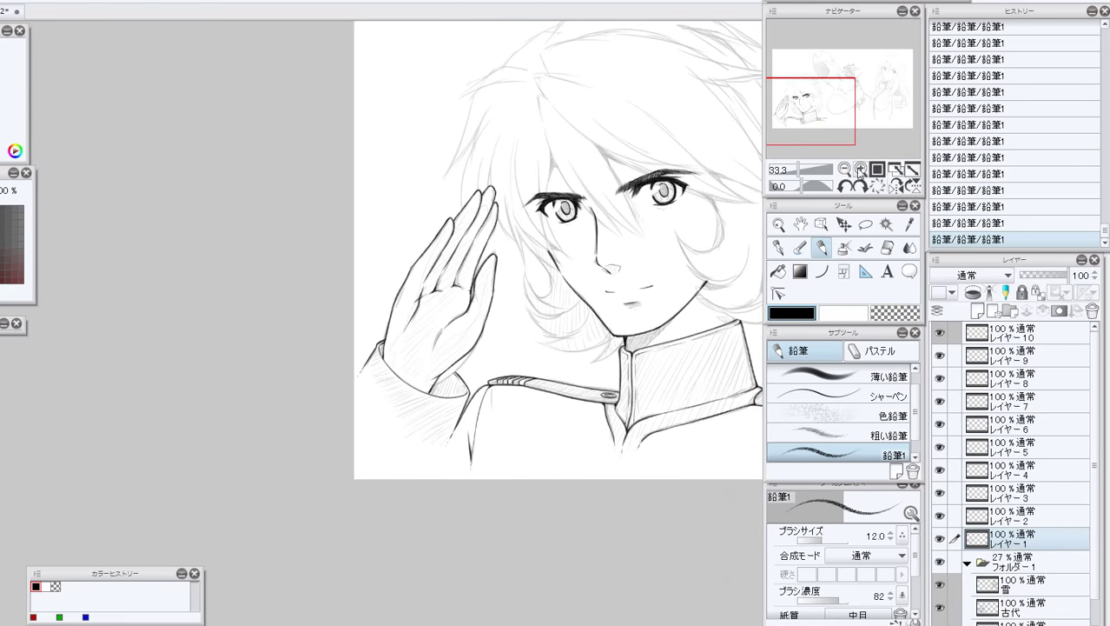
left_click(861, 169)
left_click(860, 169)
left_click(860, 169)
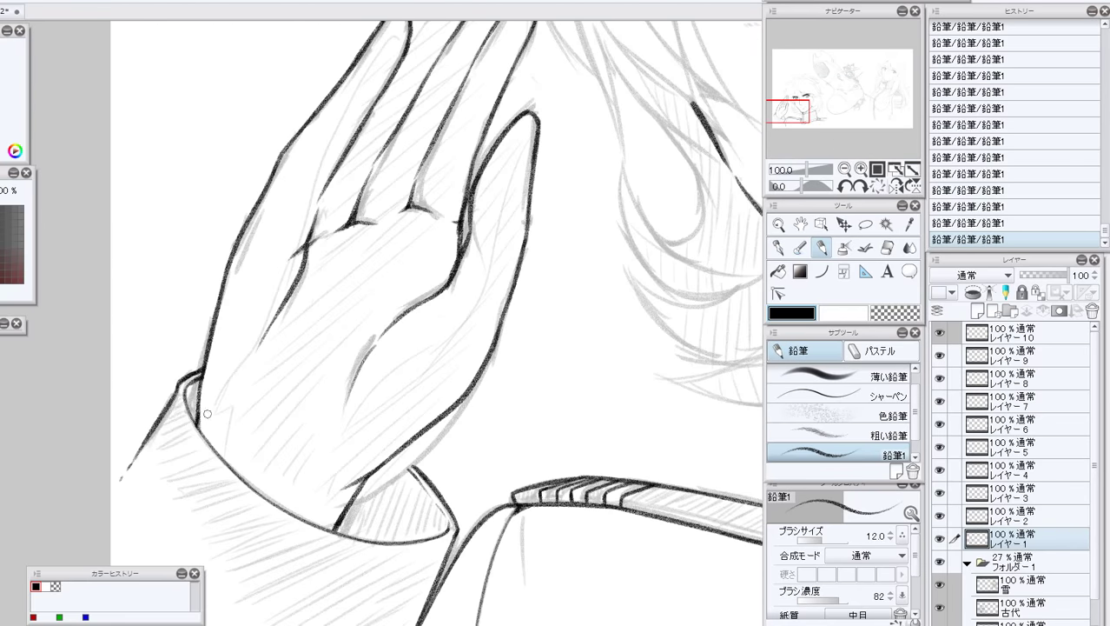
left_click(886, 248)
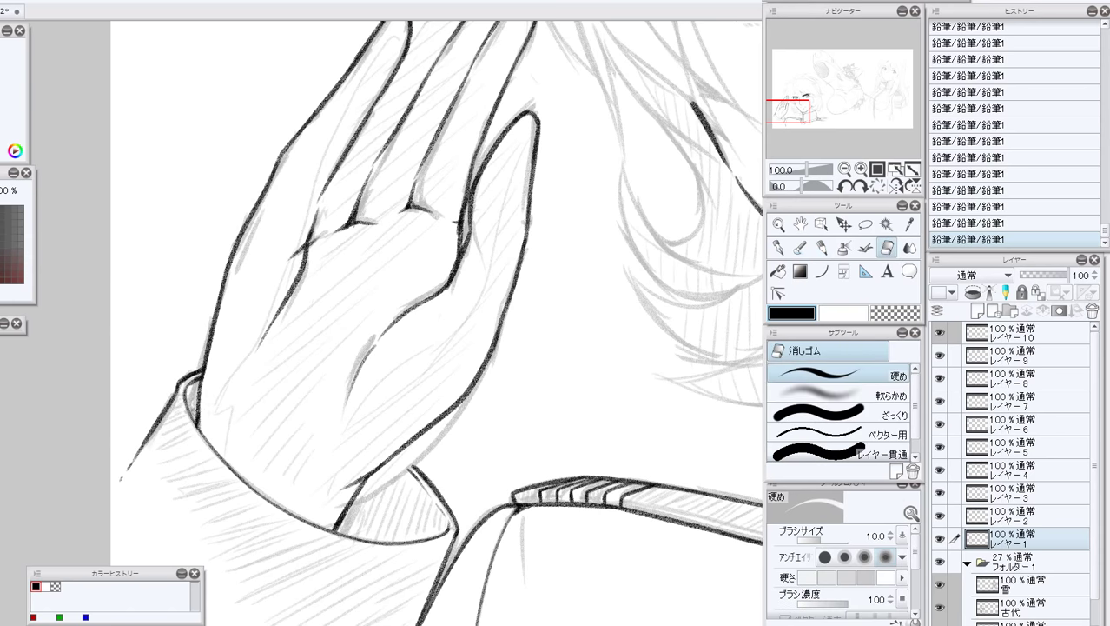
left_click_drag(197, 413, 198, 421)
key("p")
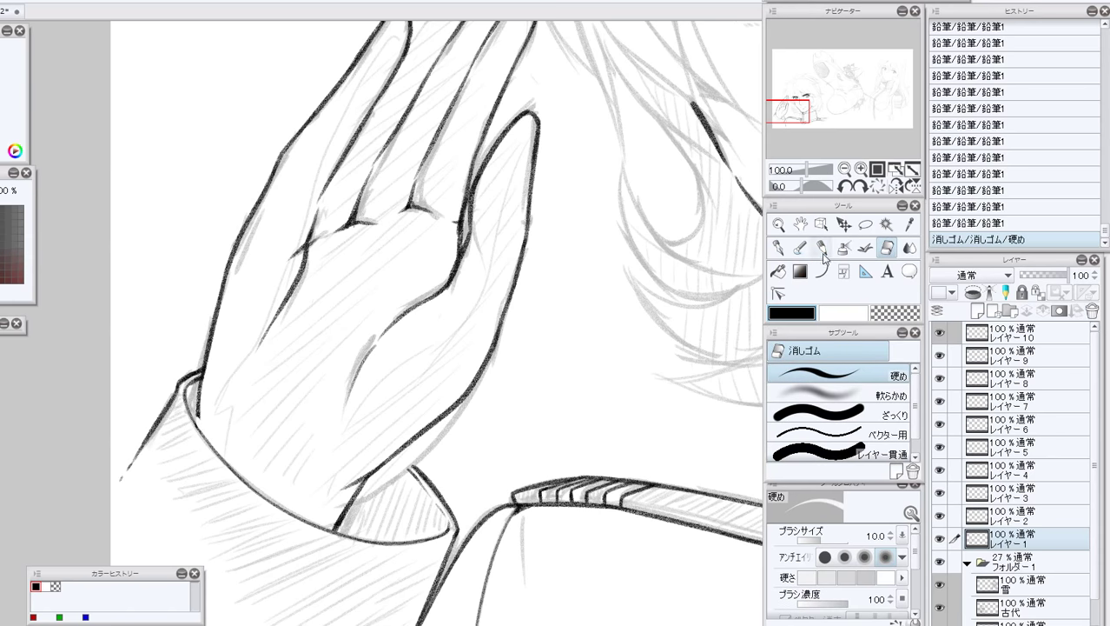
left_click_drag(198, 409, 200, 424)
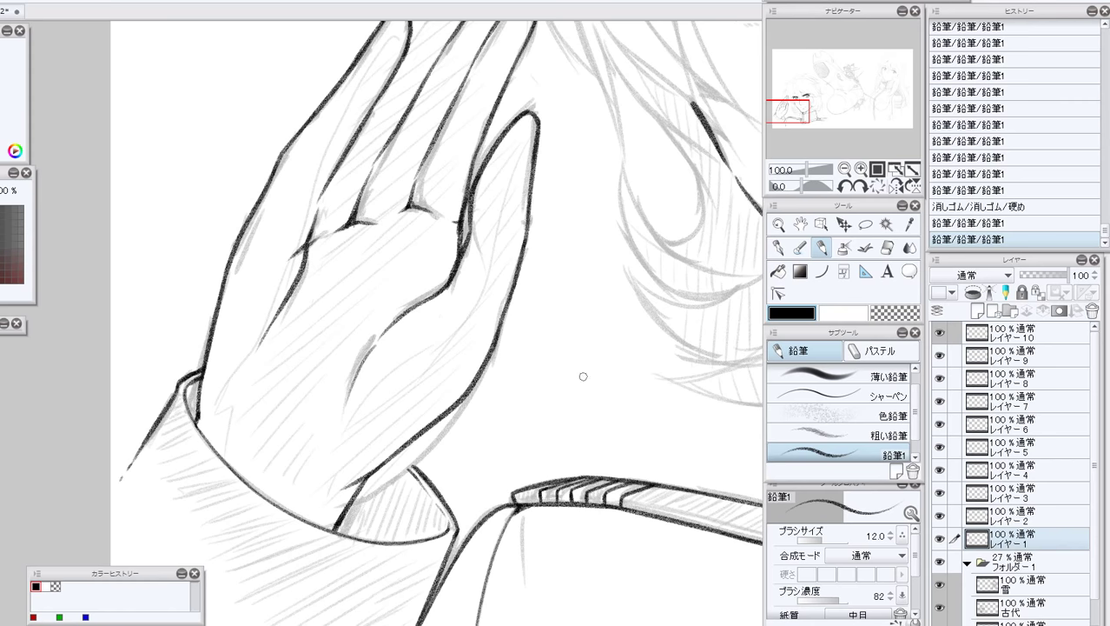
Clean up the wrist line with the eraser and ink the cuff's back rim up to the hand's thumb-side outline.
left_click(882, 250)
mouse_move(334, 471)
left_mouse_down()
mouse_move(359, 472)
mouse_move(343, 483)
left_mouse_up()
left_click(821, 248)
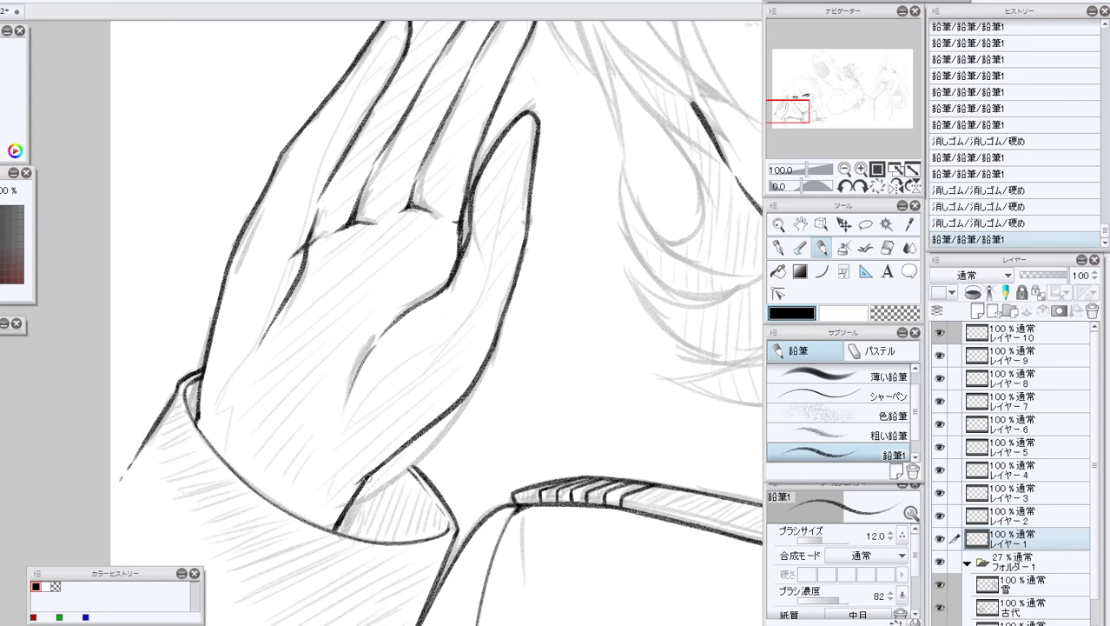
mouse_move(357, 483)
left_mouse_down()
mouse_move(411, 449)
mouse_move(394, 453)
mouse_move(421, 477)
left_mouse_up()
key("ctrl+z")
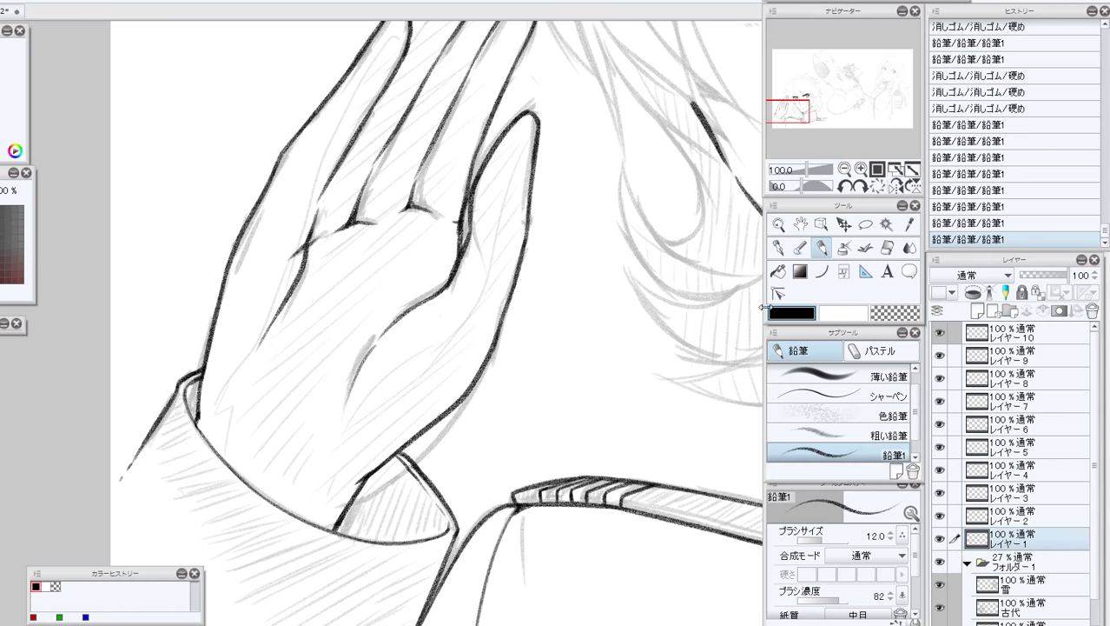
key("ctrl+z")
key("ctrl+z")
mouse_move(398, 452)
left_mouse_down()
mouse_move(436, 492)
mouse_move(410, 460)
left_mouse_up()
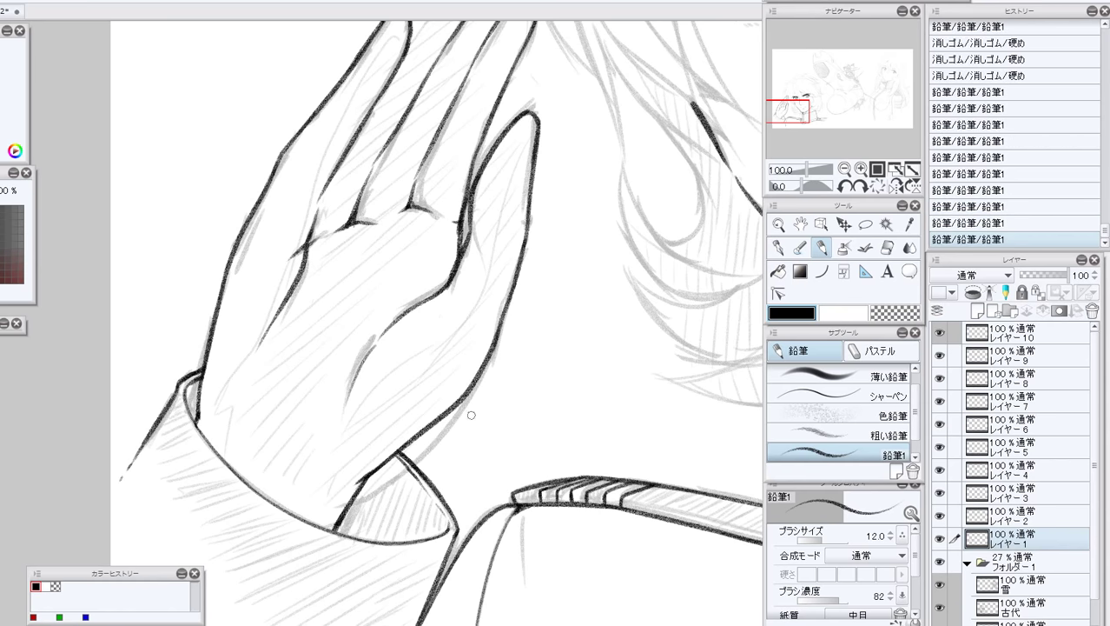
Make レイヤー2 the active layer for inking the hair.
left_click(845, 169)
left_click(845, 169)
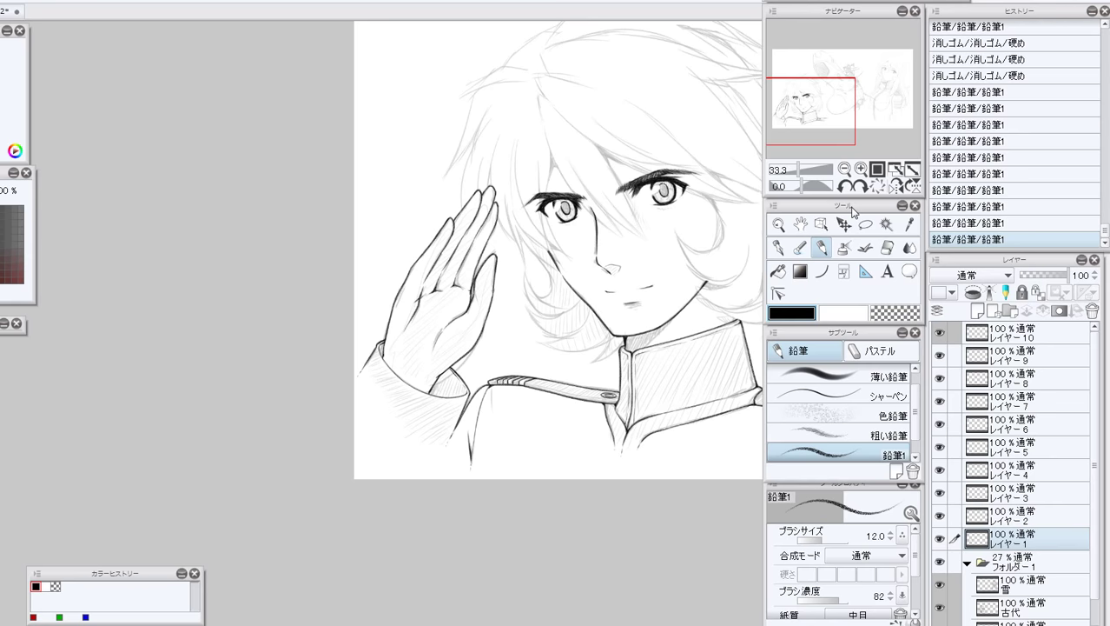
left_click_drag(792, 111, 809, 98)
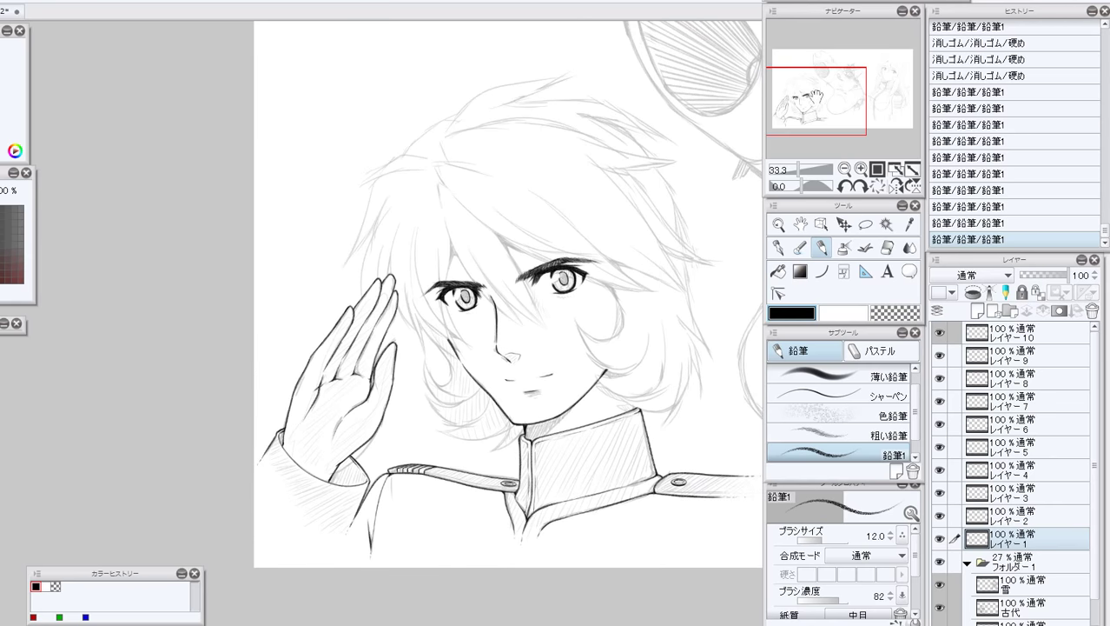
left_click(1012, 514)
left_click(860, 169)
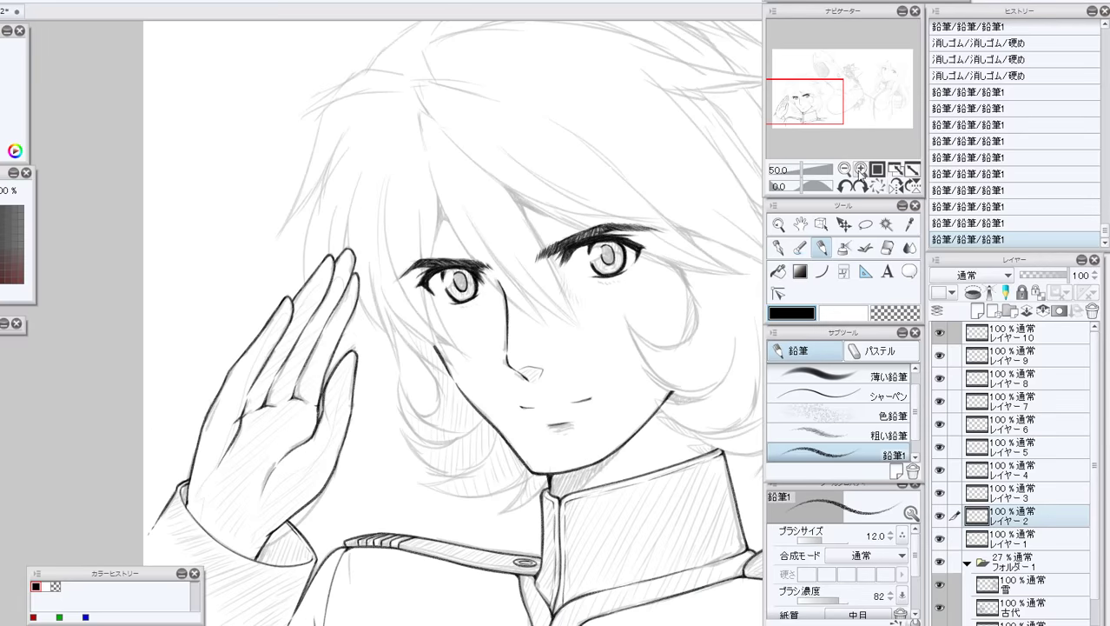
left_click(860, 168)
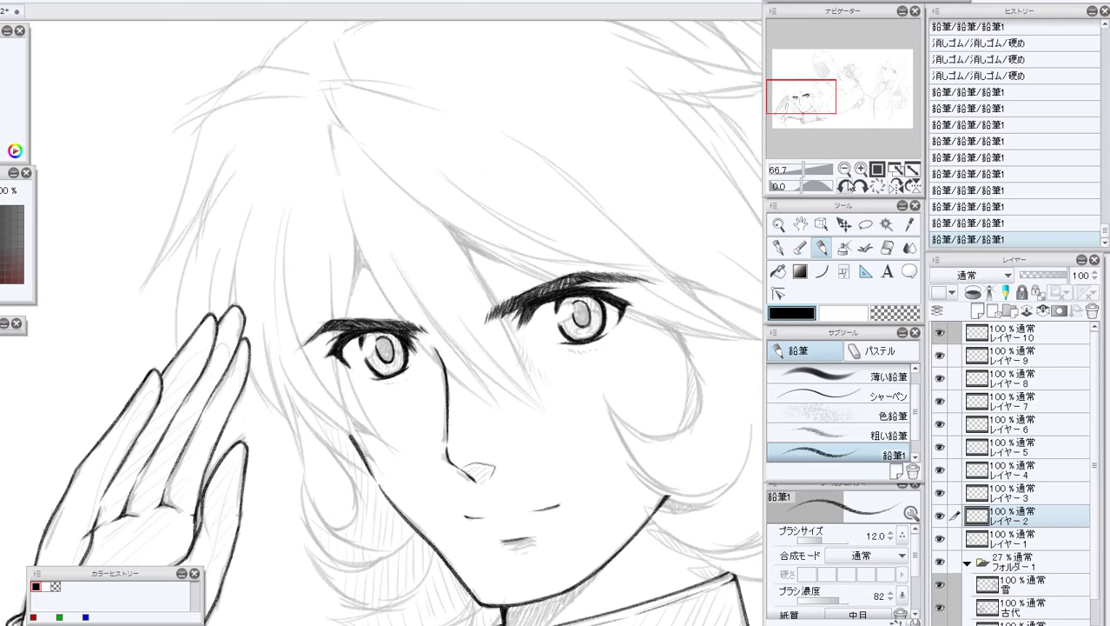
left_click(844, 186)
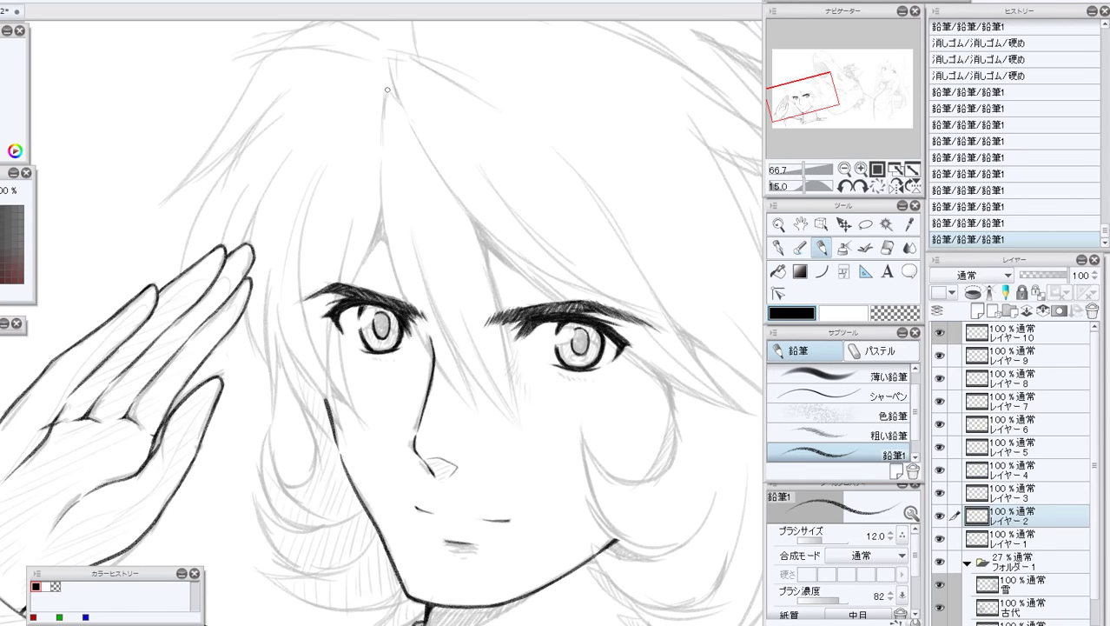
Try a short stroke at the hair parting, undo it, and set the pencil's brush size to 9.0.
left_click_drag(387, 89, 382, 113)
left_click(967, 223)
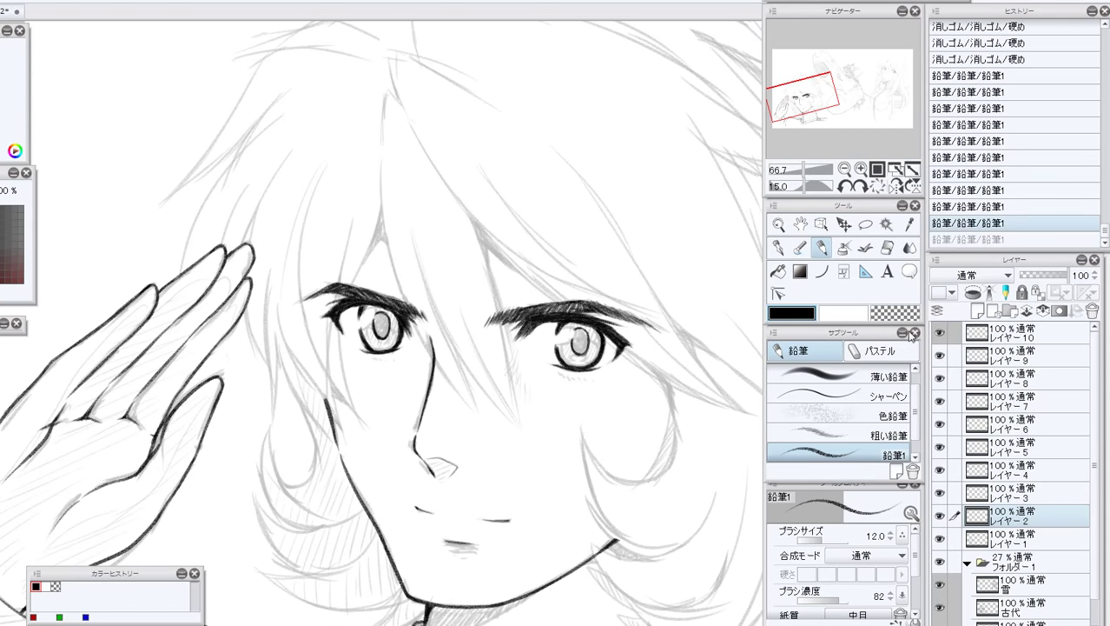
left_click(886, 539)
left_click(887, 539)
left_click(886, 538)
left_click(886, 538)
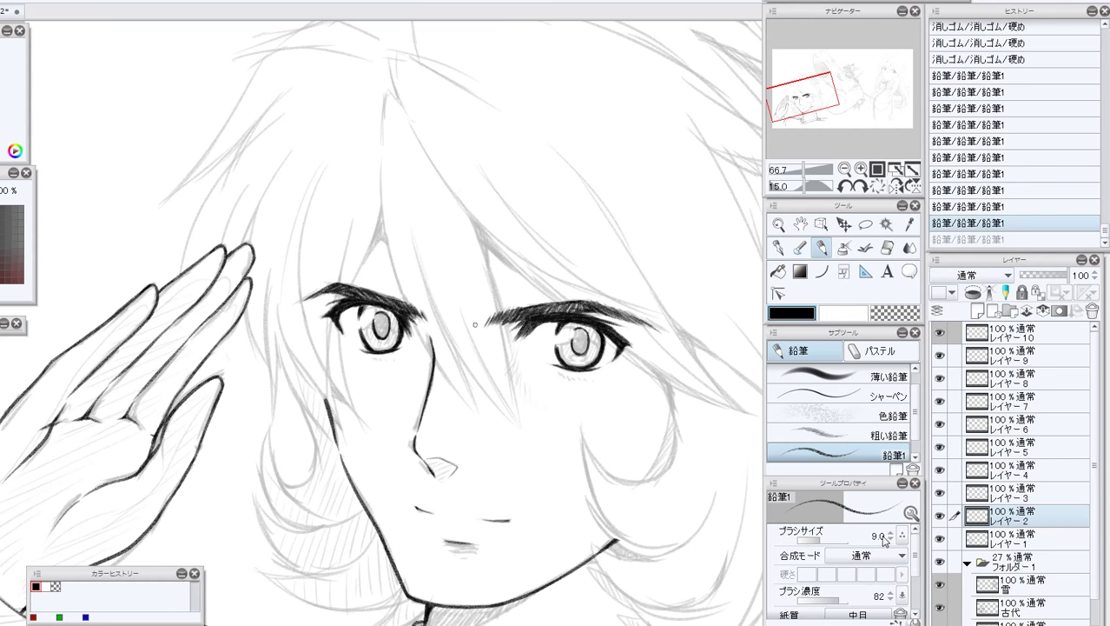
Ink the central fringe strand's long edge from the hair parting down across the forehead to beside the nose, redoing strokes until smooth.
left_click_drag(386, 97, 383, 173)
left_click(967, 223)
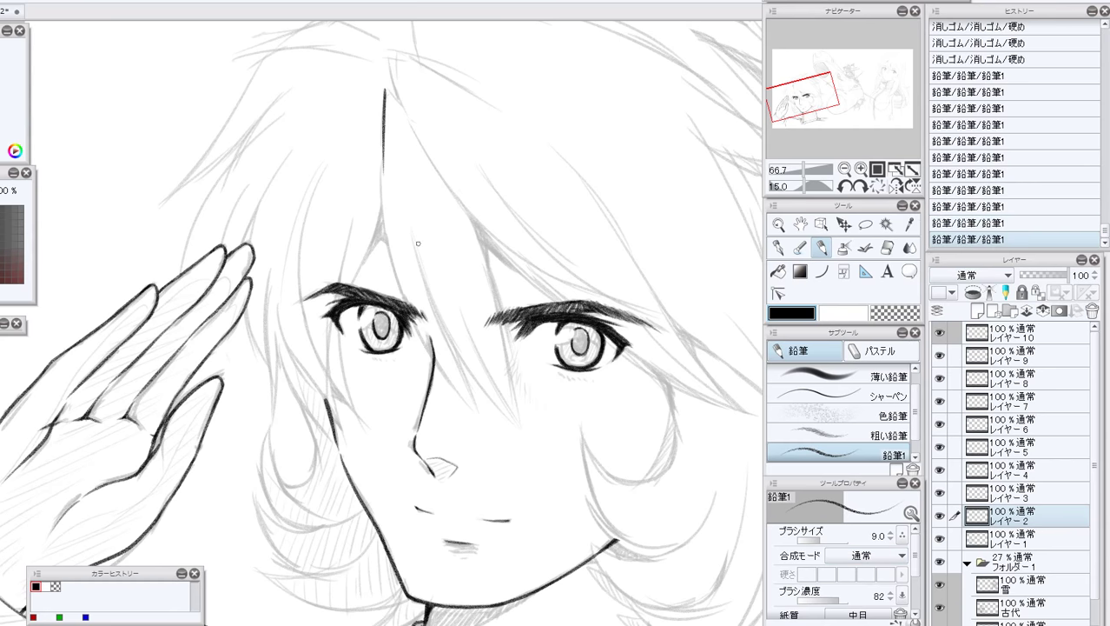
left_click(996, 223)
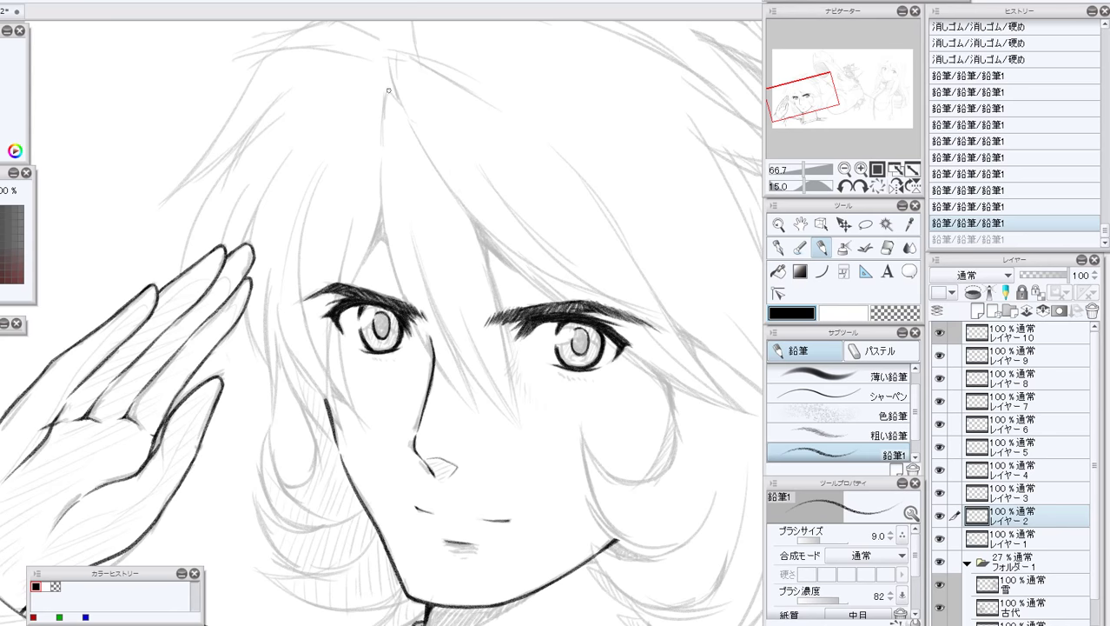
mouse_move(388, 90)
left_mouse_down()
mouse_move(382, 161)
mouse_move(432, 374)
left_mouse_up()
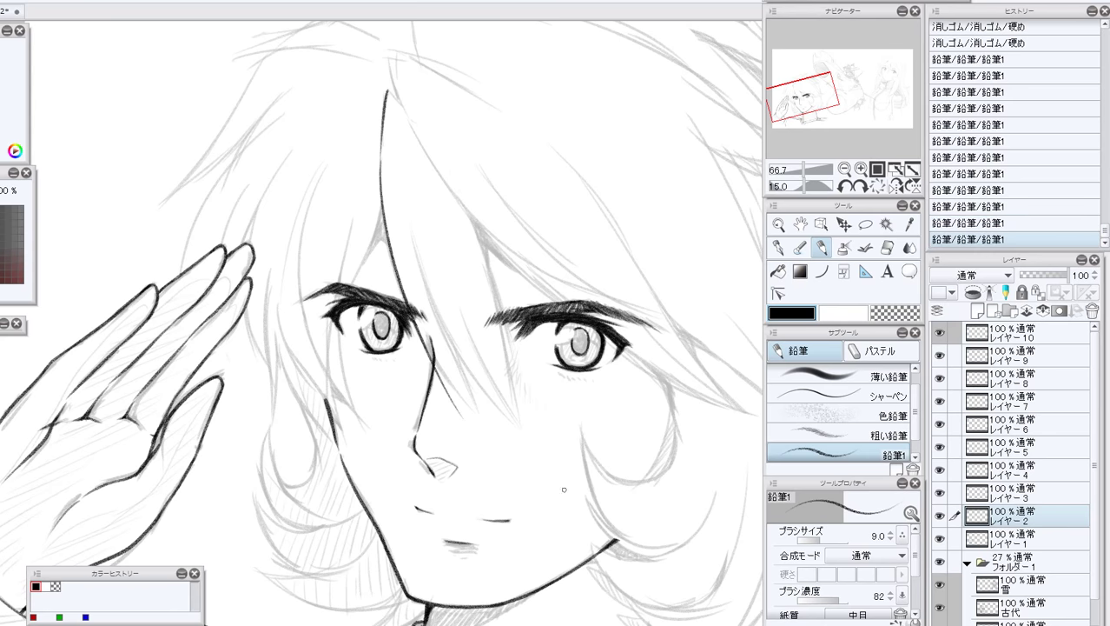
left_click(966, 224)
left_click_drag(378, 167, 482, 405)
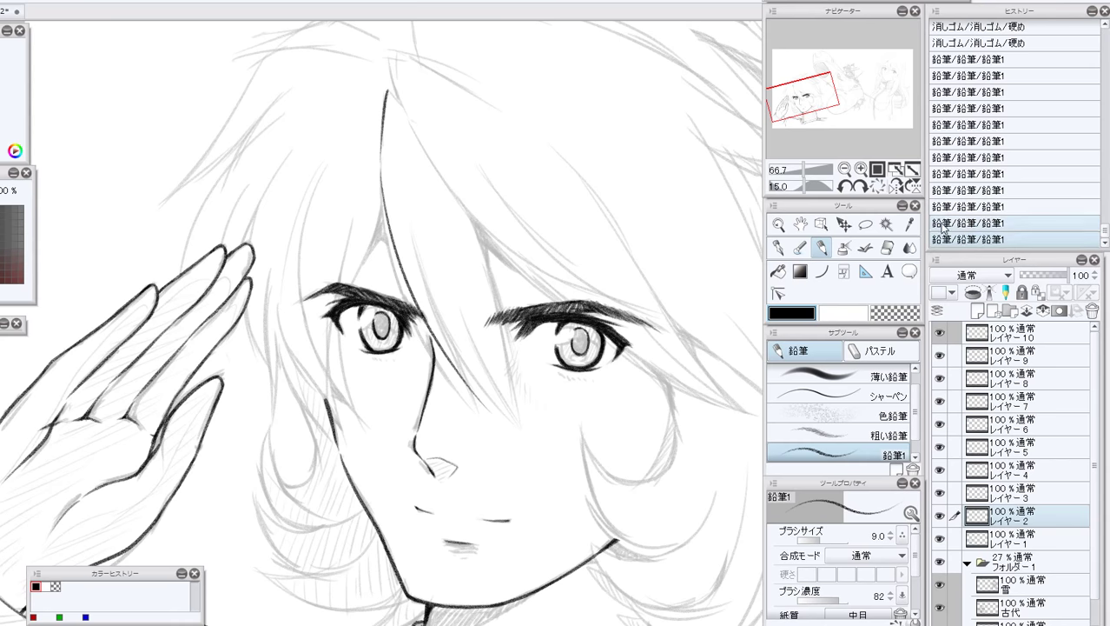
key("ctrl+z")
left_click_drag(384, 162, 433, 374)
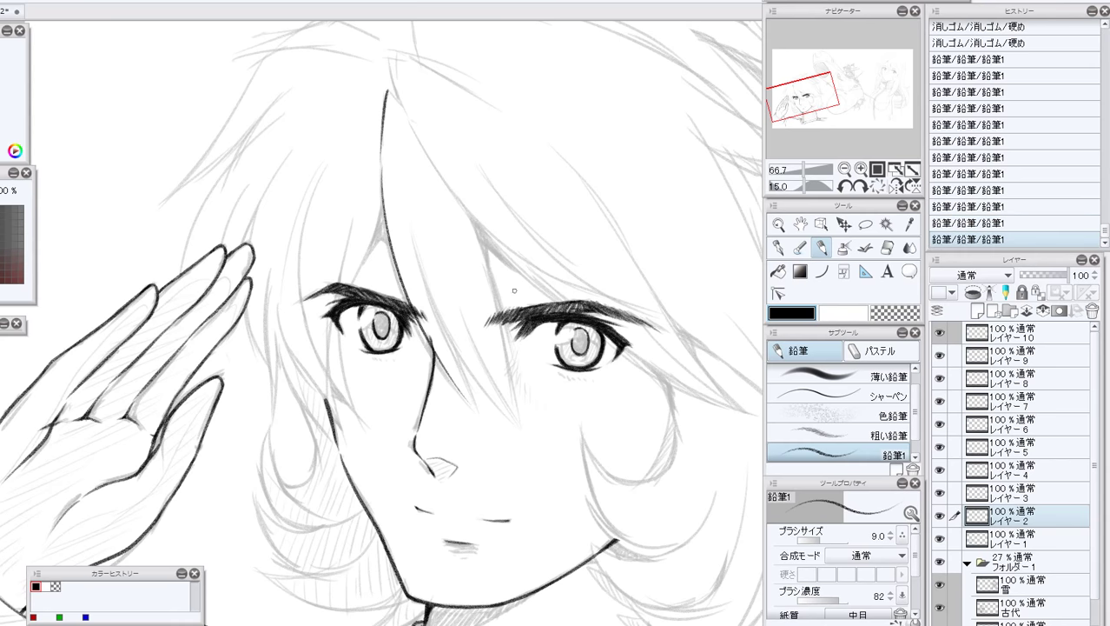
Ink the second line of the central fringe strand from the forehead down between the eyes, thickening it toward its pointed tip.
left_click_drag(407, 225, 508, 417)
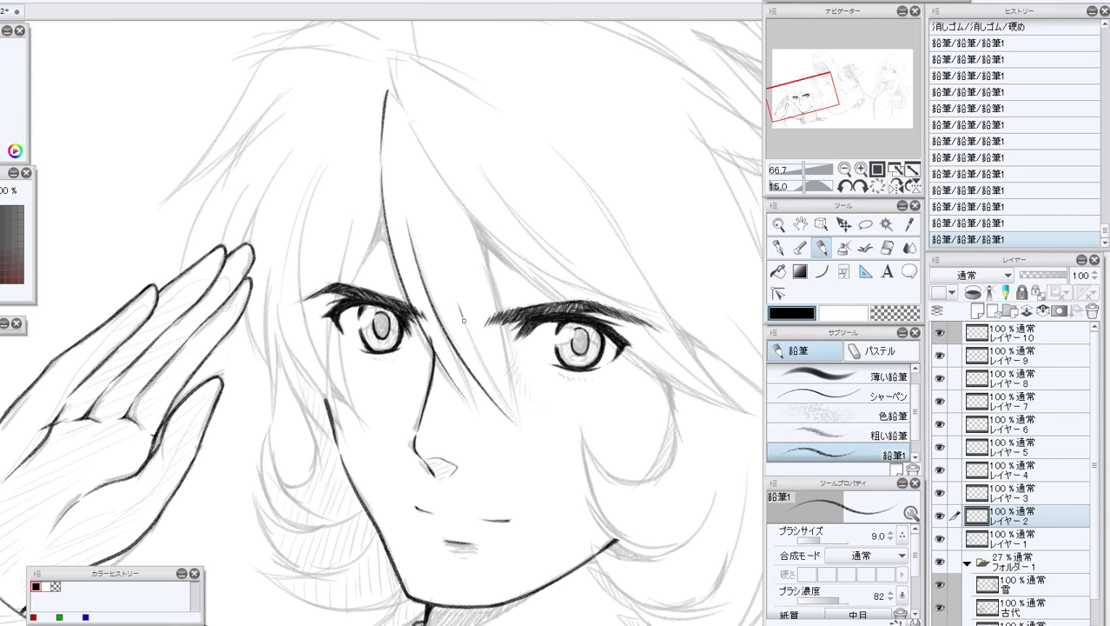
left_click_drag(463, 320, 536, 453)
key("ctrl+z")
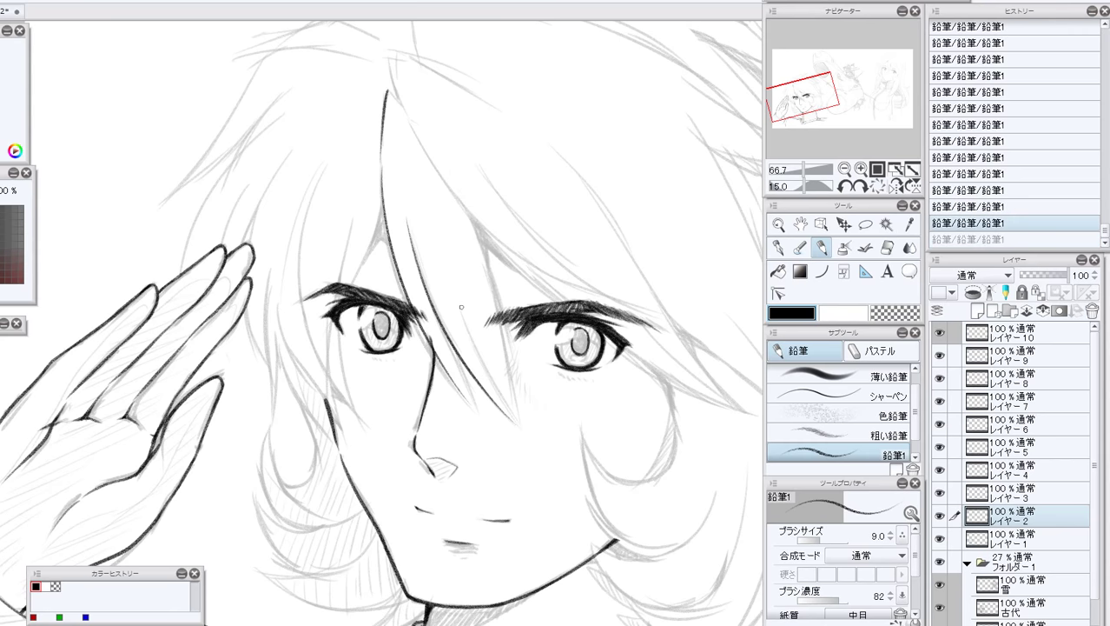
left_click_drag(453, 294, 526, 422)
left_click(993, 225)
left_click_drag(457, 306, 488, 372)
mouse_move(439, 321)
left_mouse_down()
mouse_move(465, 406)
mouse_move(512, 405)
left_mouse_up()
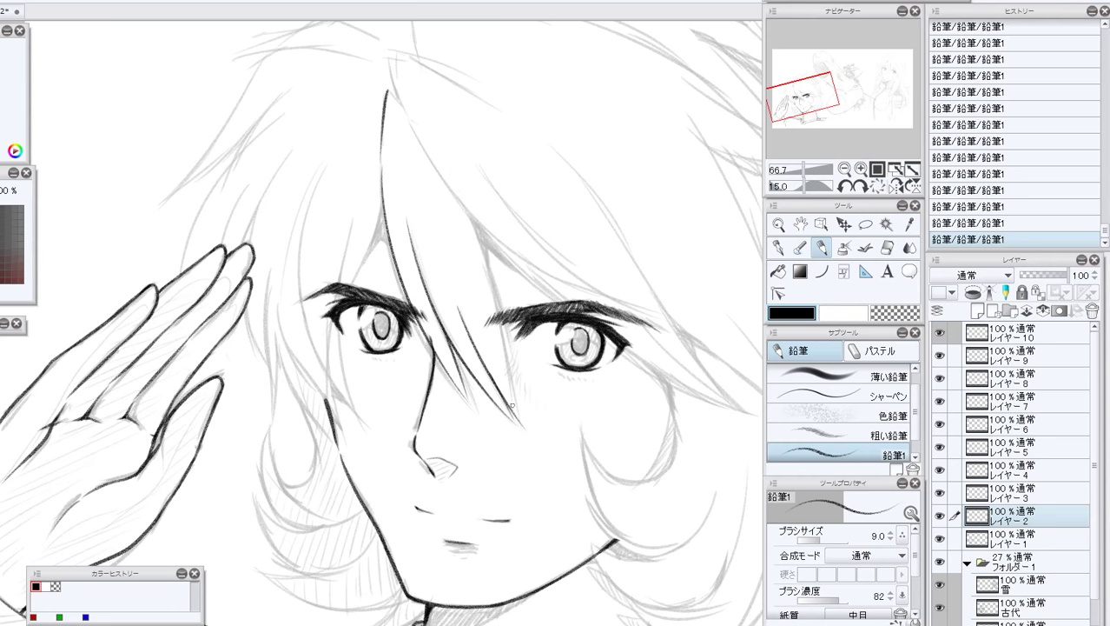
key("ctrl+z")
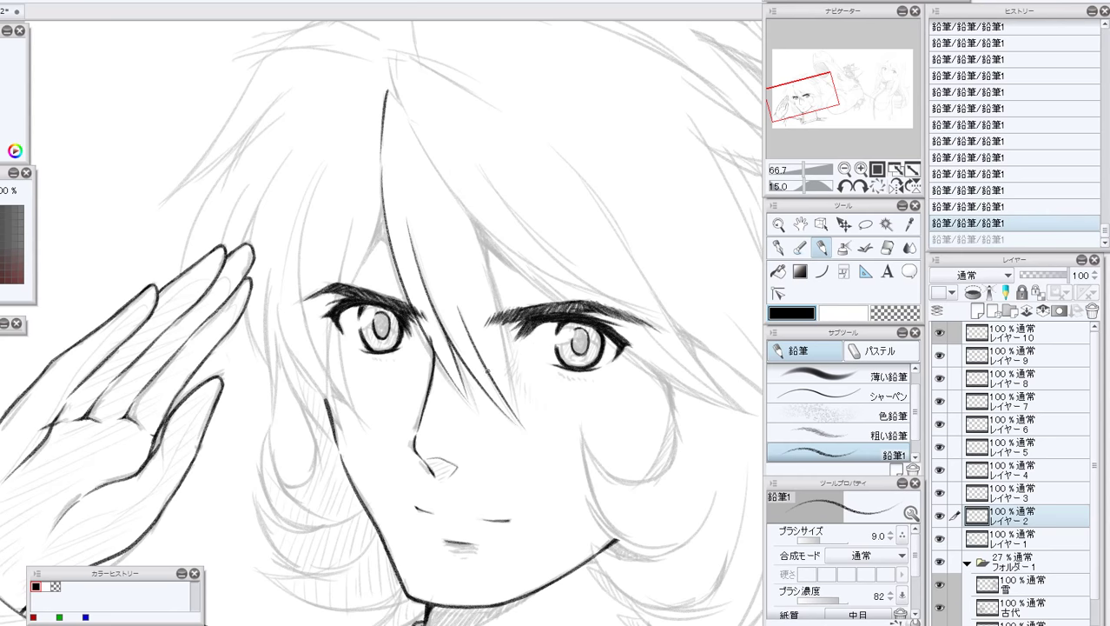
key("ctrl+y")
key("ctrl+z")
left_click_drag(488, 372, 510, 409)
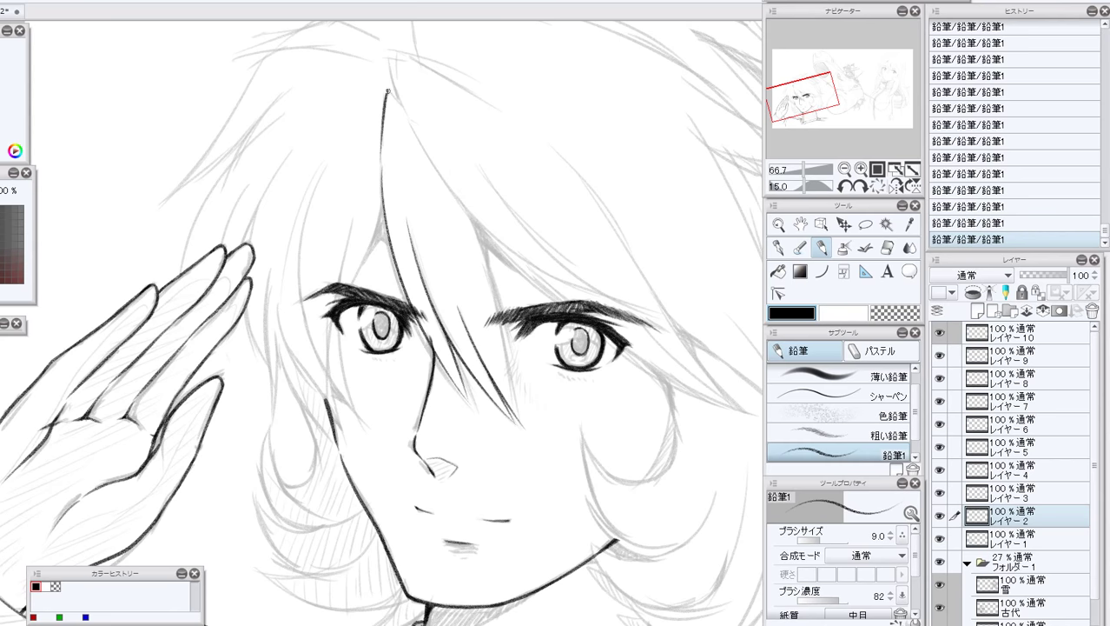
Ink the peak of the central fringe strand and a short line descending past it from the hair parting, reworking the strokes.
key("ctrl+z")
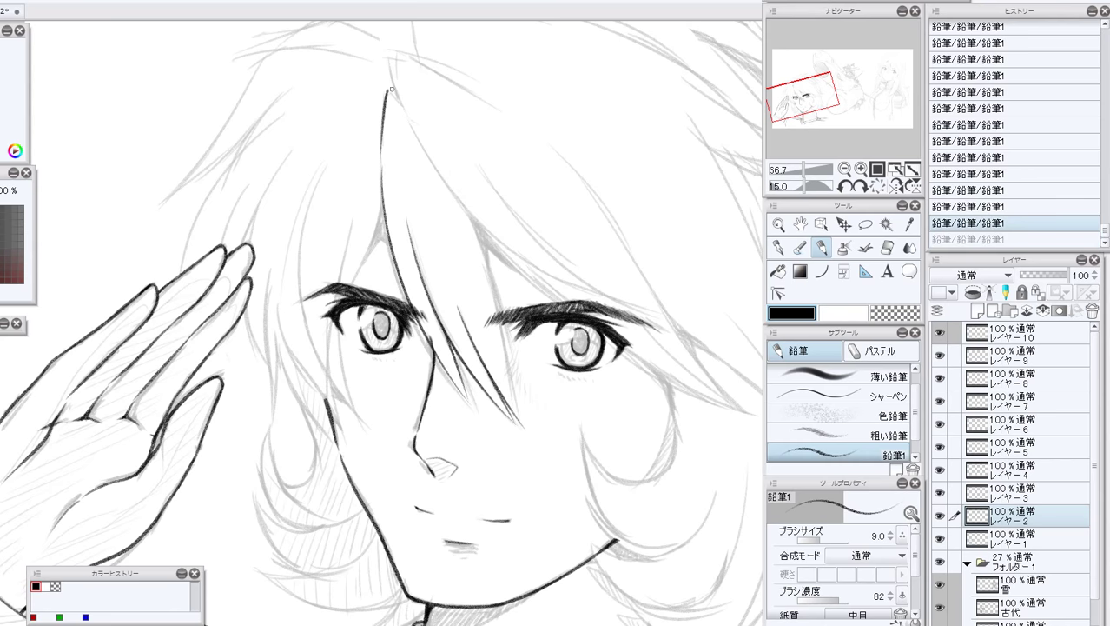
key("ctrl+y")
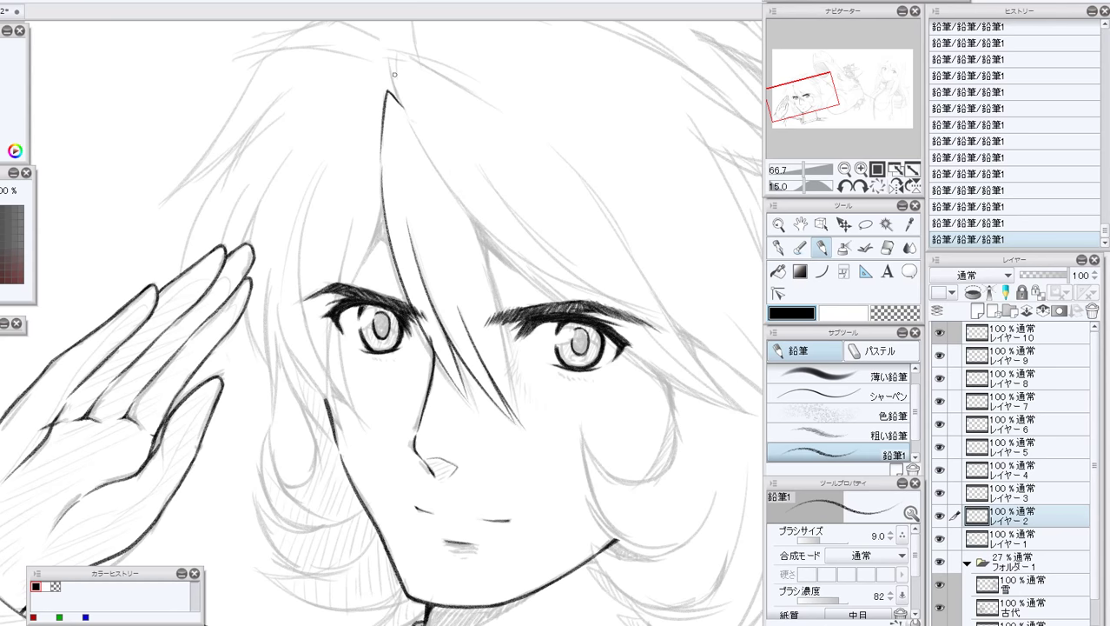
left_click_drag(389, 90, 434, 177)
left_click(1003, 224)
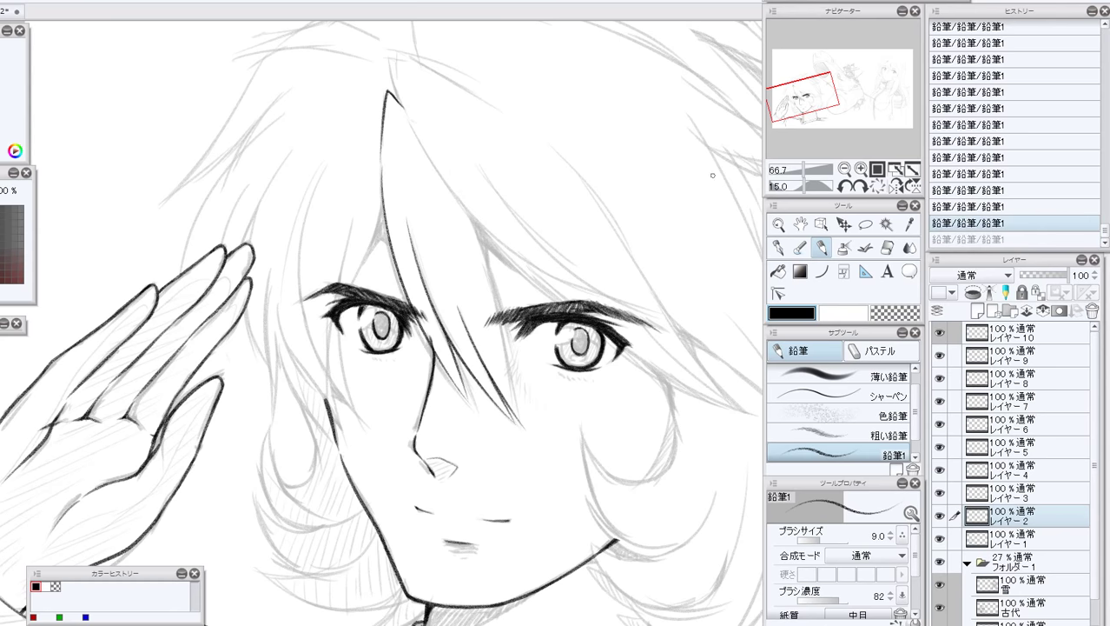
left_click_drag(388, 58, 430, 130)
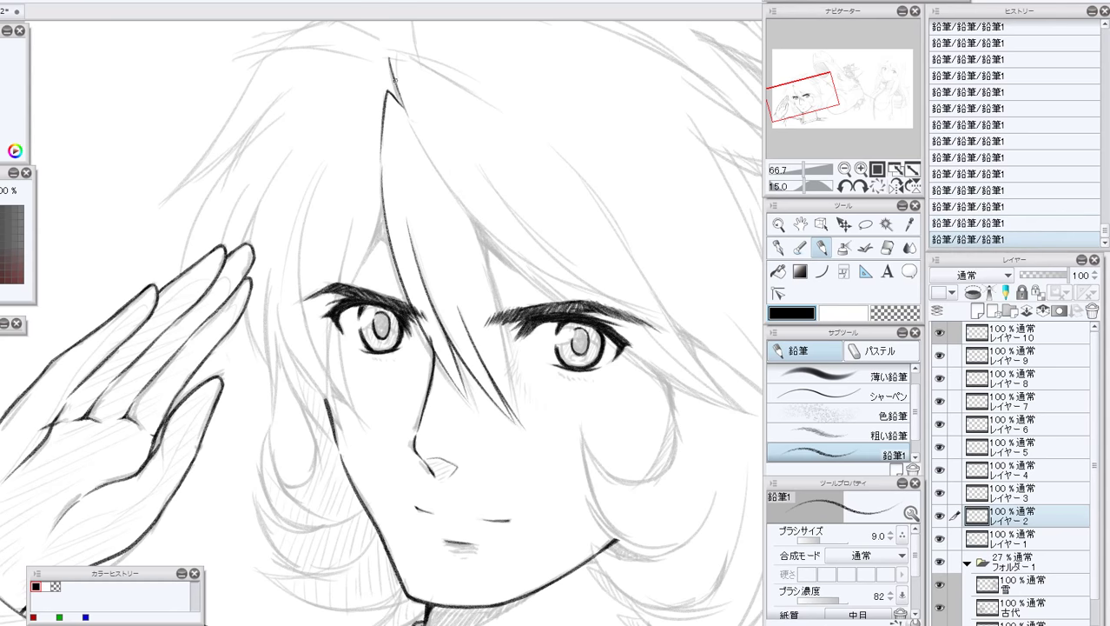
left_click_drag(389, 69, 409, 115)
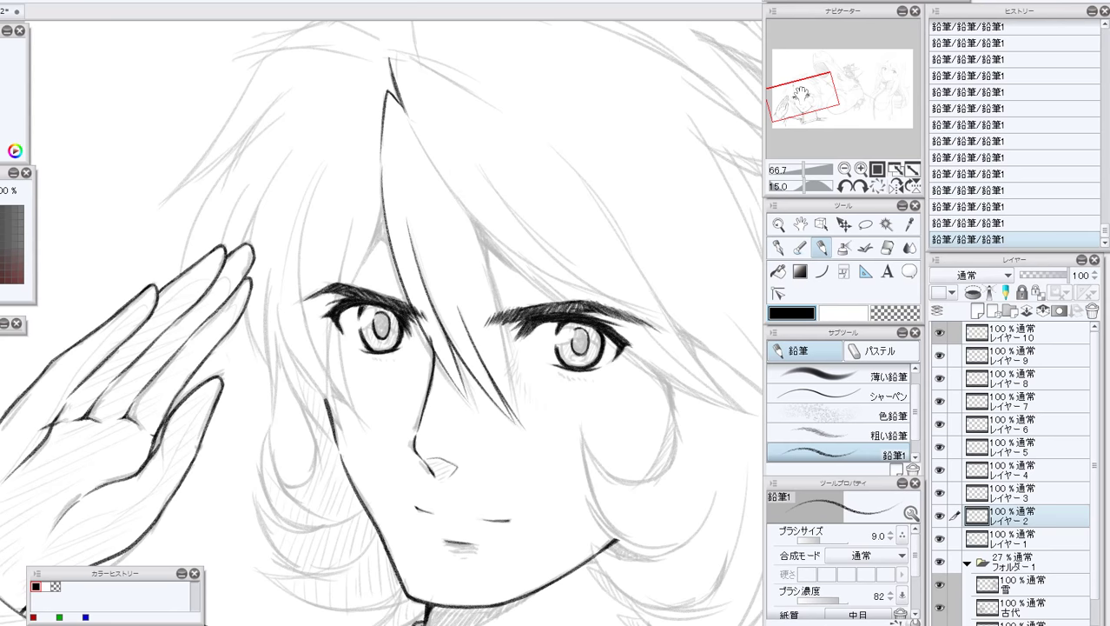
left_click(801, 92)
left_click(997, 208)
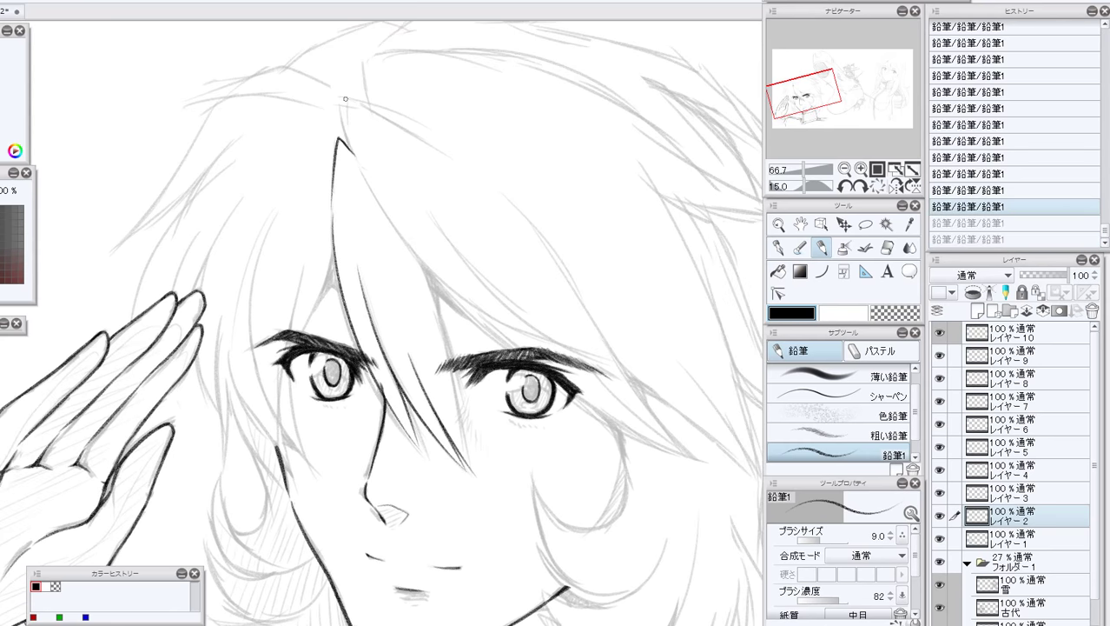
left_click_drag(340, 105, 359, 166)
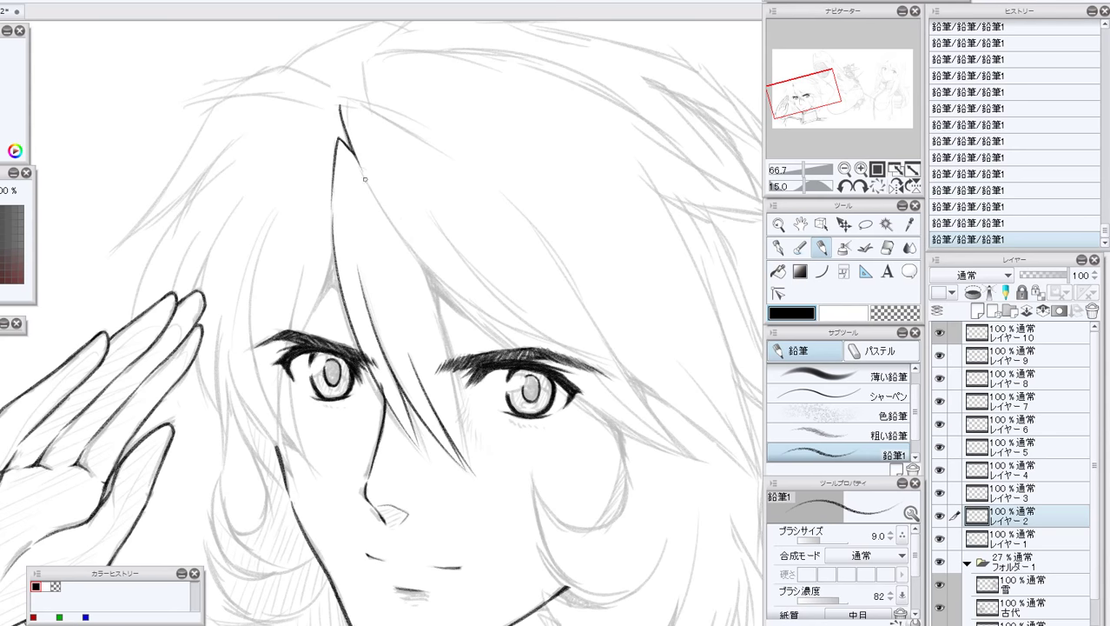
Ink the long edge of the side fringe strand from the parting peak down to the character's left eyebrow, redoing strokes until smooth.
left_click_drag(362, 170, 415, 252)
left_click(861, 186)
left_click(861, 186)
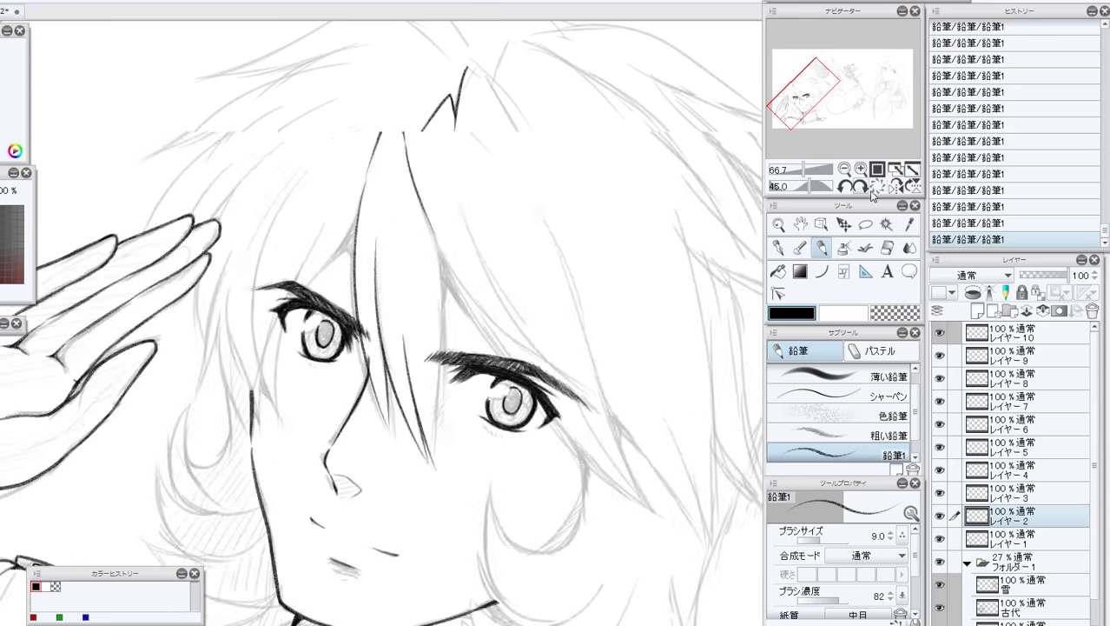
left_click(954, 223)
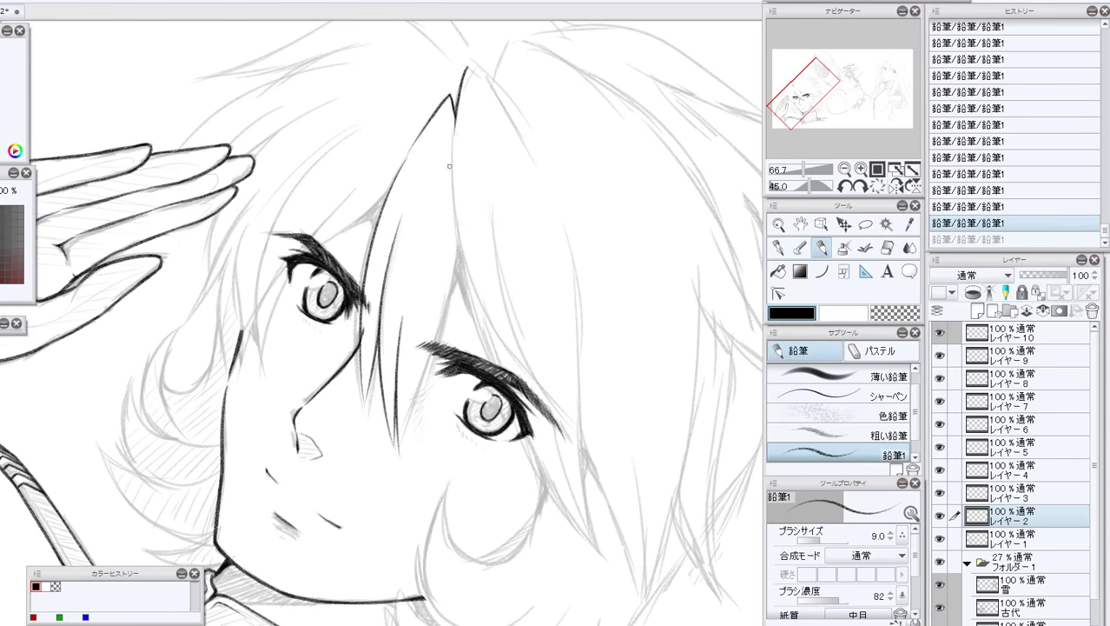
mouse_move(450, 141)
left_mouse_down()
mouse_move(451, 184)
mouse_move(549, 403)
left_mouse_up()
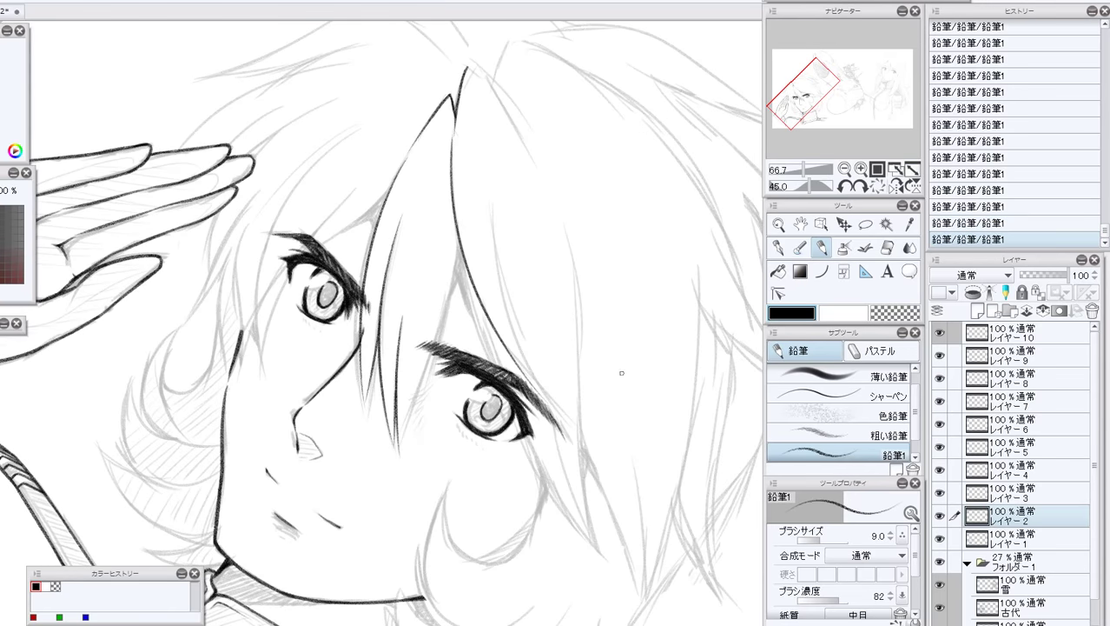
key("ctrl+z")
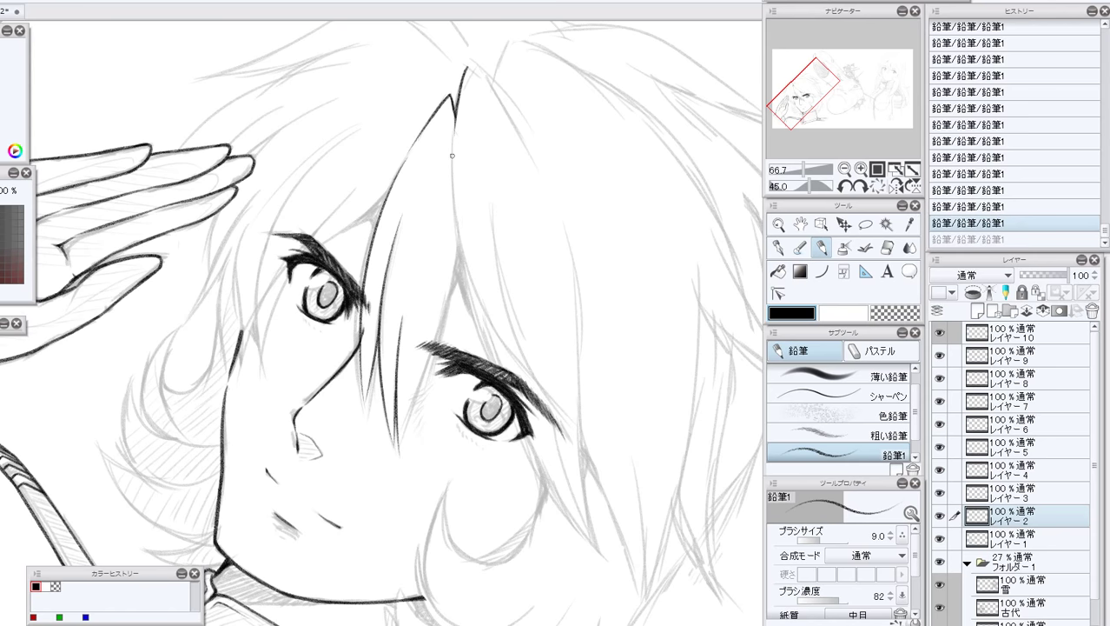
left_click_drag(451, 140, 527, 388)
key("ctrl+z")
mouse_move(450, 141)
left_mouse_down()
mouse_move(452, 171)
mouse_move(558, 411)
left_mouse_up()
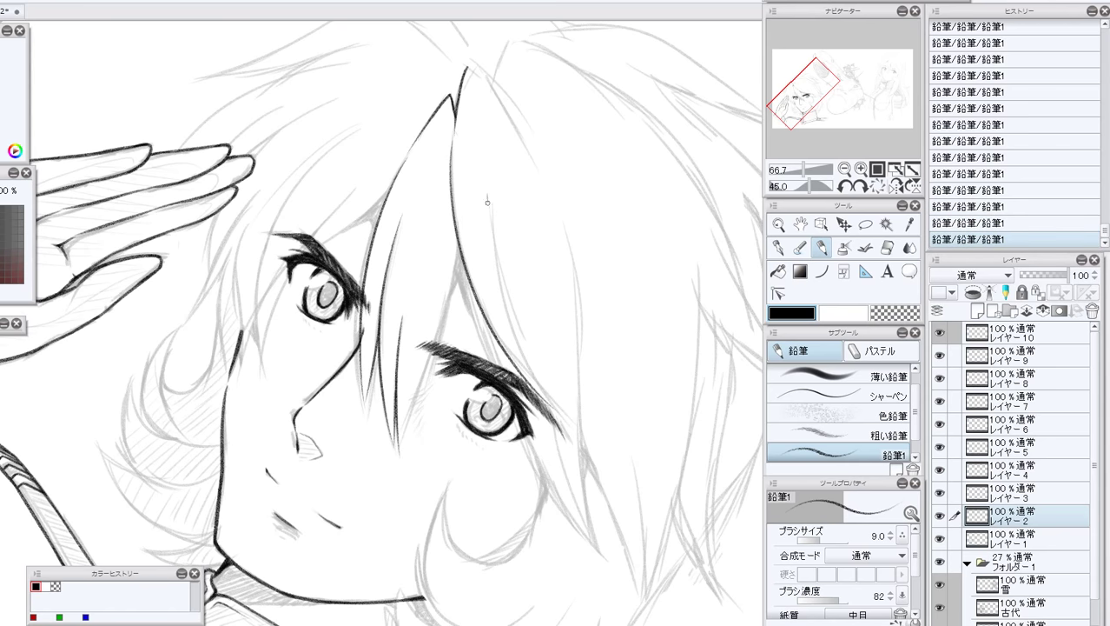
Ink an inner hair line inside the side fringe strand from the forehead to the left eyebrow, reworking its lower end.
left_click_drag(486, 200, 551, 389)
left_click_drag(511, 330, 560, 423)
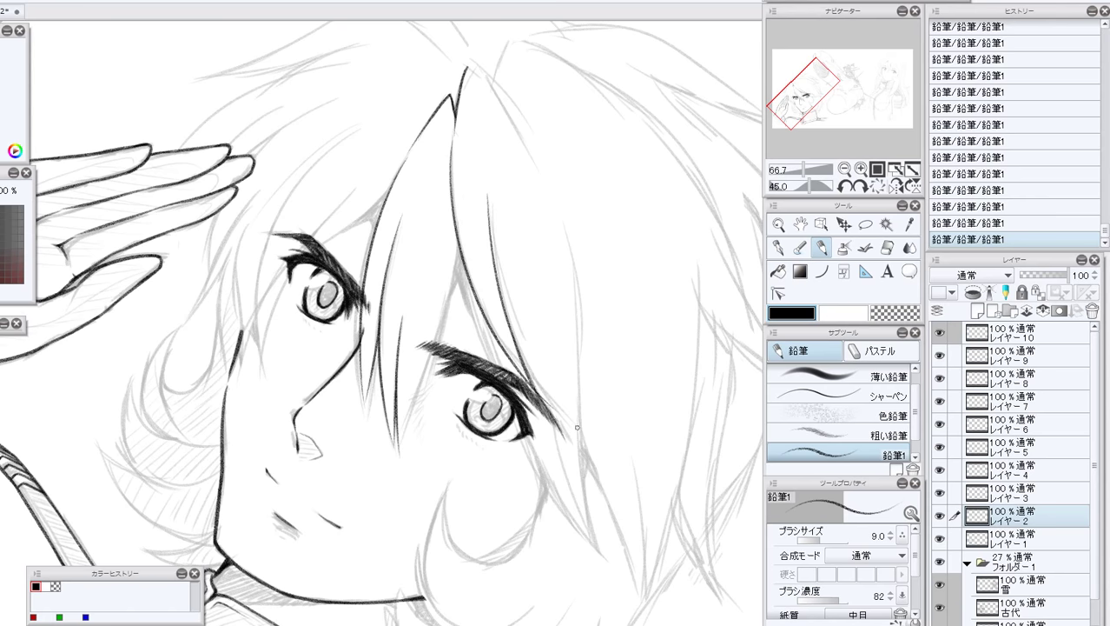
key("ctrl+z")
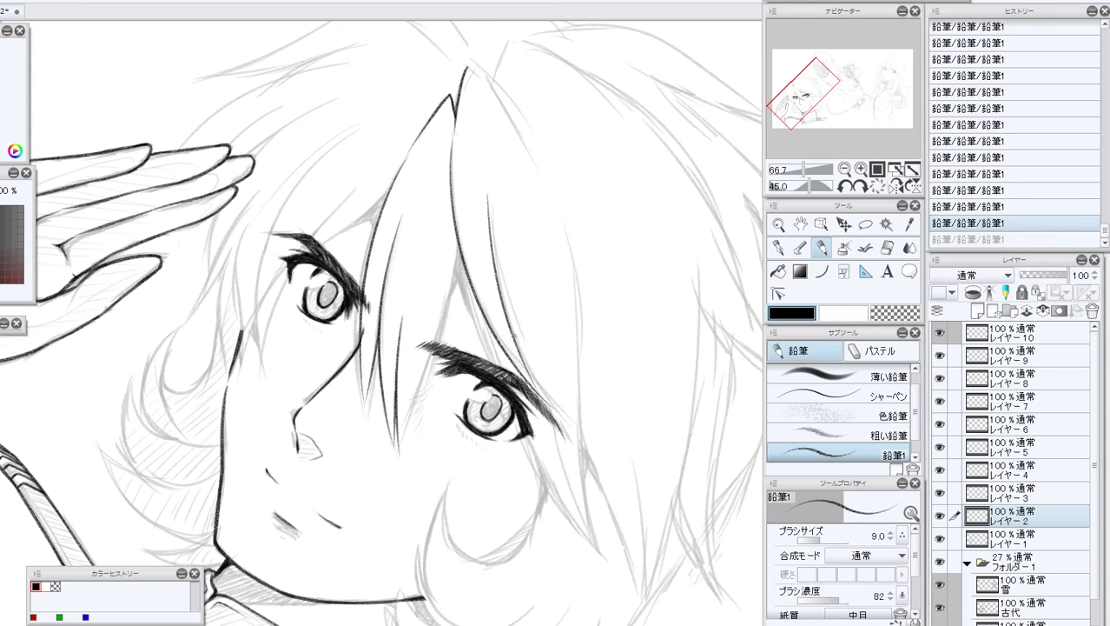
left_click_drag(513, 335, 569, 420)
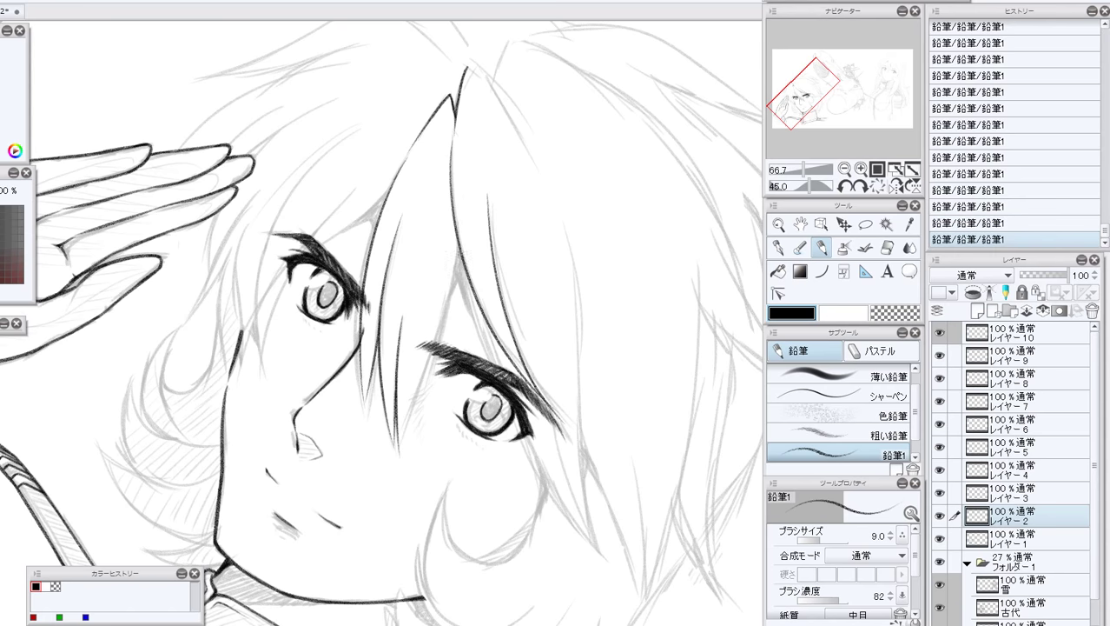
Ink the branching line from the side strand's edge down between the eyebrows toward the central fringe tips, redoing it once.
left_click_drag(457, 233, 408, 419)
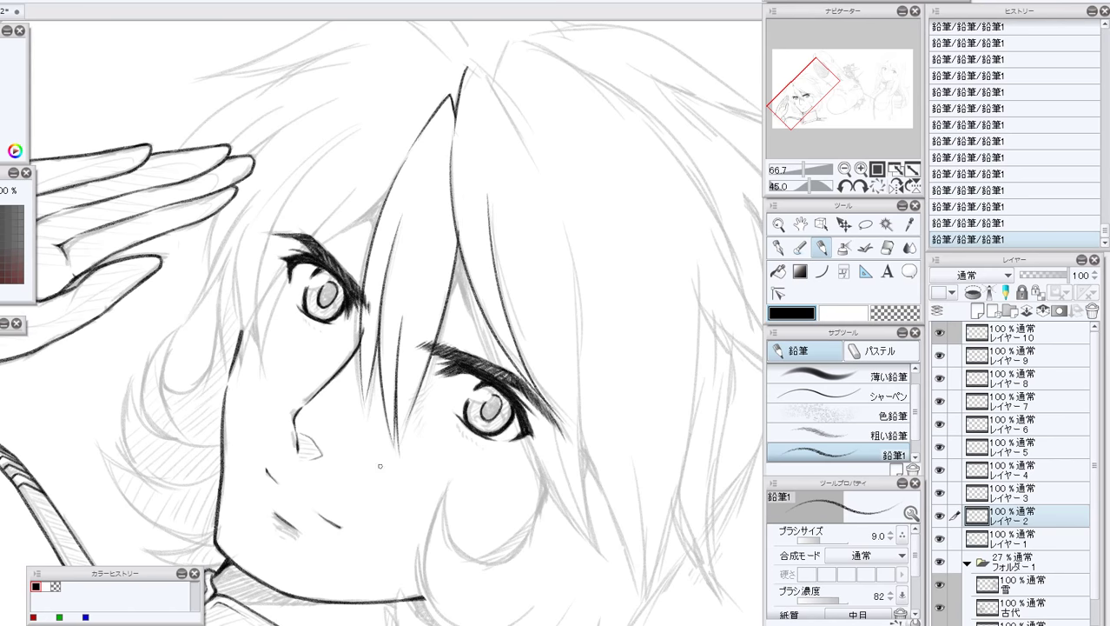
key("ctrl+z")
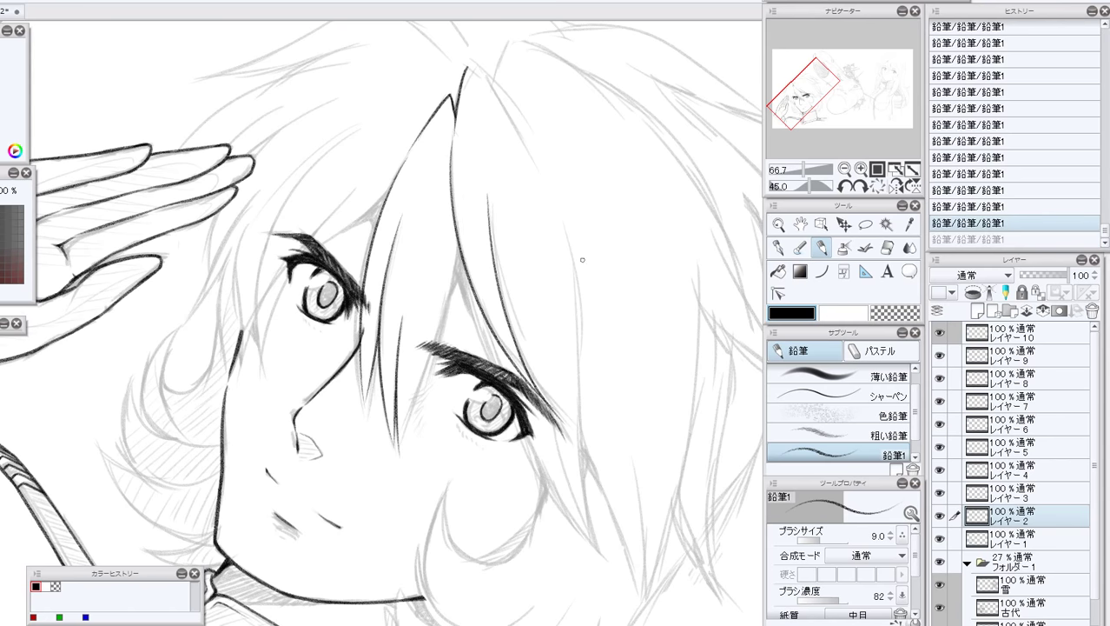
left_click_drag(458, 233, 404, 428)
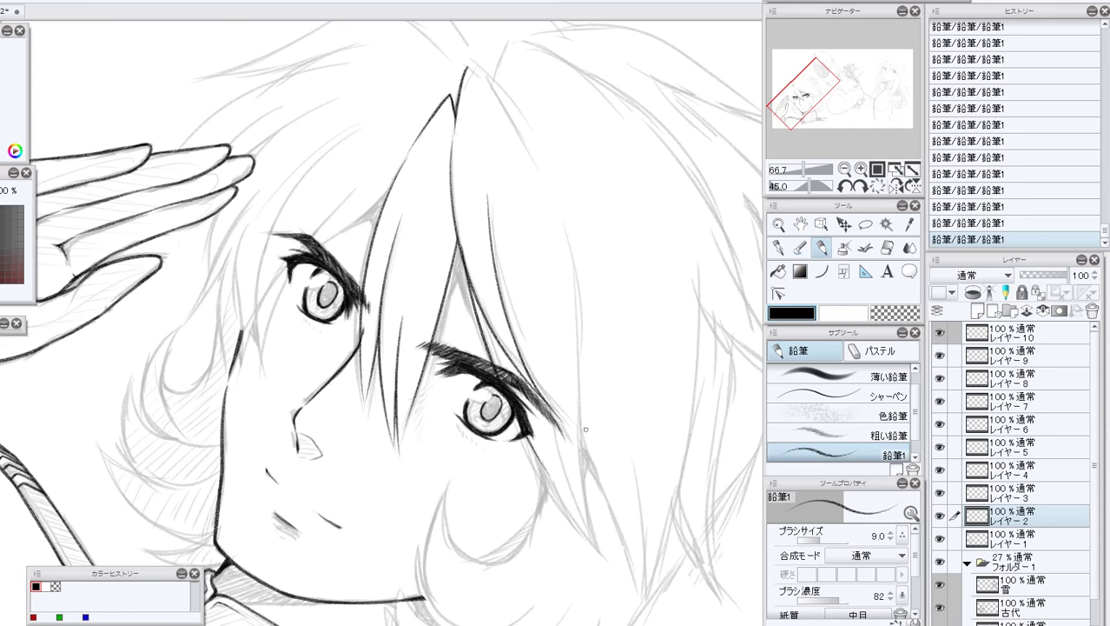
Ink the lower edge of the side fringe strand from the branching point past the left eye toward its tip, redoing the stroke several times.
key("ctrl+z")
left_click_drag(464, 259, 585, 561)
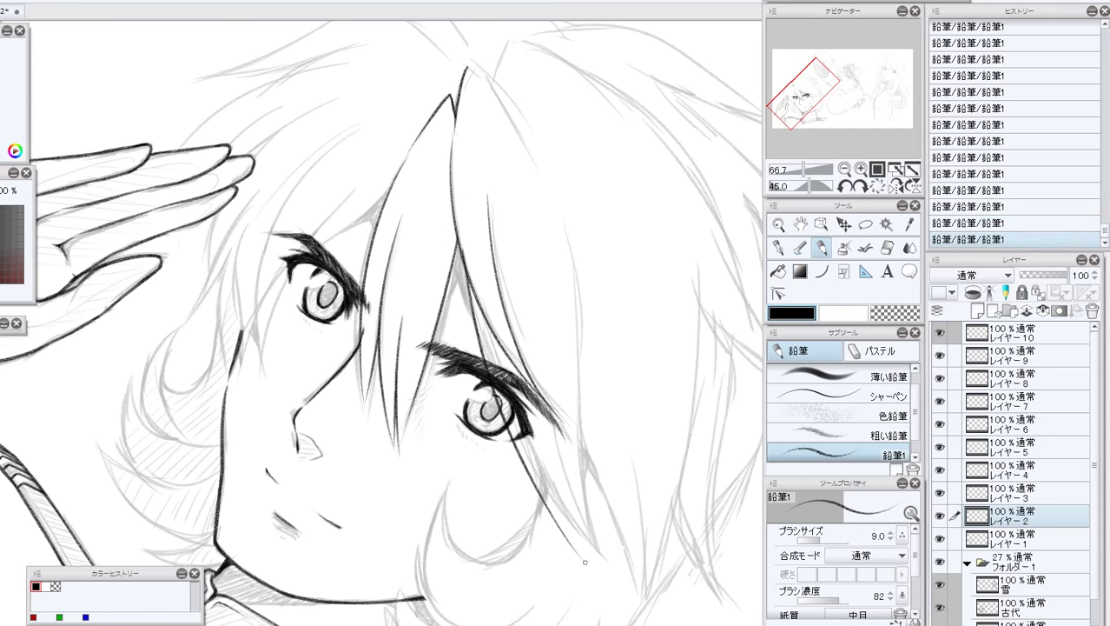
key("ctrl+z")
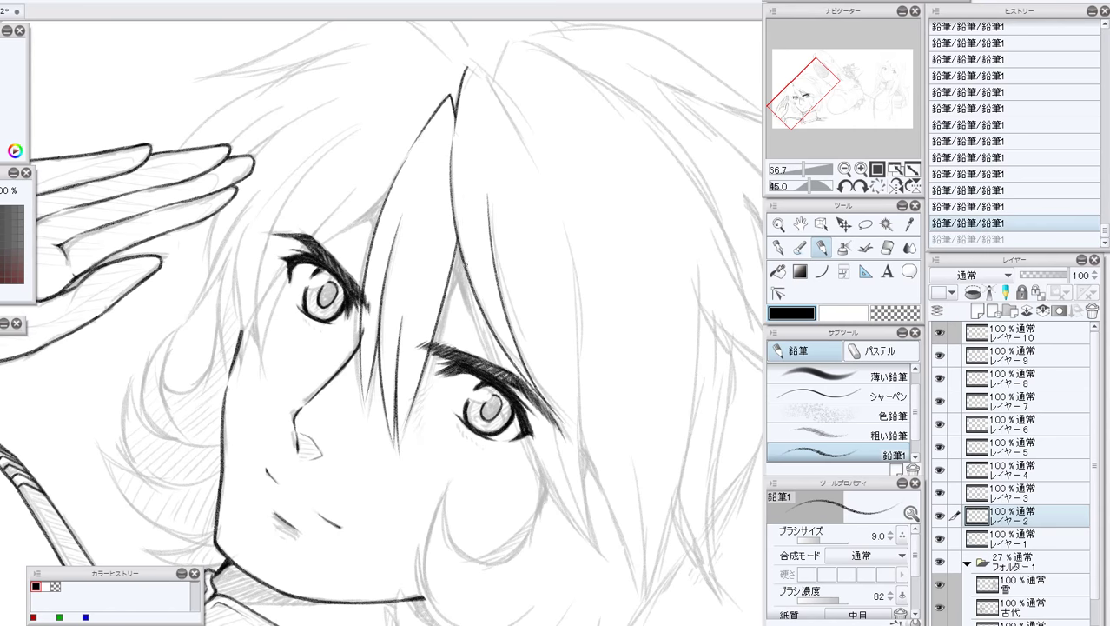
left_click_drag(465, 264, 570, 497)
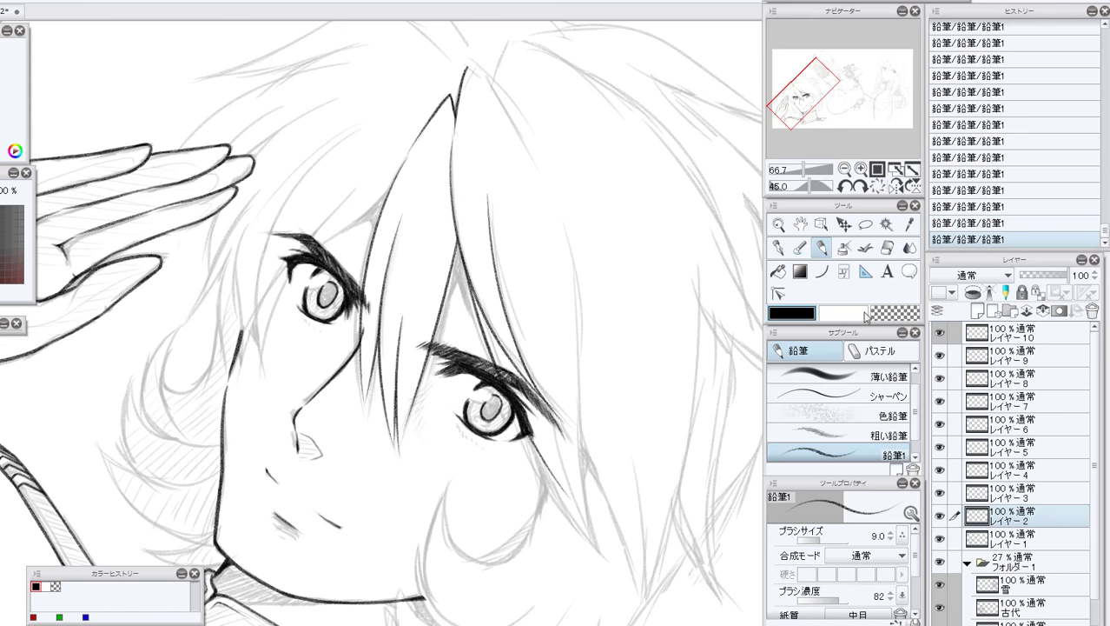
key("ctrl+z")
left_click_drag(465, 261, 584, 521)
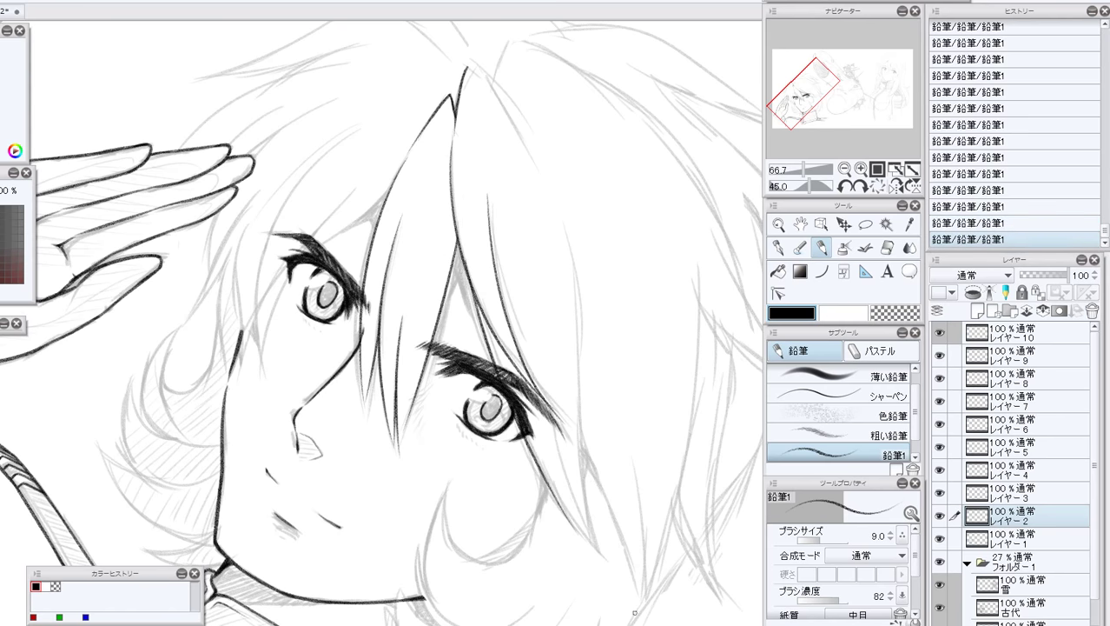
key("ctrl+z")
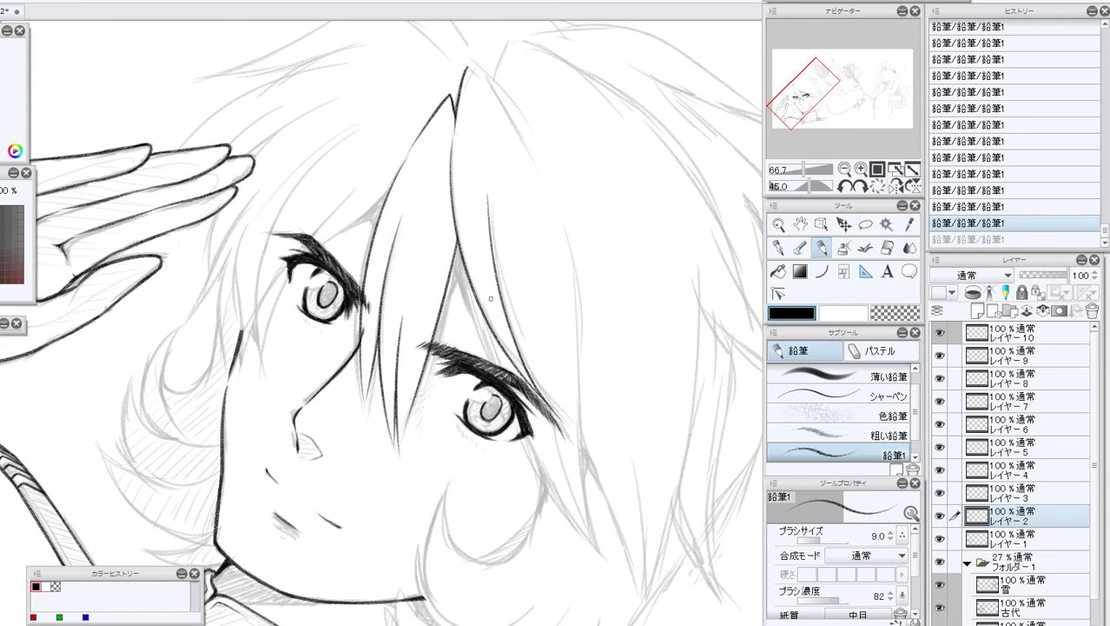
left_click_drag(465, 265, 470, 289)
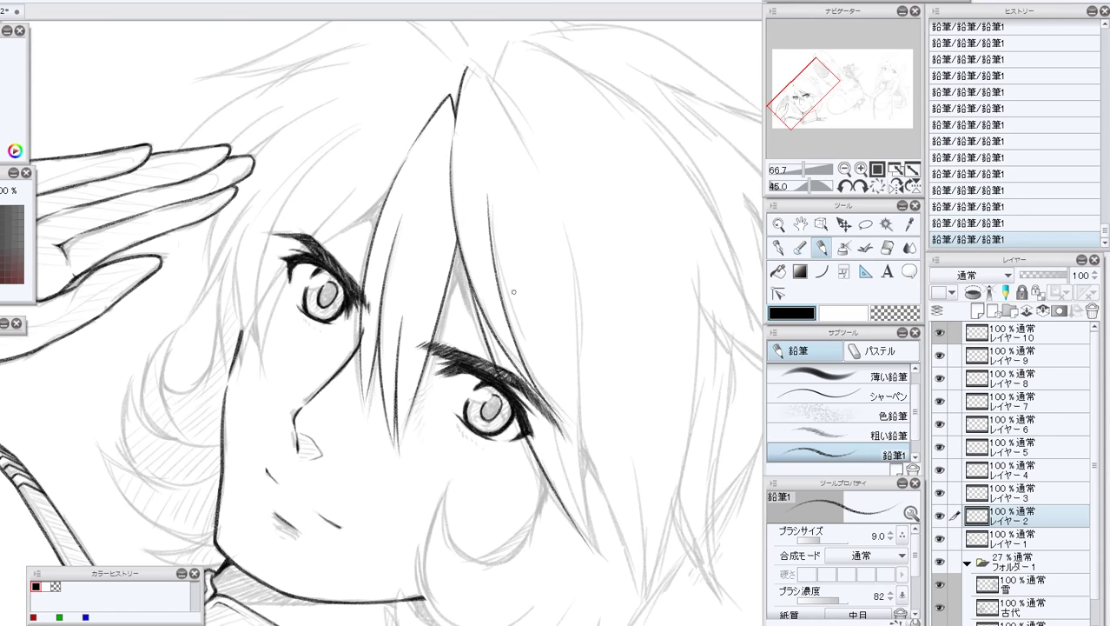
Ink the outer edge of the side fringe strand from the forehead past the left eye, joining both edges into a pointed tip.
left_click_drag(561, 212, 598, 539)
key("ctrl+z")
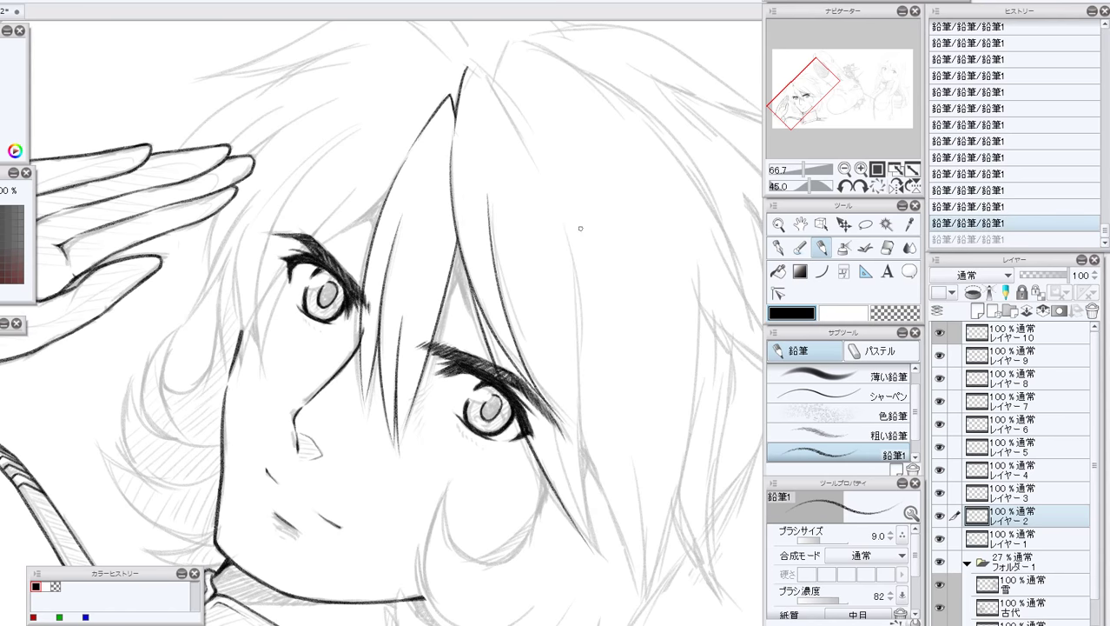
mouse_move(556, 219)
left_mouse_down()
mouse_move(570, 257)
mouse_move(581, 488)
mouse_move(609, 556)
left_mouse_up()
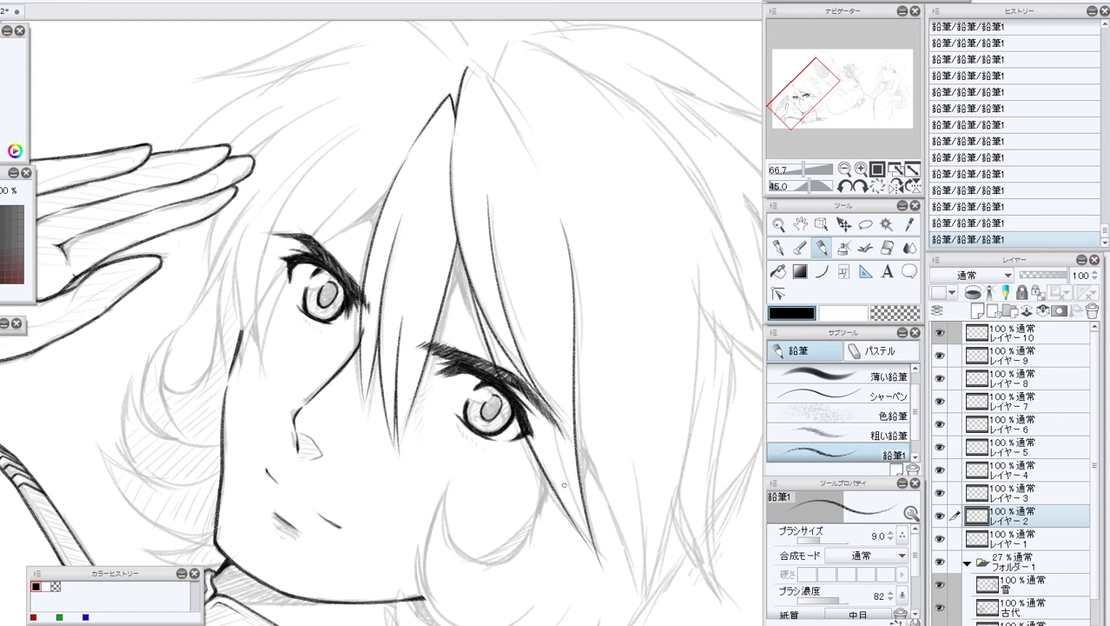
mouse_move(563, 480)
left_mouse_down()
mouse_move(571, 515)
mouse_move(604, 574)
left_mouse_up()
left_click_drag(588, 532, 613, 593)
Clean up the overlapping line ends near the side fringe strand's tip with the hard eraser.
left_click(886, 248)
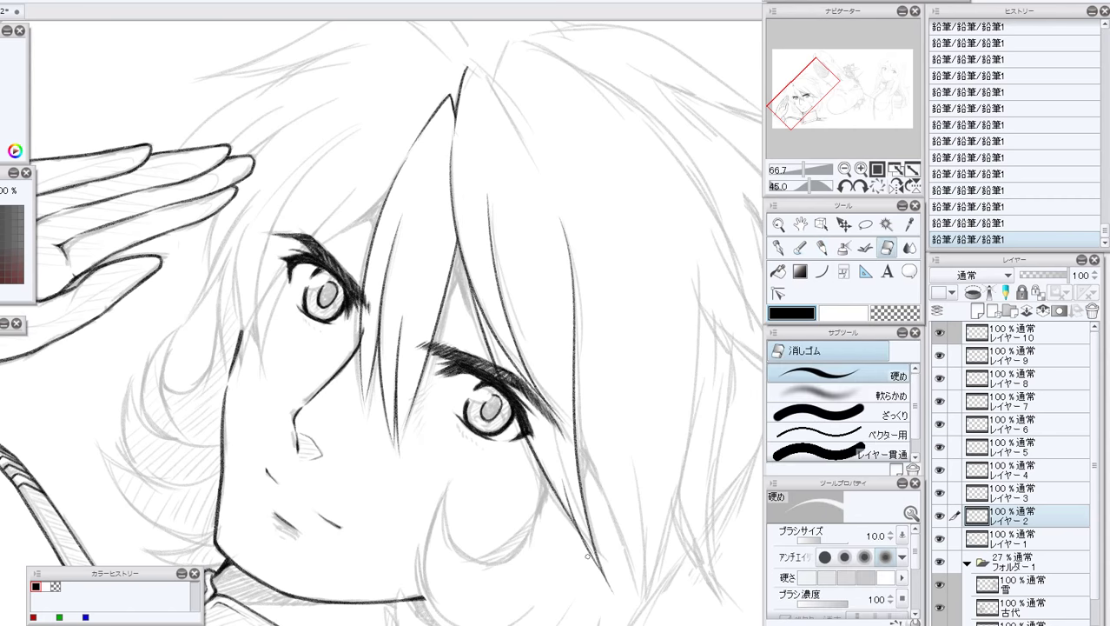
mouse_move(581, 530)
left_mouse_down()
mouse_move(590, 548)
mouse_move(584, 532)
left_mouse_up()
left_click_drag(584, 532, 597, 535)
Ink the rounded peak of the side fringe strand at the hair parting and try out the line descending from it.
left_click(821, 248)
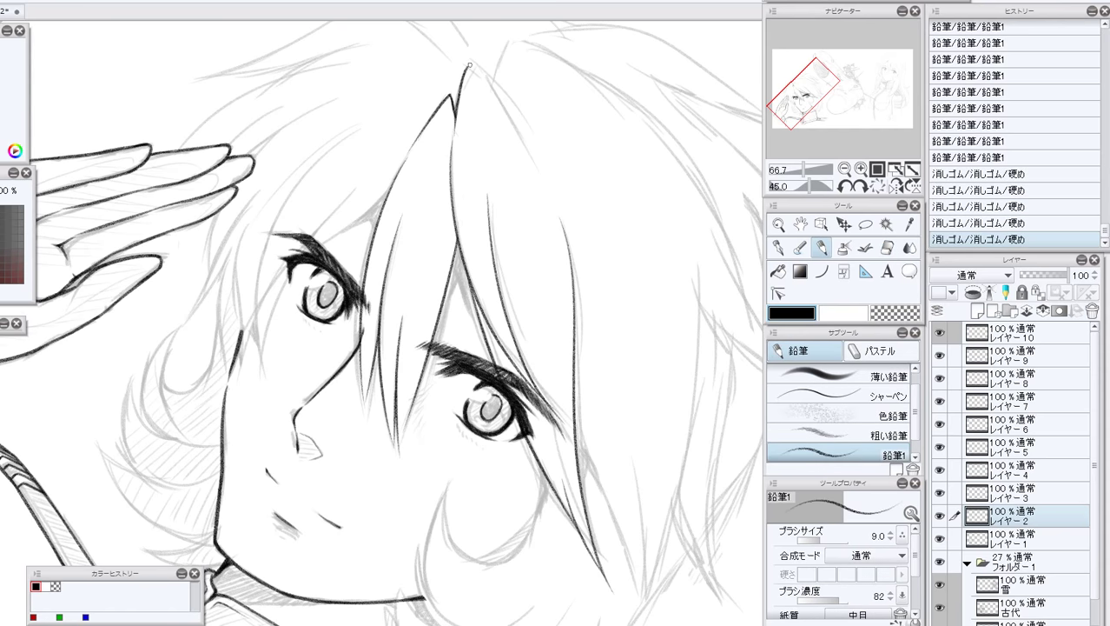
left_click_drag(469, 64, 480, 70)
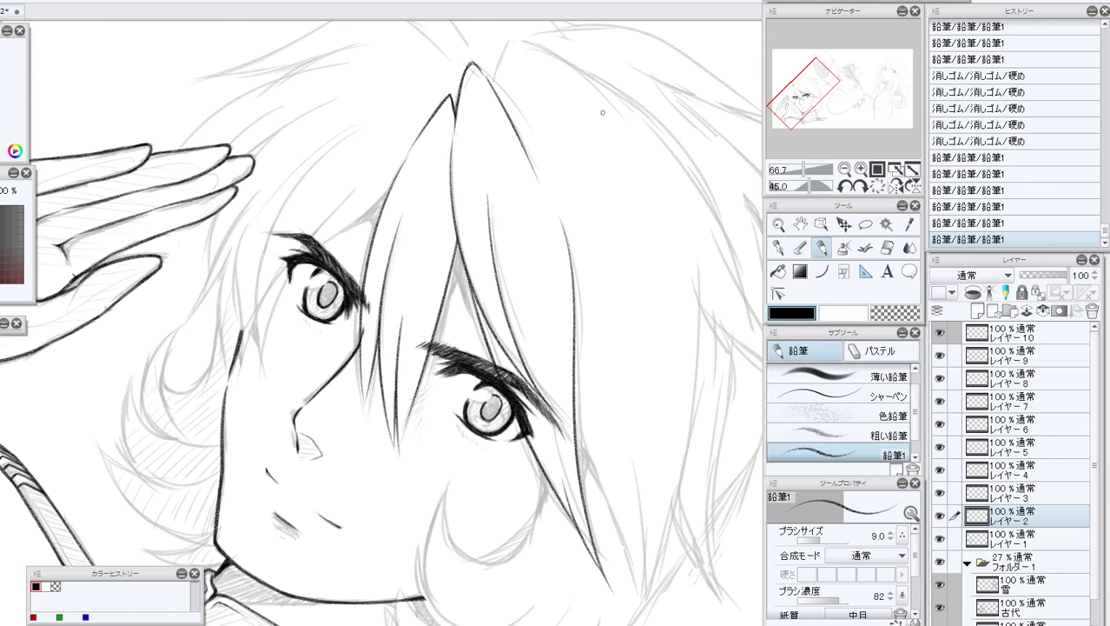
key("ctrl+z")
key("ctrl+y")
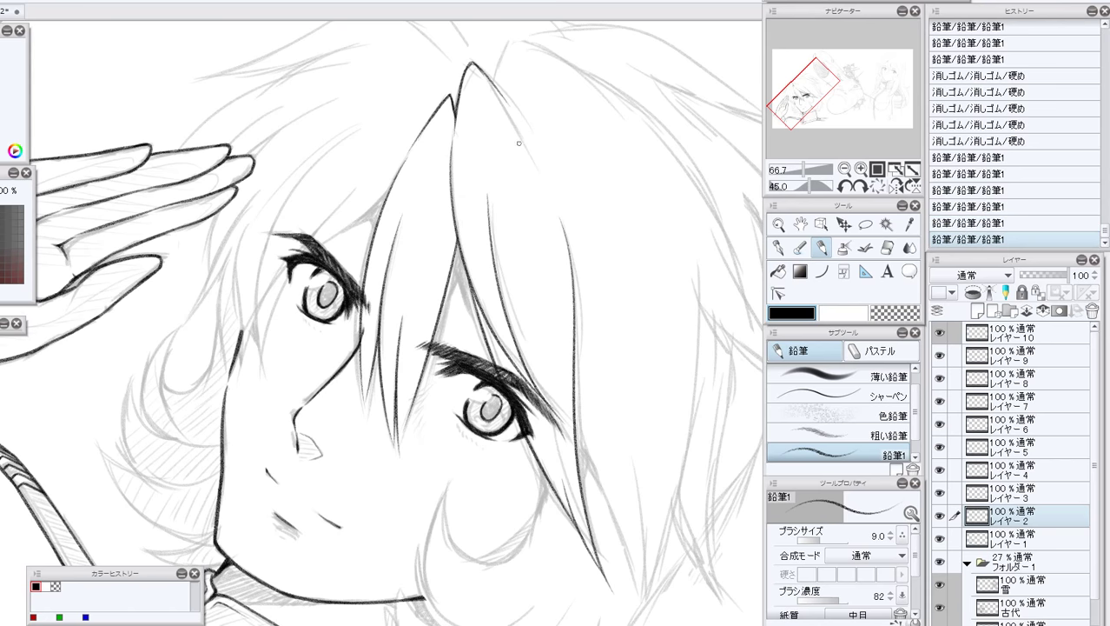
key("ctrl+z")
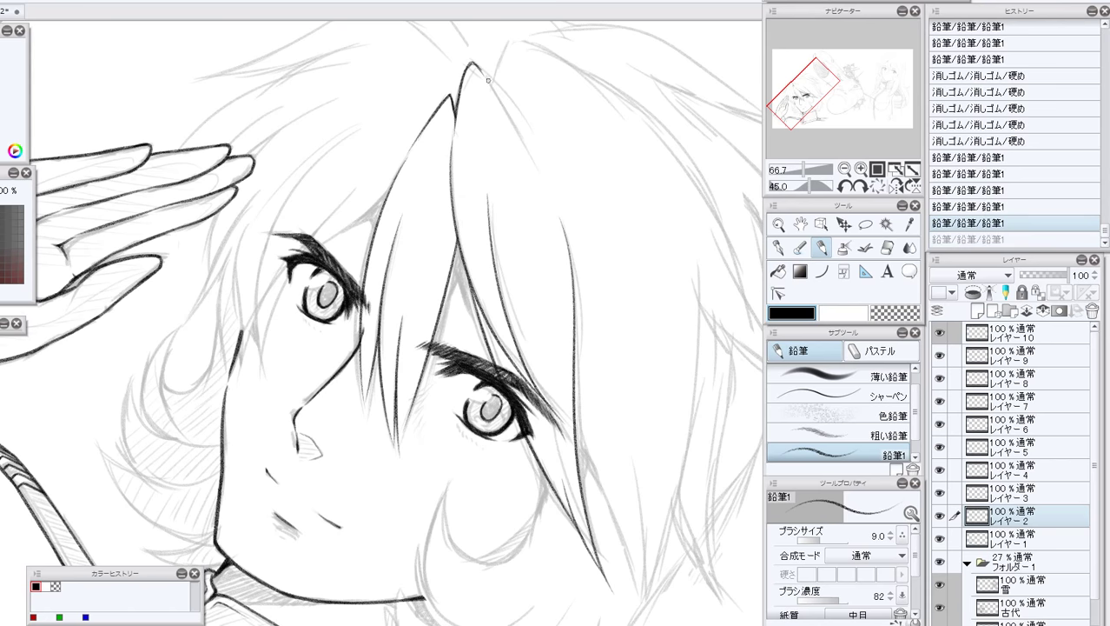
left_click_drag(488, 80, 553, 187)
left_click(970, 223)
Trim the end of the rounded peak with the hard eraser and ink a tapering line from it down the side strand.
left_click(887, 248)
left_click_drag(472, 72, 479, 73)
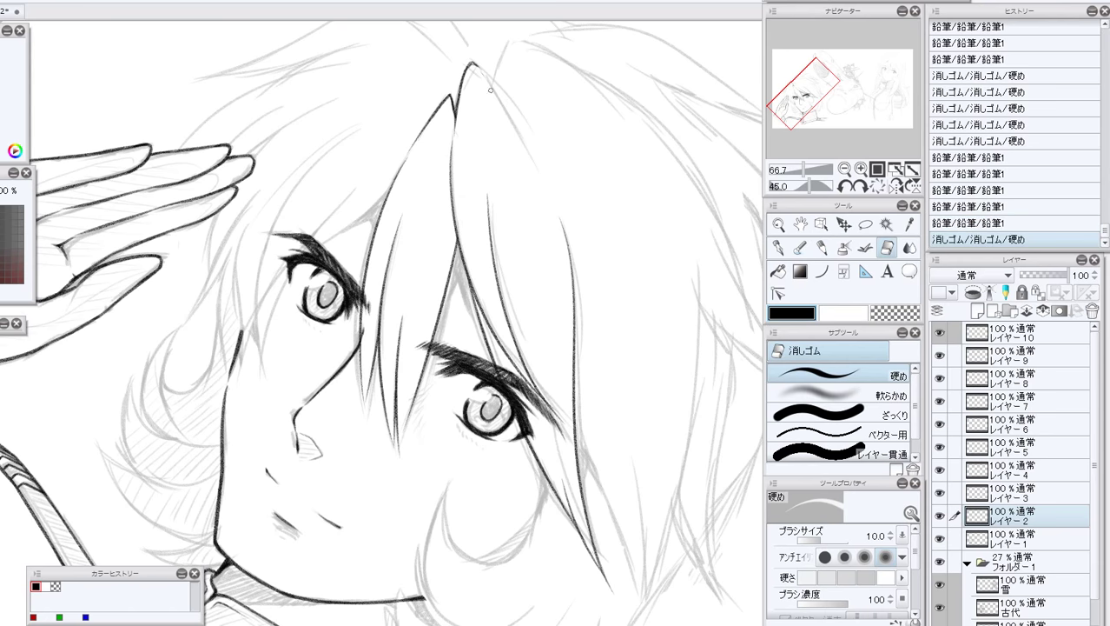
left_click(484, 76)
key("p")
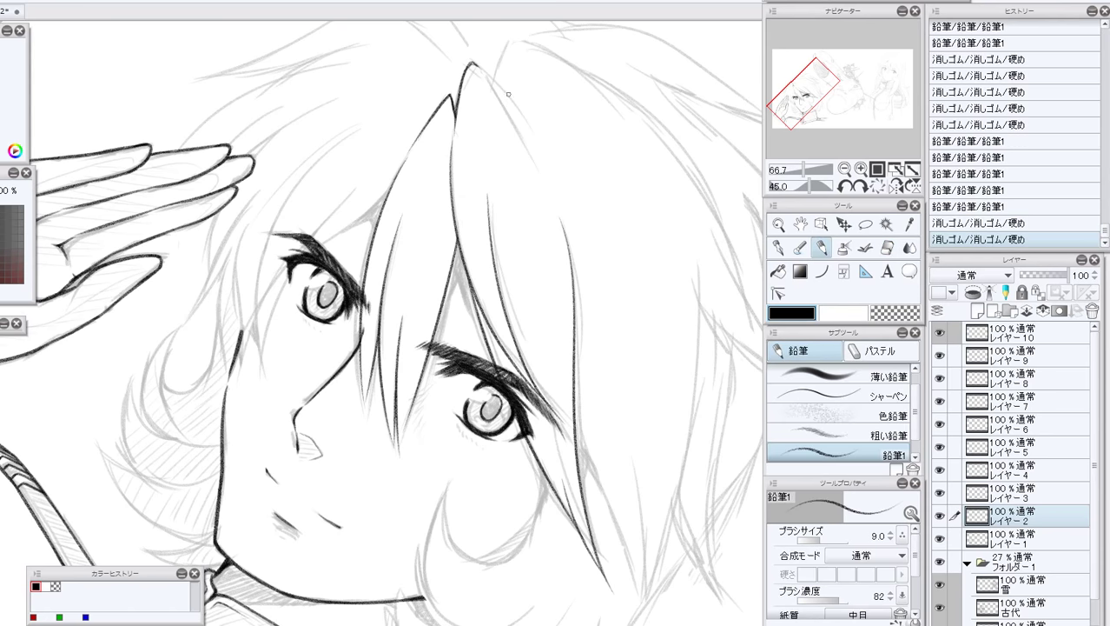
left_click_drag(477, 66, 566, 261)
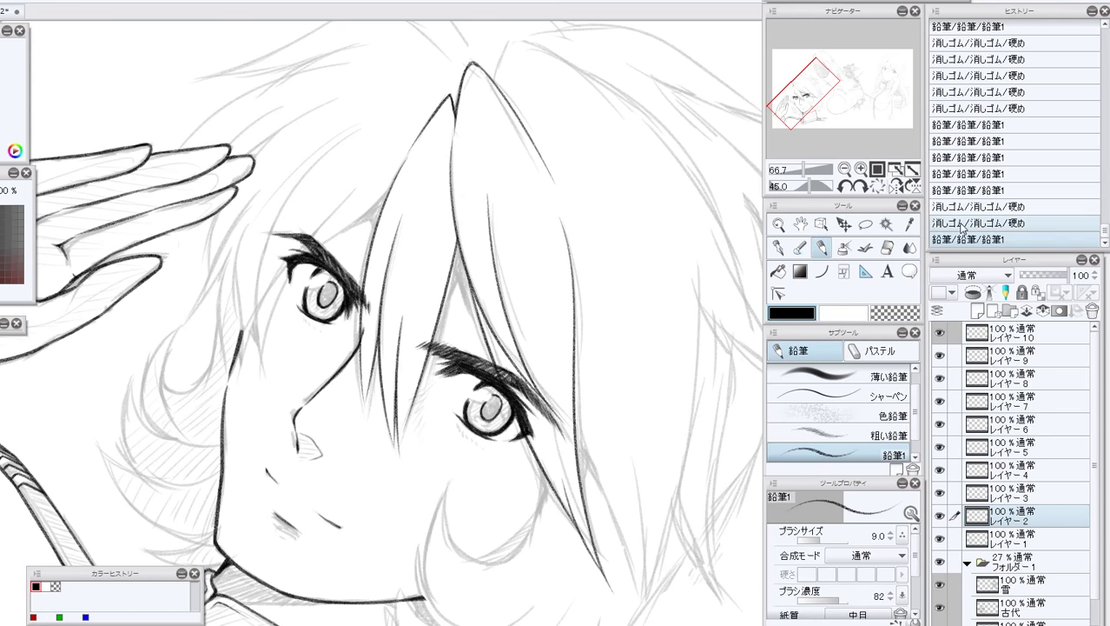
key("ctrl+z")
key("ctrl+y")
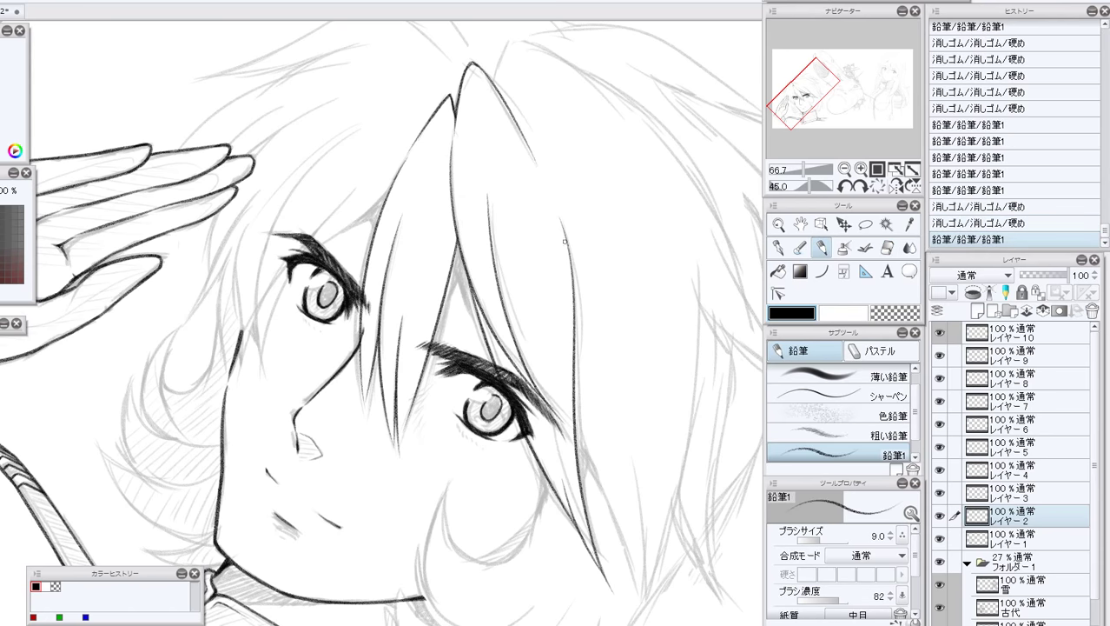
Reset the canvas rotation and ink a short line from the crown down to the side strand's rounded peak, redoing it once.
left_click(876, 185)
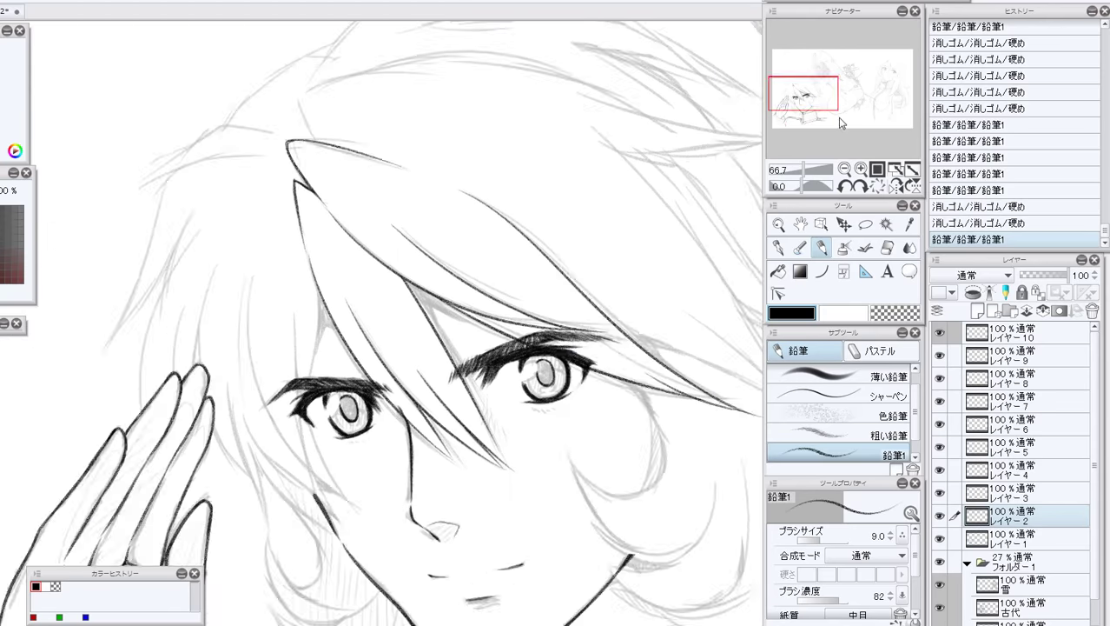
left_click_drag(818, 87, 813, 77)
left_click_drag(346, 243, 365, 278)
left_click(934, 222)
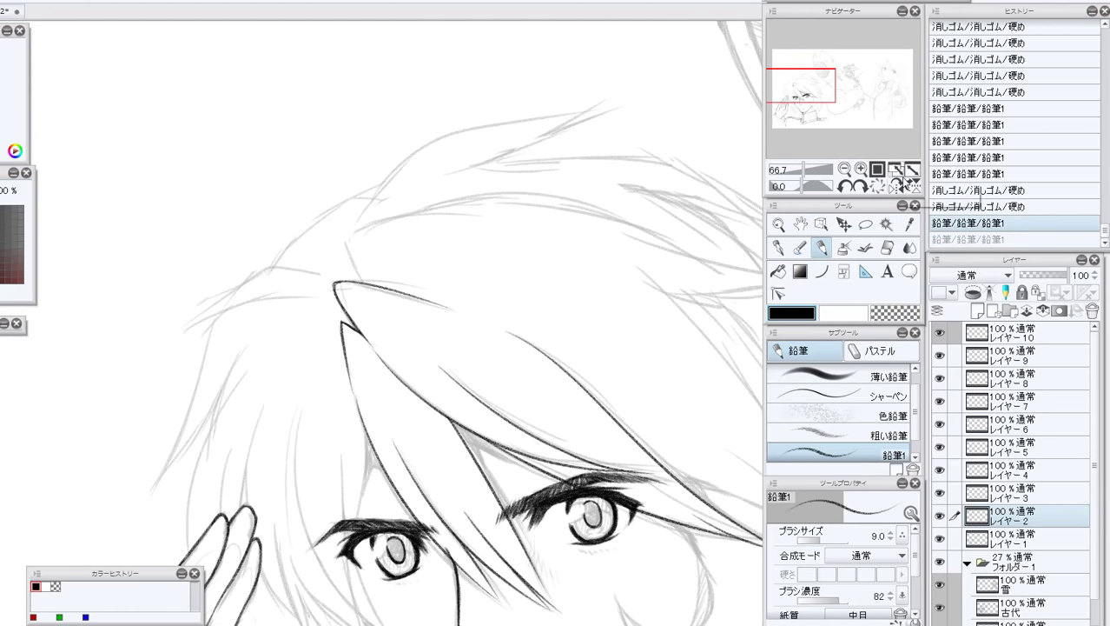
left_click_drag(345, 242, 363, 283)
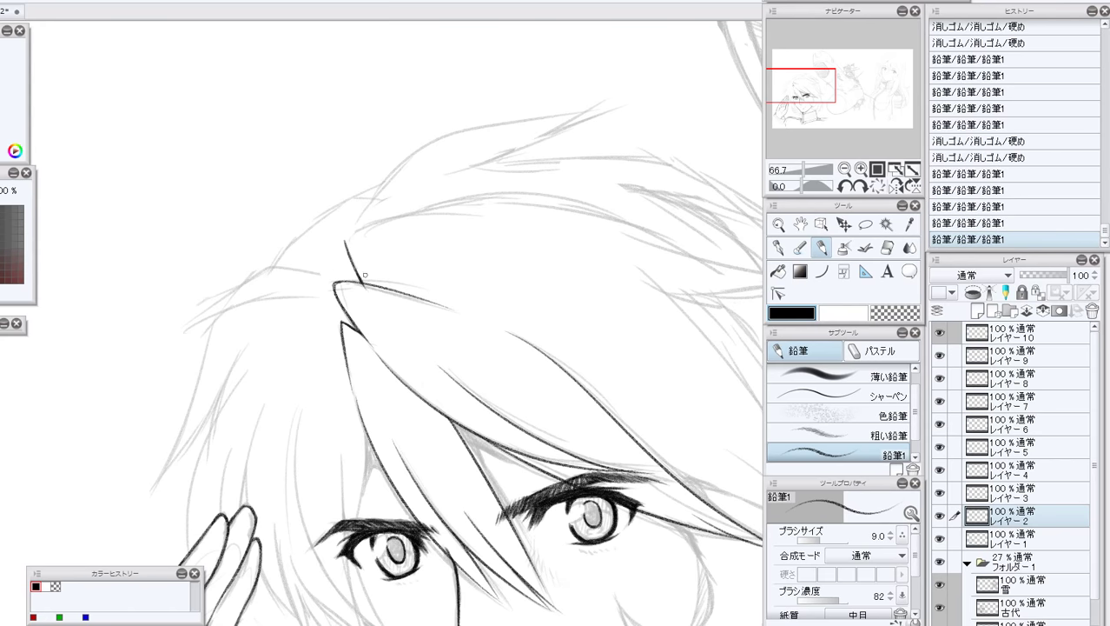
Erase the overlap where the short crown line meets the rounded peak, and ink a small curve at its upper end.
left_click(886, 247)
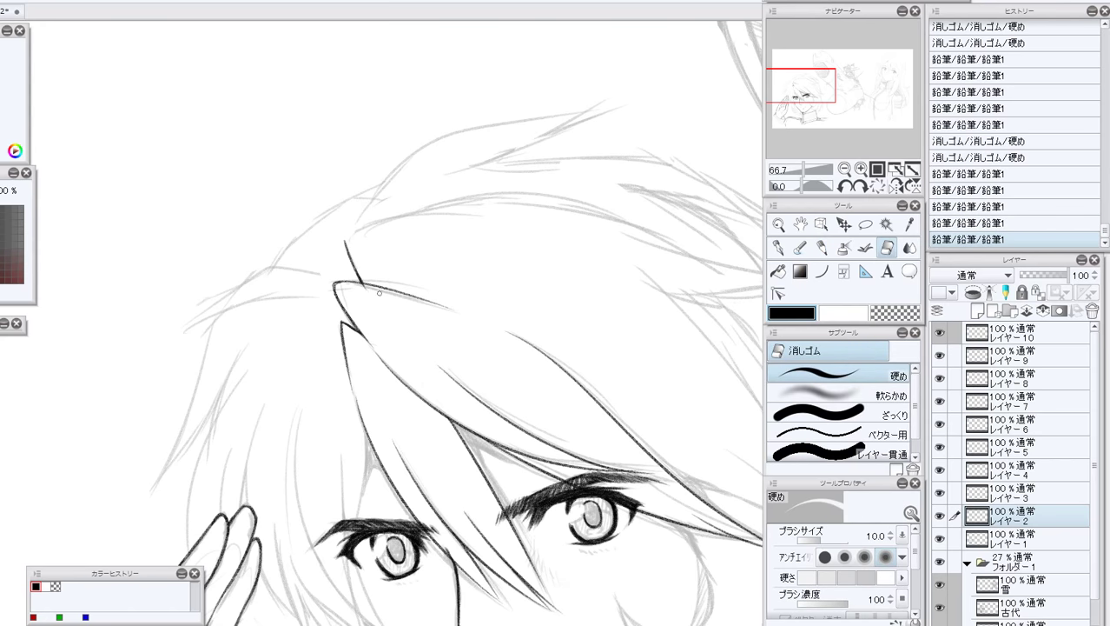
left_click_drag(362, 285, 368, 289)
key("p")
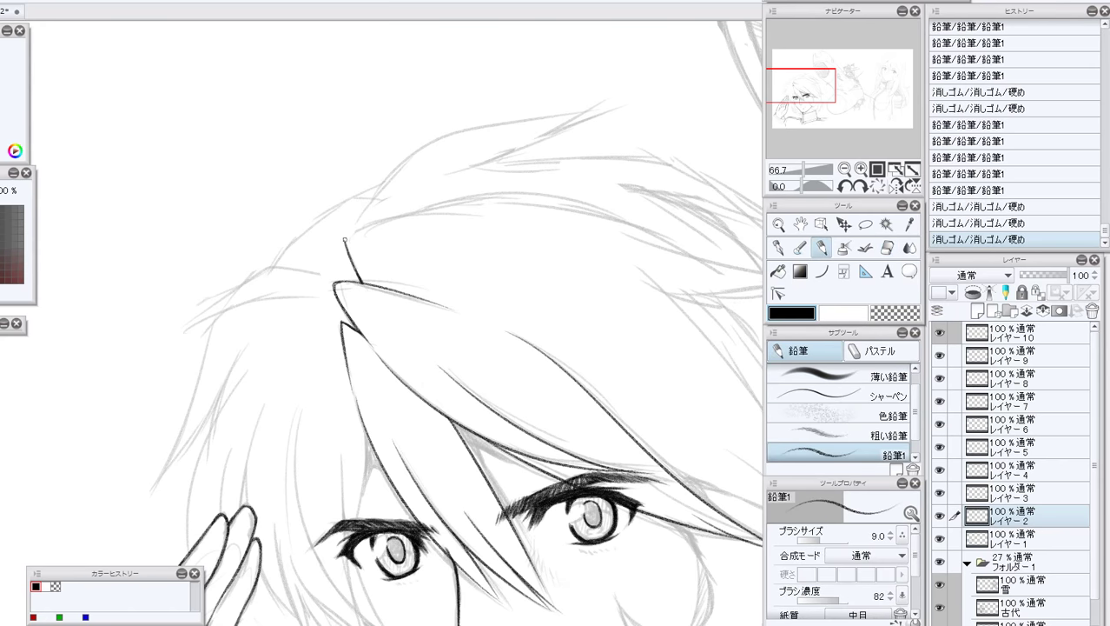
left_click_drag(345, 240, 357, 231)
Rotate the canvas to 60° and ink a short line from the small crown peak down the outer hair edge.
left_click(807, 84)
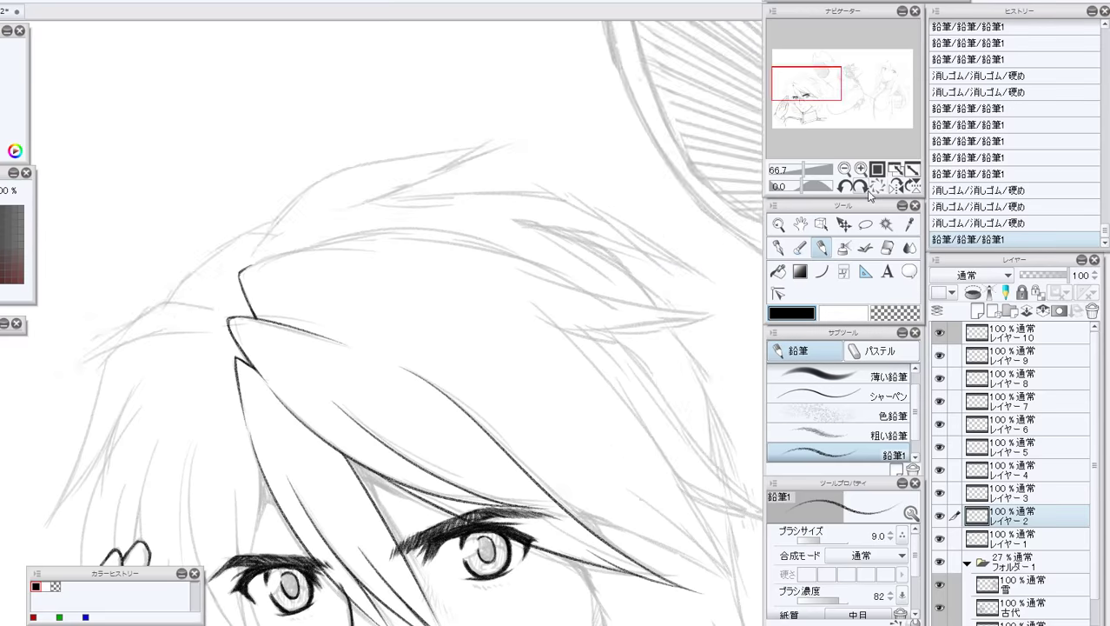
left_click(863, 186)
left_click(863, 186)
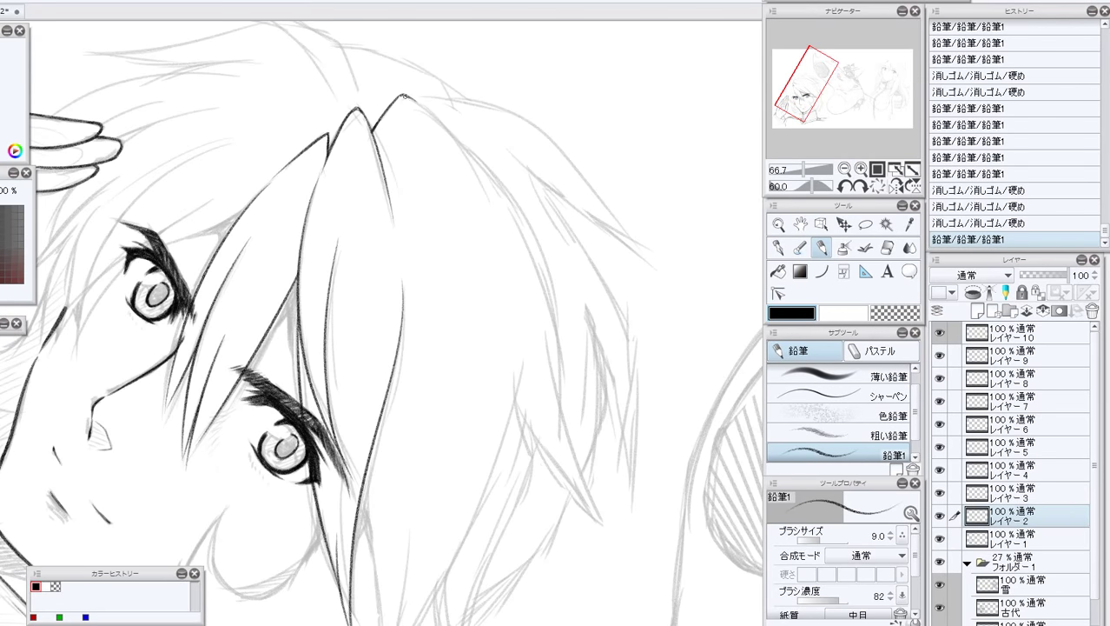
left_click_drag(405, 95, 451, 116)
left_click_drag(472, 153, 558, 398)
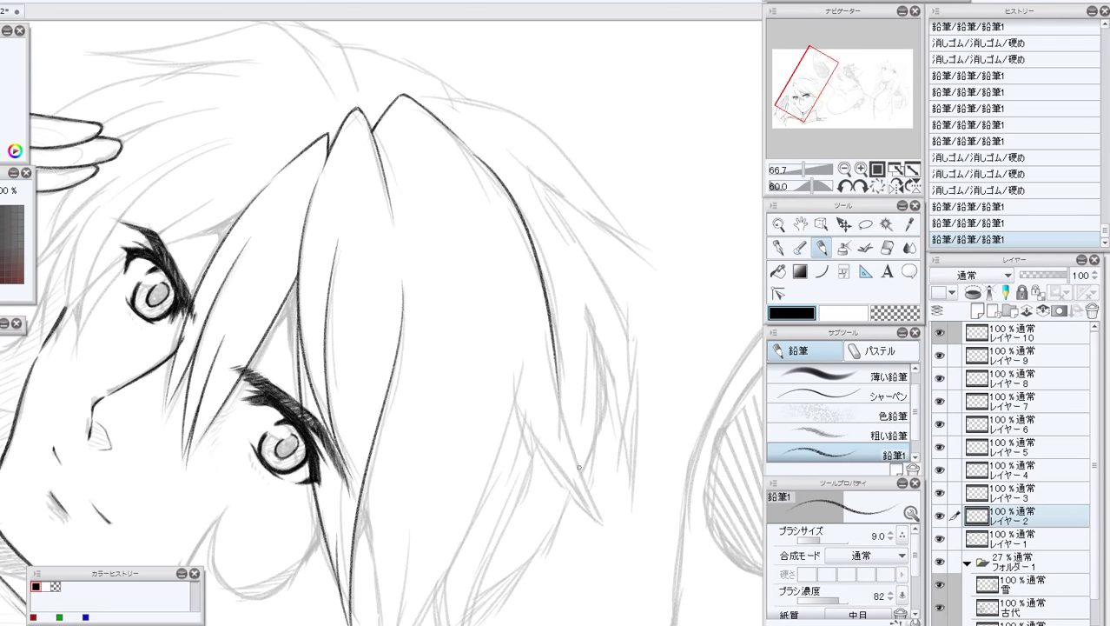
key("ctrl+z")
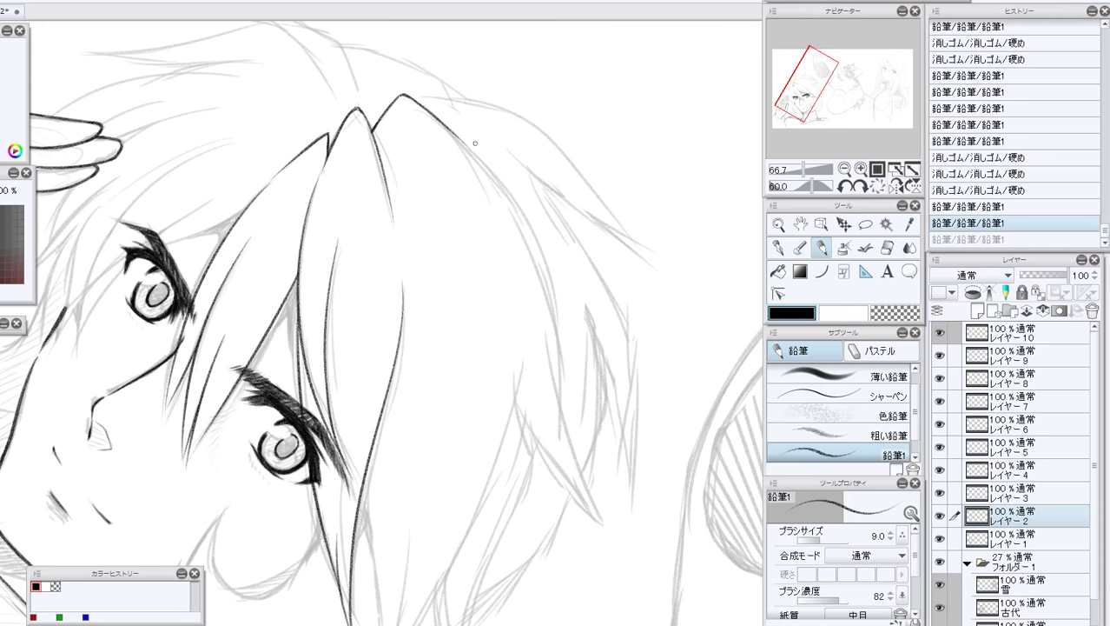
mouse_move(473, 151)
left_mouse_down()
mouse_move(518, 212)
mouse_move(586, 474)
left_mouse_up()
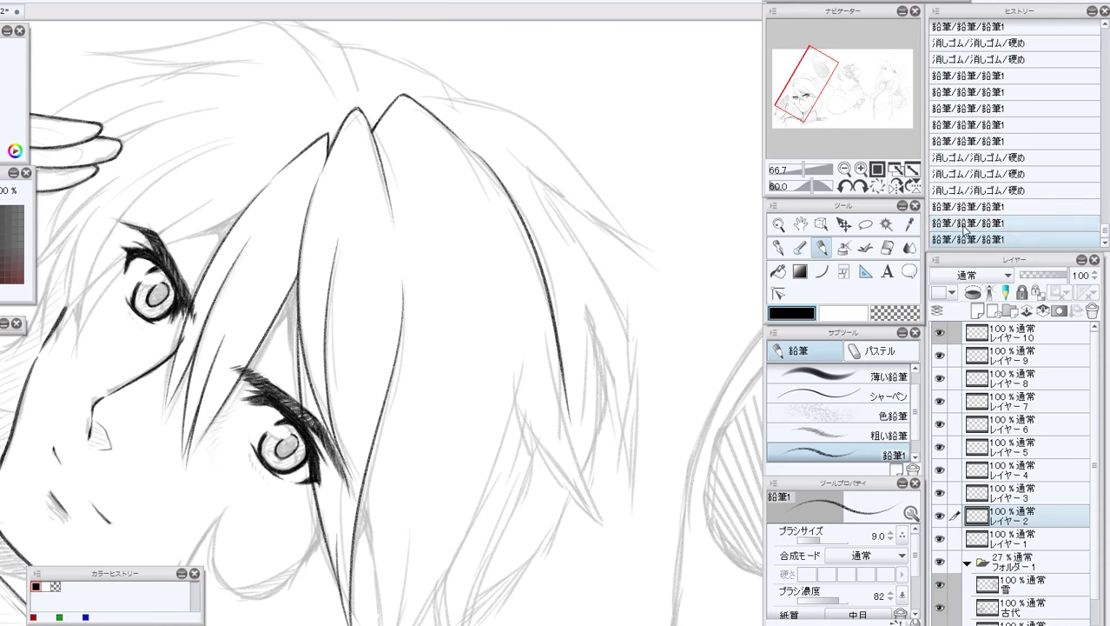
key("ctrl+z")
left_click_drag(473, 151, 565, 434)
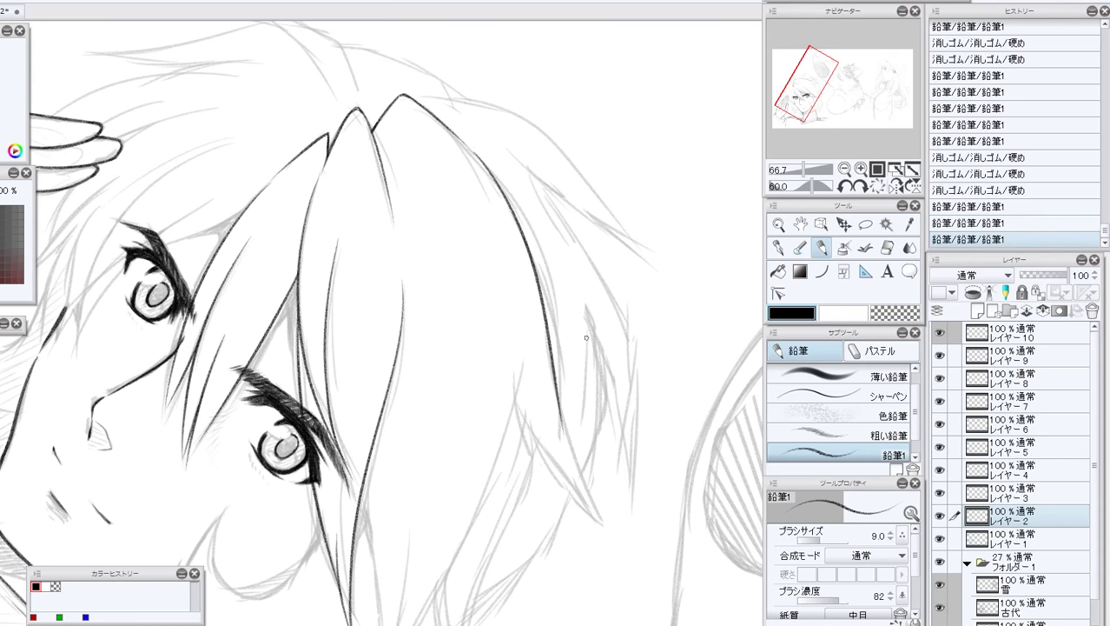
left_click(961, 223)
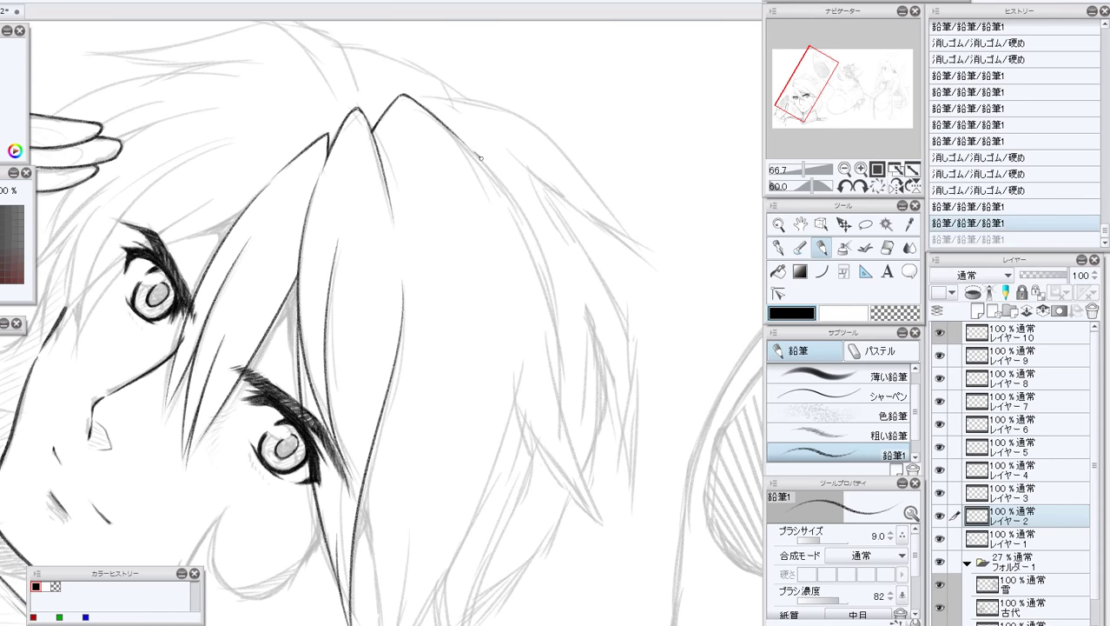
left_click_drag(481, 157, 573, 427)
key("ctrl+z")
Ink the long outer crown curve in overlapping strokes down to the strand's pointed tip, redrawing the lower part.
left_click_drag(473, 154, 528, 228)
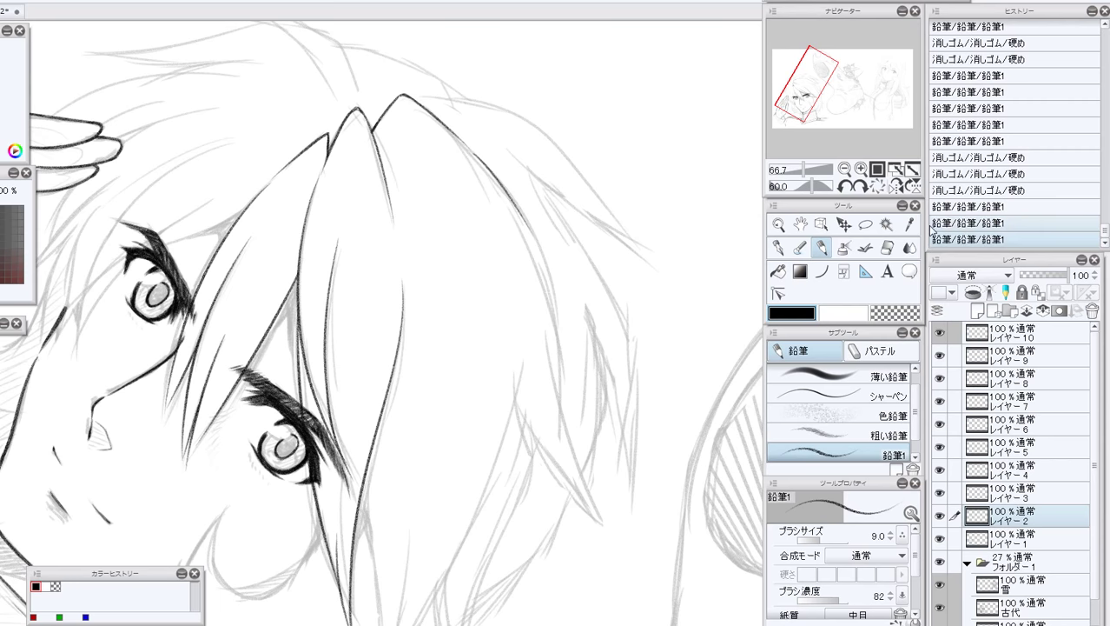
left_click_drag(506, 190, 568, 402)
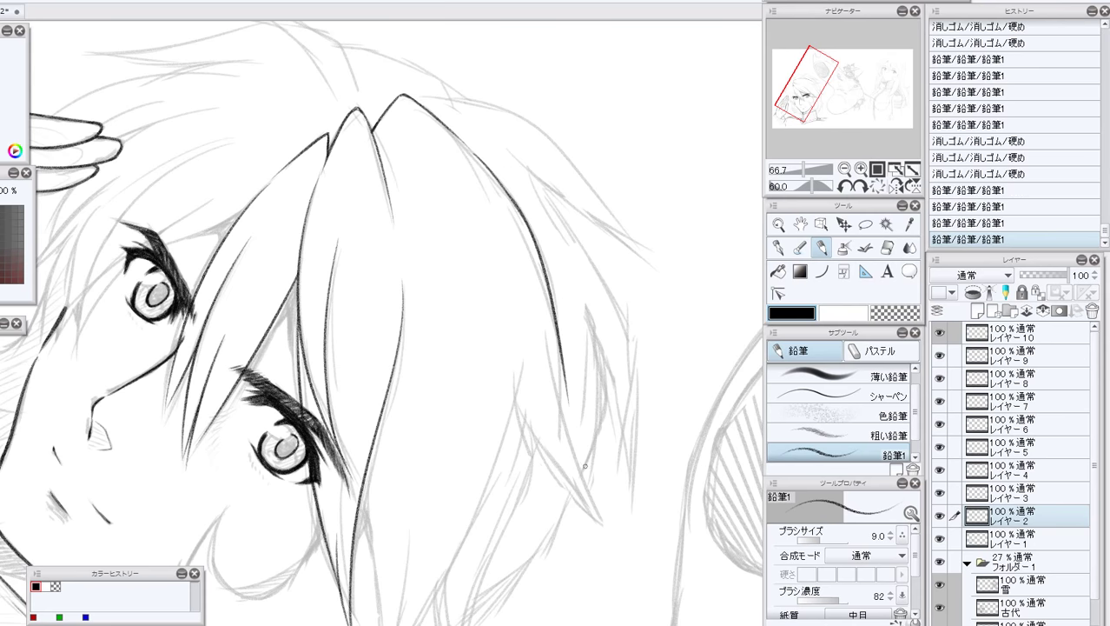
left_click(961, 224)
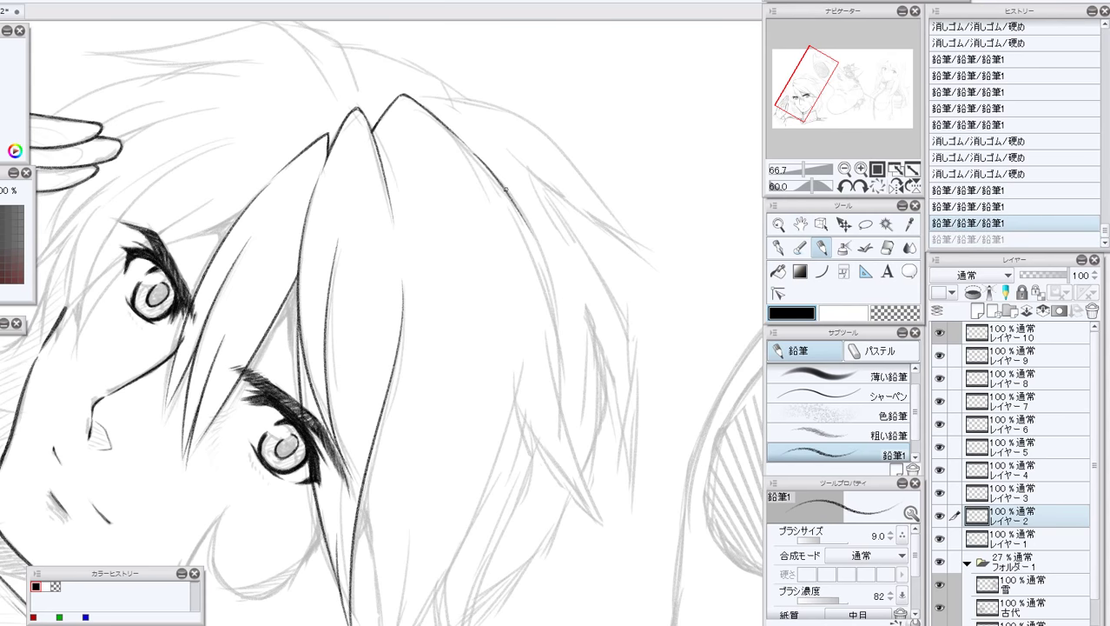
left_click_drag(504, 189, 587, 497)
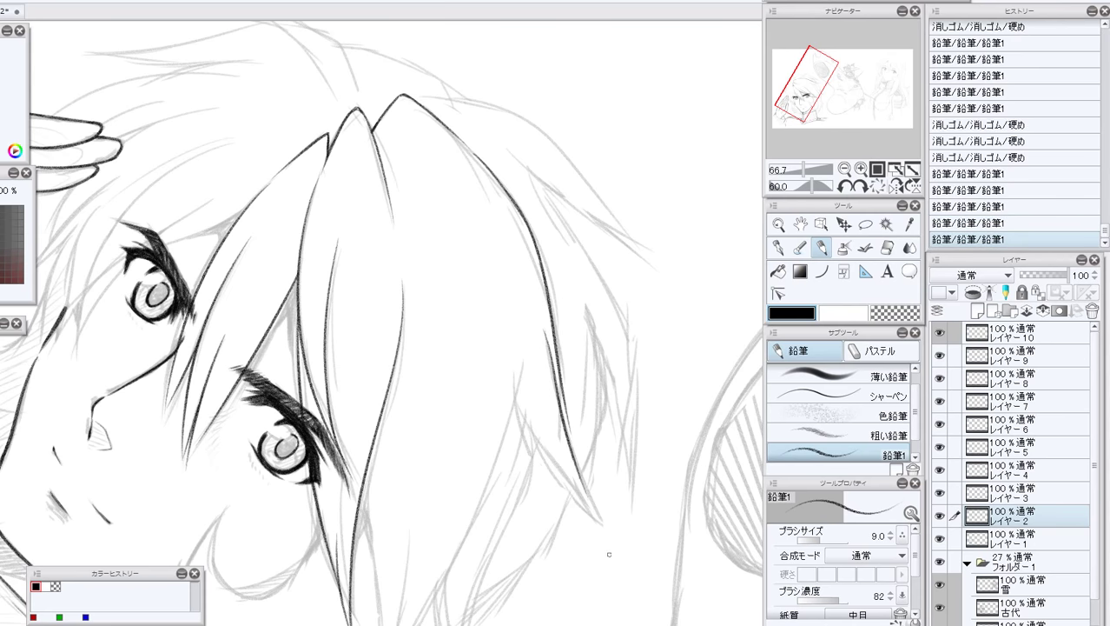
left_click(959, 225)
left_click_drag(540, 327, 609, 509)
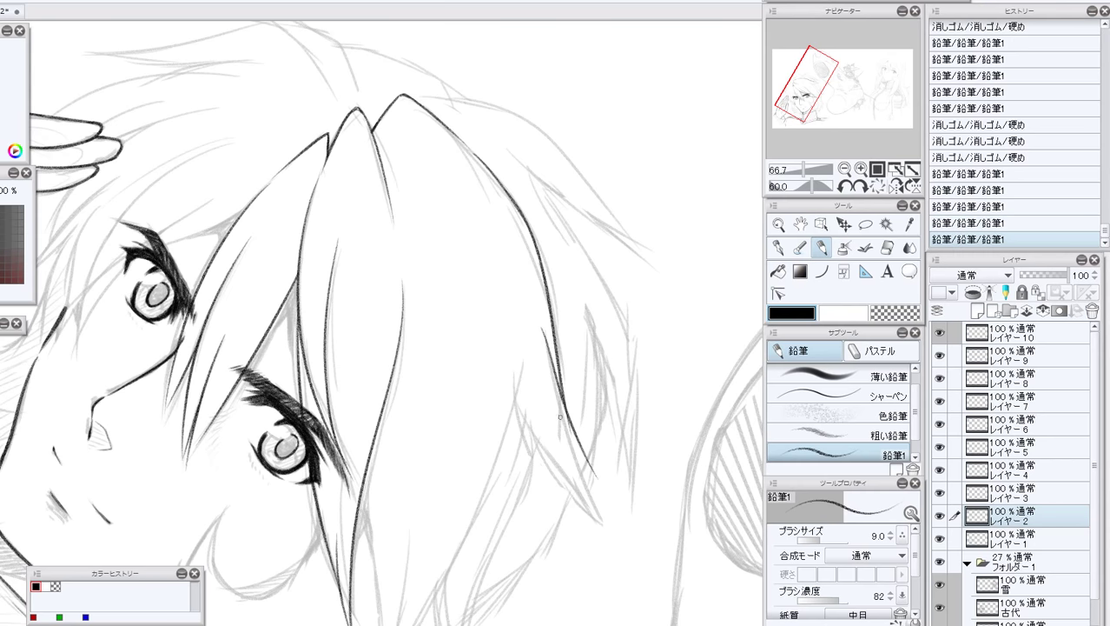
Ink the underside of the crown strand's pointed tip and trim its inner start with the hard eraser at size 40.
left_click_drag(511, 377, 604, 490)
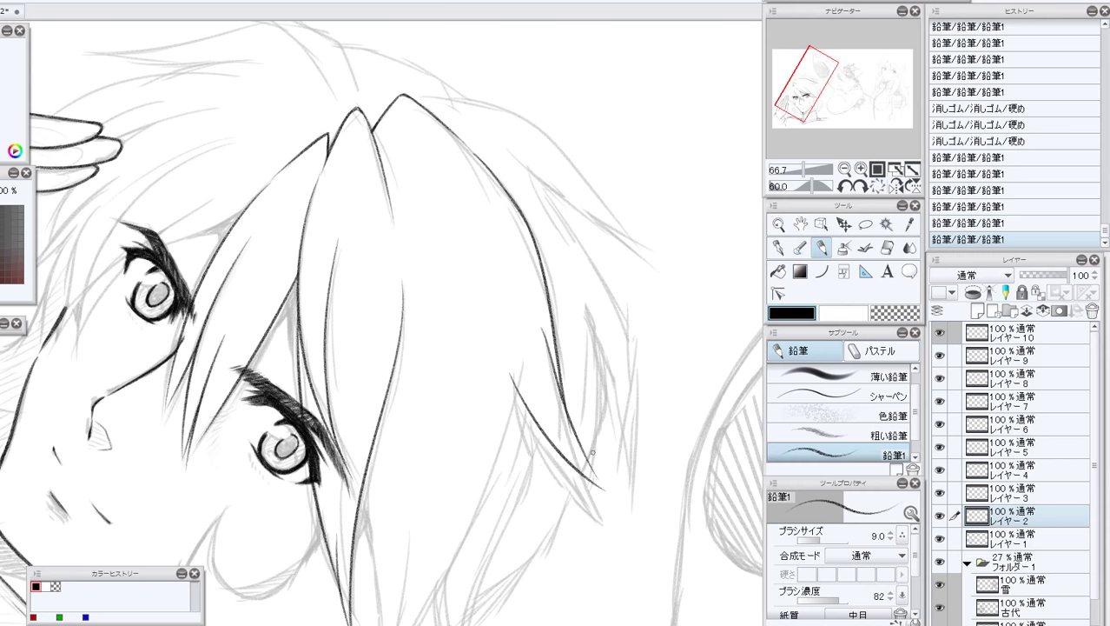
mouse_move(576, 436)
left_mouse_down()
mouse_move(622, 491)
mouse_move(590, 480)
left_mouse_up()
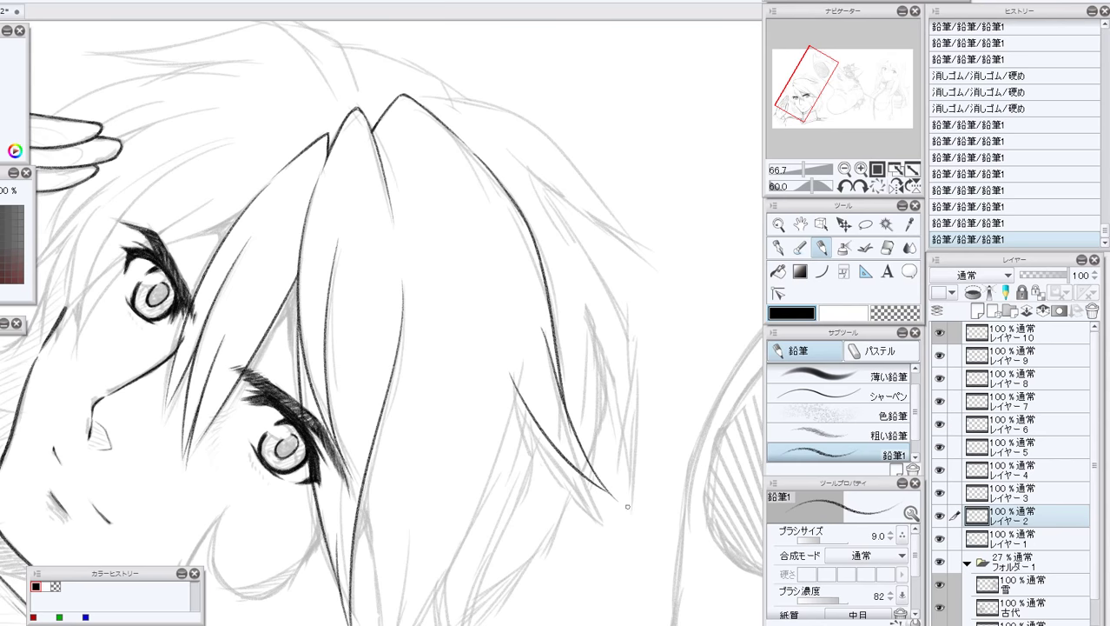
left_click(886, 248)
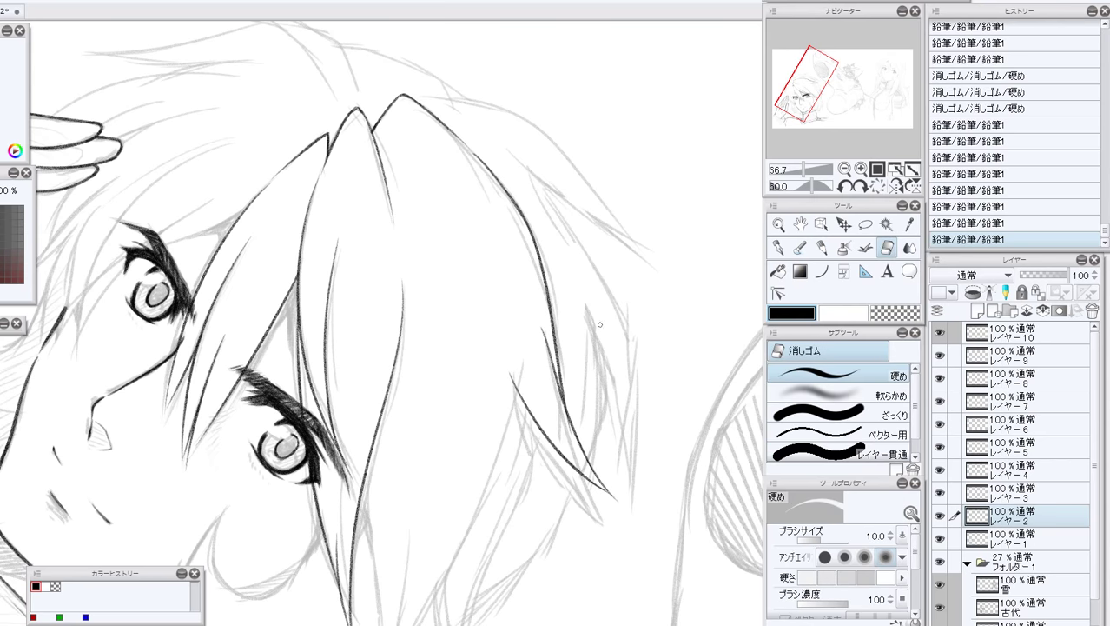
key("]")
key("]")
key("]")
key("]")
key("]")
key("]")
key("]")
left_click_drag(511, 365, 508, 384)
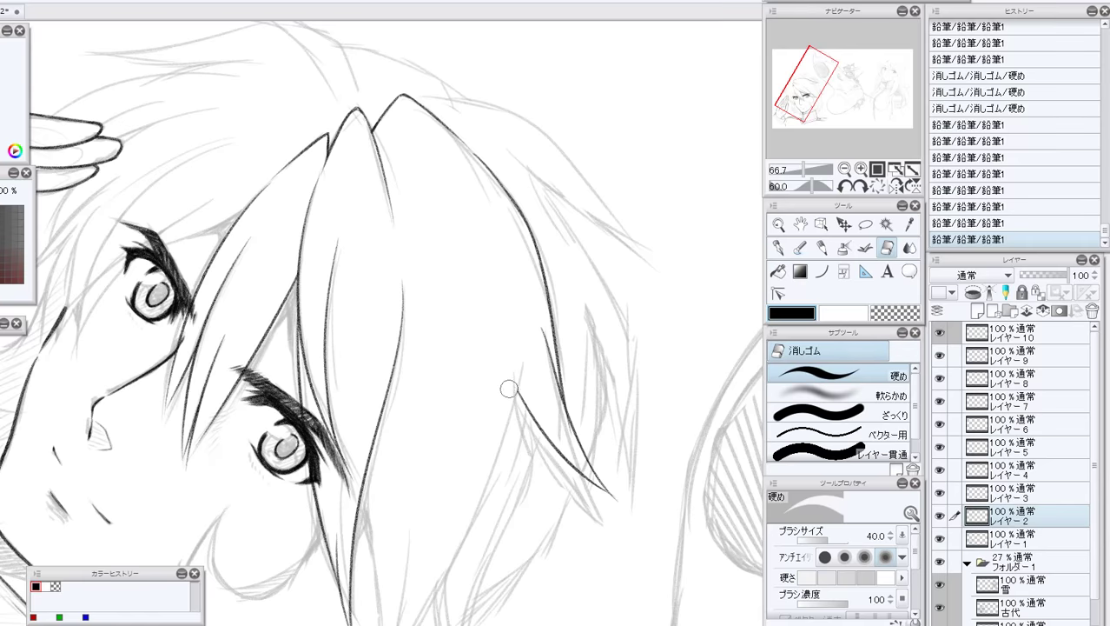
Rotate the canvas to 30° and ink the tapering inner line of the next side fringe strand beside the eye.
left_click(821, 248)
left_click(877, 185)
mouse_move(835, 80)
left_mouse_down()
mouse_move(831, 95)
mouse_move(838, 85)
left_mouse_up()
left_click(860, 185)
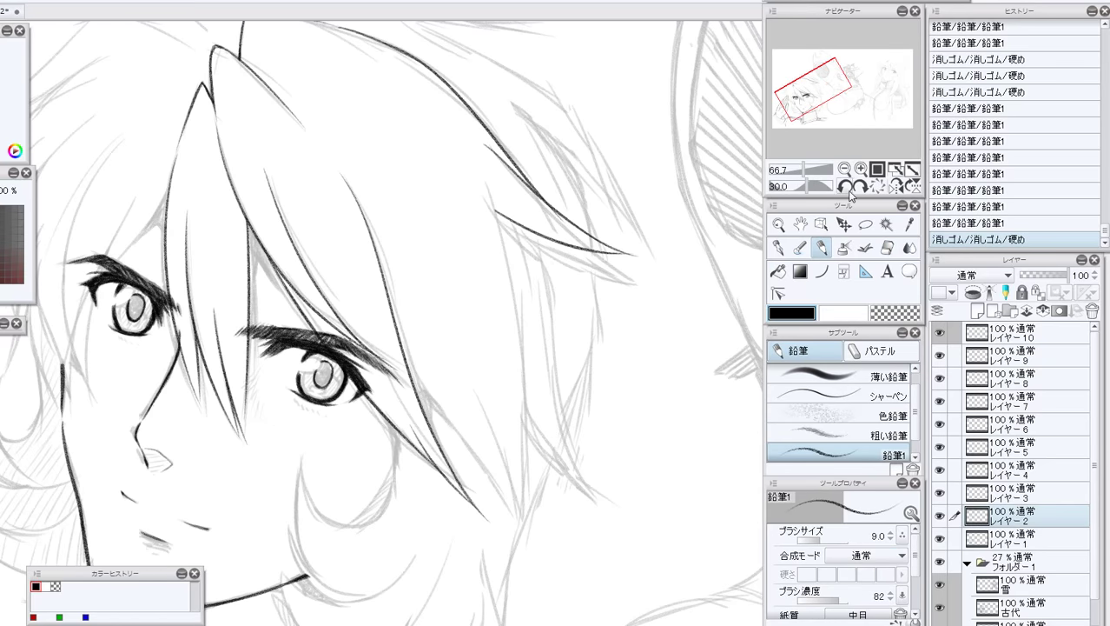
left_click_drag(460, 434, 518, 520)
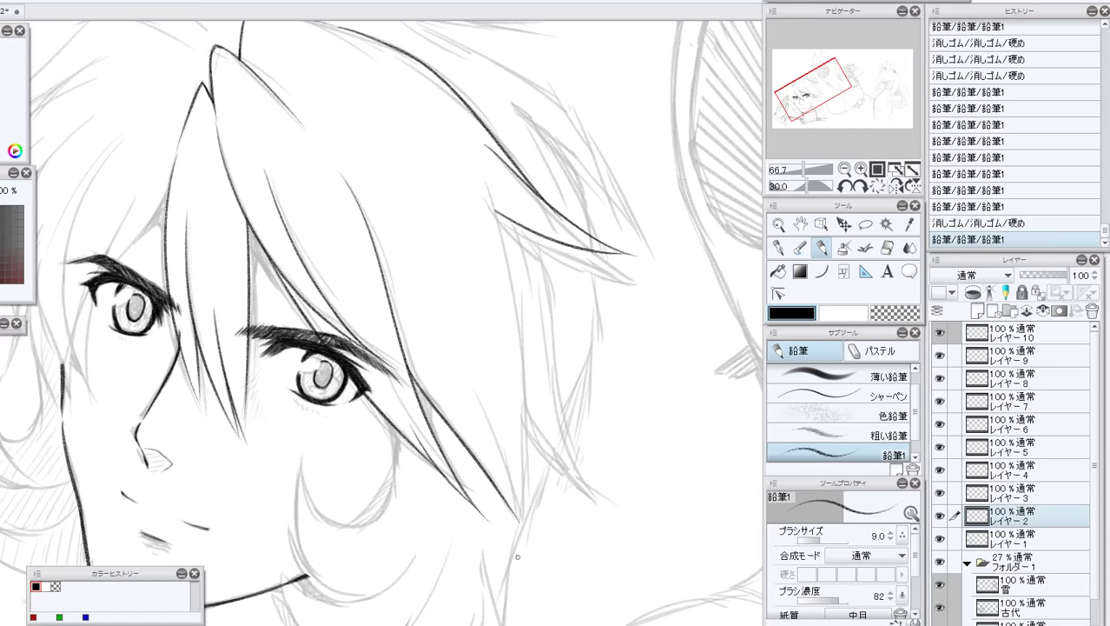
left_click_drag(477, 397, 493, 426)
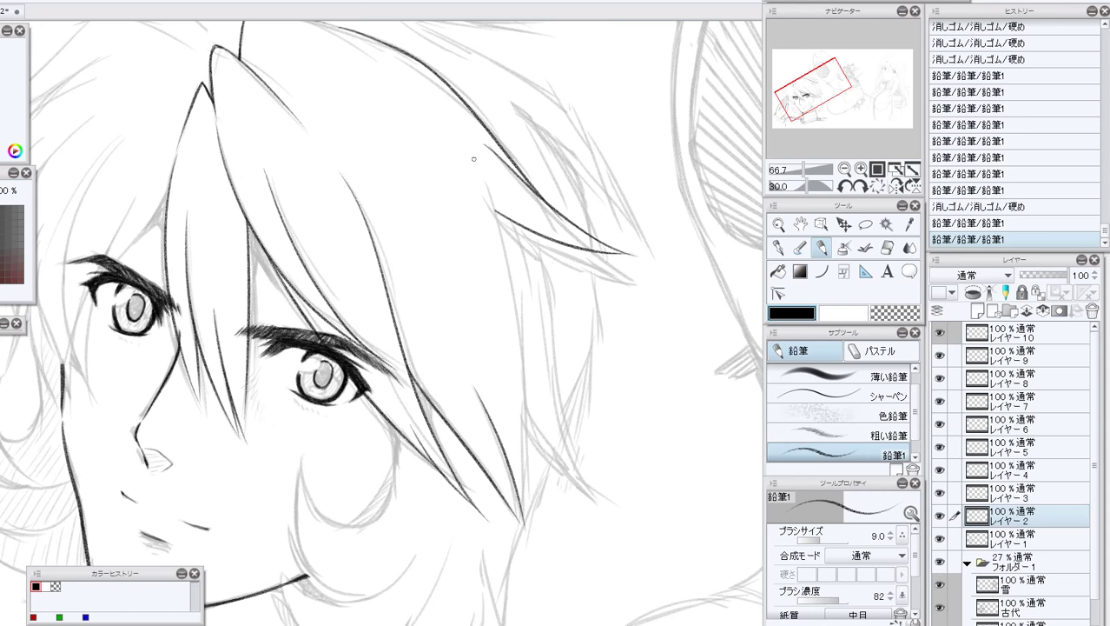
left_click_drag(473, 158, 520, 492)
key("ctrl+z")
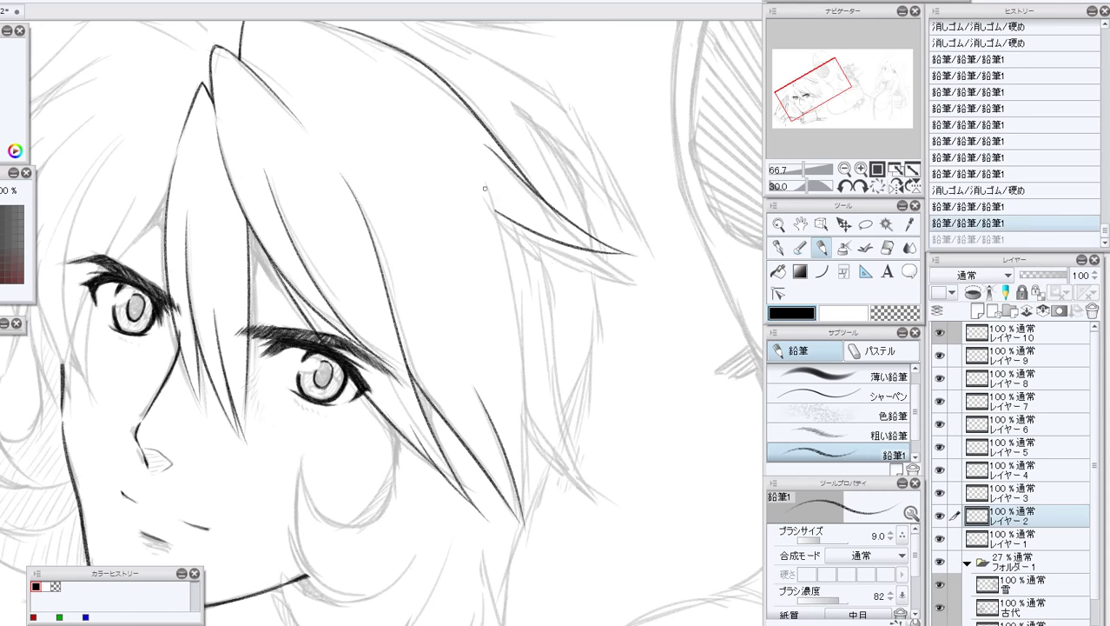
mouse_move(465, 147)
left_mouse_down()
mouse_move(511, 264)
mouse_move(533, 396)
left_mouse_up()
left_click(965, 223)
left_click_drag(482, 170, 531, 391)
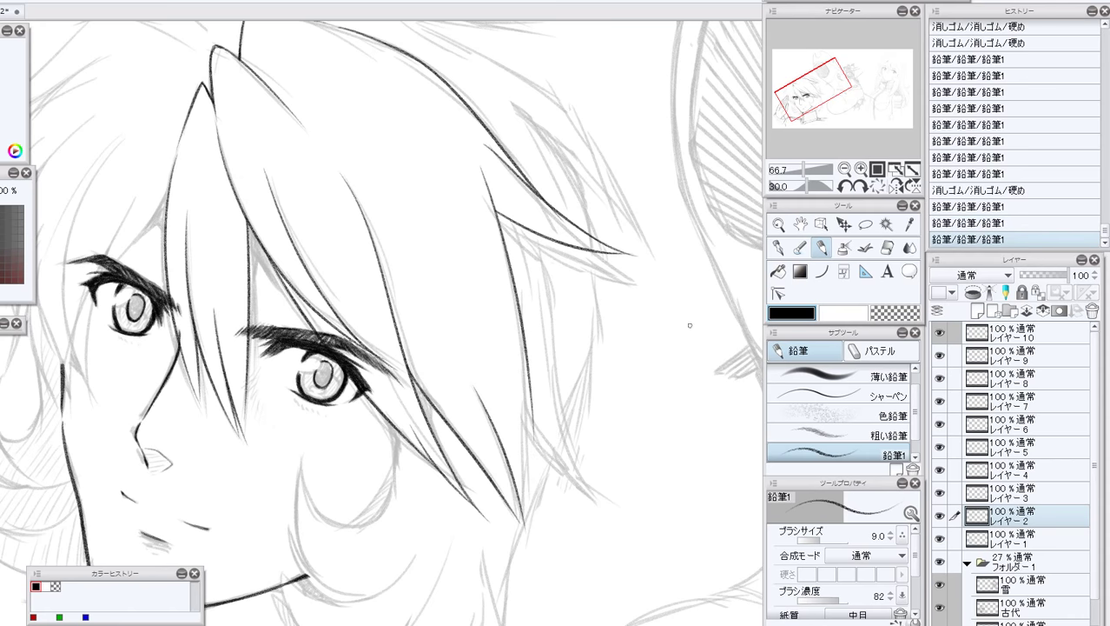
key("ctrl+z")
Ink the long curve from beneath the crown strand down to the side fringe's pointed end and tidy the tip with the hard eraser.
left_click_drag(481, 172, 530, 440)
left_click_drag(526, 366, 532, 483)
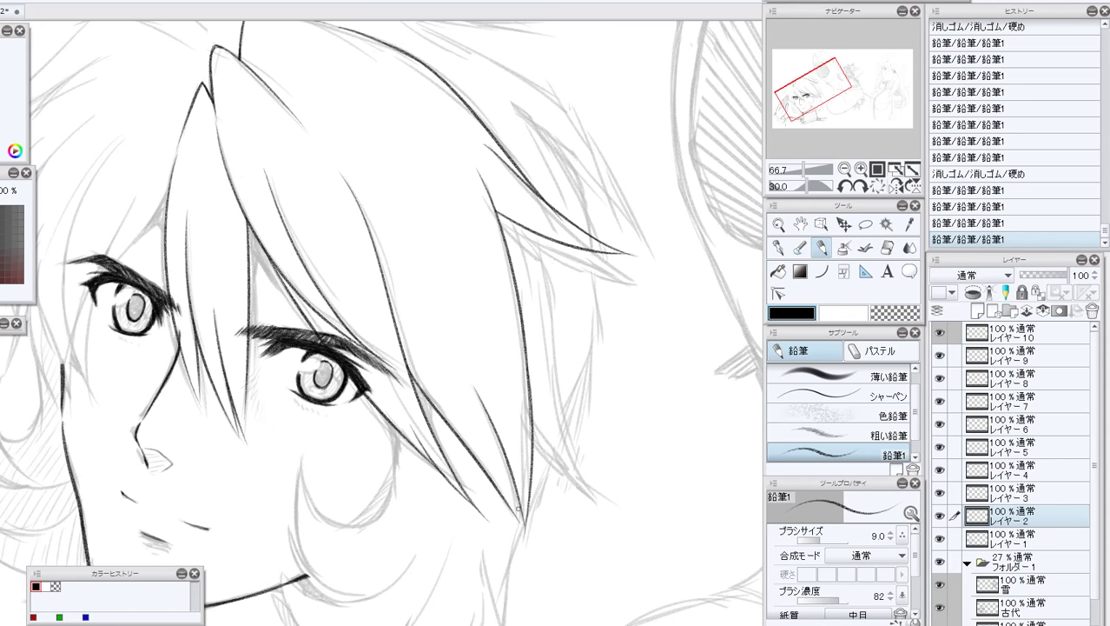
key("ctrl+z")
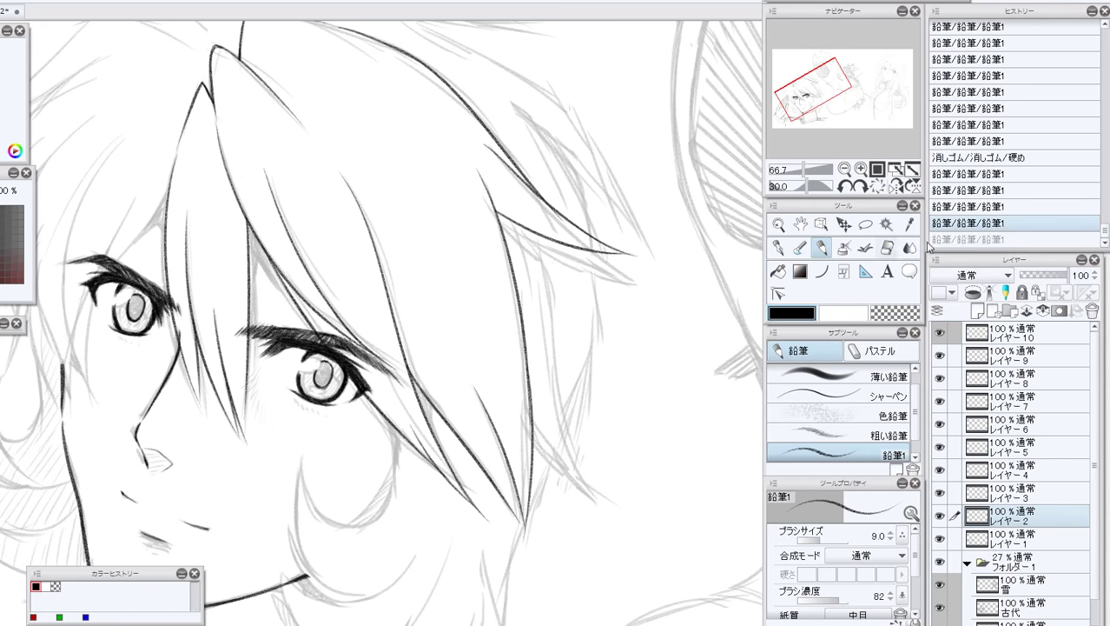
left_click_drag(516, 503, 526, 549)
key("e")
key("p")
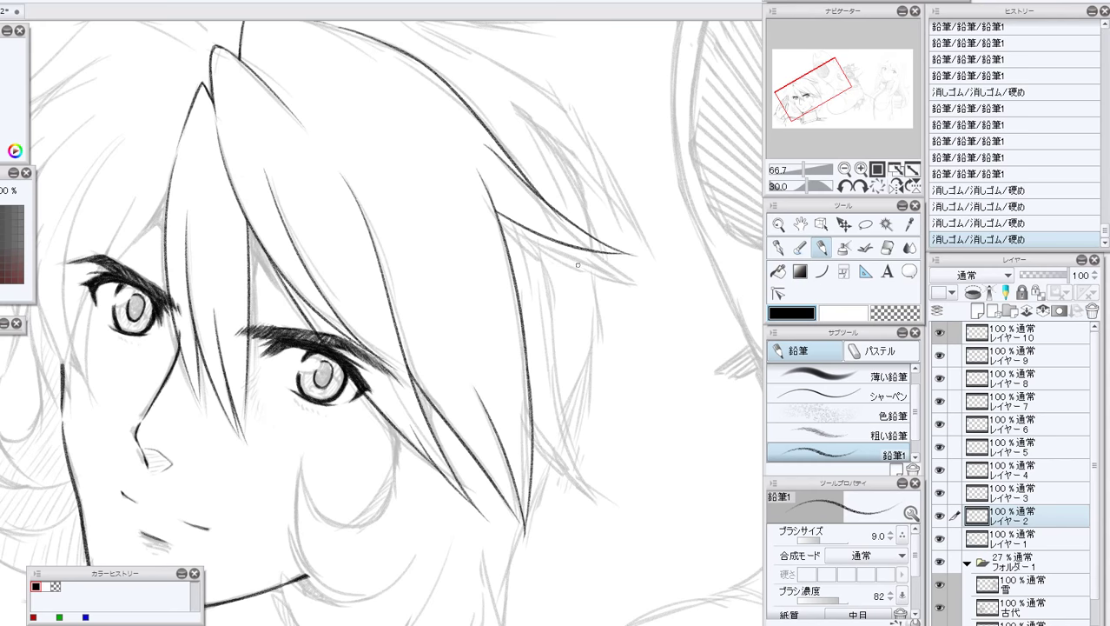
Ink both edges of the pointed strand behind the side fringe, from under the crown tip down to its end.
left_click_drag(530, 231, 610, 500)
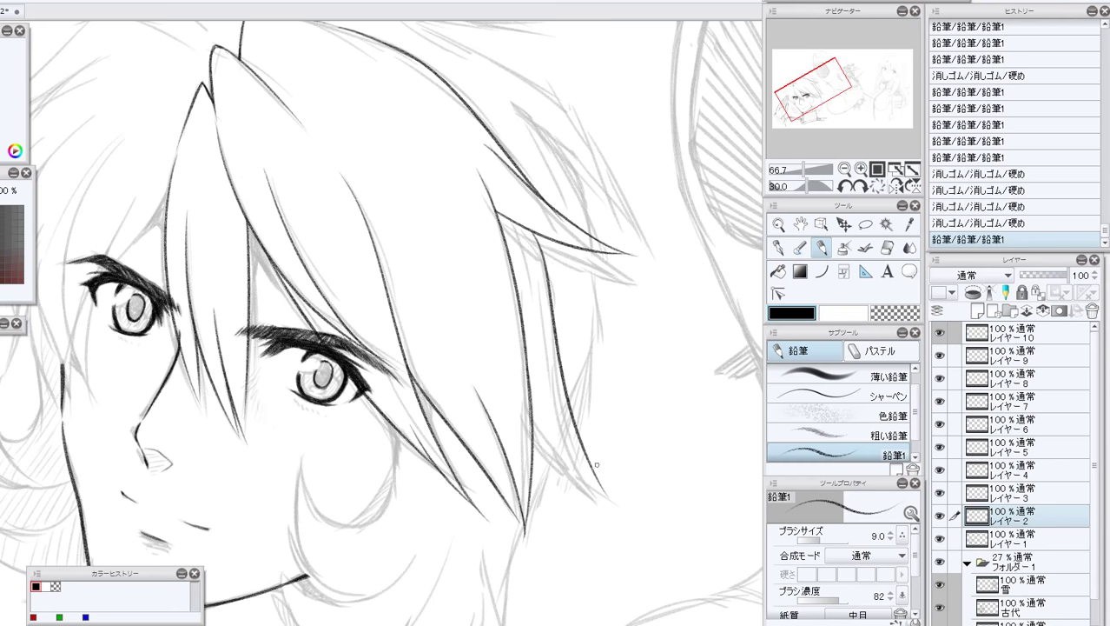
left_click_drag(526, 229, 549, 283)
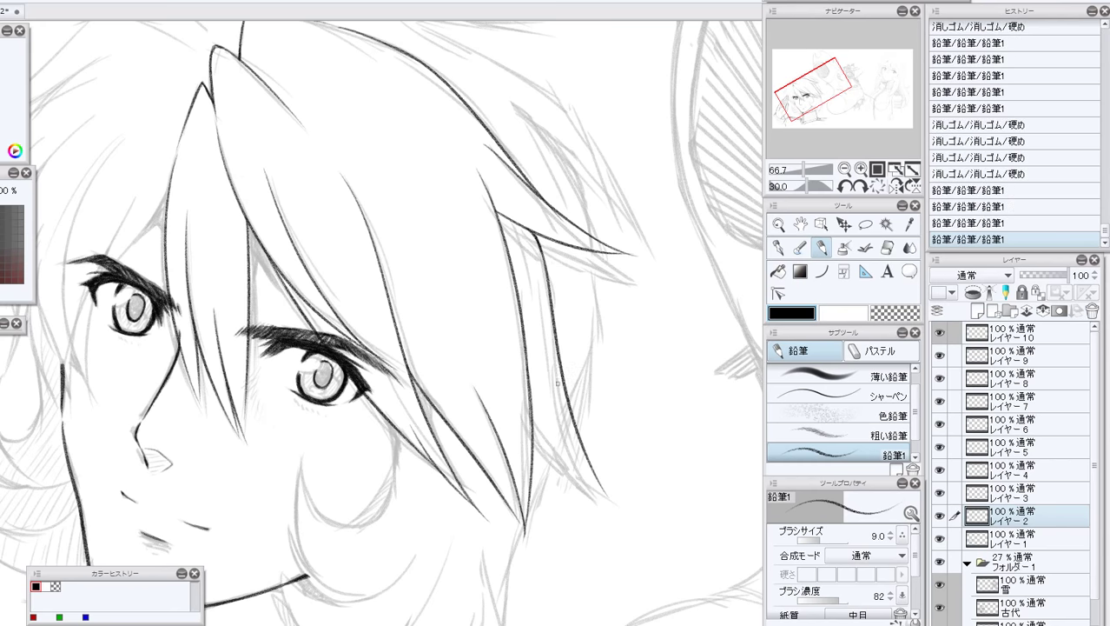
left_click_drag(569, 415, 608, 500)
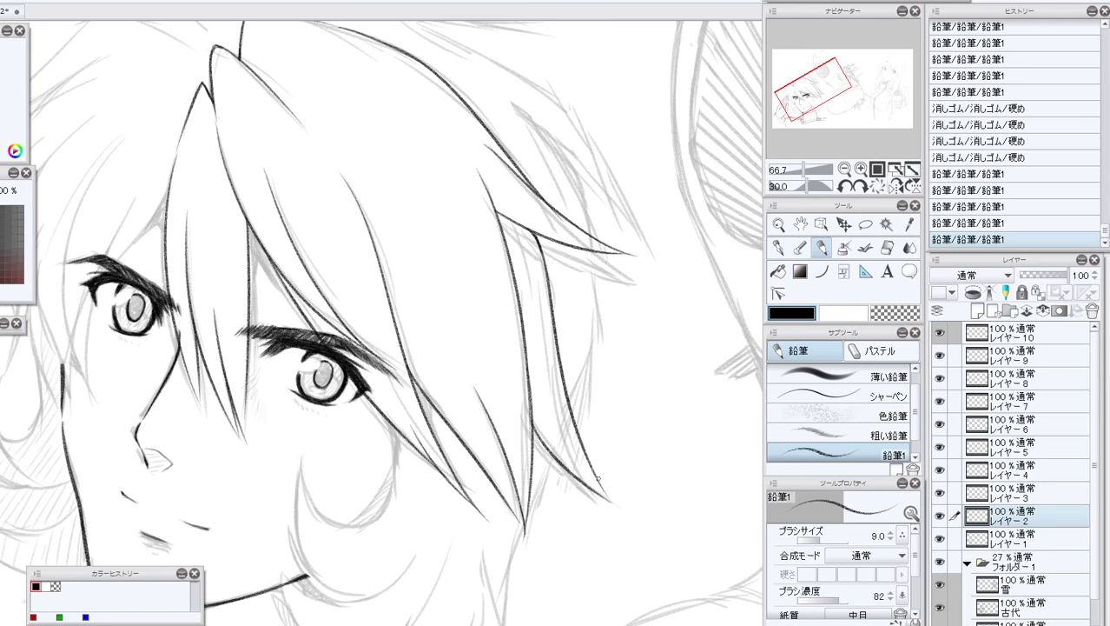
left_click_drag(533, 417, 561, 461)
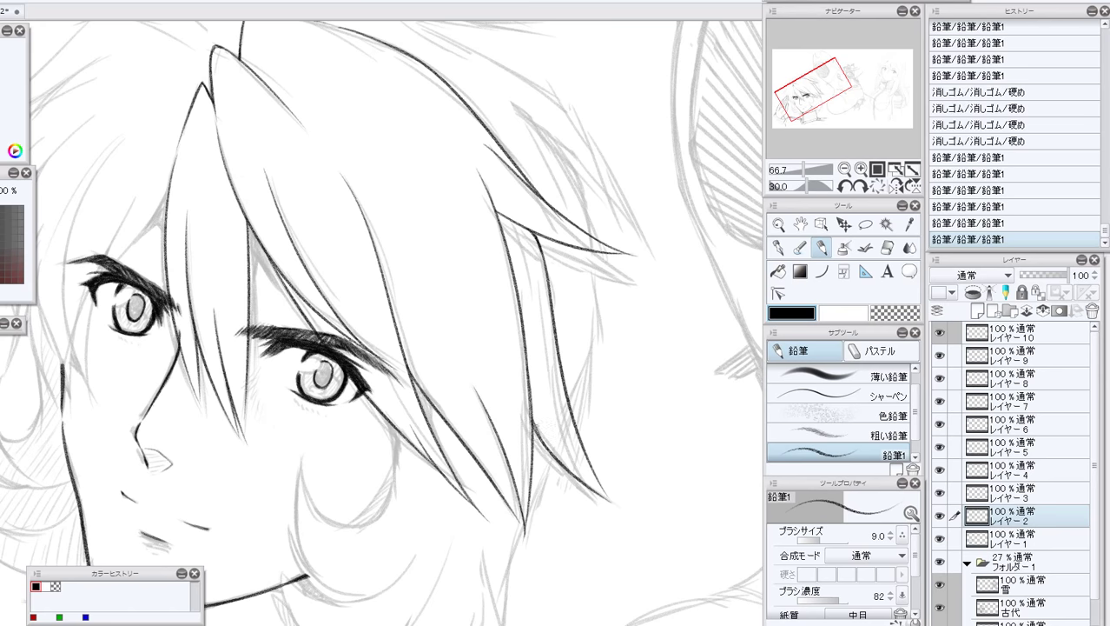
mouse_move(534, 424)
left_mouse_down()
mouse_move(587, 486)
mouse_move(604, 492)
left_mouse_up()
key("ctrl+z")
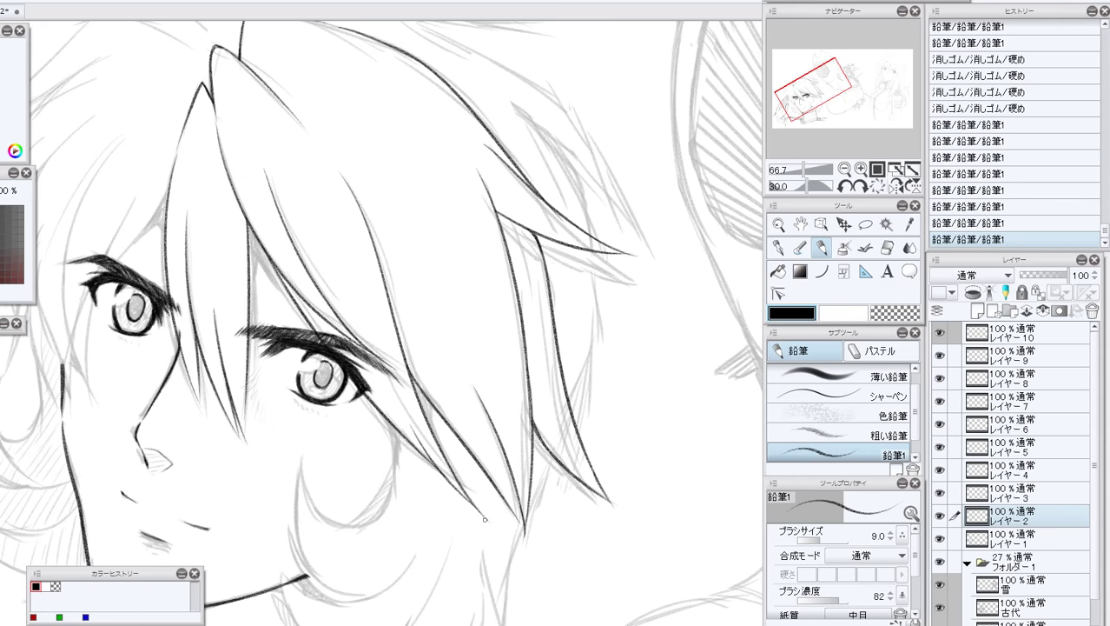
Rotate the canvas to -75° and ink the bent outer line of the hair strand on the saluting hand's side of the parting.
mouse_move(822, 90)
left_mouse_down()
mouse_move(818, 80)
mouse_move(789, 94)
left_mouse_up()
left_click(878, 186)
left_click(846, 187)
left_click(846, 187)
left_click(846, 186)
left_click(846, 187)
left_click(846, 187)
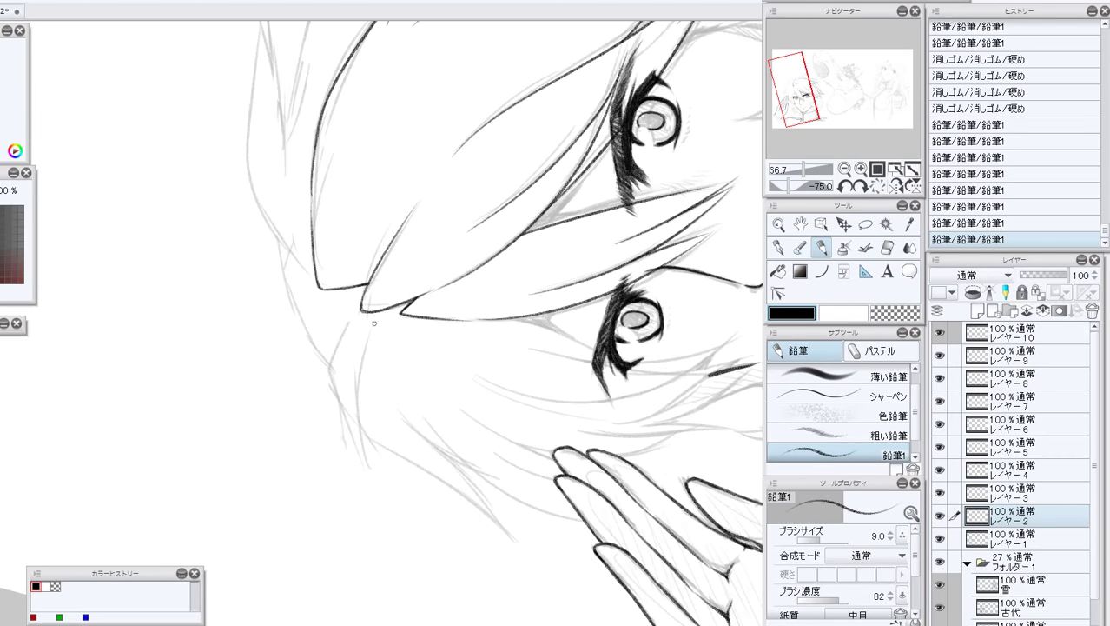
left_click_drag(348, 320, 331, 372)
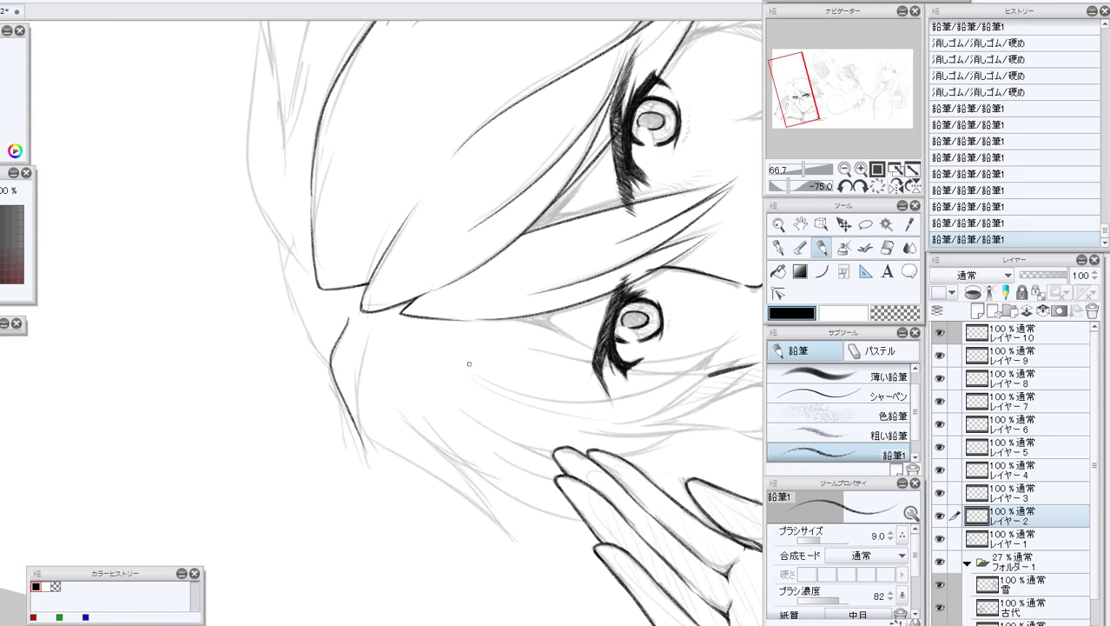
key("ctrl+z")
mouse_move(348, 318)
left_mouse_down()
mouse_move(332, 379)
mouse_move(352, 407)
left_mouse_up()
Ink the inner line of the bent hair strand on the saluting hand's side and close its pointed tip.
left_click_drag(364, 330, 356, 436)
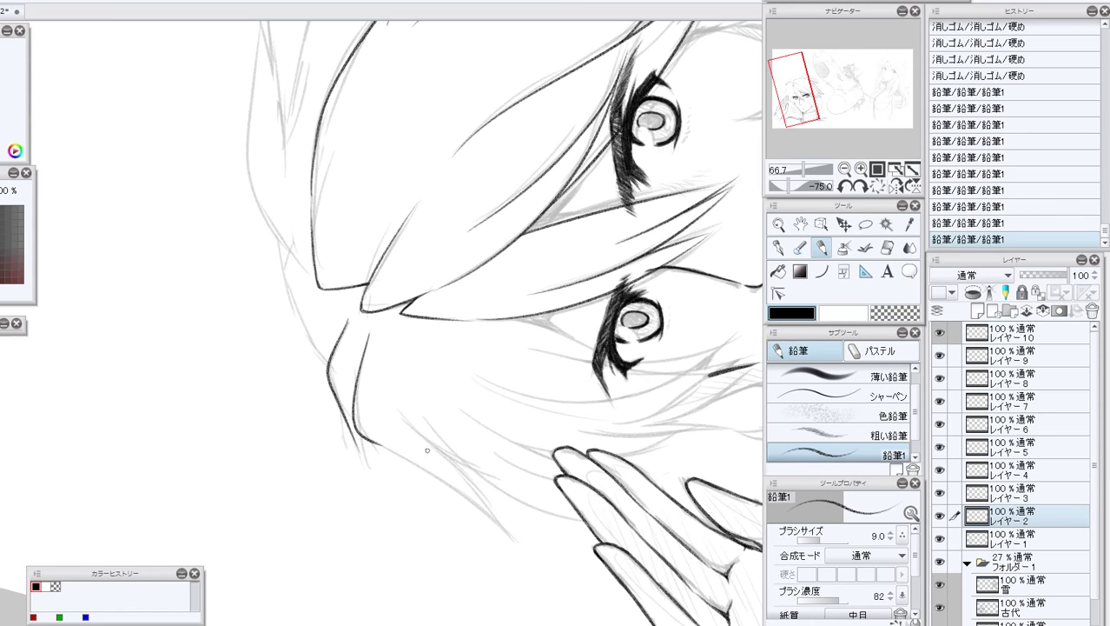
key("ctrl+z")
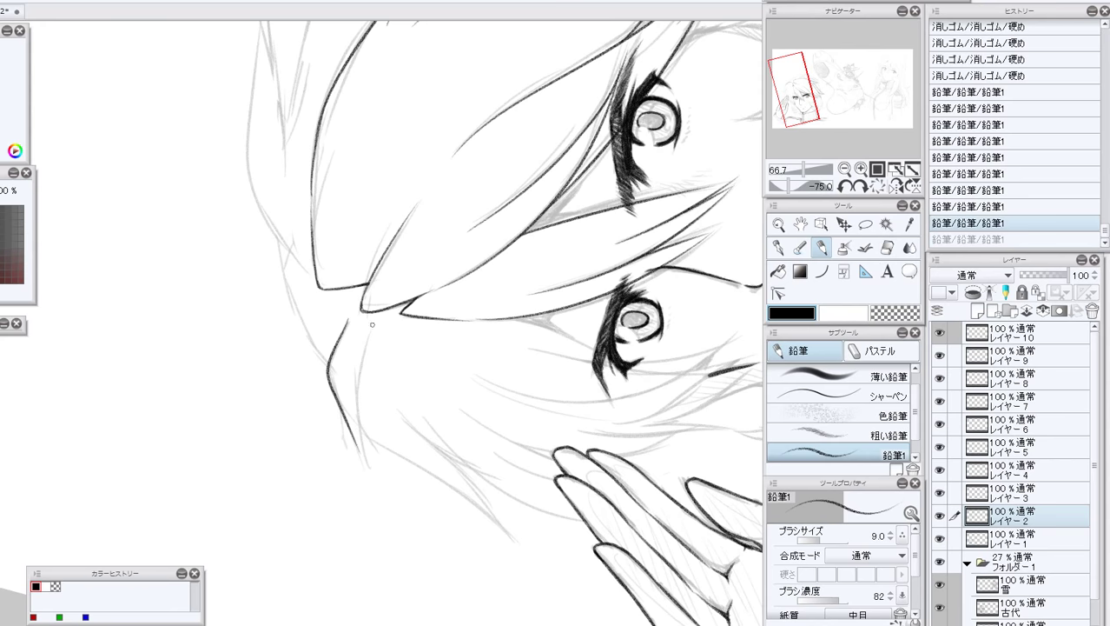
left_click_drag(372, 324, 363, 437)
left_click_drag(363, 383, 356, 454)
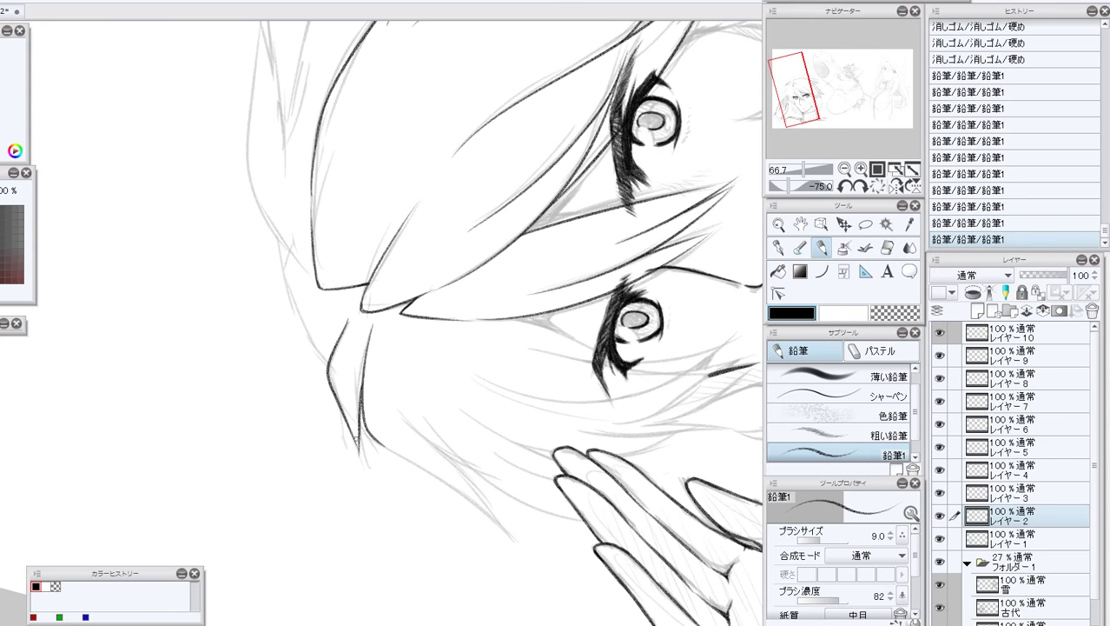
key("ctrl+z")
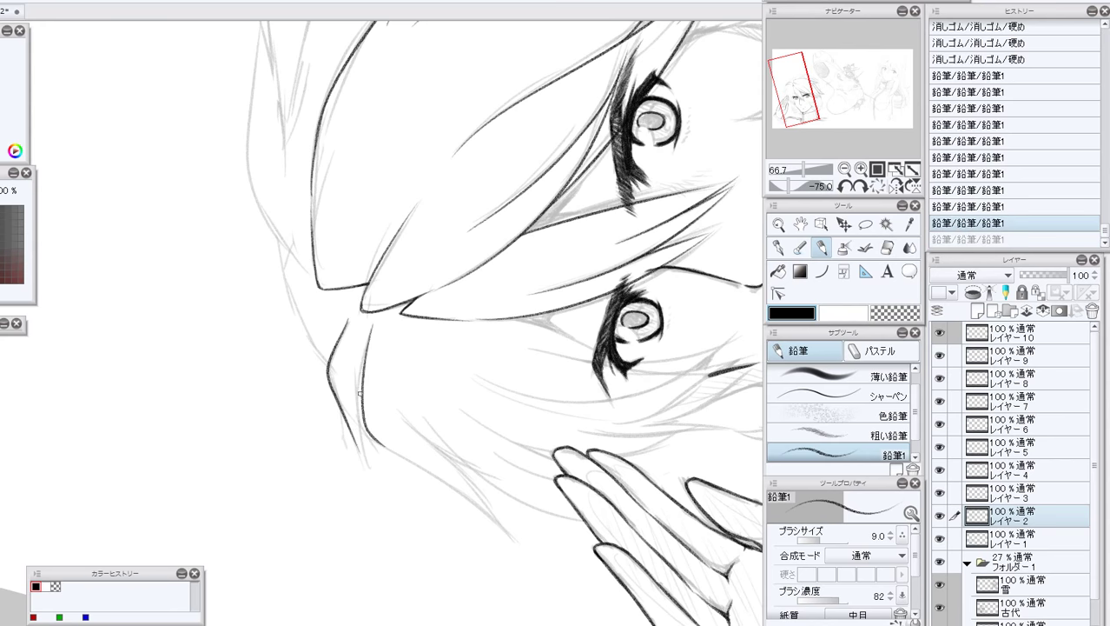
mouse_move(364, 382)
left_mouse_down()
mouse_move(361, 467)
mouse_move(349, 429)
mouse_move(362, 461)
left_mouse_up()
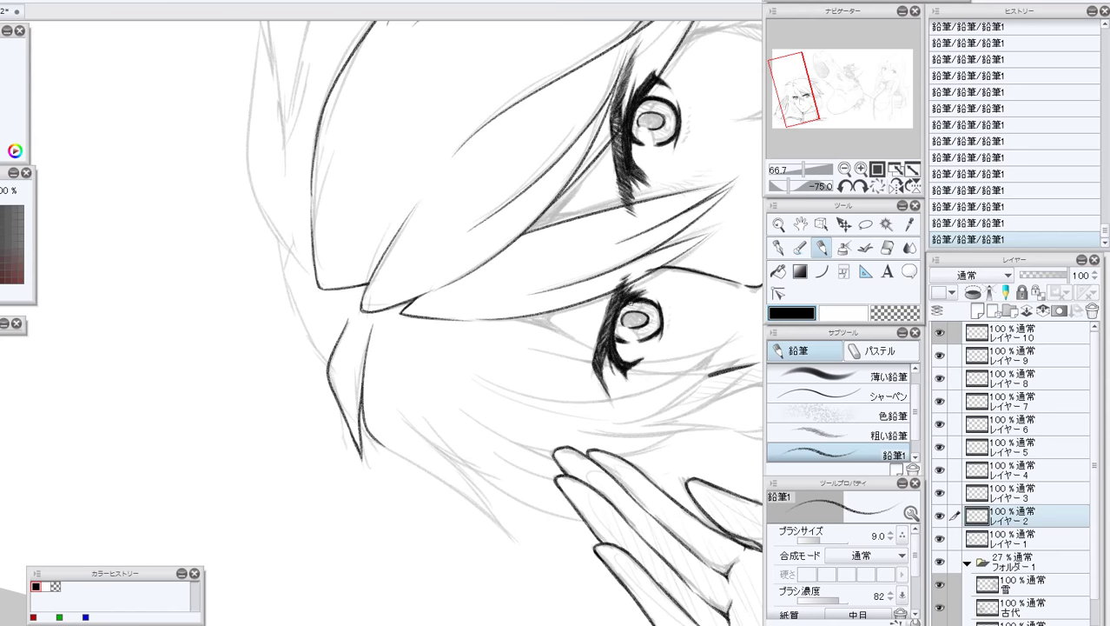
Rotate the canvas to -45° and ink the outer and inner edges of the next strand down to its pointed end.
left_click(877, 185)
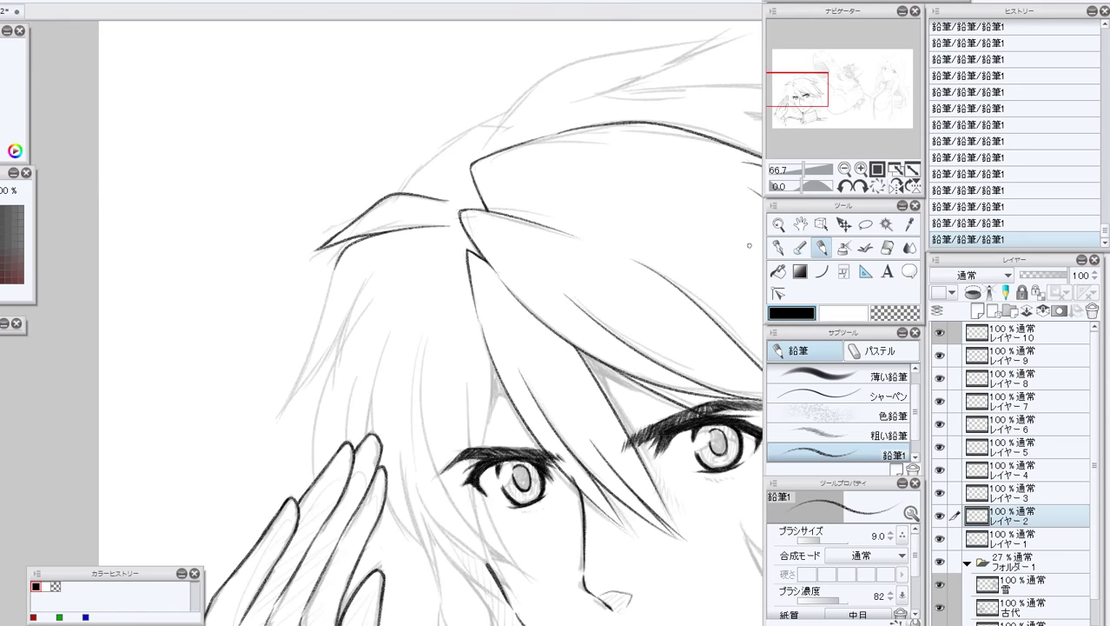
left_click(844, 186)
left_click(844, 186)
left_click(843, 185)
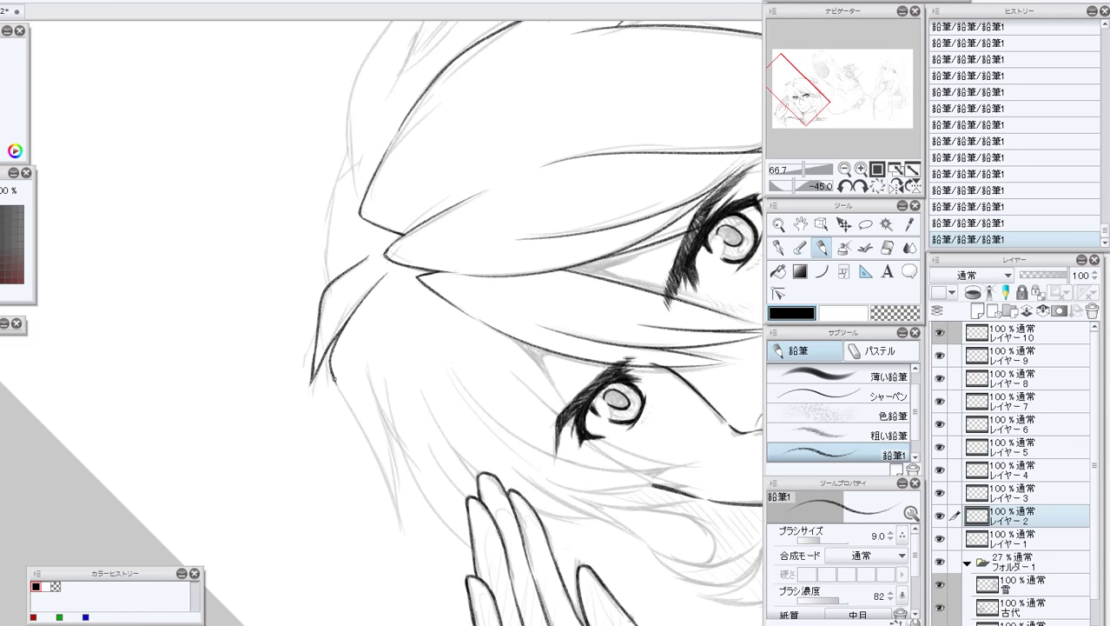
left_click_drag(332, 375, 407, 537)
left_click_drag(366, 365, 422, 499)
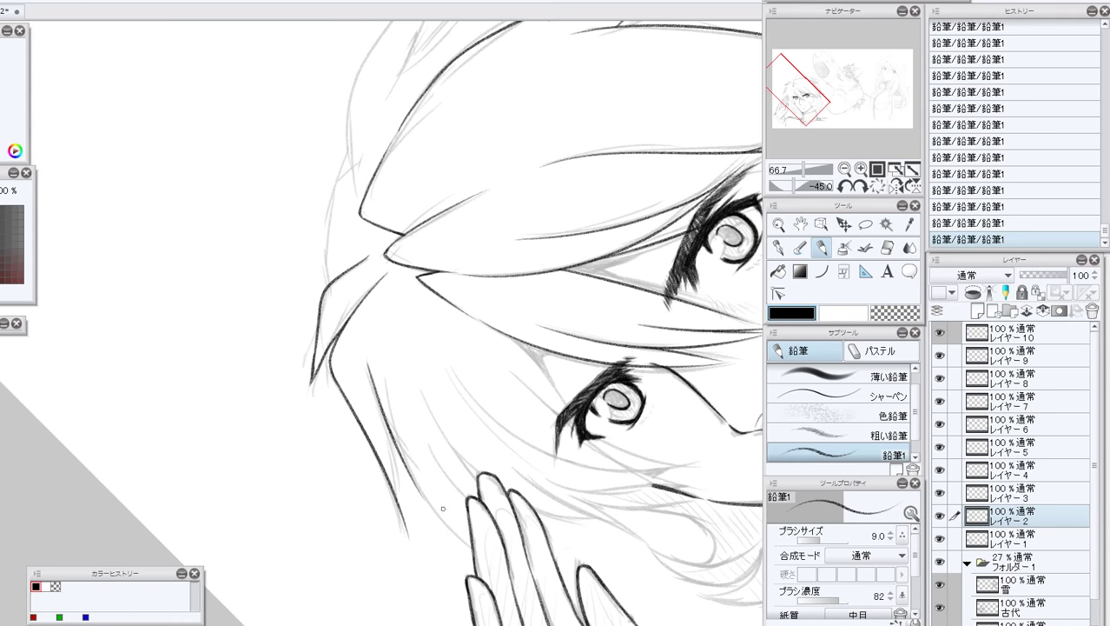
key("ctrl+z")
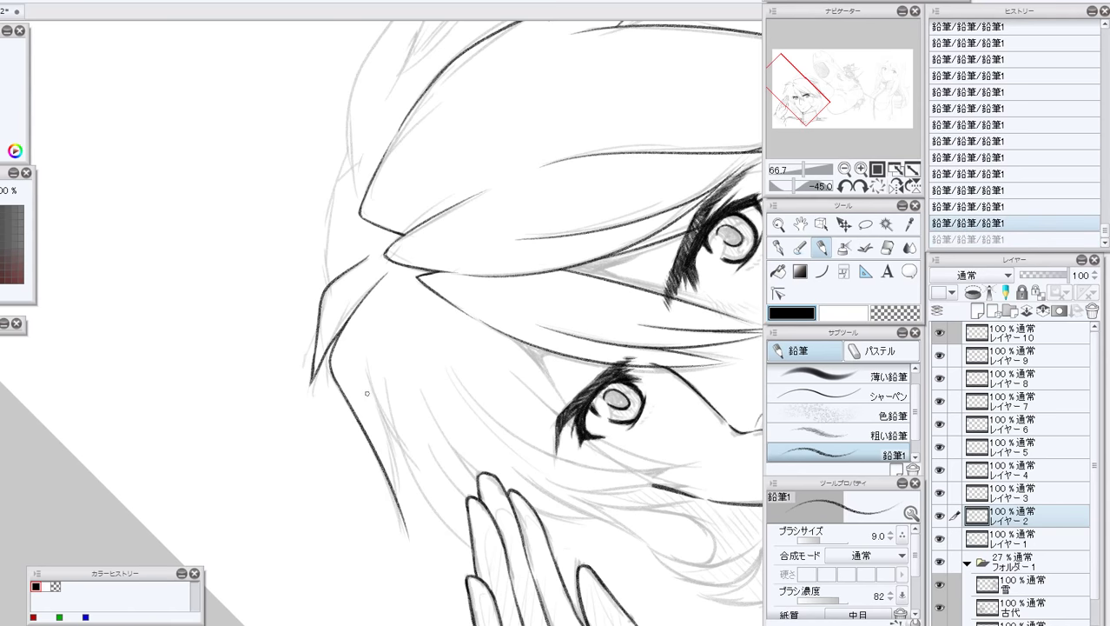
left_click_drag(367, 350, 413, 462)
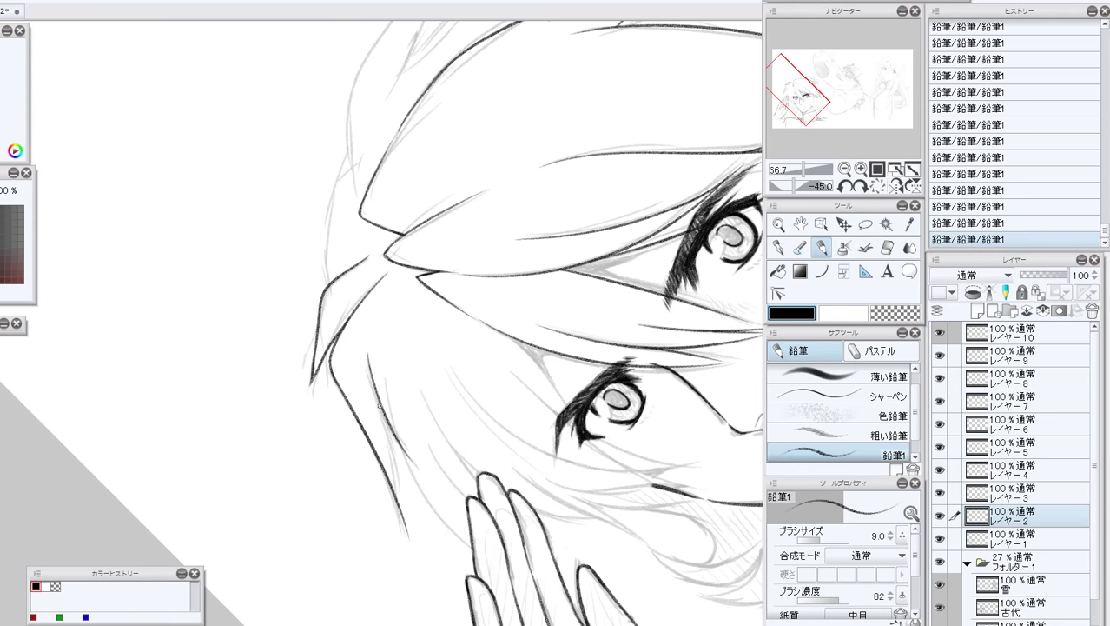
left_click_drag(379, 405, 413, 526)
left_click_drag(409, 480, 413, 549)
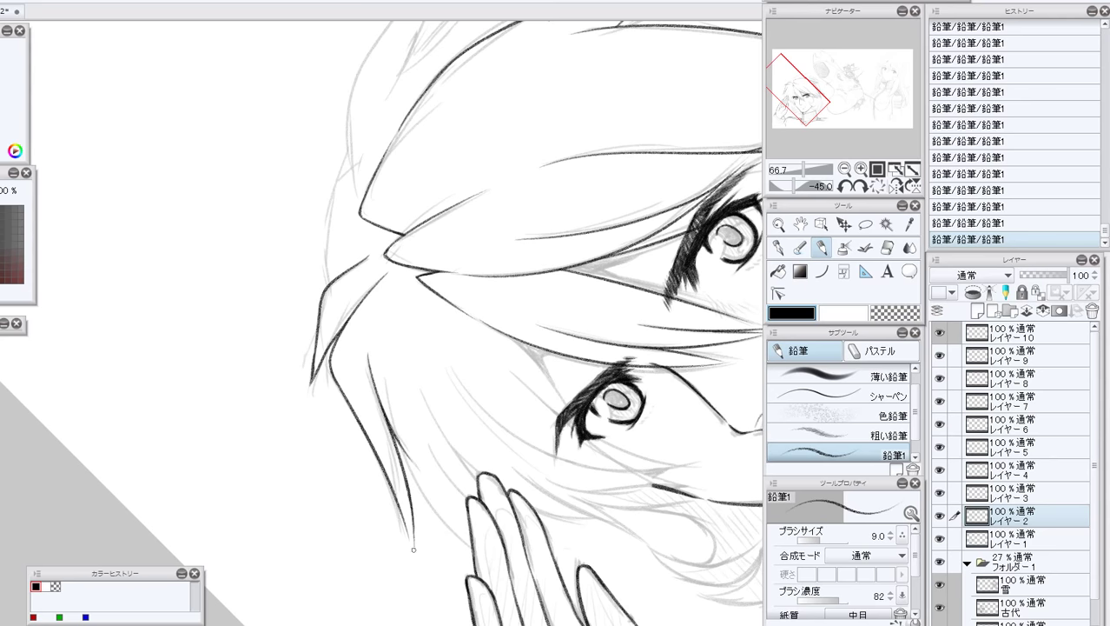
Reset the canvas rotation to 0° and ink the two lines of the strand running down behind the saluting fingertips.
left_click(877, 185)
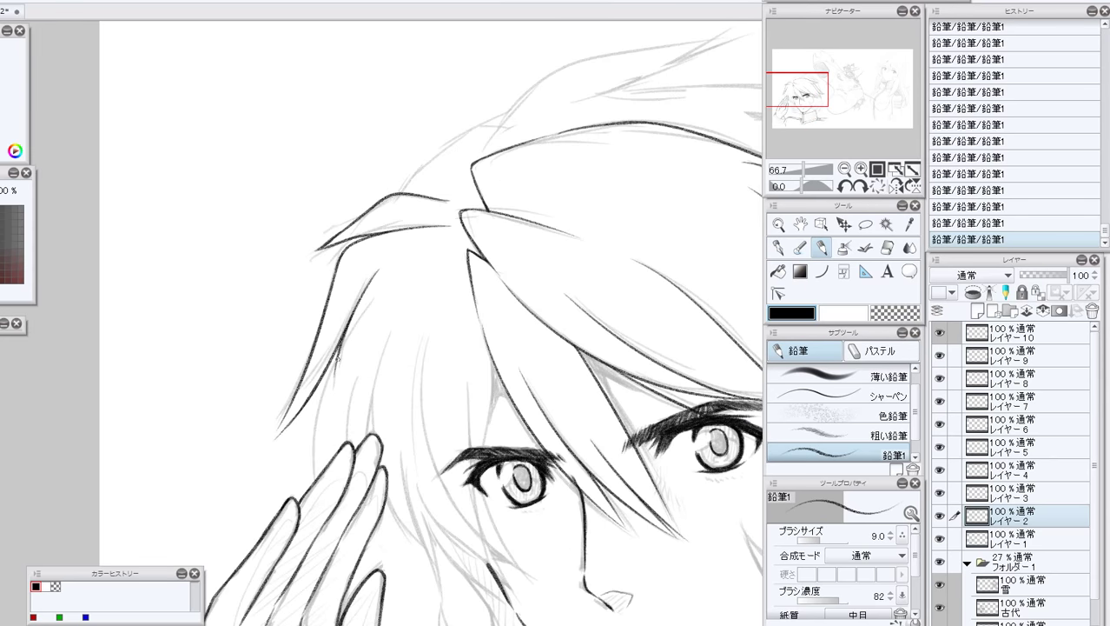
left_click_drag(335, 358, 324, 519)
key("ctrl+z")
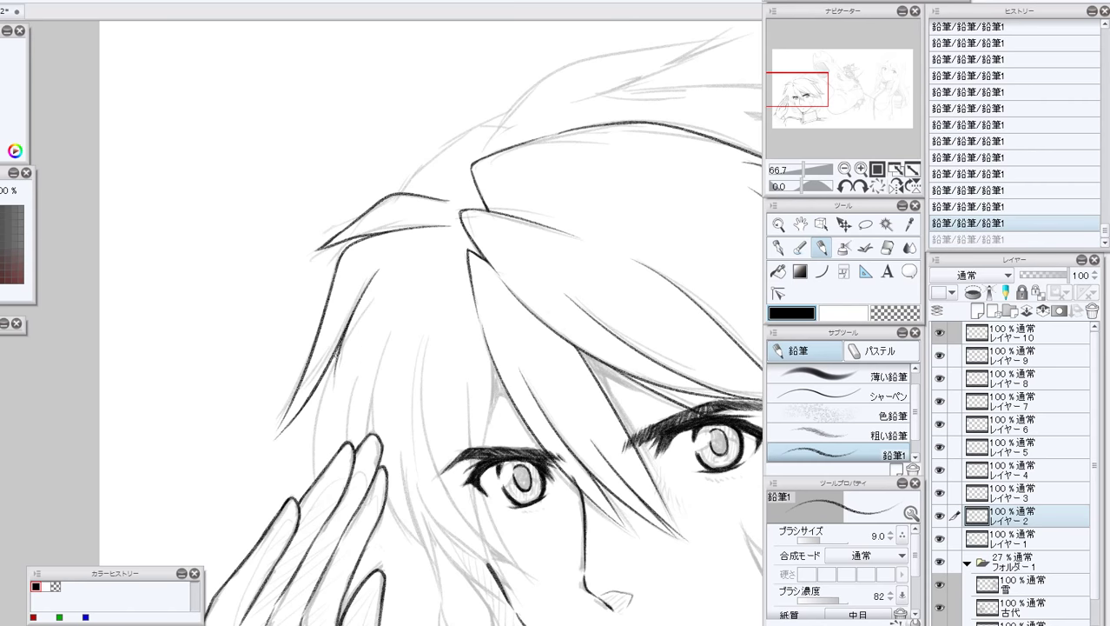
key("ctrl+y")
left_click_drag(356, 372, 349, 513)
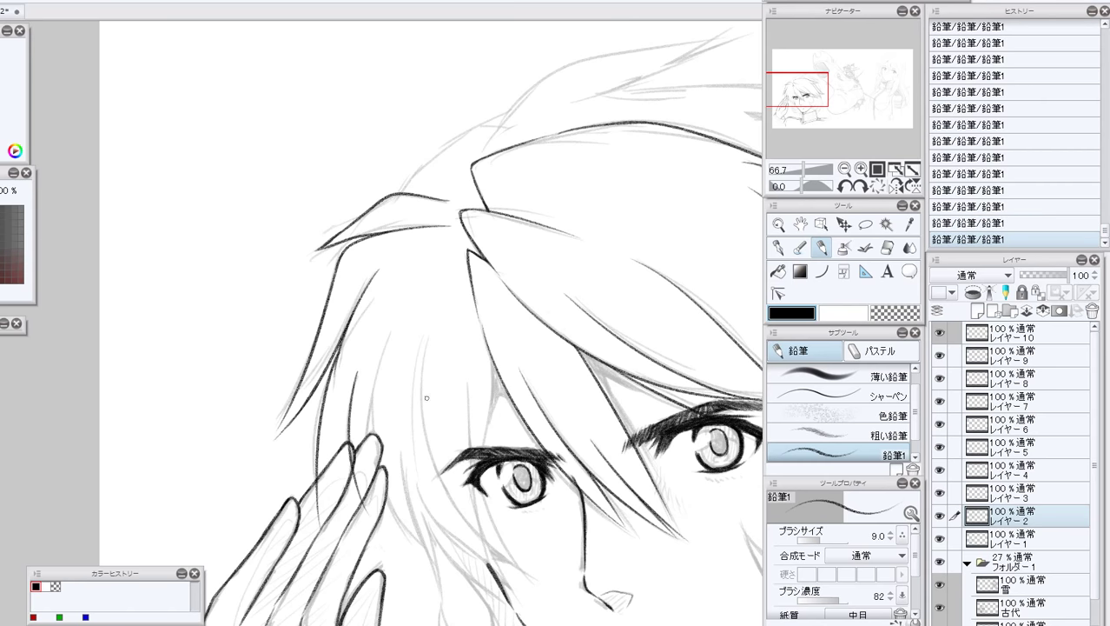
left_click(936, 224)
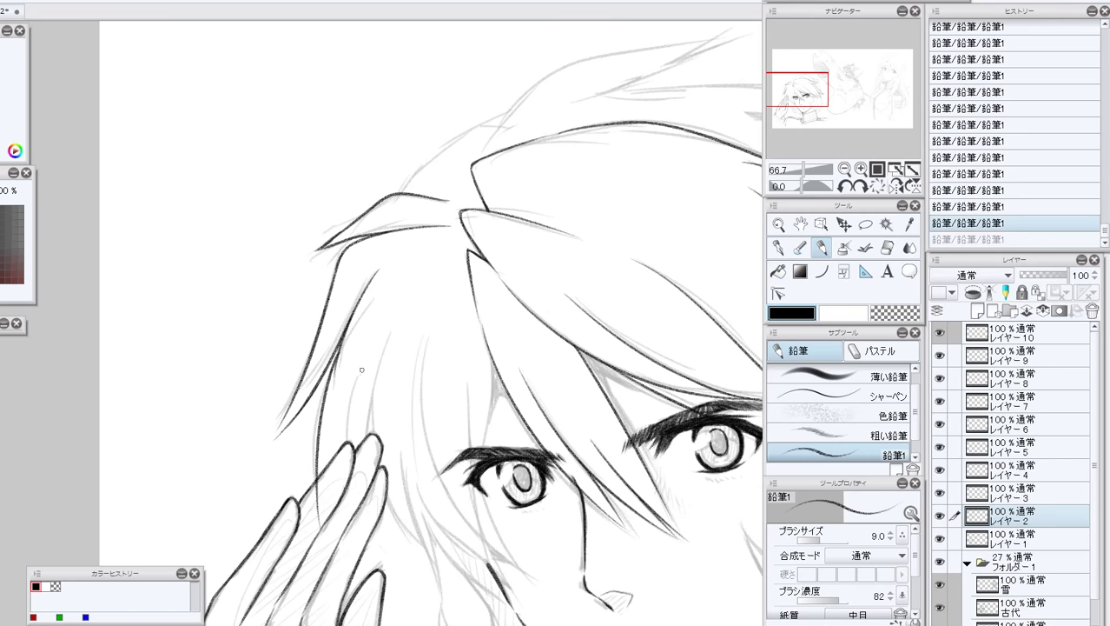
left_click_drag(361, 369, 355, 452)
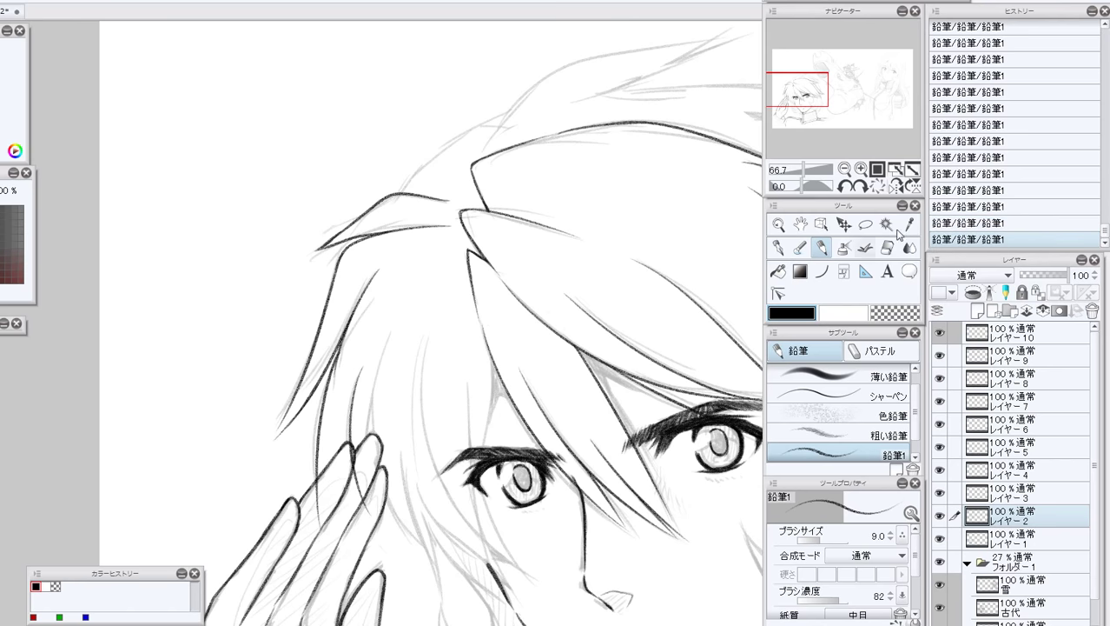
Ink the long curved line of the next strand above the fingertips and a second short line branching alongside it.
left_click_drag(391, 324, 372, 498)
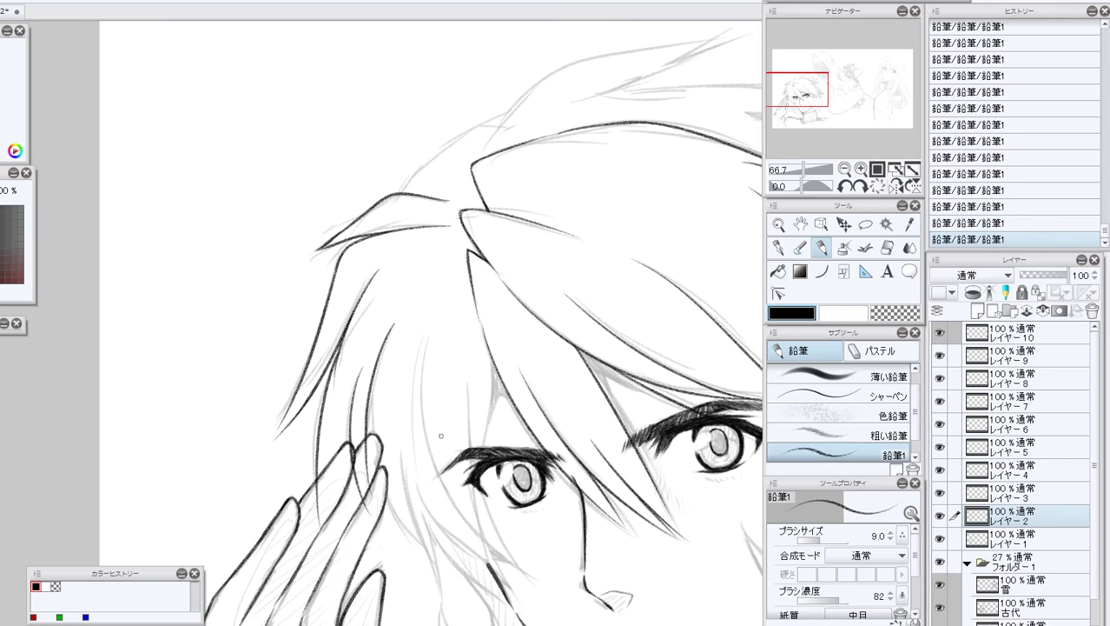
left_click_drag(369, 379, 382, 477)
left_click_drag(372, 372, 382, 441)
key("ctrl+z")
key("ctrl+z")
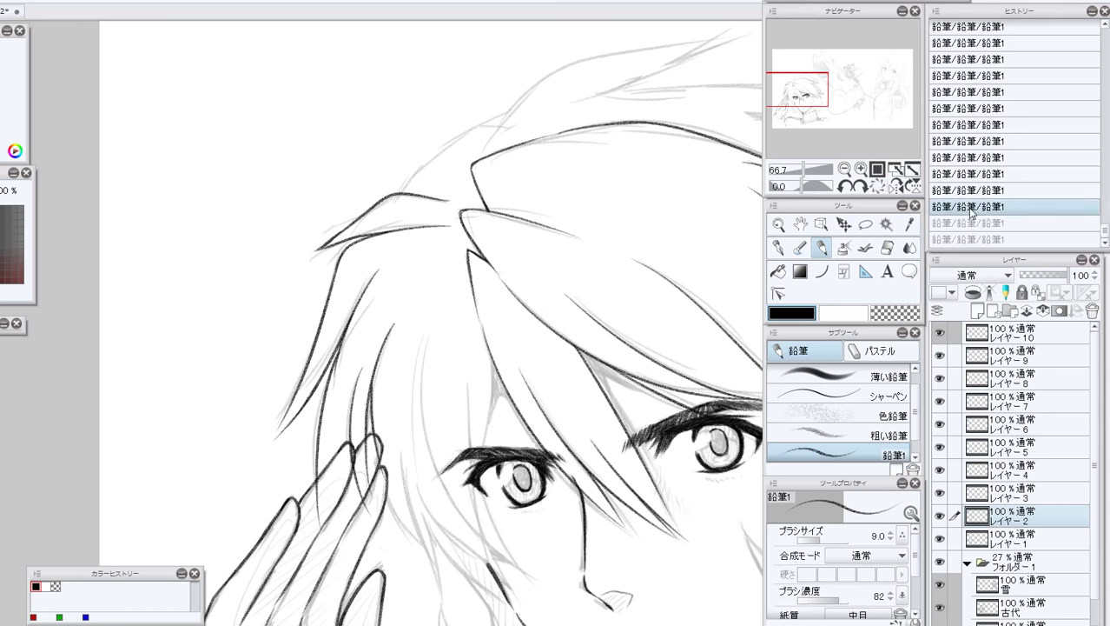
key("ctrl+z")
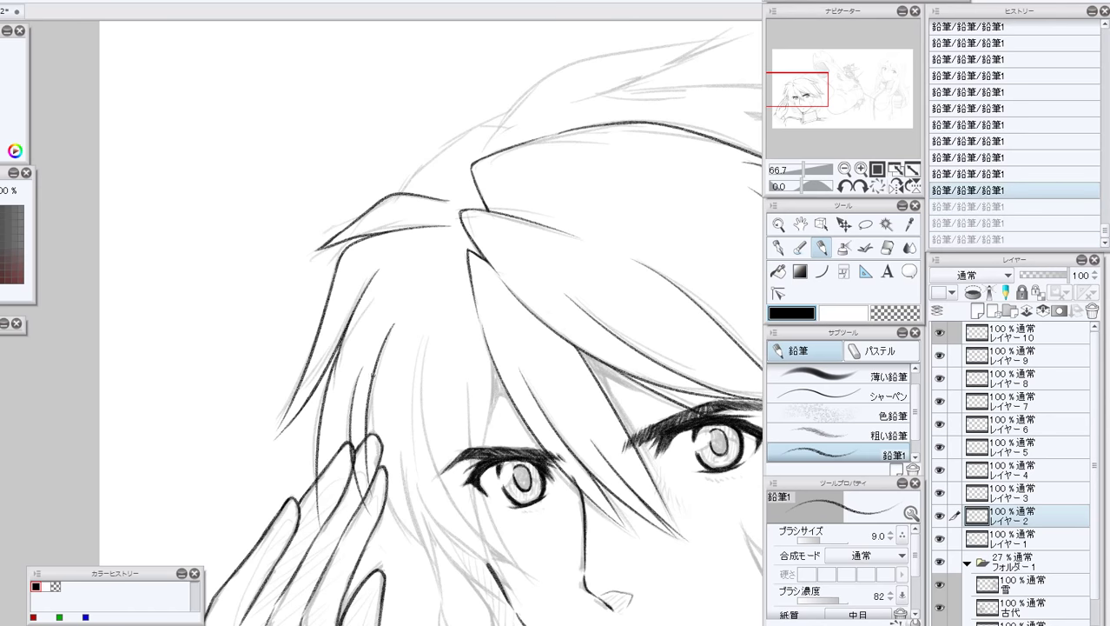
key("ctrl+y")
key("ctrl+y")
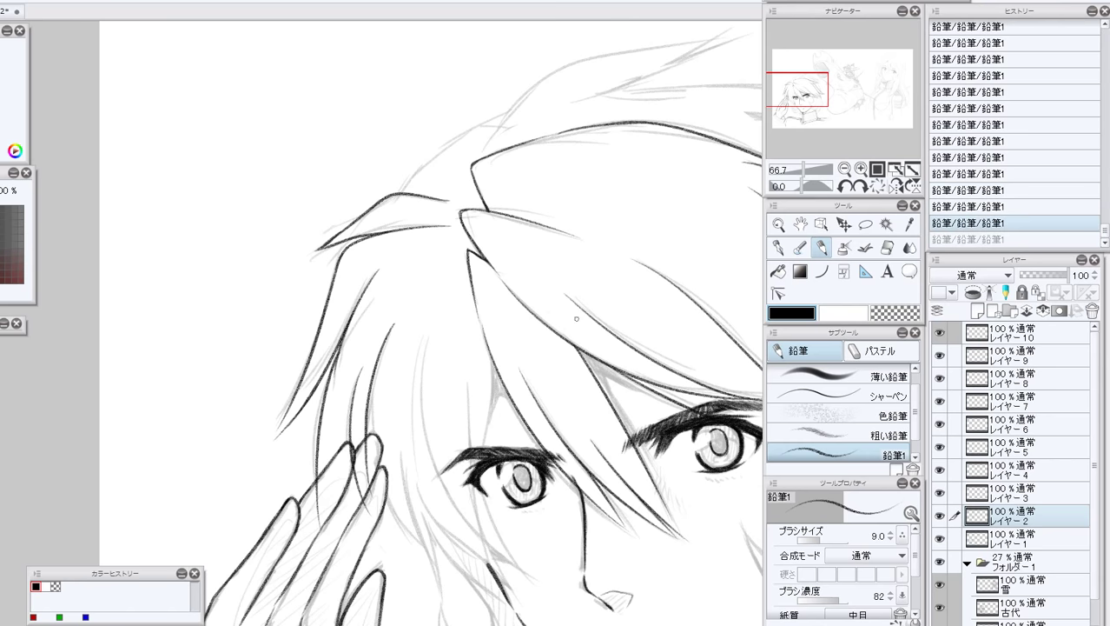
key("ctrl+y")
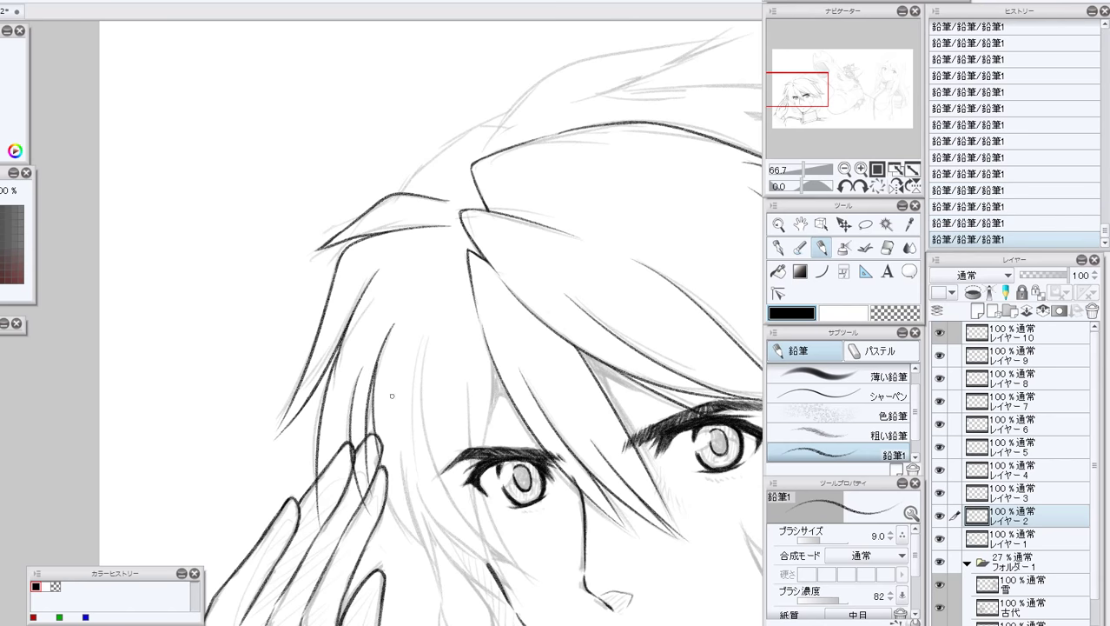
Rotate the canvas to 15° and ink both edges of the side strand passing the fingertips down to cheek level.
left_click_drag(797, 93, 799, 98)
left_click(862, 188)
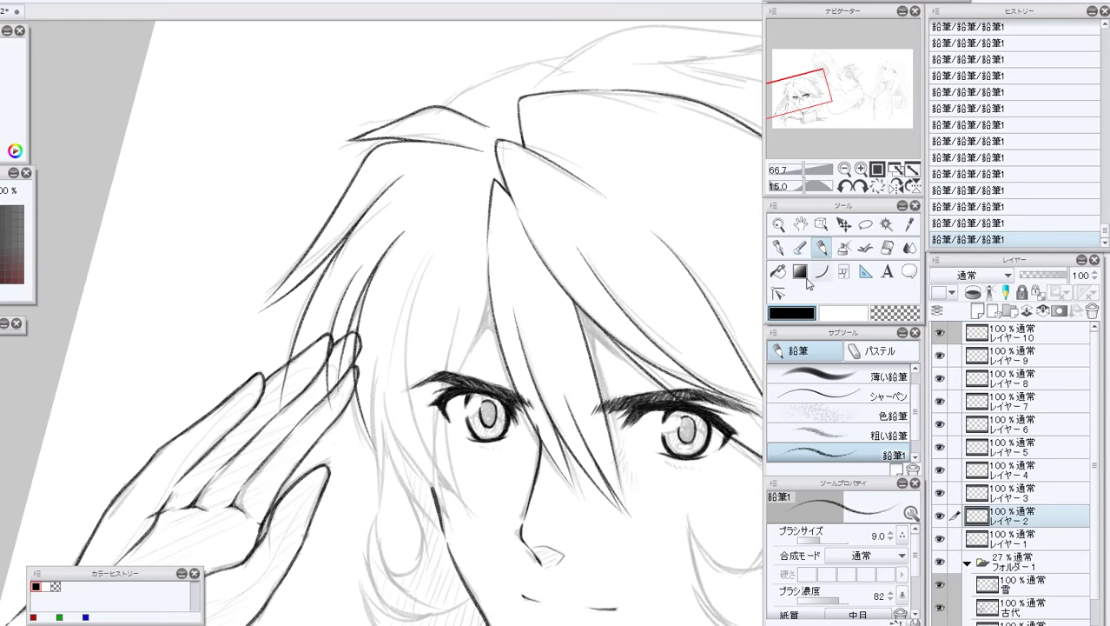
key("ctrl+z")
left_click_drag(356, 318, 376, 467)
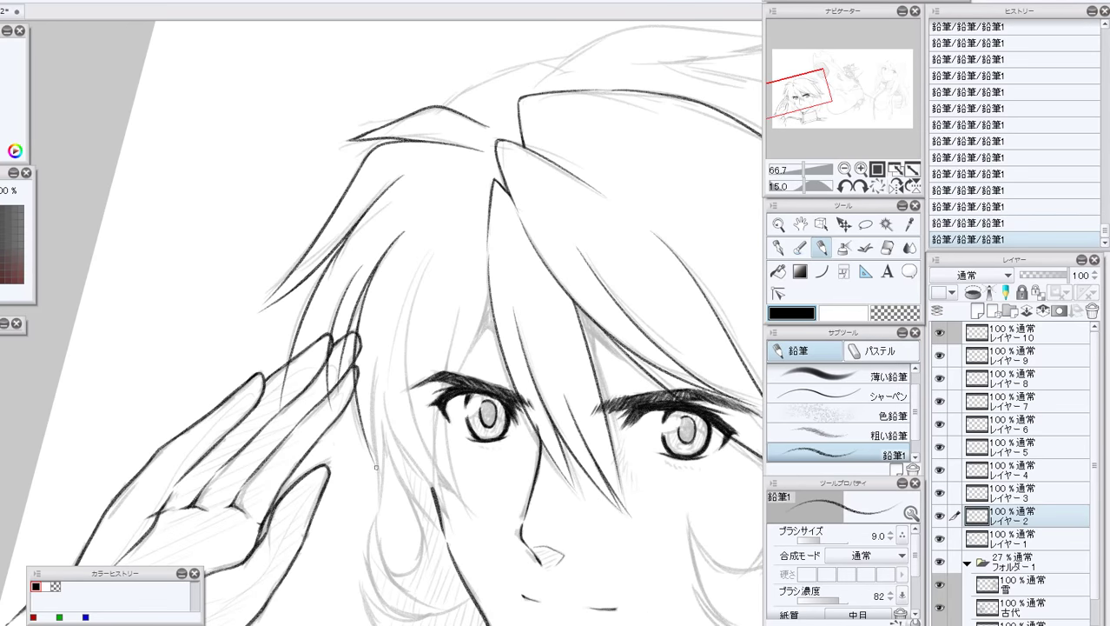
left_click_drag(376, 349, 381, 513)
Ink the overlapping pointed strand tips between the fingertips and the edge of the face.
left_click_drag(378, 408, 436, 535)
left_click_drag(383, 428, 387, 507)
left_click_drag(382, 398, 426, 517)
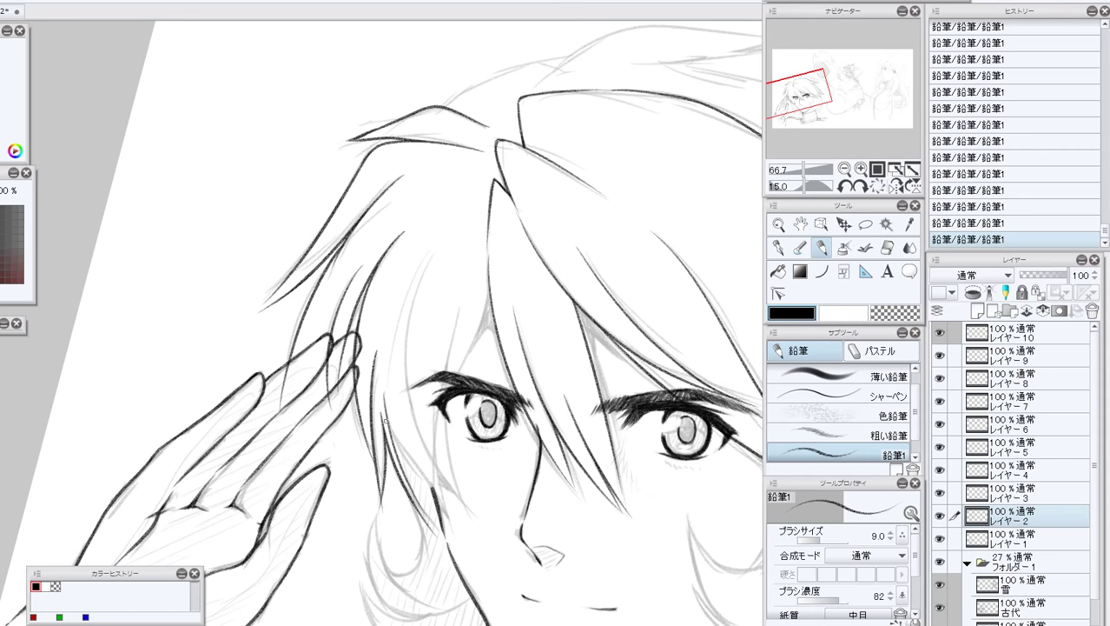
left_click_drag(387, 413, 429, 486)
key("ctrl+z")
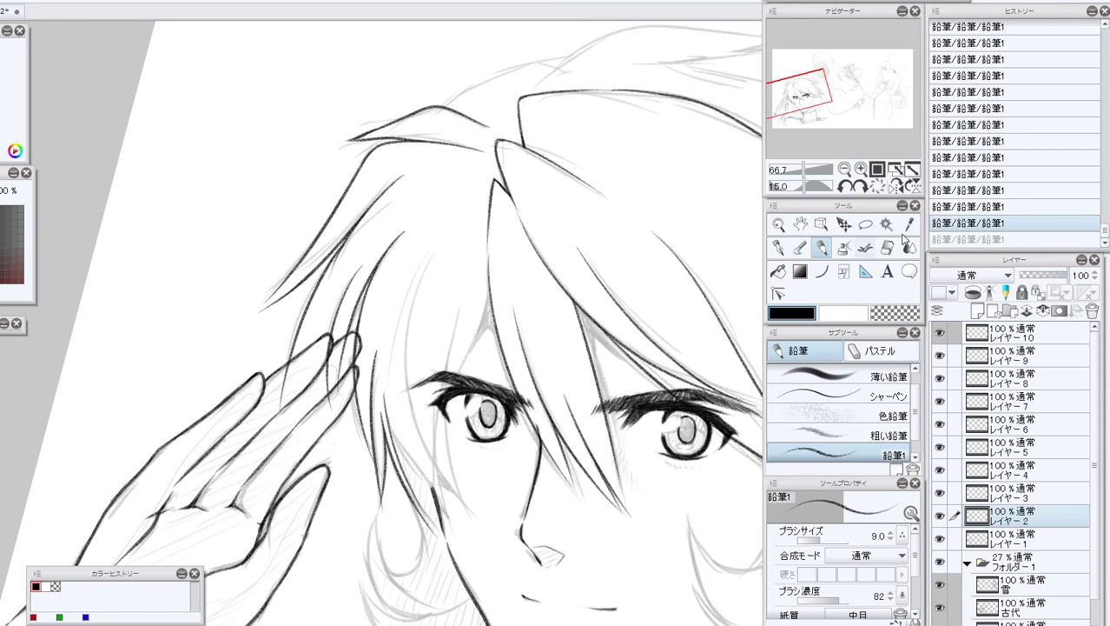
left_click_drag(386, 410, 452, 535)
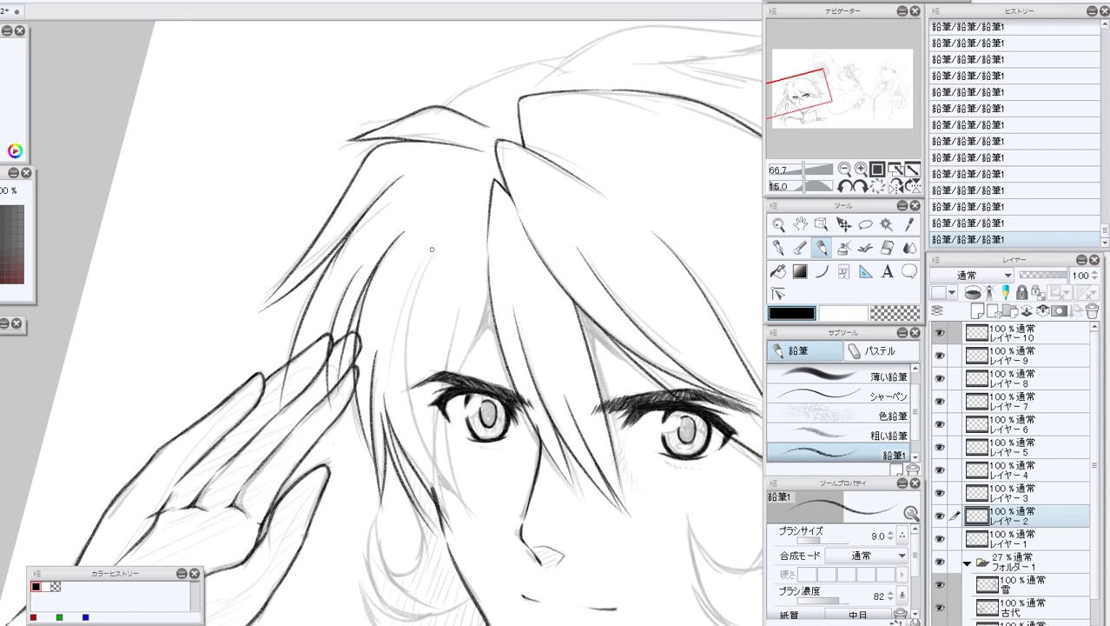
Ink the long curved strand line from the forehead hair down past the hand-side eye to the cheek.
left_click_drag(432, 242, 387, 356)
left_click_drag(422, 271, 472, 520)
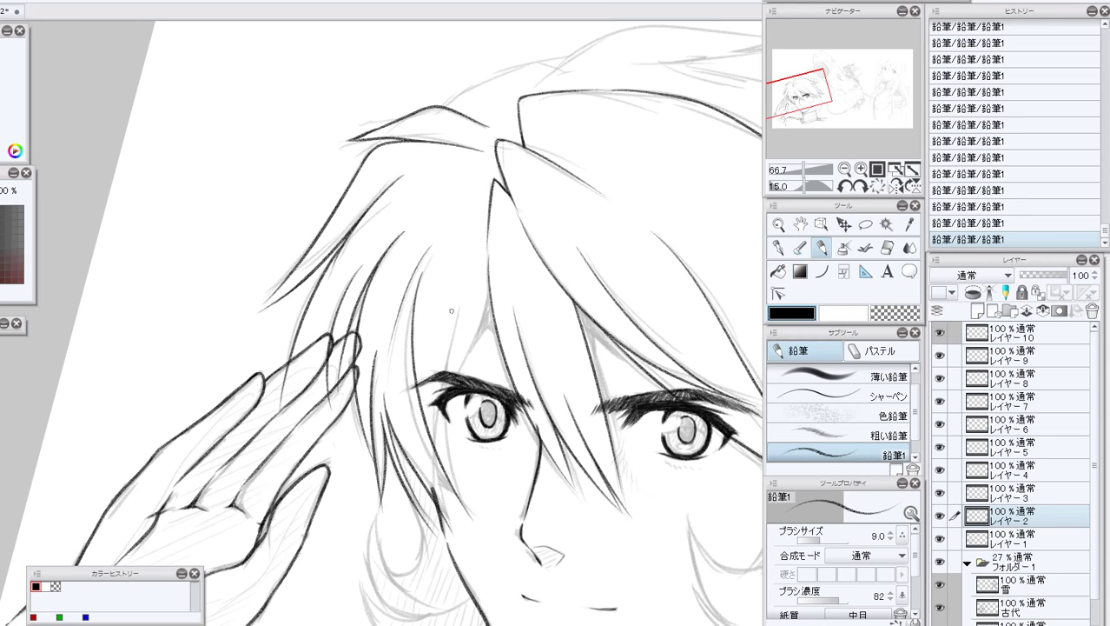
key("ctrl+z")
left_click_drag(425, 268, 498, 524)
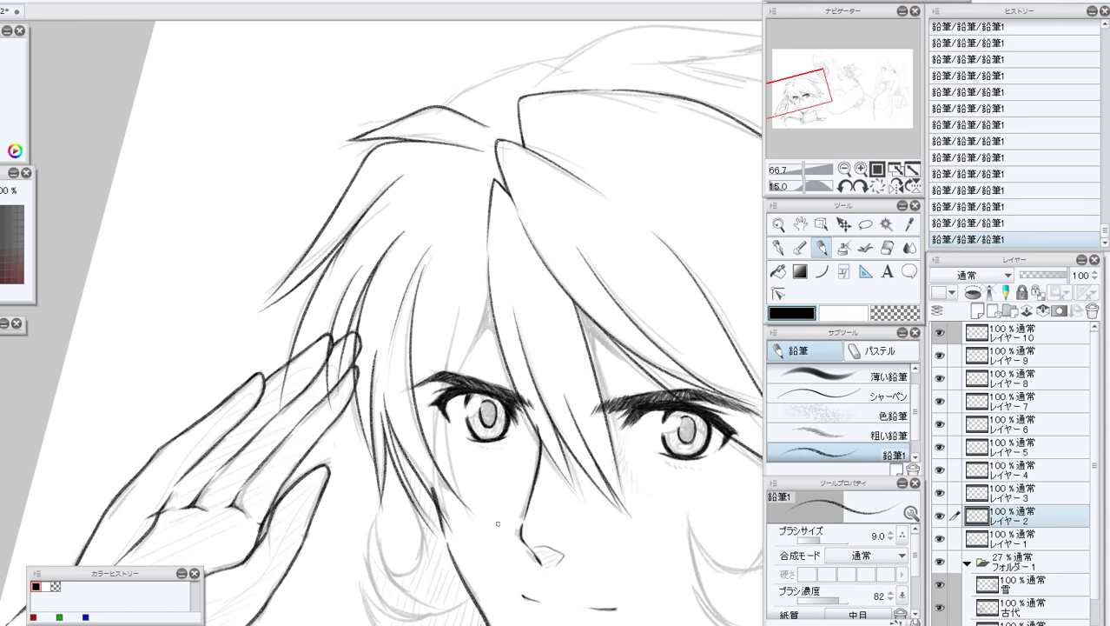
key("ctrl+z")
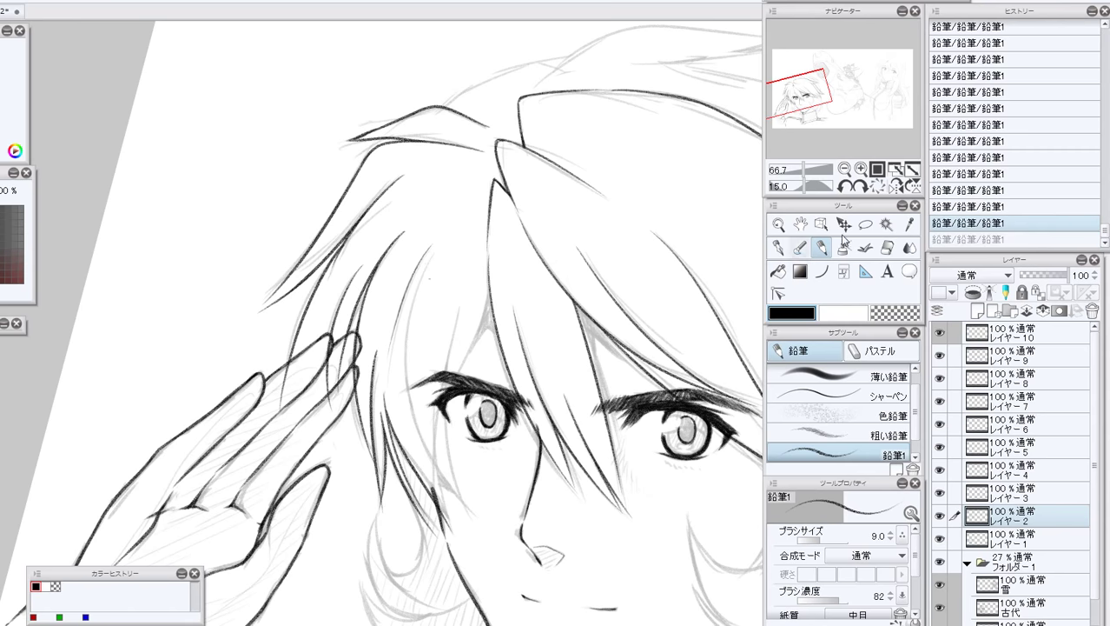
left_click_drag(422, 285, 453, 518)
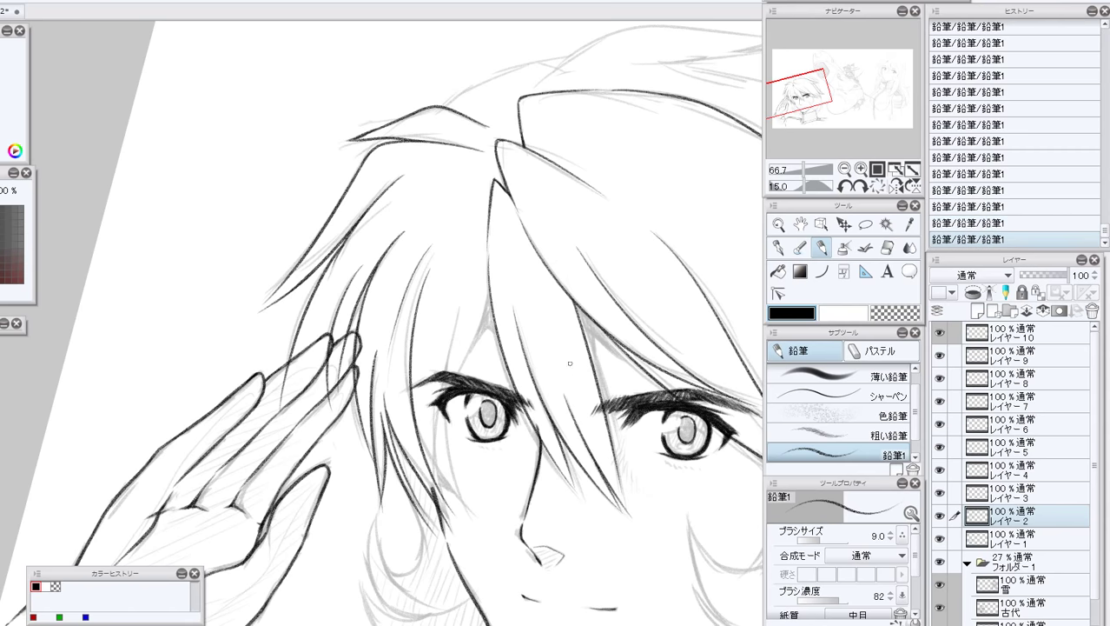
key("ctrl+z")
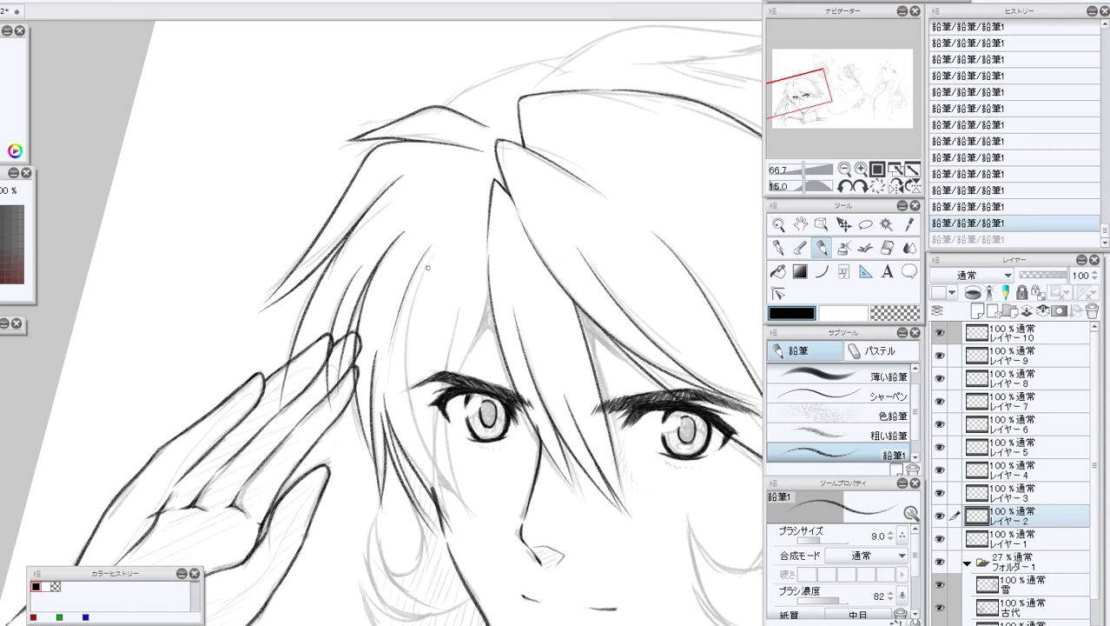
left_click_drag(428, 268, 453, 514)
key("ctrl+z")
left_click_drag(426, 271, 410, 412)
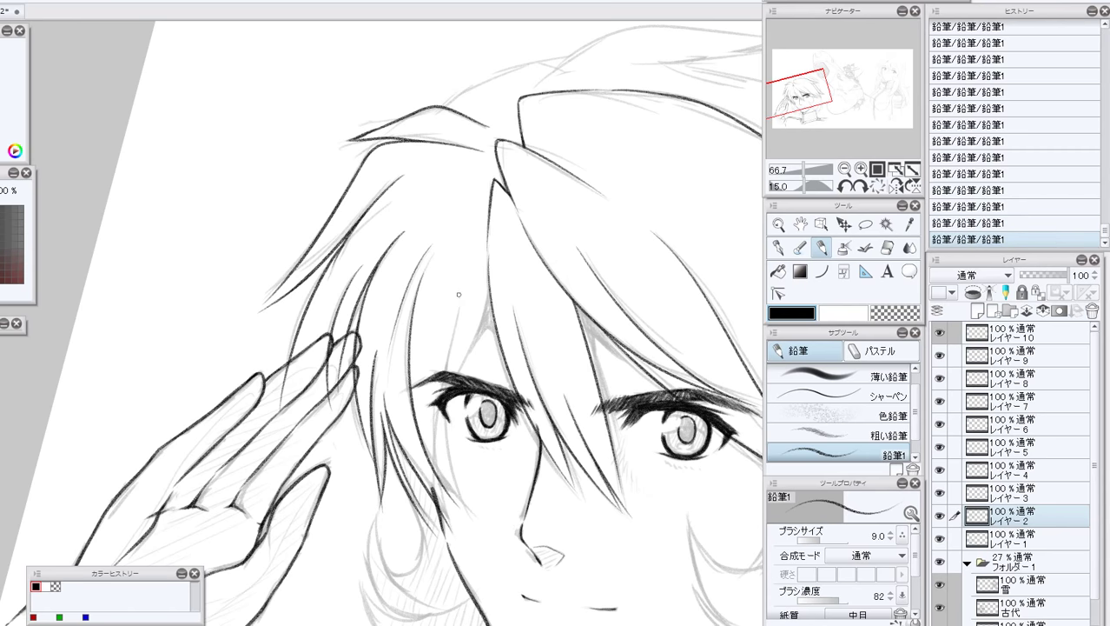
Ink the fringe strand lines around the hand-side eye and erase the overlap at its outer corner with the hard eraser.
left_click_drag(458, 294, 447, 496)
left_click_drag(437, 413, 451, 488)
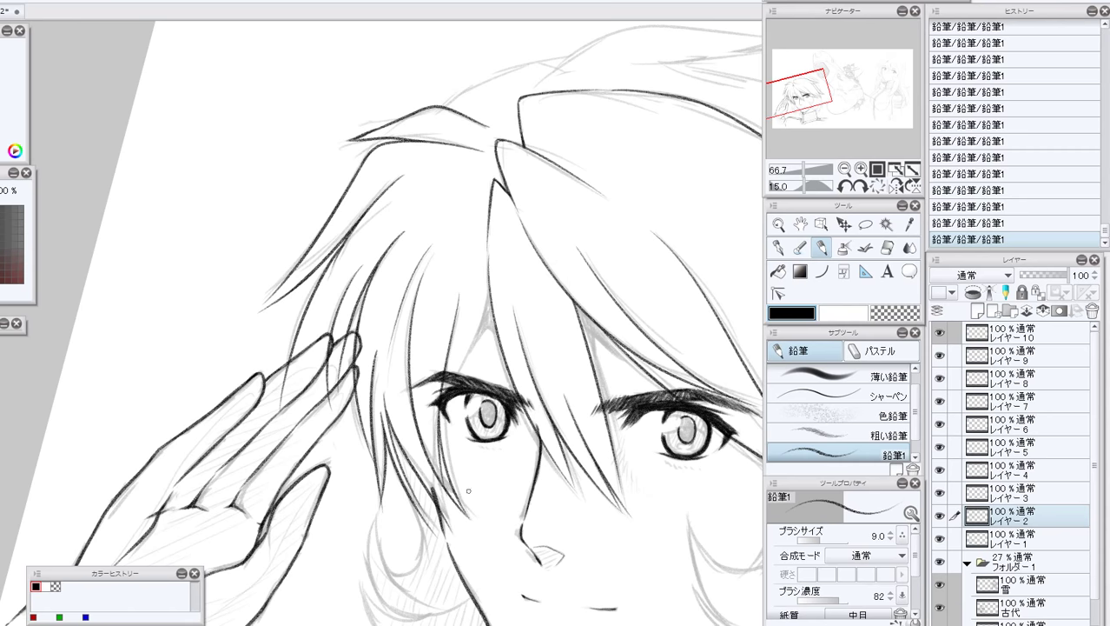
left_click_drag(489, 286, 435, 428)
left_click(886, 247)
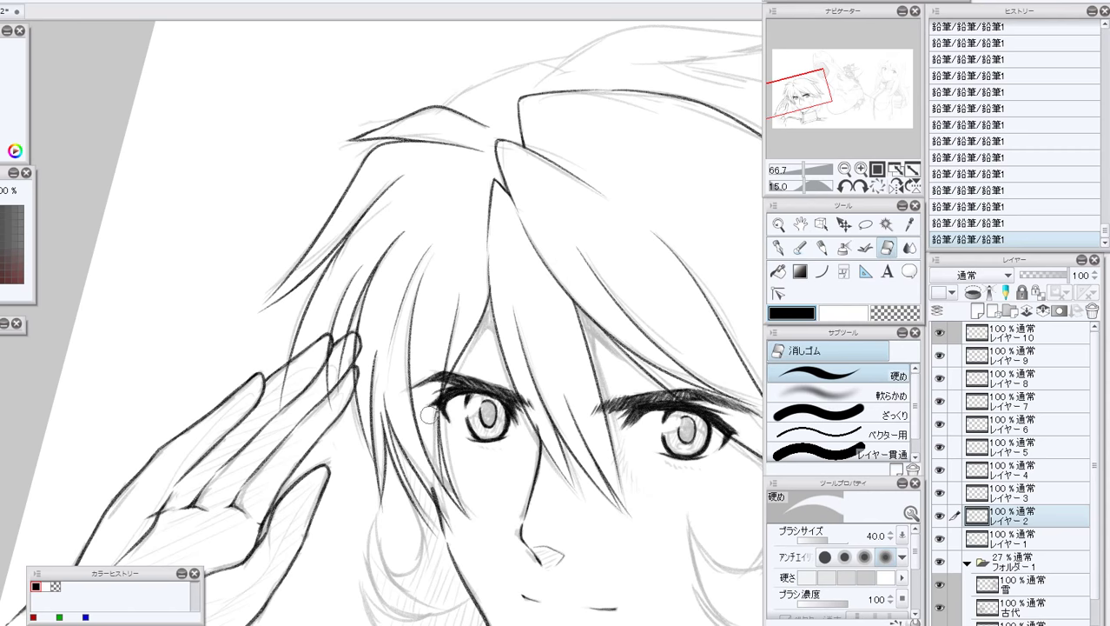
left_click_drag(428, 417, 428, 412)
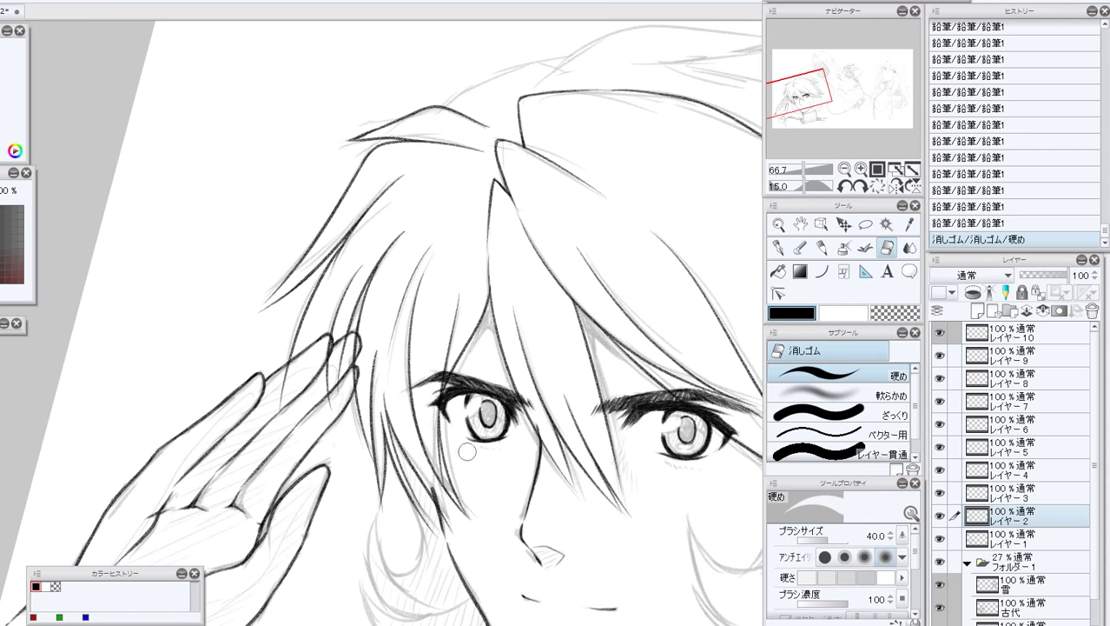
Ink the strand line running past the outer corner of the hand-side eye with the 鉛筆1 pencil and make レイヤー1 active.
left_click(821, 248)
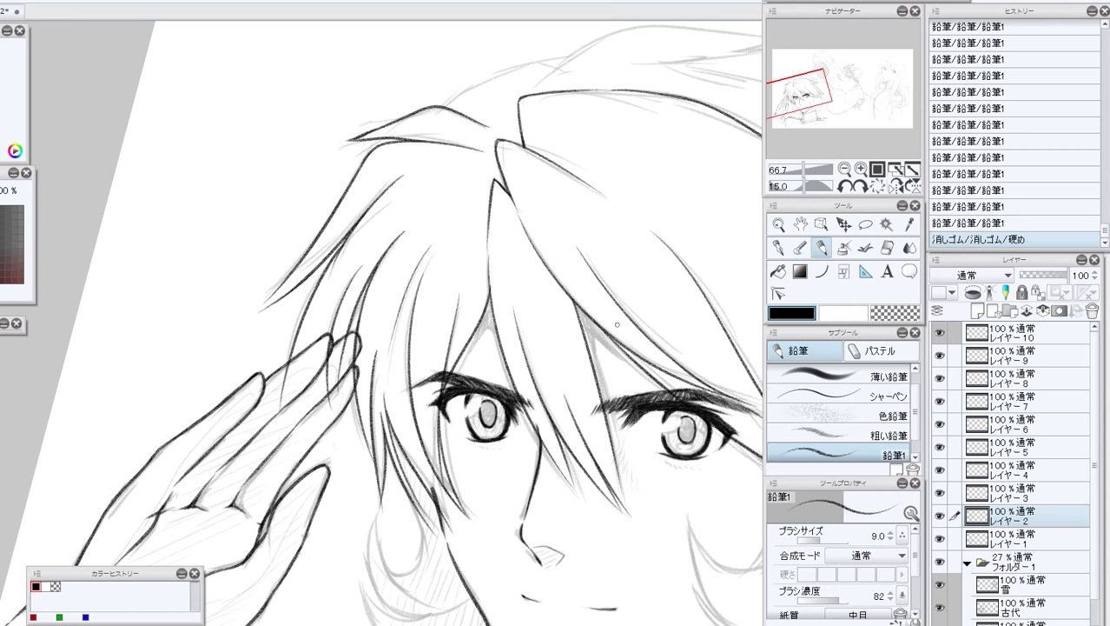
left_click_drag(445, 377, 441, 372)
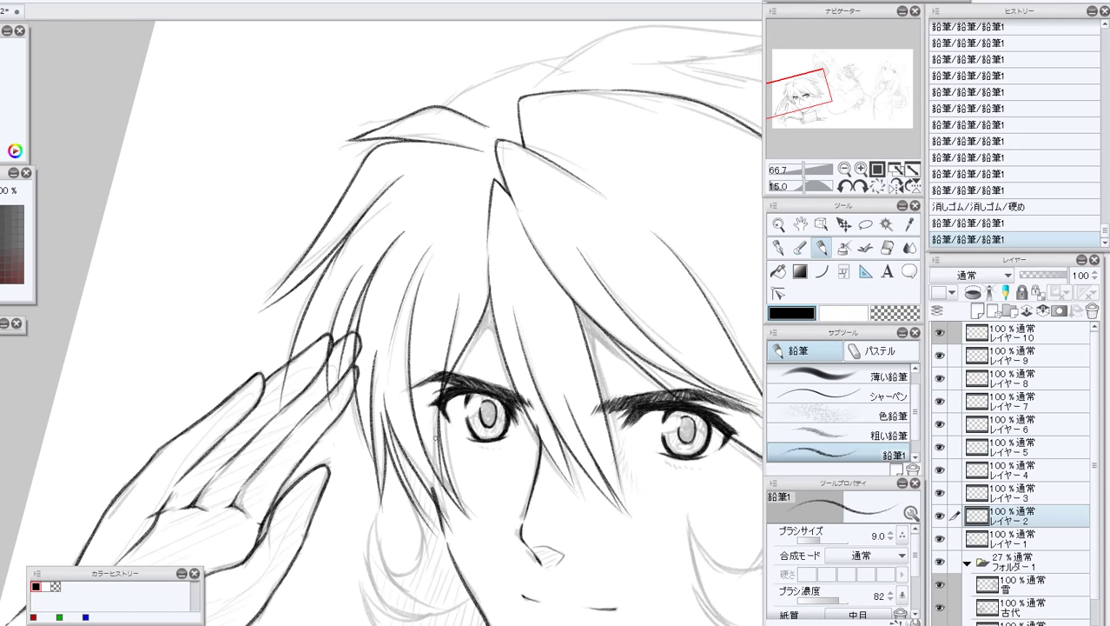
left_click_drag(441, 411, 453, 475)
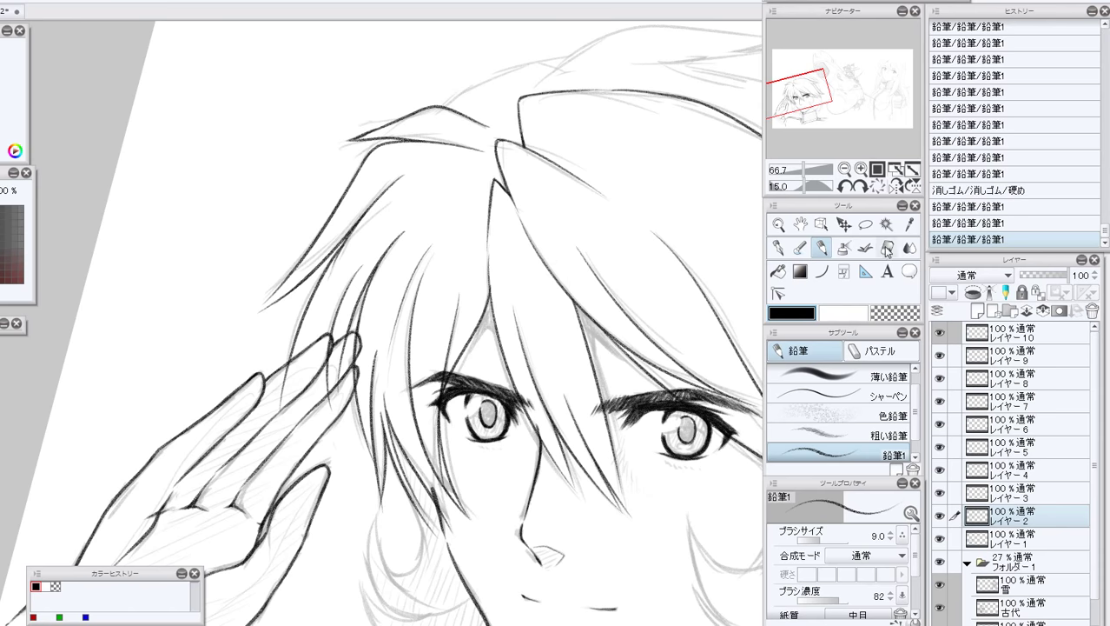
left_click(972, 530)
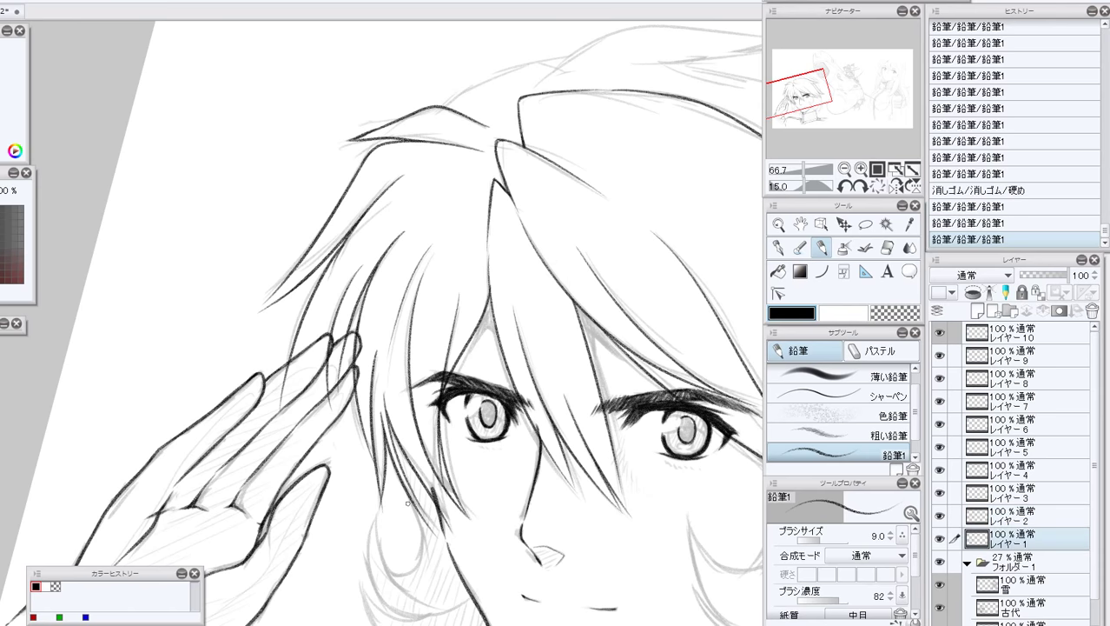
key("bracketright")
key("bracketright")
left_click_drag(431, 484, 442, 509)
key("ctrl+z")
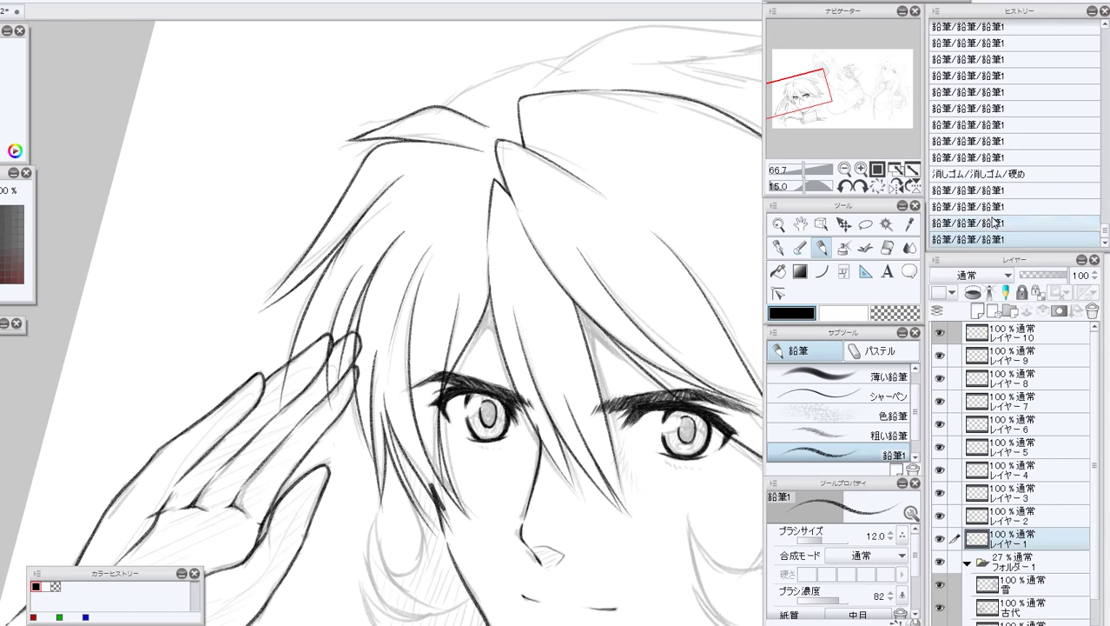
key("bracketleft")
key("bracketleft")
key("bracketleft")
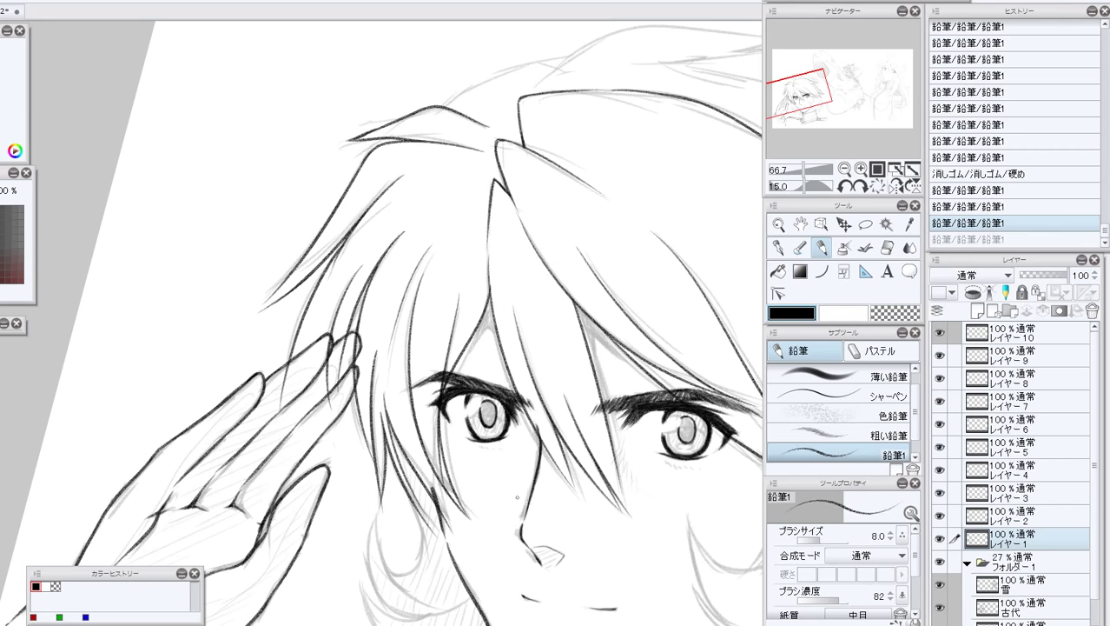
left_click(891, 532)
Erase the dark overlapping marks on レイヤー1 where the strand tips cross the cheek, using the hard eraser.
left_click(887, 248)
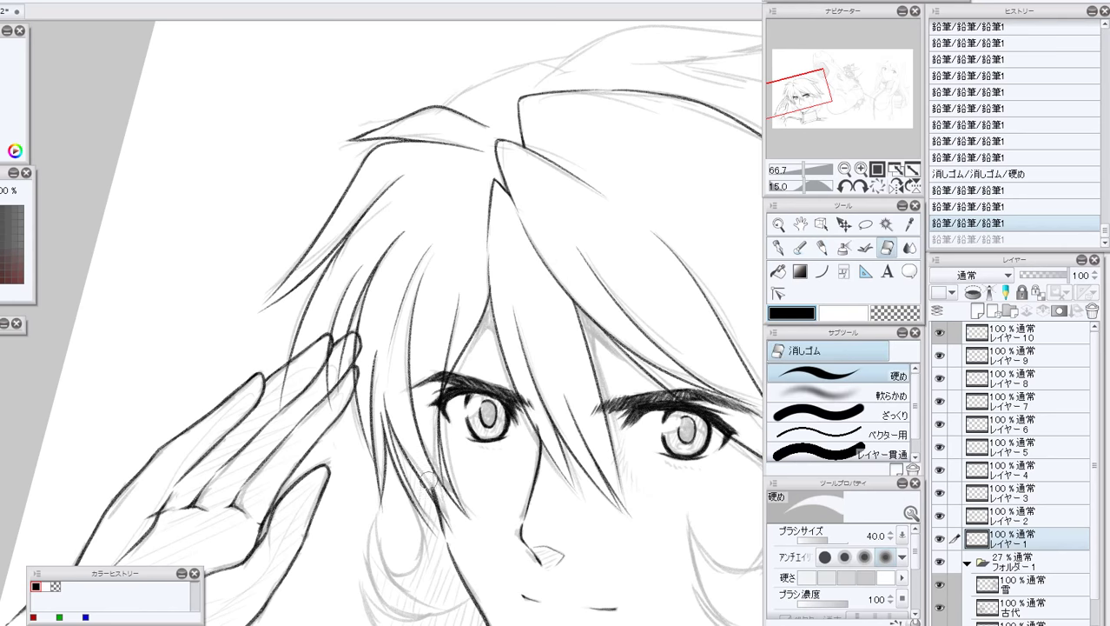
left_click_drag(427, 485, 450, 508)
Ink the pointed strand tips over the cheek contour below the hand-side eye with the pencil on レイヤー2.
left_click(821, 247)
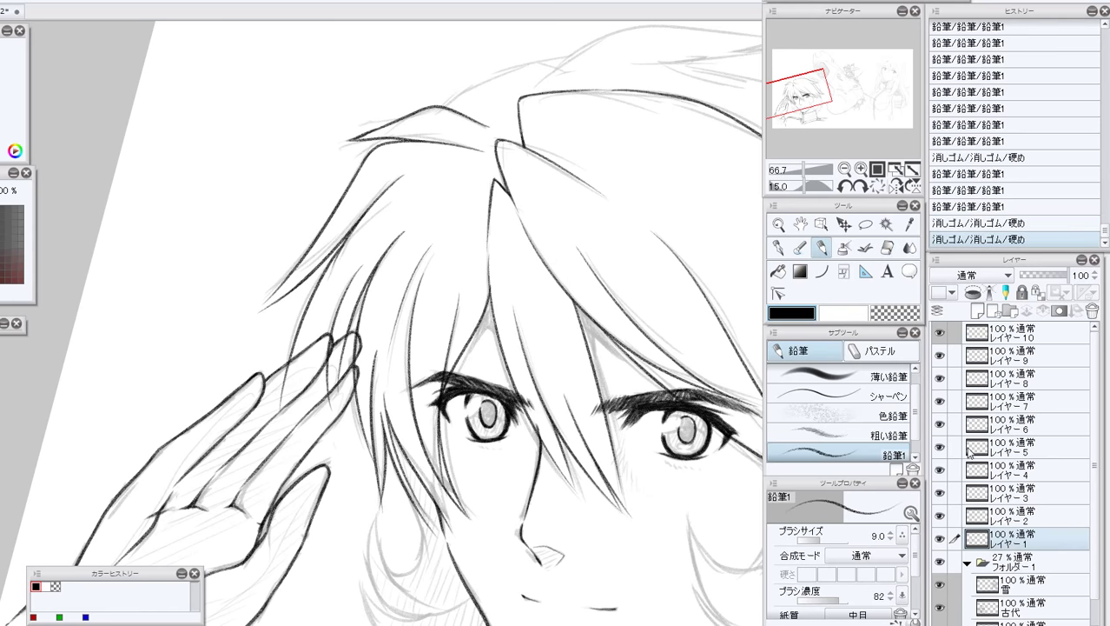
left_click(1036, 518)
mouse_move(428, 473)
left_mouse_down()
mouse_move(437, 465)
mouse_move(448, 510)
left_mouse_up()
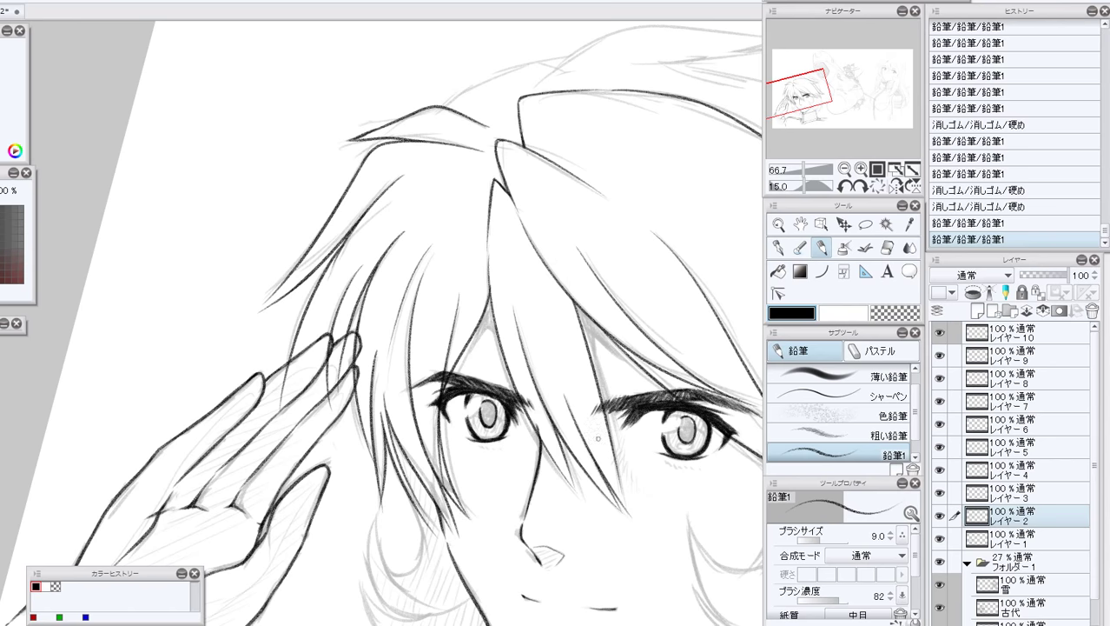
key("ctrl+z")
left_click_drag(439, 483, 453, 534)
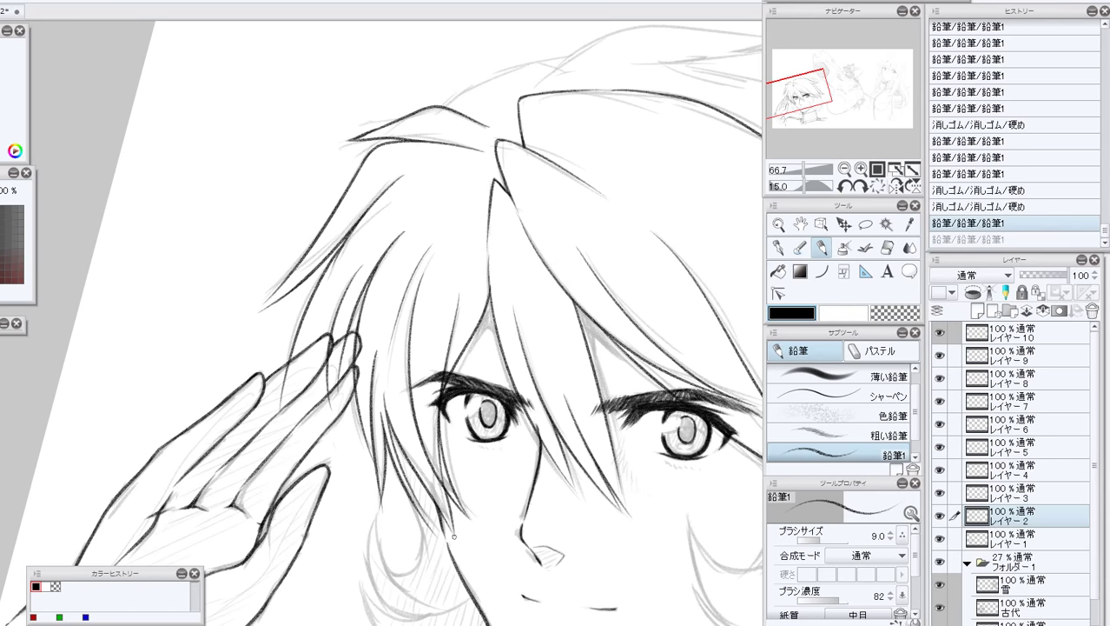
Ink the additional strand lines descending between the fingertips and the cheek to the start of the curled lock.
left_click_drag(800, 95, 798, 102)
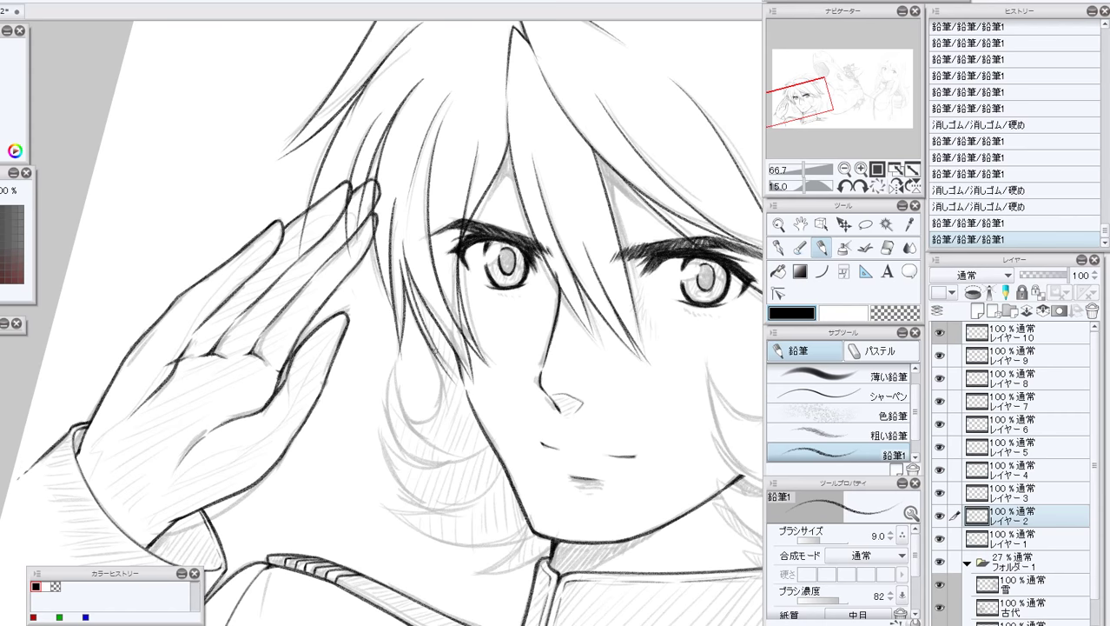
left_click_drag(429, 337, 458, 384)
left_click_drag(418, 306, 469, 376)
key("ctrl+z")
left_click_drag(416, 304, 449, 408)
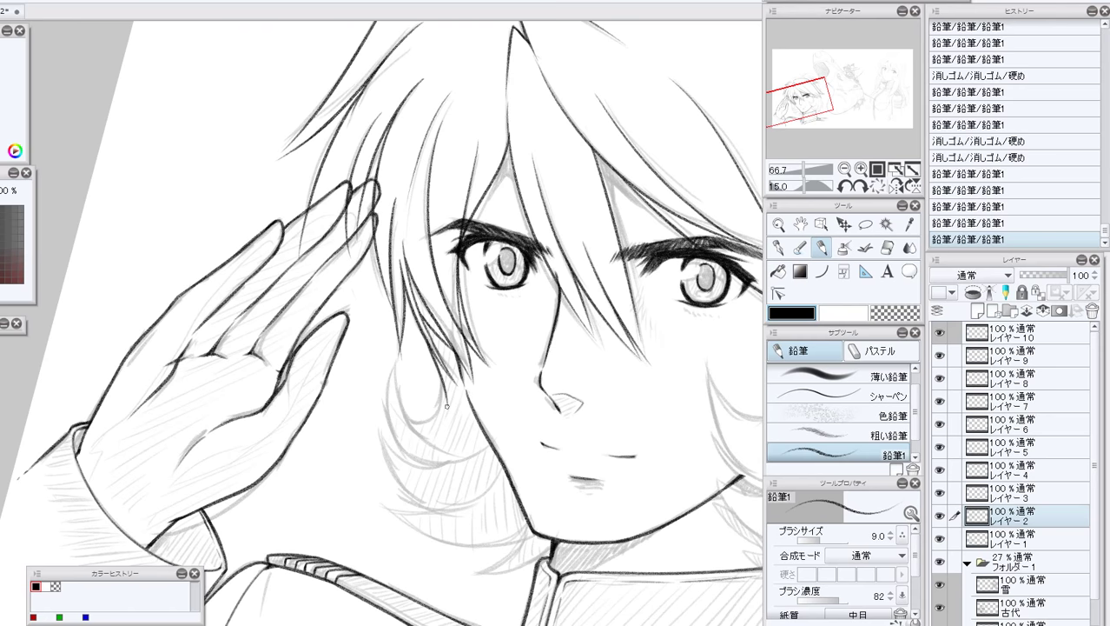
Ink the inner curl of the hair lock hooking back toward the hand beside the cheek.
left_click_drag(436, 371, 401, 429)
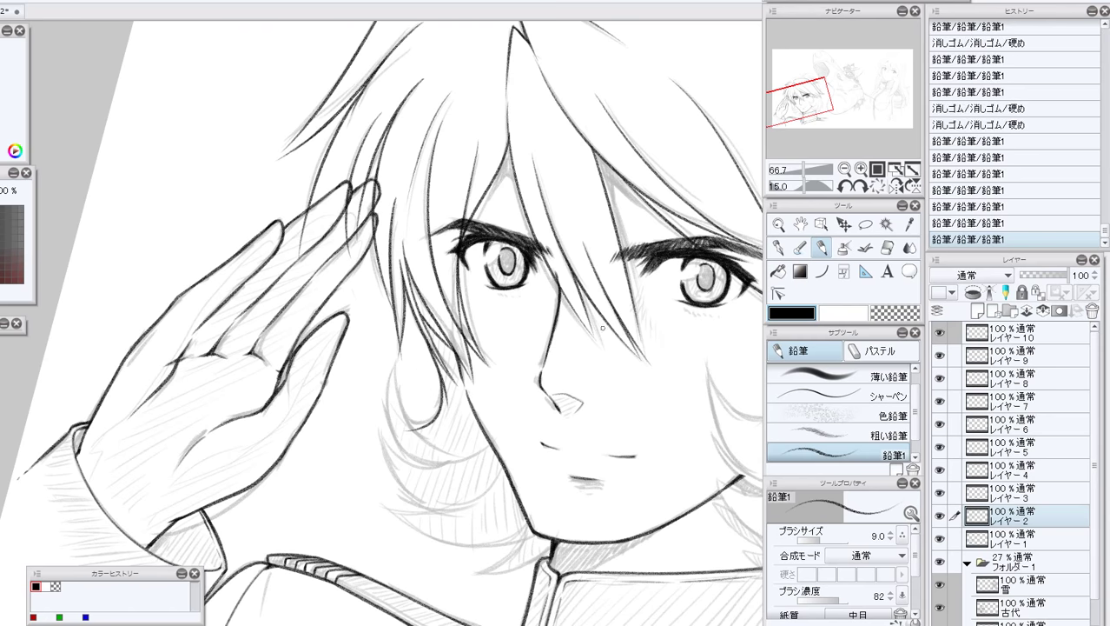
key("ctrl+z")
key("ctrl+y")
key("ctrl+z")
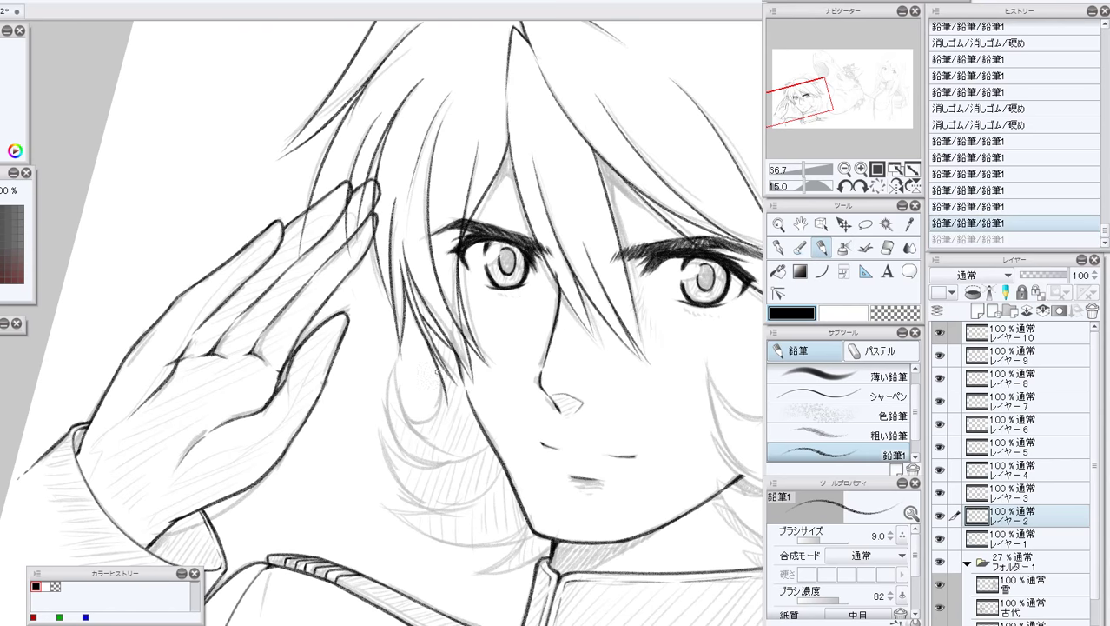
left_click_drag(436, 371, 404, 408)
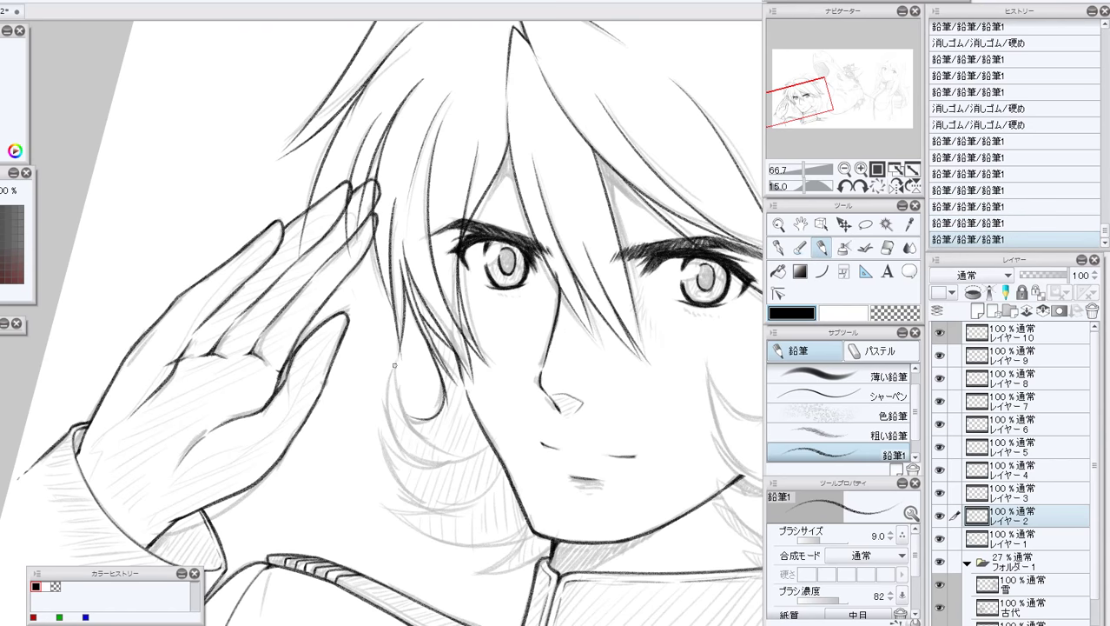
Ink the hand-side edge of the small curled lock from the strand tips down to the curl's base.
left_click_drag(393, 360, 415, 439)
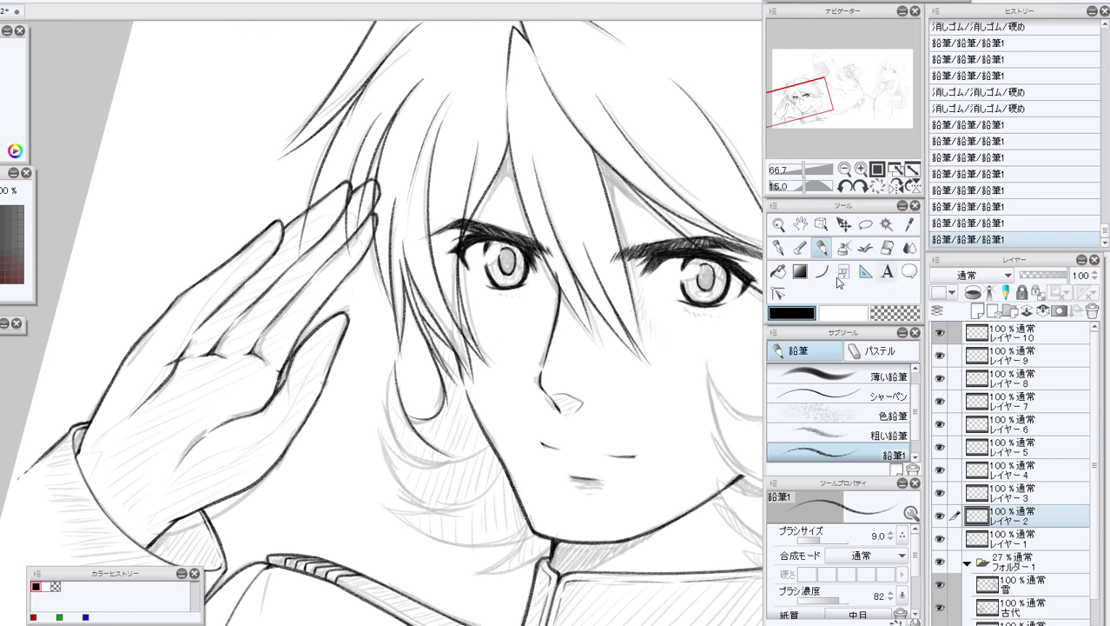
key("ctrl+z")
left_click_drag(395, 360, 452, 438)
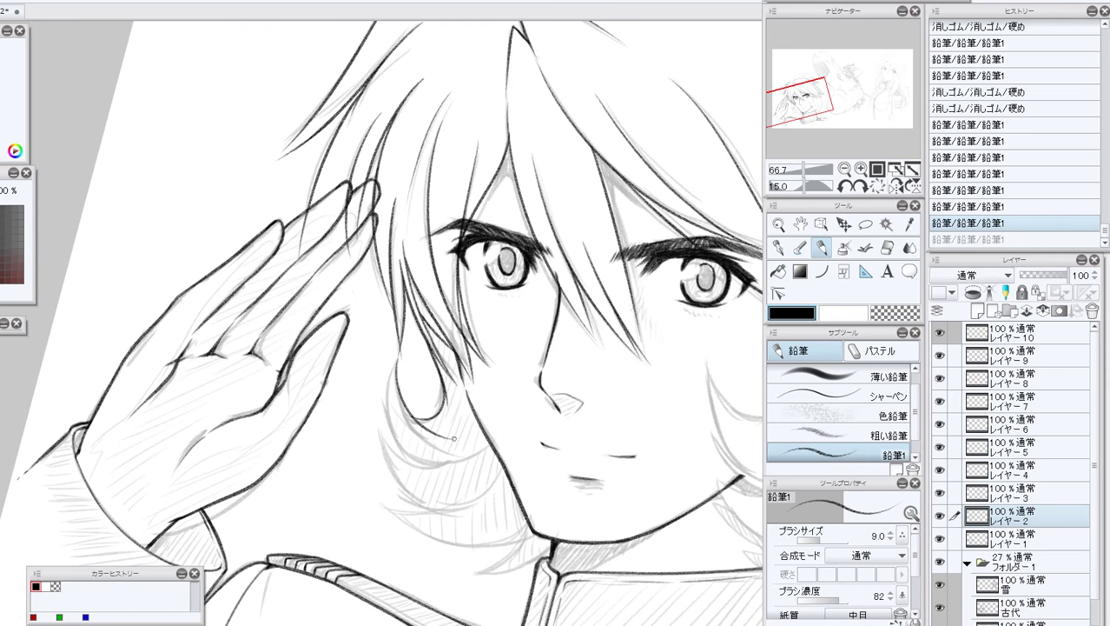
key("ctrl+z")
mouse_move(394, 363)
left_mouse_down()
mouse_move(419, 439)
mouse_move(464, 432)
left_mouse_up()
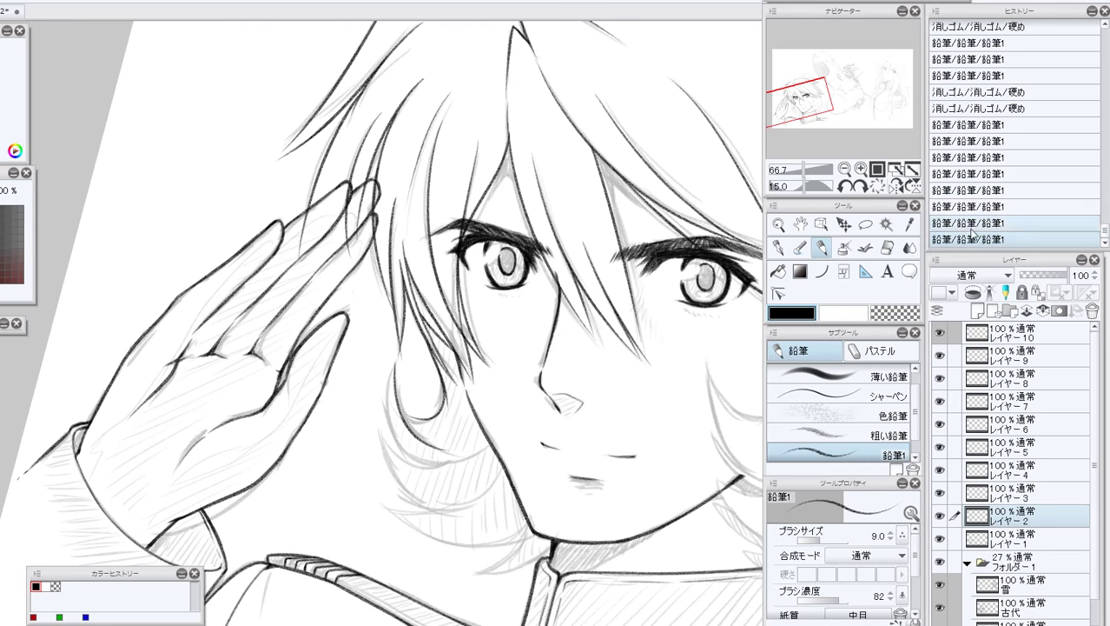
key("ctrl+z")
mouse_move(394, 369)
left_mouse_down()
mouse_move(398, 400)
mouse_move(456, 413)
mouse_move(412, 415)
left_mouse_up()
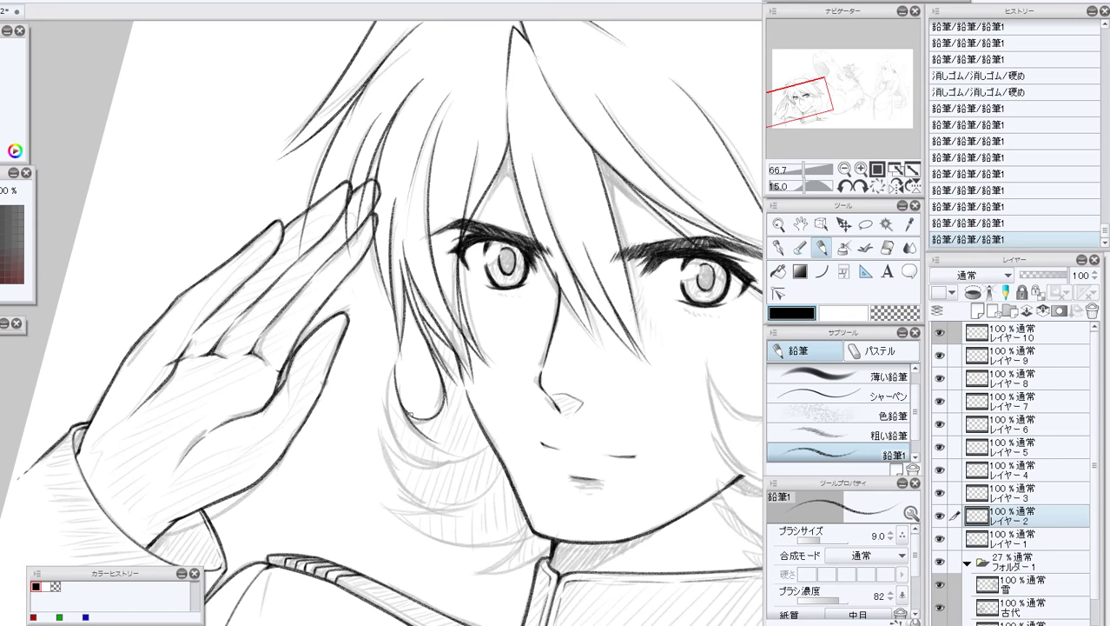
Ink the second curved line just outside the small curled lock, following the sketch down on the hand side.
left_click_drag(394, 364, 400, 443)
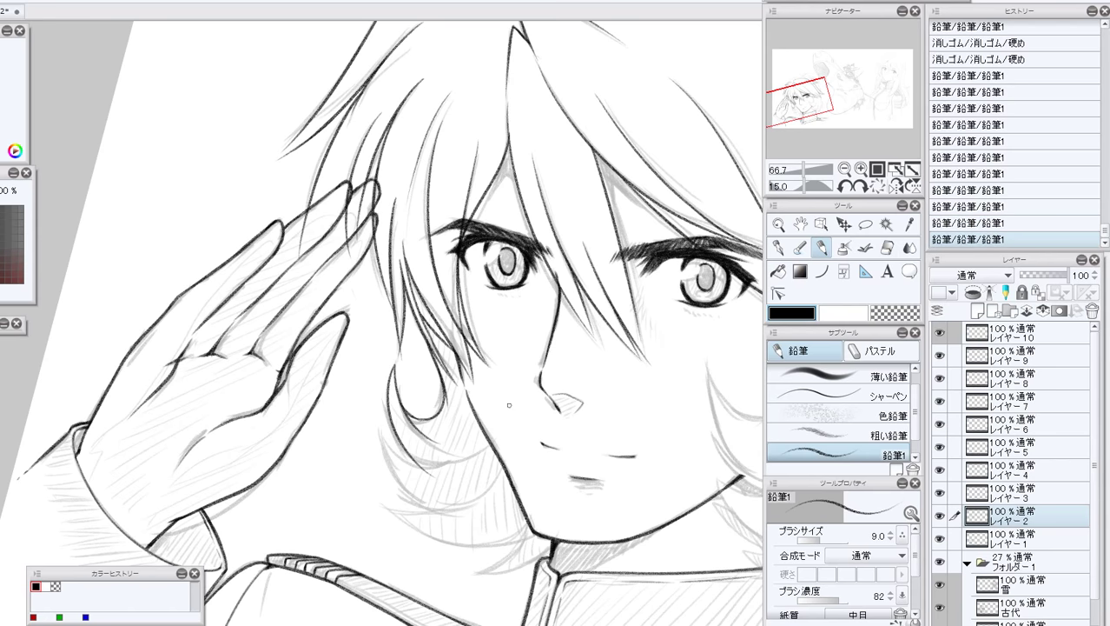
key("ctrl+z")
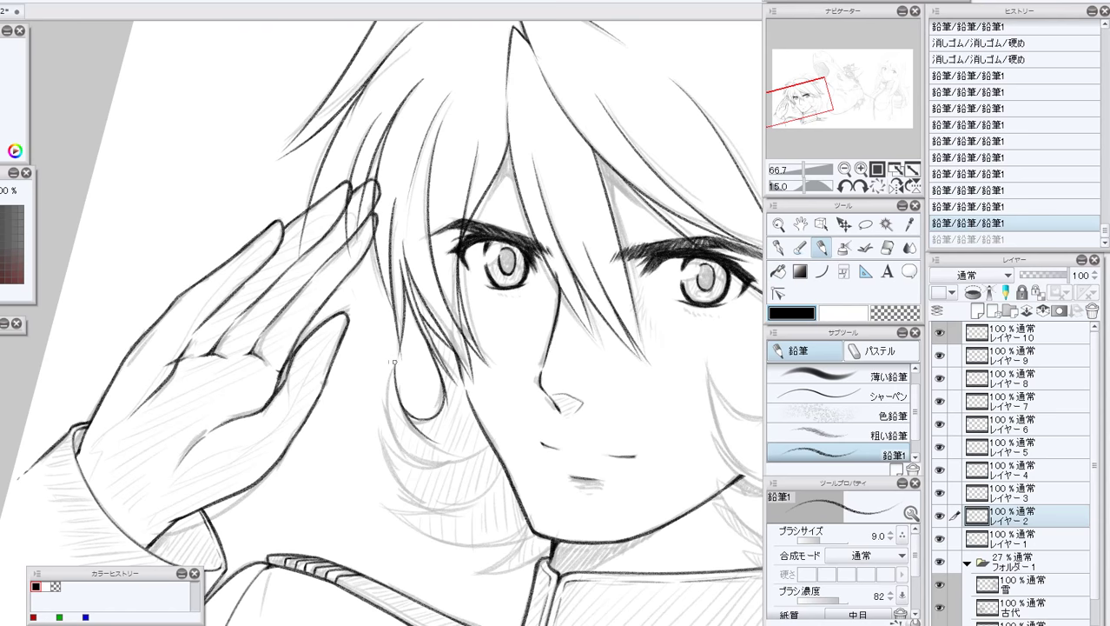
left_click_drag(393, 361, 396, 418)
key("ctrl+z")
left_click_drag(393, 357, 407, 460)
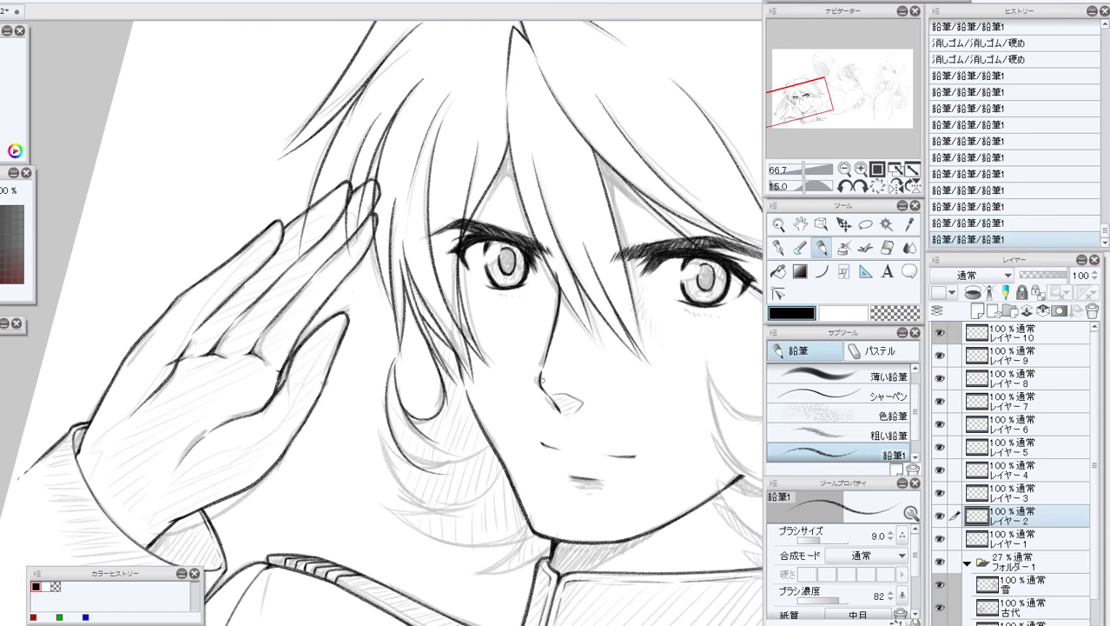
key("ctrl+z")
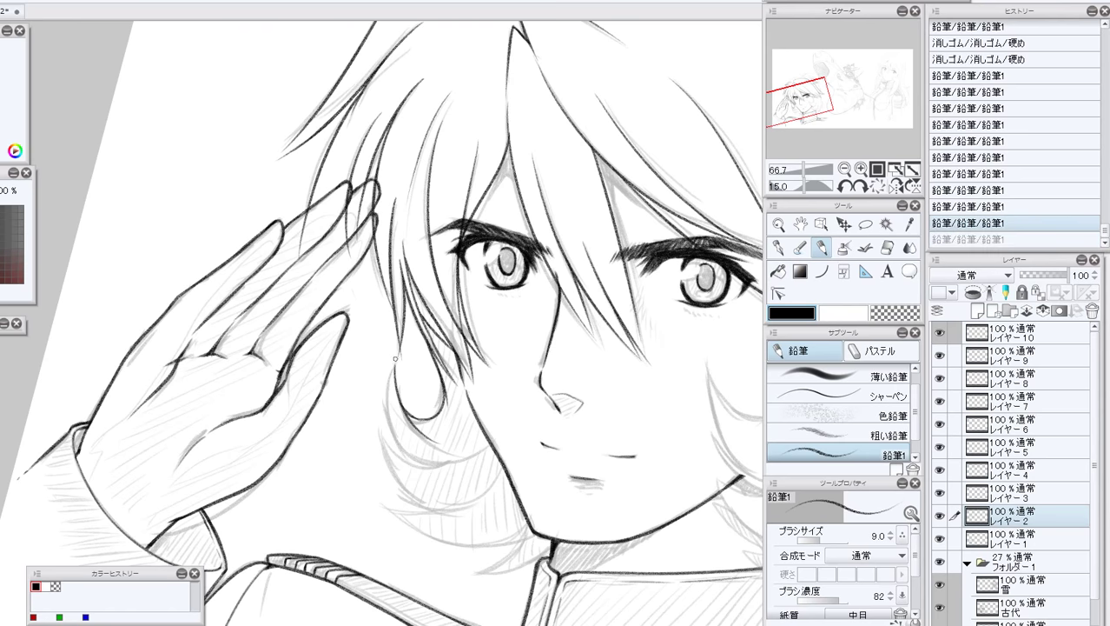
left_click_drag(395, 357, 393, 400)
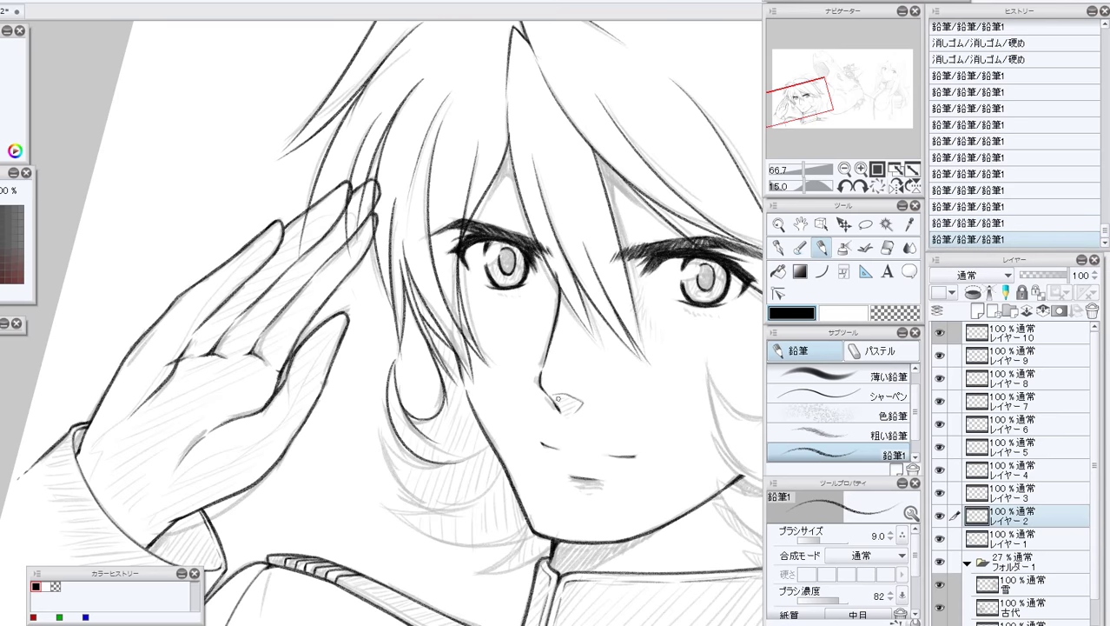
Rotate the canvas to -75° and ink the next two curved locks sweeping from the jaw toward the hand.
left_click(844, 186)
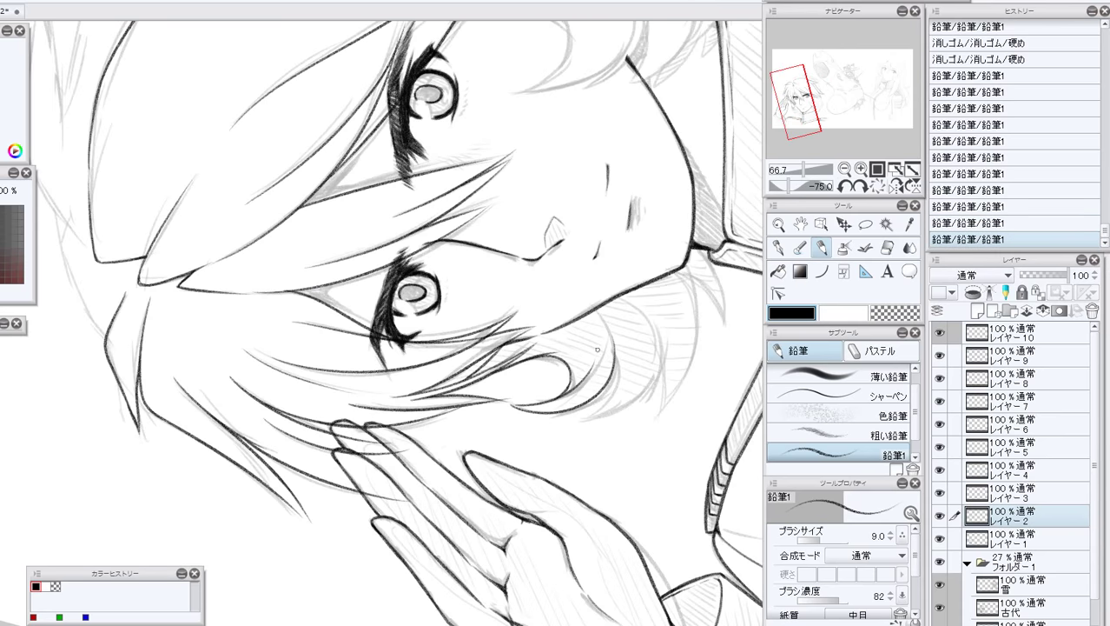
mouse_move(597, 312)
left_mouse_down()
mouse_move(606, 328)
mouse_move(580, 431)
left_mouse_up()
left_click(944, 225)
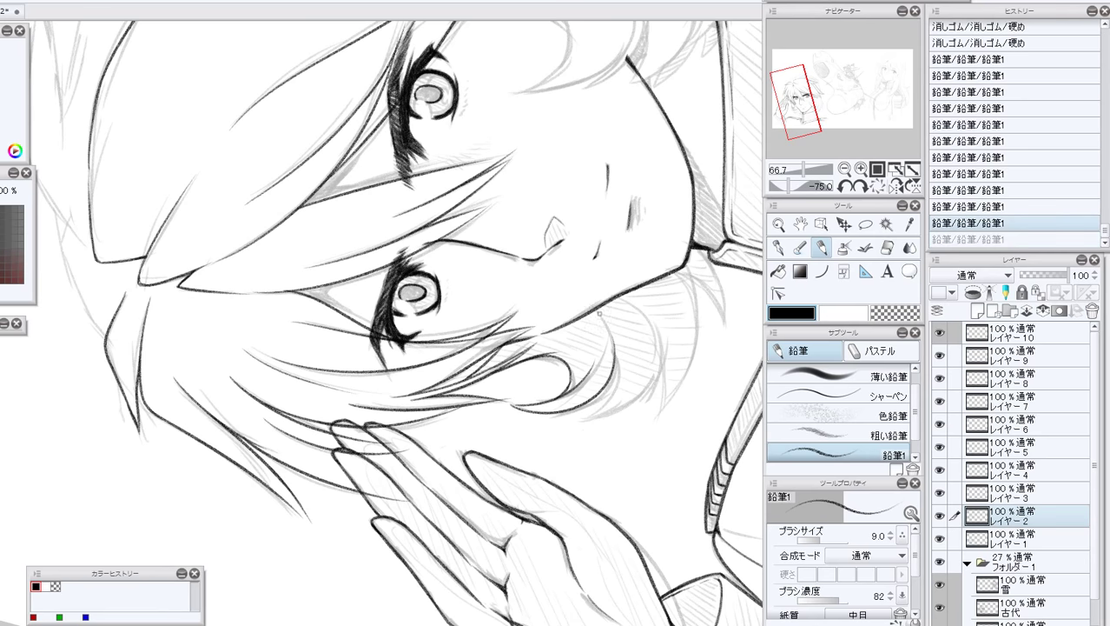
left_click_drag(600, 313, 583, 405)
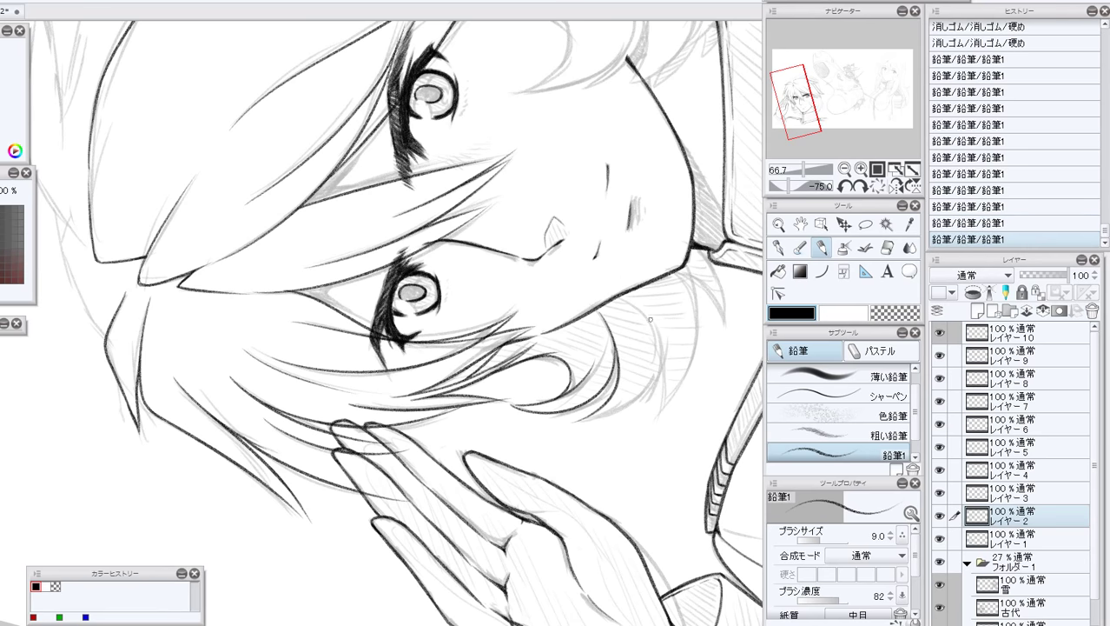
mouse_move(622, 297)
left_mouse_down()
mouse_move(660, 367)
mouse_move(587, 380)
left_mouse_up()
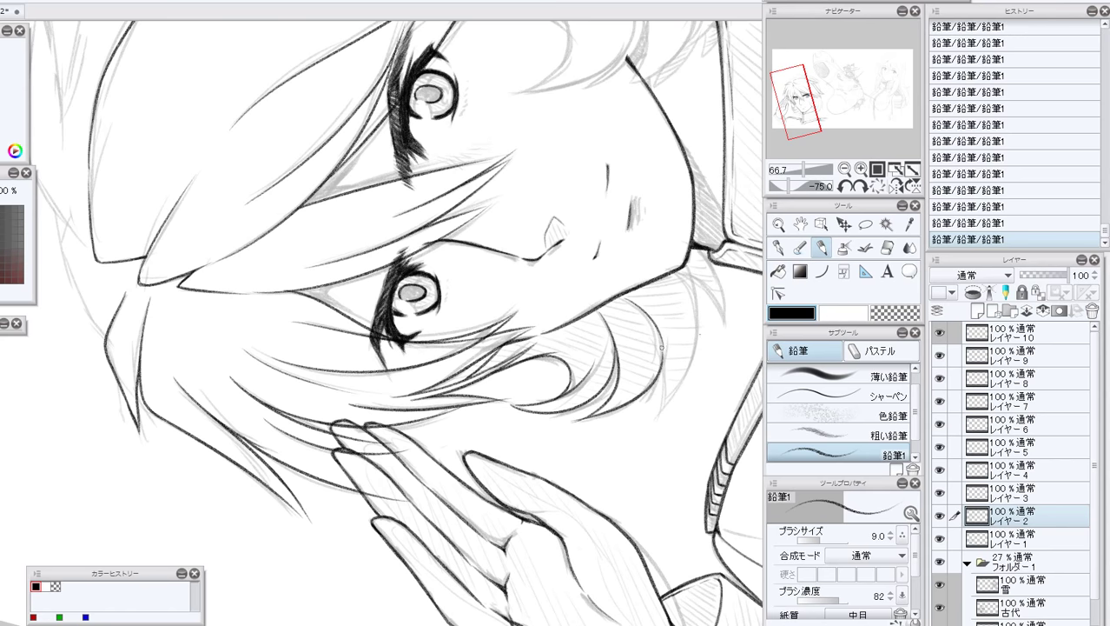
key("ctrl+z")
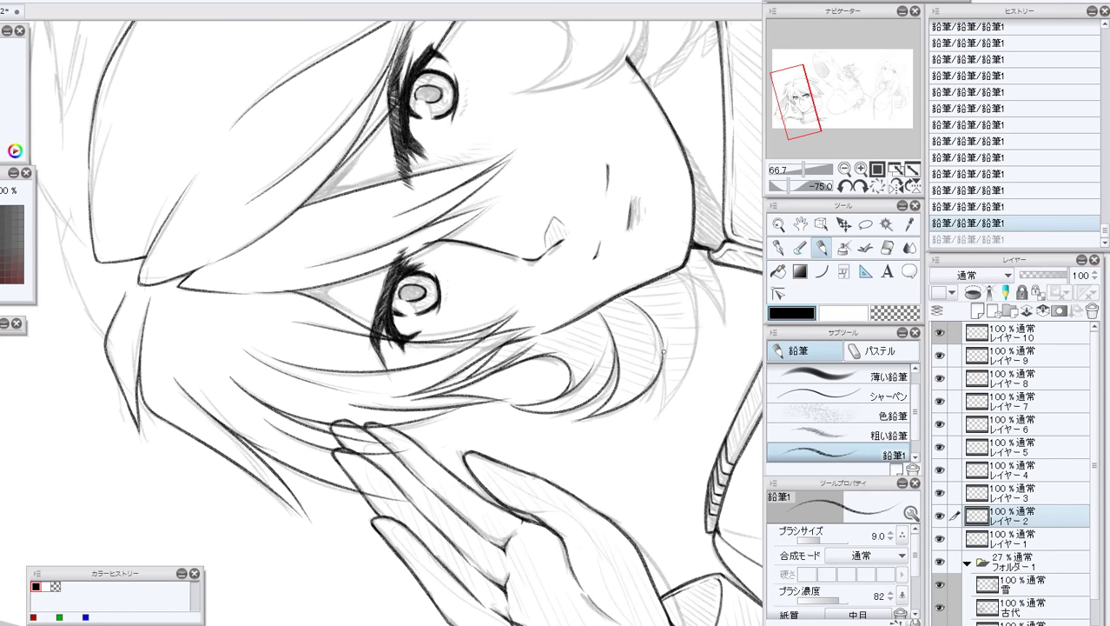
left_click_drag(663, 352, 658, 398)
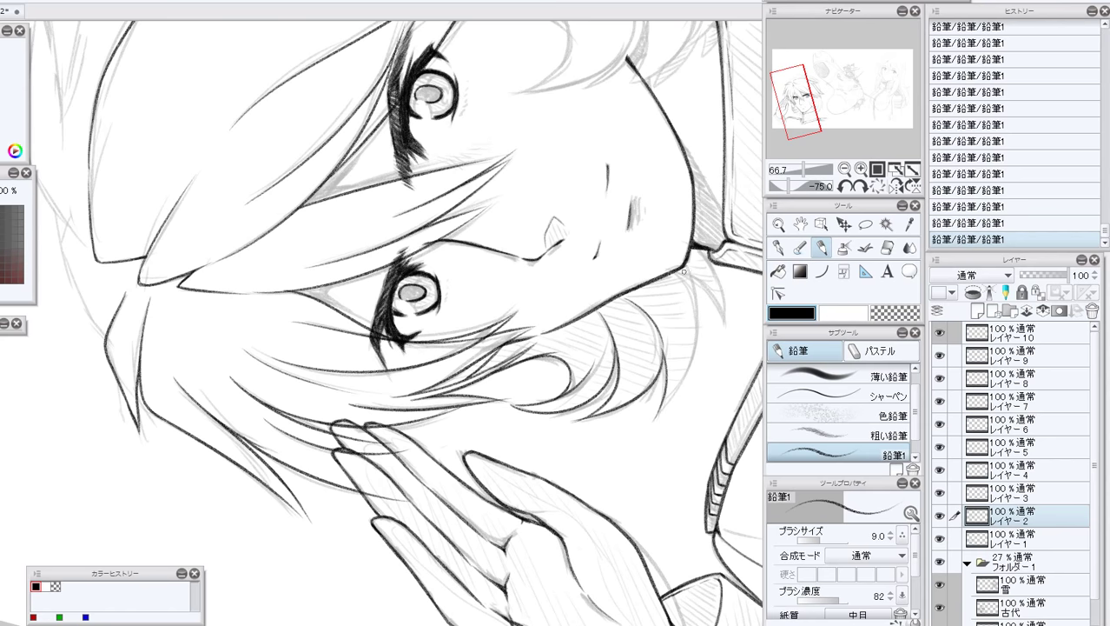
Ink the outermost back-hair curve from the jaw corner and the small pointed strand beside the collar.
left_click_drag(688, 267, 653, 426)
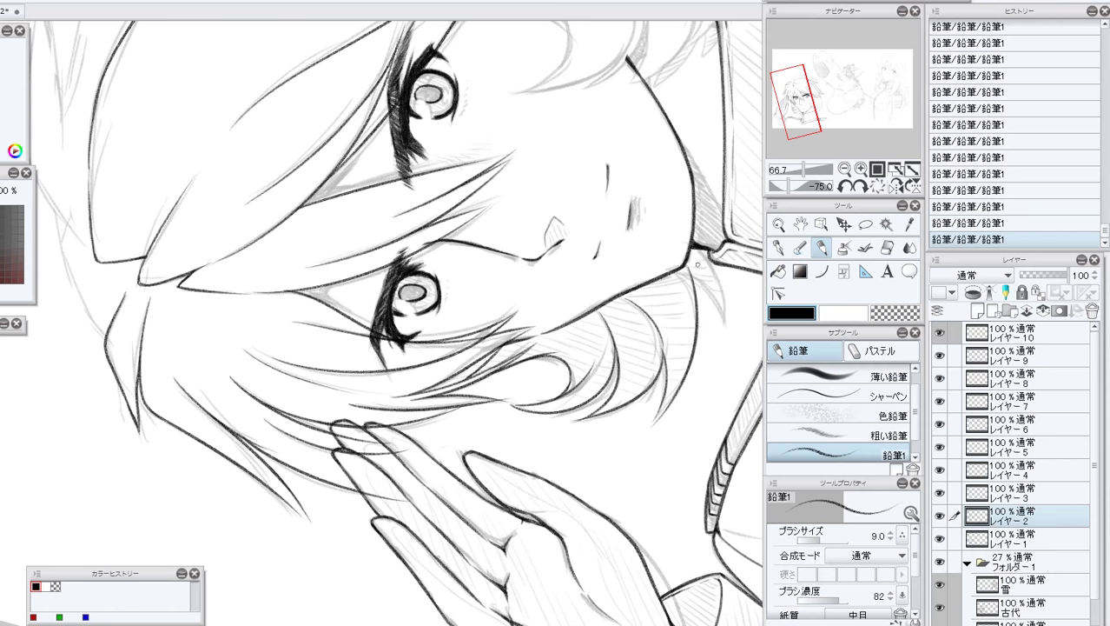
left_click_drag(691, 274, 709, 307)
left_click_drag(703, 248, 707, 320)
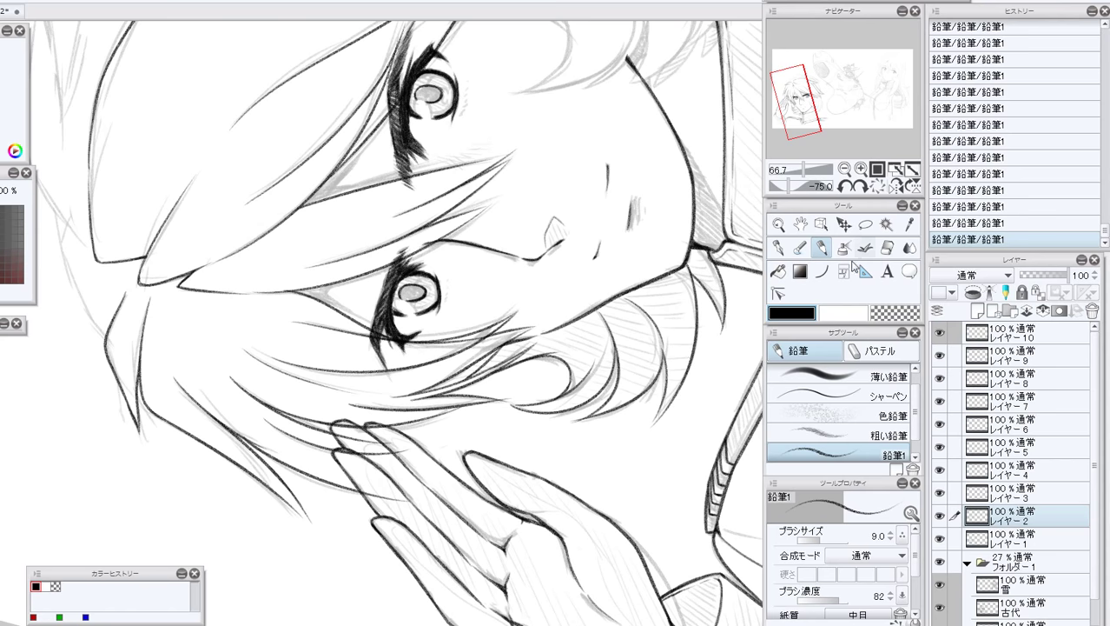
Clean up the line joint on the outer curled lock with the hard eraser at size 25 and return to the pencil.
key("e")
mouse_move(658, 346)
left_mouse_down()
mouse_move(645, 372)
mouse_move(660, 341)
mouse_move(668, 357)
mouse_move(660, 349)
left_mouse_up()
left_click(964, 223)
key("ctrl+z")
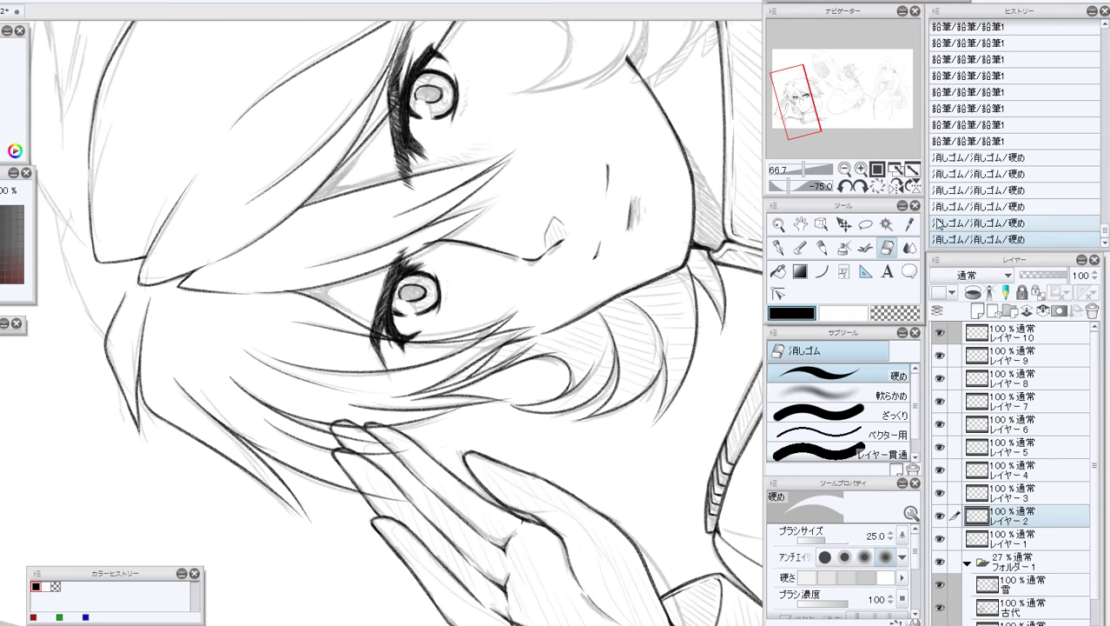
key("ctrl+z")
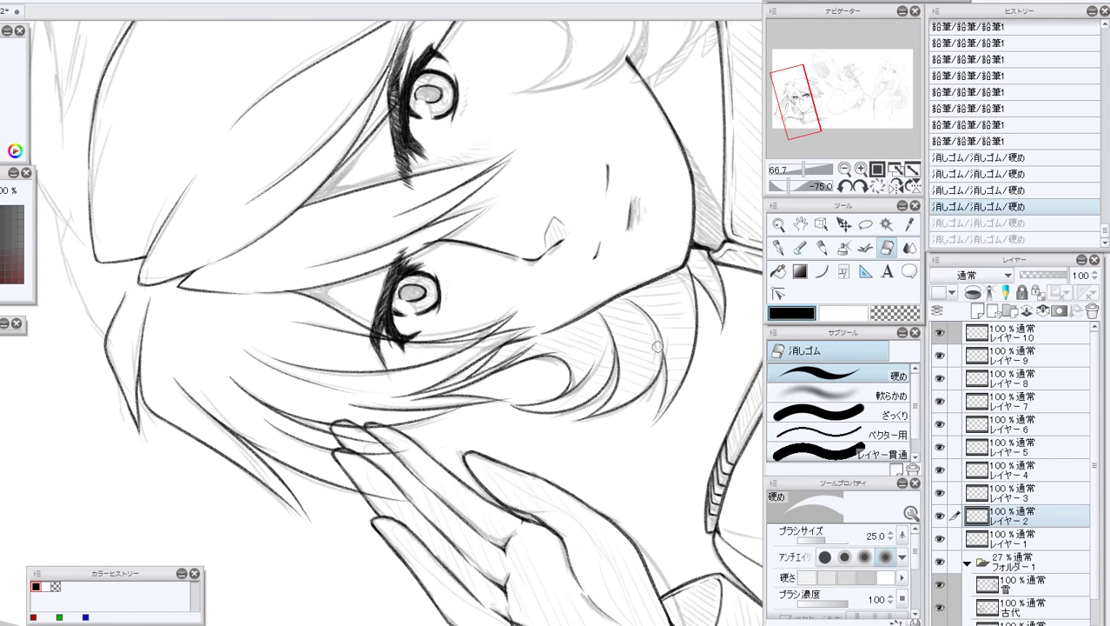
left_click_drag(659, 352, 655, 344)
left_click(825, 249)
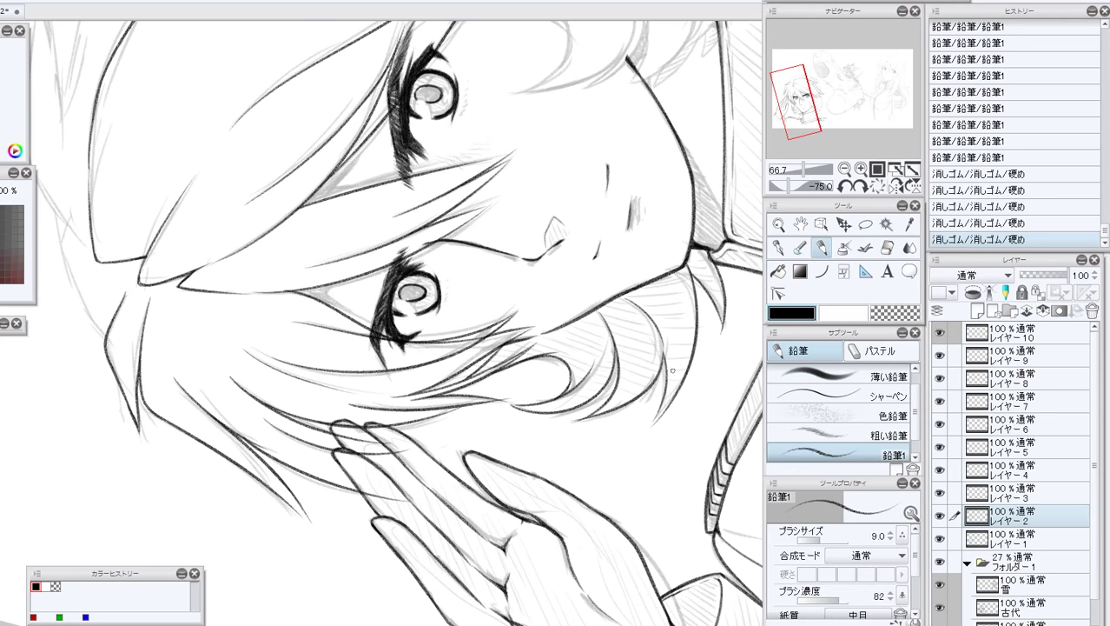
Trim the tips of the curled back-hair locks near the hand with the hard eraser at size 25 and return to the pencil.
key("e")
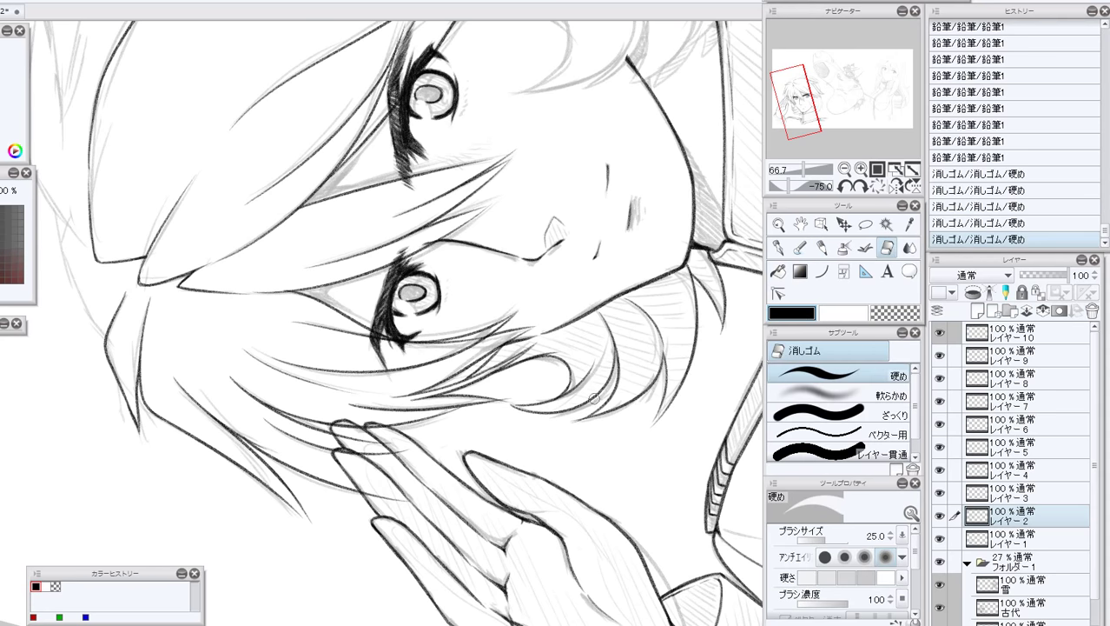
mouse_move(572, 420)
left_mouse_down()
mouse_move(587, 402)
mouse_move(559, 427)
mouse_move(591, 425)
left_mouse_up()
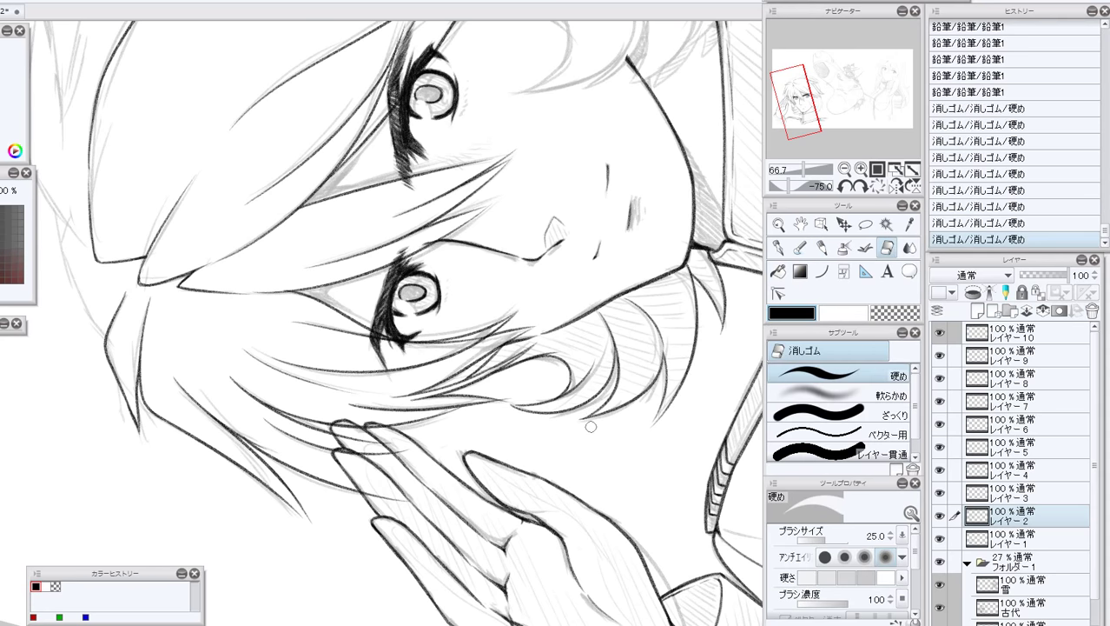
left_click(821, 247)
Reset the canvas rotation and ink the outer edge of the hair curl descending from the bangs beside the far eye.
left_click(878, 186)
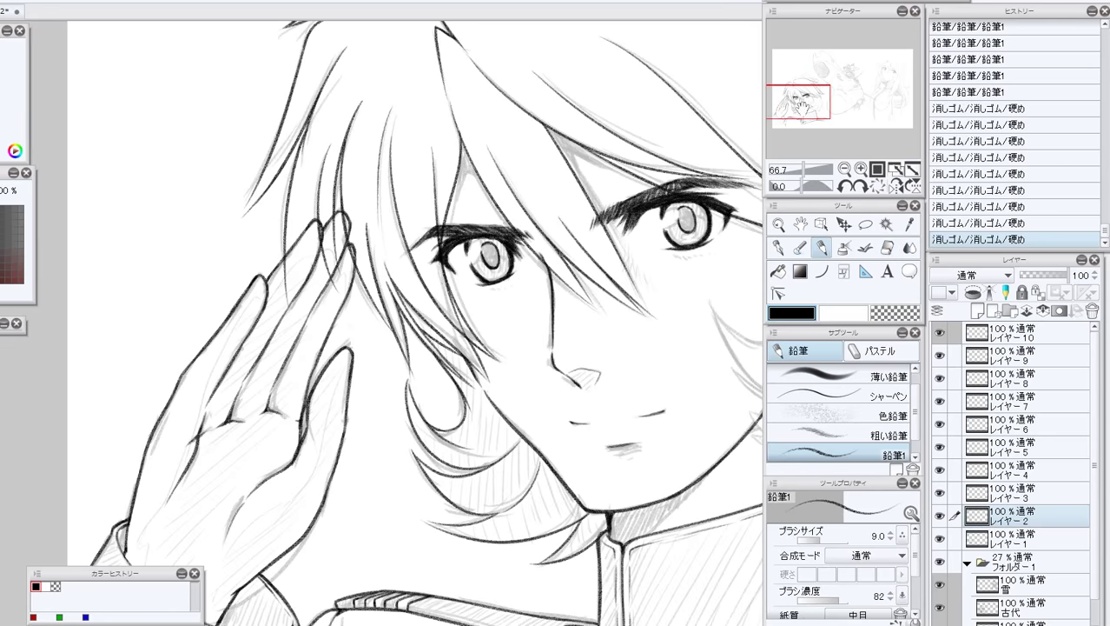
left_click_drag(802, 109, 819, 104)
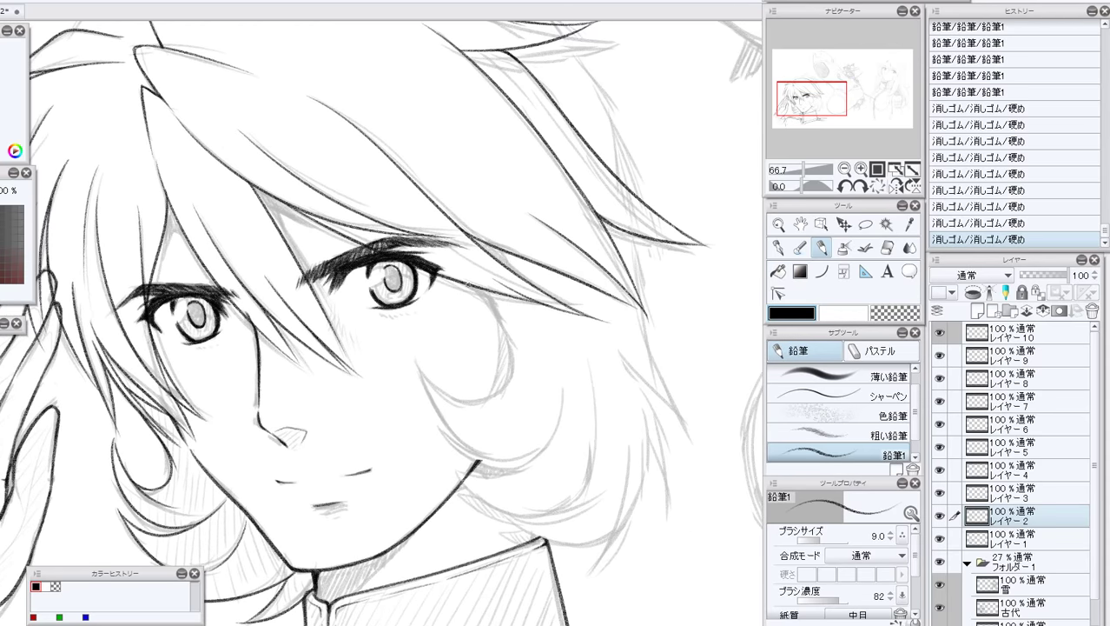
left_click_drag(474, 286, 513, 343)
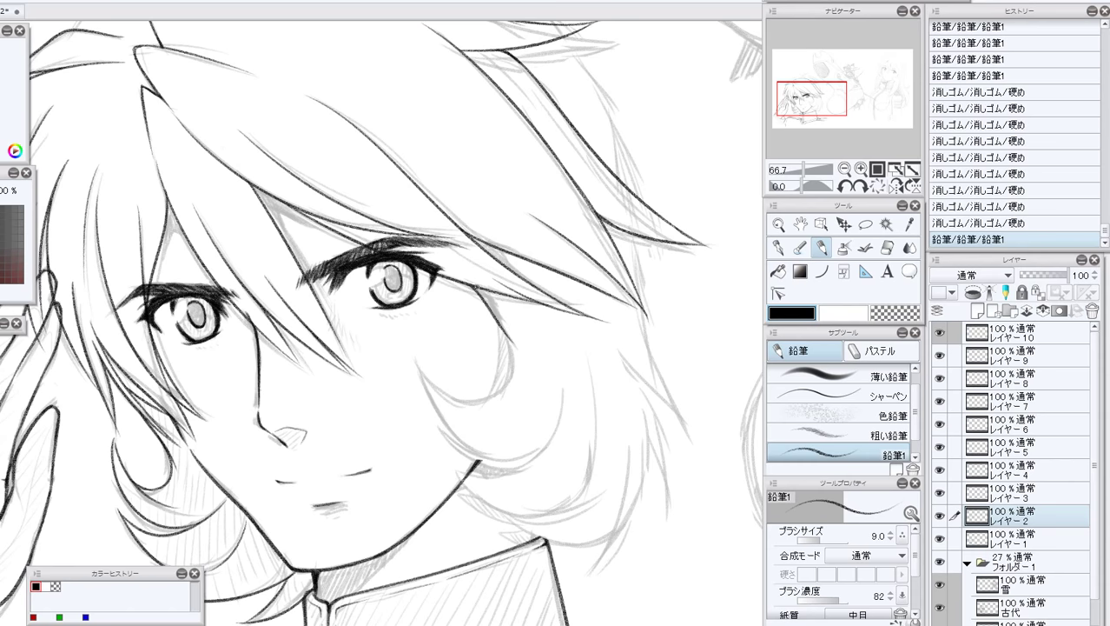
left_click_drag(477, 287, 490, 308)
left_click_drag(481, 295, 494, 319)
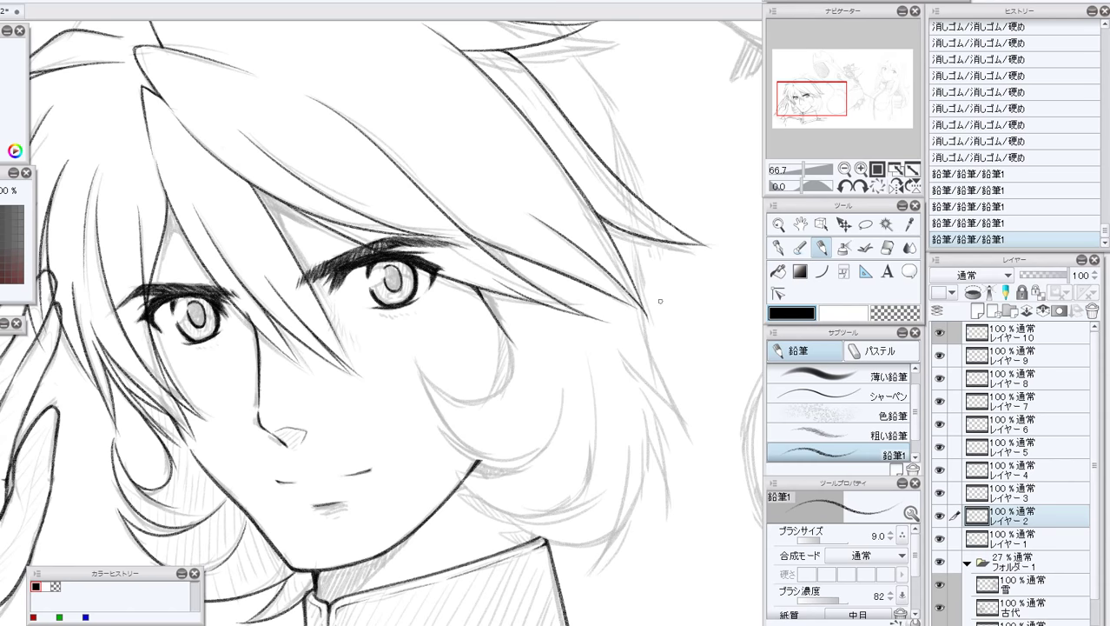
left_click_drag(502, 329, 508, 391)
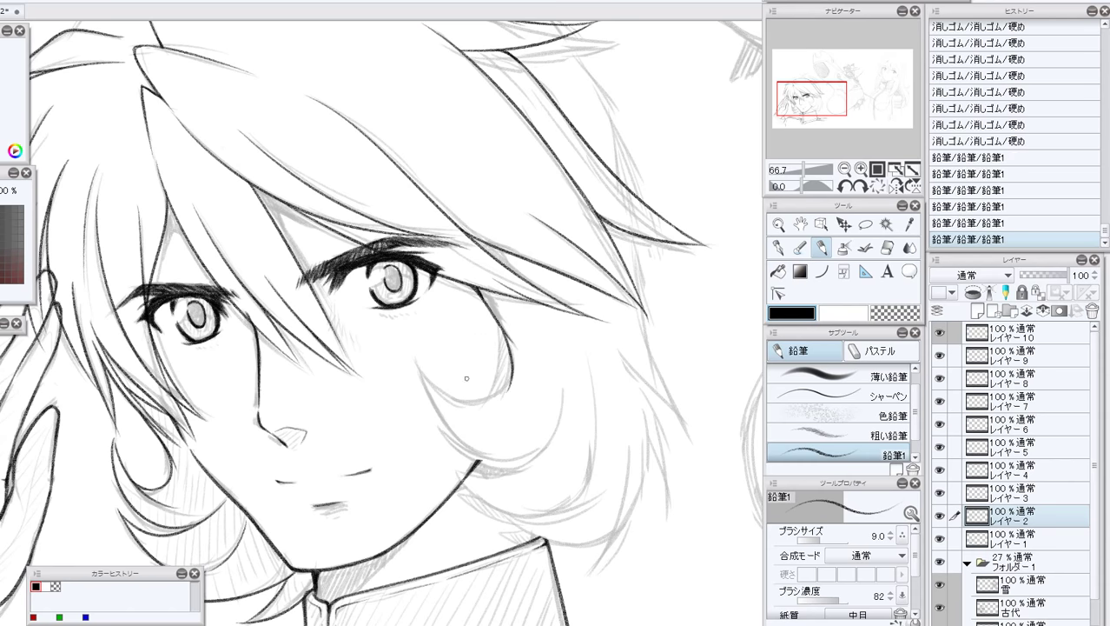
Rotate the canvas to 75° and ink the inner curve of the far-side cheek curl up to its pointed tip.
left_click(860, 186)
left_click(860, 188)
left_click(859, 188)
left_click(859, 188)
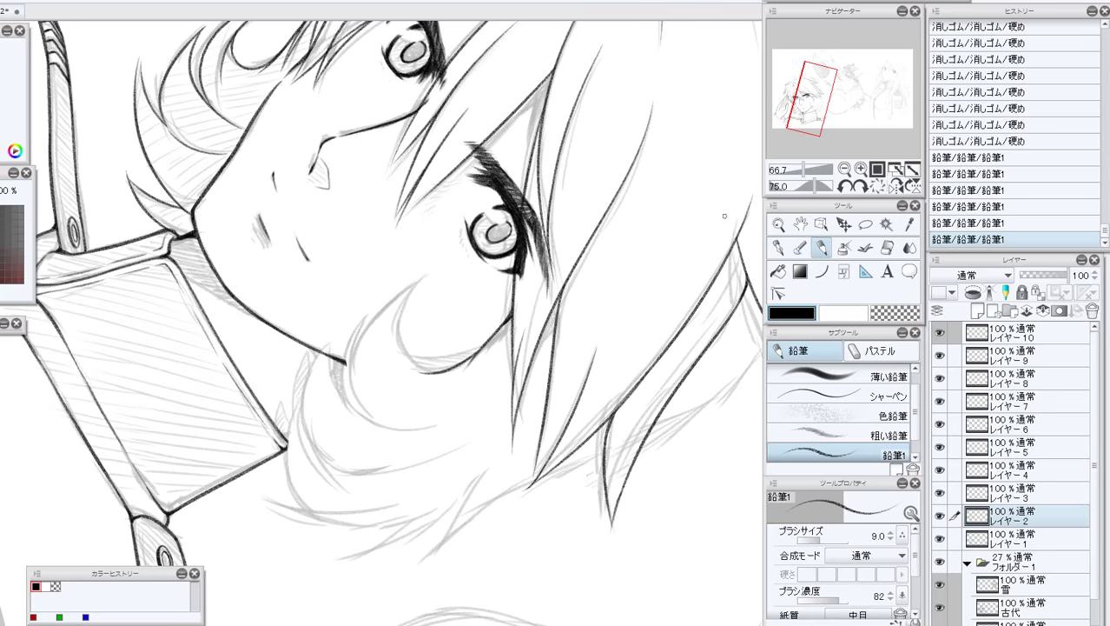
mouse_move(422, 278)
left_mouse_down()
mouse_move(417, 369)
mouse_move(474, 356)
left_mouse_up()
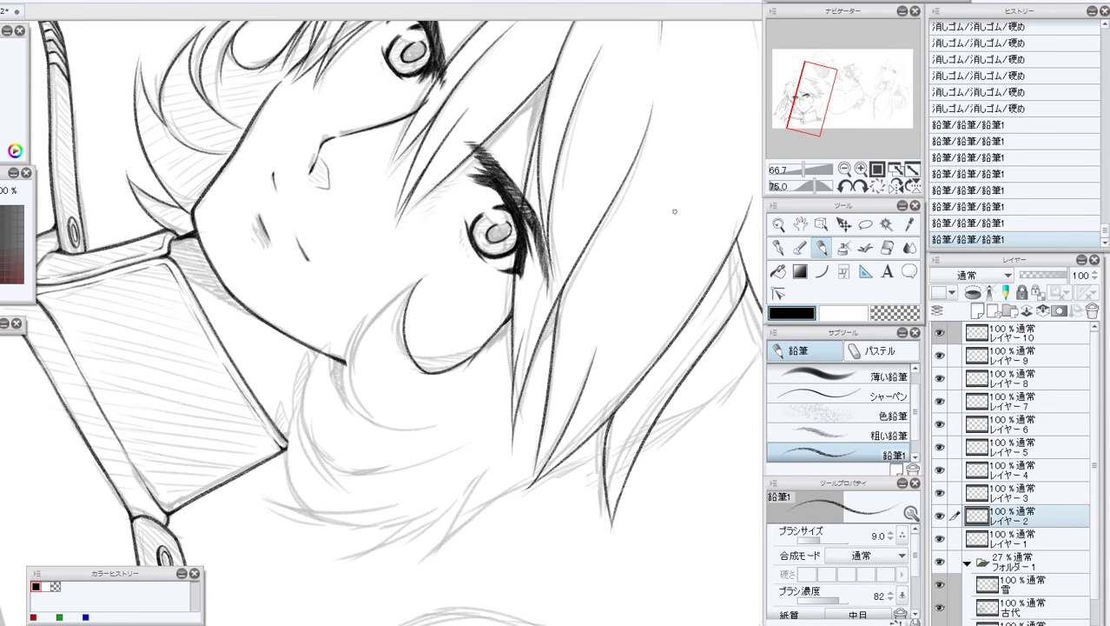
Rotate the canvas to 15° and ink the curl's lower edge from its tip down past the jaw into the second lock.
left_click(846, 186)
left_click(845, 186)
left_click(846, 186)
left_click(845, 186)
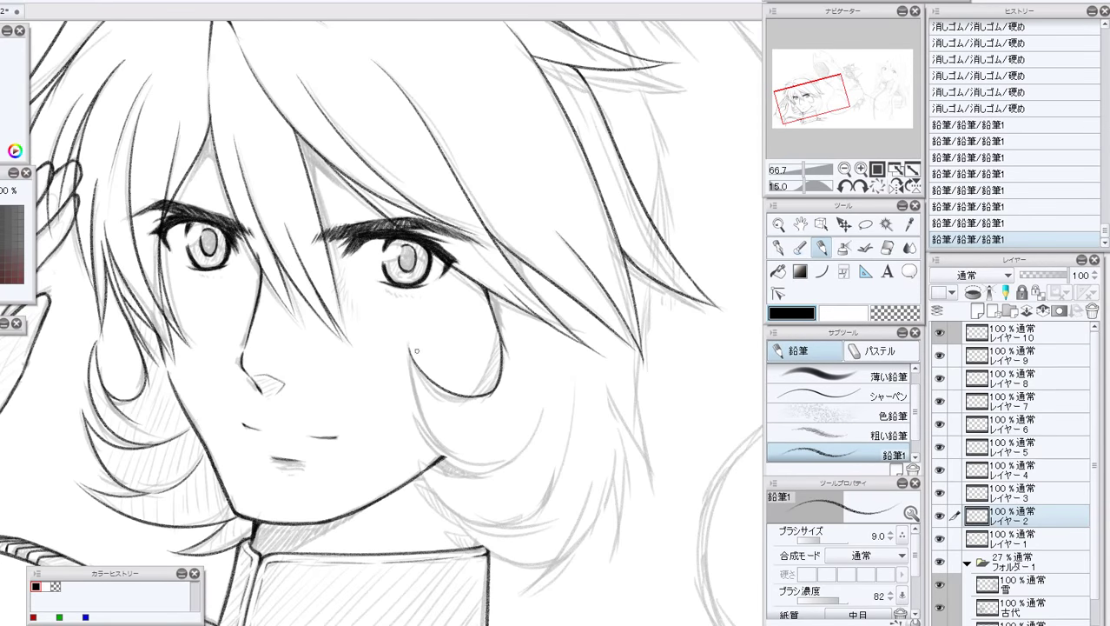
left_click_drag(408, 340, 418, 416)
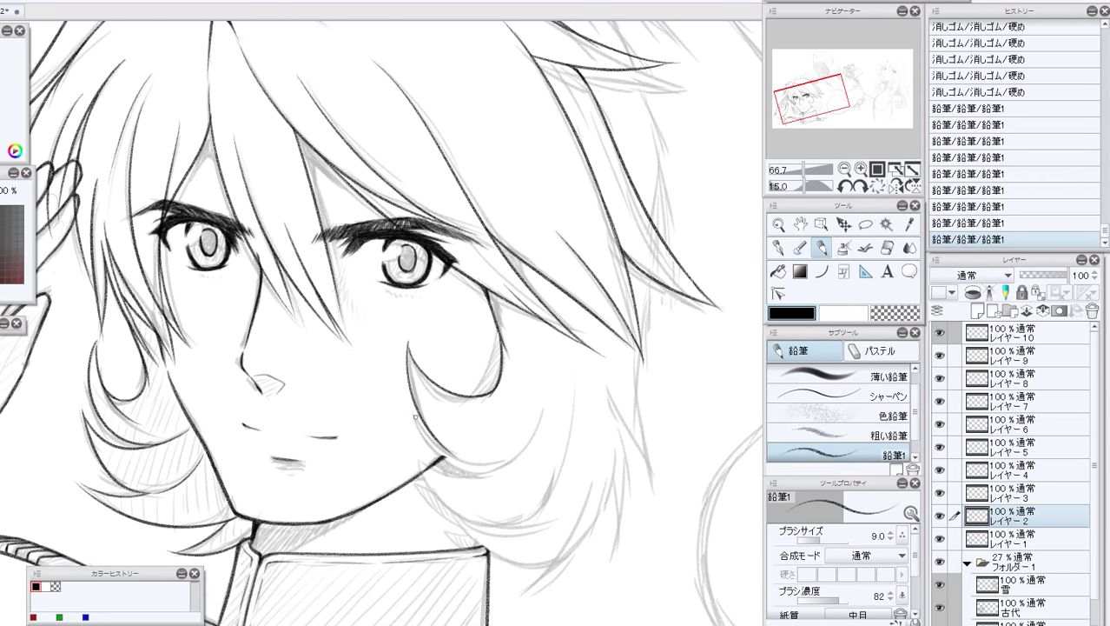
mouse_move(416, 418)
left_mouse_down()
mouse_move(424, 433)
mouse_move(518, 459)
left_mouse_up()
left_click_drag(442, 444, 487, 458)
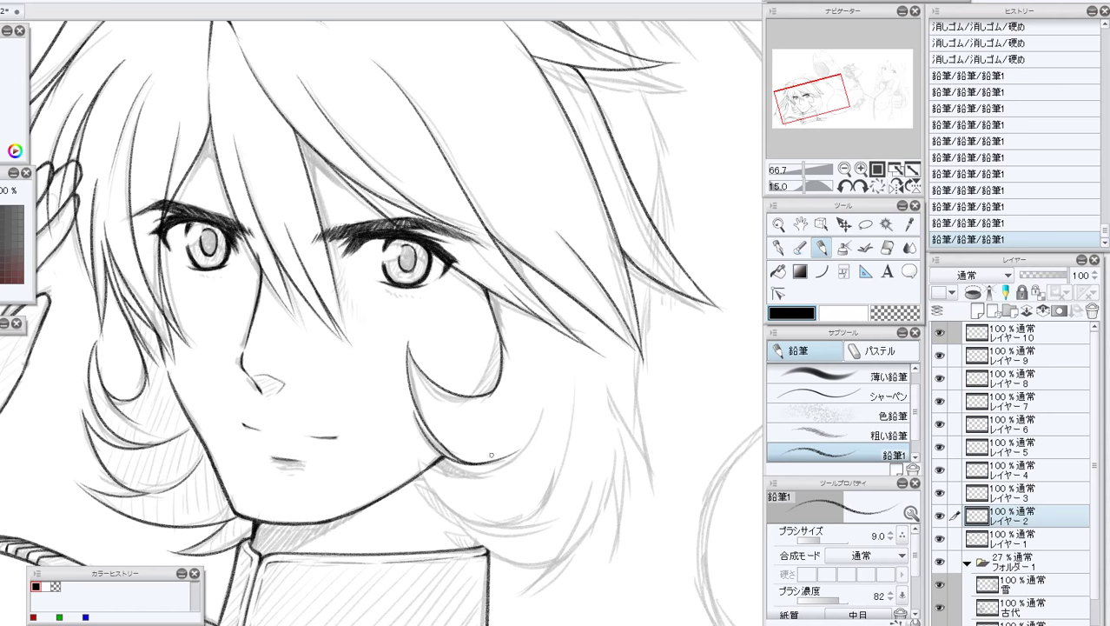
Ink a thin parallel strand along the start of the second lock at the jaw, undoing and redrawing it.
left_click_drag(411, 409, 530, 476)
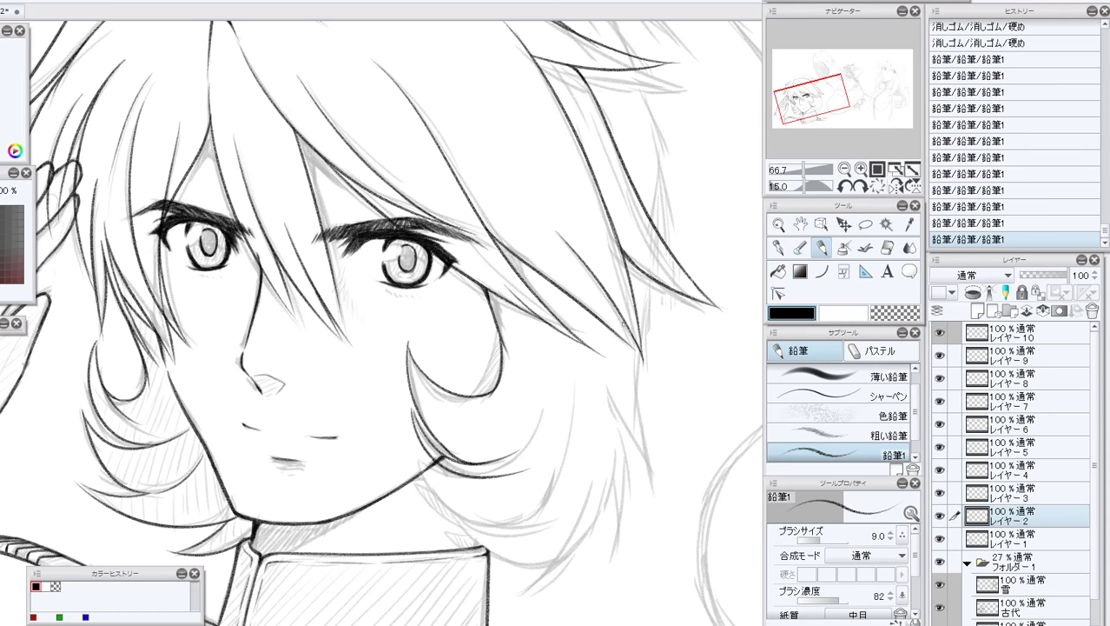
left_click(956, 224)
left_click_drag(410, 407, 416, 429)
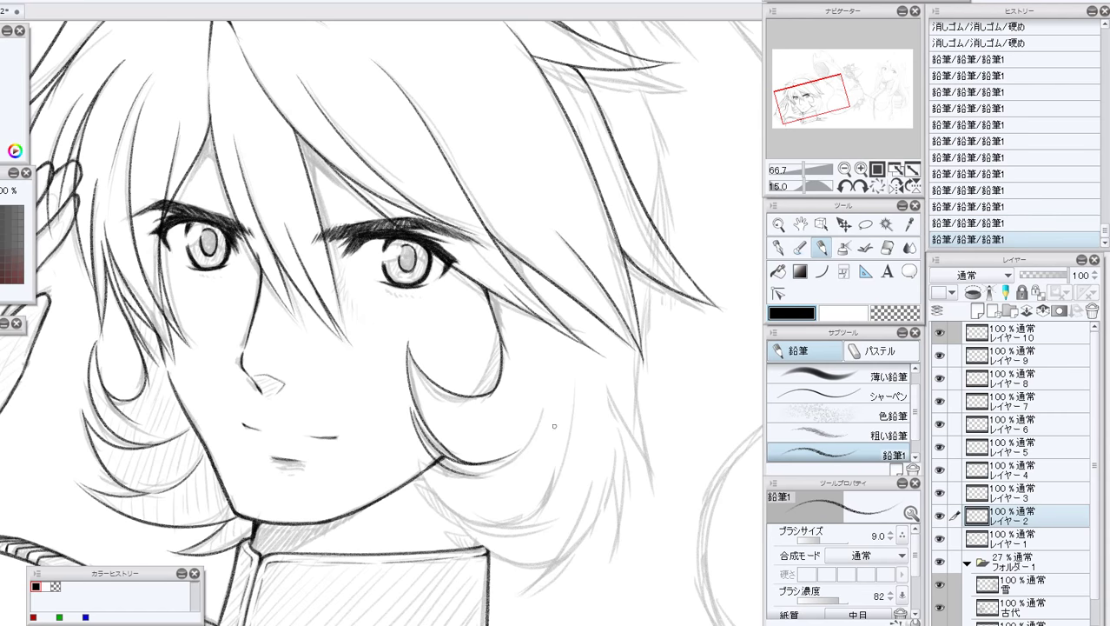
key("ctrl+z")
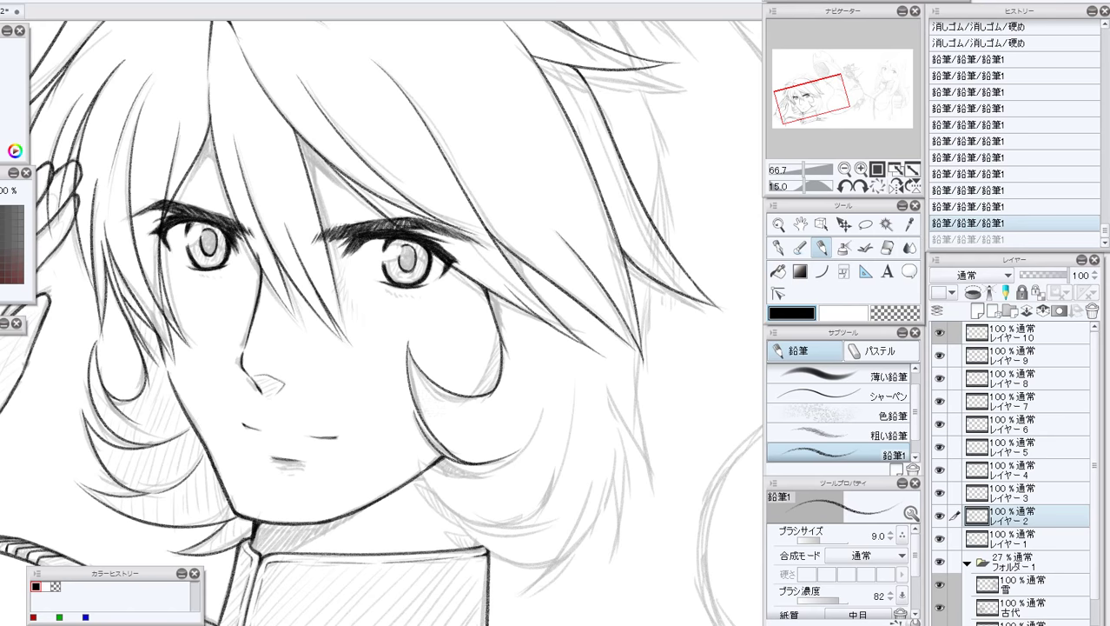
left_click_drag(412, 407, 425, 442)
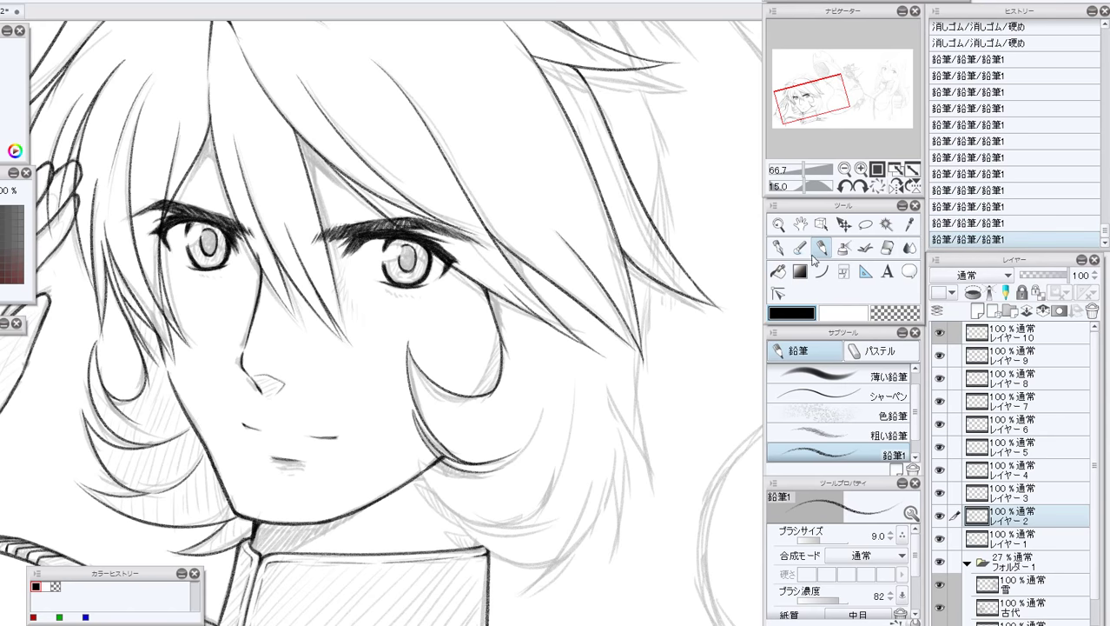
Set the pencil size to 10, rotate the canvas to 75° and extend the second lock's lower curve outward from the jaw.
left_click(860, 186)
left_click(860, 187)
left_click(891, 532)
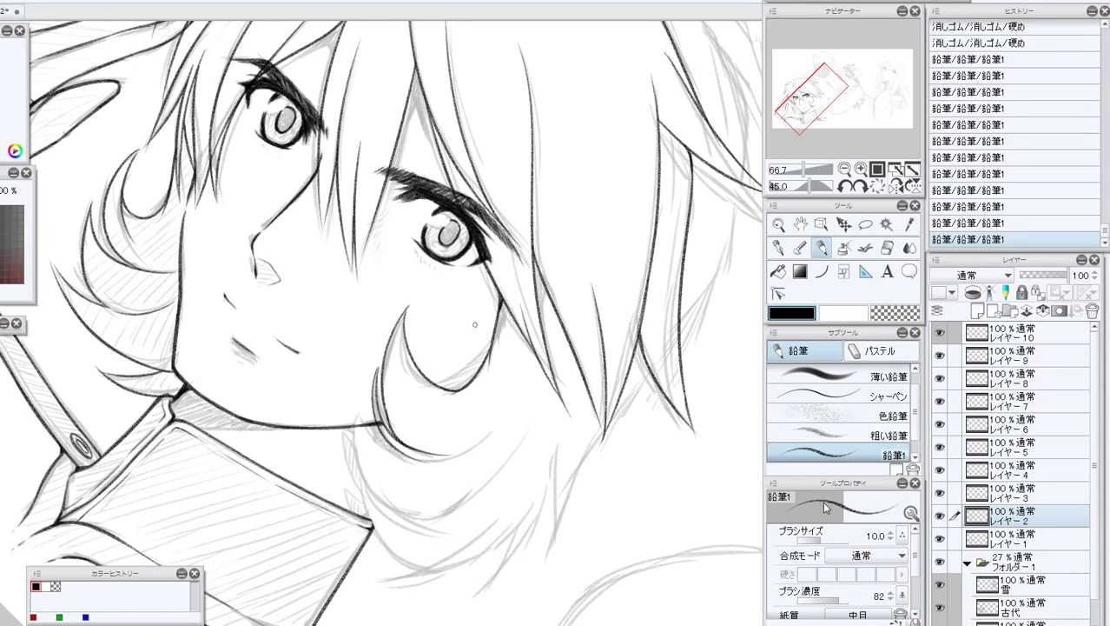
left_click(860, 186)
left_click(860, 186)
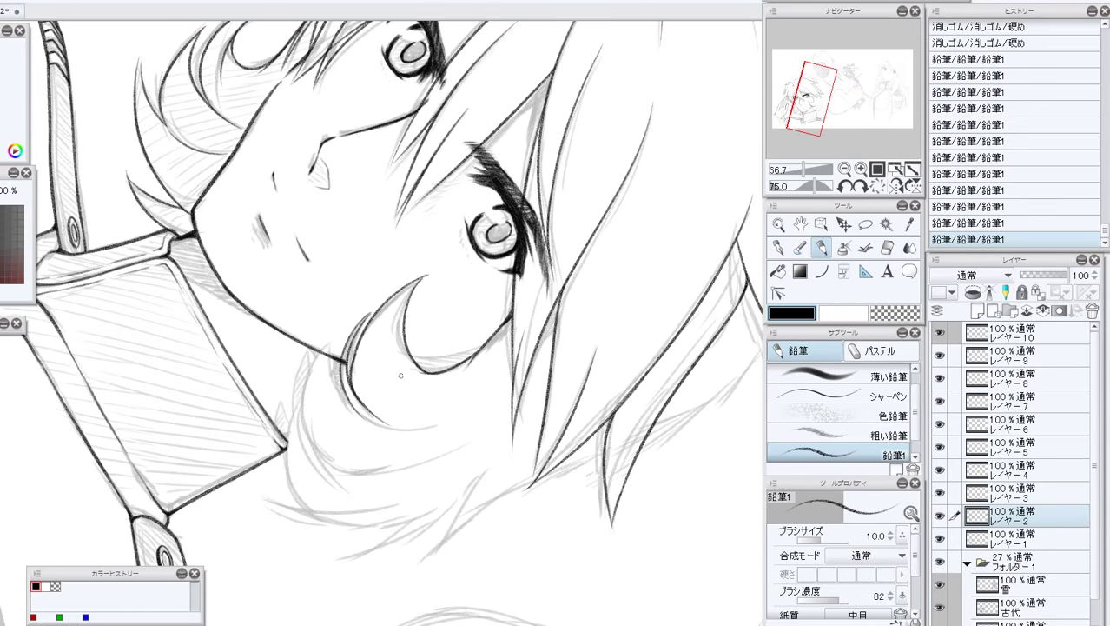
left_click_drag(340, 383, 375, 422)
key("ctrl+z")
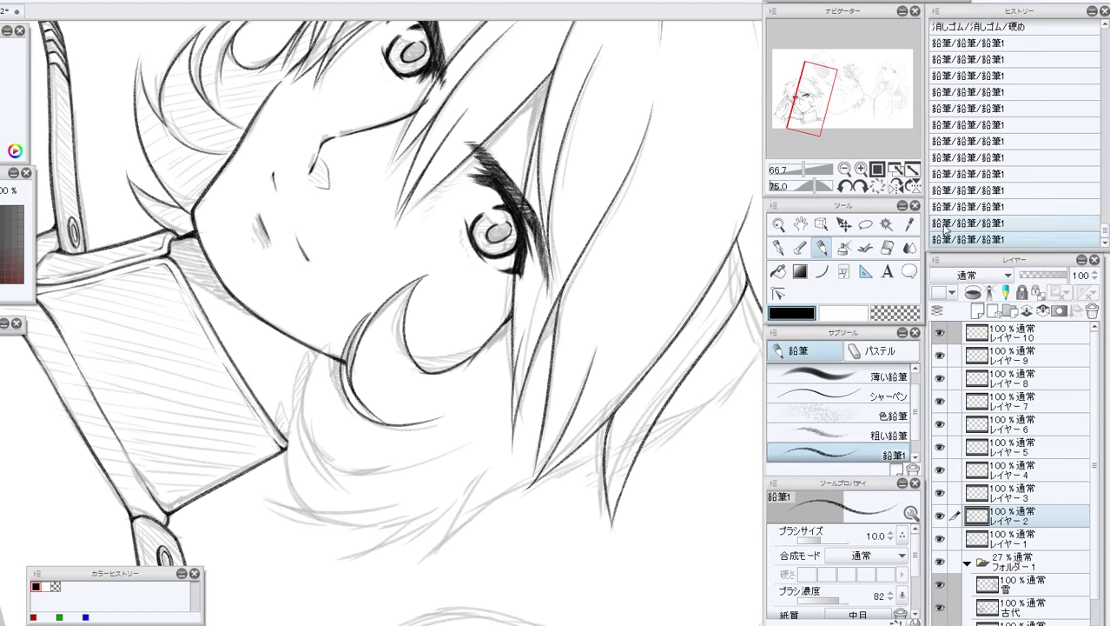
key("ctrl+y")
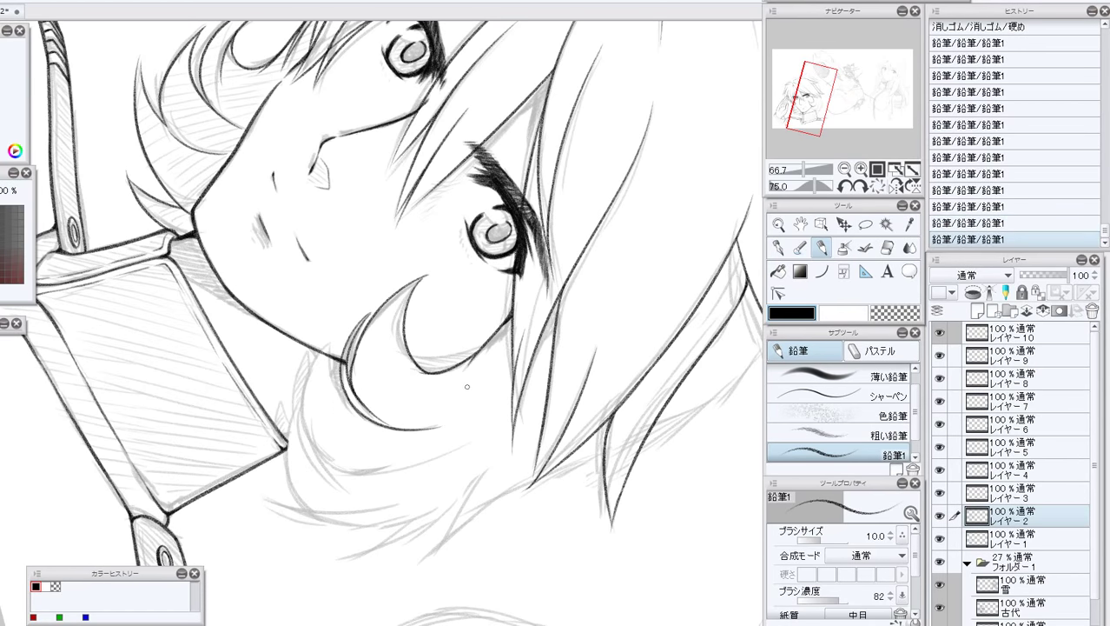
Rotate the canvas to -75° and ink the underside line of the second lock where it meets the jaw.
left_click(876, 186)
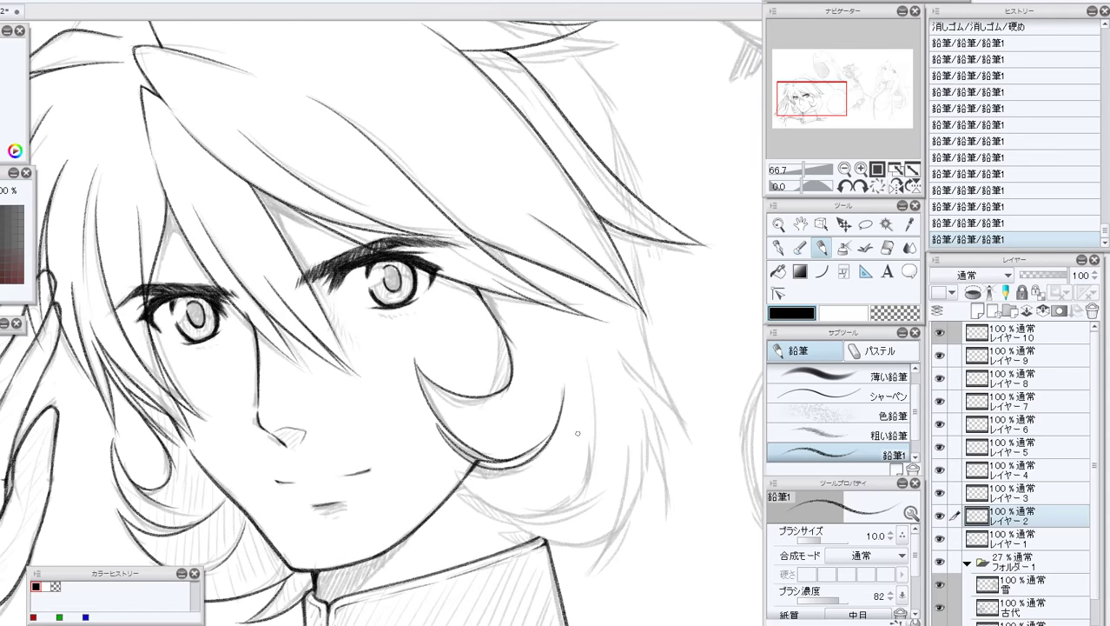
left_click(845, 186)
left_click(844, 186)
left_click(844, 186)
left_click(845, 186)
left_click(844, 186)
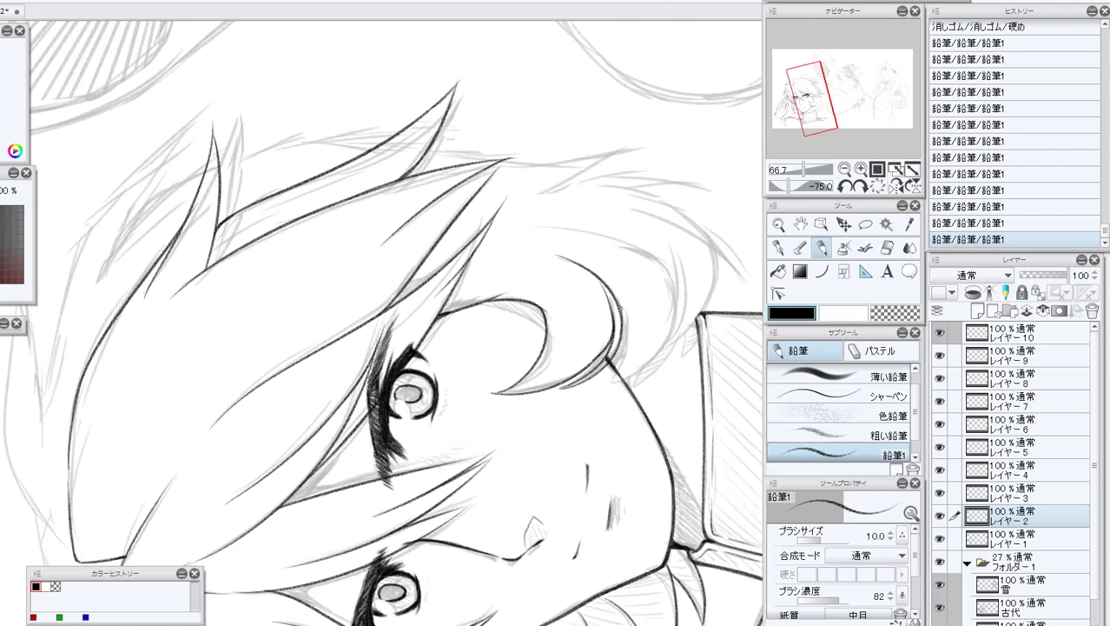
left_click_drag(621, 311, 608, 359)
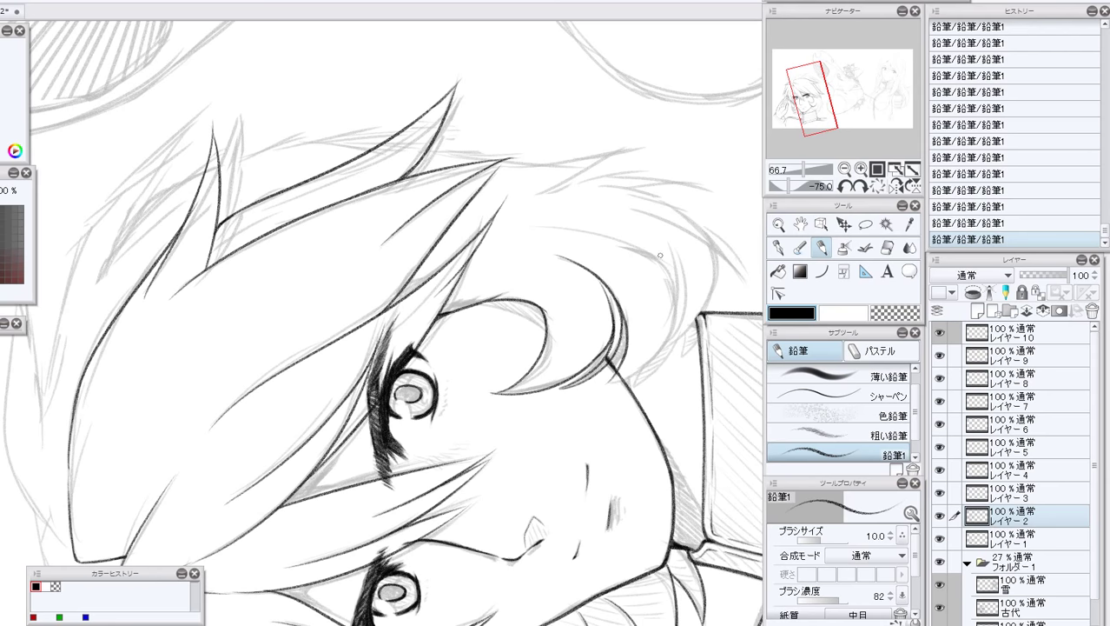
Rotate the canvas to -30° and ink the long back-hair curve outside the second lock, redrawing it until it follows the sketch.
left_click_drag(551, 232, 650, 318)
key("ctrl+z")
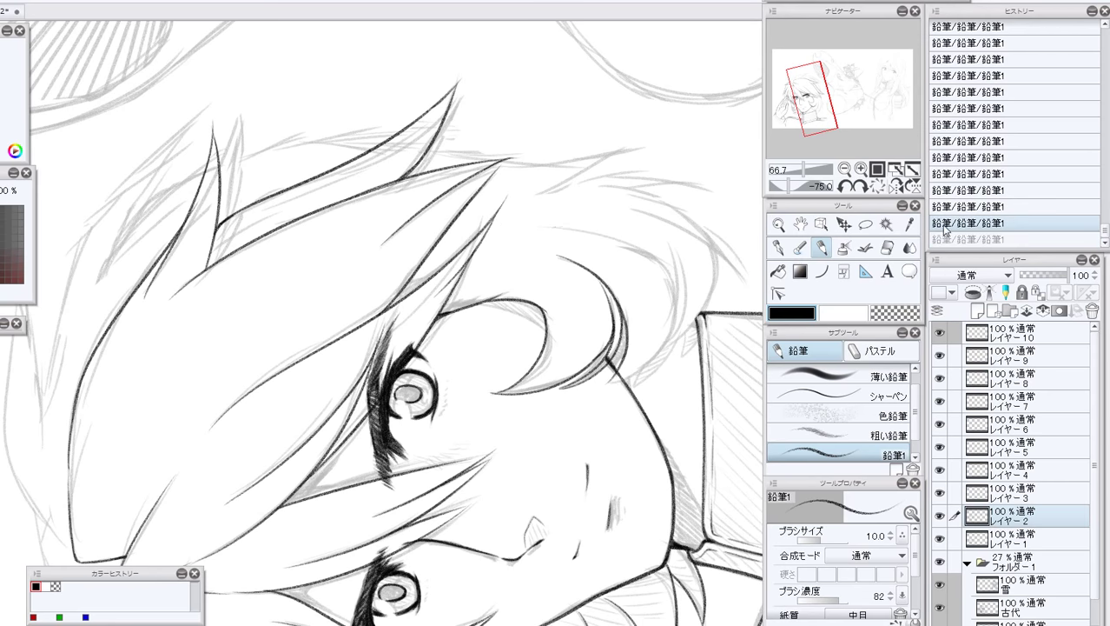
left_click(860, 187)
left_click(860, 186)
left_click_drag(601, 307, 622, 439)
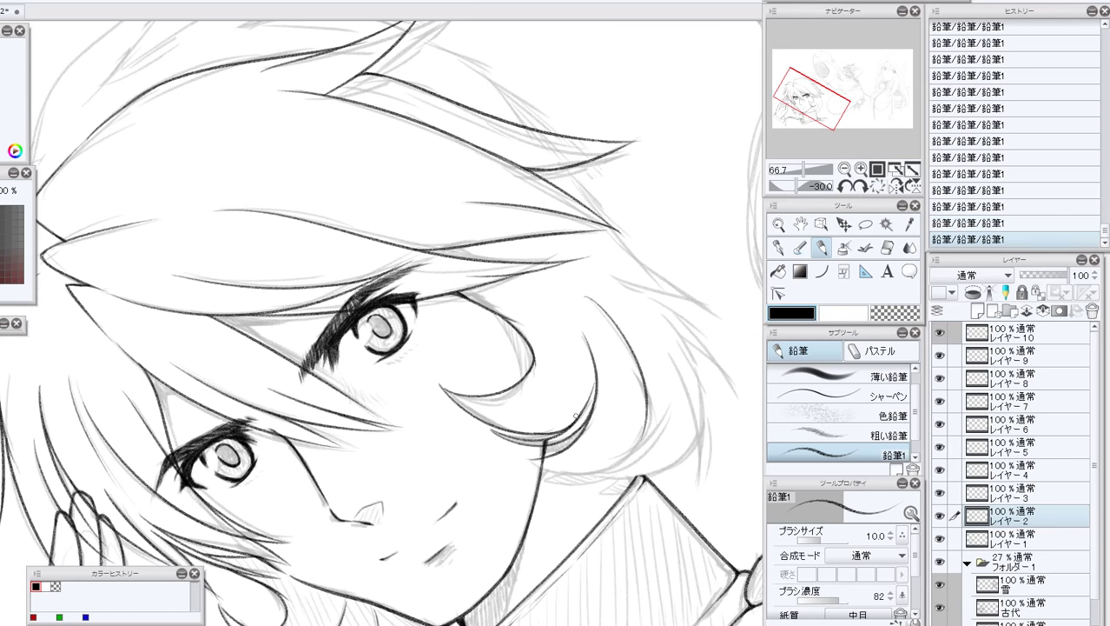
key("ctrl+z")
left_click_drag(593, 299, 648, 401)
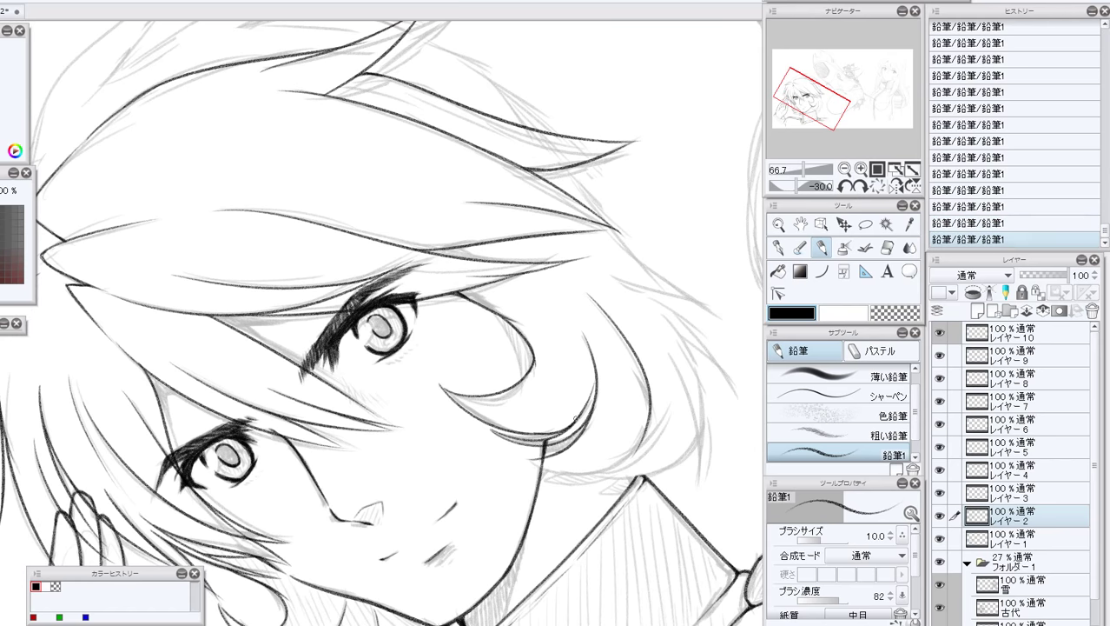
key("ctrl+z")
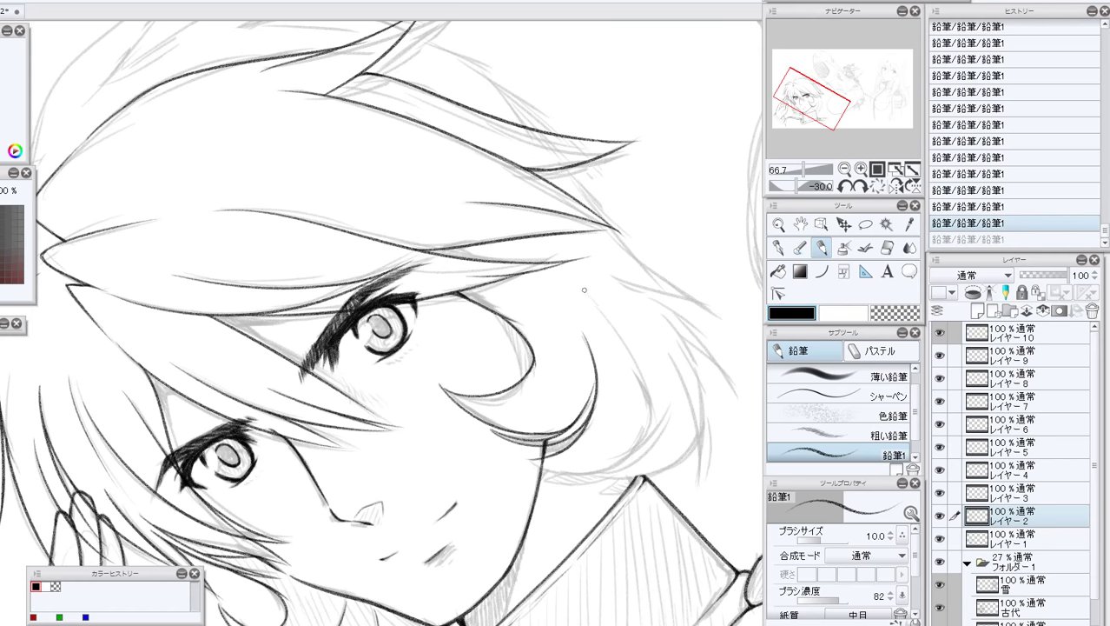
left_click_drag(583, 289, 619, 337)
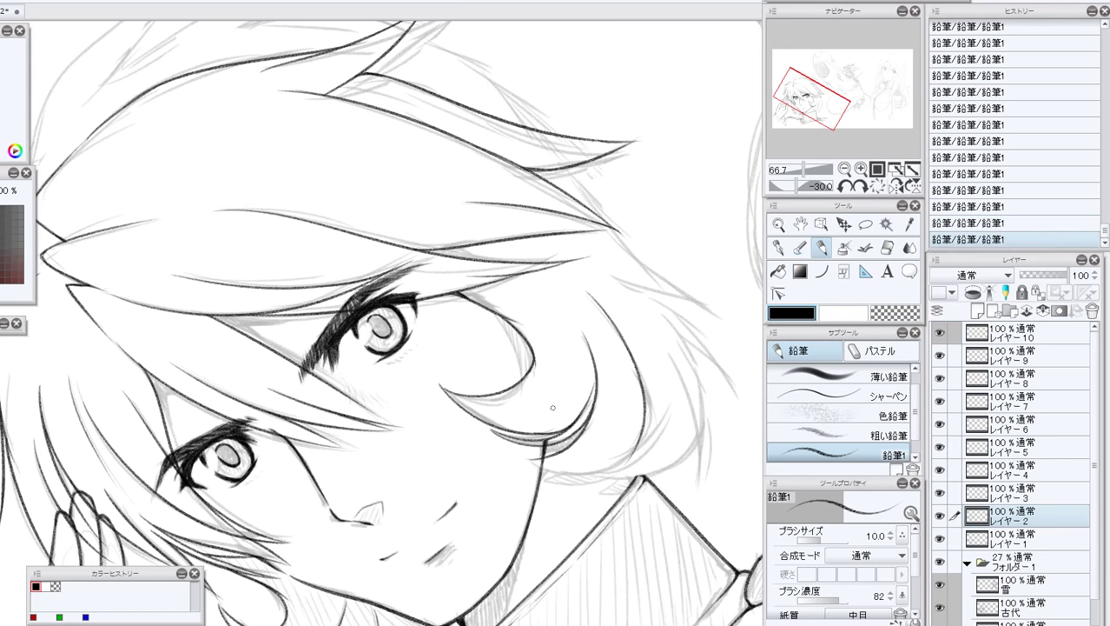
Rotate the canvas to -105° and clean up the end of the long back-hair curve with the hard eraser.
left_click(844, 186)
left_click(843, 186)
left_click(843, 186)
left_click(844, 186)
left_click(843, 186)
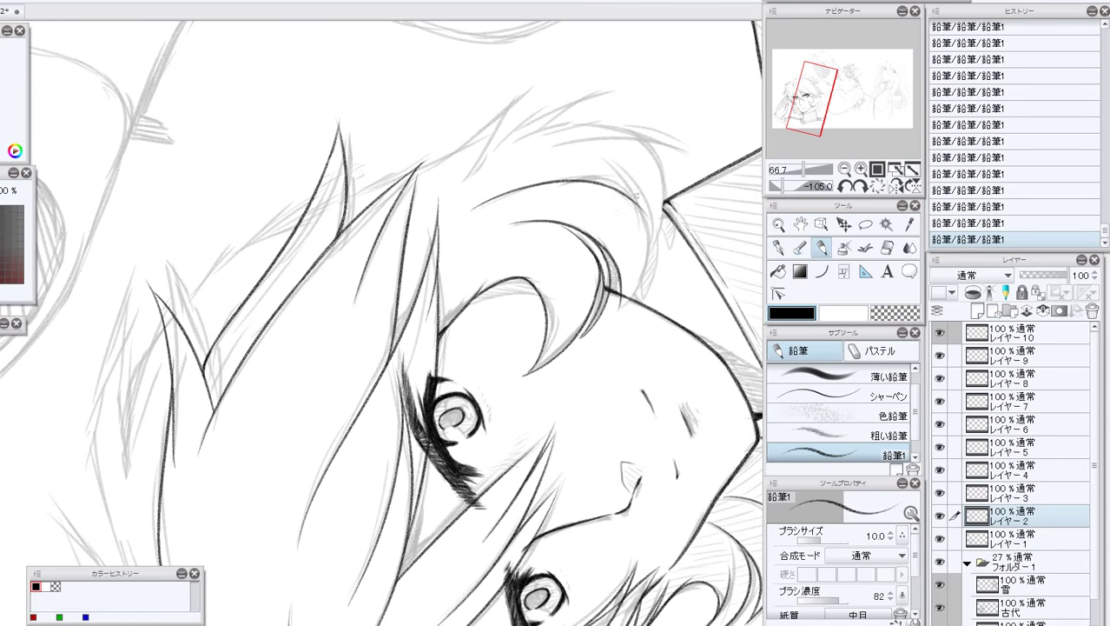
left_click(887, 248)
mouse_move(632, 201)
left_mouse_down()
mouse_move(649, 228)
mouse_move(611, 308)
left_mouse_up()
Ink the short pointed strand crossing the lower end of the long back-hair curve with the pencil.
key("p")
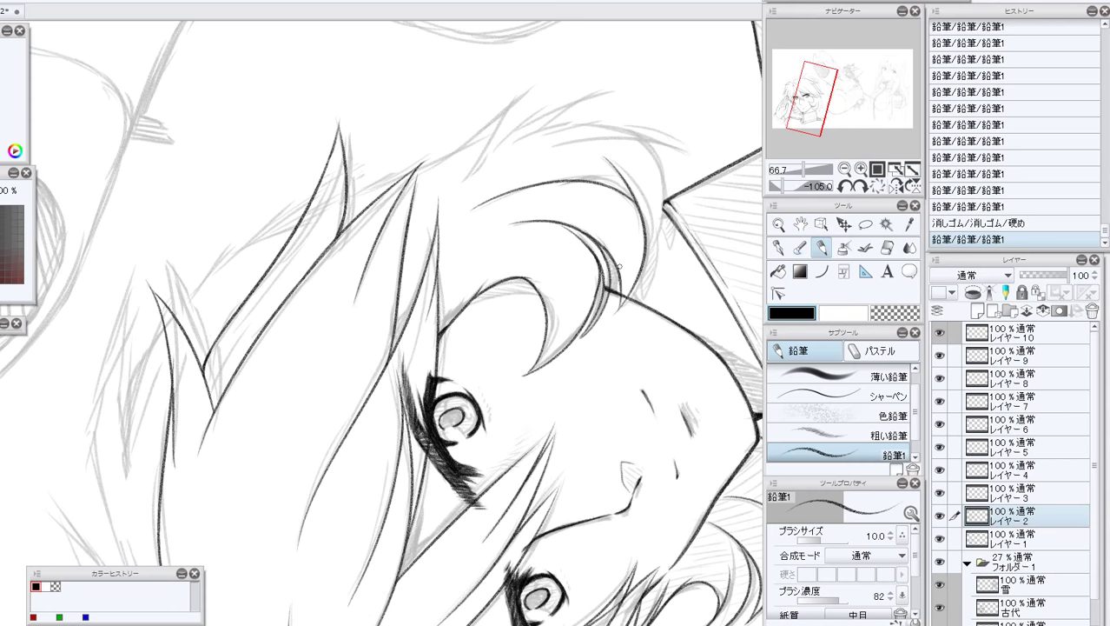
key("ctrl+z")
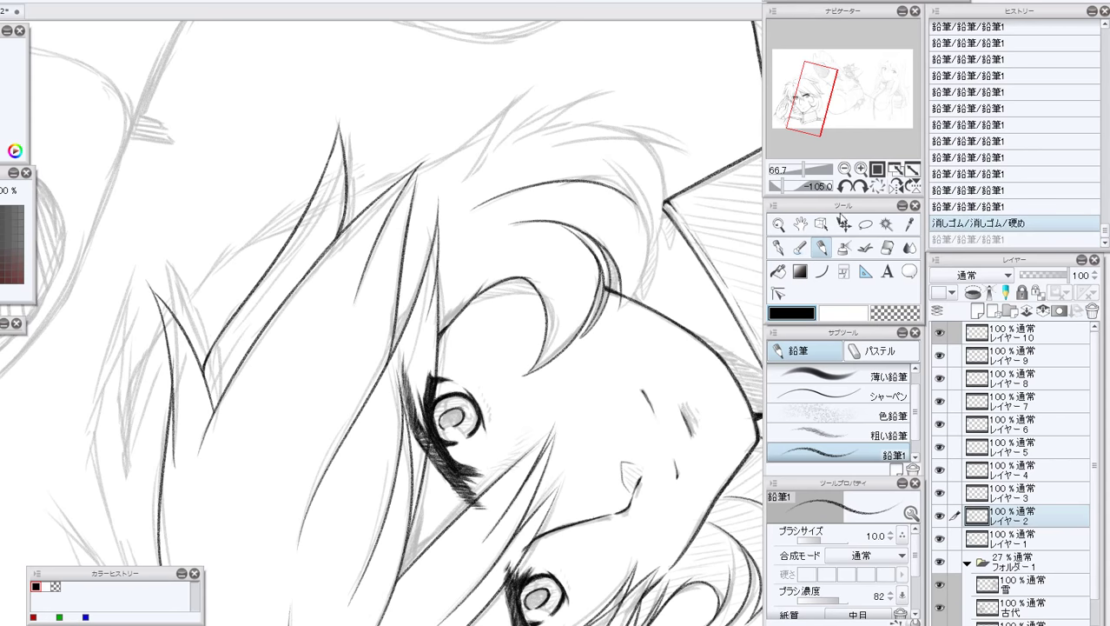
left_click_drag(605, 163, 610, 311)
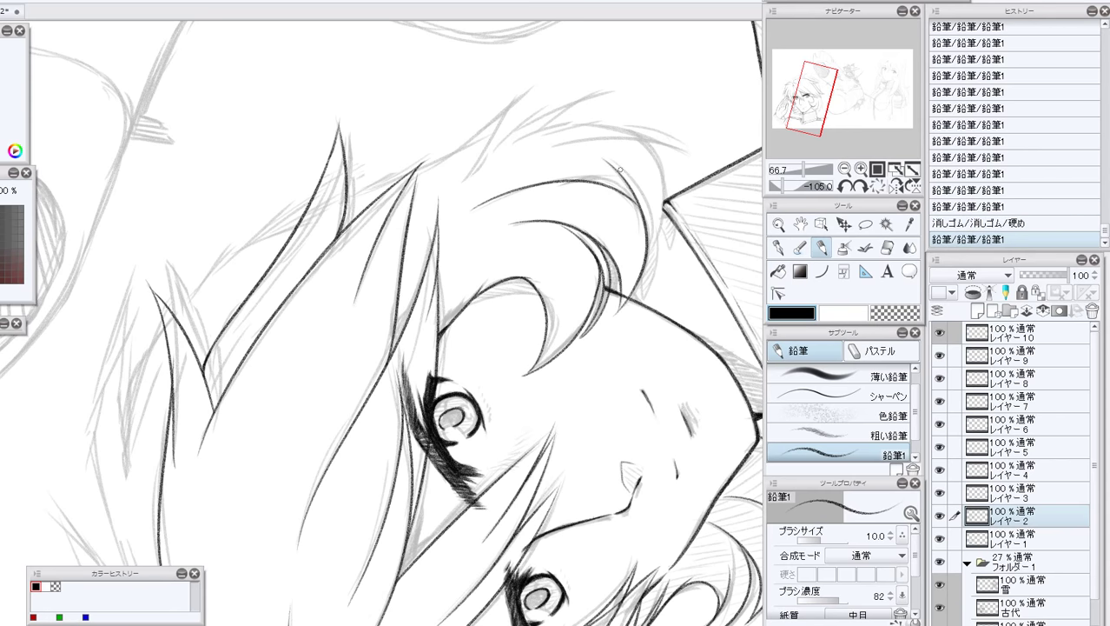
left_click_drag(611, 165, 645, 203)
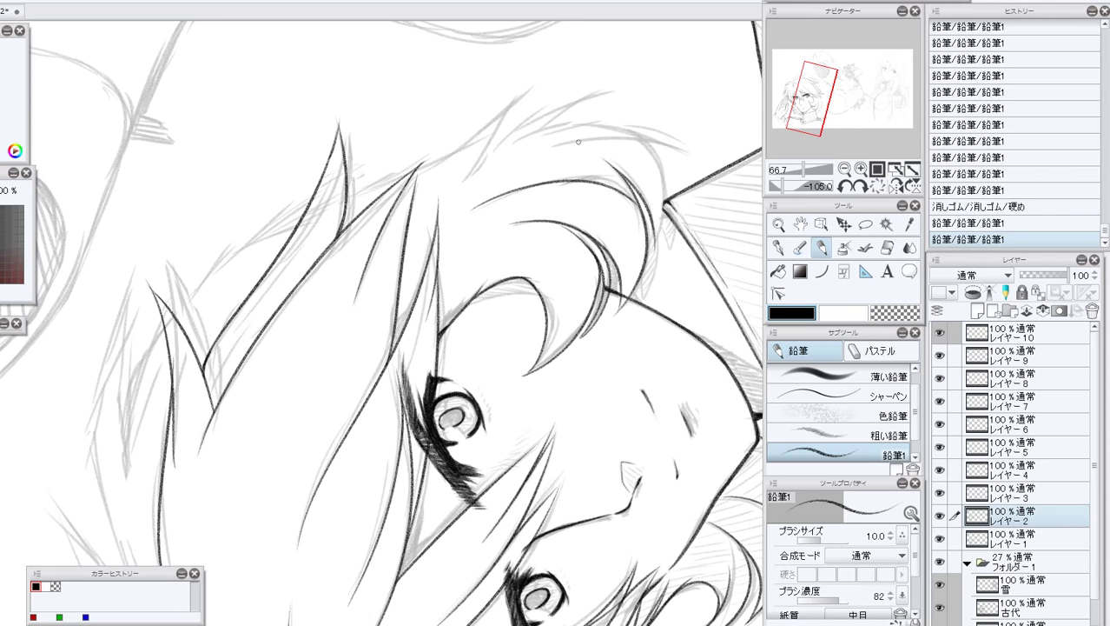
Reset the canvas rotation and ink the outermost back-hair curve sweeping down beside the collar.
left_click(876, 186)
left_click_drag(826, 96, 829, 104)
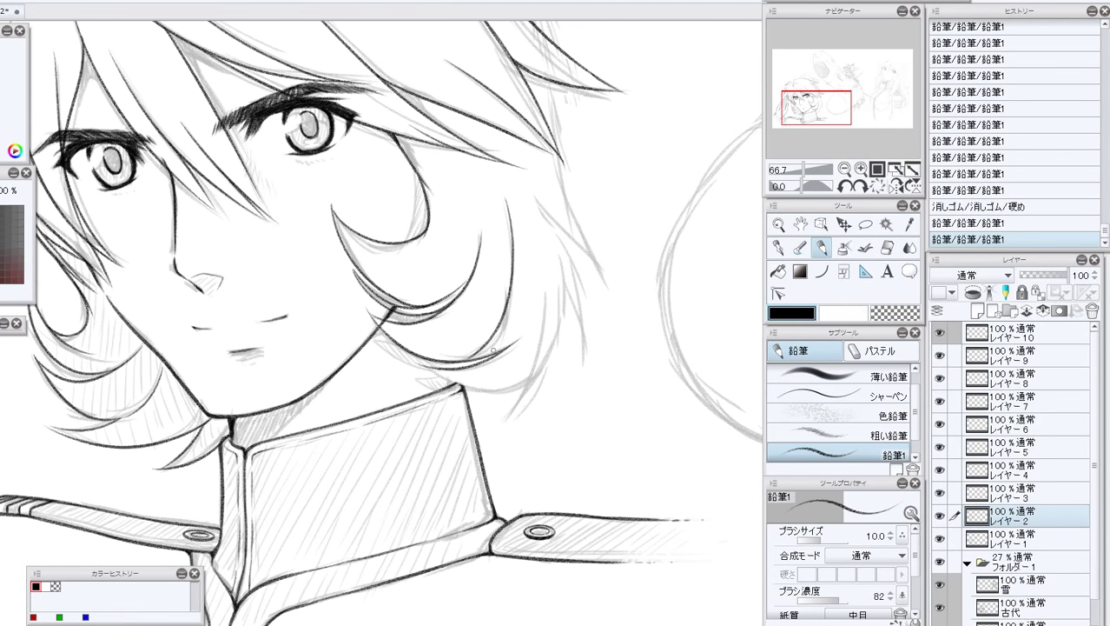
left_click_drag(543, 287, 546, 335)
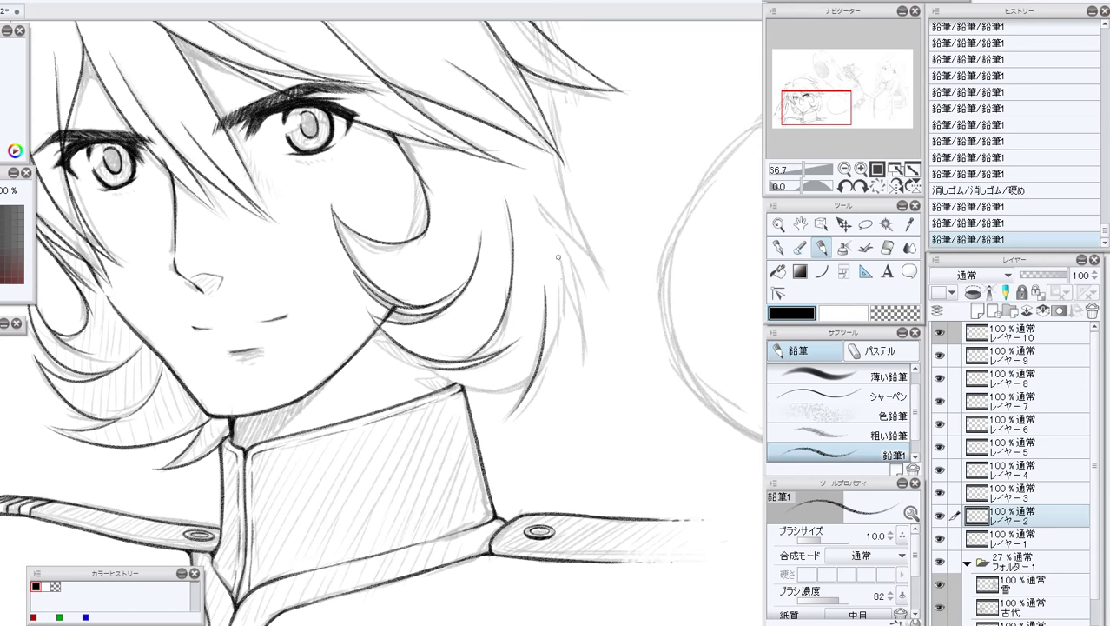
Redraw the outermost back-hair curve beside the collar until it follows the sketch.
mouse_move(558, 257)
left_mouse_down()
mouse_move(567, 300)
mouse_move(522, 408)
left_mouse_up()
key("ctrl+z")
left_click(955, 222)
left_click(956, 206)
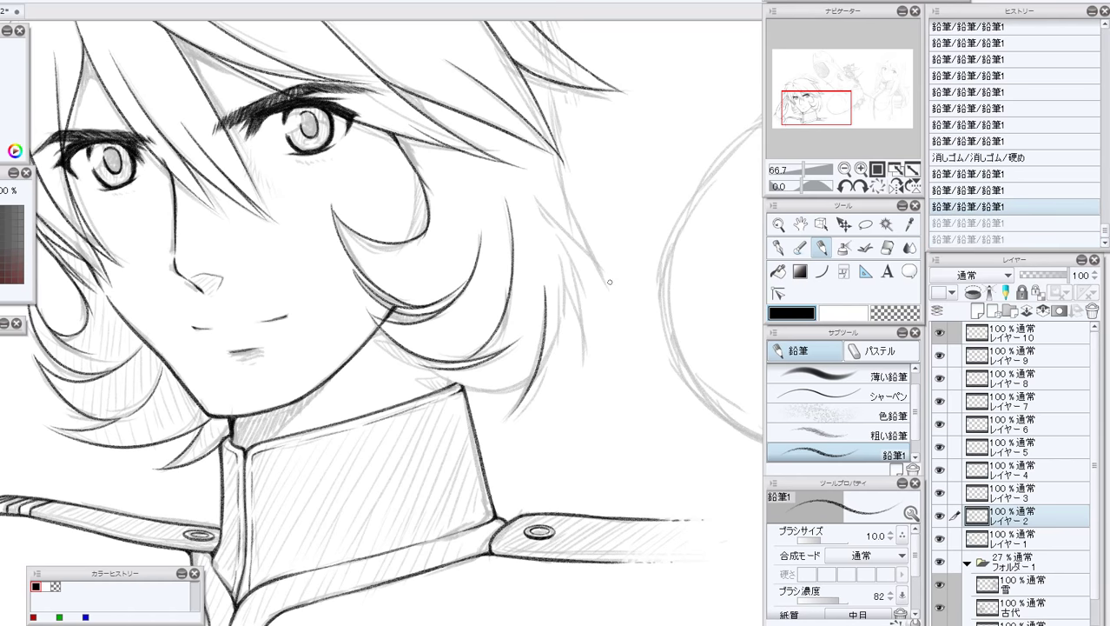
left_click_drag(557, 252, 563, 345)
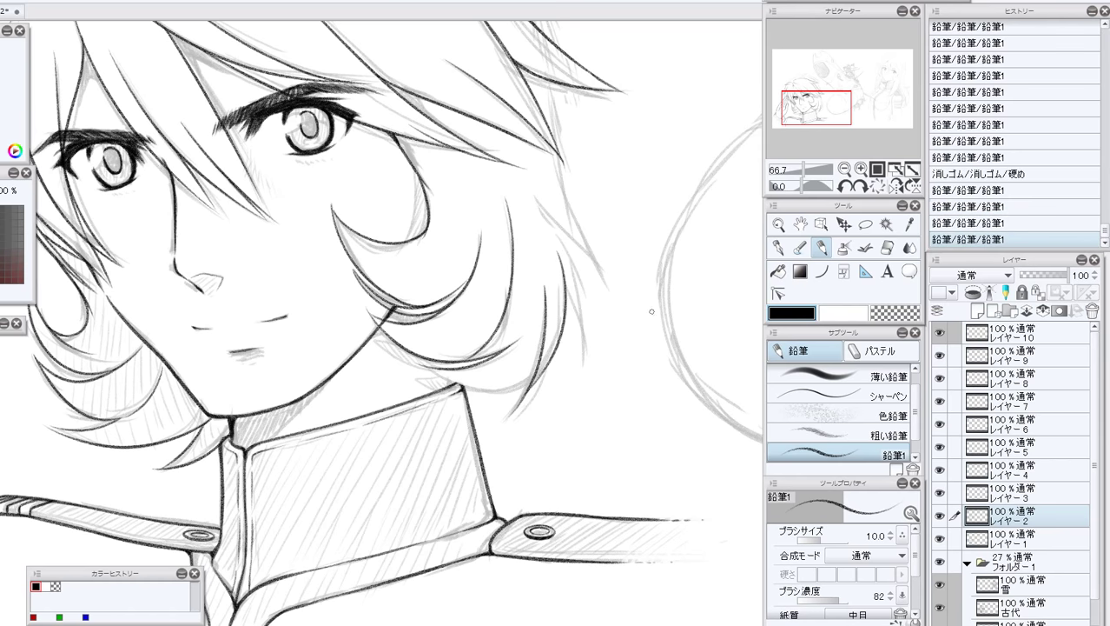
Rotate the canvas to -60°, ink the back-hair curve curling in above the collar until it follows the sketch, and reset the rotation.
left_click(845, 186)
left_click(845, 186)
left_click(846, 186)
left_click(845, 186)
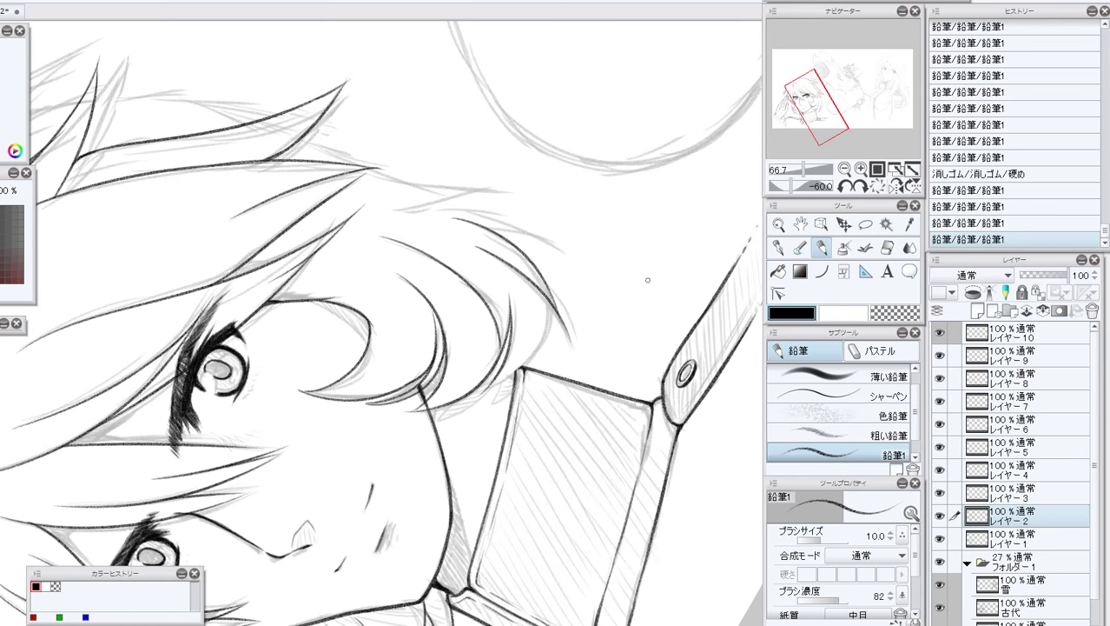
left_click_drag(546, 294, 550, 332)
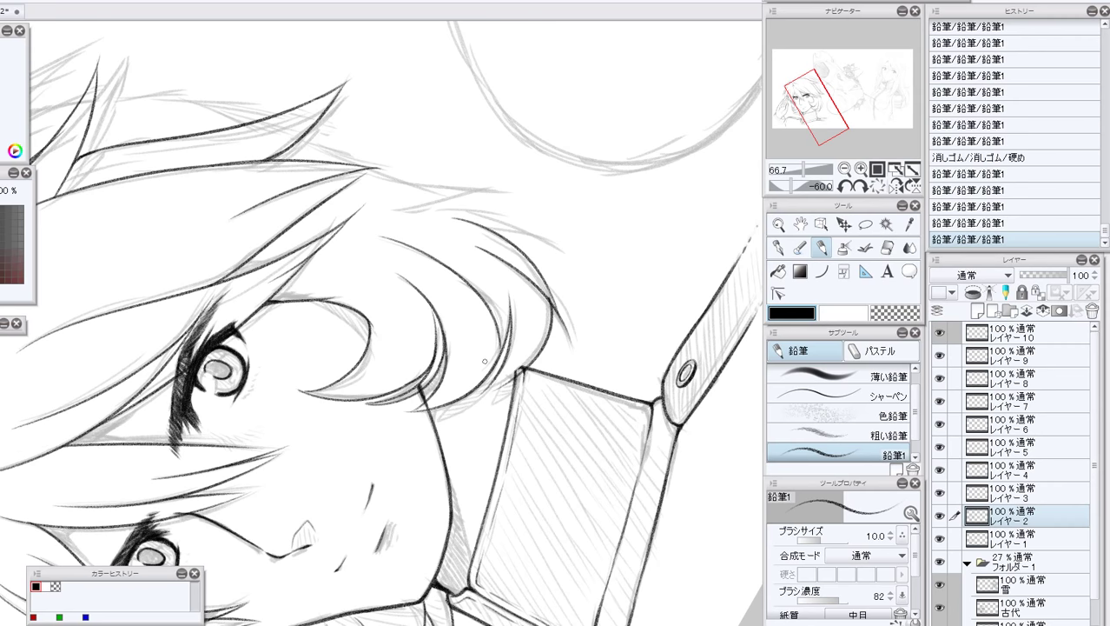
left_click(938, 221)
left_click_drag(549, 294, 487, 393)
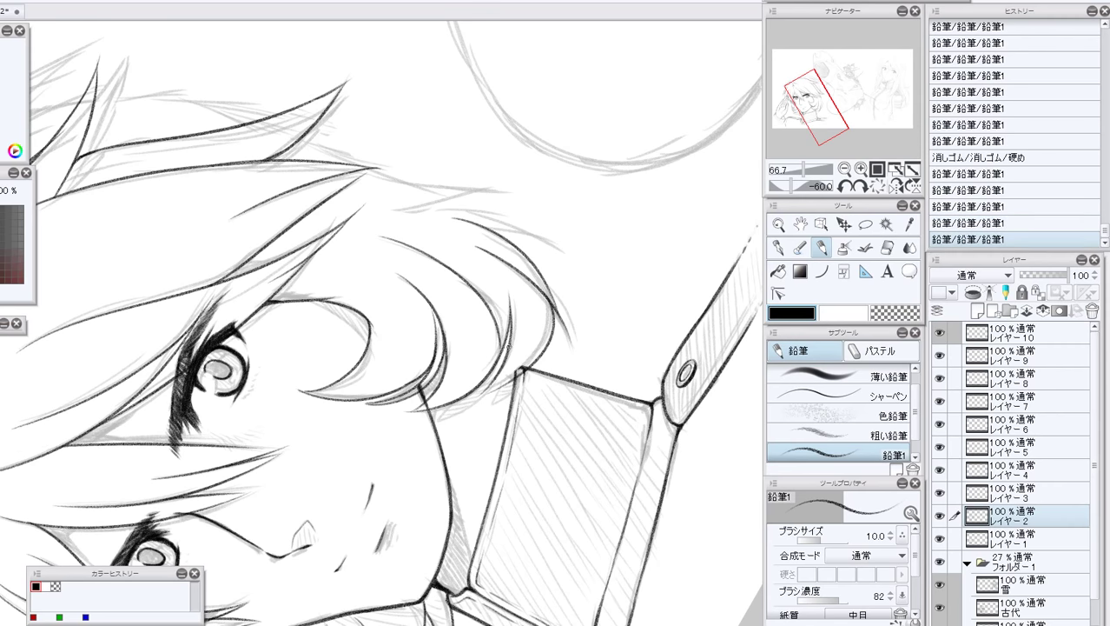
left_click(938, 223)
mouse_move(554, 295)
left_mouse_down()
mouse_move(547, 325)
mouse_move(502, 358)
left_mouse_up()
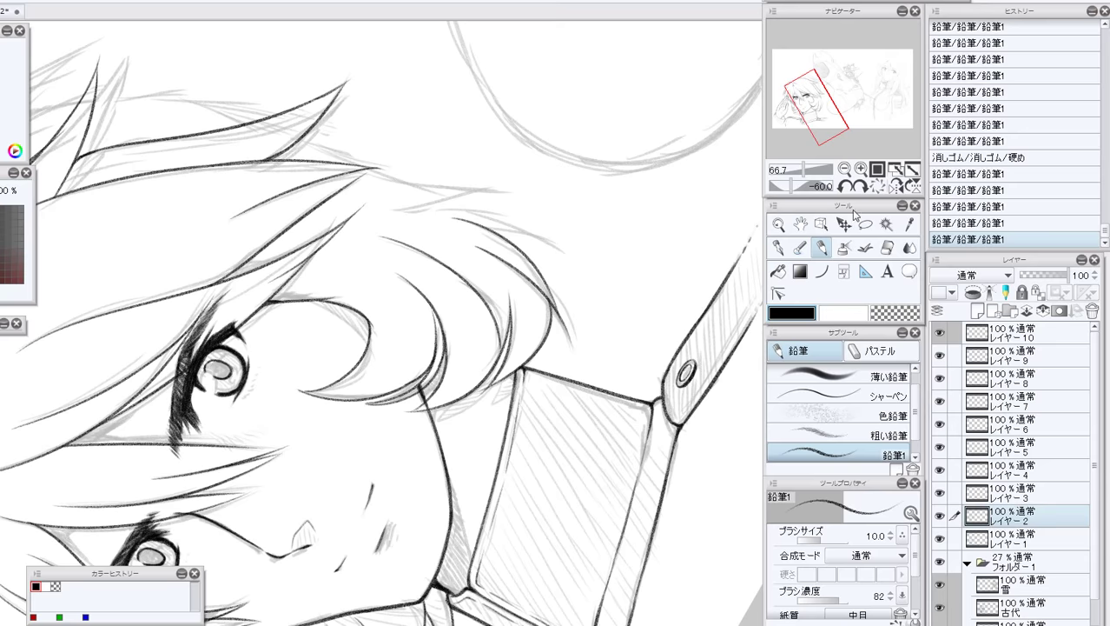
left_click(877, 186)
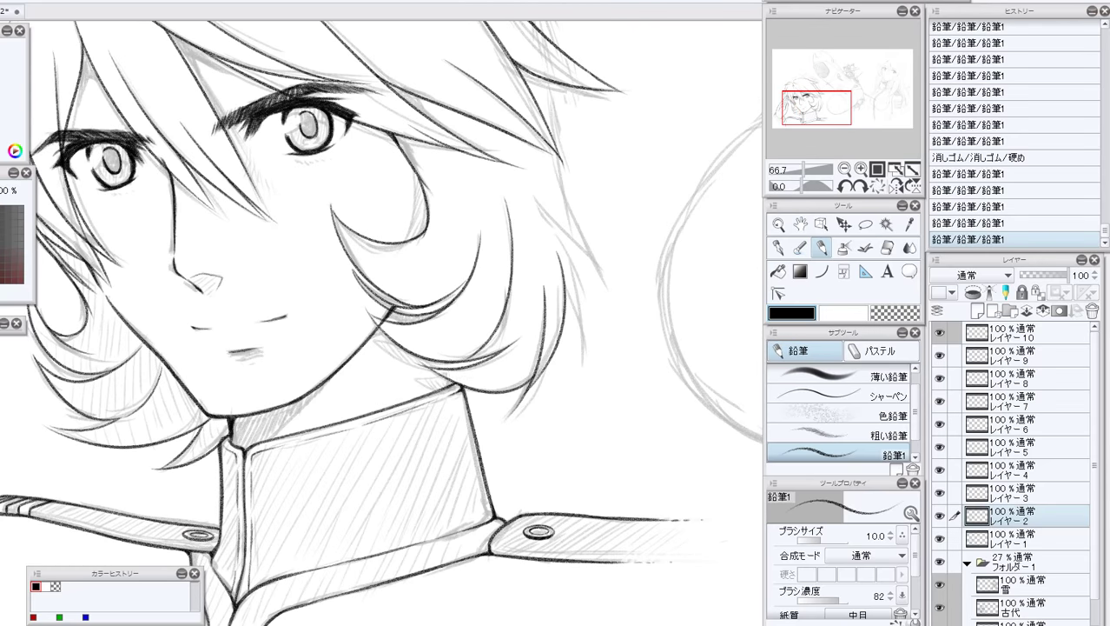
Clean up the stray line ends along the lower back-hair curves with the hard eraser.
left_click(886, 248)
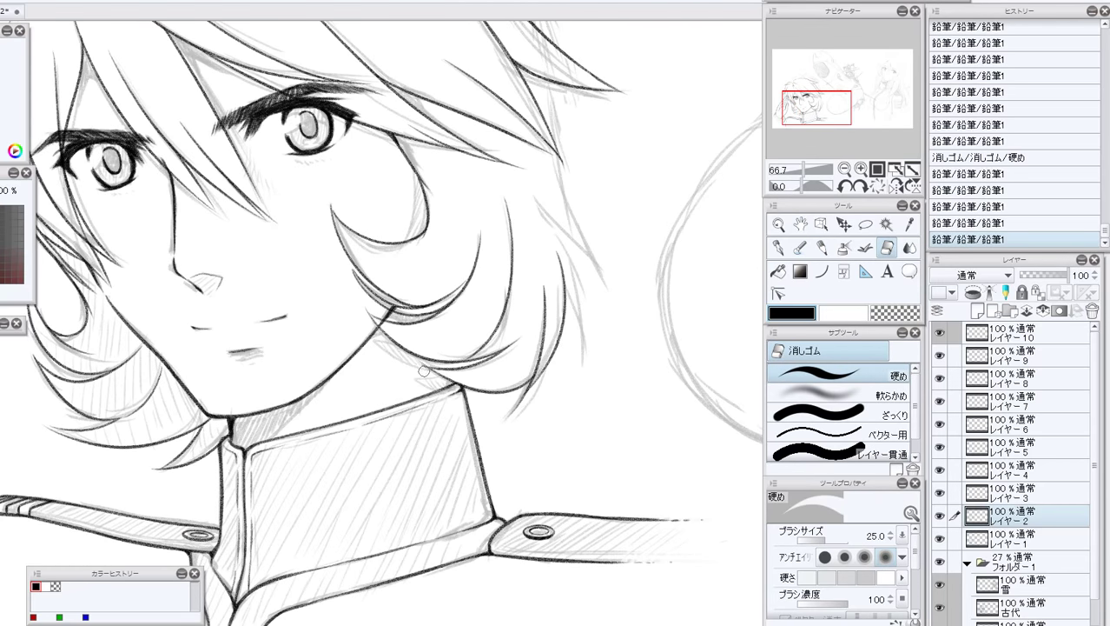
left_click_drag(426, 372, 420, 361)
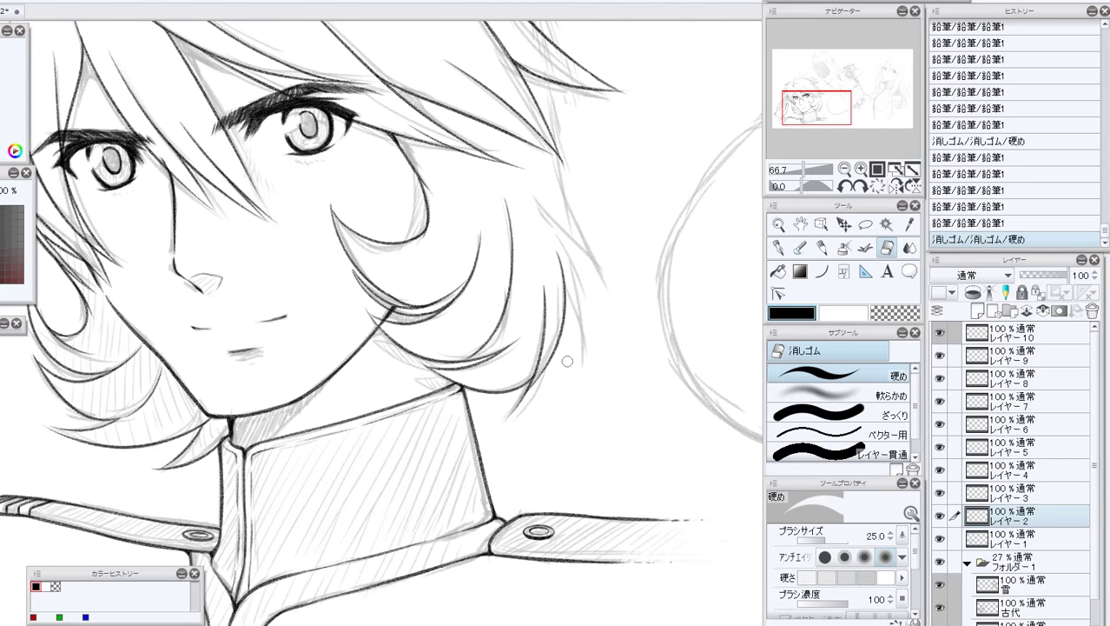
key("p")
key("e")
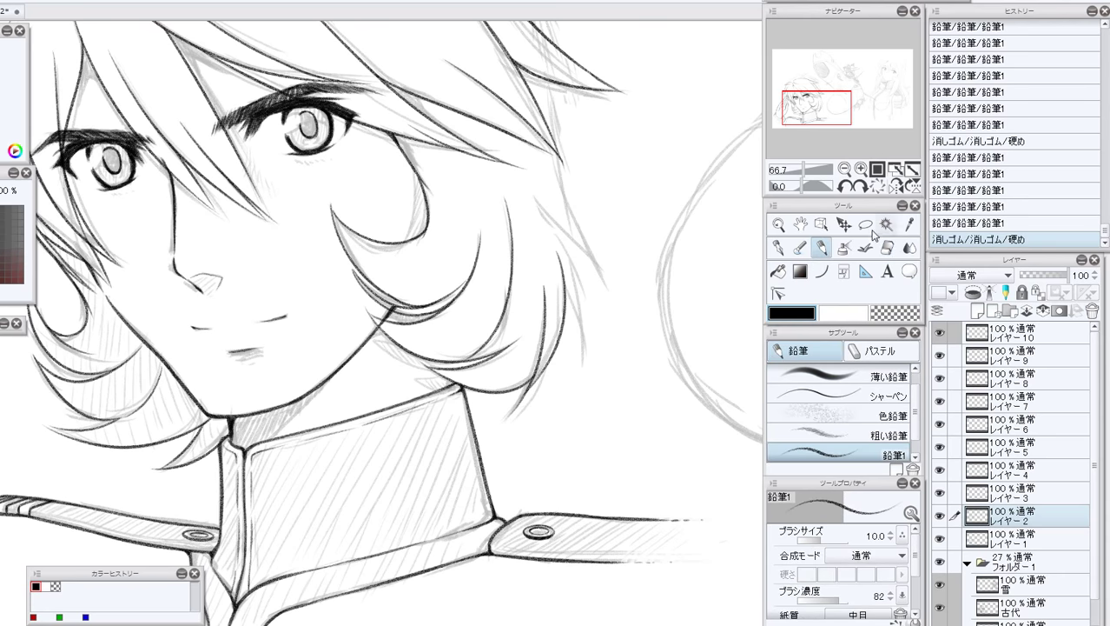
mouse_move(505, 425)
left_mouse_down()
mouse_move(538, 383)
mouse_move(520, 405)
left_mouse_up()
key("p")
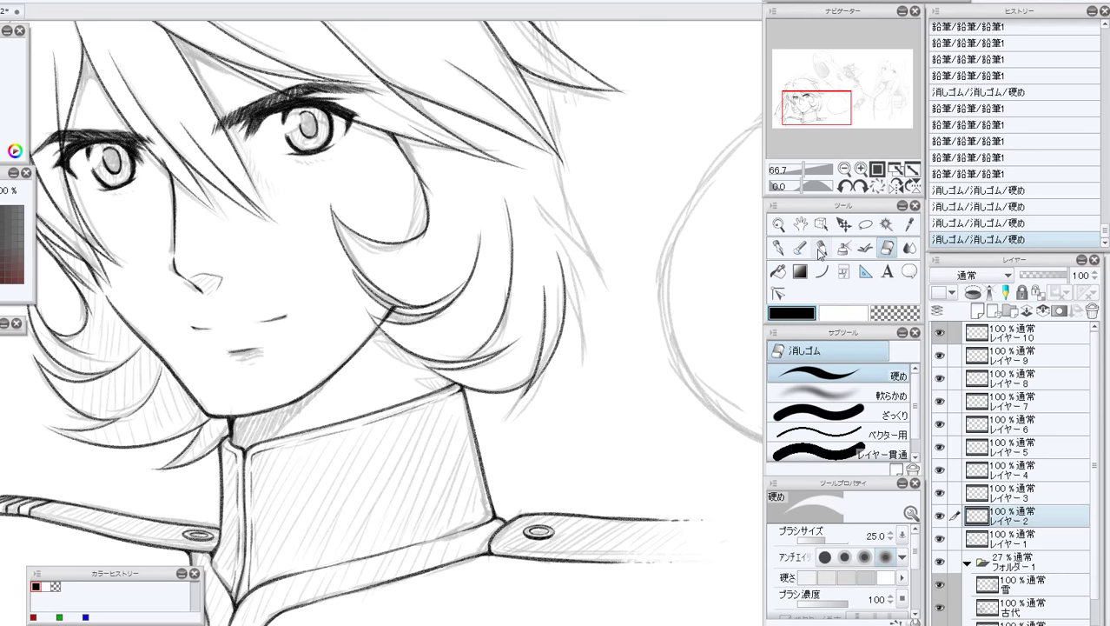
Ink the short pointed strand tips outside the back-hair curves and the long outer hair edge running down to them.
mouse_move(559, 227)
left_mouse_down()
mouse_move(595, 306)
mouse_move(567, 259)
mouse_move(578, 305)
mouse_move(564, 308)
mouse_move(561, 273)
mouse_move(570, 352)
left_mouse_up()
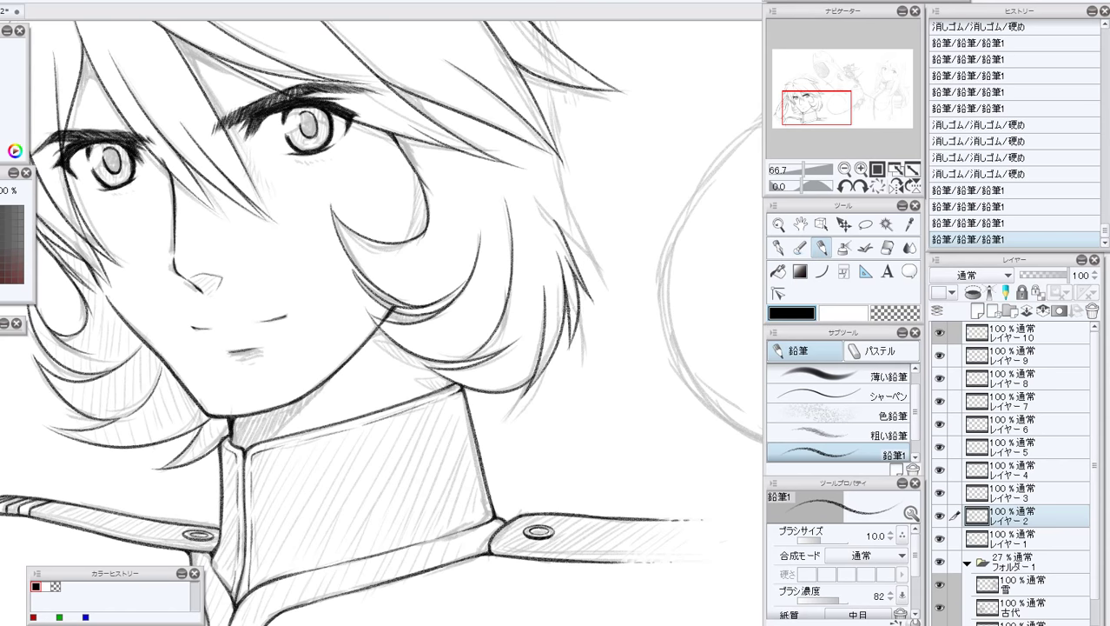
left_click_drag(821, 104, 819, 99)
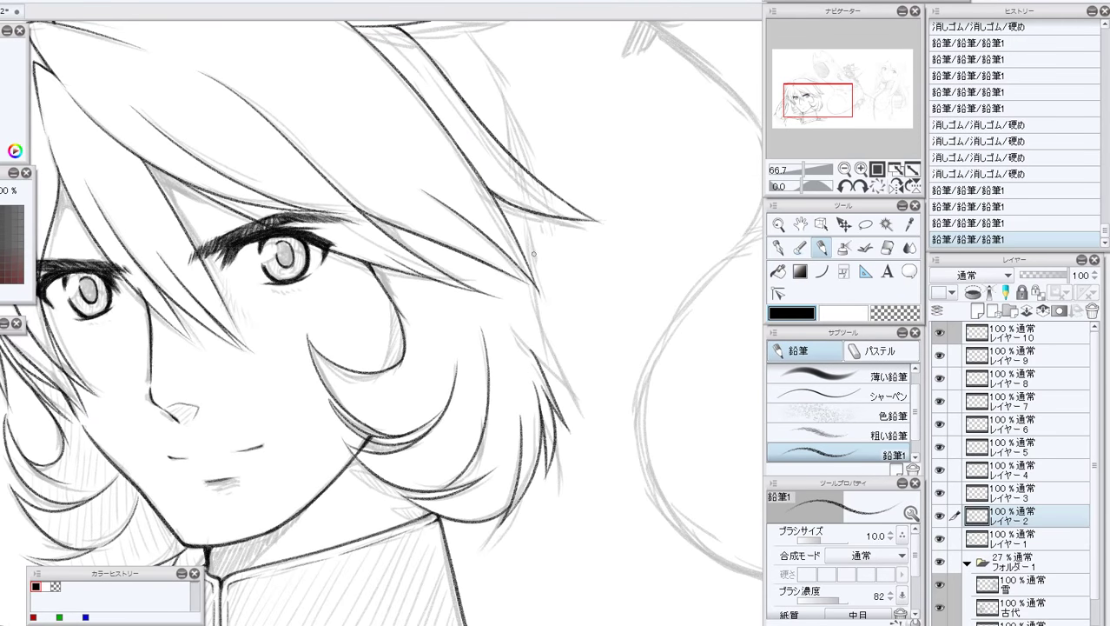
left_click_drag(519, 208, 567, 428)
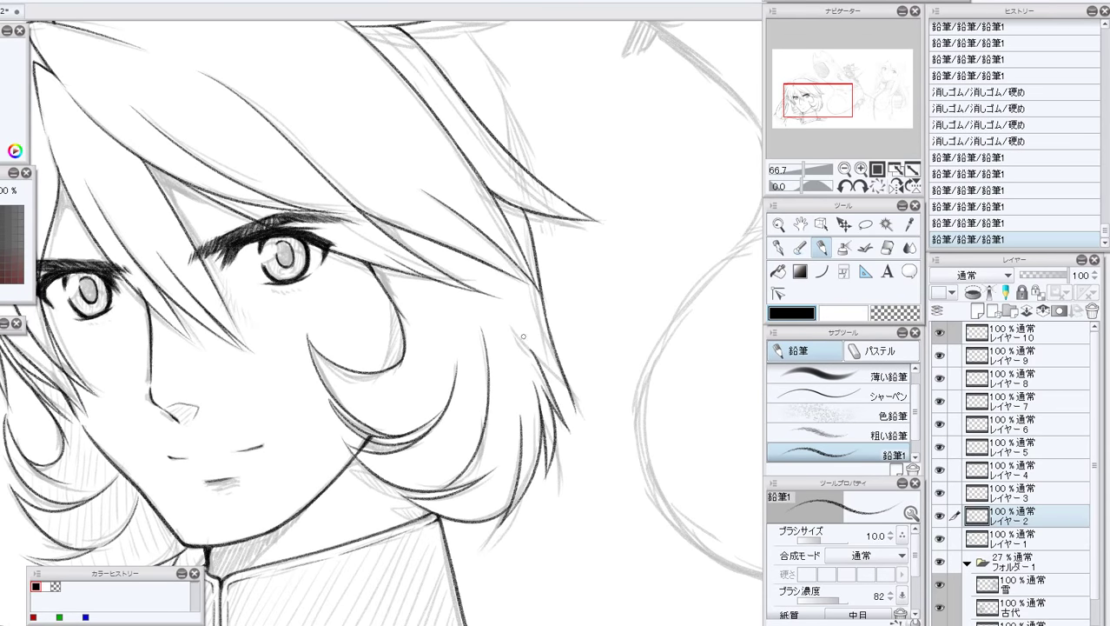
Clean up the pointed end of the outer hair edge with the hard eraser and ink the short inner strand beside it.
left_click_drag(523, 336, 549, 388)
key("ctrl+z")
key("e")
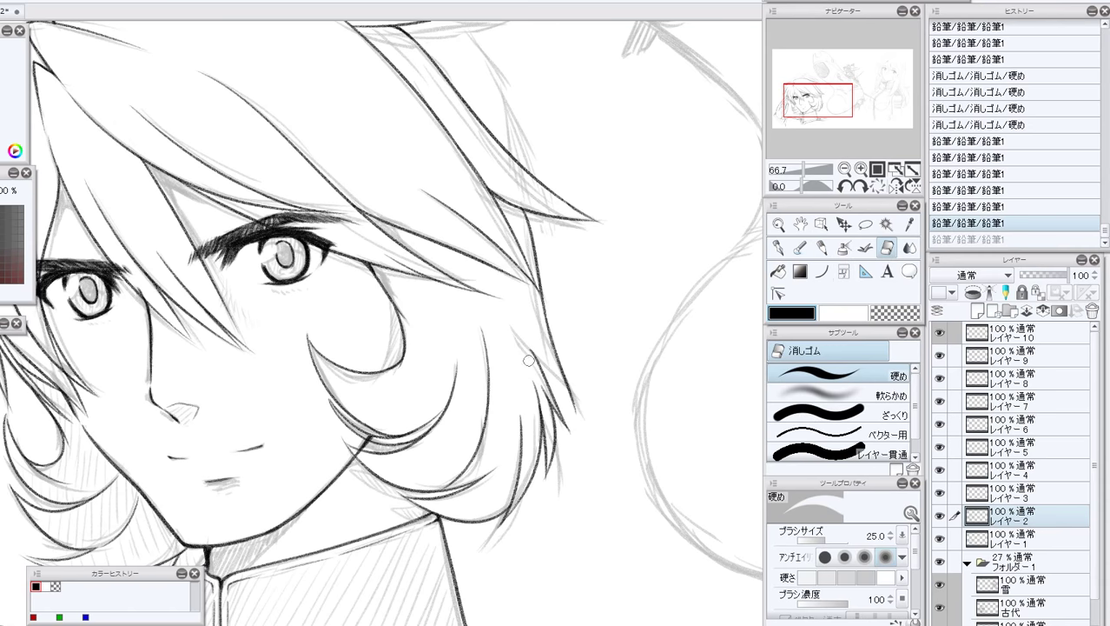
mouse_move(527, 339)
left_mouse_down()
mouse_move(535, 372)
mouse_move(571, 405)
left_mouse_up()
left_click(821, 247)
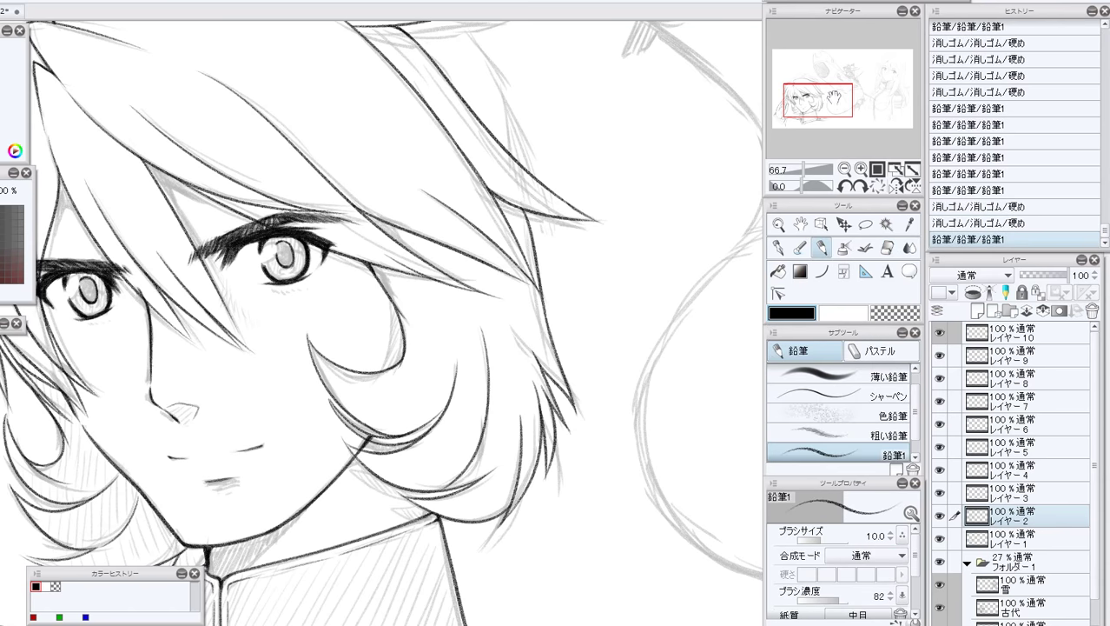
Ink the rounded outline of the crown behind the parting, redrawing it until it follows the sketch.
left_click_drag(833, 98, 820, 83)
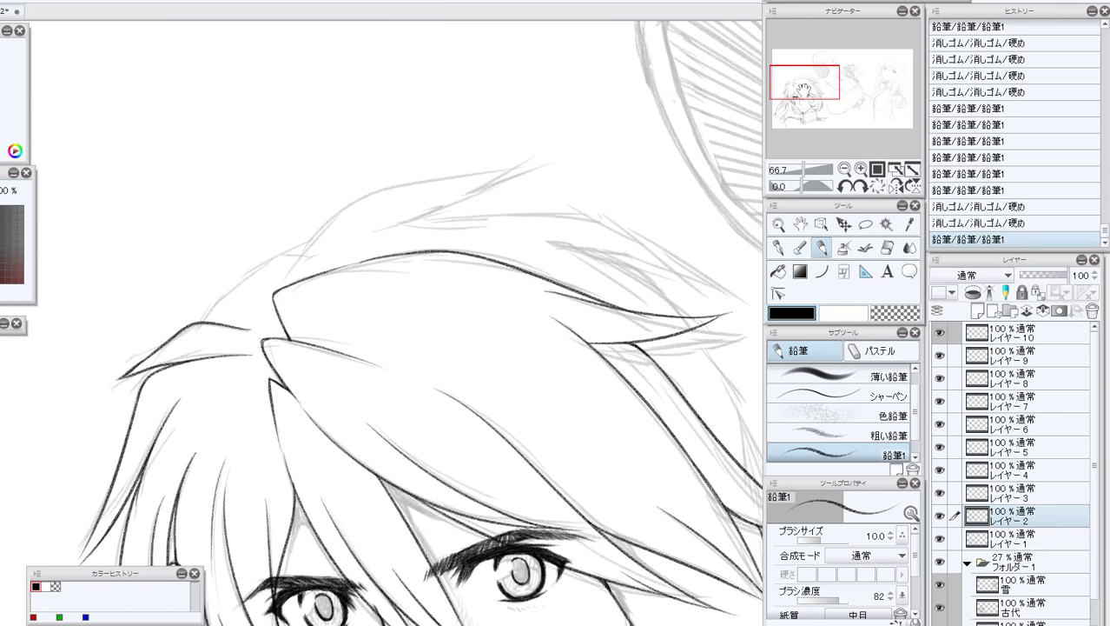
left_click_drag(302, 254, 265, 266)
key("ctrl+z")
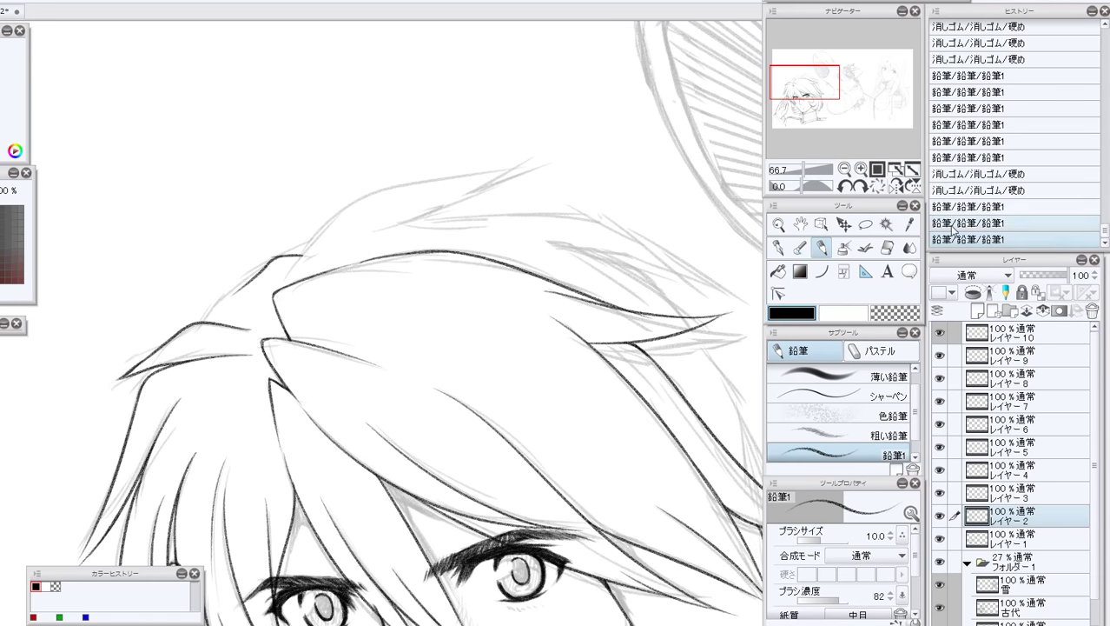
left_click_drag(278, 257, 224, 294)
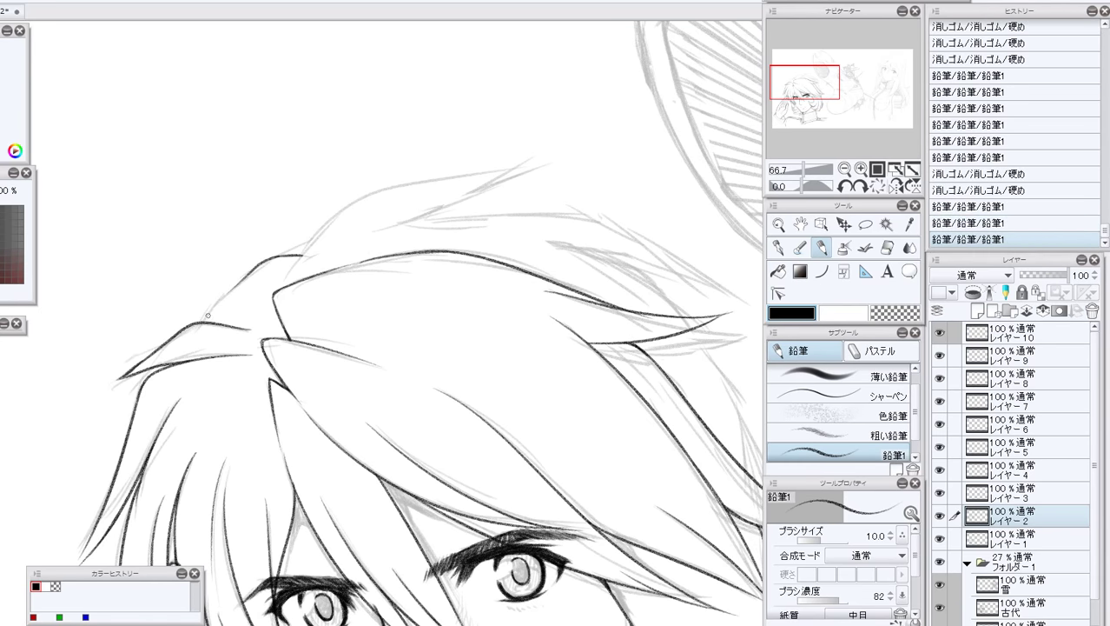
key("ctrl+z")
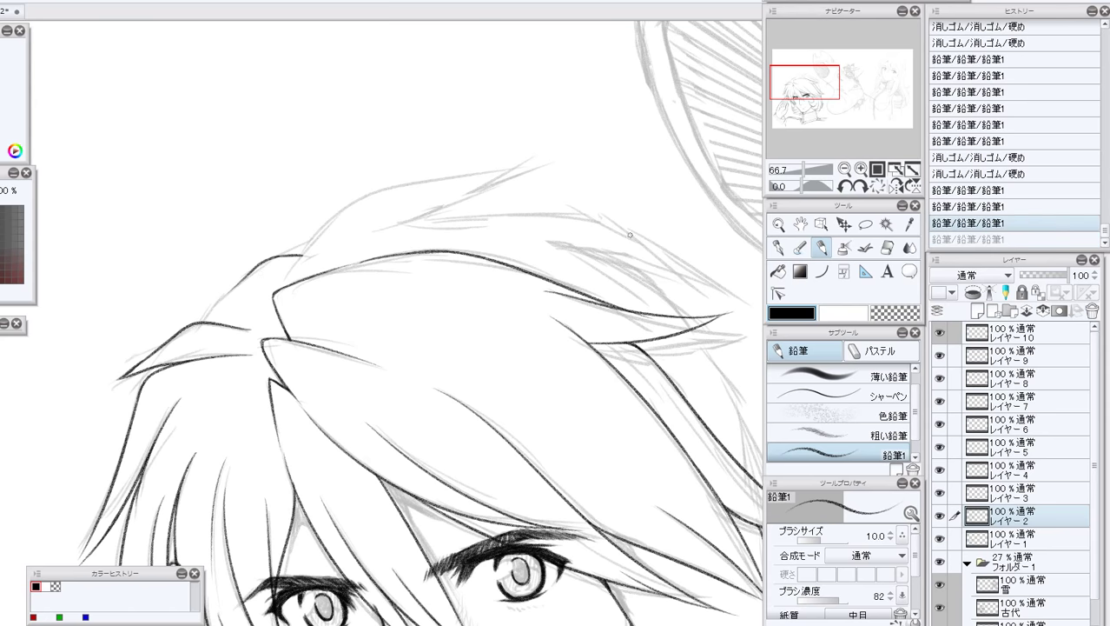
mouse_move(200, 322)
left_mouse_down()
mouse_move(267, 254)
mouse_move(315, 239)
left_mouse_up()
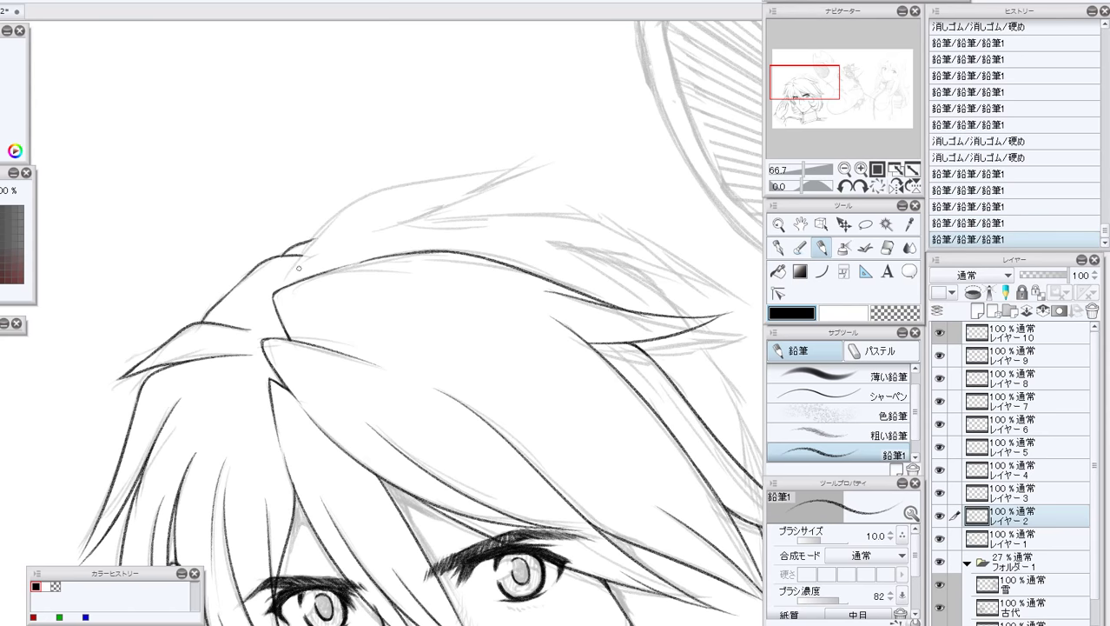
Ink the large pointed tuft on top of the head and the hair contour running out from beneath it.
left_click_drag(285, 280, 294, 268)
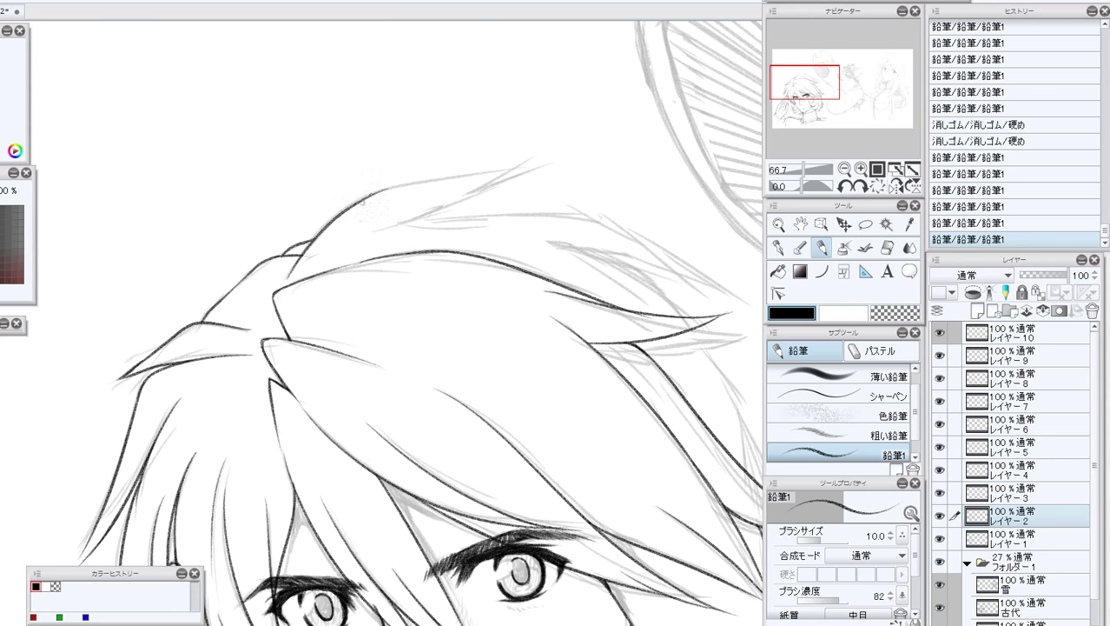
left_click_drag(361, 202, 553, 151)
mouse_move(388, 229)
left_mouse_down()
mouse_move(429, 217)
mouse_move(595, 216)
left_mouse_up()
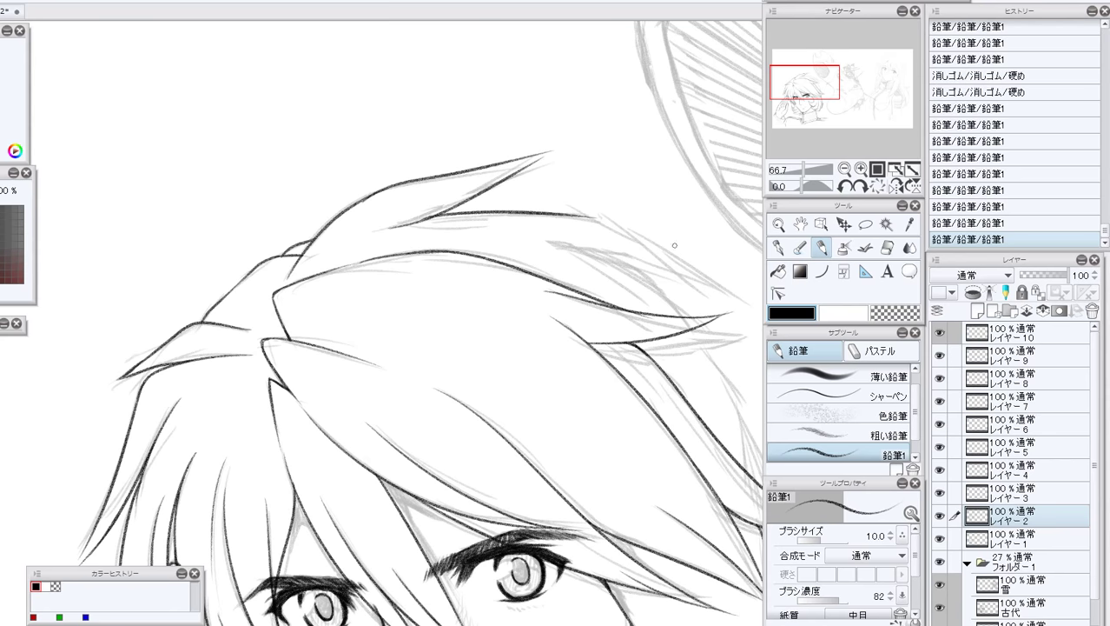
Rotate the canvas to 45° and ink the pointed lock below the top tuft with its outer edge and inner strand lines.
left_click_drag(804, 85, 815, 79)
left_click(861, 187)
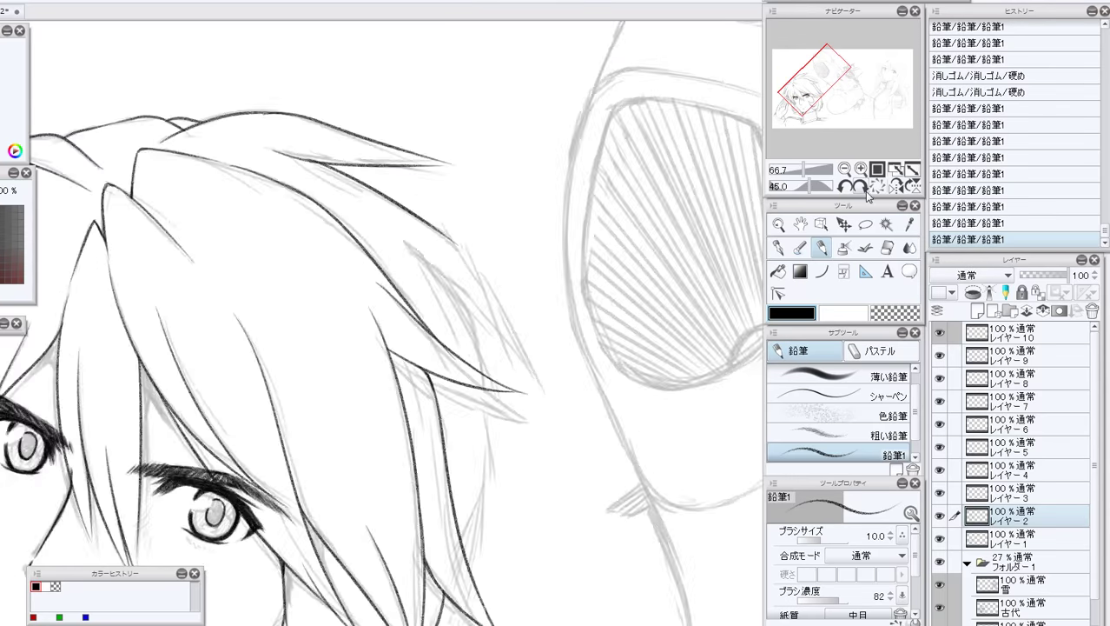
left_click_drag(463, 220, 531, 386)
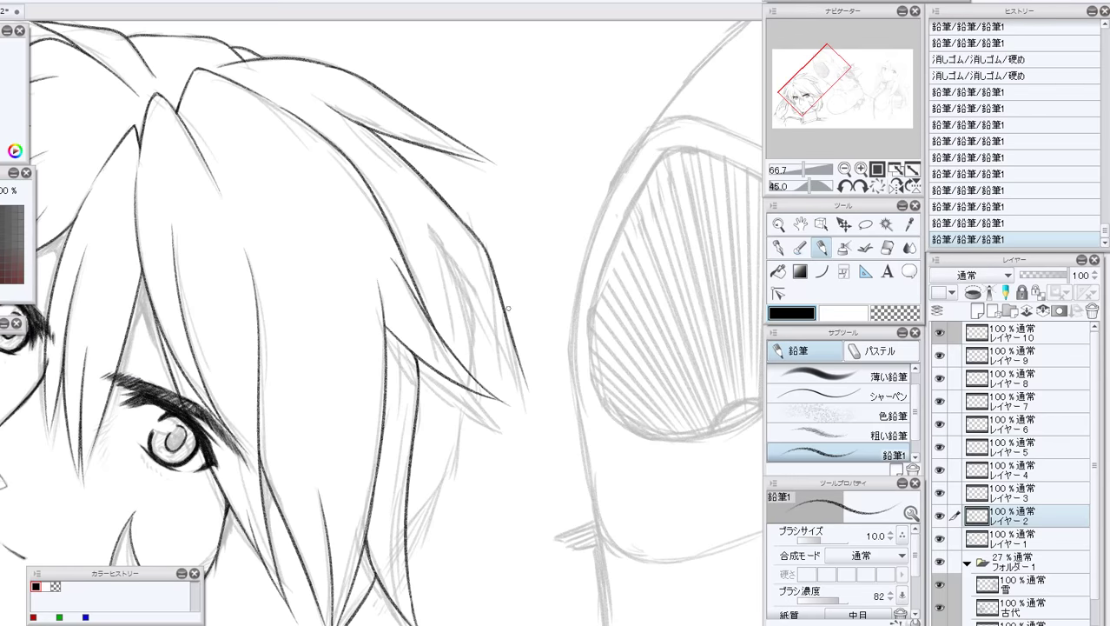
left_click_drag(412, 205, 459, 278)
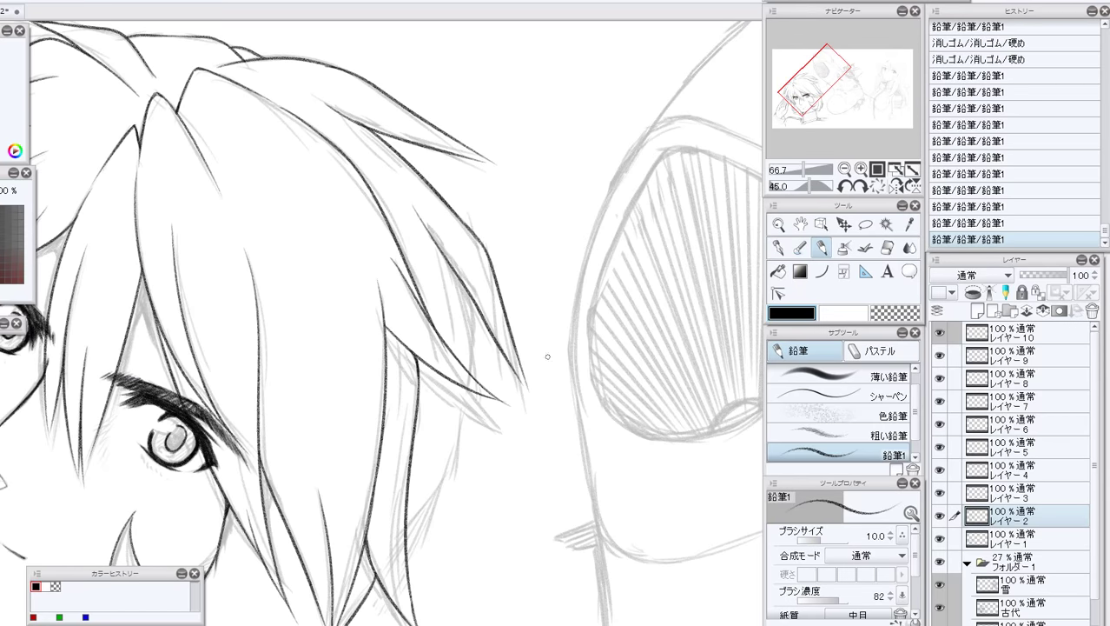
left_click_drag(516, 370, 528, 392)
left_click_drag(455, 279, 474, 375)
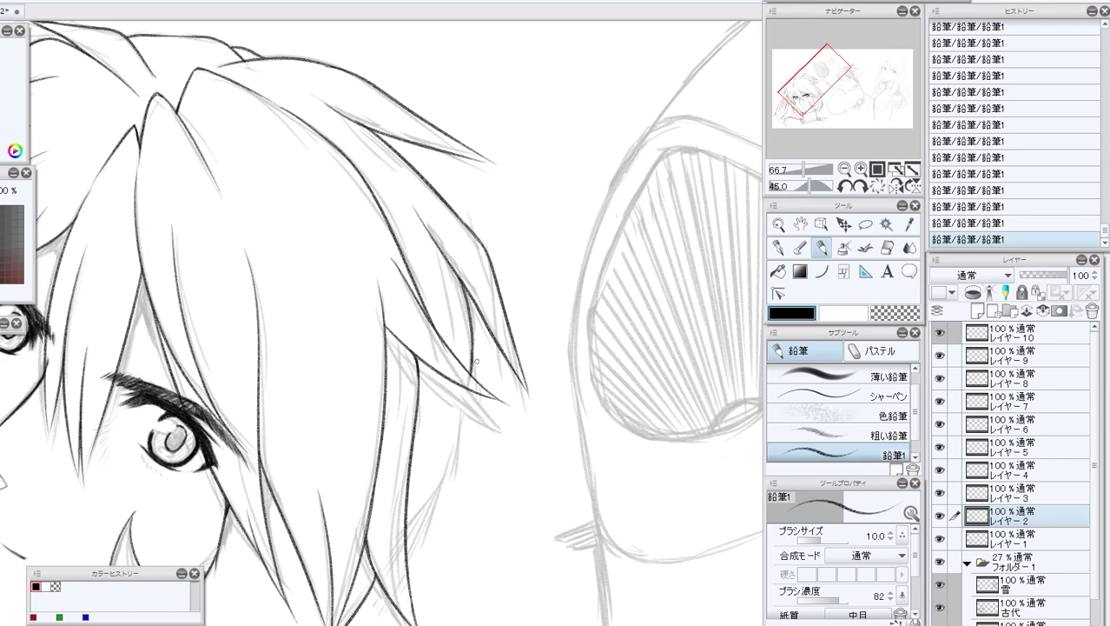
left_click(966, 223)
Reset the canvas rotation and ink the far-side hair outline from the upper locks down past the next pointed lock, correcting it against the sketch.
left_click(878, 186)
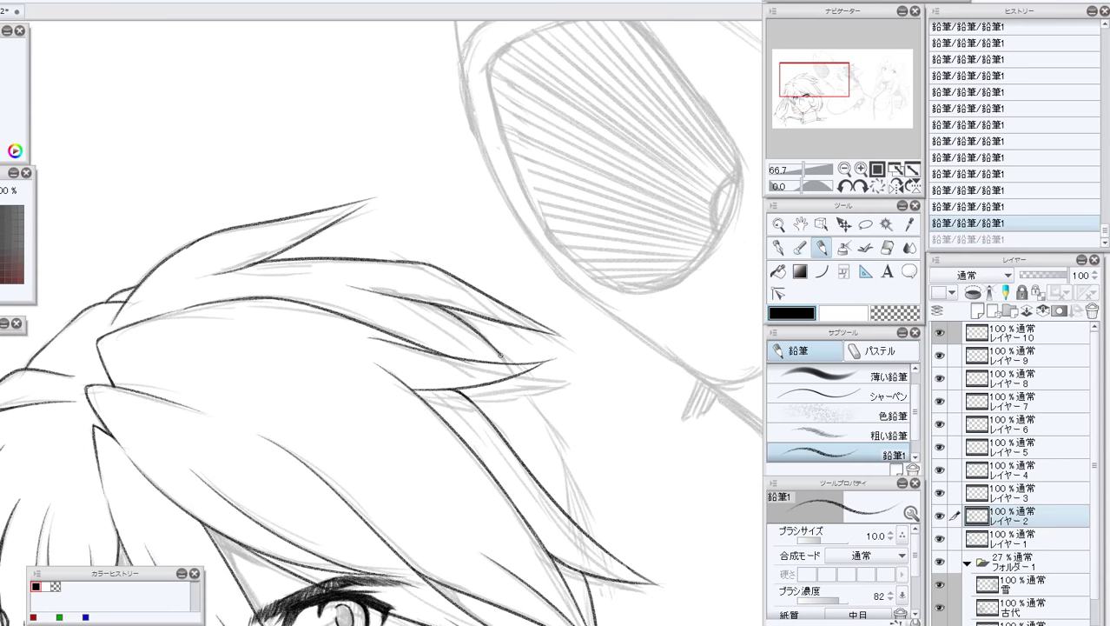
left_click_drag(501, 355, 508, 365)
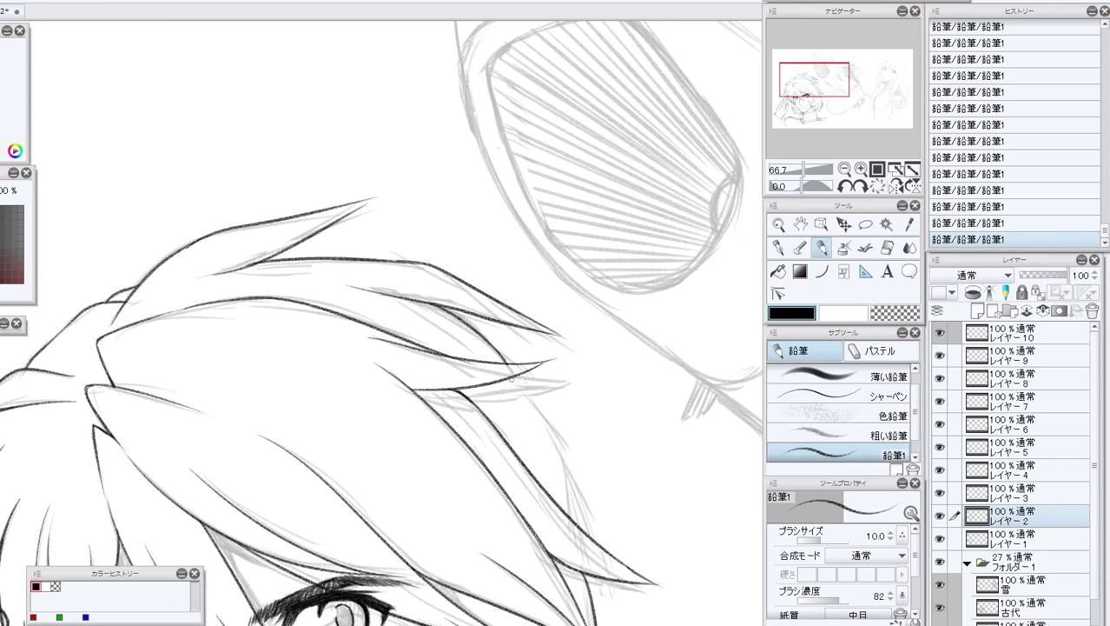
left_click_drag(514, 375, 561, 441)
key("ctrl+z")
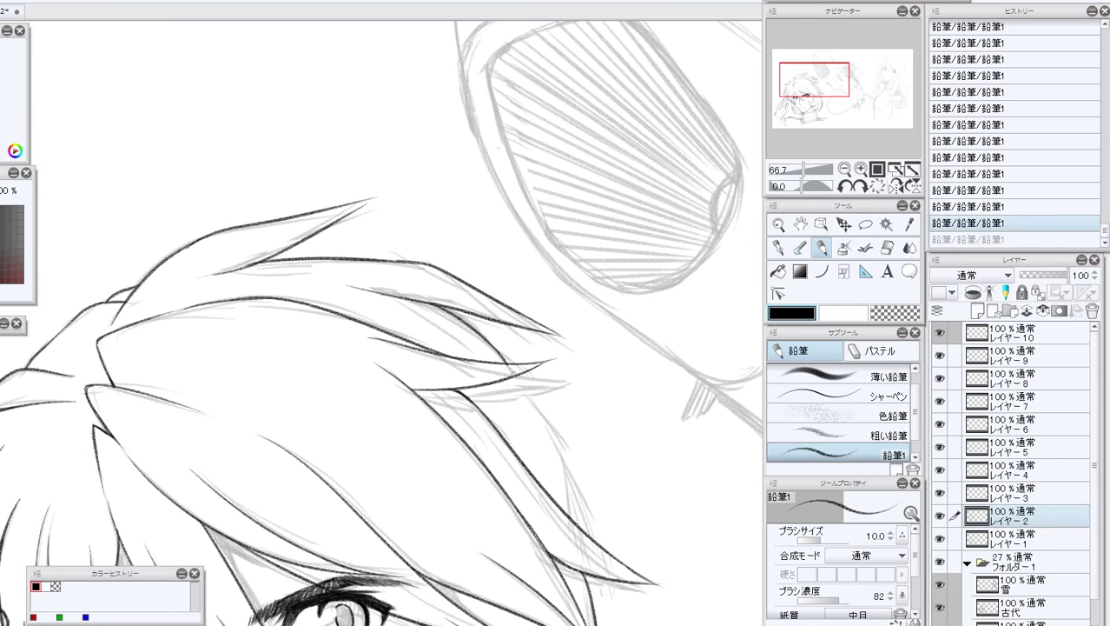
mouse_move(509, 370)
left_mouse_down()
mouse_move(560, 443)
mouse_move(575, 525)
left_mouse_up()
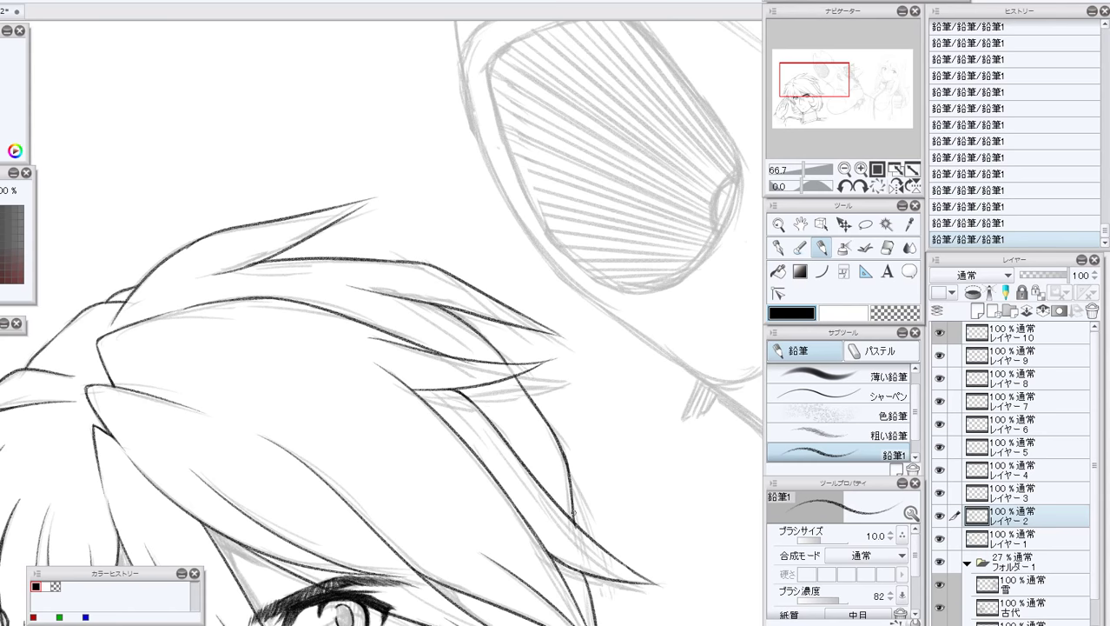
left_click(843, 168)
left_click(843, 167)
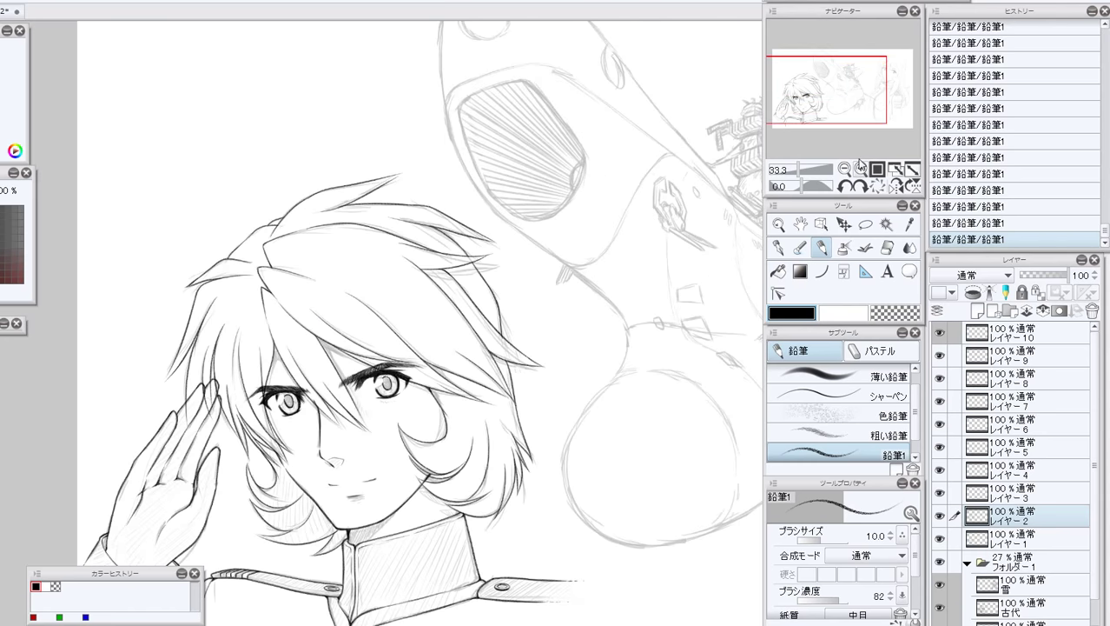
left_click(860, 167)
left_click(963, 222)
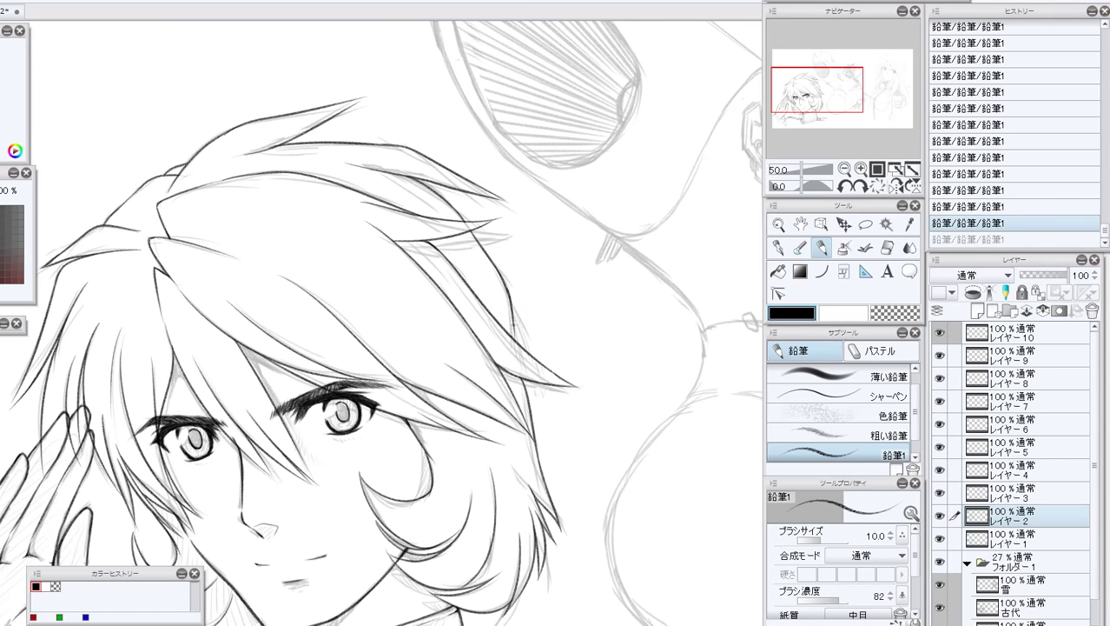
key("ctrl+y")
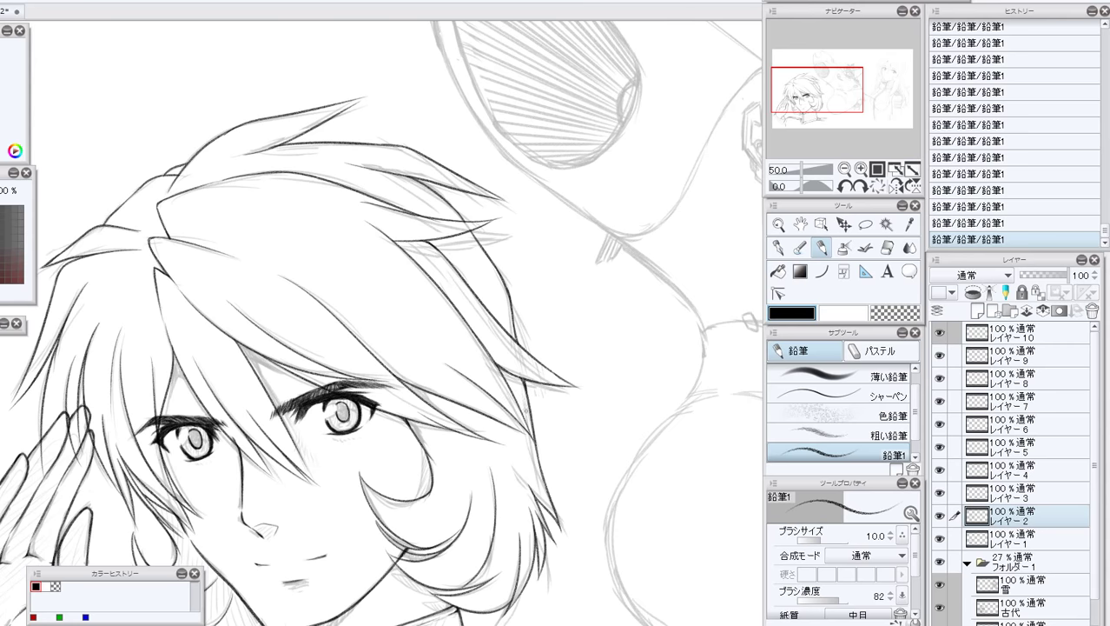
Review the inked character at several zoom levels and make レイヤー1 the active layer.
left_click(843, 168)
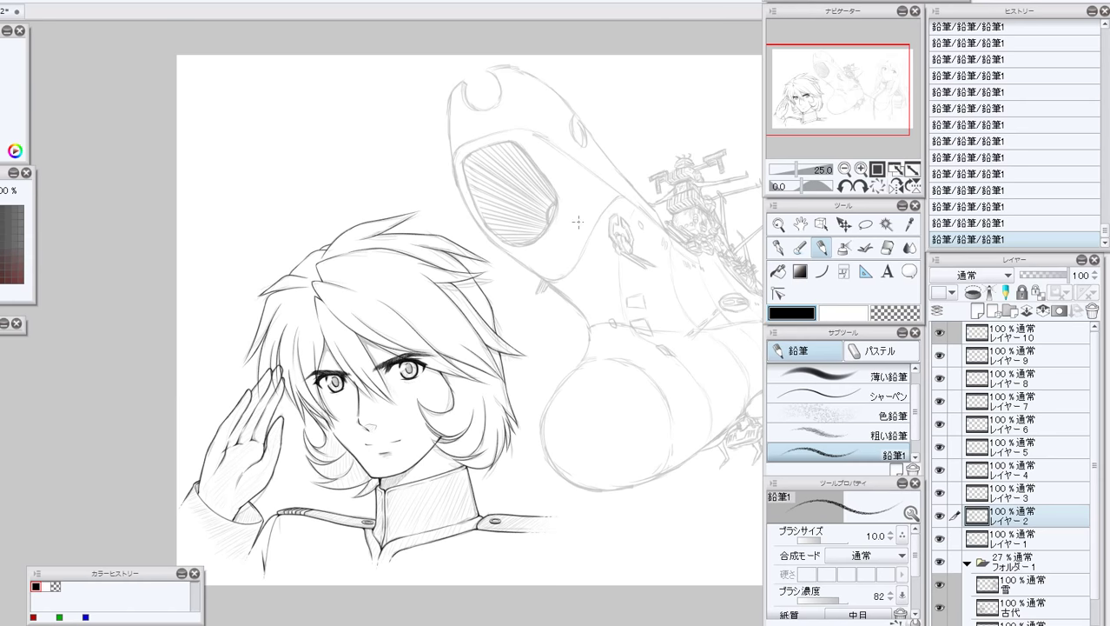
left_click_drag(797, 81, 781, 89)
left_click(860, 169)
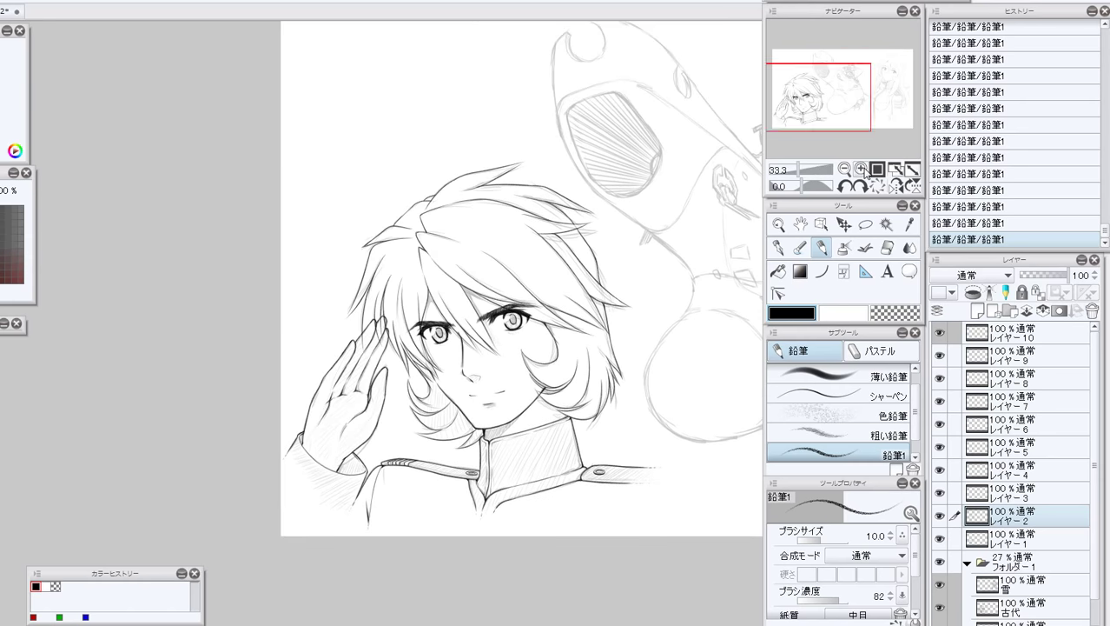
left_click(860, 169)
left_click(860, 168)
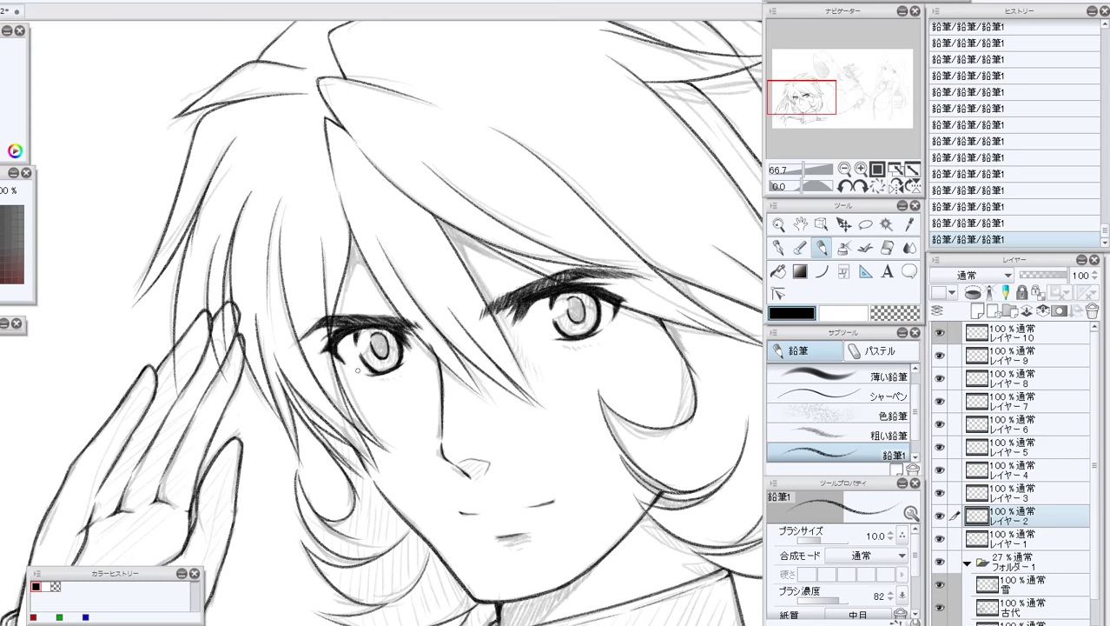
left_click(1011, 544)
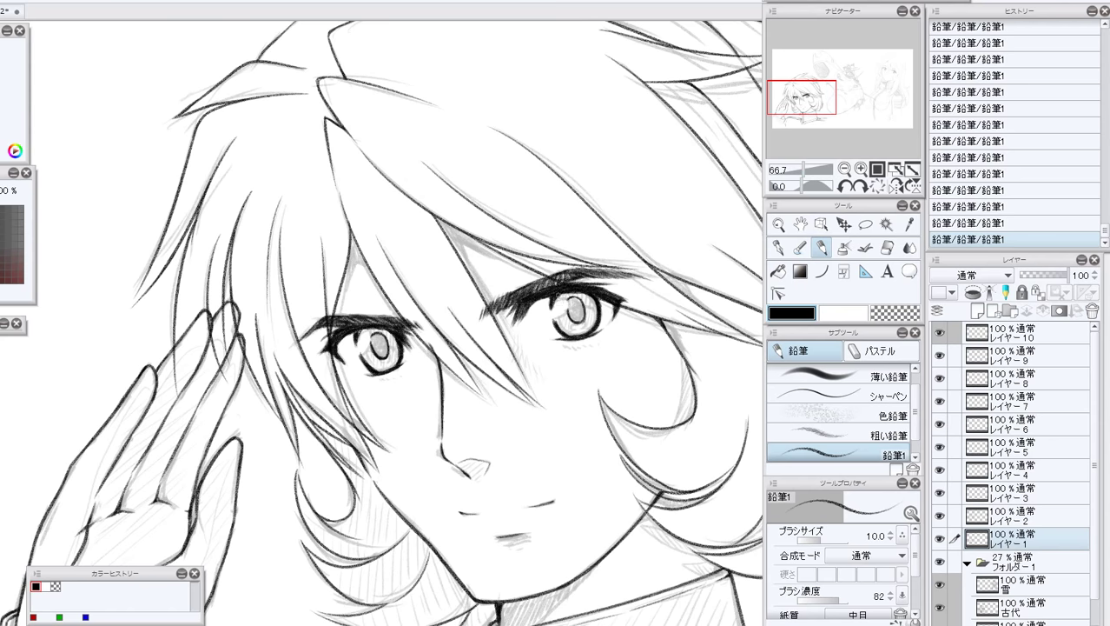
left_click(844, 169)
left_click(845, 169)
left_click(845, 169)
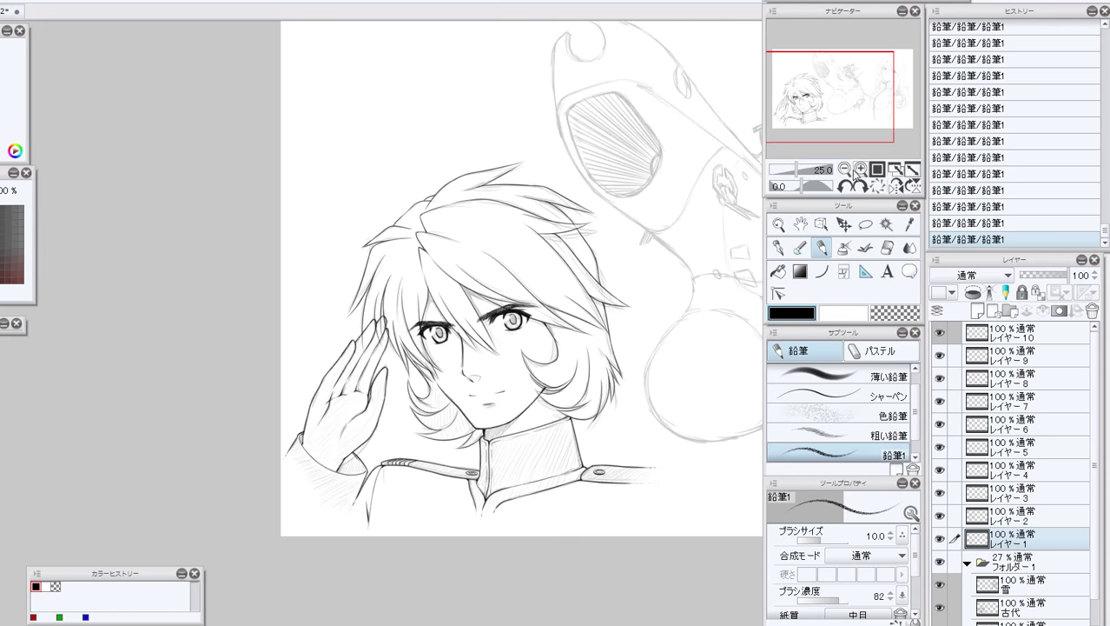